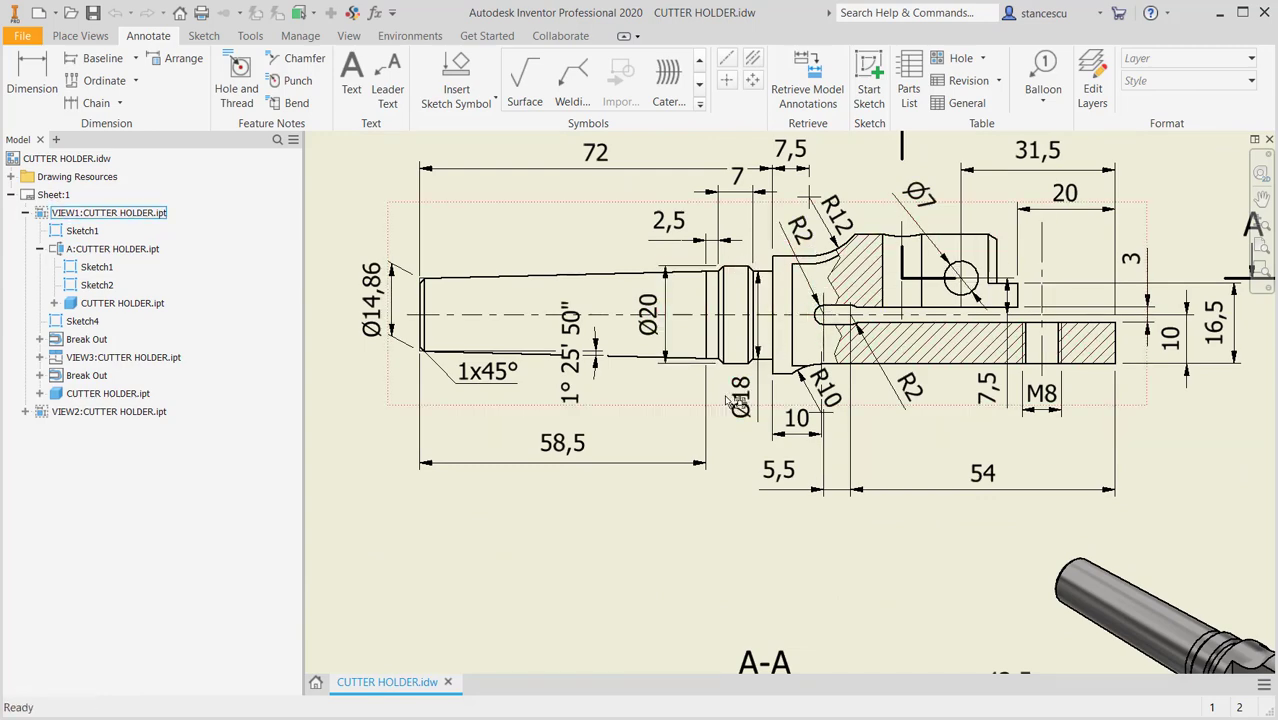
Examine the cutter holder drawing's isometric view, the slotted end of the main view and section A-A.
middle_click_drag(952, 491, 873, 373)
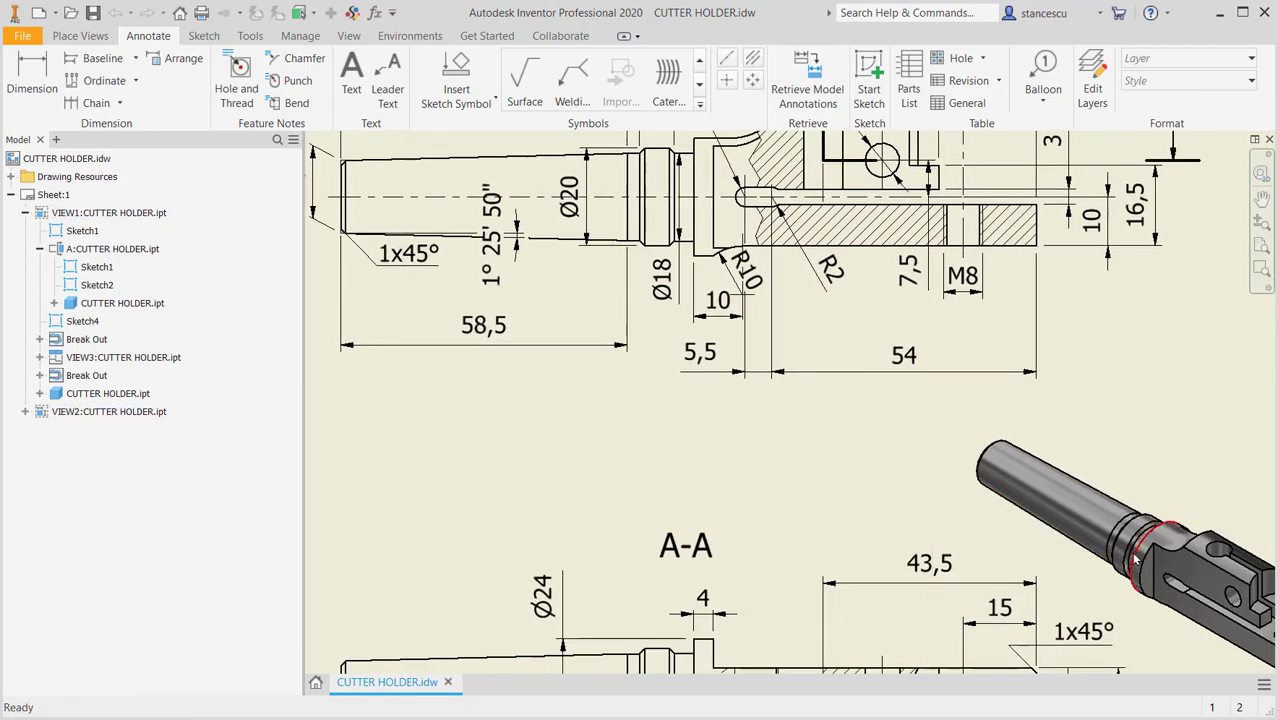
middle_click_drag(1166, 531, 1065, 471)
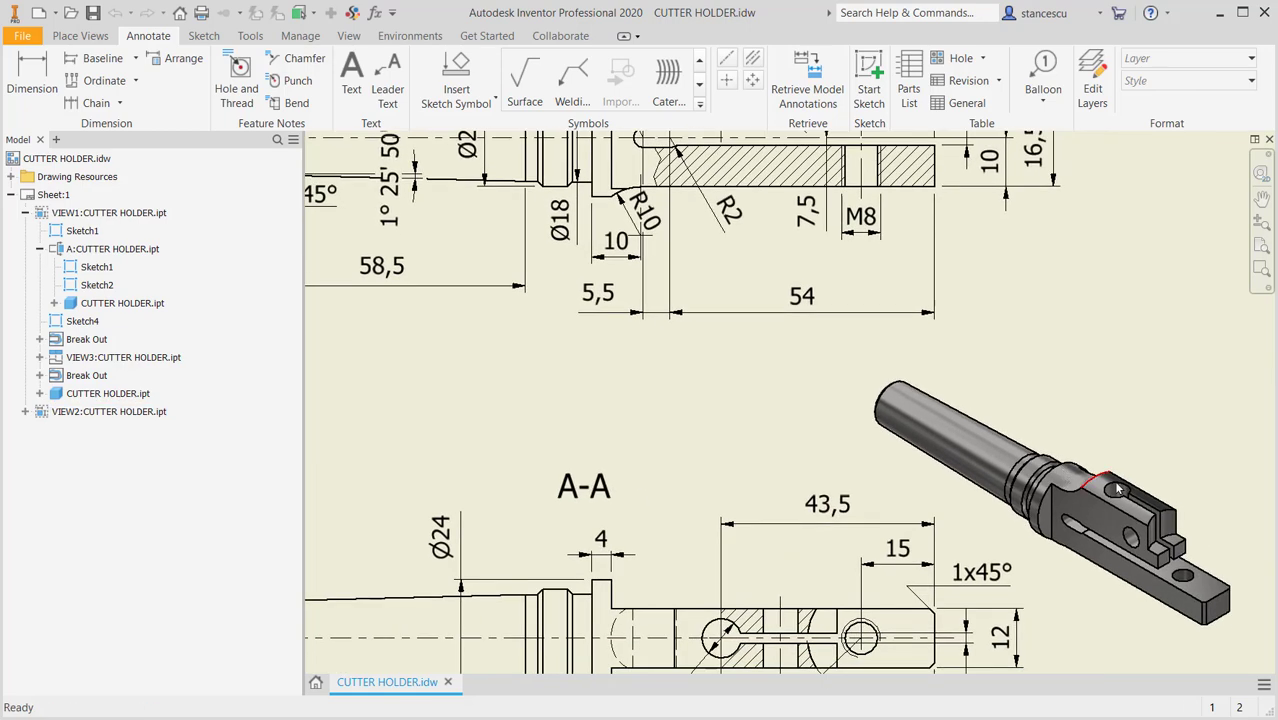
scroll(1122, 506, "down", 3)
middle_click_drag(1117, 513, 998, 446)
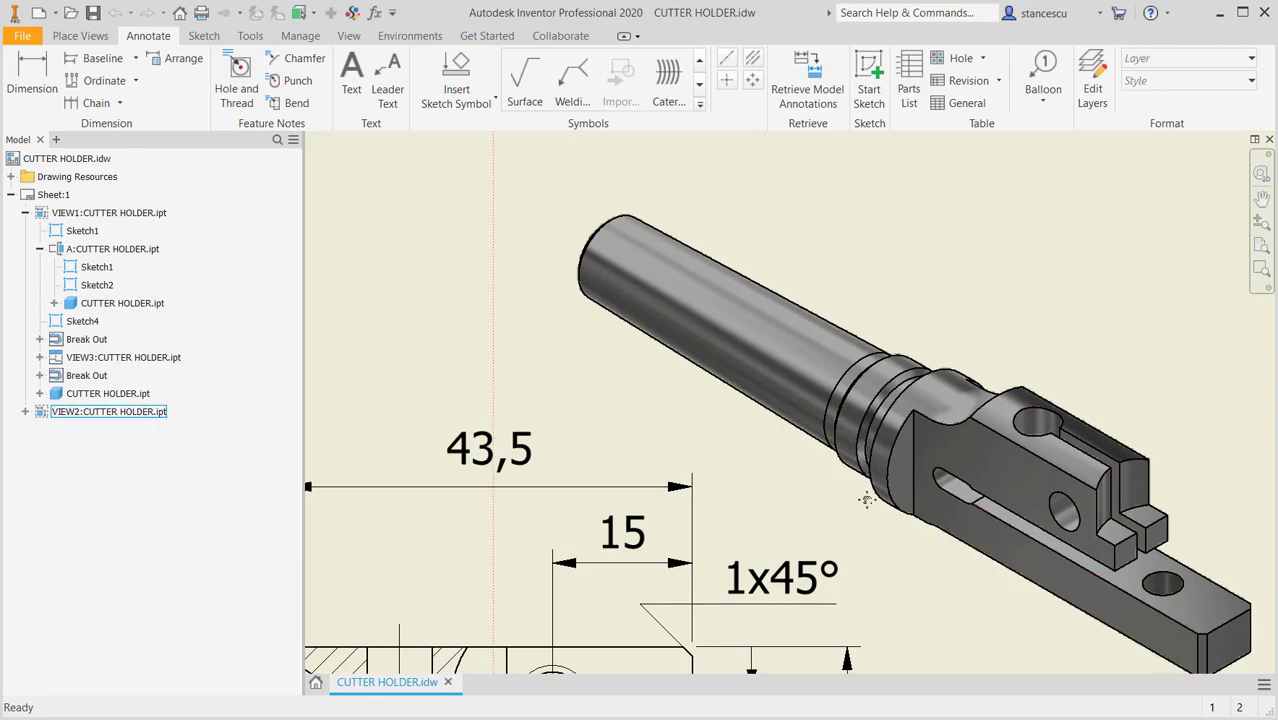
middle_click_drag(867, 500, 1036, 669)
mouse_move(739, 478)
middle_mouse_down()
mouse_move(941, 648)
mouse_move(971, 718)
middle_mouse_up()
middle_click_drag(873, 460, 983, 664)
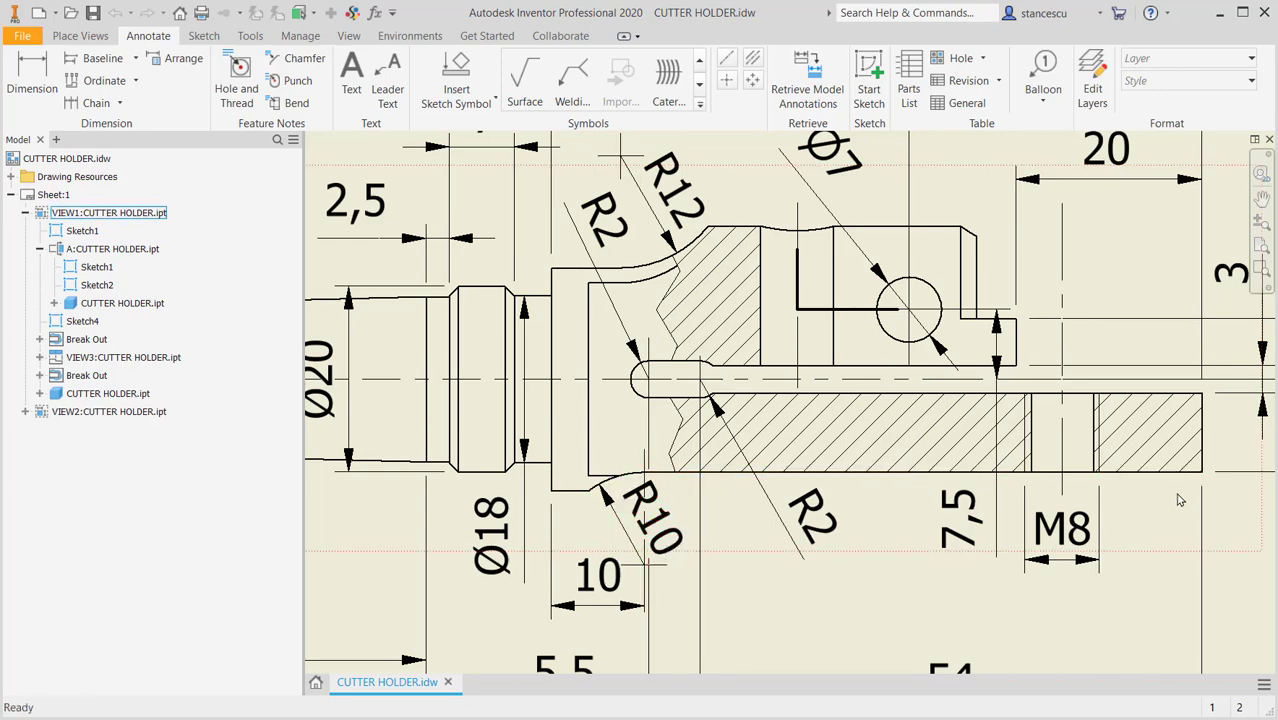
middle_click_drag(1168, 503, 1158, 463)
middle_click_drag(836, 490, 852, 150)
middle_click_drag(774, 540, 804, 190)
middle_click_drag(774, 342, 728, 151)
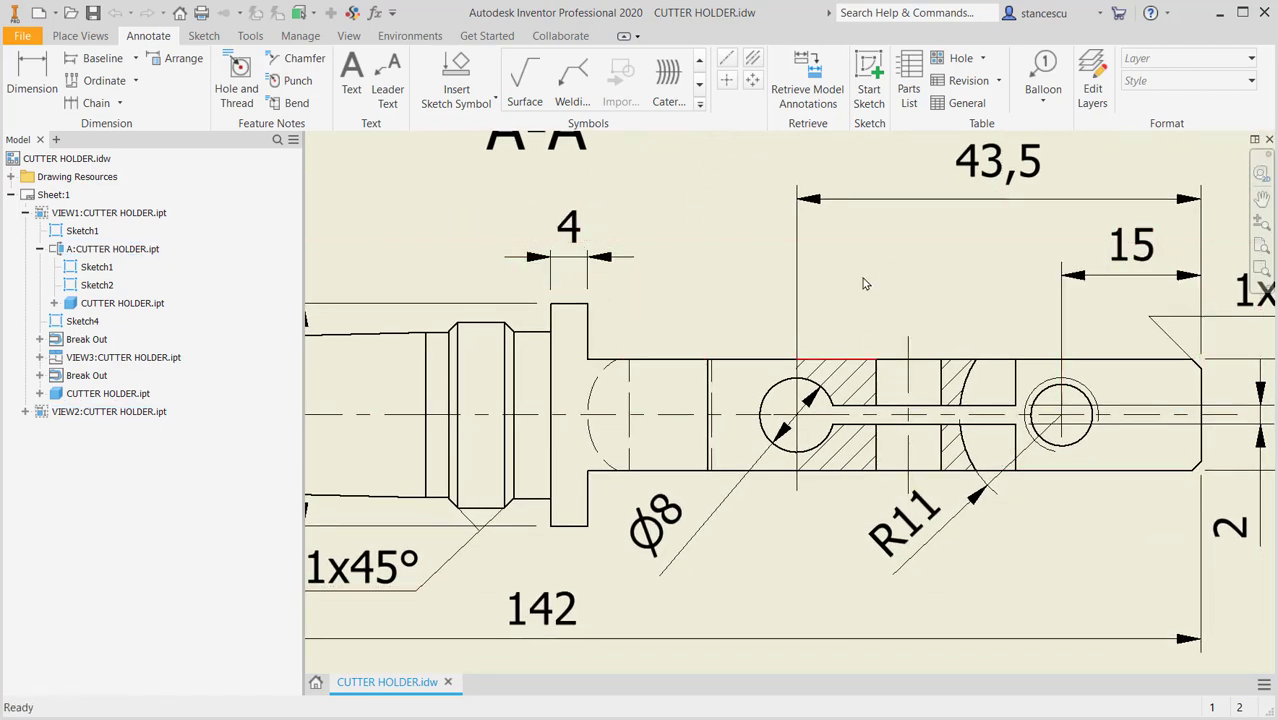
Examine the main view's dimensions from the M8 hole end across to the tapered shank.
middle_click_drag(845, 322, 725, 667)
middle_click_drag(803, 238, 667, 637)
mouse_move(776, 474)
middle_mouse_down()
mouse_move(780, 537)
mouse_move(832, 627)
middle_mouse_up()
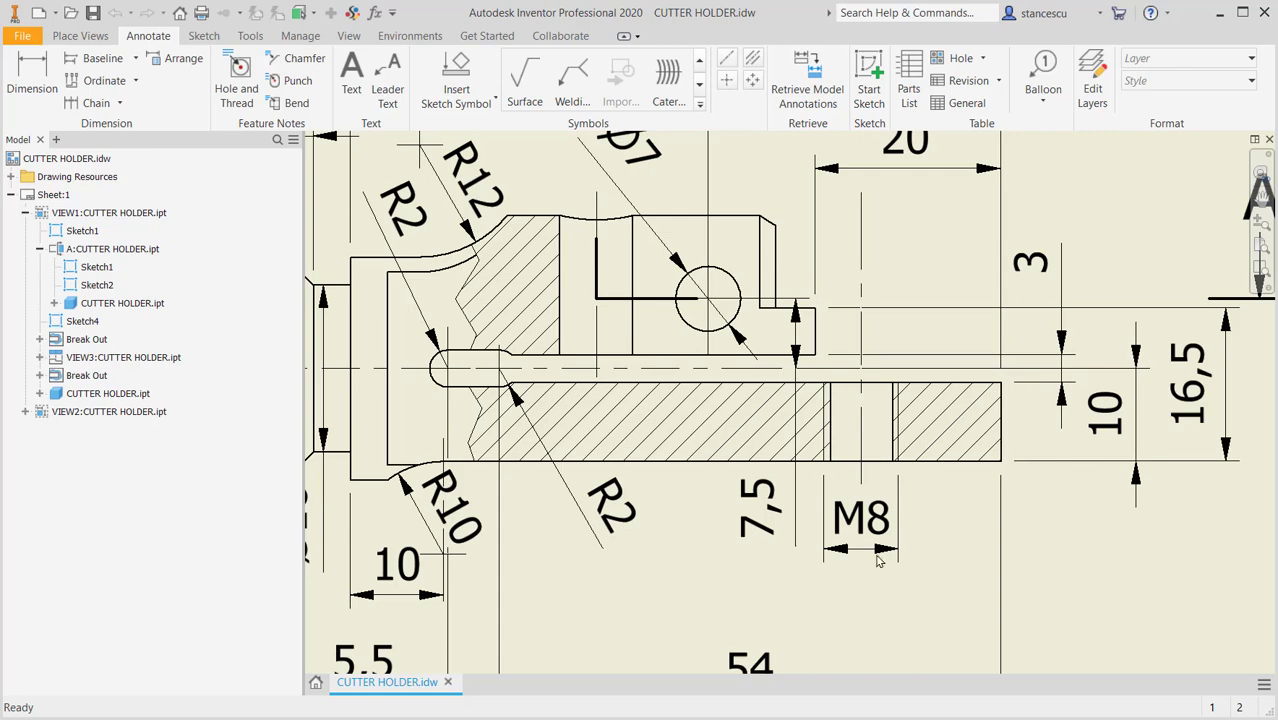
middle_click_drag(877, 556, 1041, 533)
scroll(788, 522, "down", 3)
middle_click_drag(817, 542, 1014, 566)
scroll(589, 465, "up", 3)
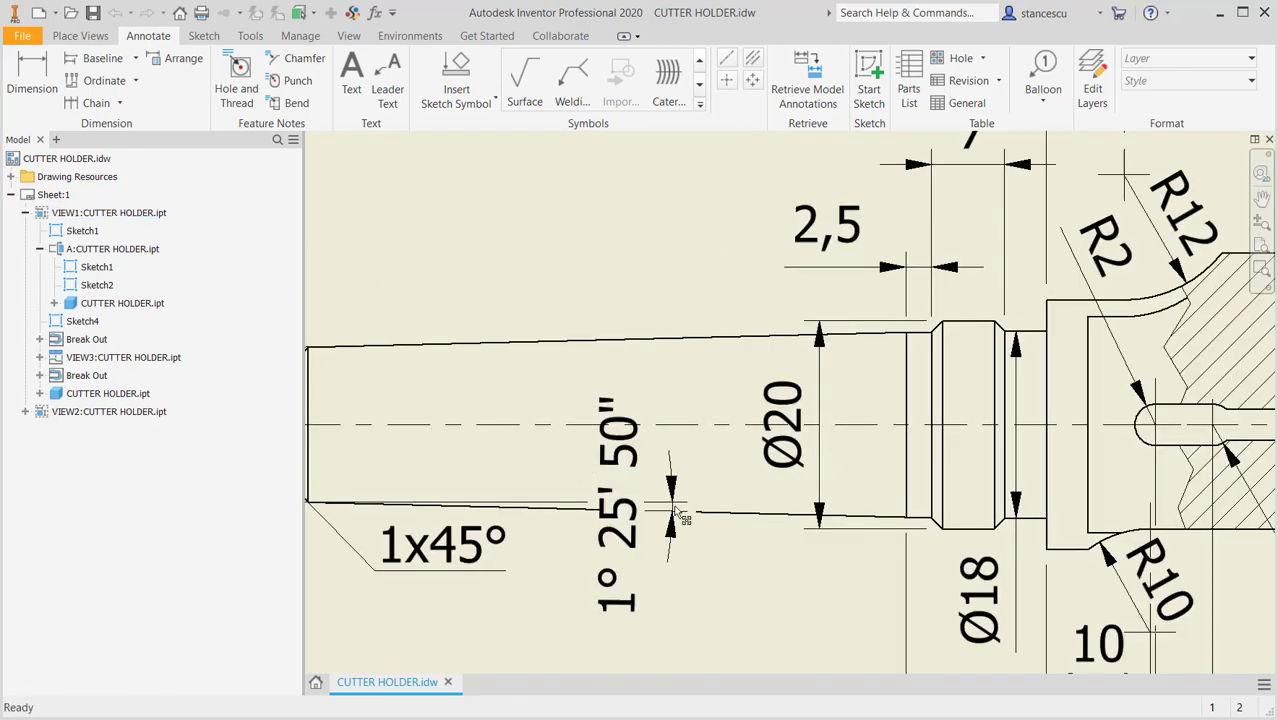
middle_click_drag(685, 518, 758, 510)
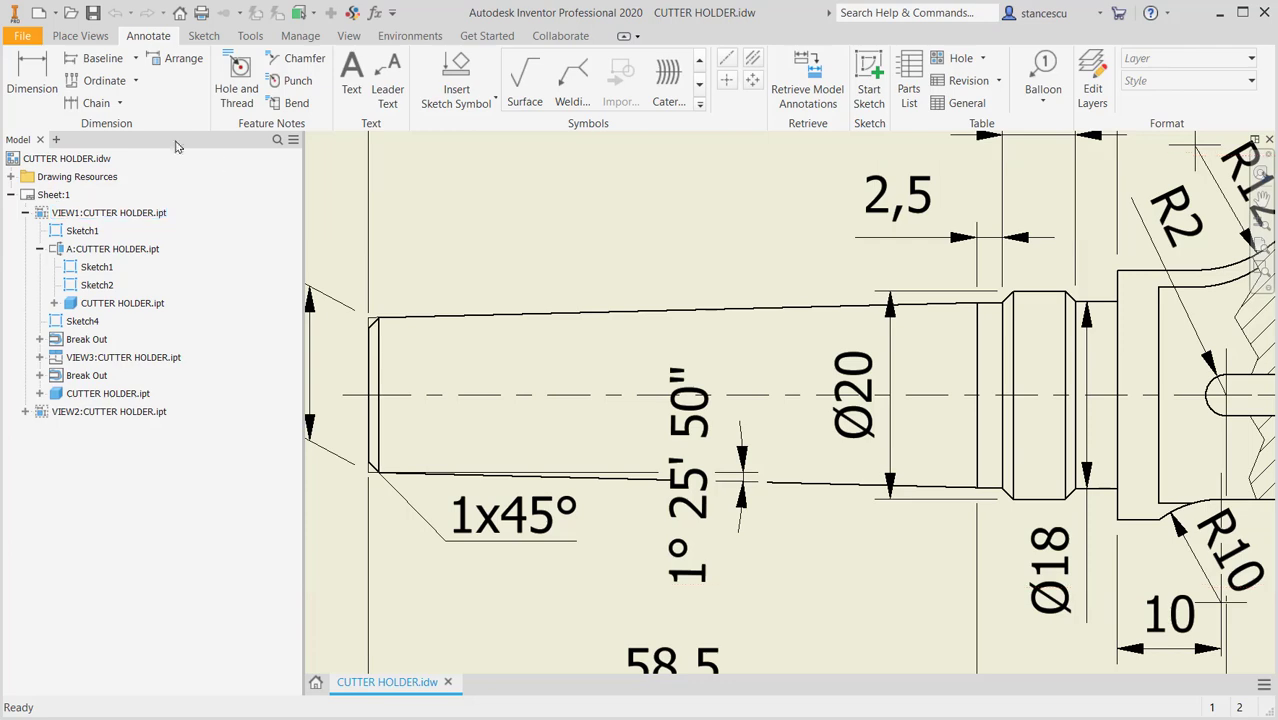
Create a new part from the metric Standard (mm).ipt template and start a 2D sketch on the XY plane.
left_click(40, 12)
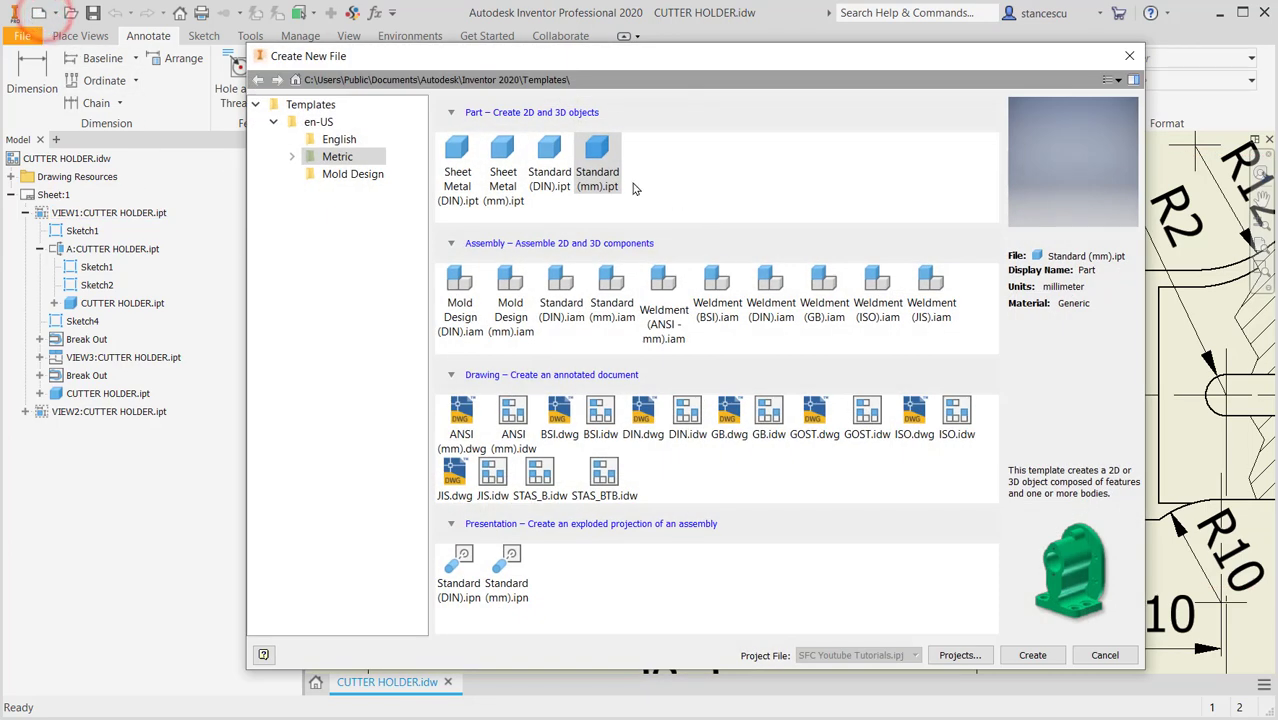
double_click(603, 172)
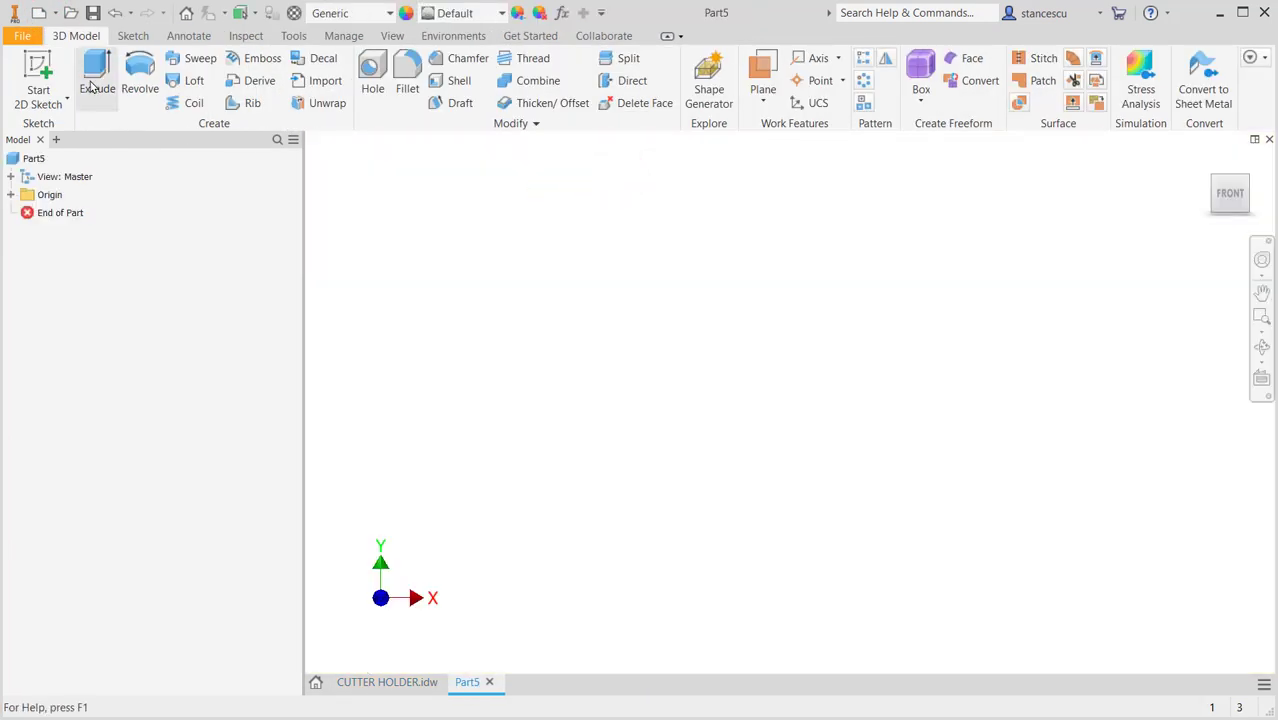
left_click(40, 64)
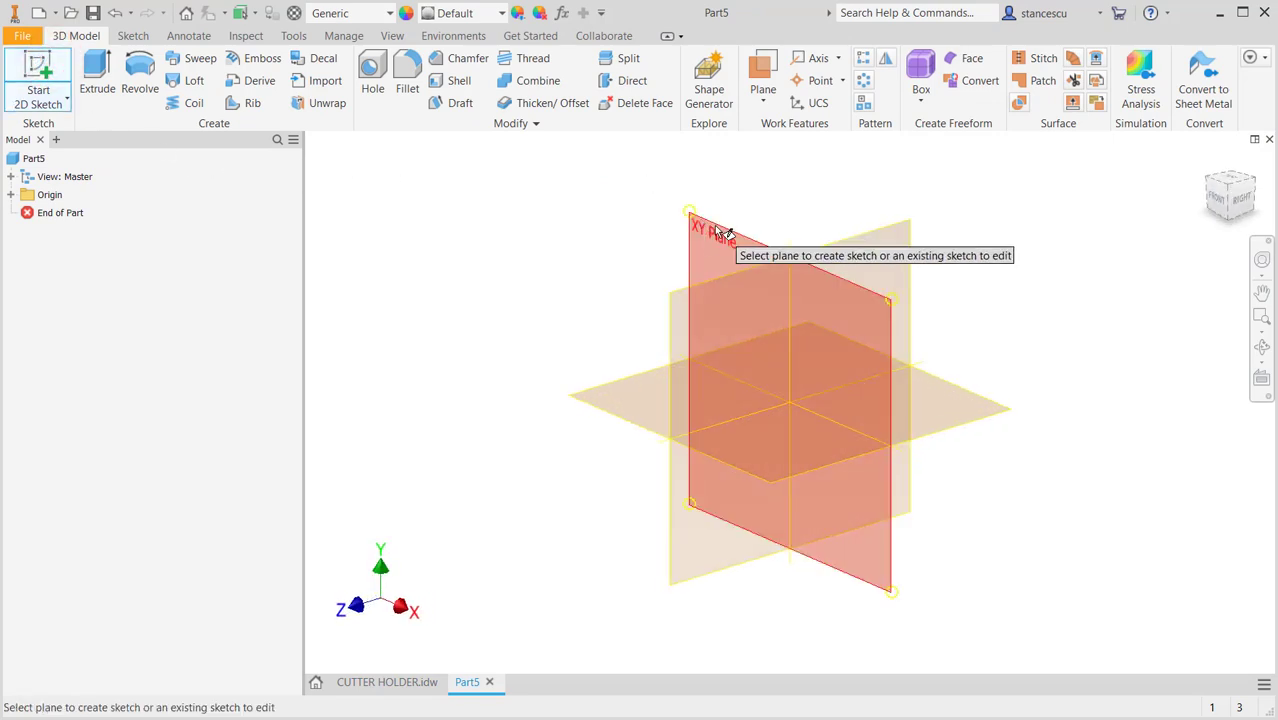
left_click(714, 226)
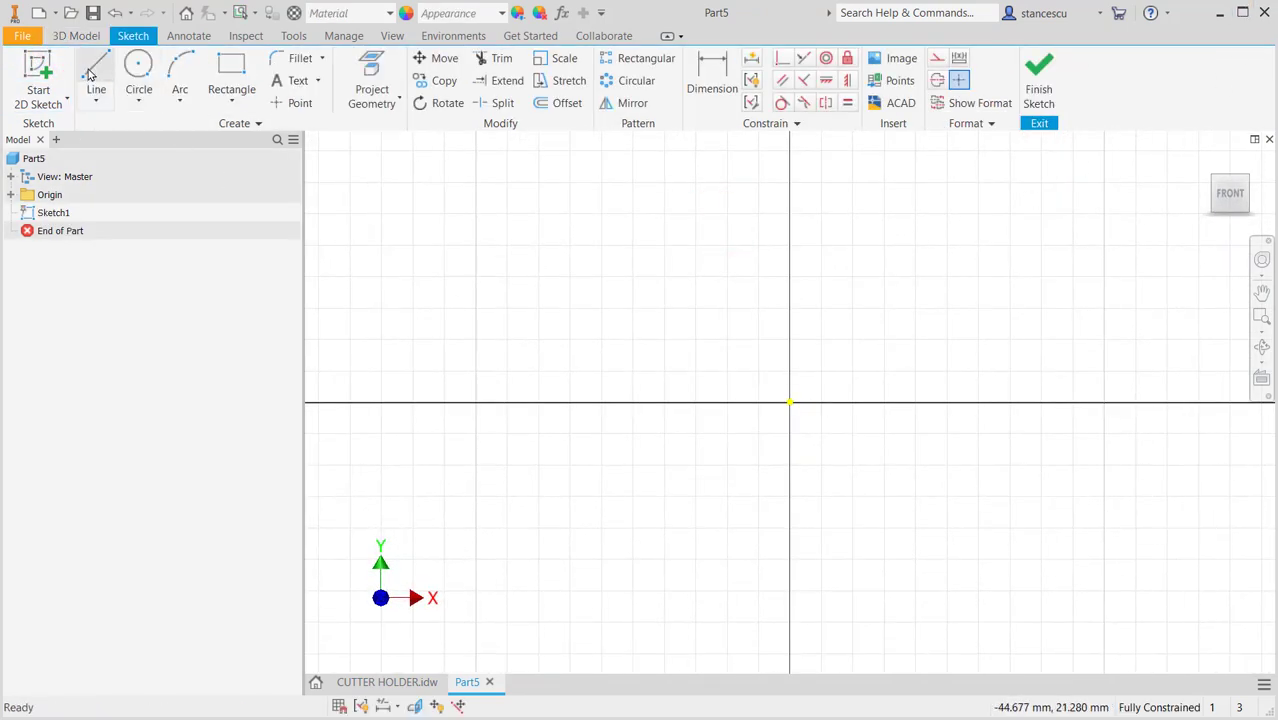
Draw a 142 mm horizontal centerline along the sketch's X axis, starting on the negative X side of the origin.
left_click(937, 80)
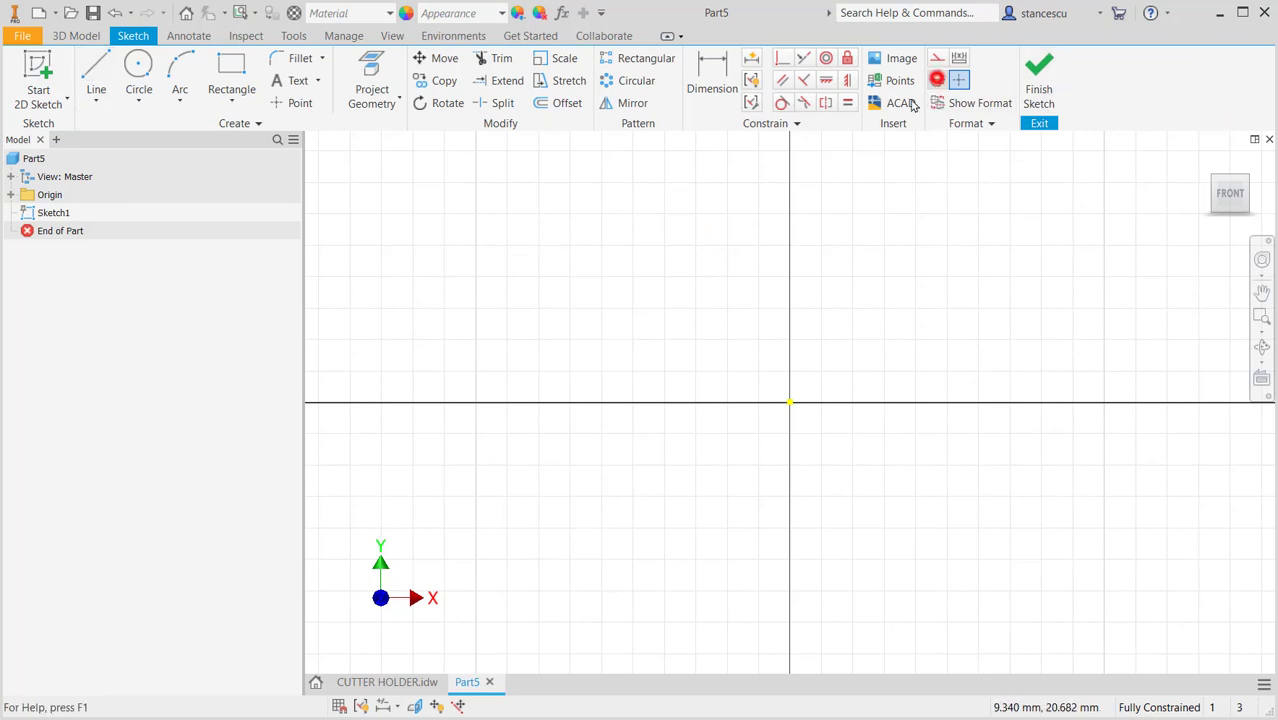
left_click(95, 75)
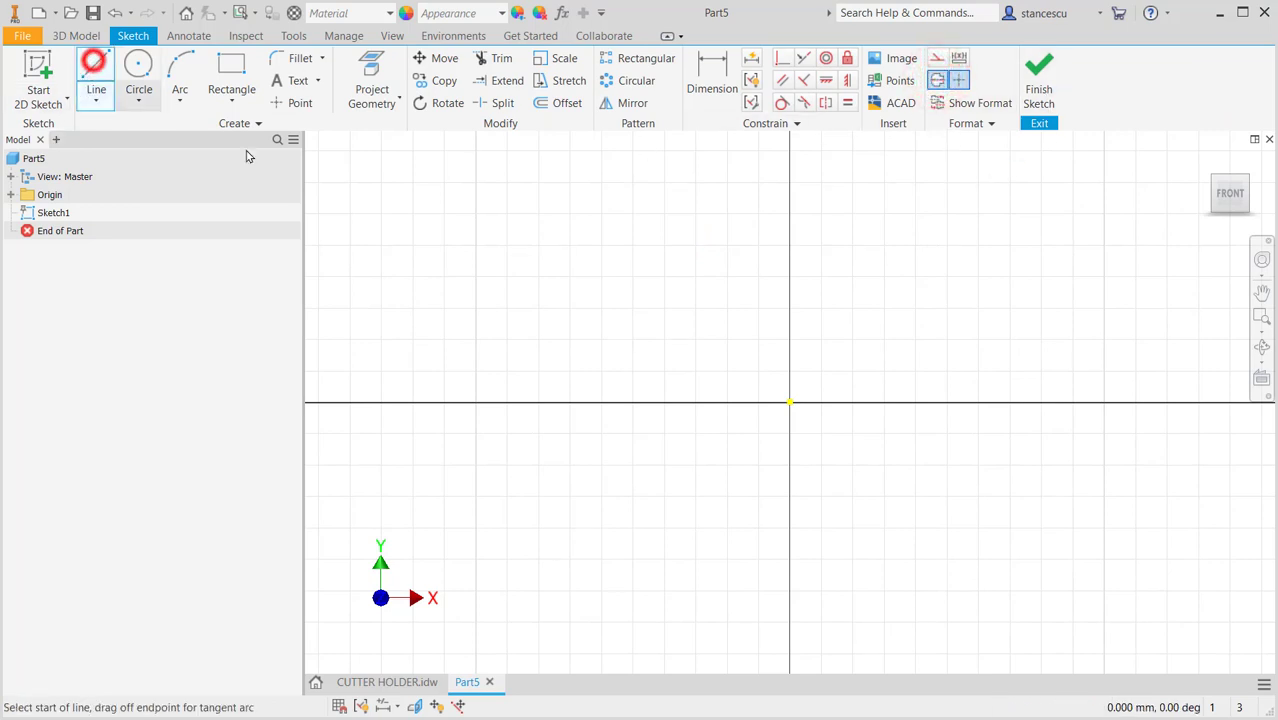
left_click(425, 402)
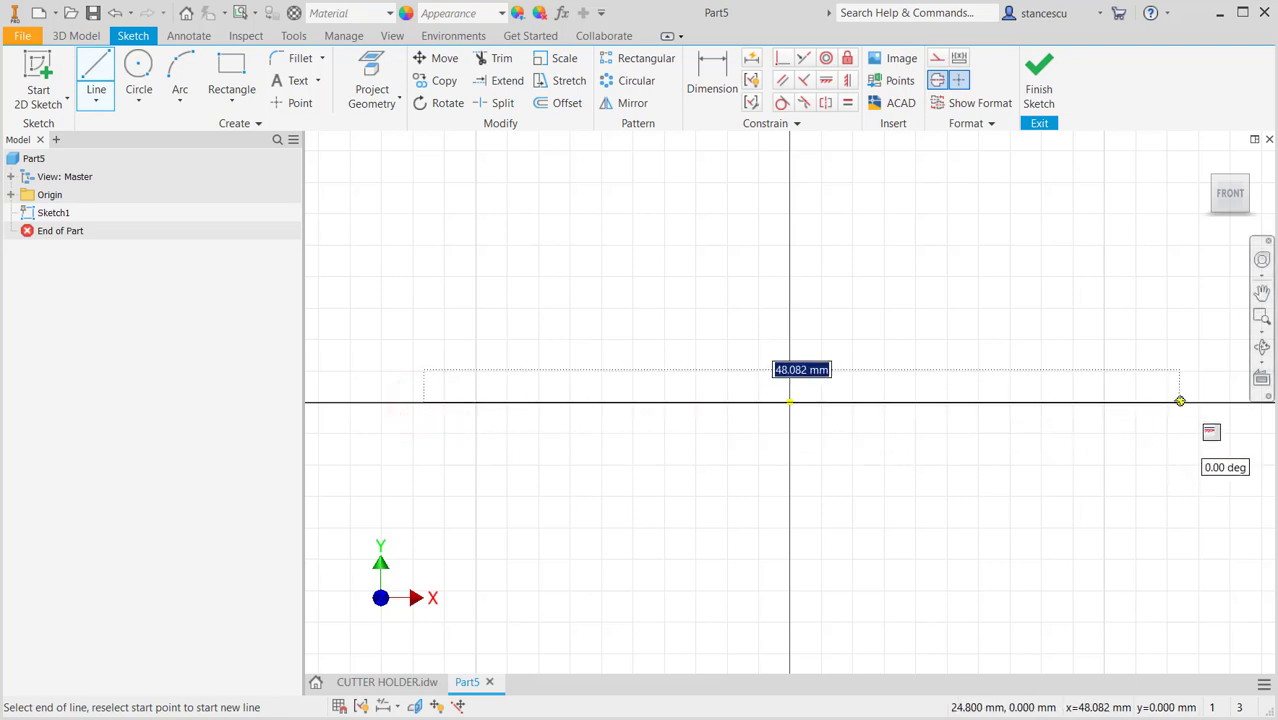
type("1")
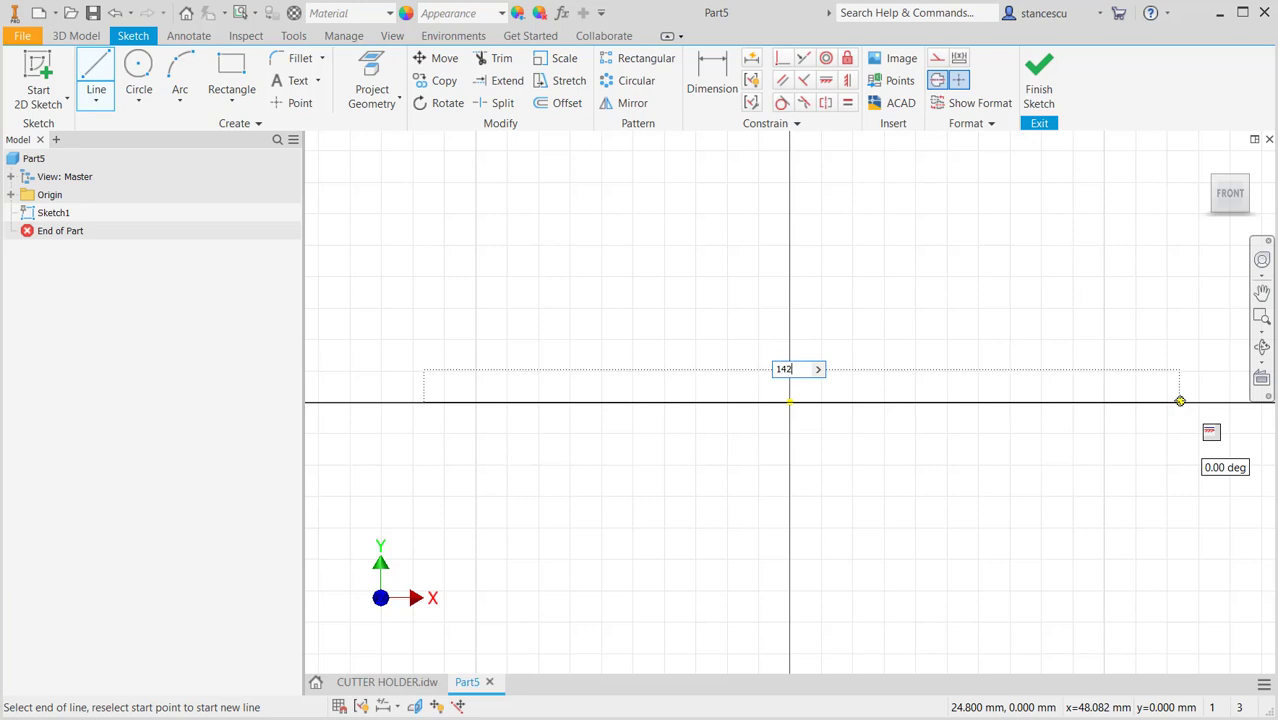
type("42")
key("Return")
key("Escape")
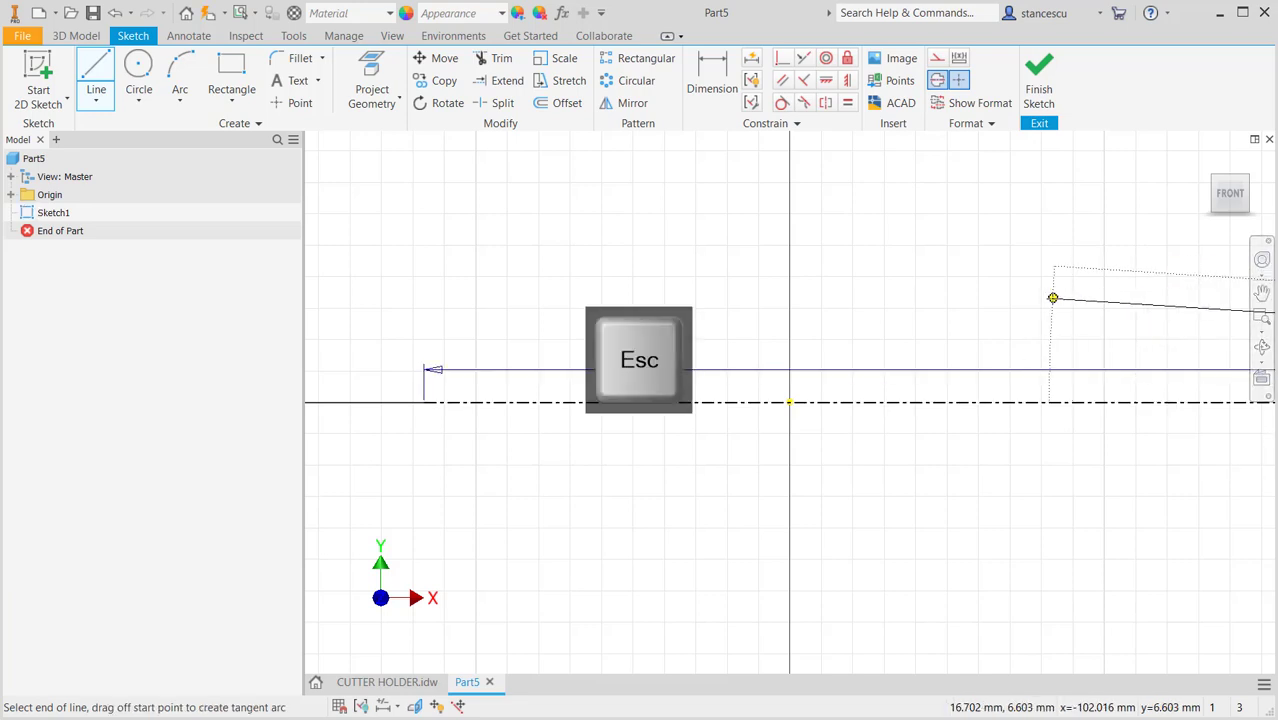
Move the centerline below the origin and constrain it coincident with the origin point.
scroll(966, 384, "down", 2)
middle_click_drag(968, 418, 802, 447)
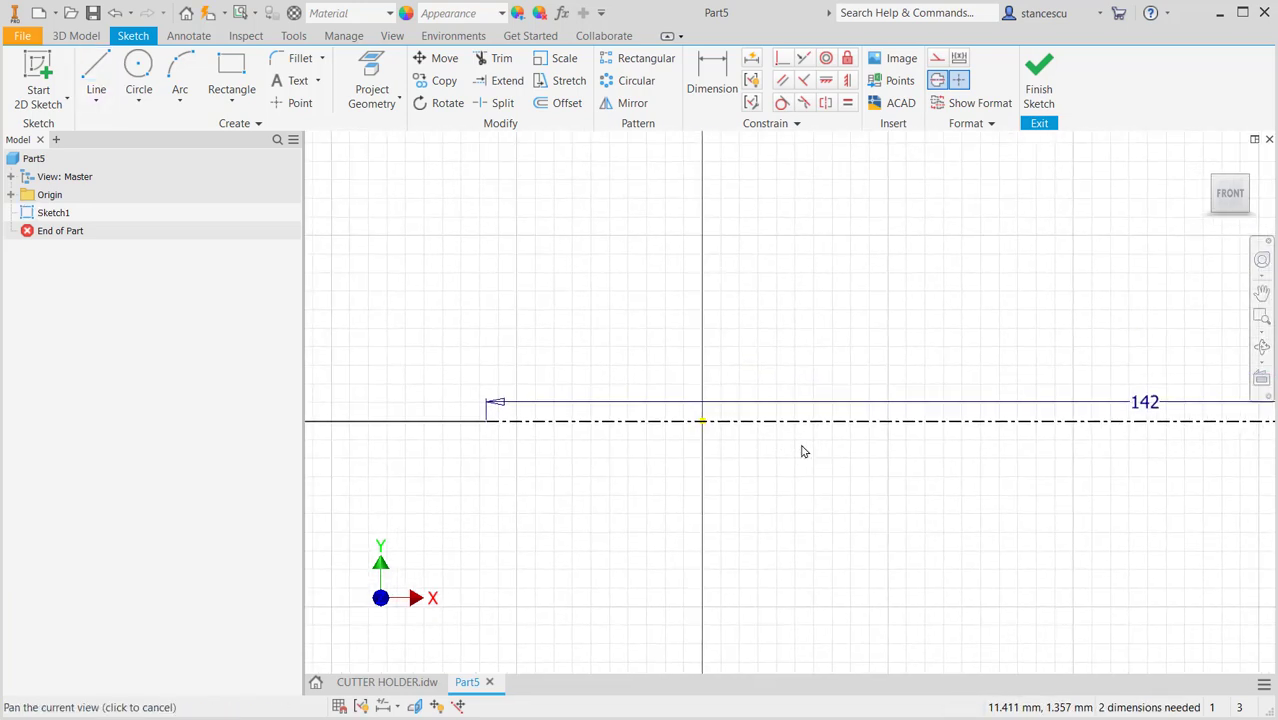
left_click_drag(812, 430, 813, 474)
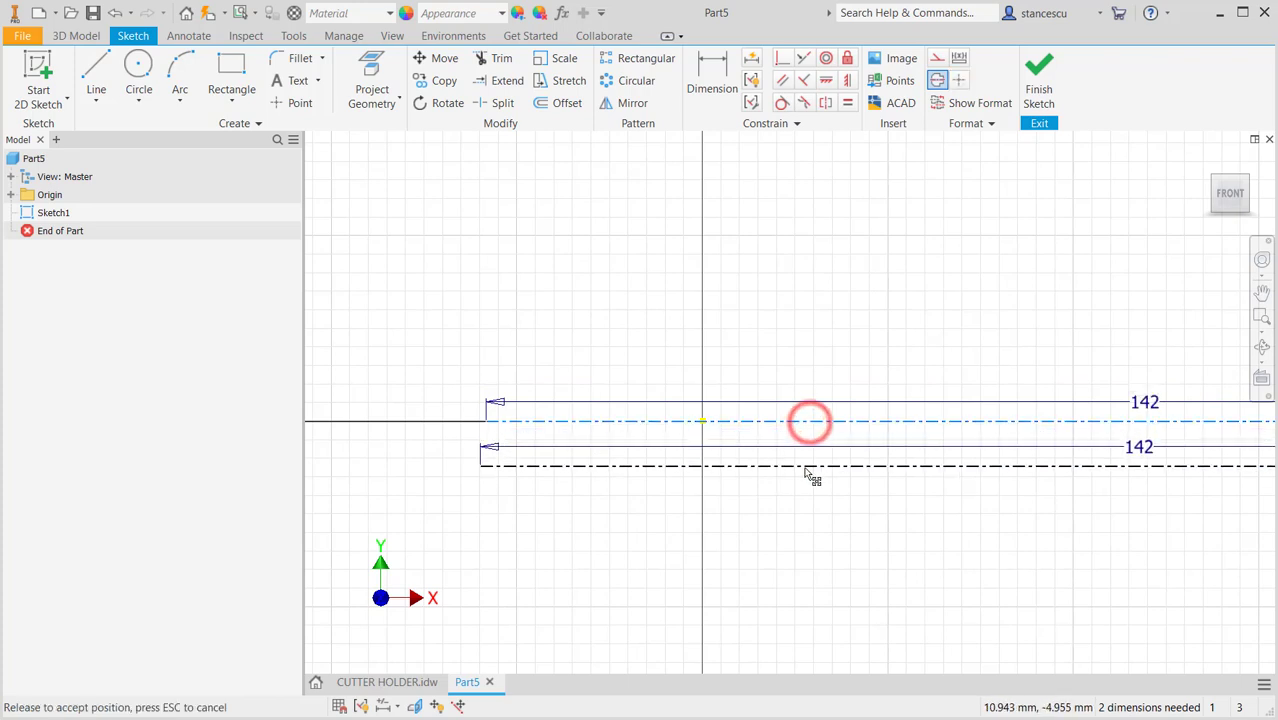
left_click(783, 59)
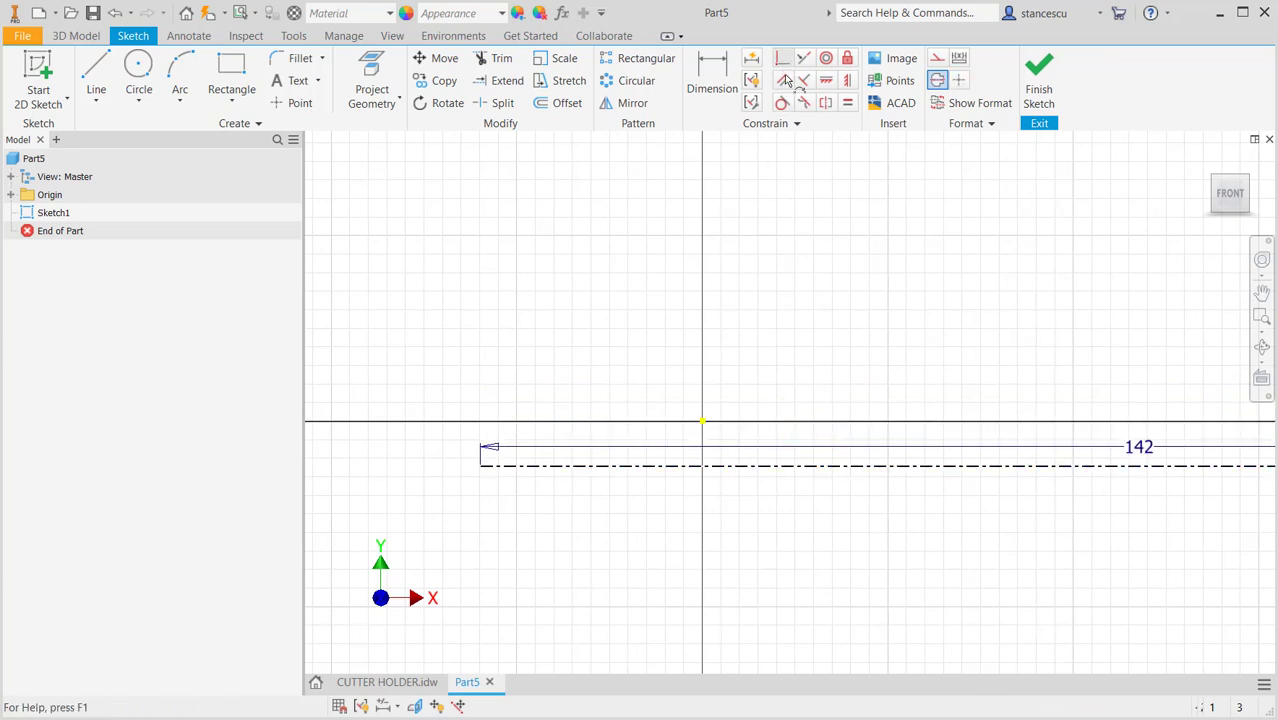
left_click(772, 466)
left_click(702, 421)
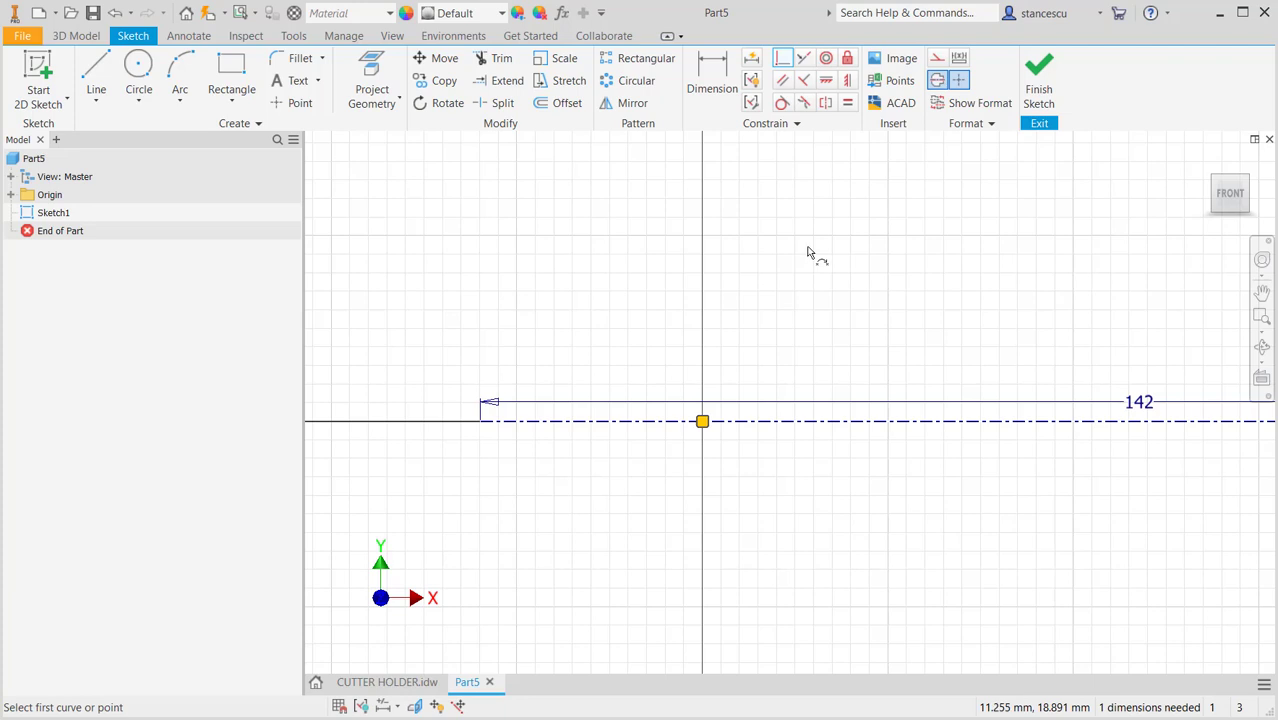
Dimension the distance from the centerline's left end to the origin as 72 mm.
left_click(716, 84)
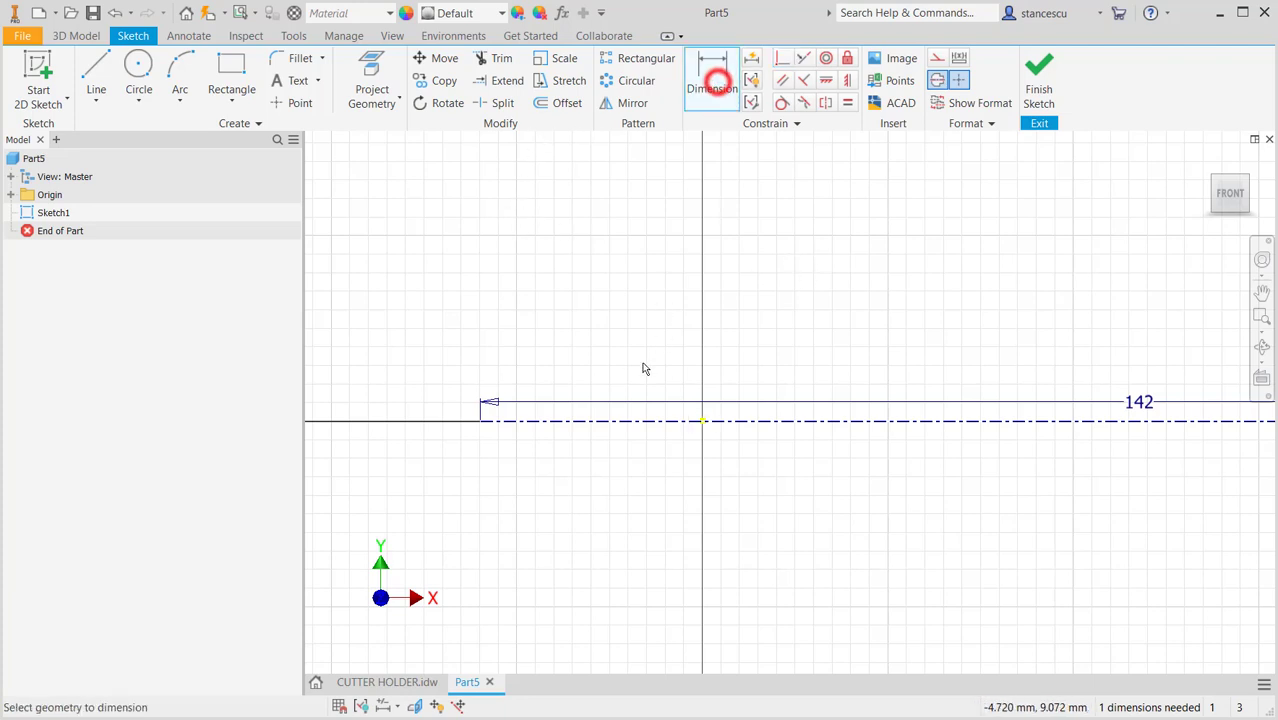
left_click(481, 421)
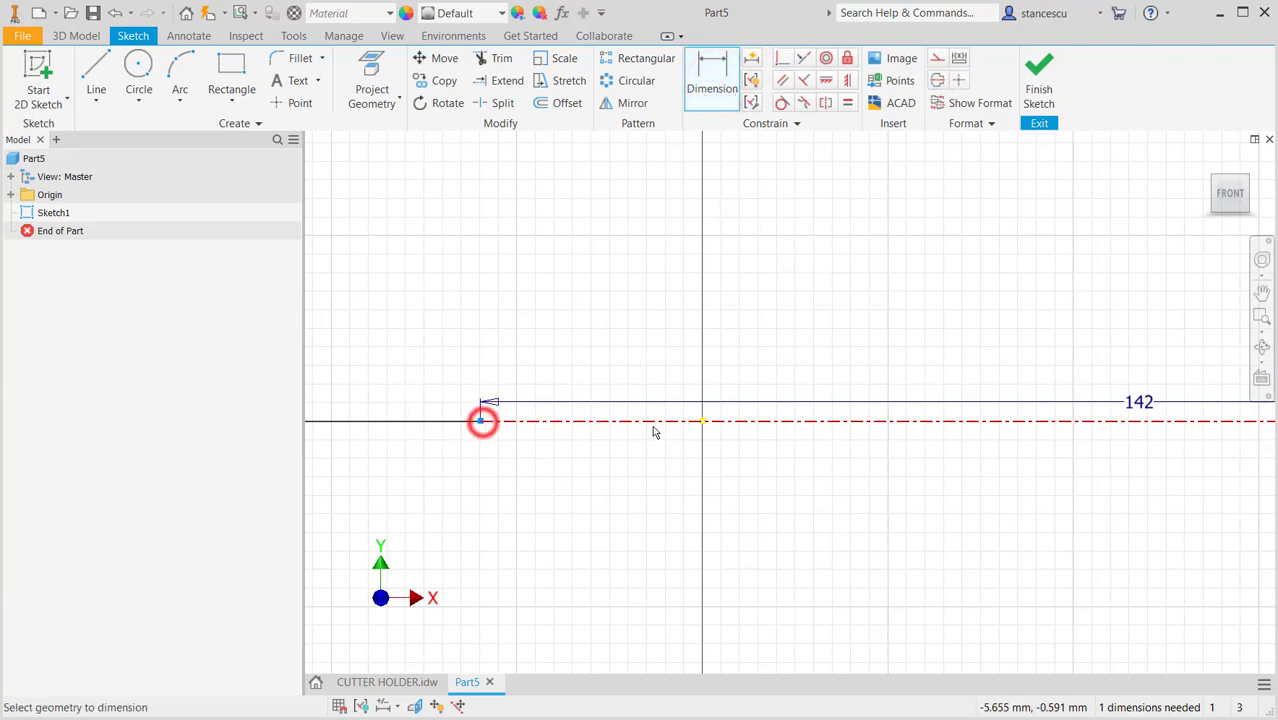
left_click(702, 422)
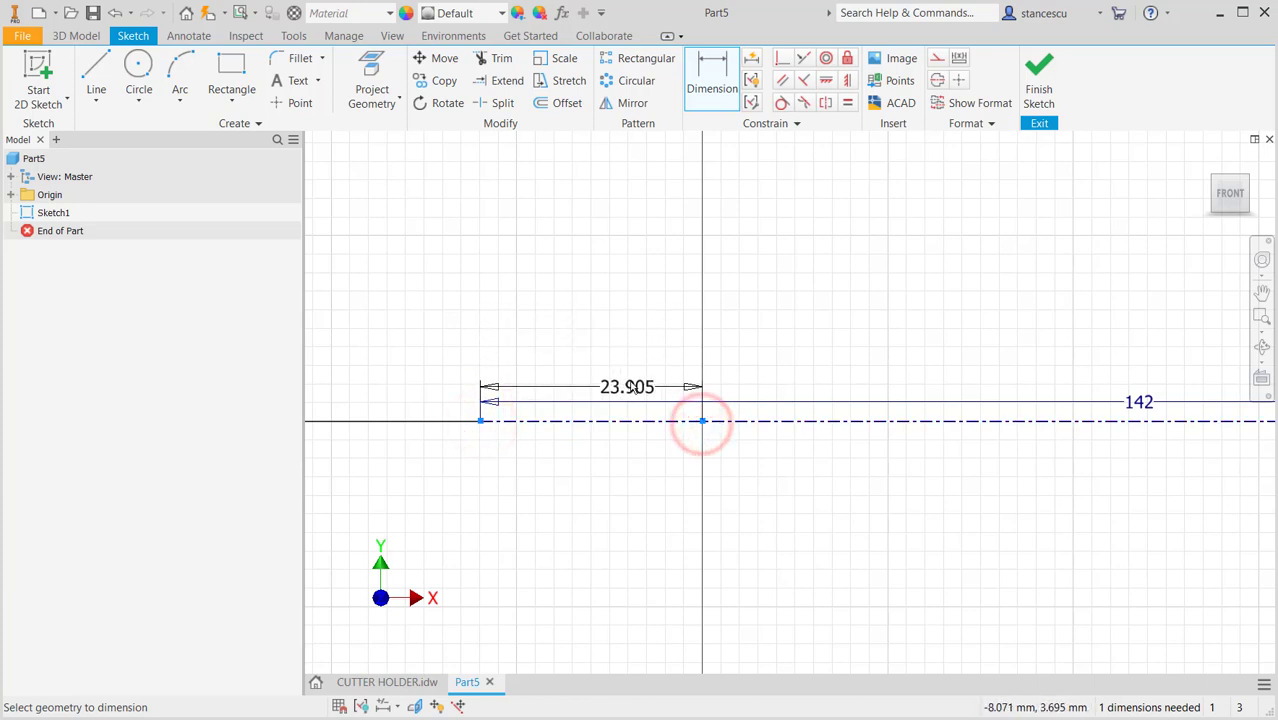
left_click(633, 343)
type("72")
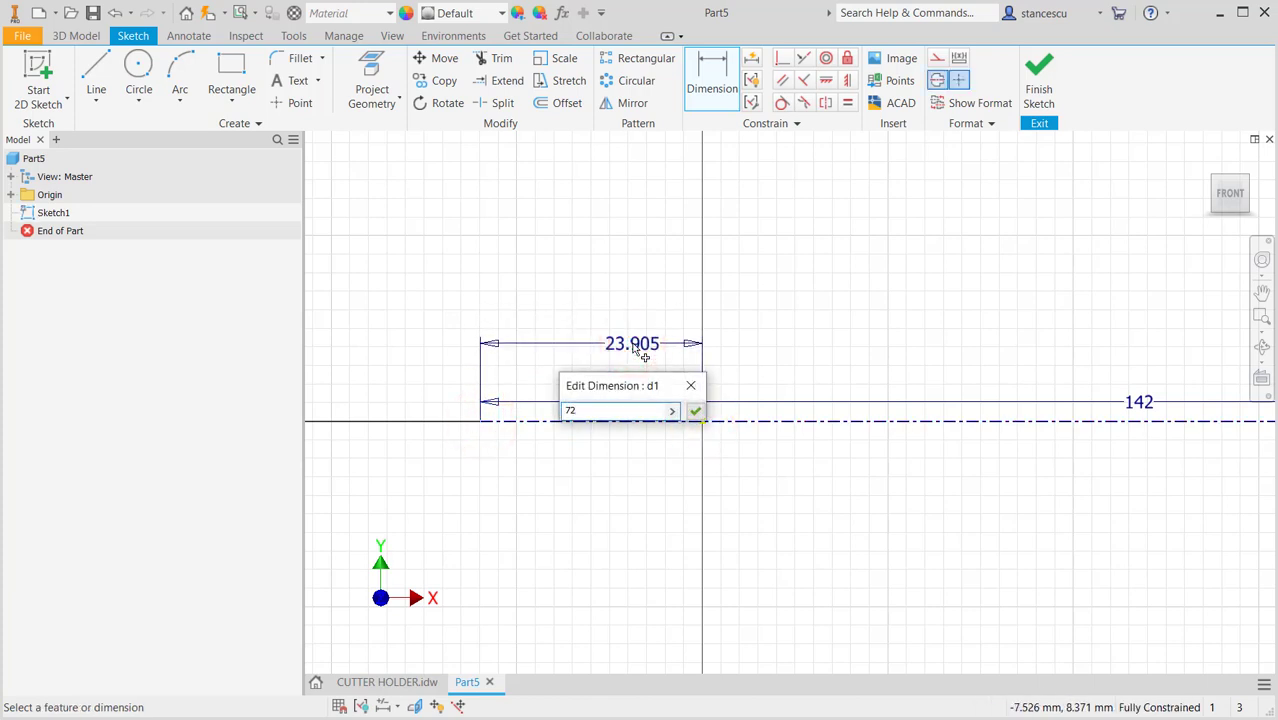
key("Return")
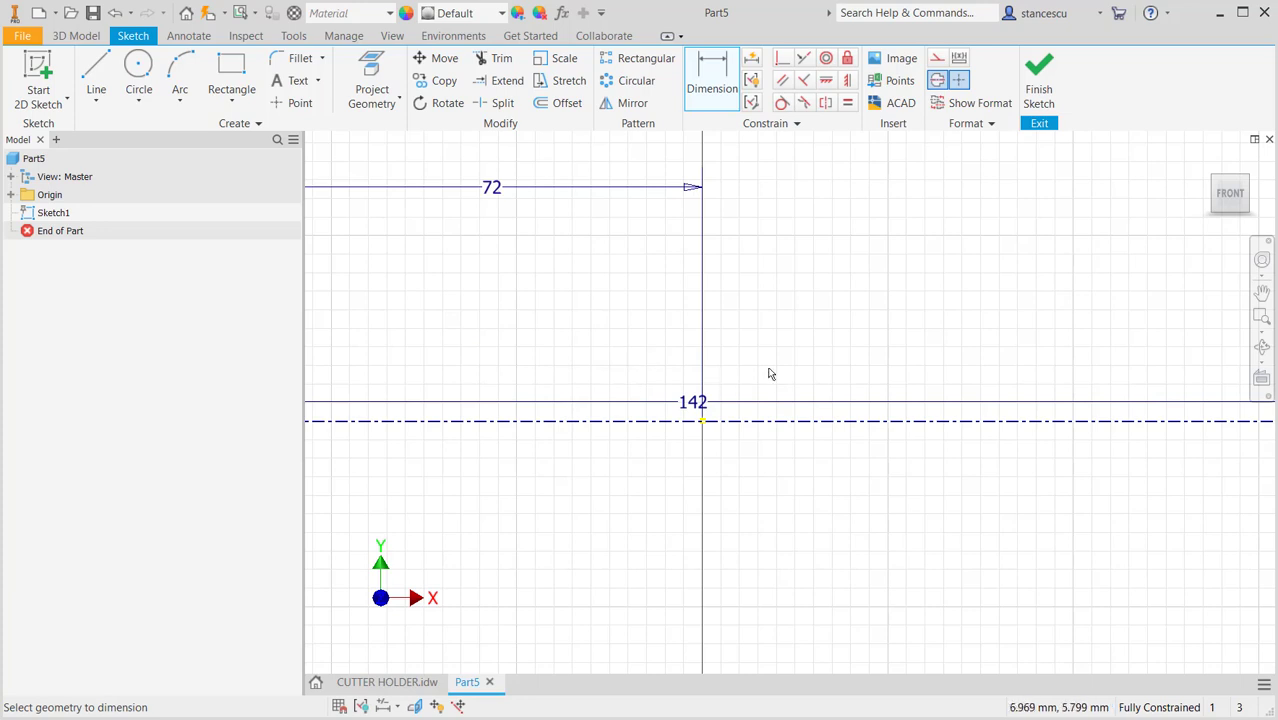
Reposition the 142 and 72 dimensions below the centerline, with the 72 dimension closer to it.
scroll(770, 374, "down", 5)
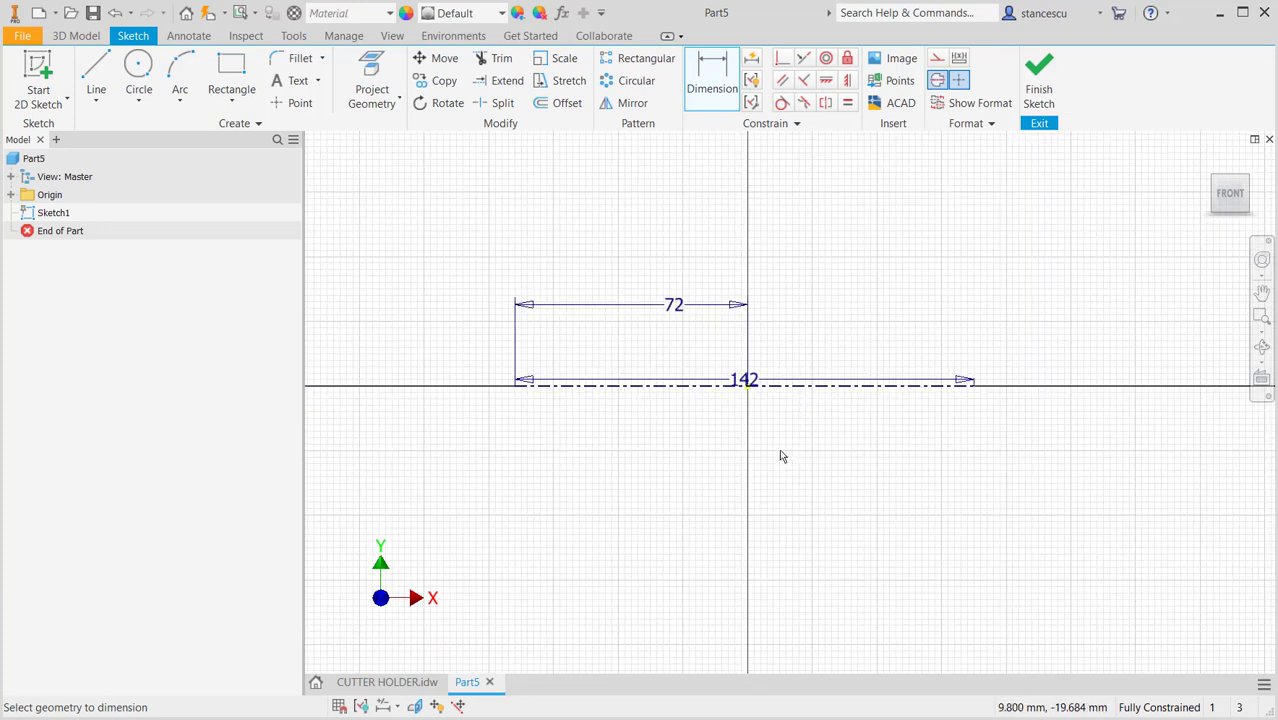
key("Escape")
left_click_drag(750, 380, 762, 482)
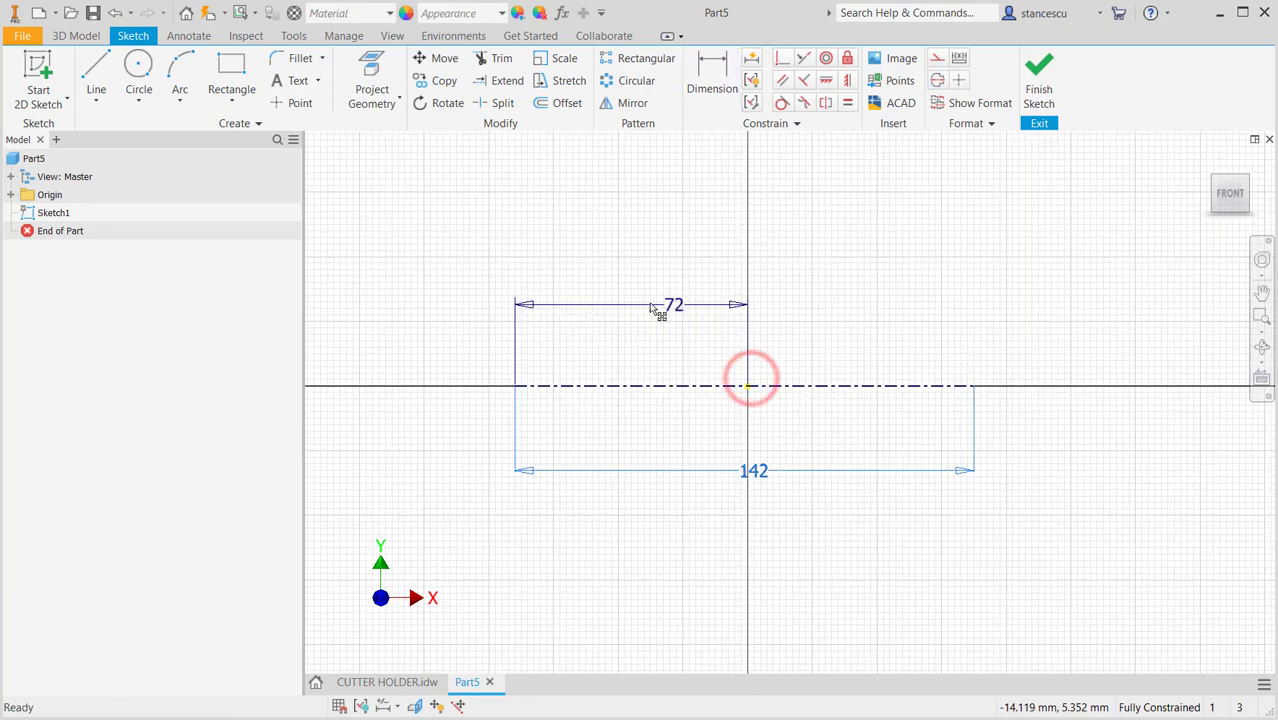
left_click_drag(675, 306, 667, 438)
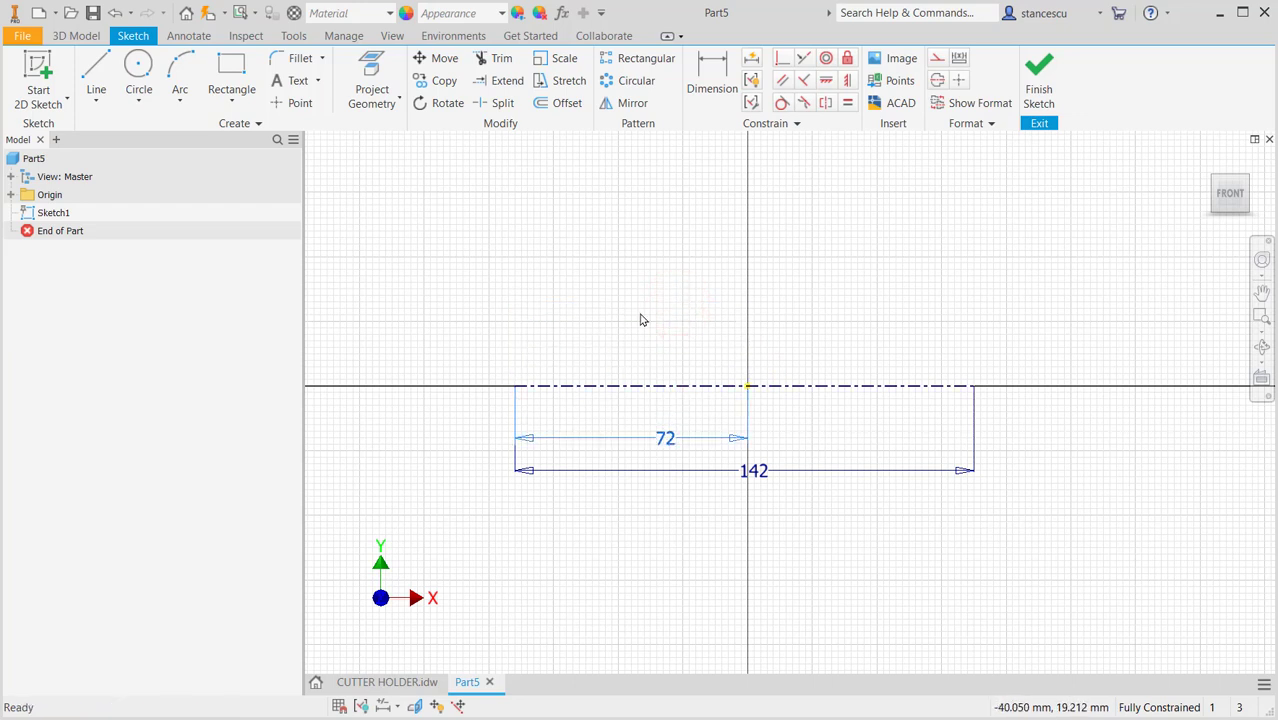
Draw a vertical line about 6 mm up from the centerline's left end, continuing into a tapered line about 45 mm long rising toward the Y axis.
scroll(829, 415, "up", 3)
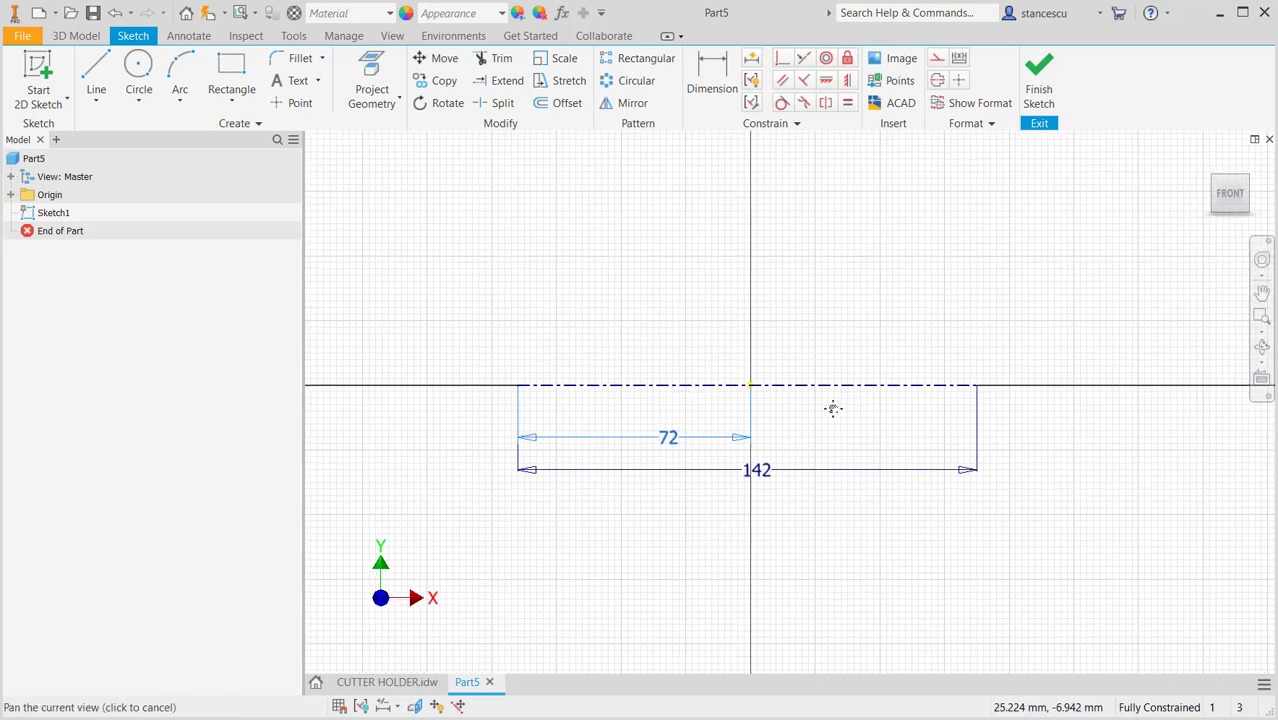
mouse_move(846, 393)
middle_mouse_down()
mouse_move(907, 406)
mouse_move(890, 411)
middle_mouse_up()
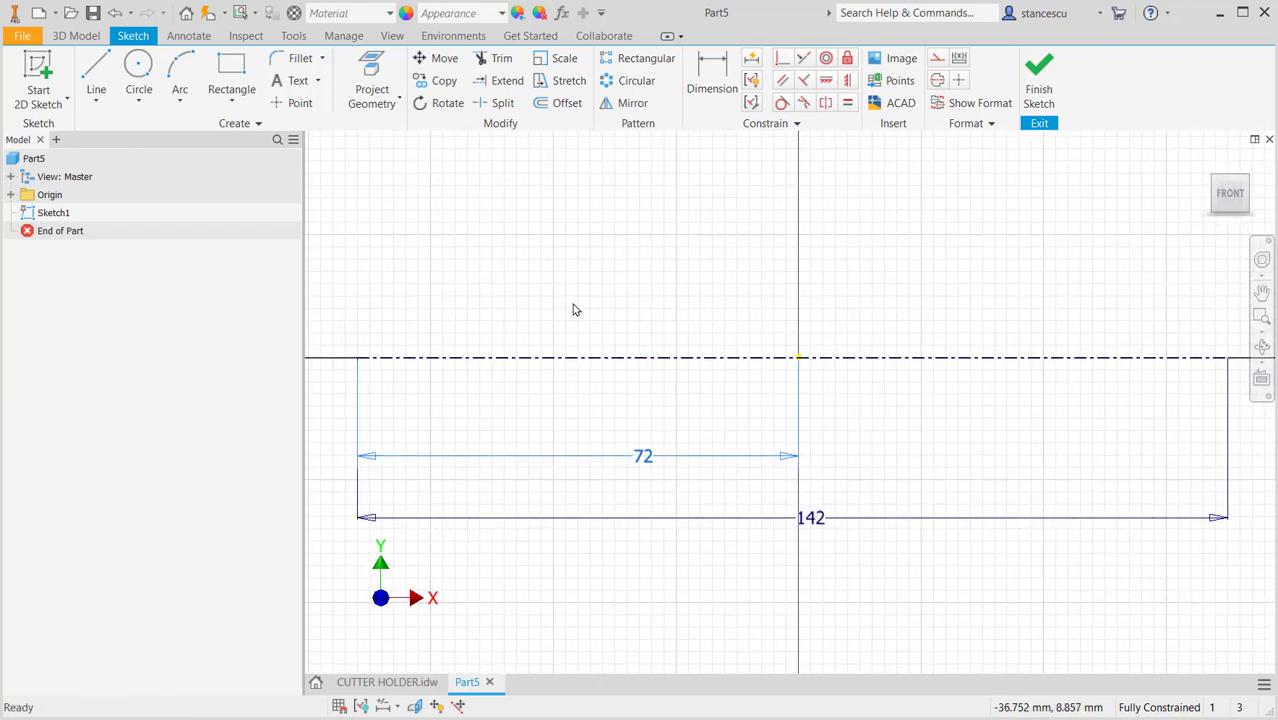
left_click(497, 286)
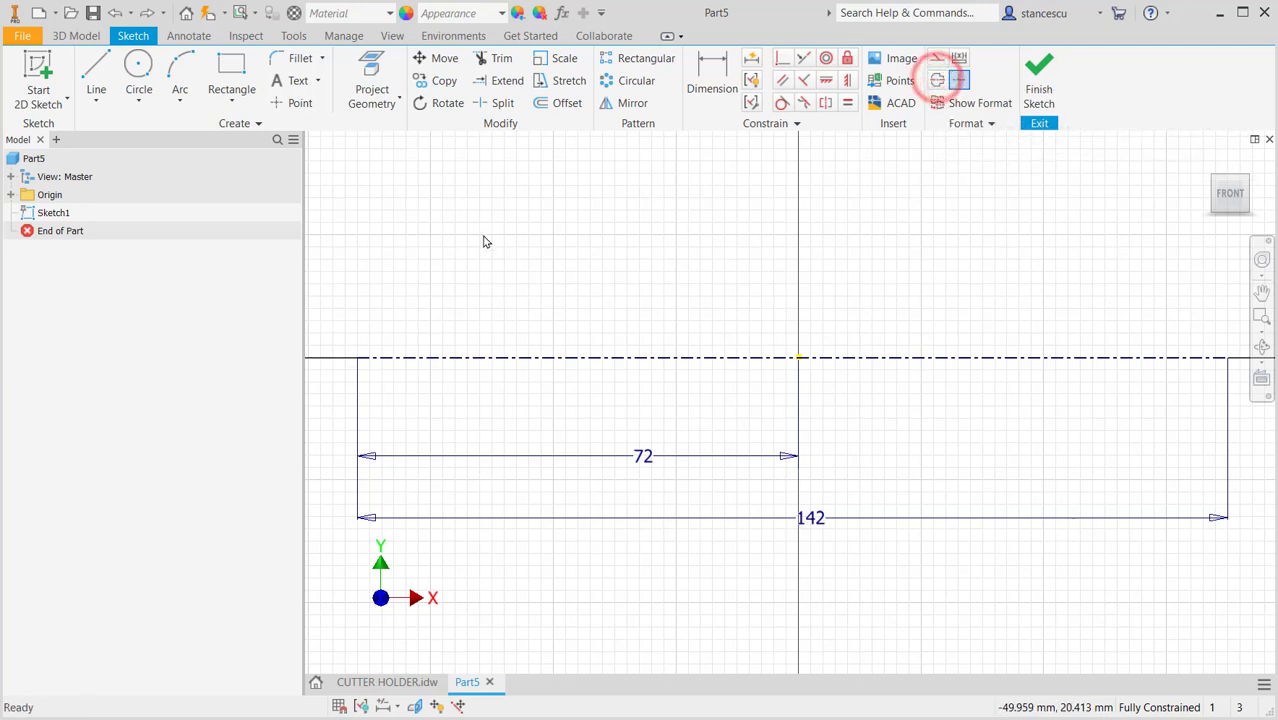
left_click(96, 68)
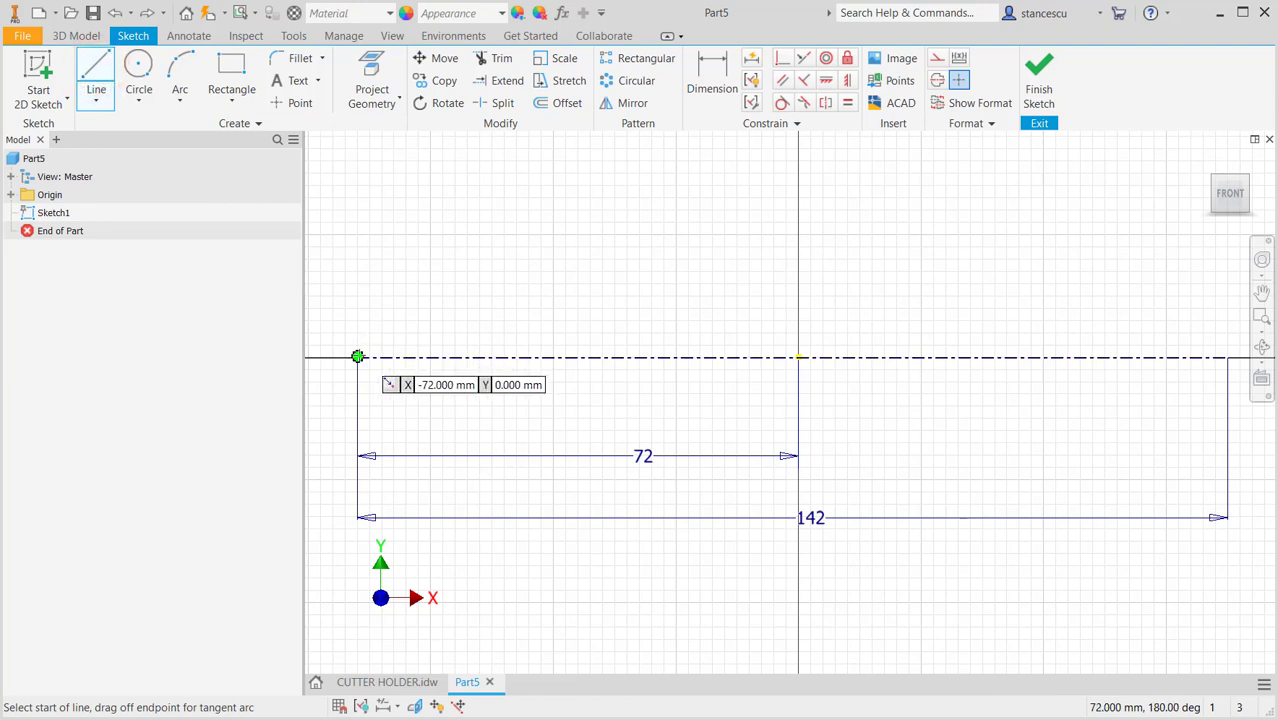
left_click(357, 357)
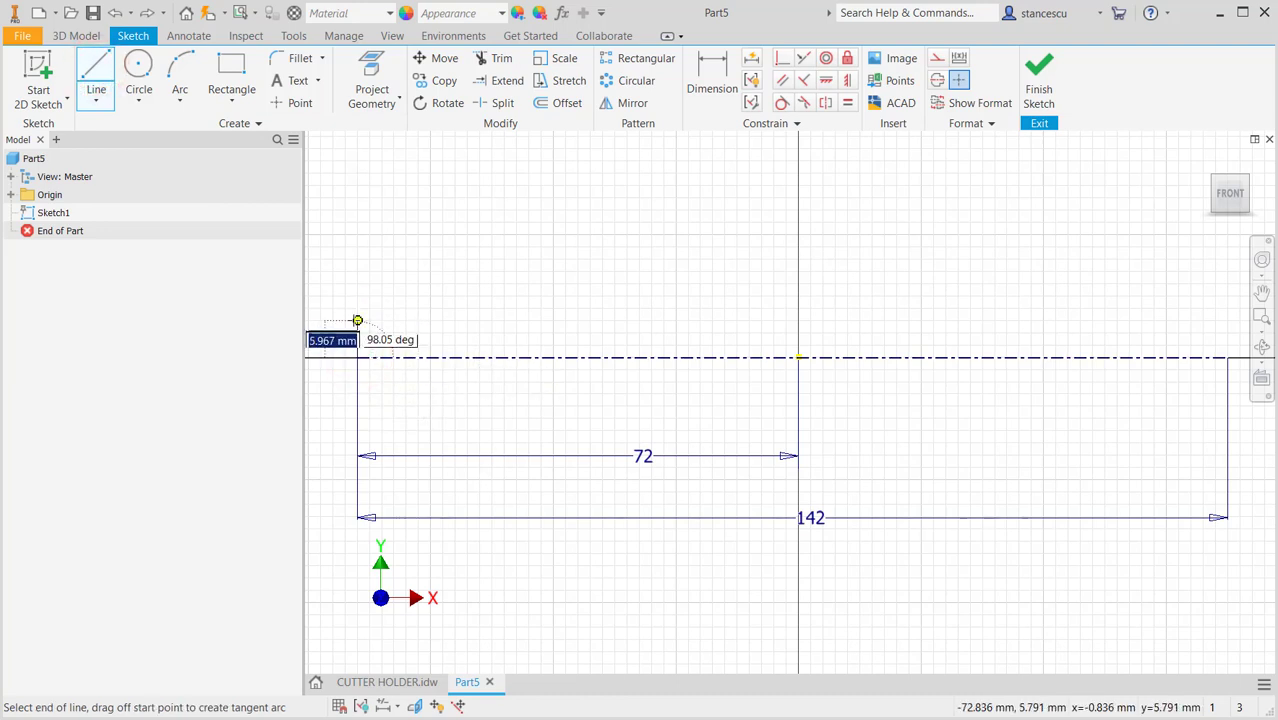
left_click(357, 319)
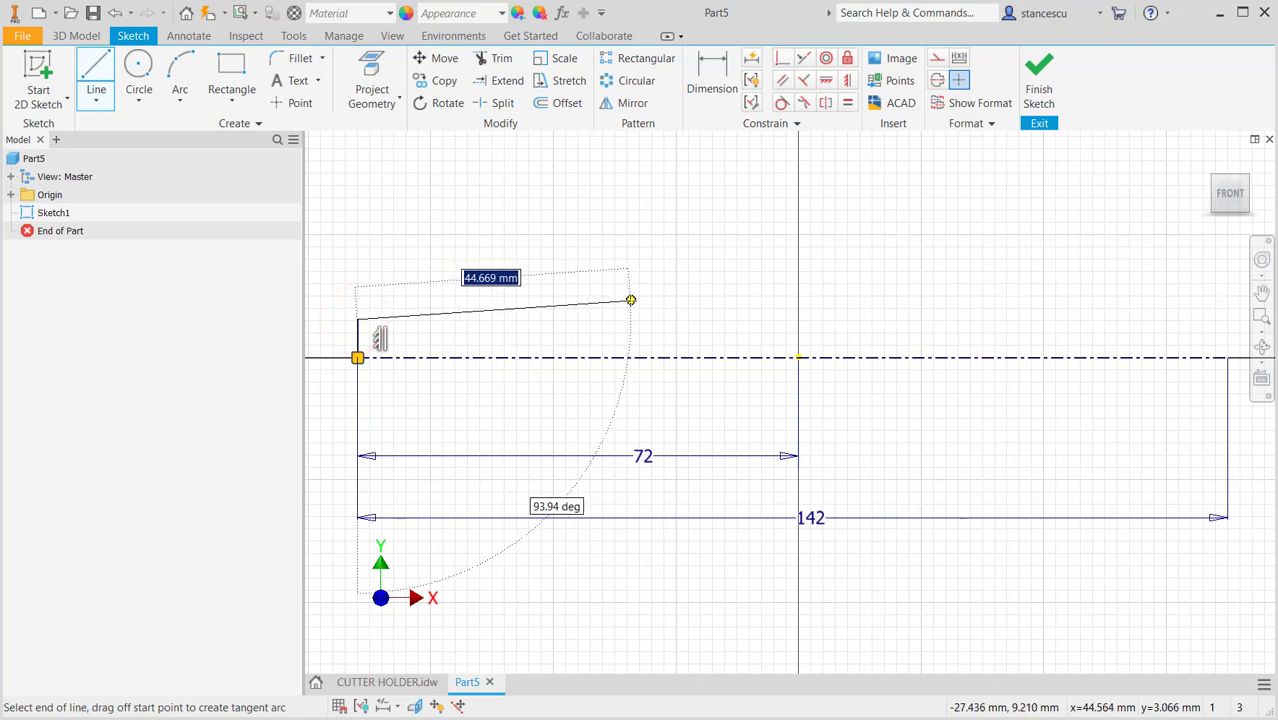
left_click(630, 300)
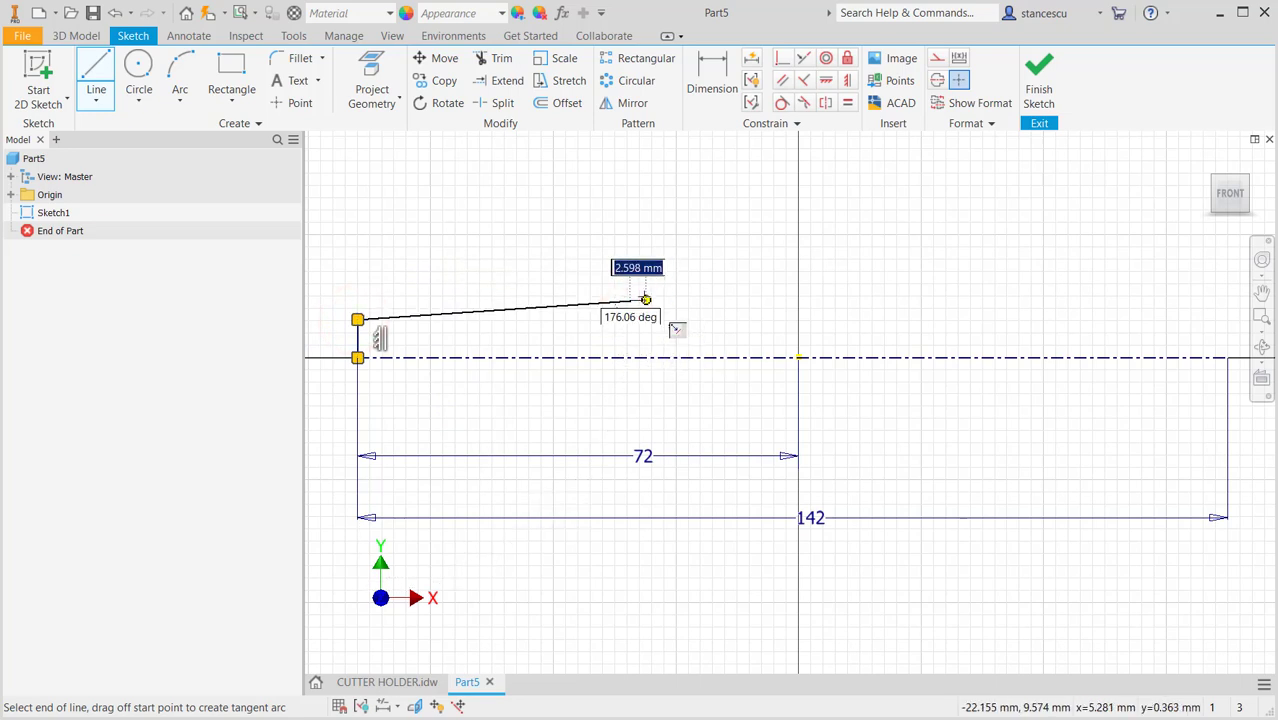
Continue the profile with a horizontal line about 3.6 mm long and a raised collar about 3.9 mm wide and 1 mm high.
scroll(672, 324, "down", 3)
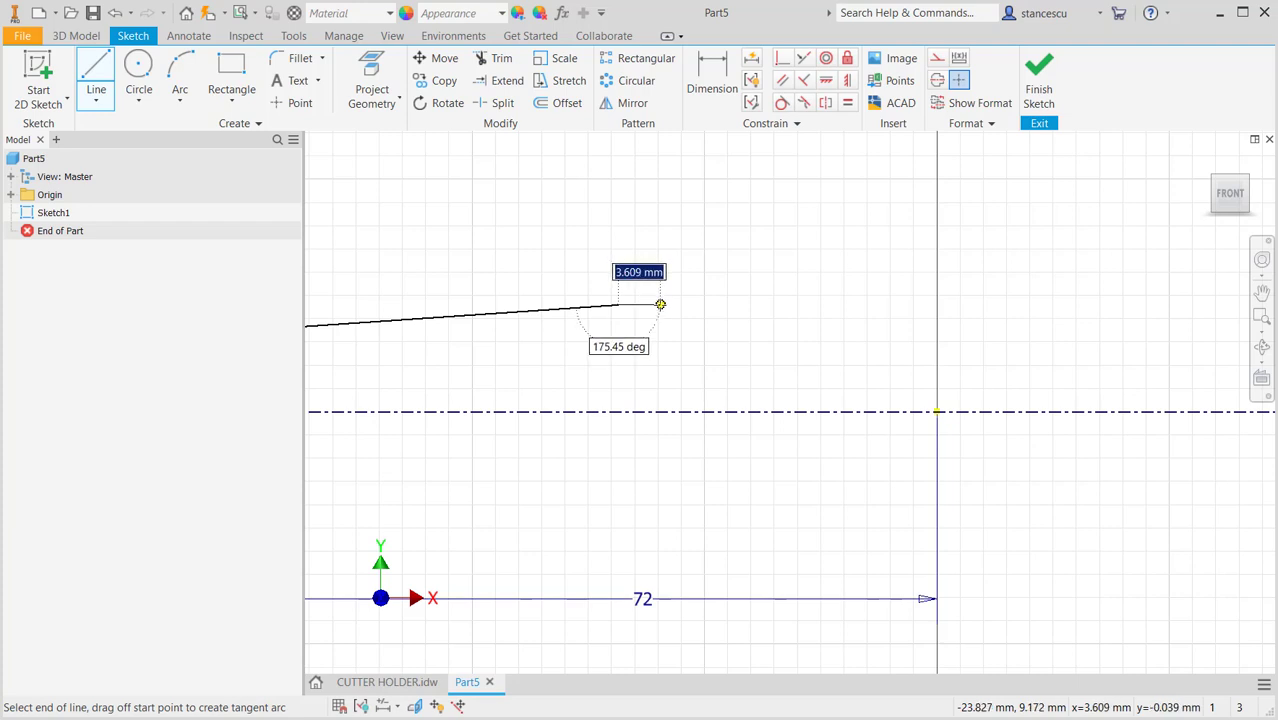
left_click(660, 304)
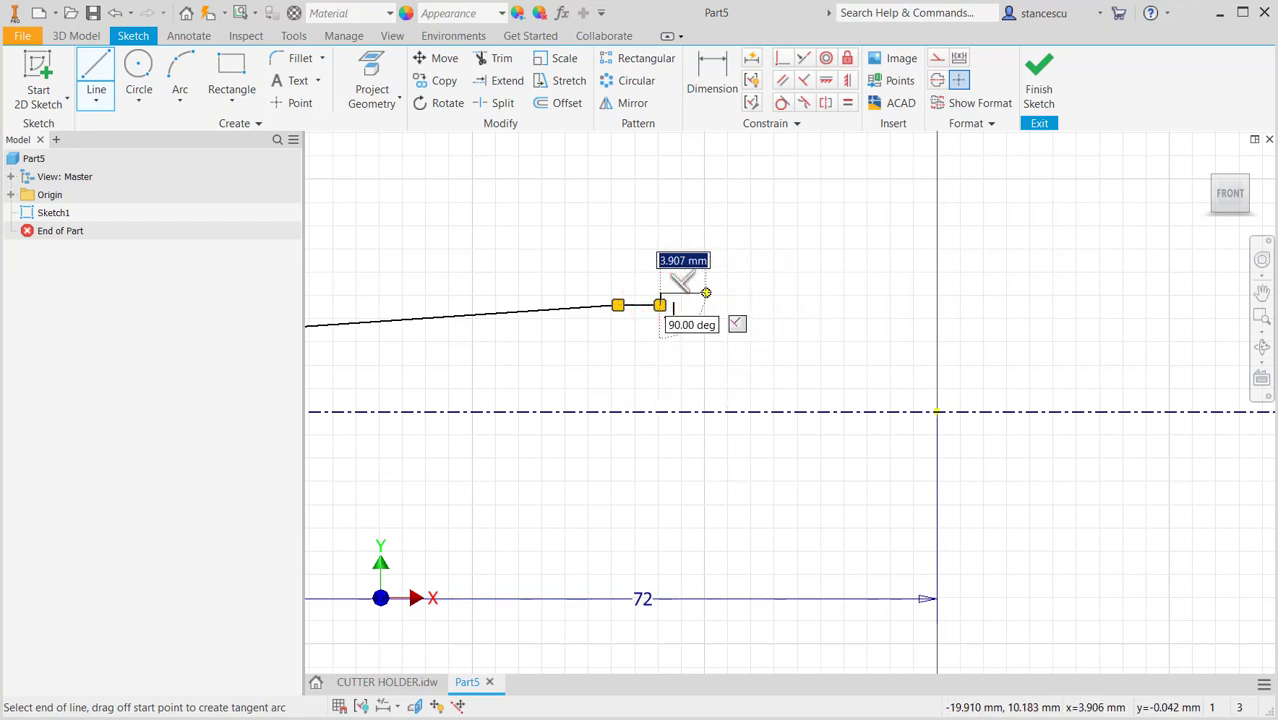
left_click(706, 292)
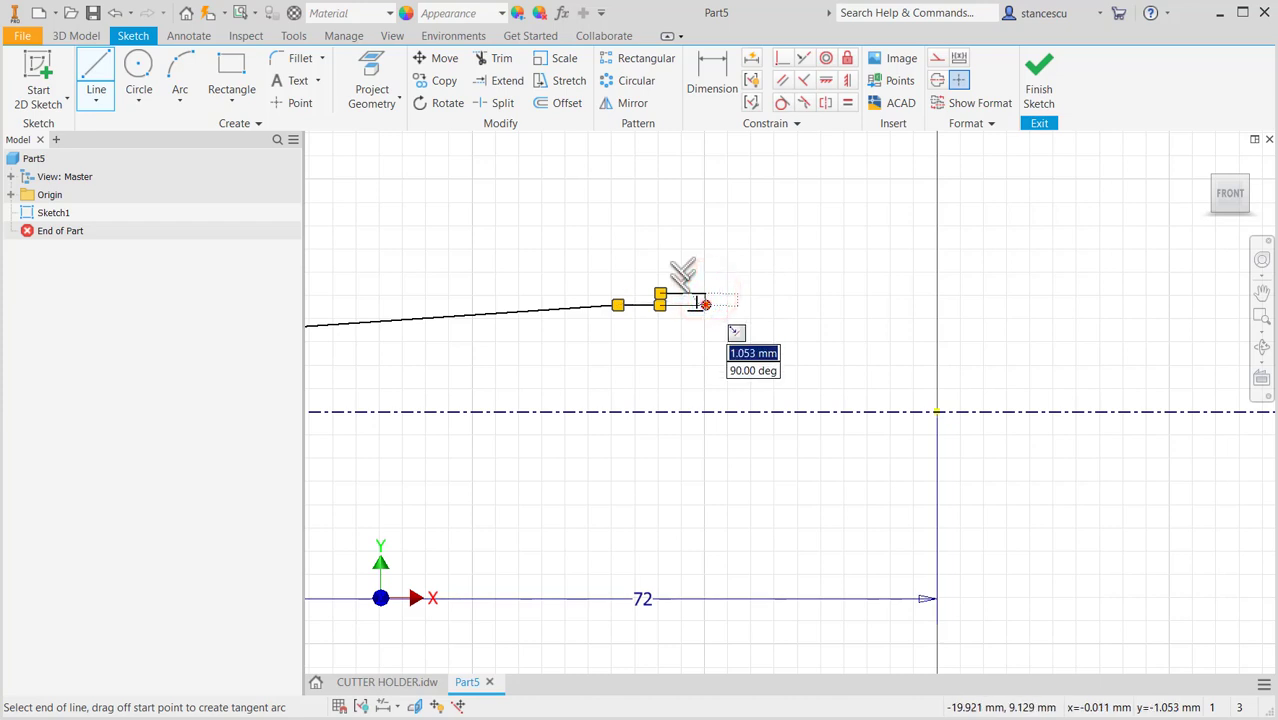
left_click(705, 304)
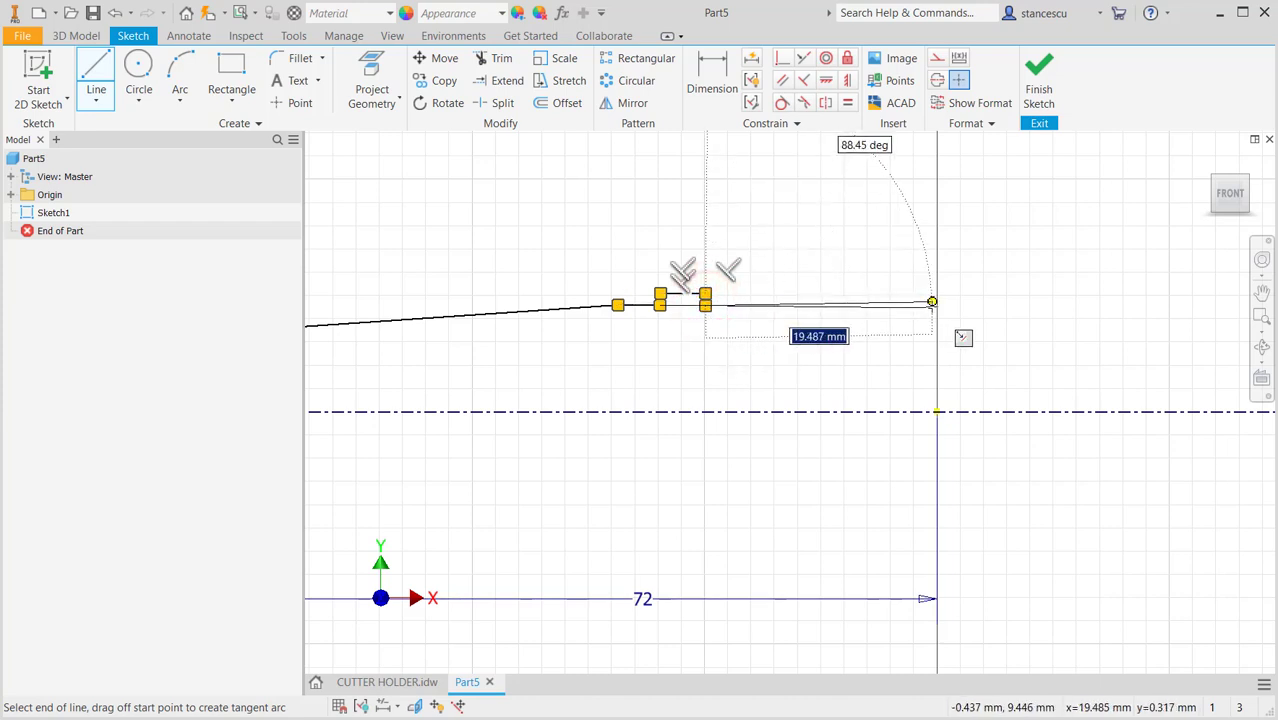
Extend the profile horizontally about 20 mm from the collar to the Y axis, and add a vertical shoulder line about 3.7 mm up along it.
scroll(937, 303, "up", 3)
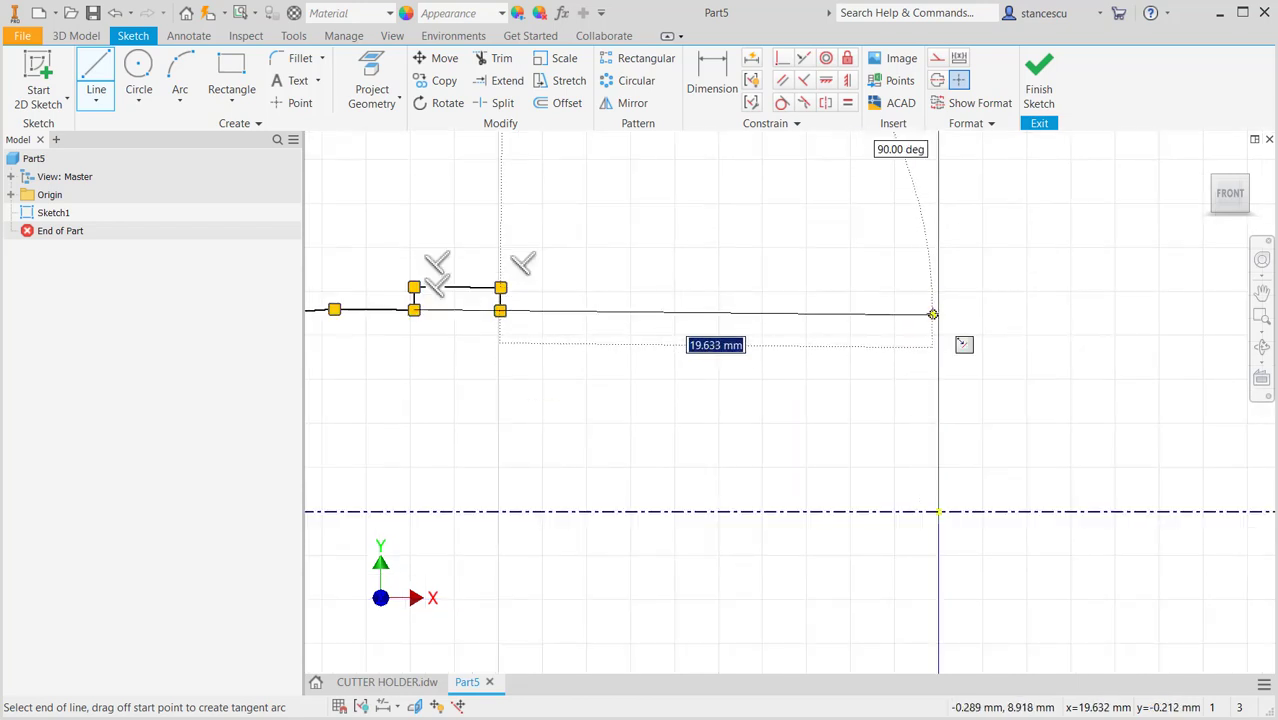
left_click(939, 310)
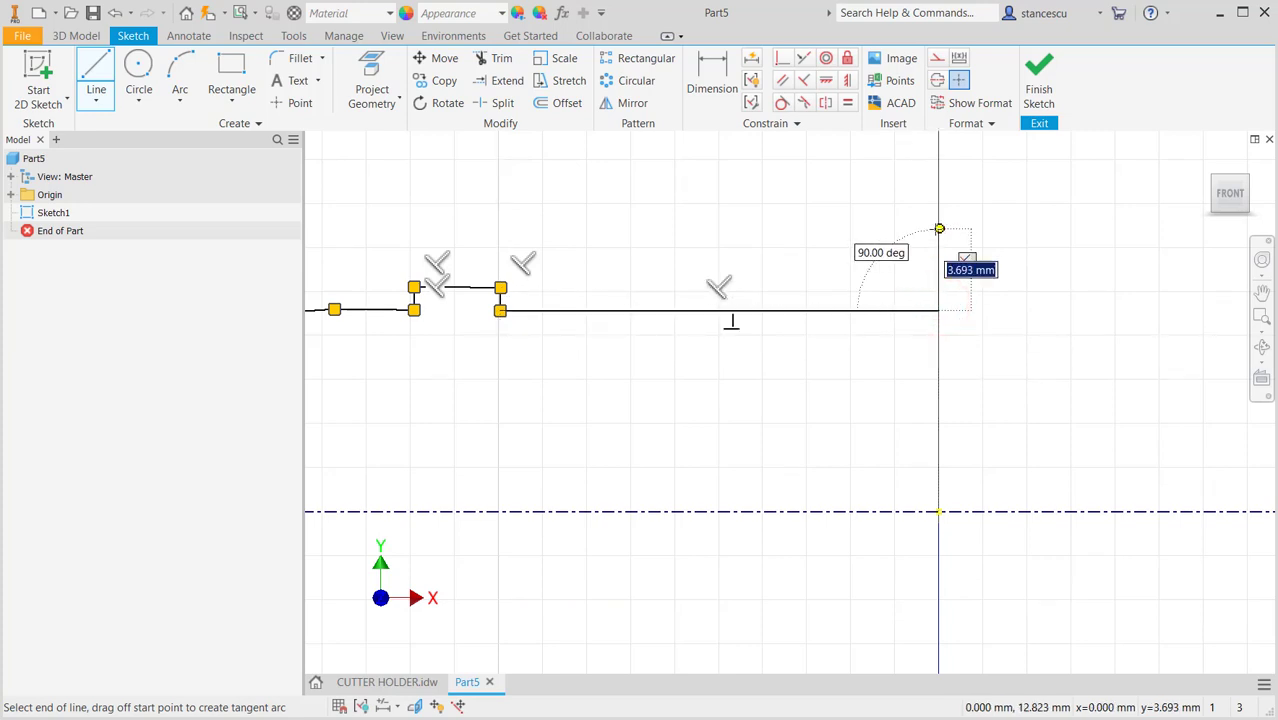
scroll(939, 229, "down", 2)
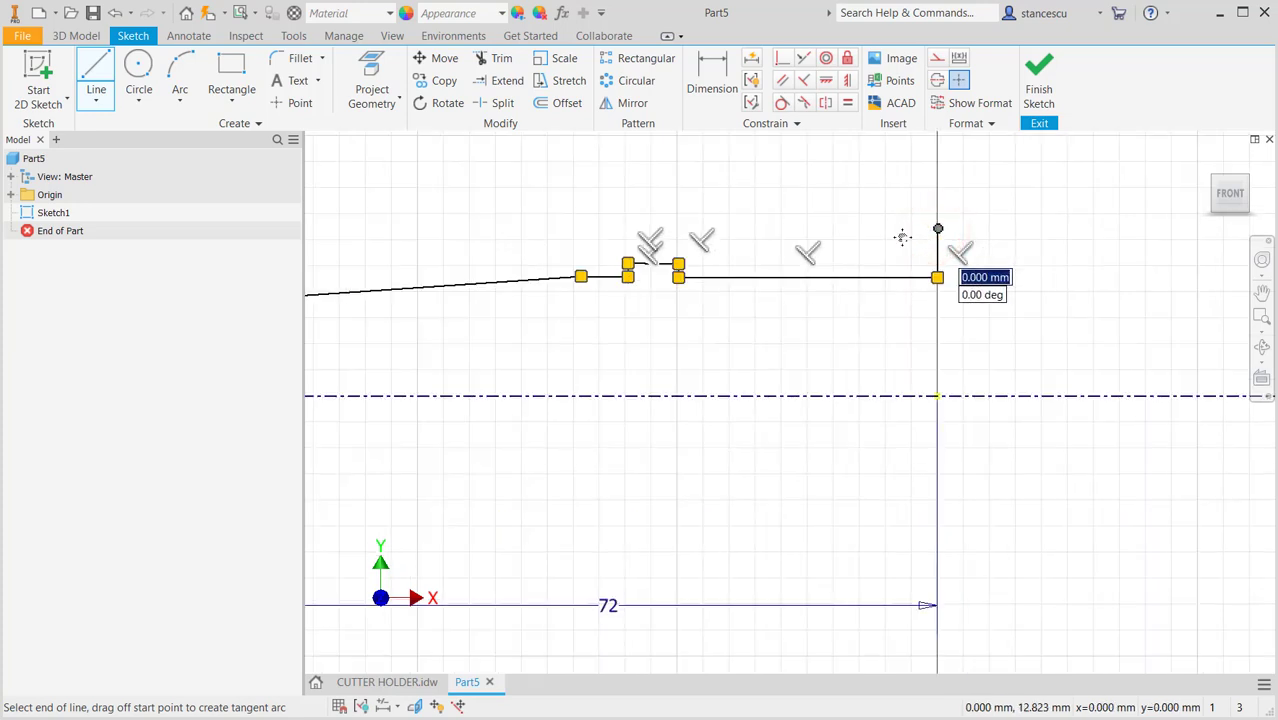
middle_click_drag(939, 231, 698, 289)
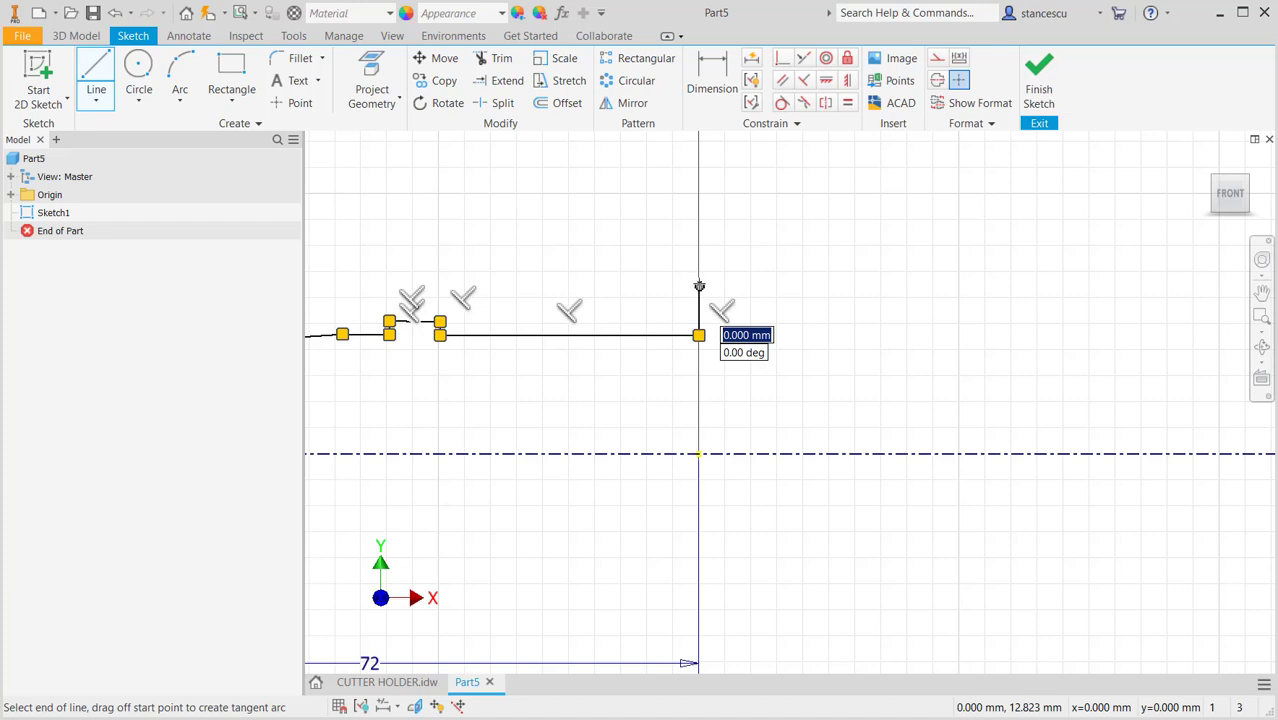
left_click(699, 287)
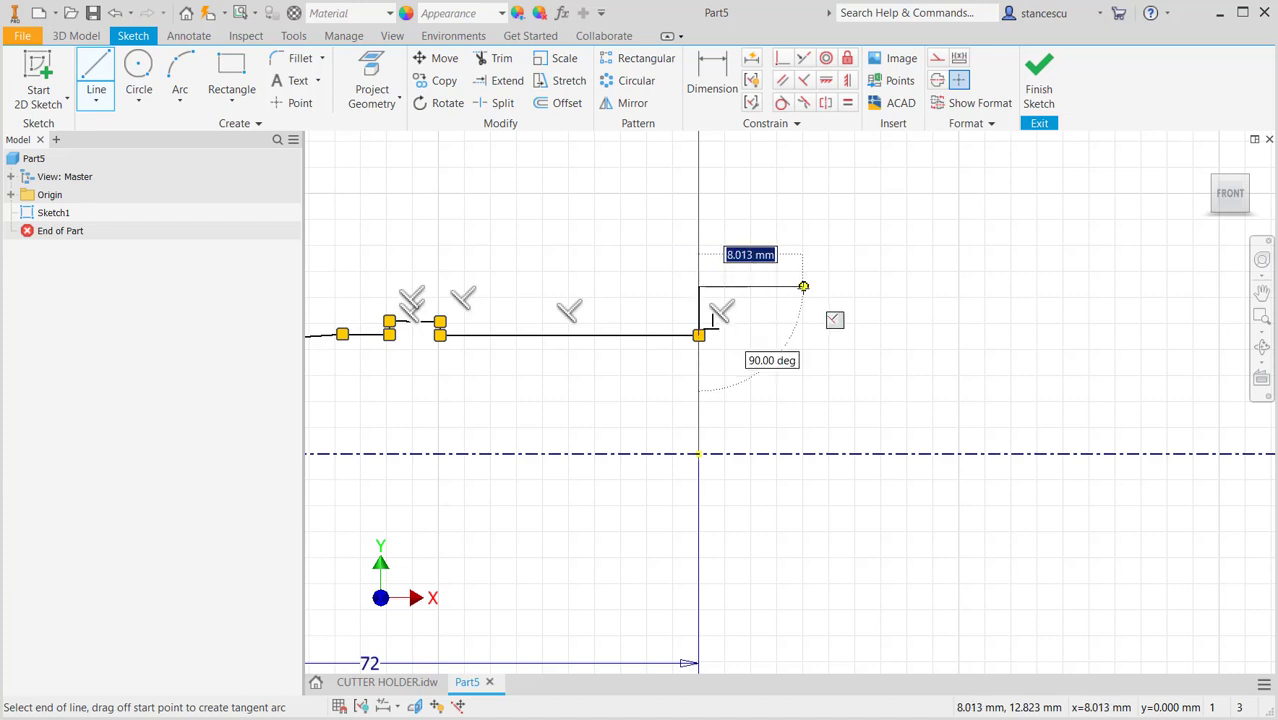
Draw a horizontal line about 8 mm long from the shoulder's upper end, continuing into a tangent arc curving upward to the right.
left_click(803, 287)
mouse_move(803, 287)
left_mouse_down()
mouse_move(956, 246)
mouse_move(1028, 185)
mouse_move(1027, 163)
left_mouse_up()
scroll(1030, 165, "down", 3)
middle_click_drag(981, 207, 711, 311)
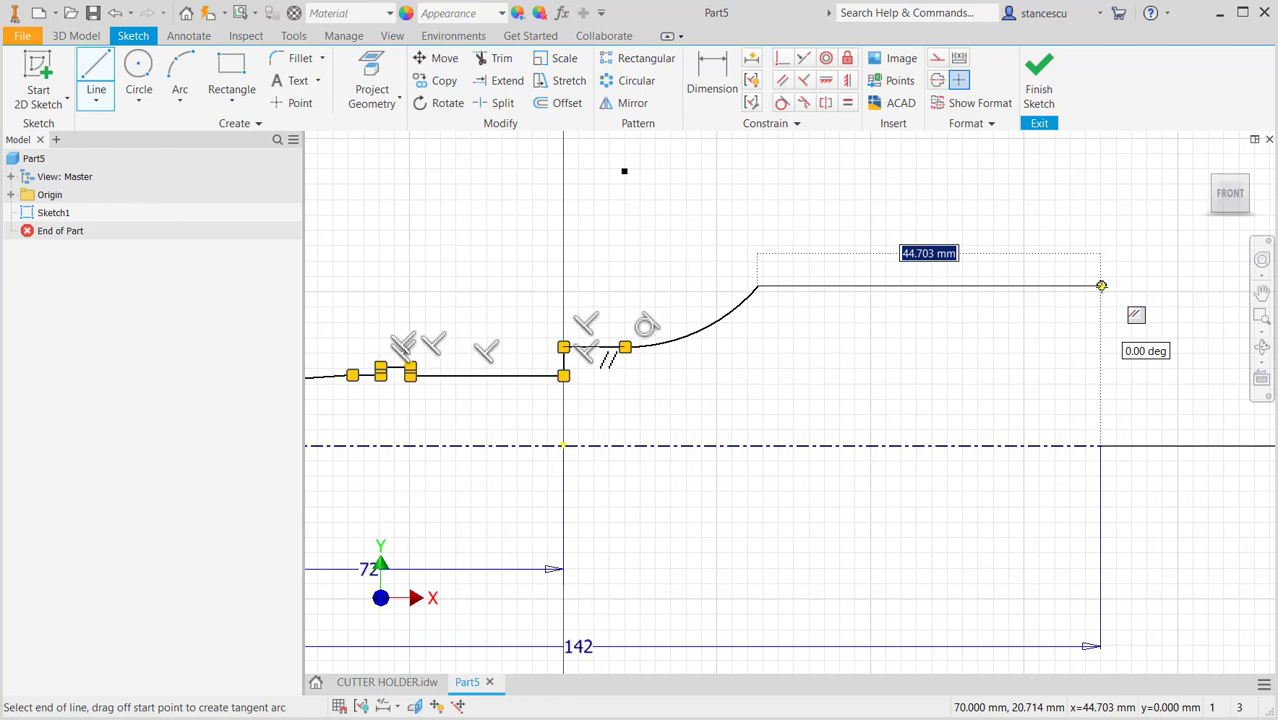
Close off the profile with a horizontal line about 44.7 mm long from the arc and a vertical line down to the centerline's right end.
left_click(1101, 286)
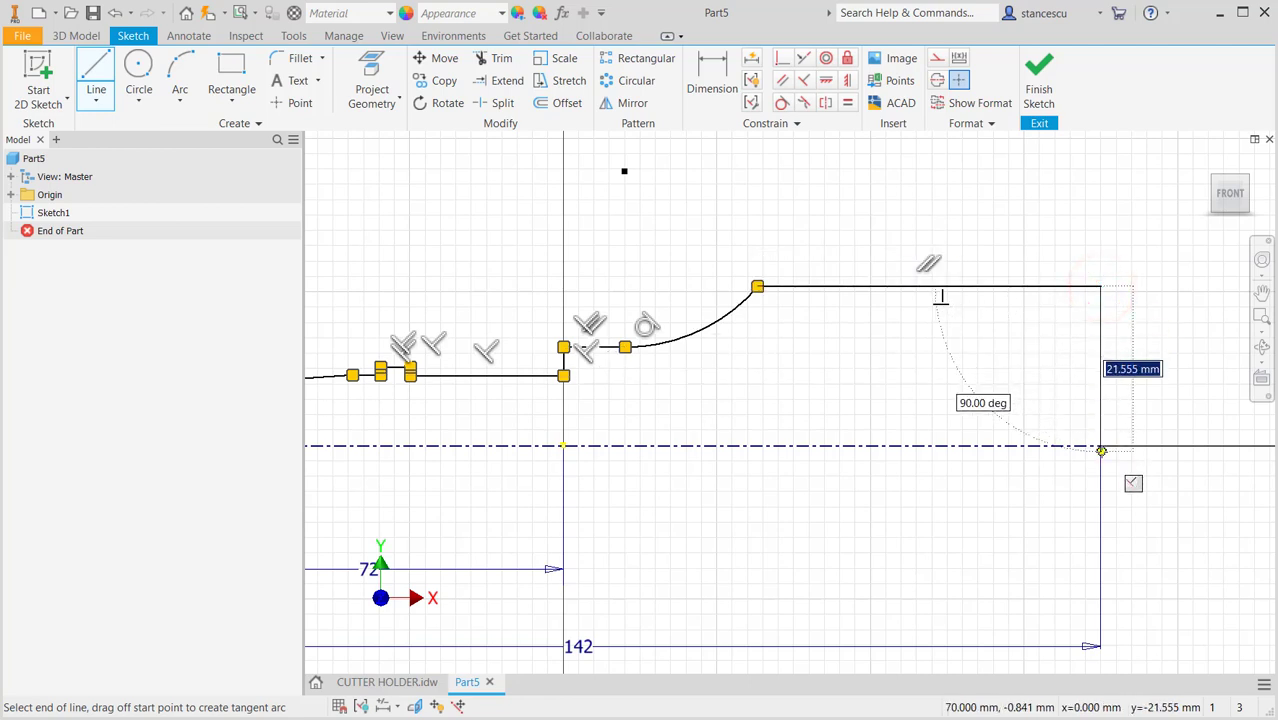
double_click(1101, 446)
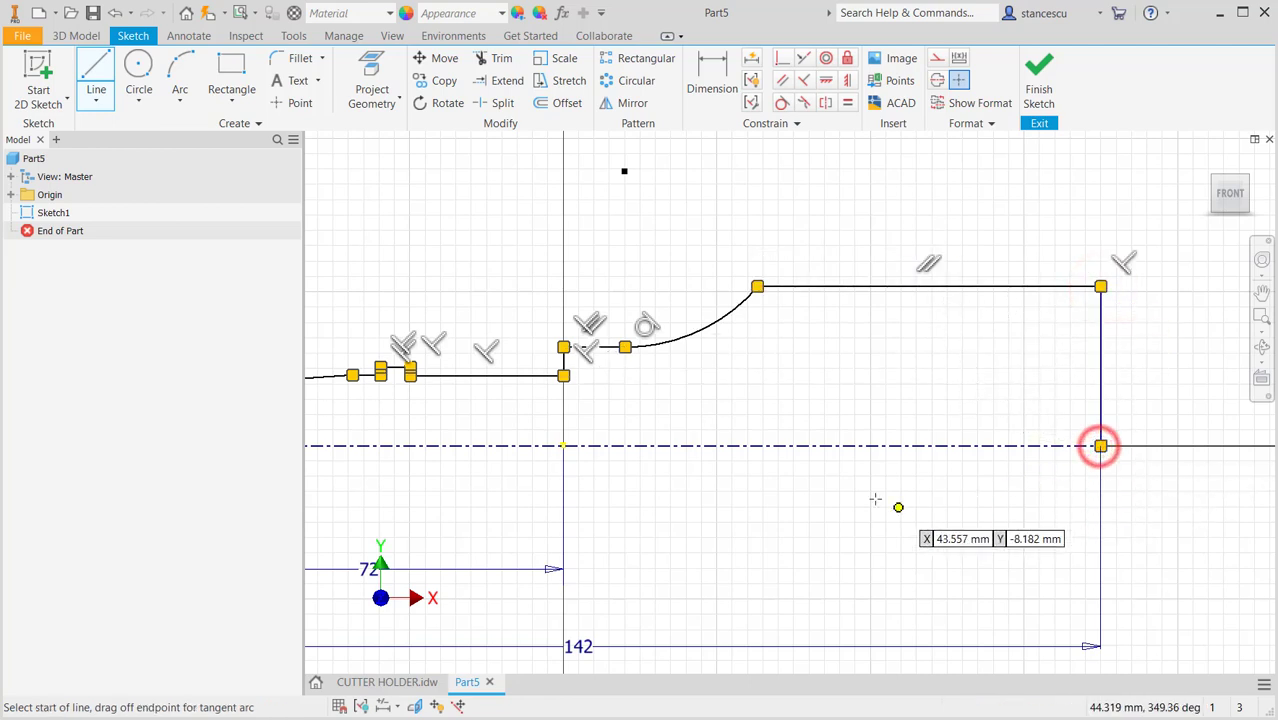
key("Escape")
scroll(824, 476, "down", 3)
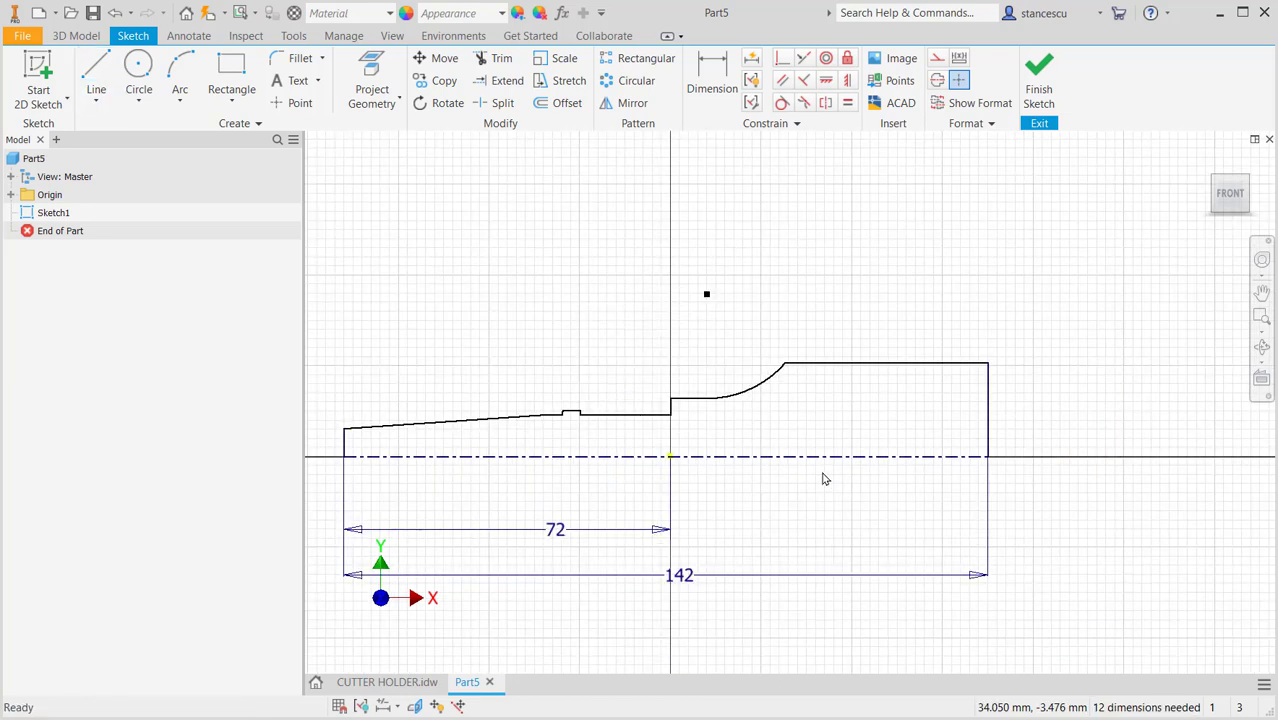
middle_click_drag(824, 478, 1013, 394)
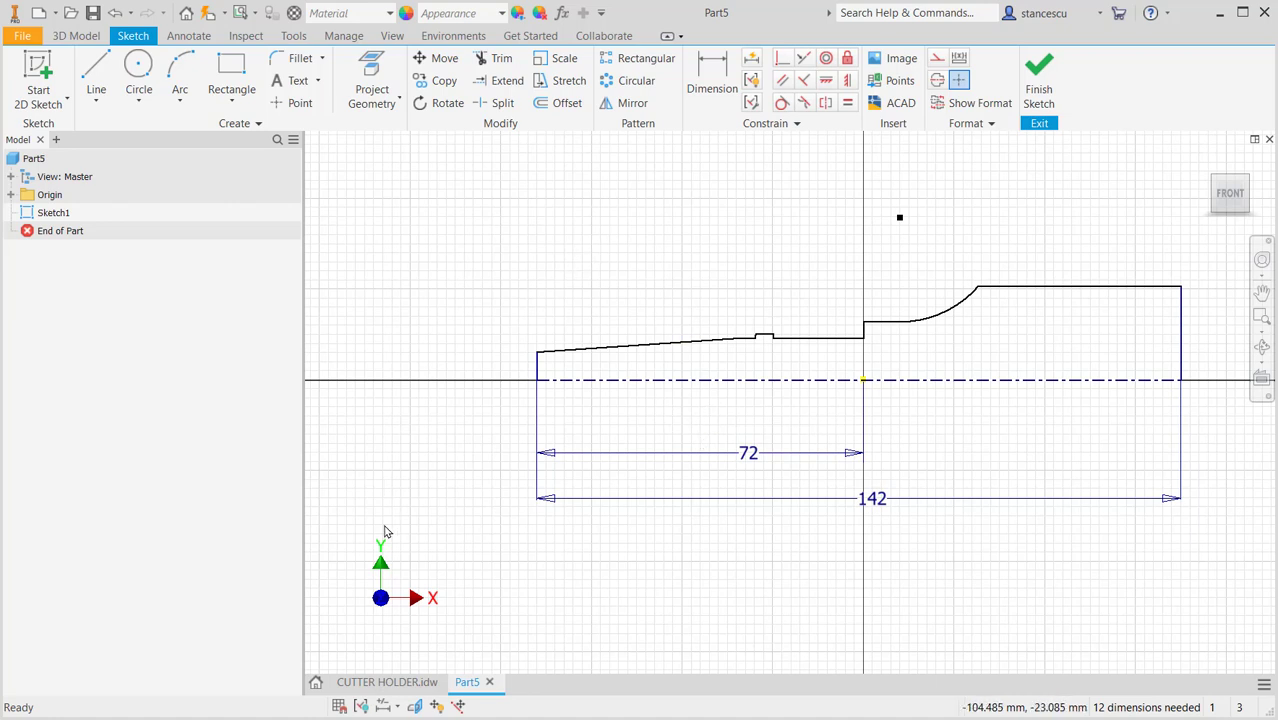
In the CUTTER HOLDER.idw drawing, move the front view's 72 dimension higher and align the 7,5 dimension with it.
left_click(378, 682)
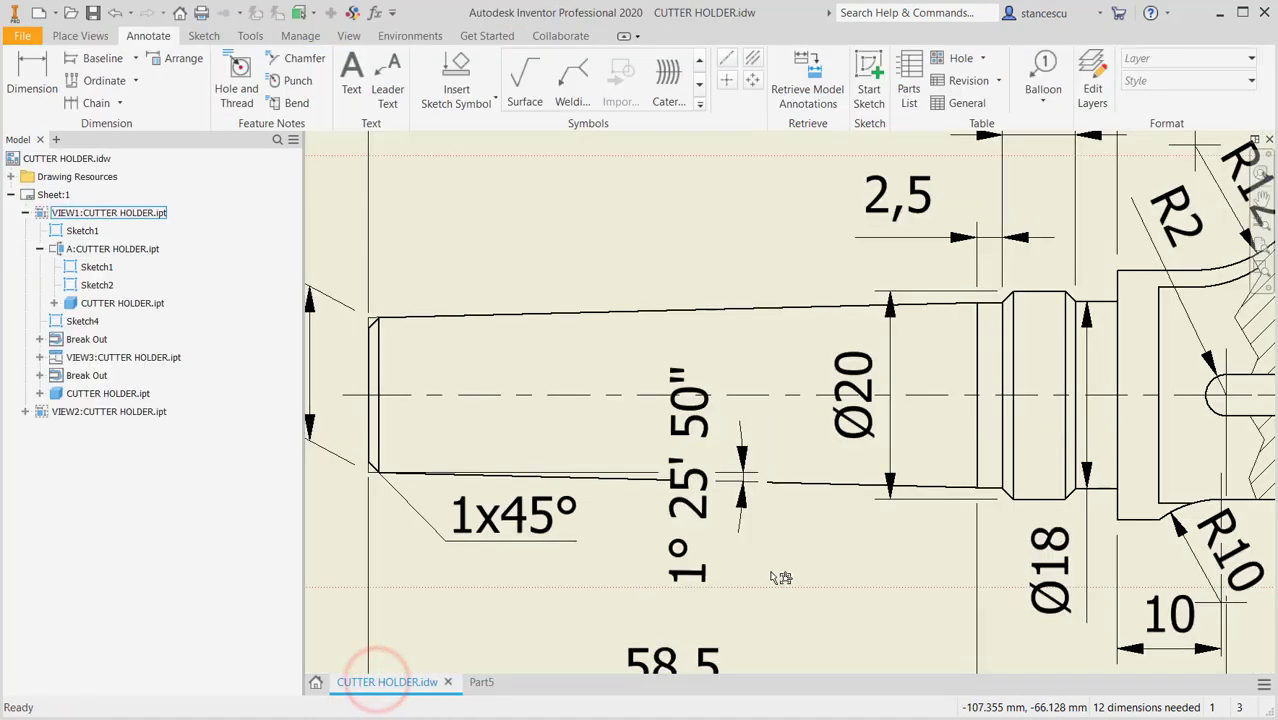
scroll(793, 582, "down", 5)
scroll(790, 580, "up", 5)
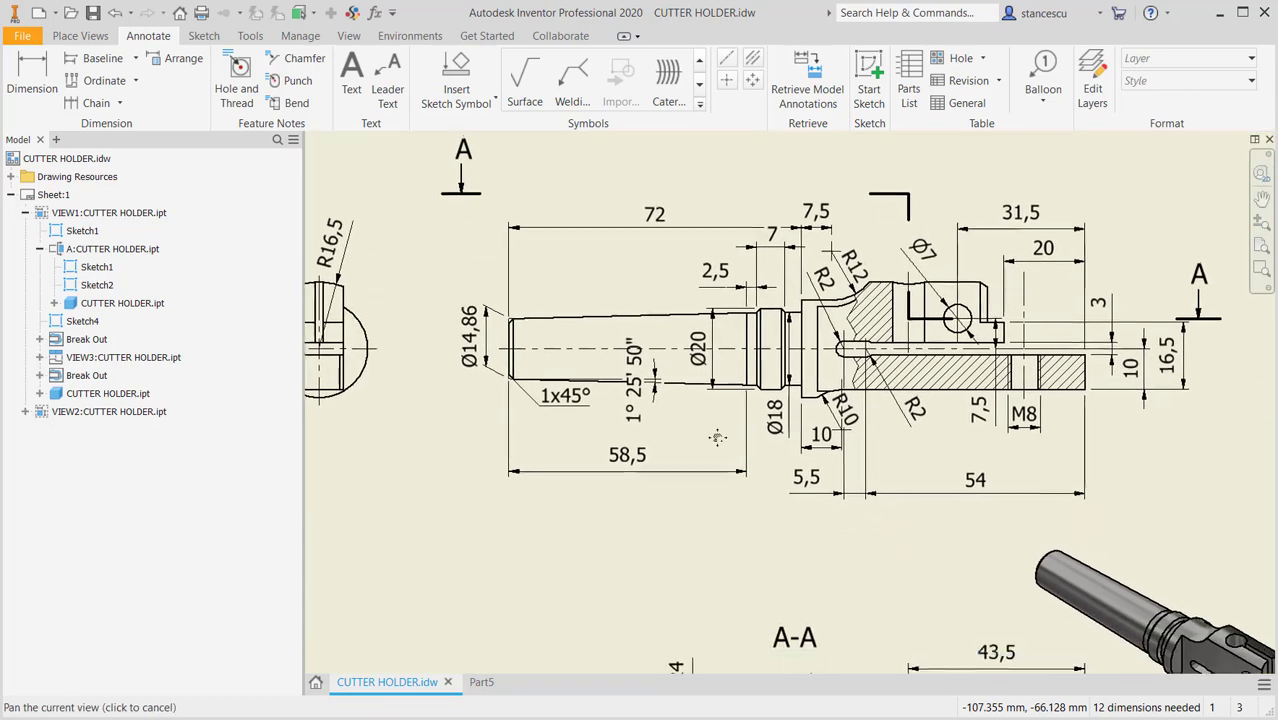
middle_click_drag(678, 516, 687, 305)
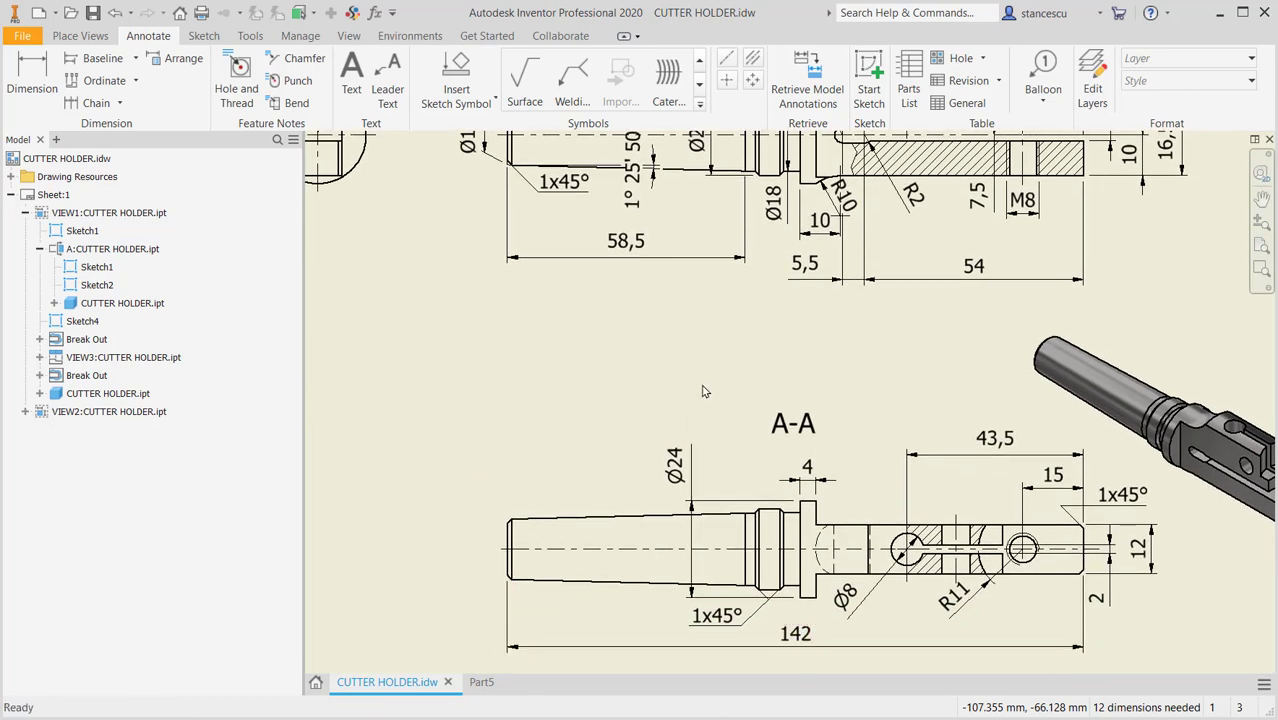
middle_click_drag(703, 395, 689, 606)
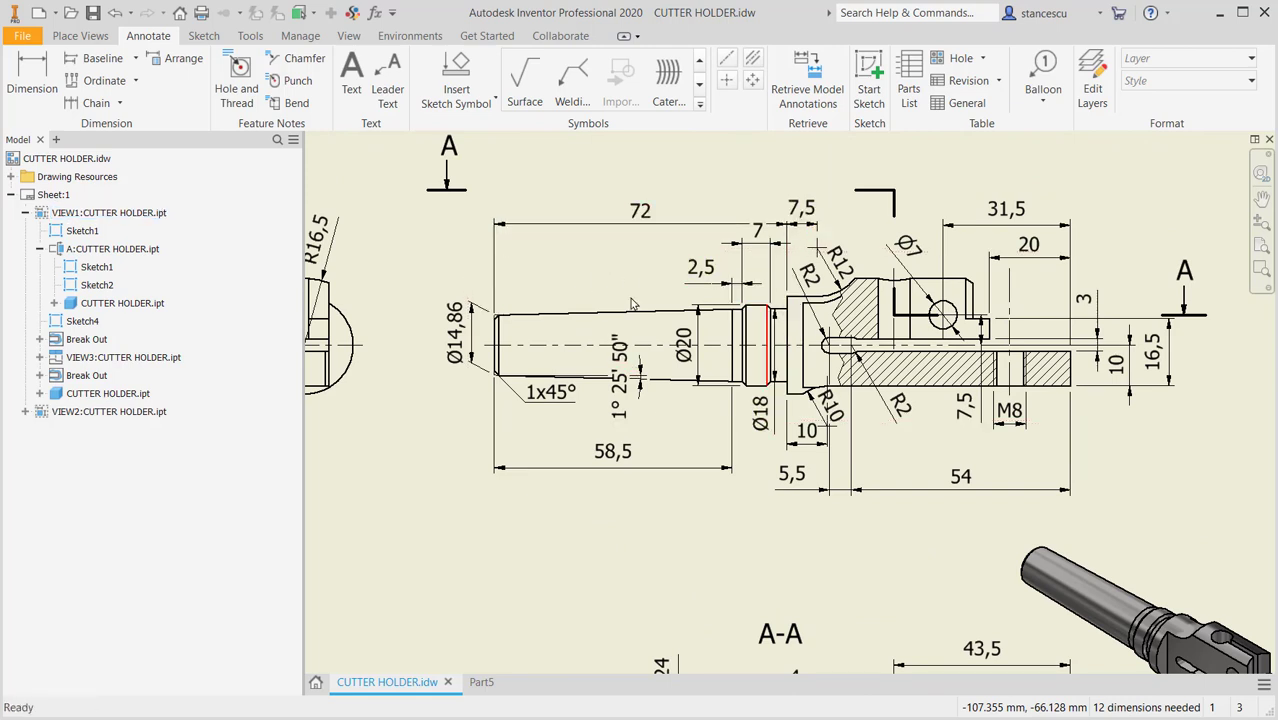
left_click_drag(643, 230, 637, 200)
left_click(637, 200)
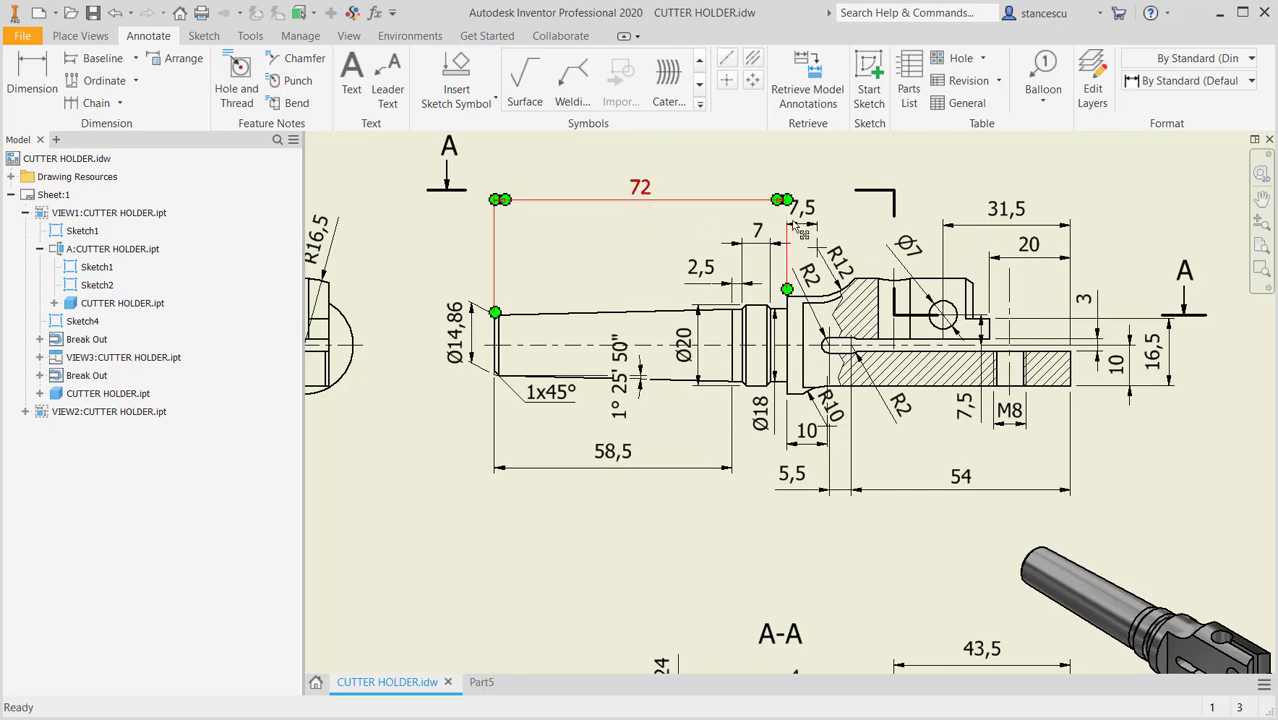
mouse_move(817, 213)
left_mouse_down()
mouse_move(808, 194)
mouse_move(824, 204)
left_mouse_up()
scroll(741, 250, "up", 3)
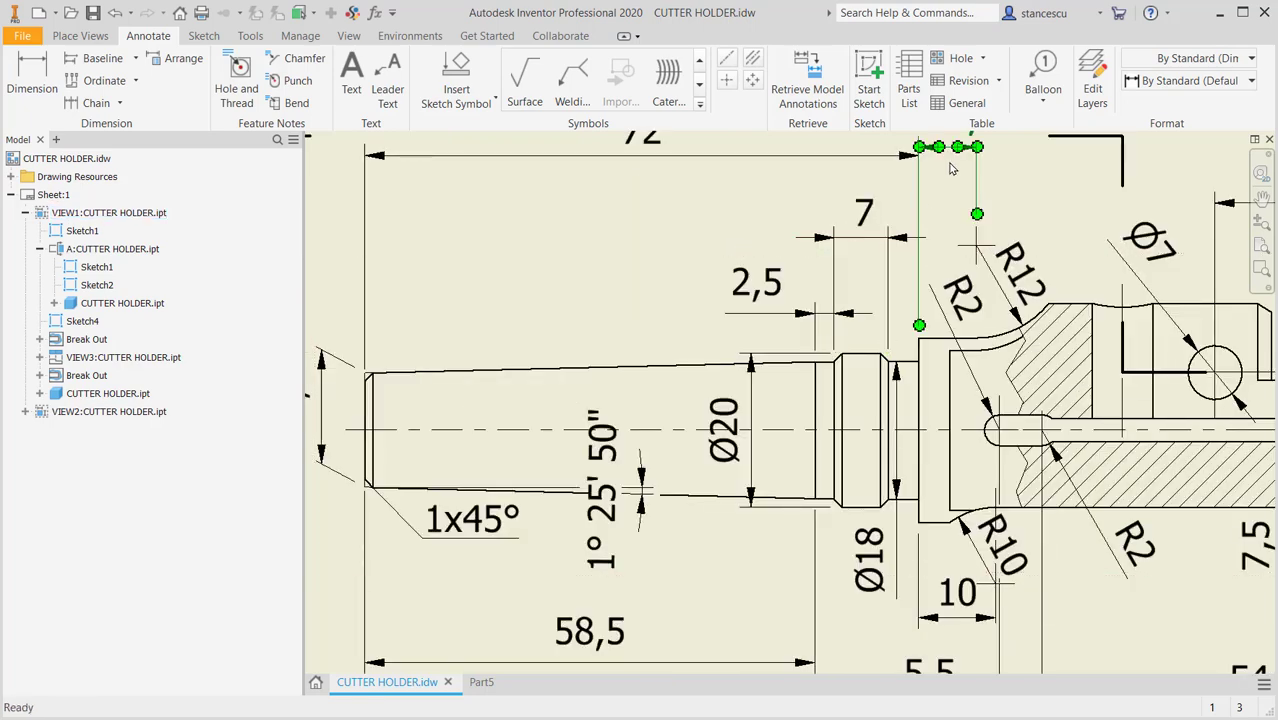
left_click_drag(957, 148, 955, 156)
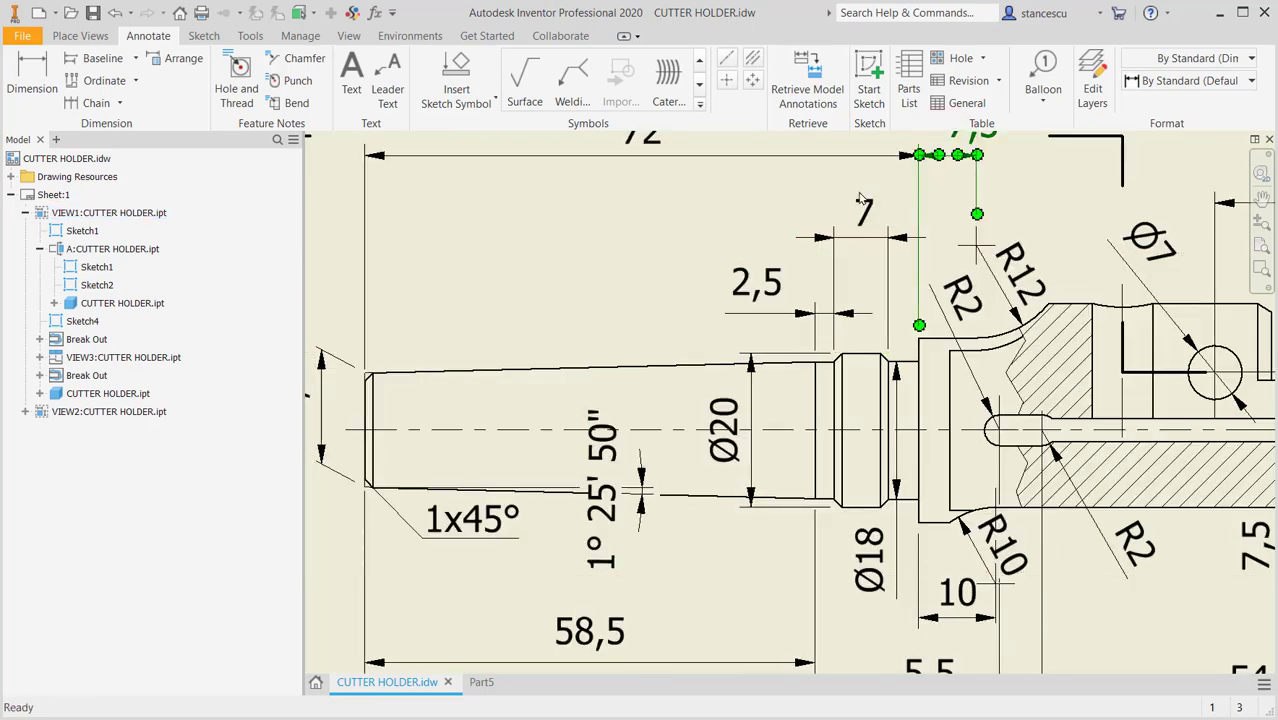
middle_click_drag(953, 164, 945, 232)
left_click(945, 232)
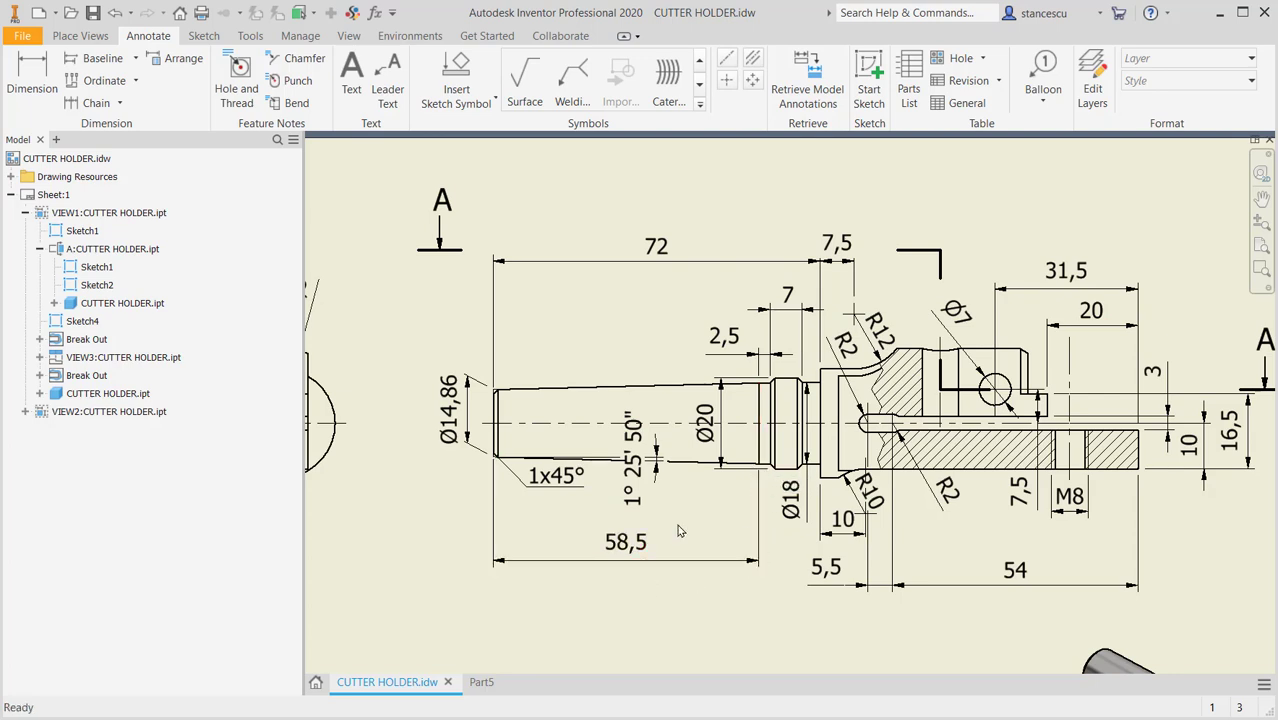
Examine the shank collar's dimensions and chamfers in the front view and section A-A.
left_click(762, 403)
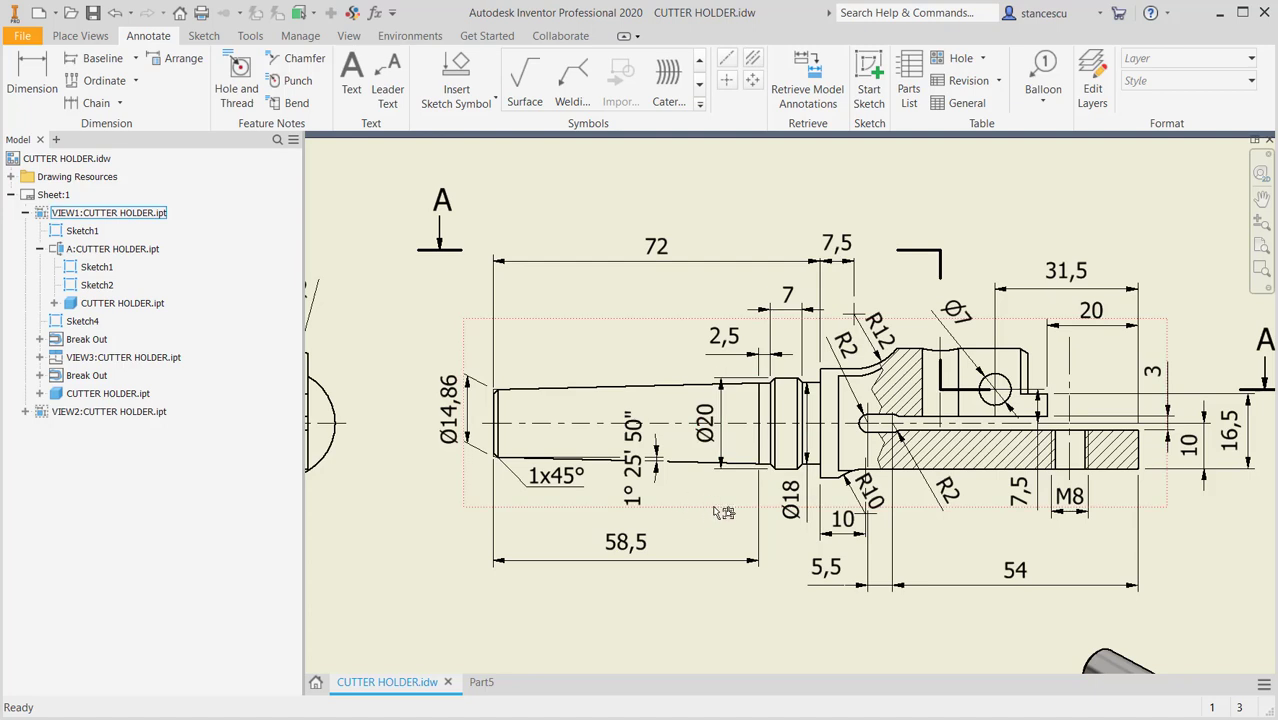
left_click(793, 312)
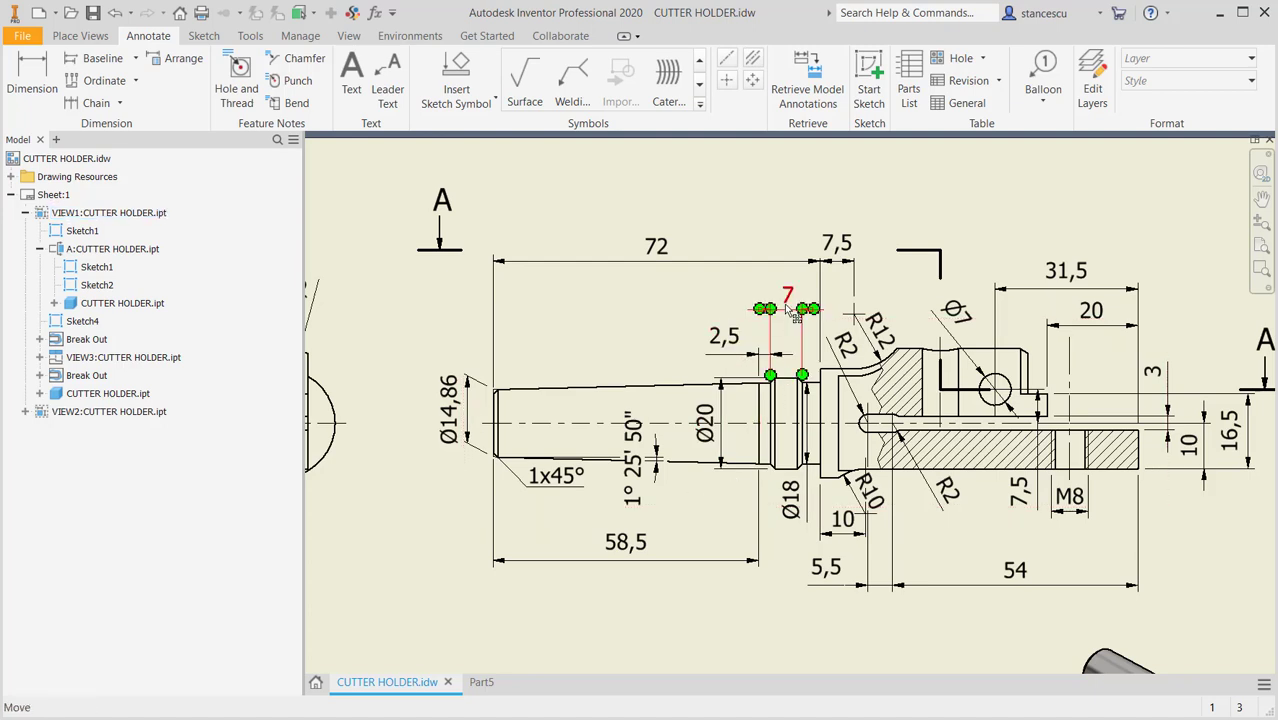
key("Escape")
scroll(786, 375, "up", 8)
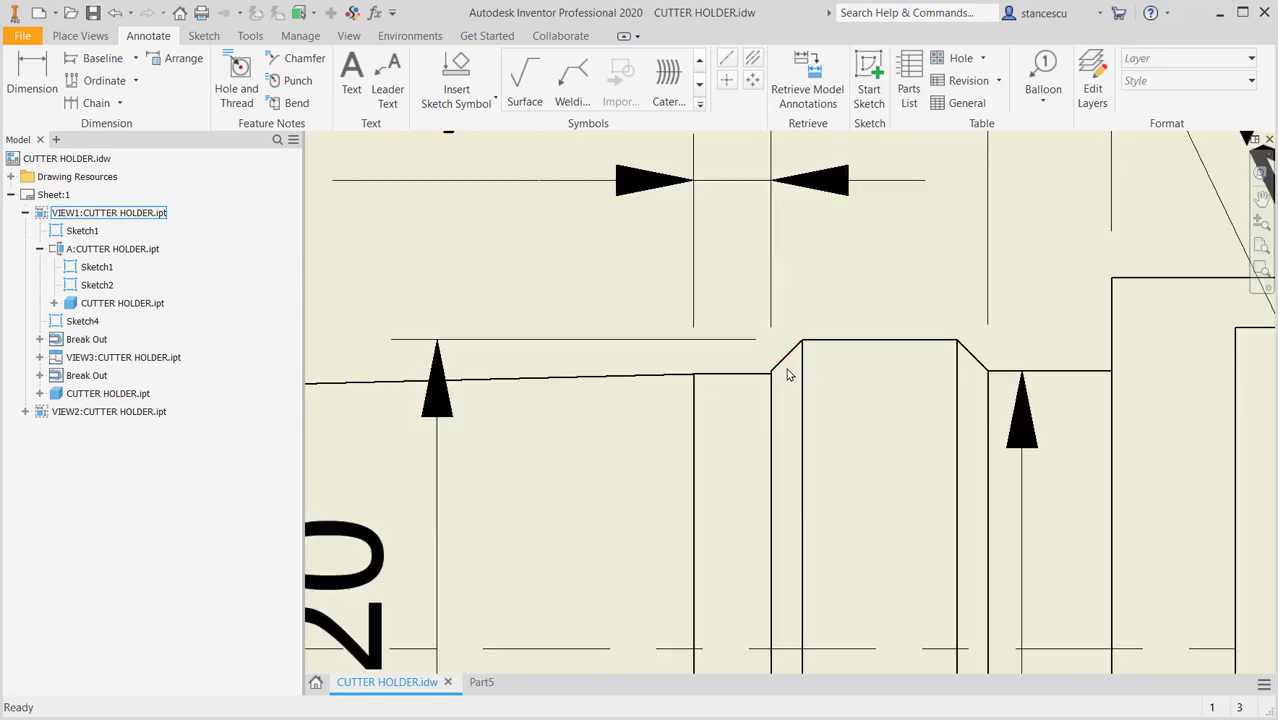
scroll(788, 375, "down", 8)
scroll(786, 429, "up", 3)
scroll(786, 429, "up", 1)
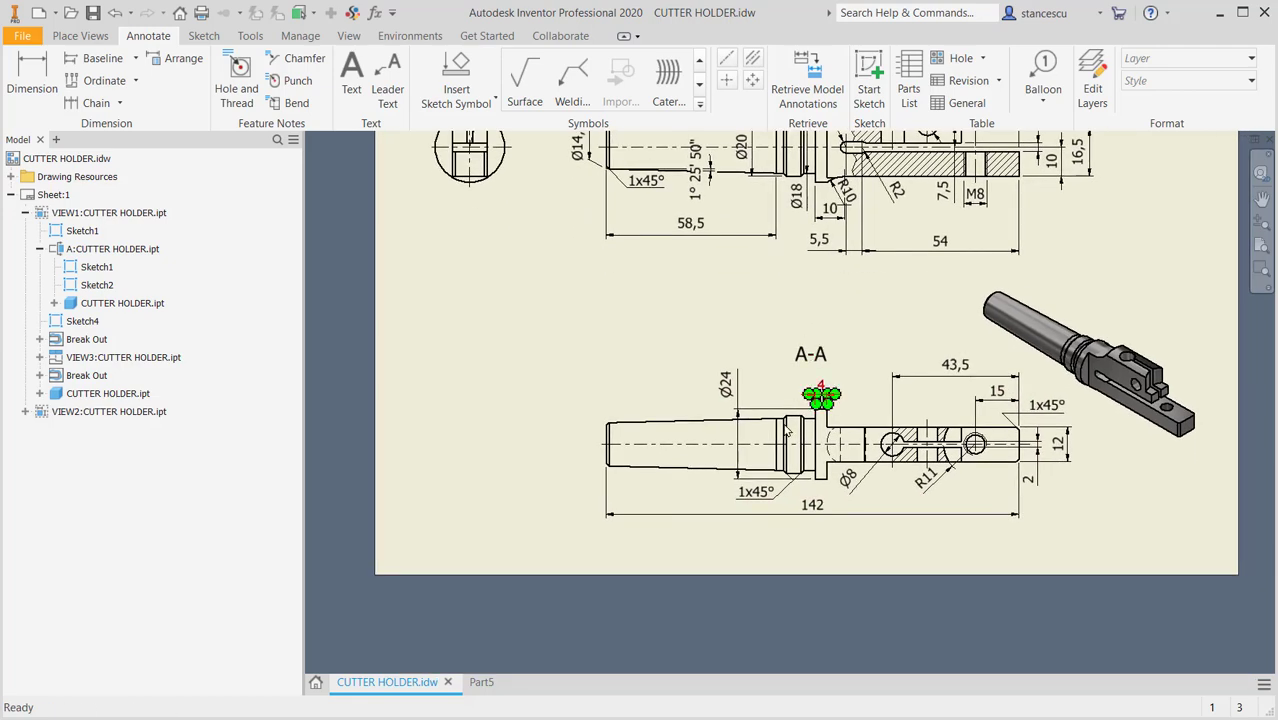
scroll(786, 429, "up", 3)
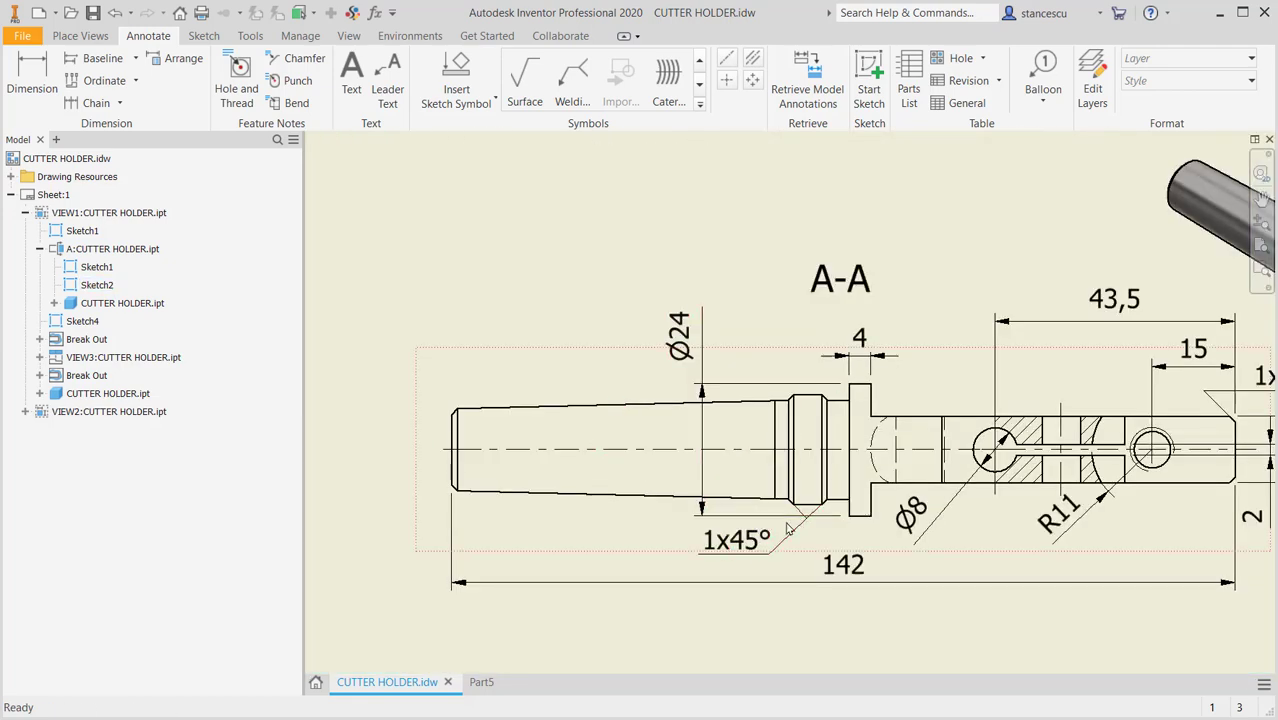
middle_click_drag(790, 365, 799, 551)
middle_click_drag(812, 398, 775, 637)
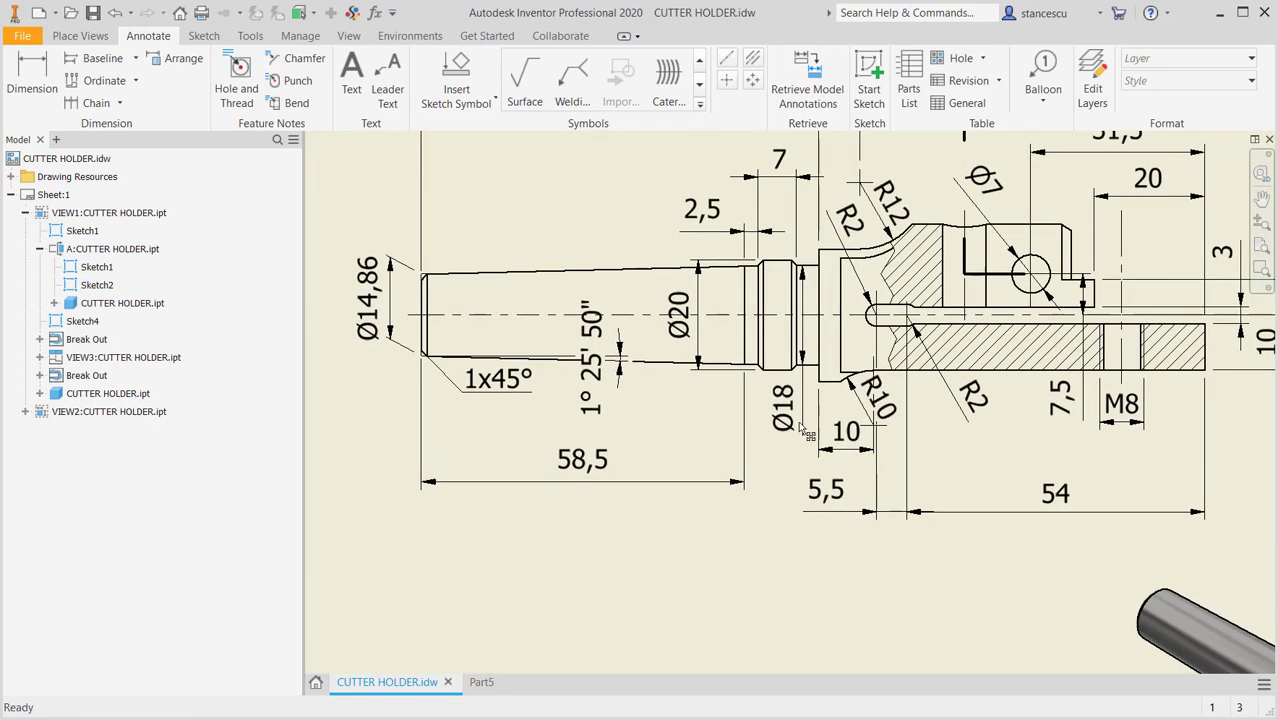
Examine the end of the taper, the adjoining neck and the chamfered collar with their dimensions in the front view.
middle_click_drag(800, 428, 833, 546)
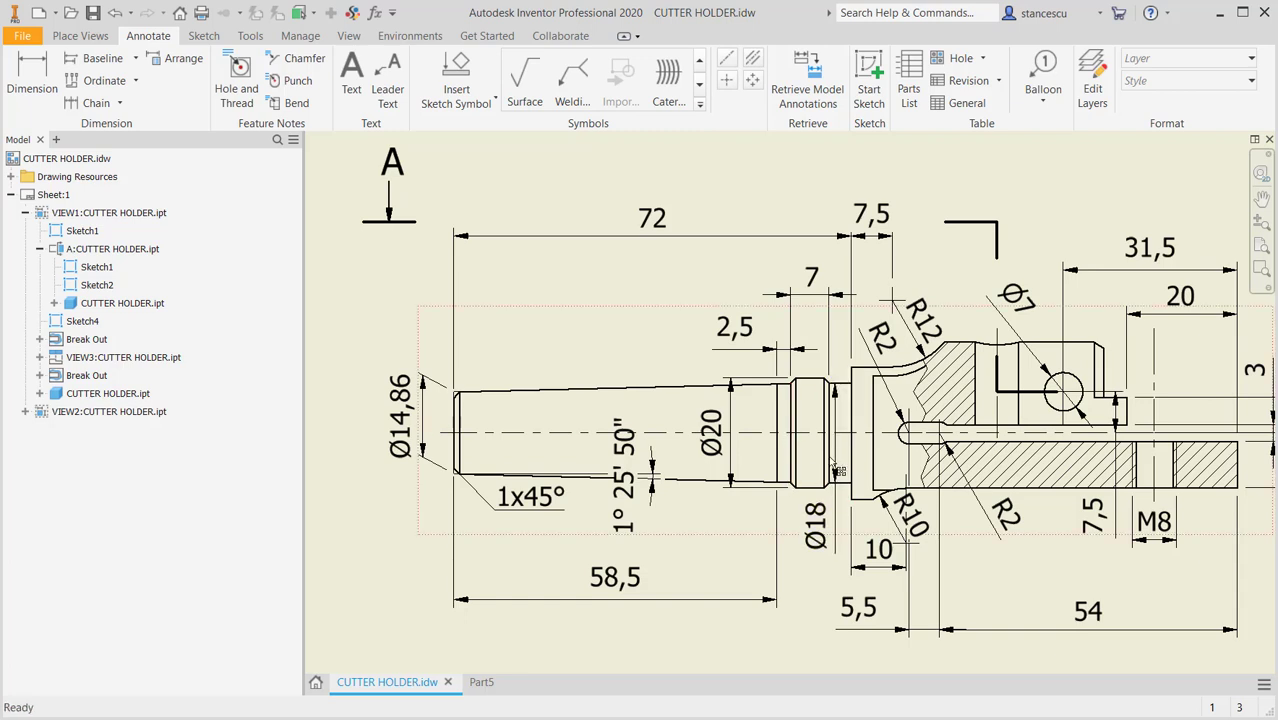
left_click(779, 524)
left_click(787, 488)
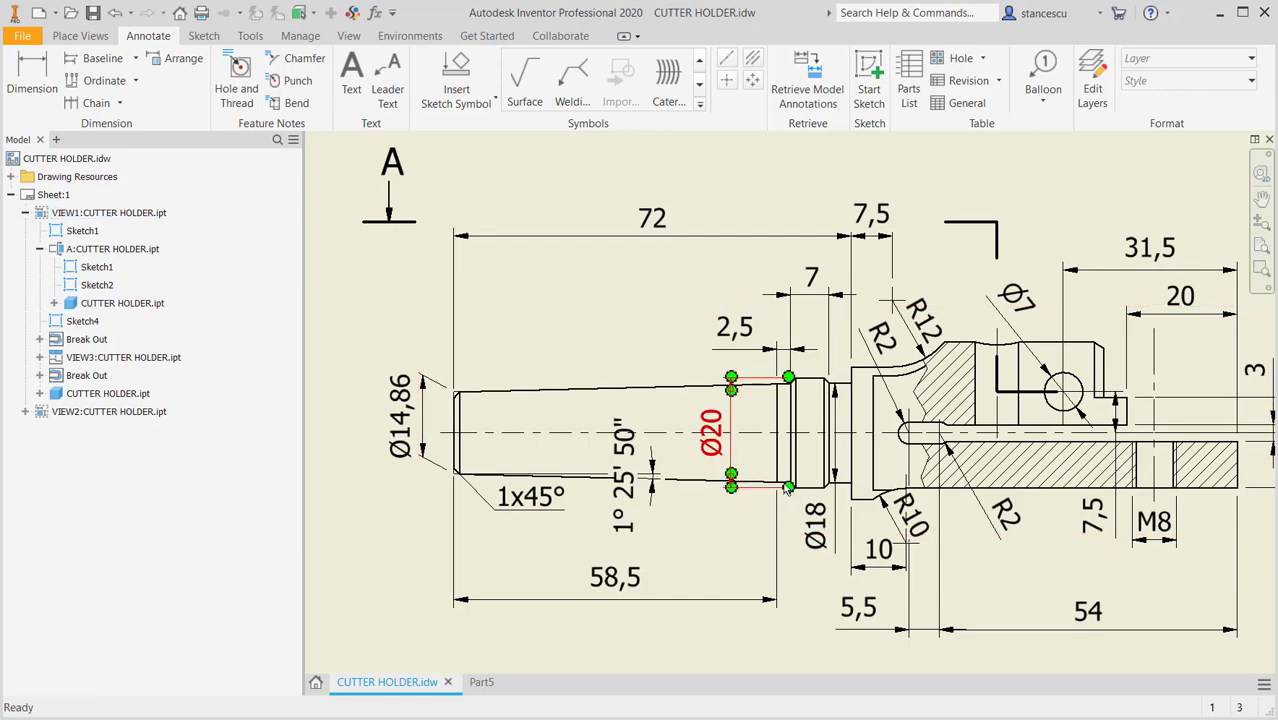
scroll(783, 488, "up", 3)
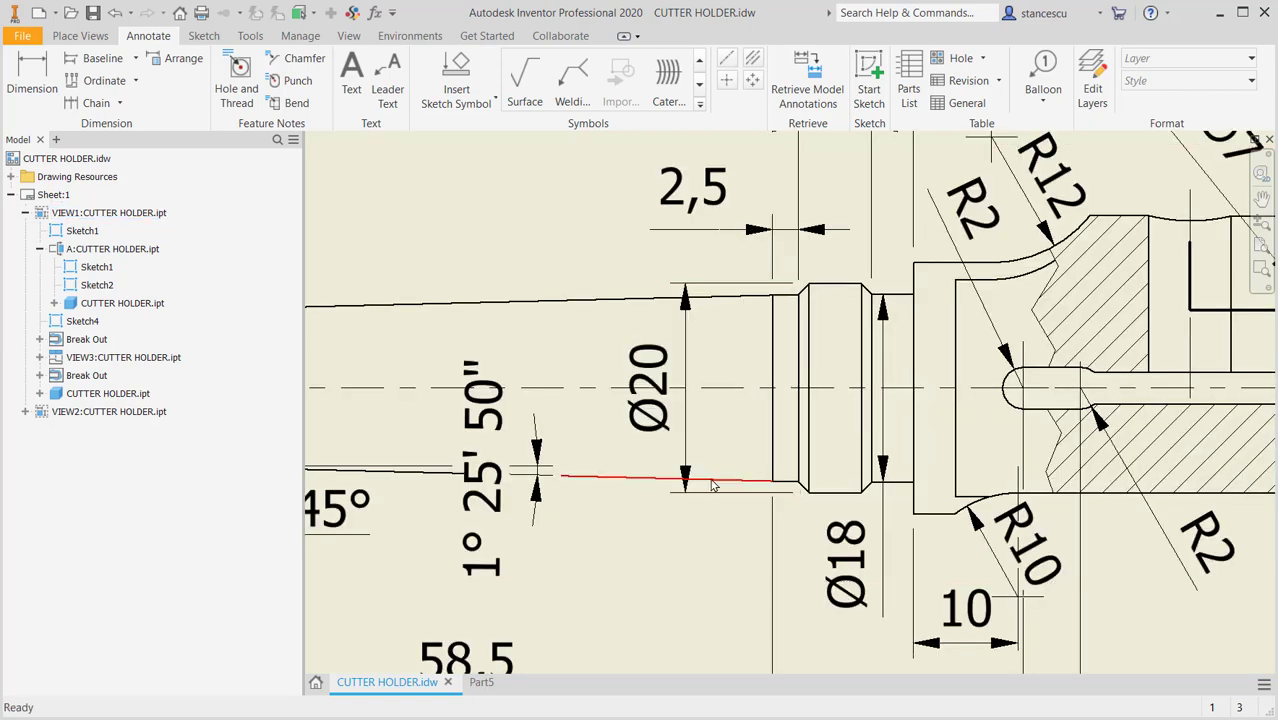
scroll(799, 544, "down", 3)
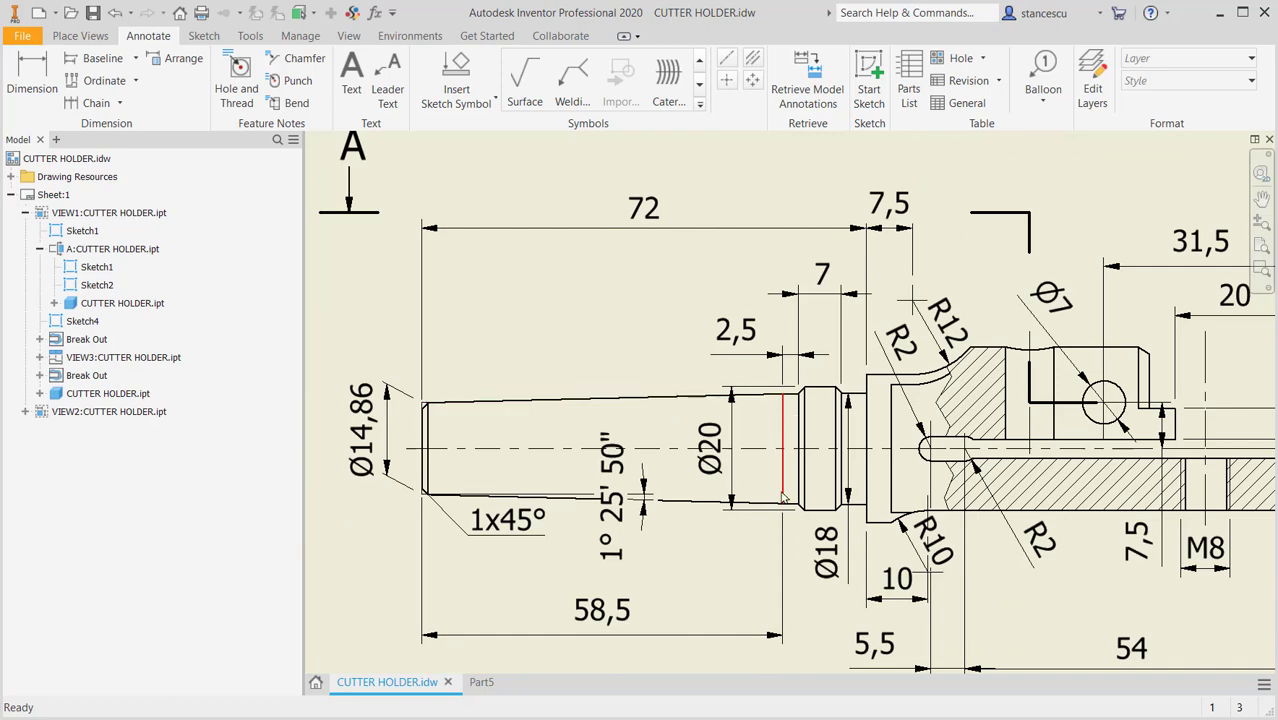
left_click(783, 503)
scroll(786, 440, "up", 7)
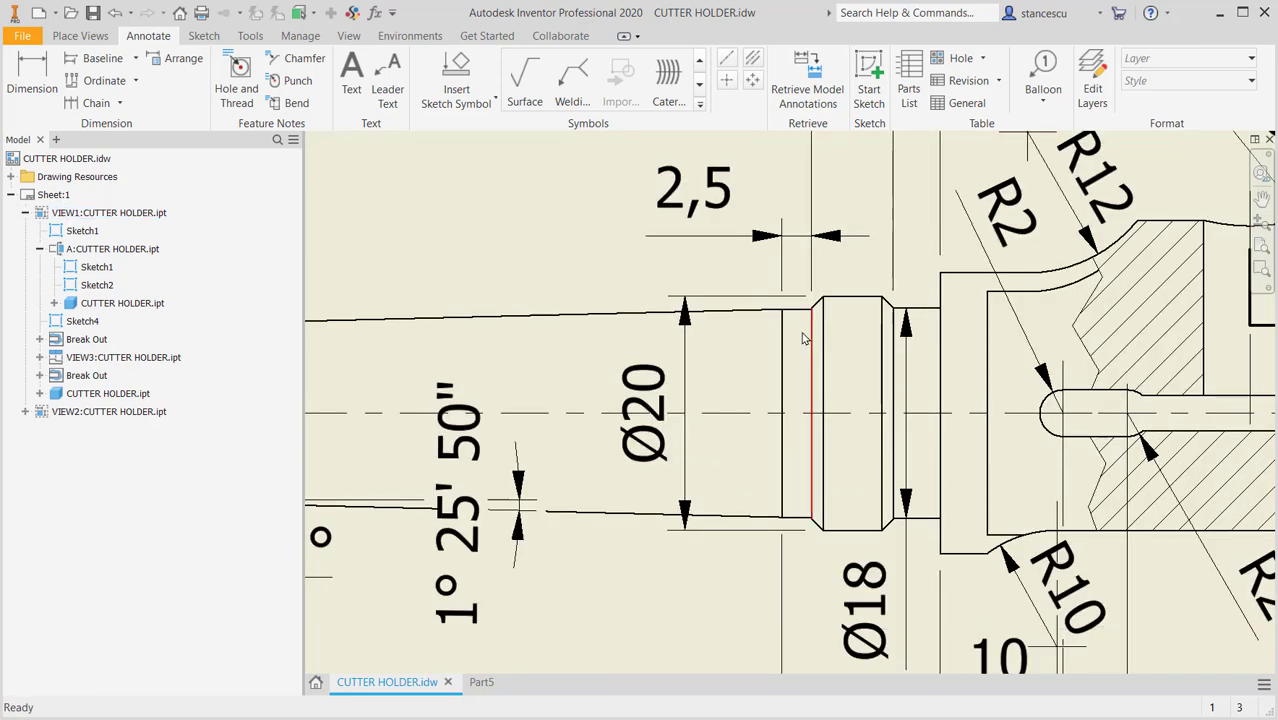
key("Escape")
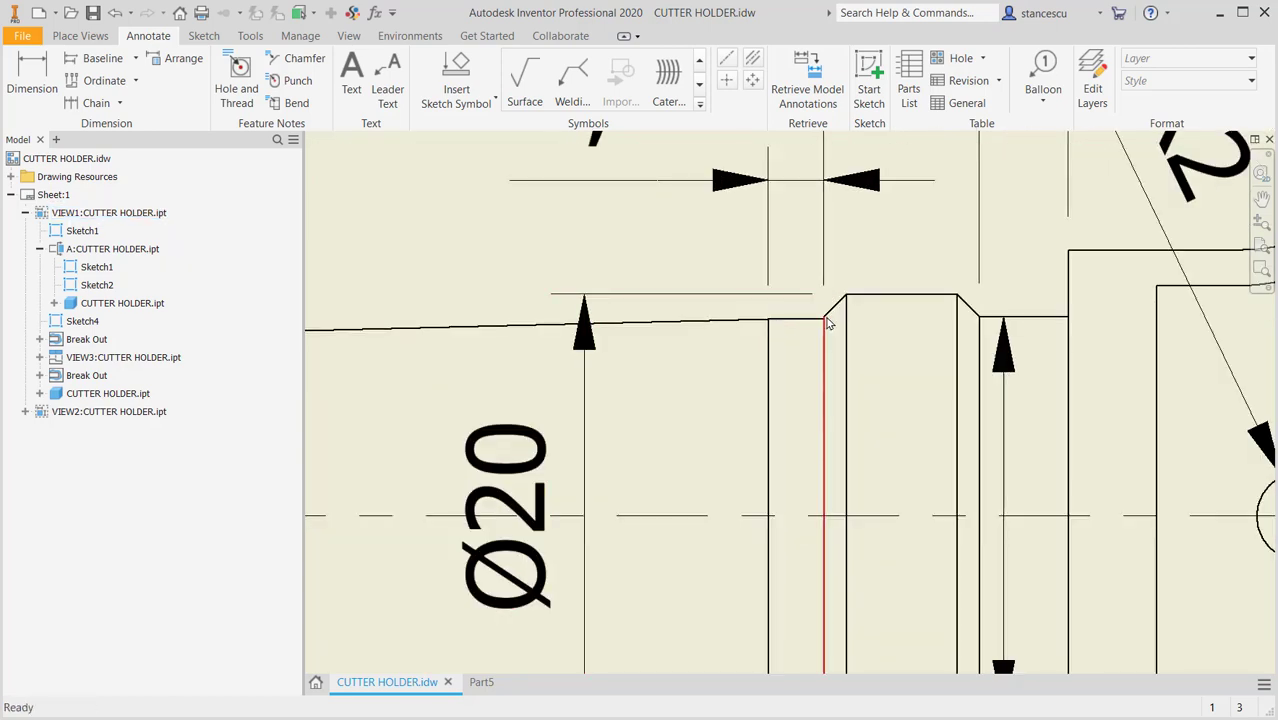
scroll(787, 389, "down", 3)
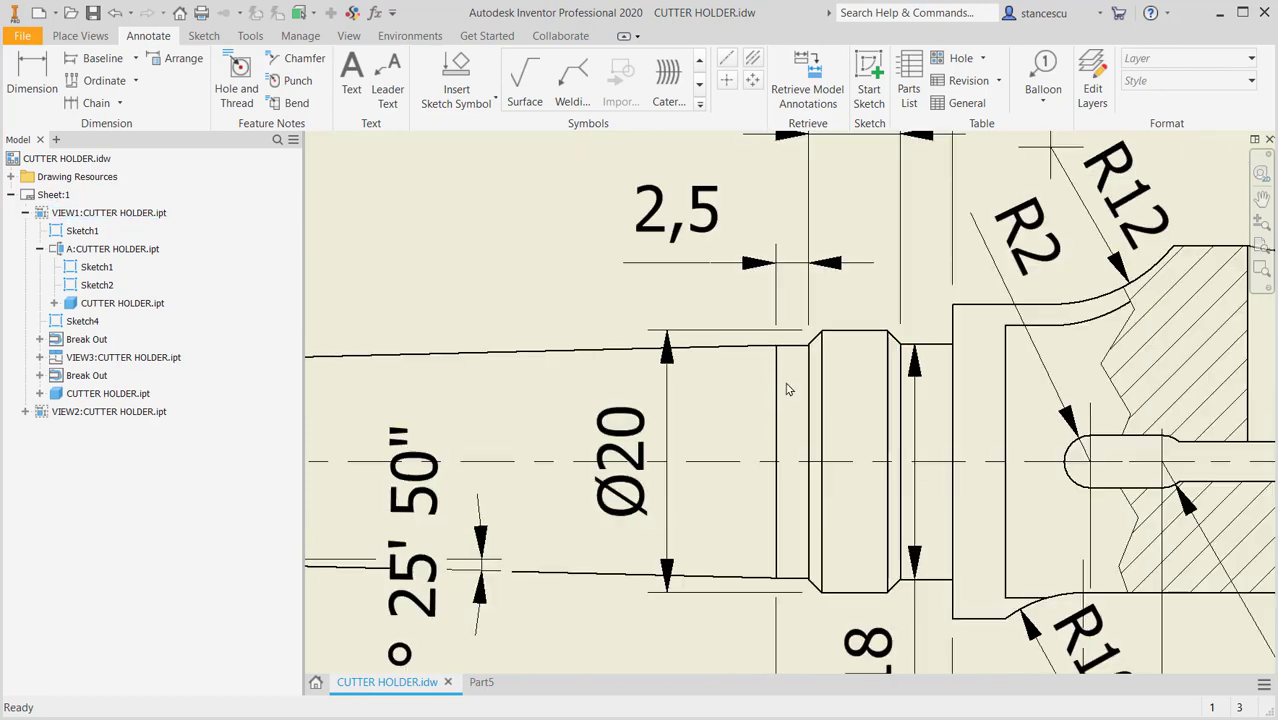
middle_click_drag(792, 416, 791, 370)
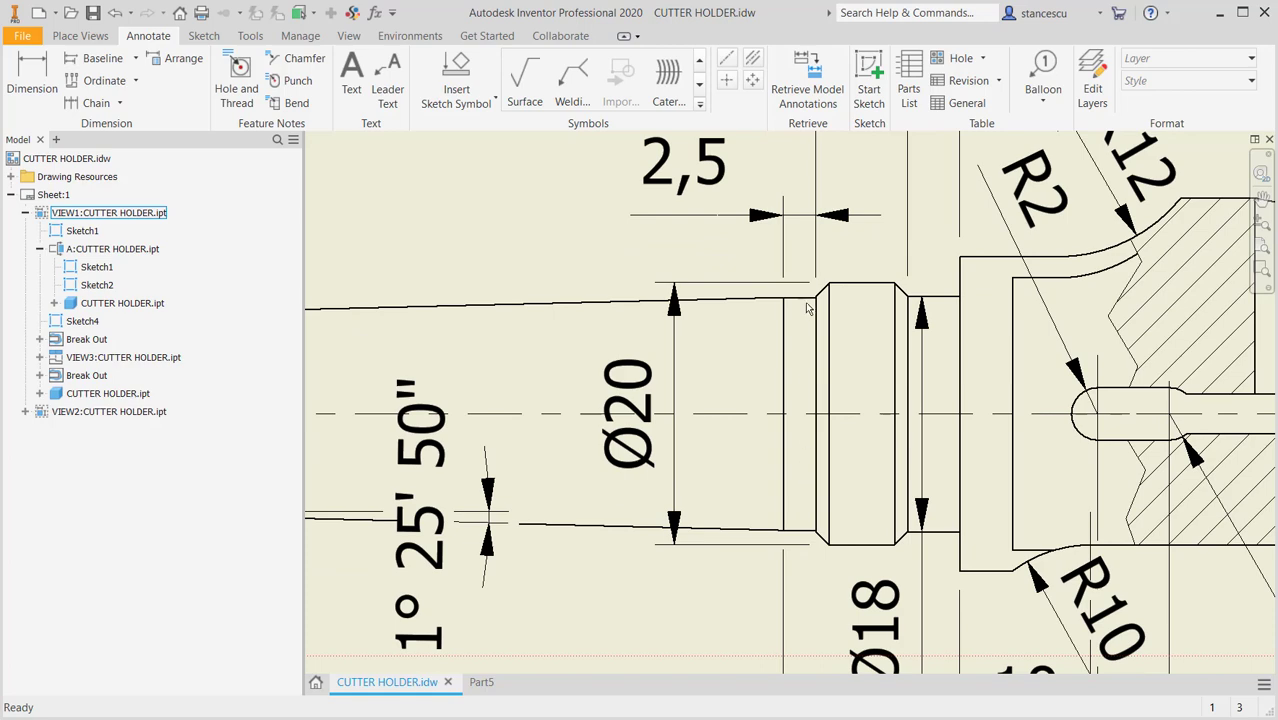
middle_click_drag(922, 478, 936, 388)
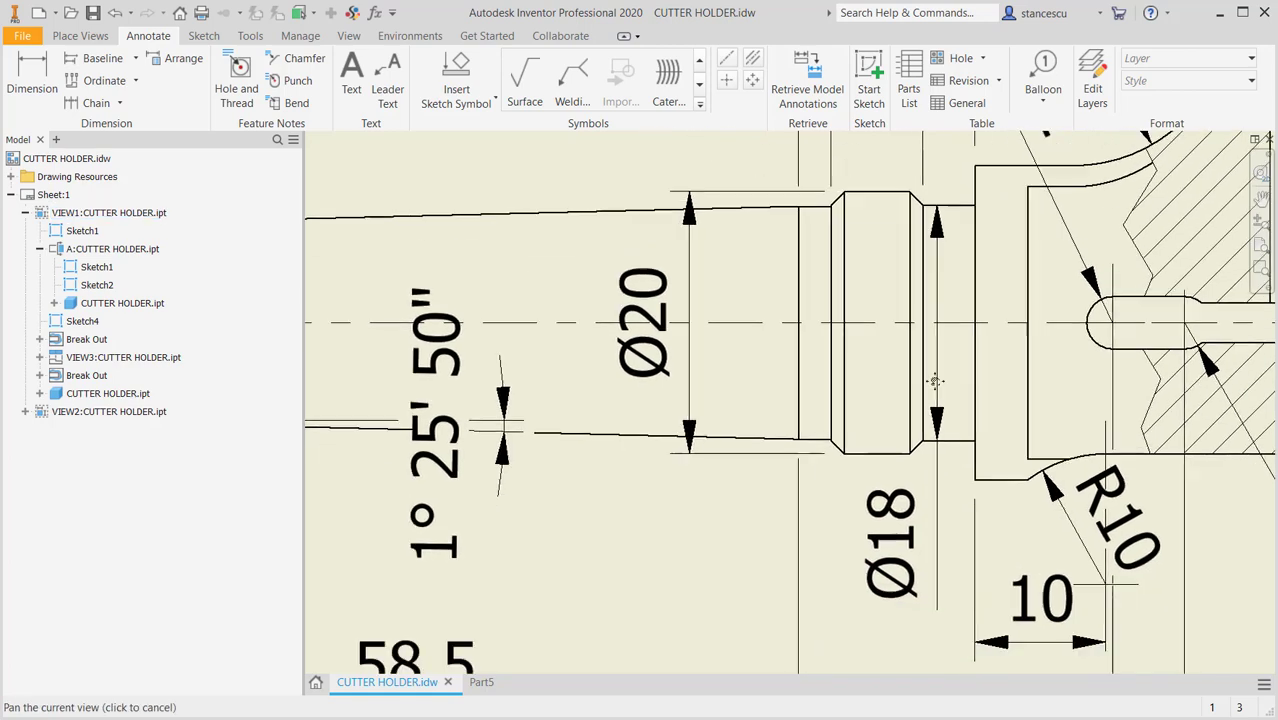
Measure the shank diameter at the taper's large end with a trial dimension, and review the front view and section A-A.
left_click(30, 72)
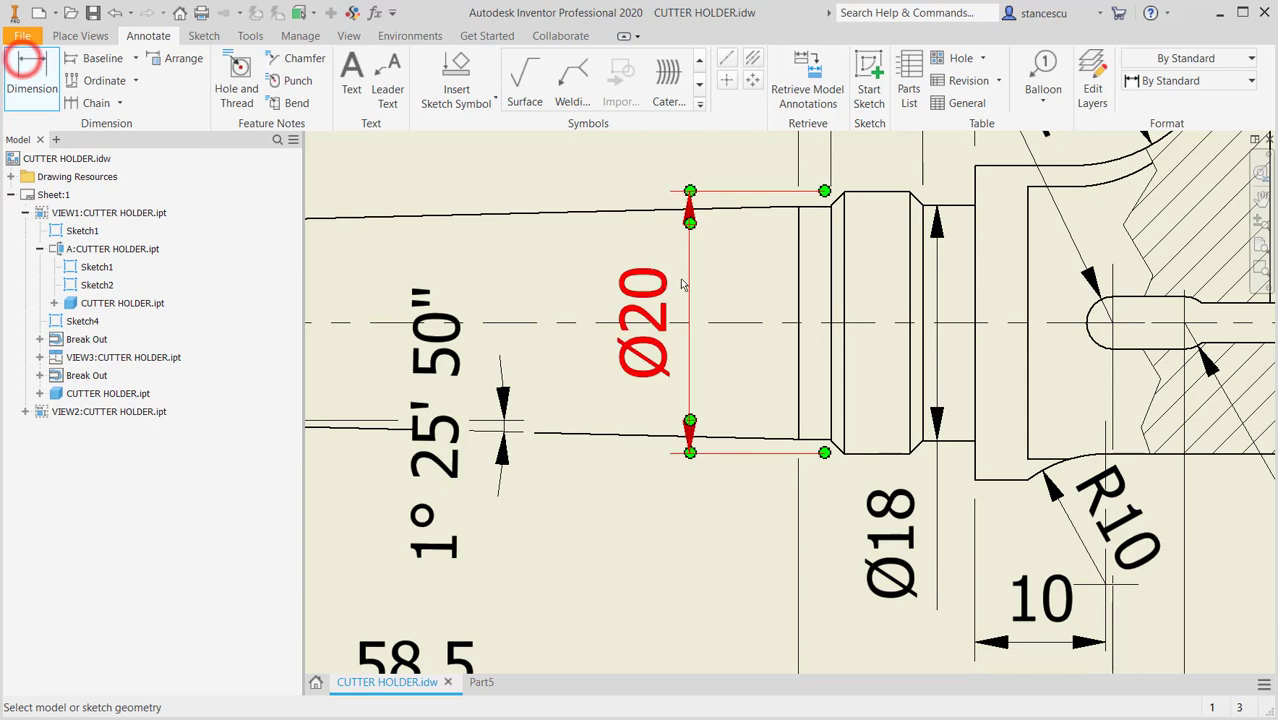
left_click(797, 270)
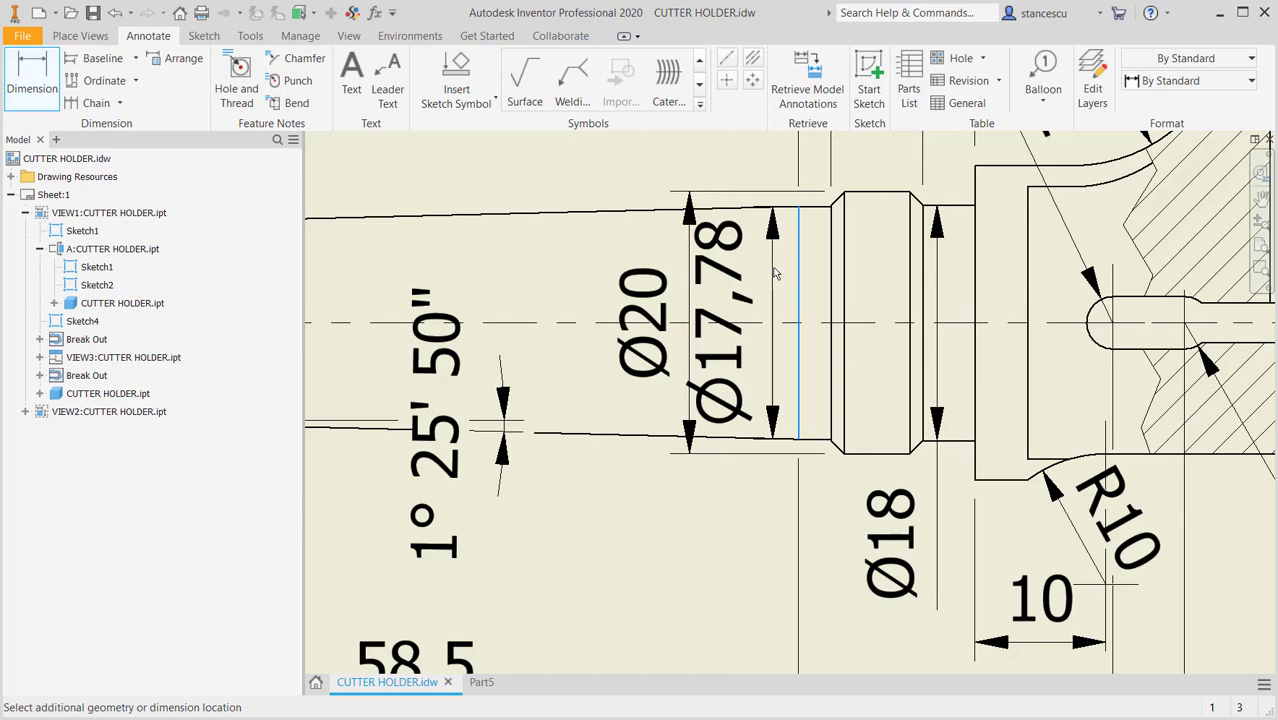
key("Escape")
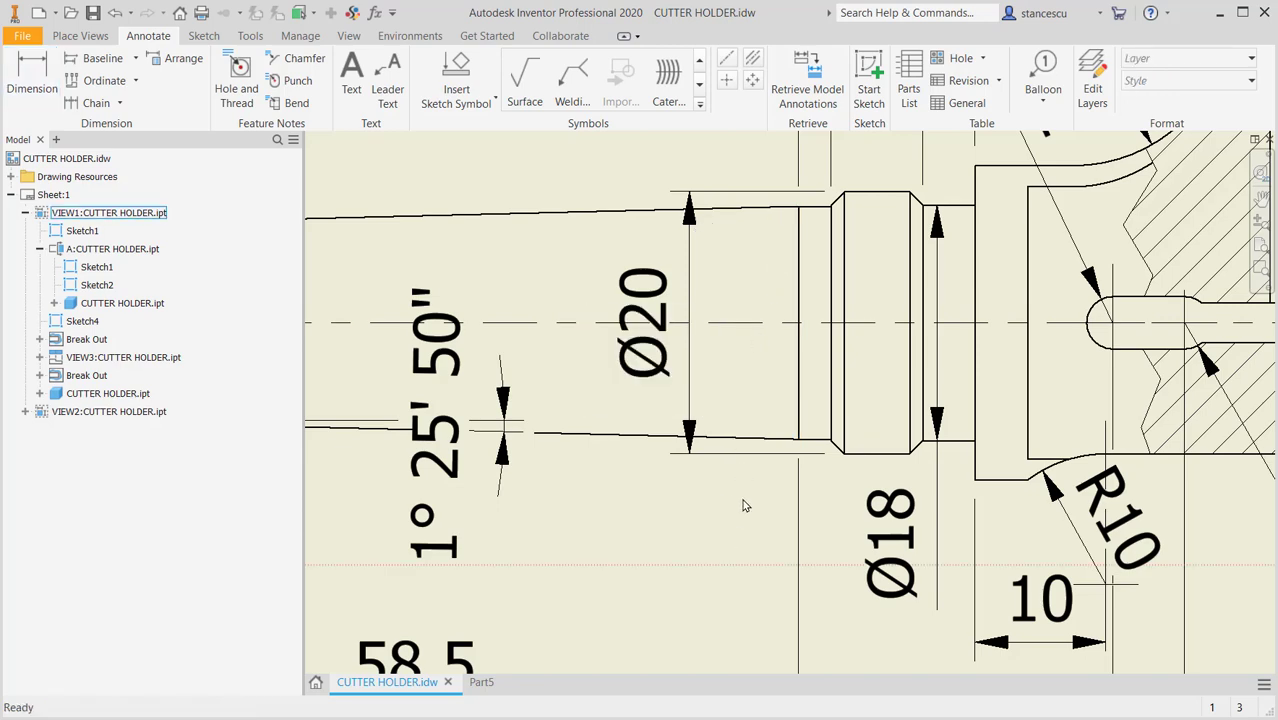
key("Home")
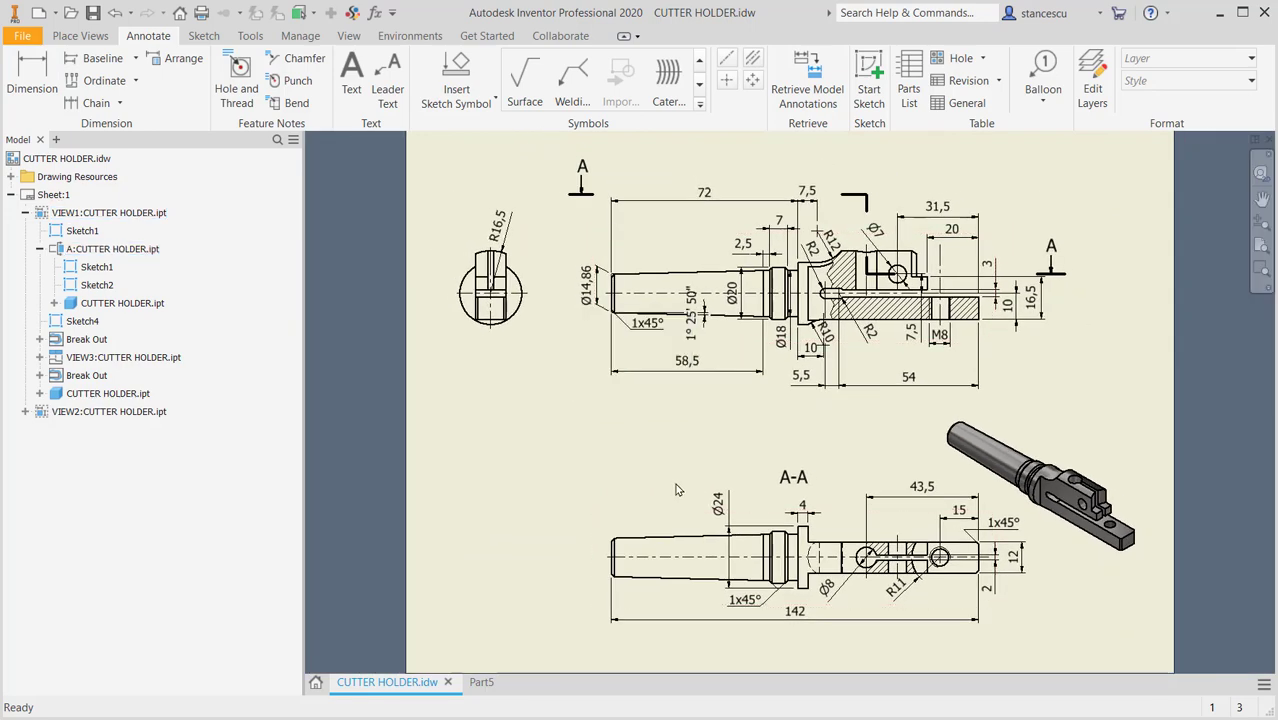
scroll(800, 226, "up", 3)
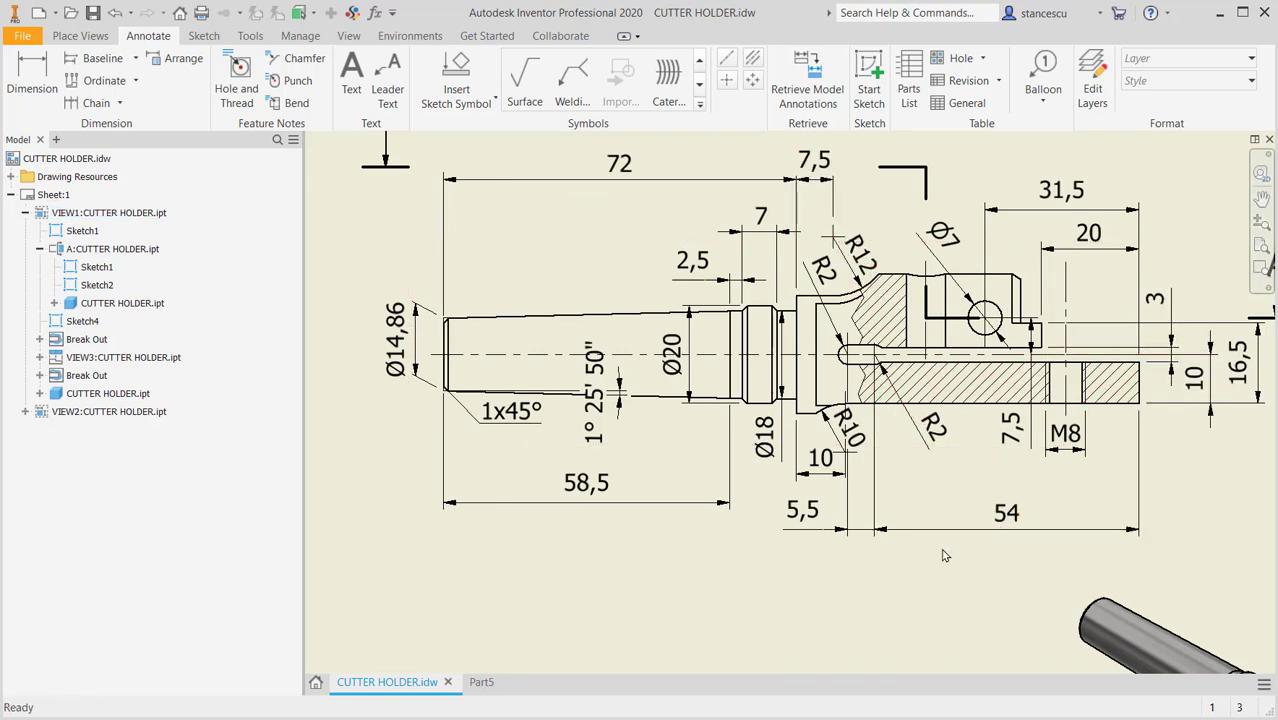
middle_click_drag(942, 546, 876, 268)
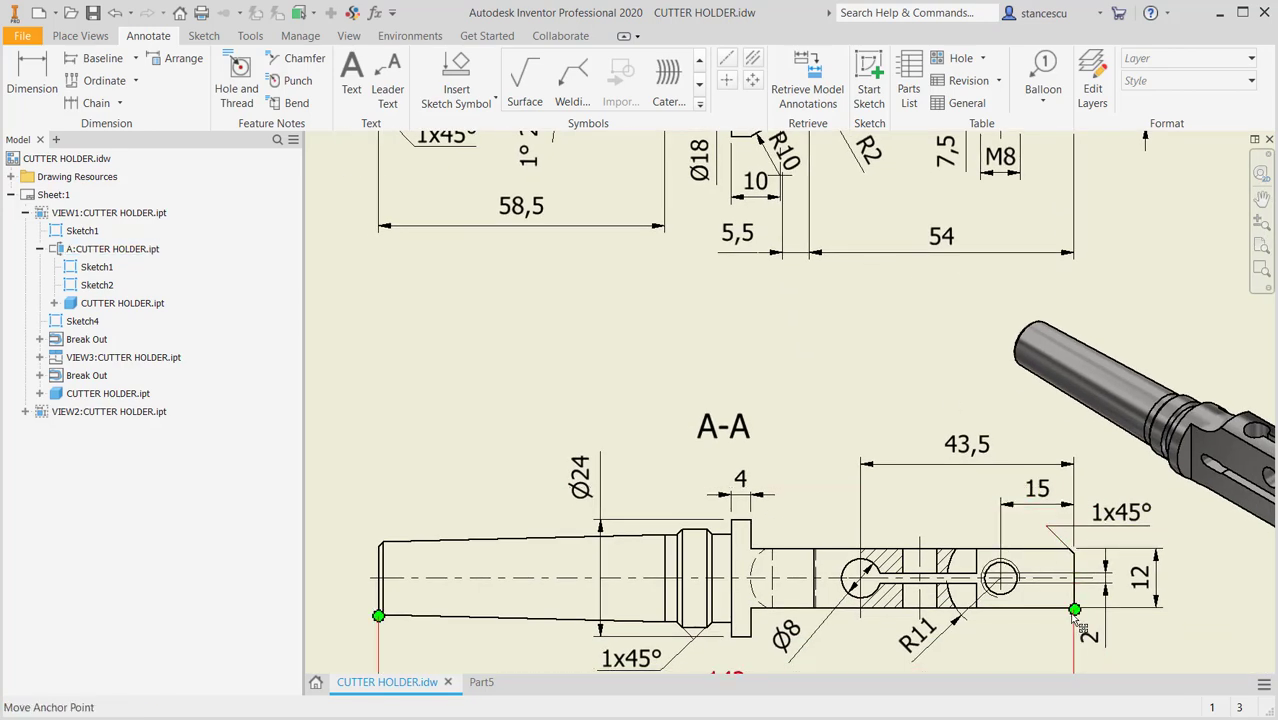
middle_click_drag(742, 390, 777, 532)
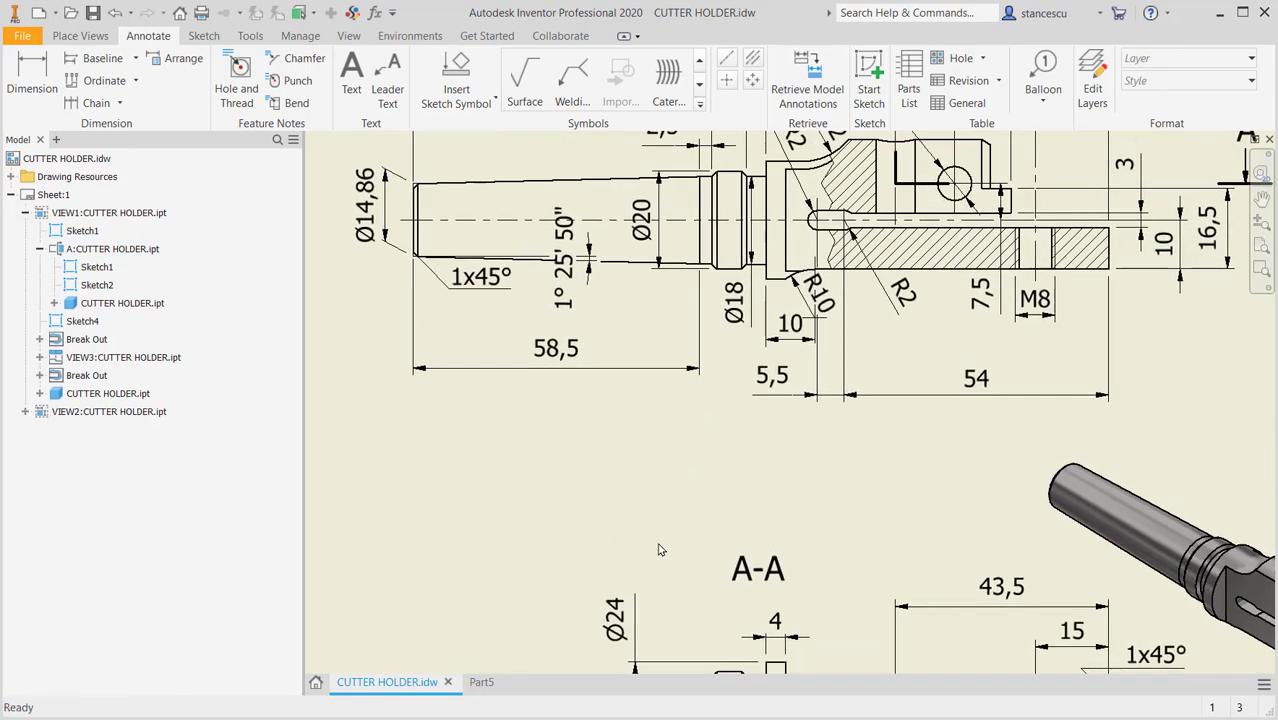
In the Part5 sketch, dimension the taper's small end as a 14.86 mm diameter about the centerline.
left_click(481, 684)
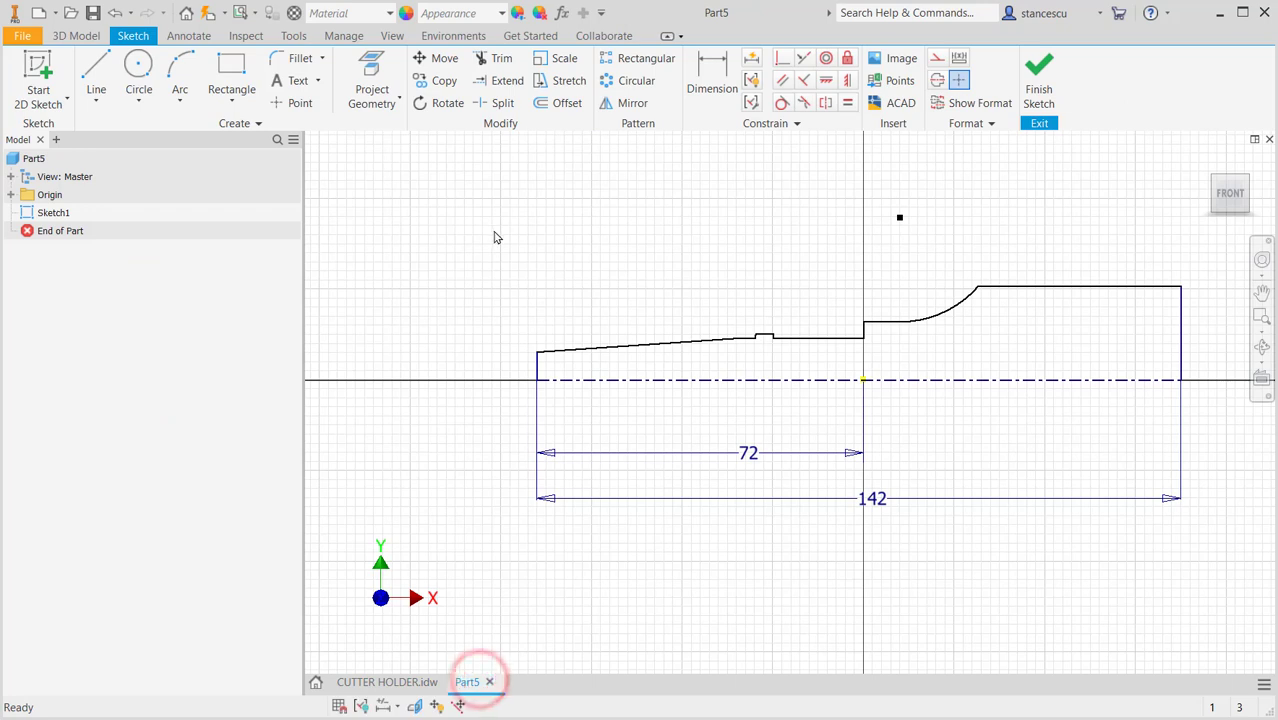
left_click(711, 72)
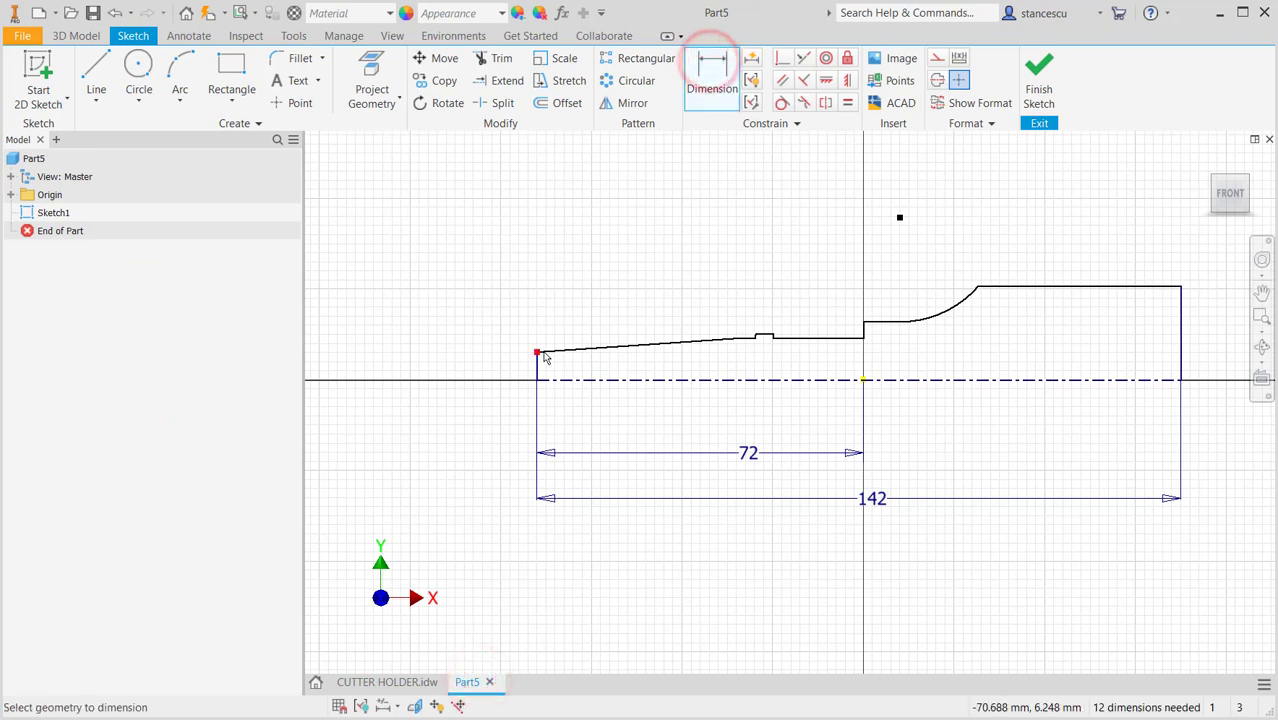
left_click(538, 353)
left_click(570, 380)
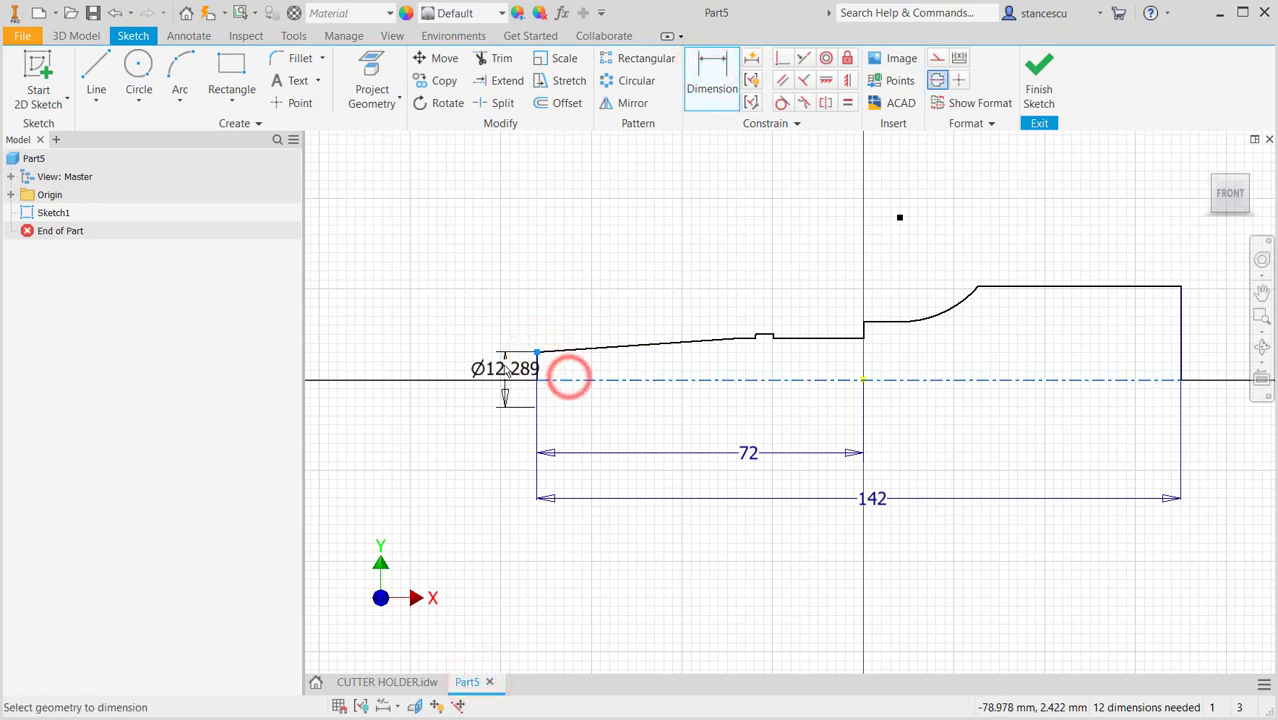
left_click(488, 298)
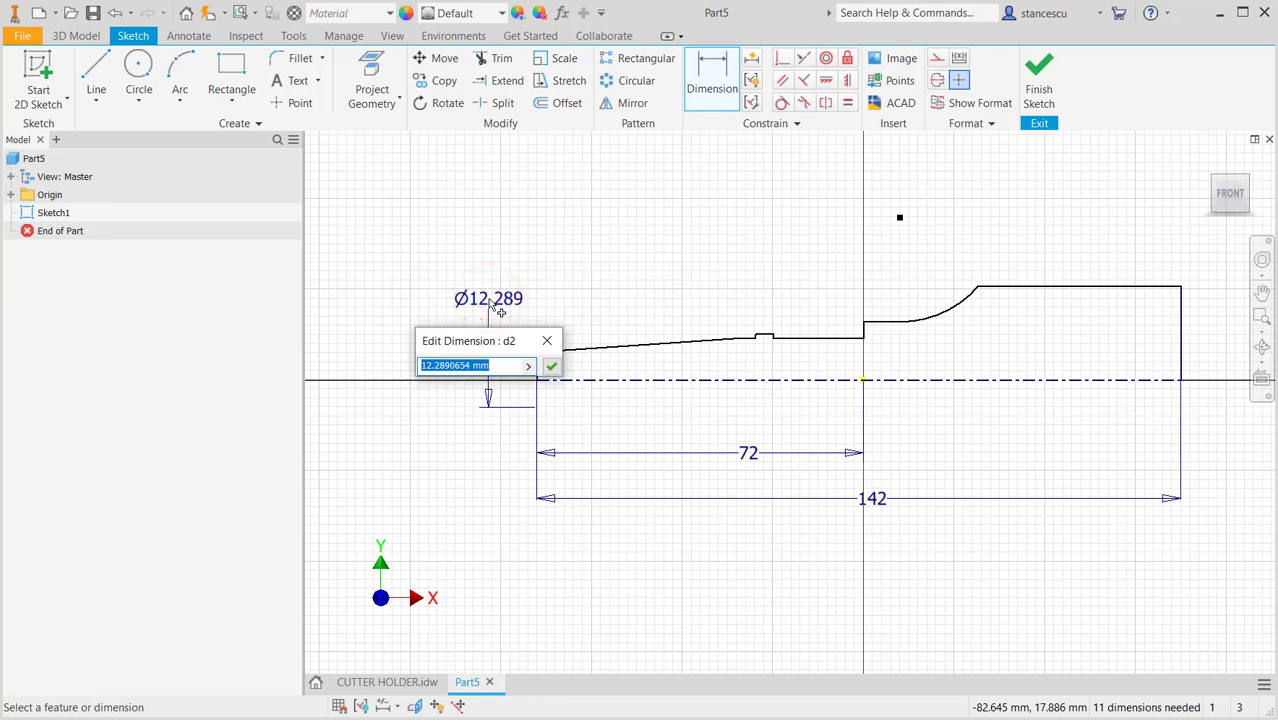
type("14.86")
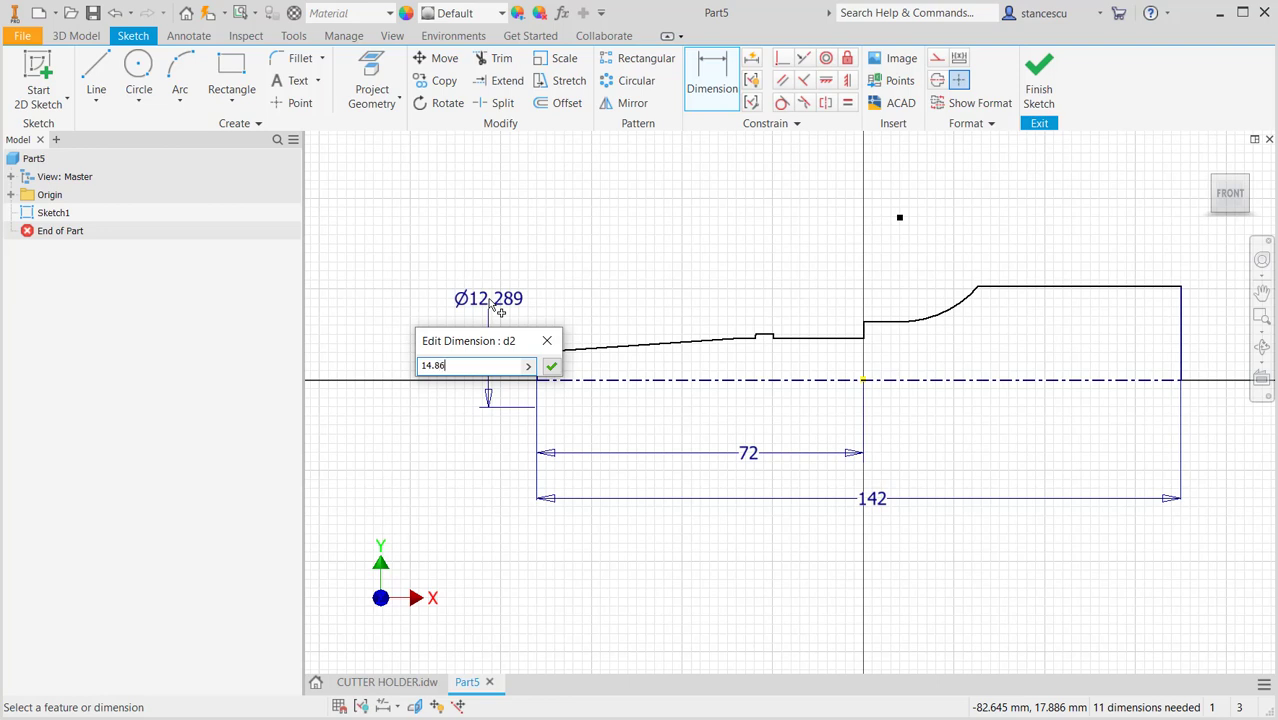
key("Return")
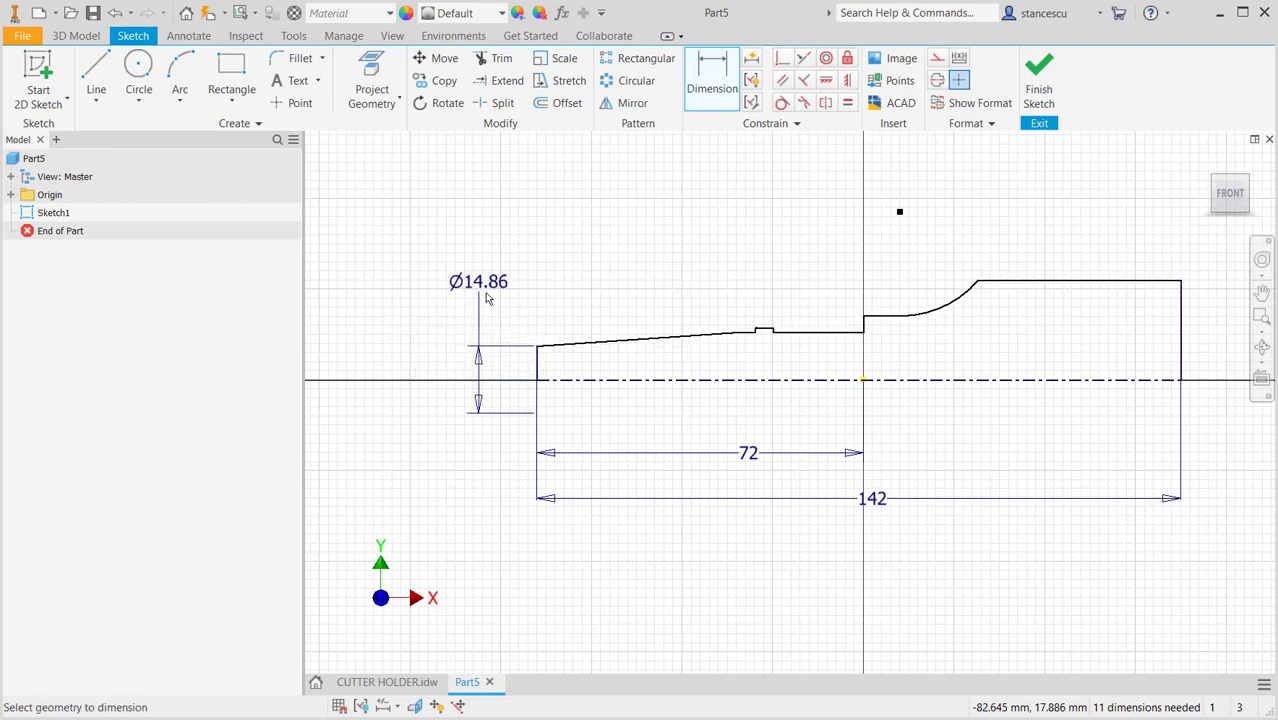
Dimension the angle between the sloped taper line and the centerline as 1deg25'50".
left_click(616, 343)
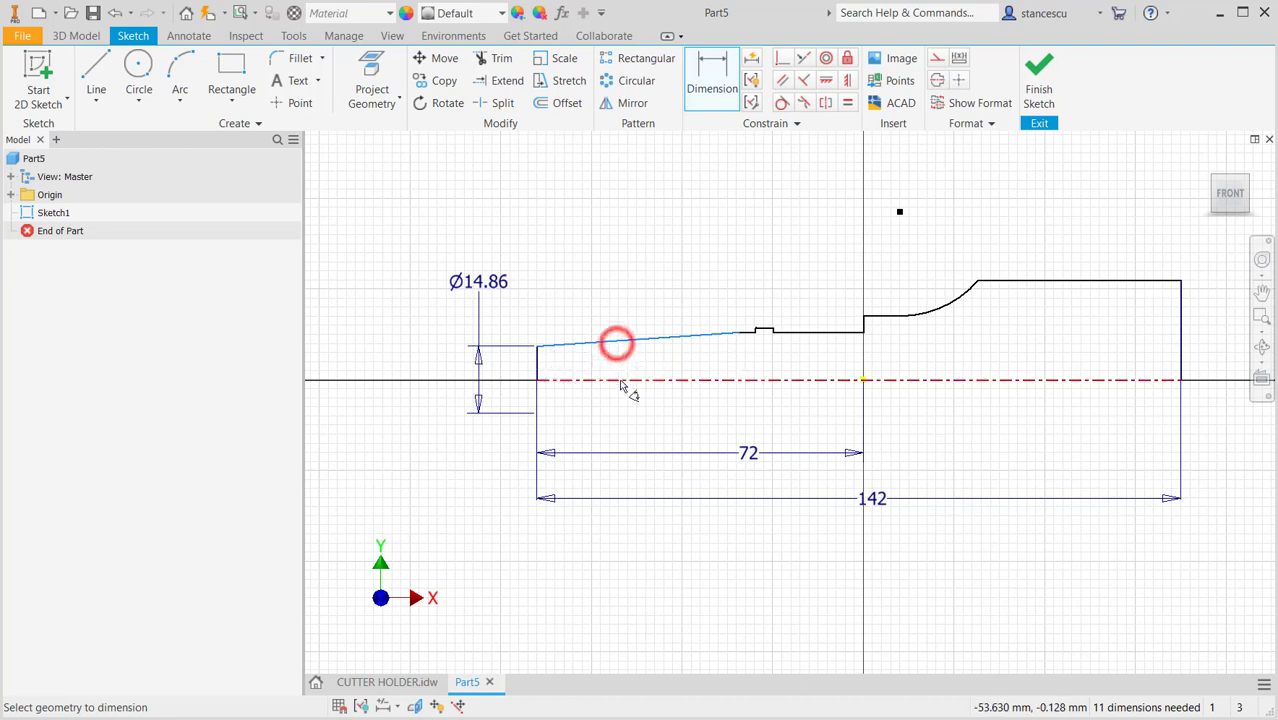
left_click(621, 380)
type("1deg")
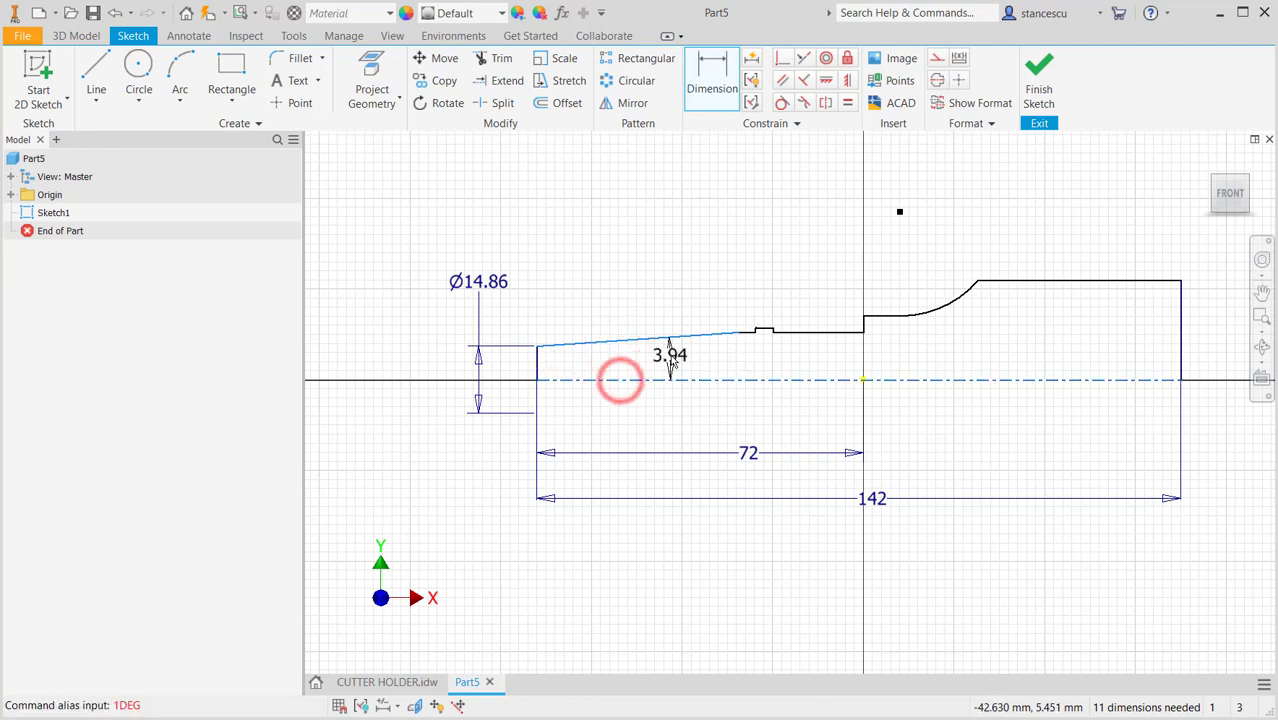
left_click(670, 363)
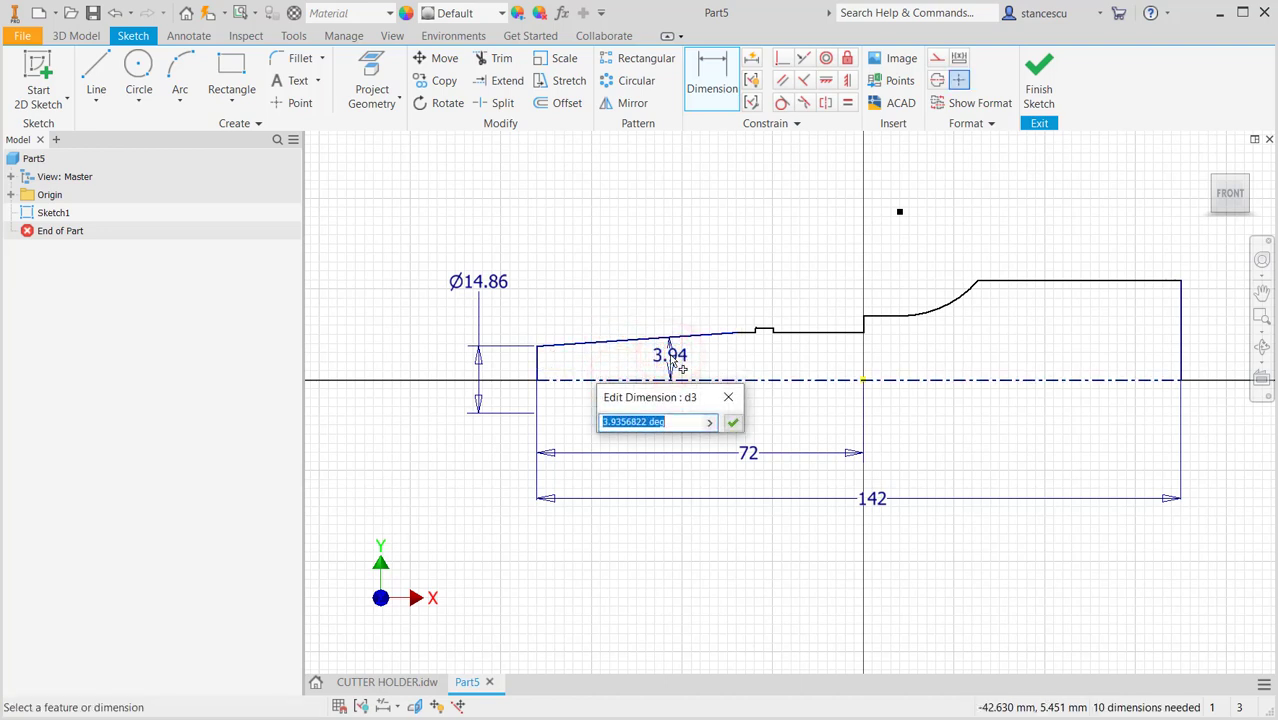
type("1deg25'50\"")
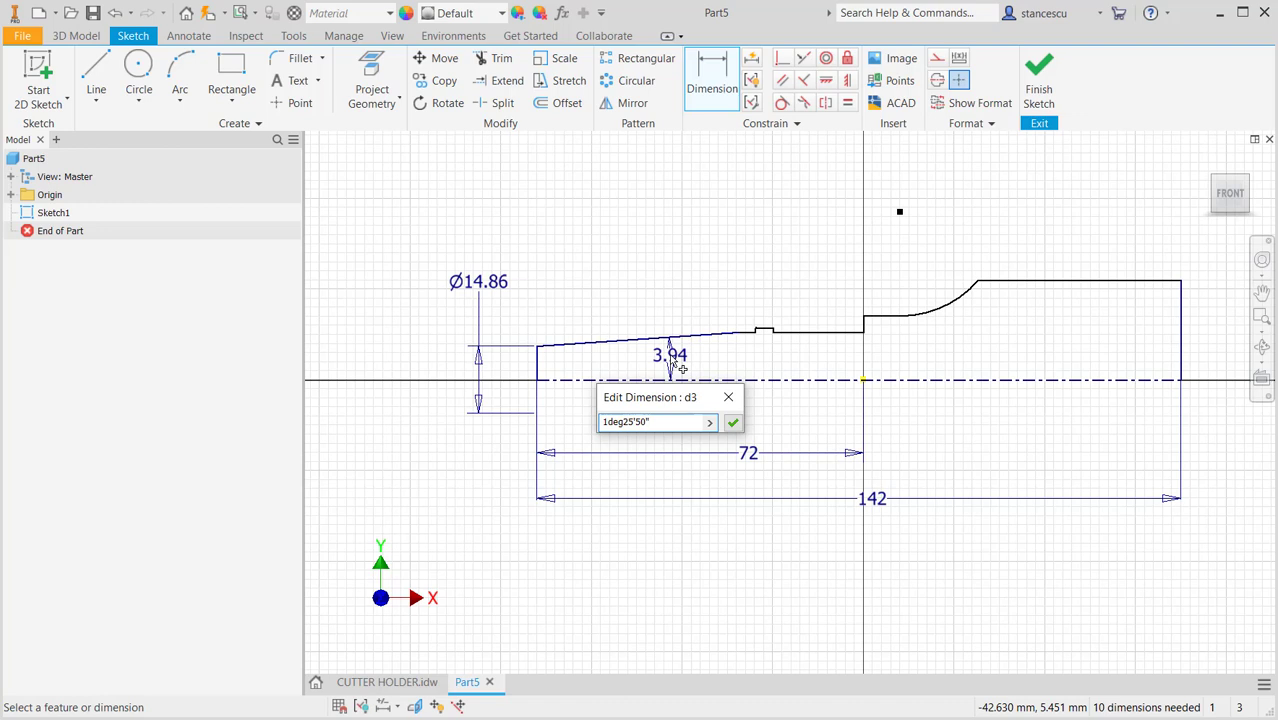
left_click(733, 424)
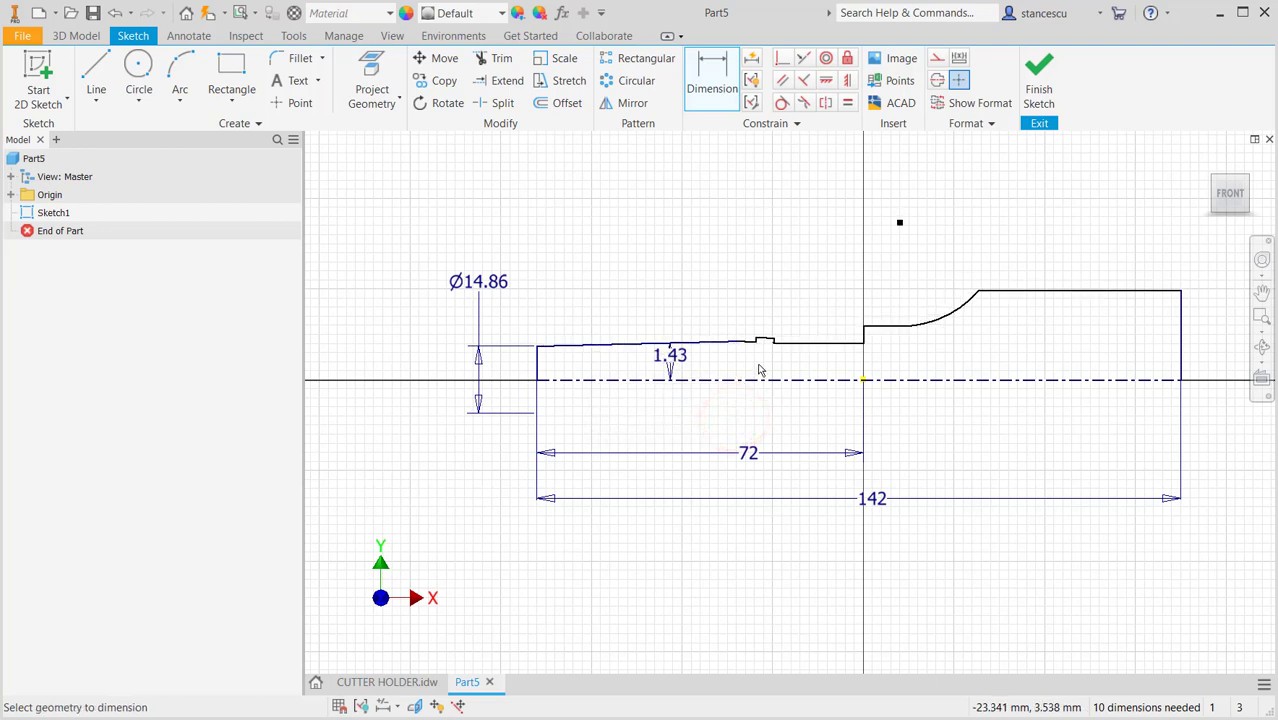
Dimension the taper line's horizontal length as 58.5 mm.
scroll(762, 365, "up", 3)
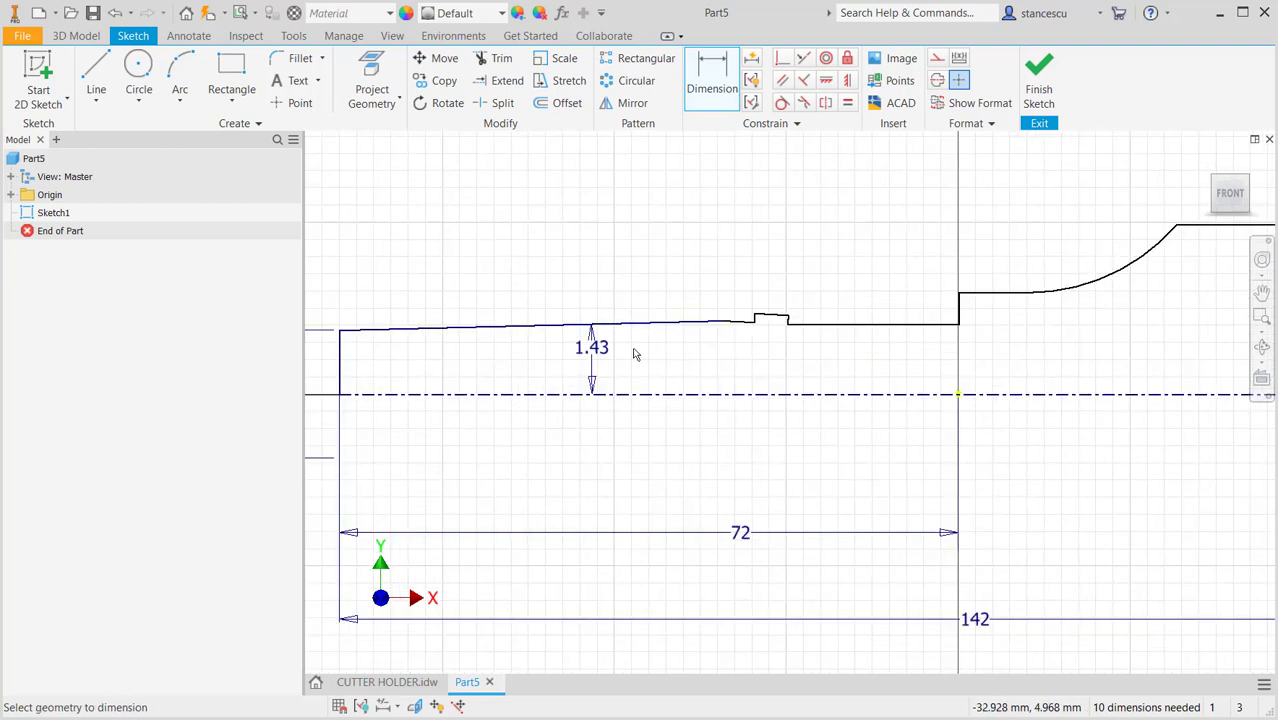
left_click(566, 326)
left_click(575, 262)
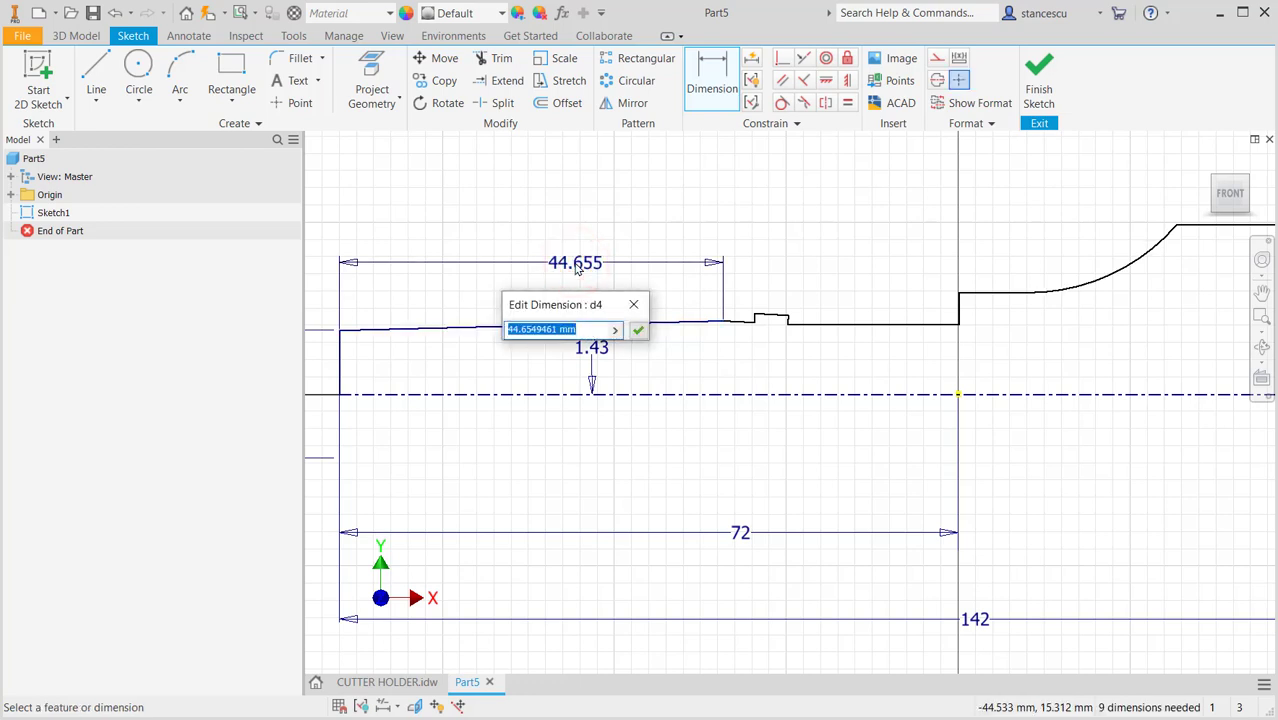
type("58.5")
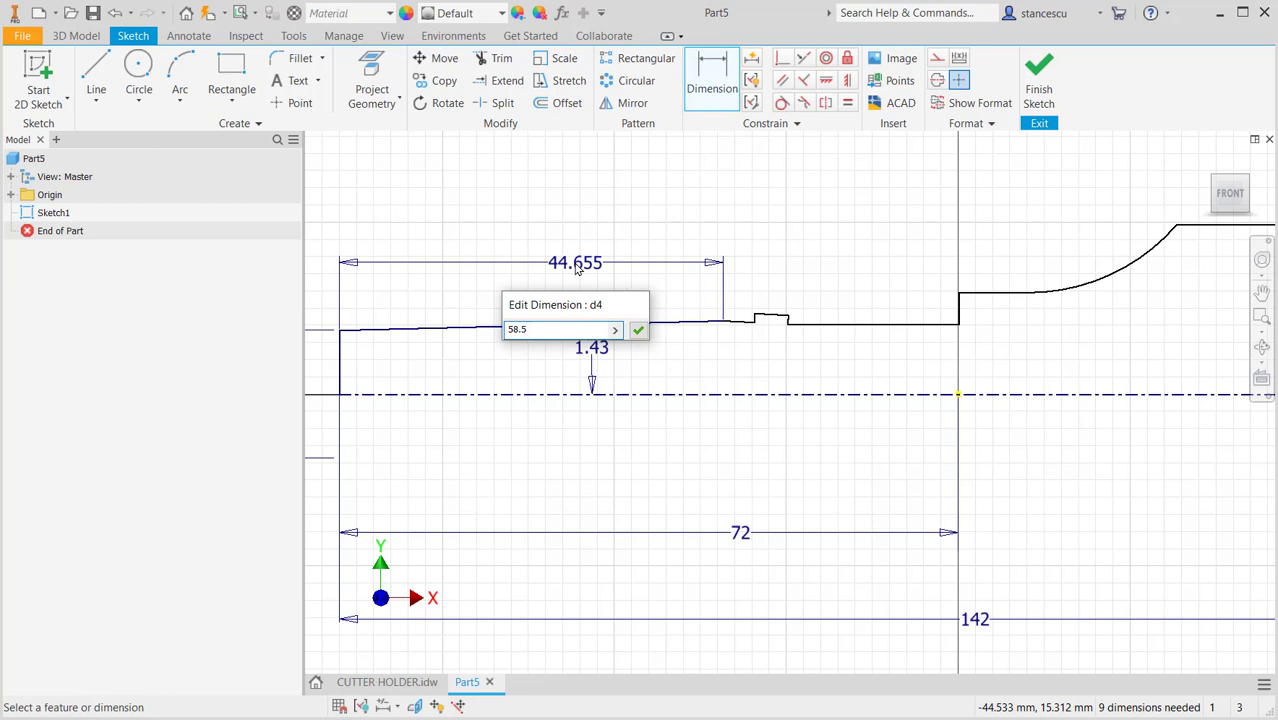
key("Return")
Apply a horizontal constraint to the short line between the taper and the collar.
scroll(815, 340, "up", 3)
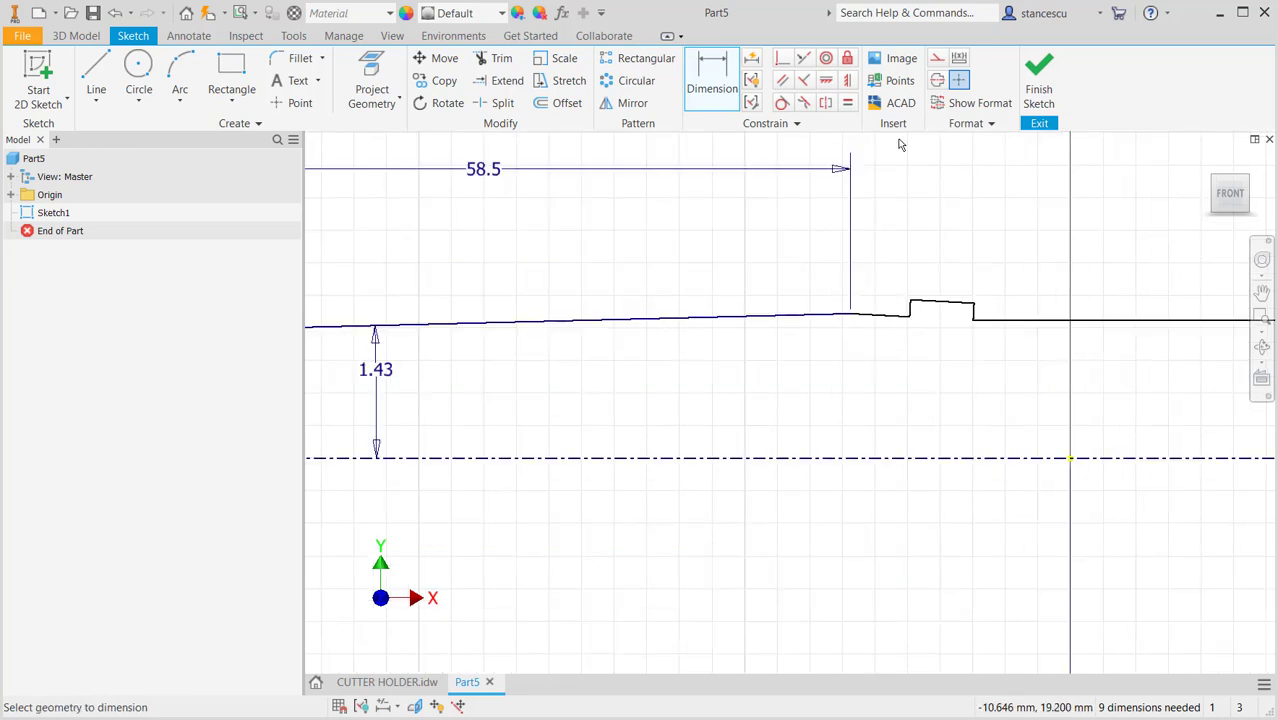
left_click(826, 80)
left_click(891, 318)
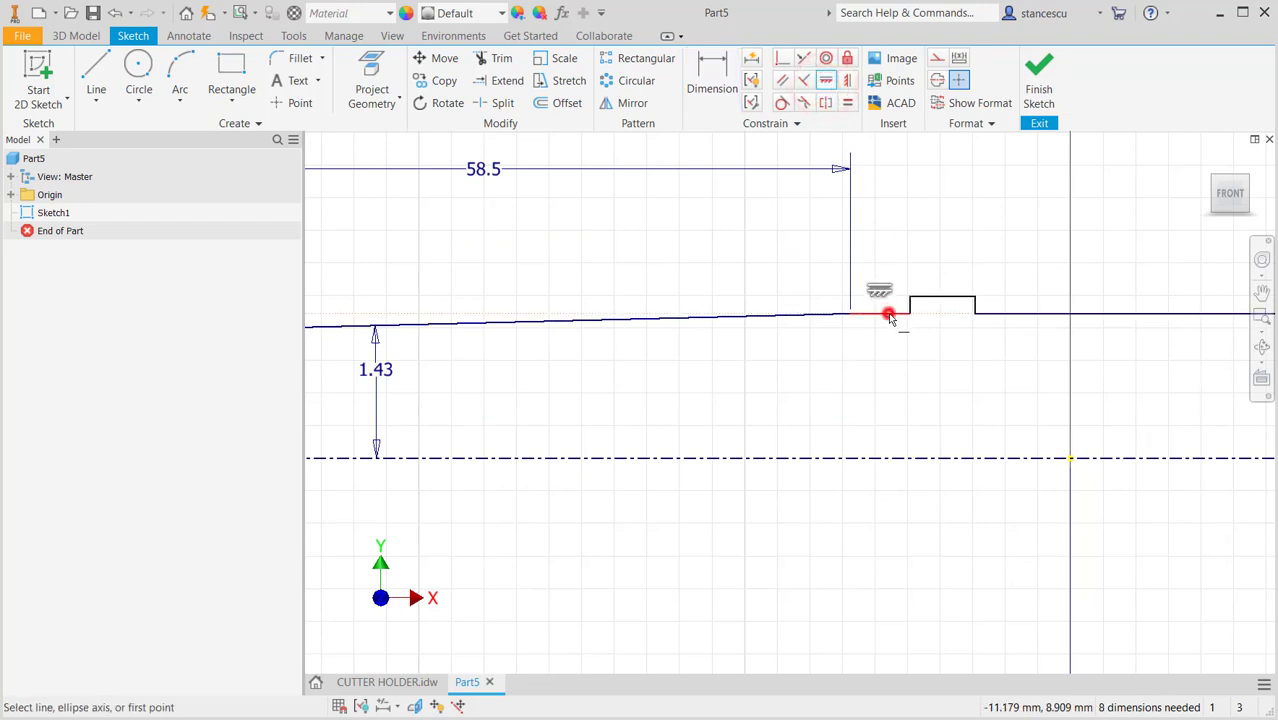
Make the vertical shoulder line where the head begins coincident with the sketch origin point on the centerline.
middle_click(855, 335)
middle_click(855, 335)
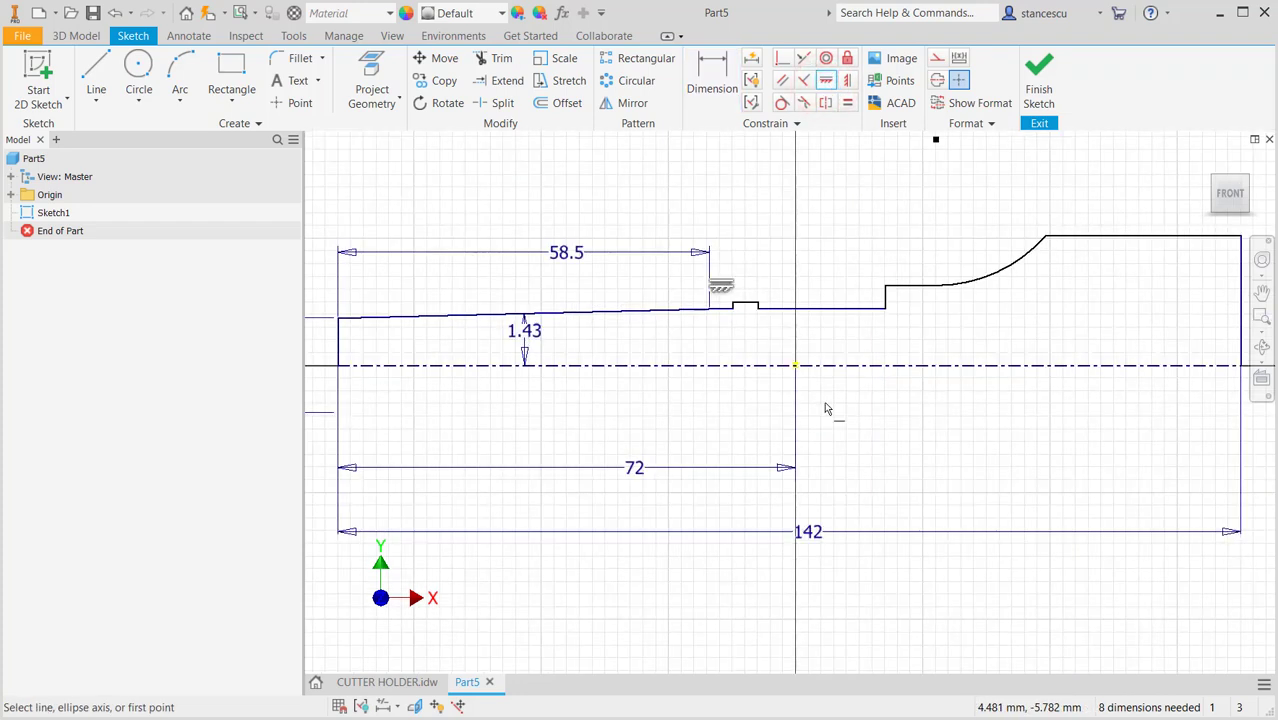
left_click(782, 58)
scroll(900, 302, "up", 3)
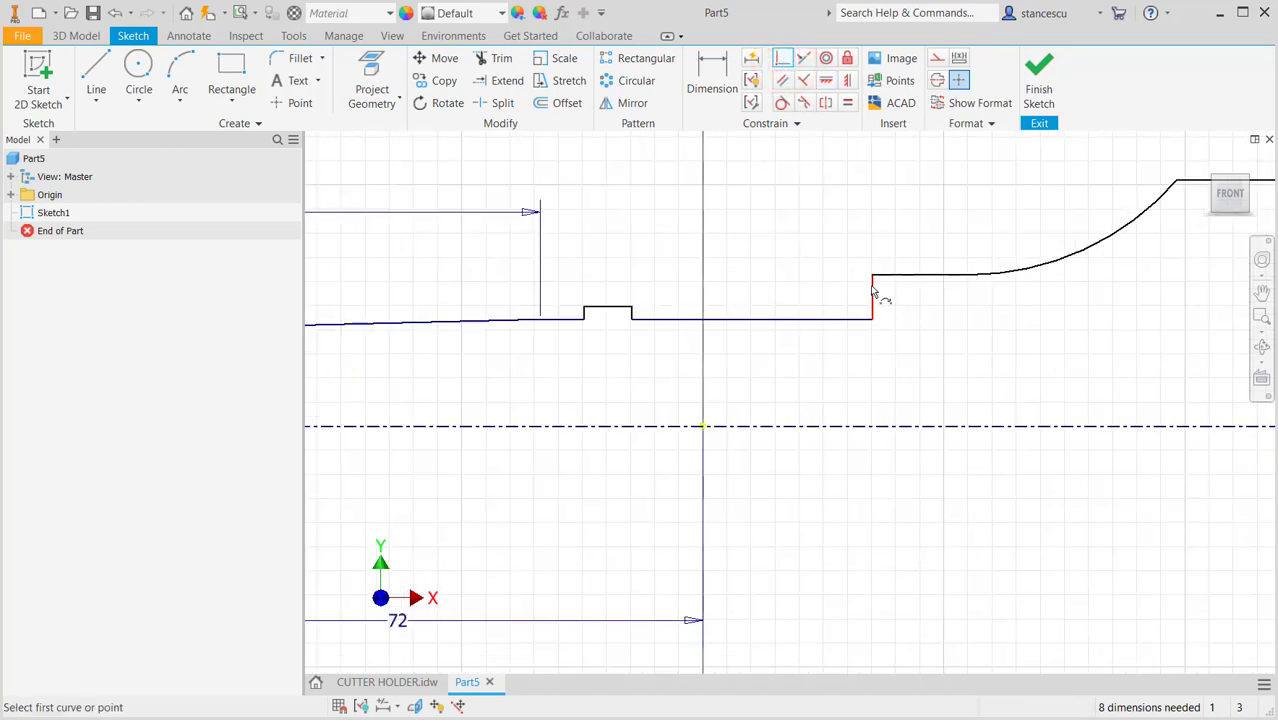
left_click(872, 284)
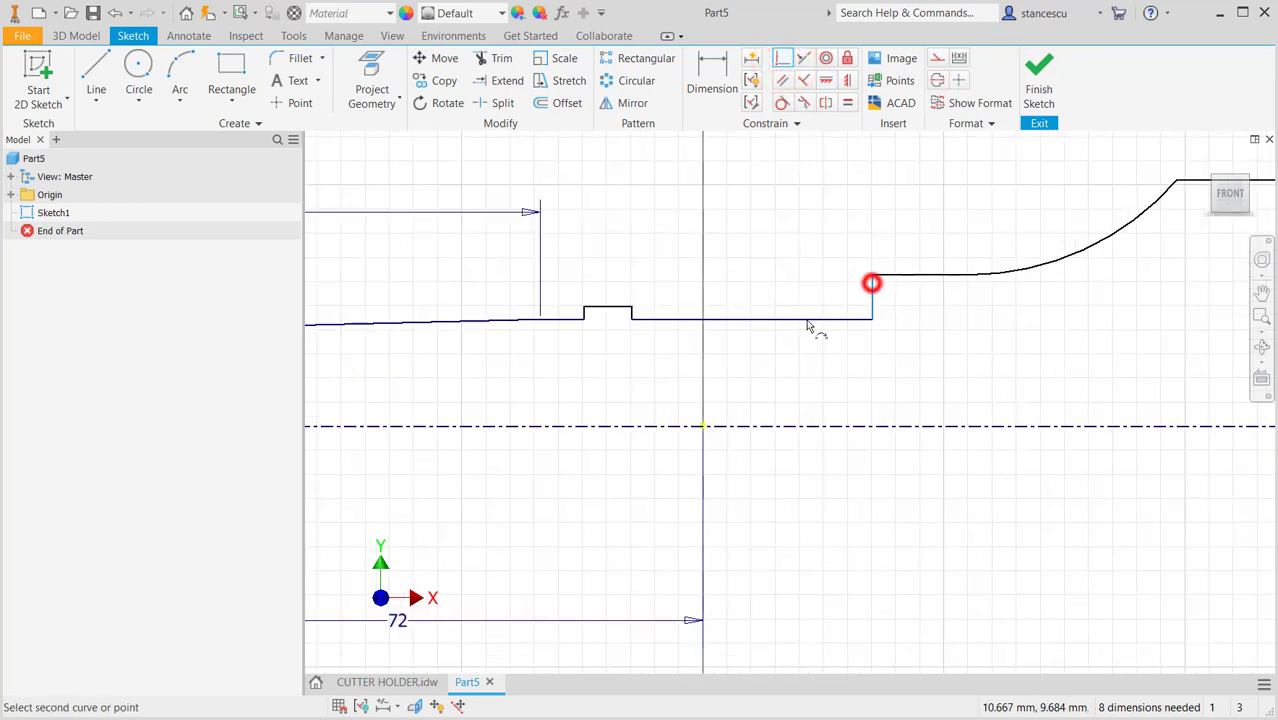
left_click(703, 428)
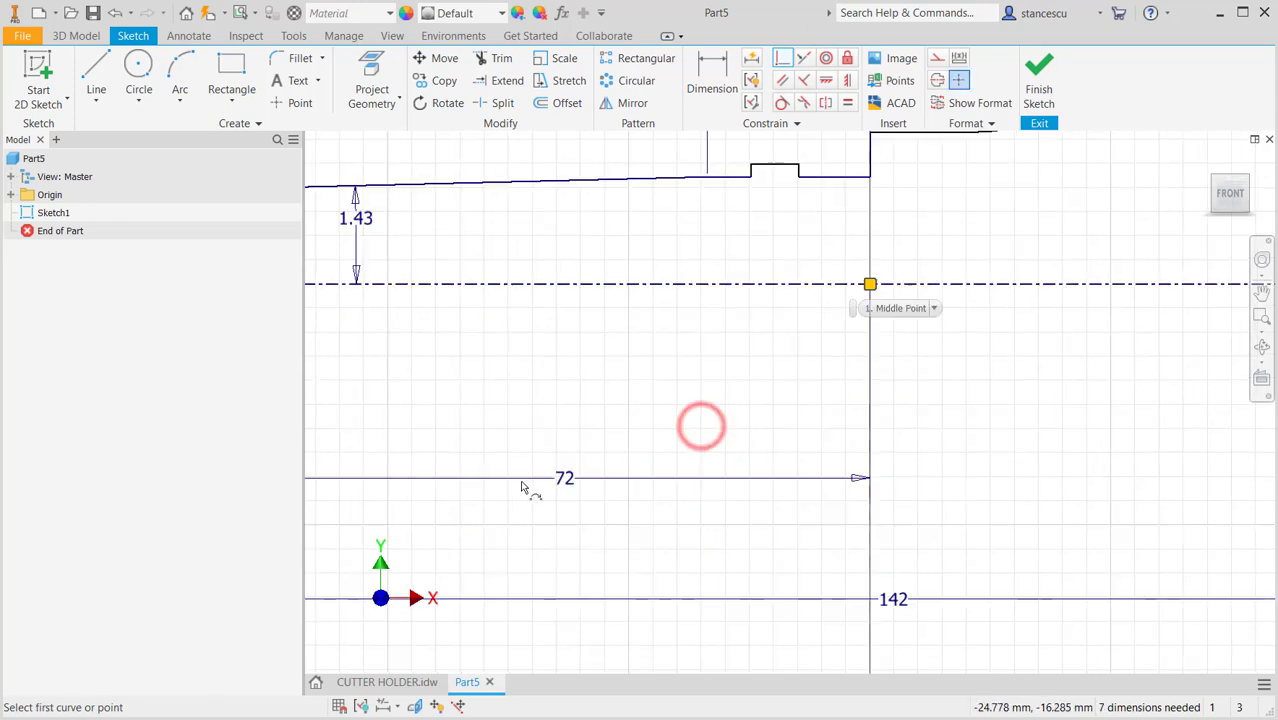
Try to dimension the diameter of the neck line between the collar and the head about the centerline.
scroll(643, 430, "down", 4)
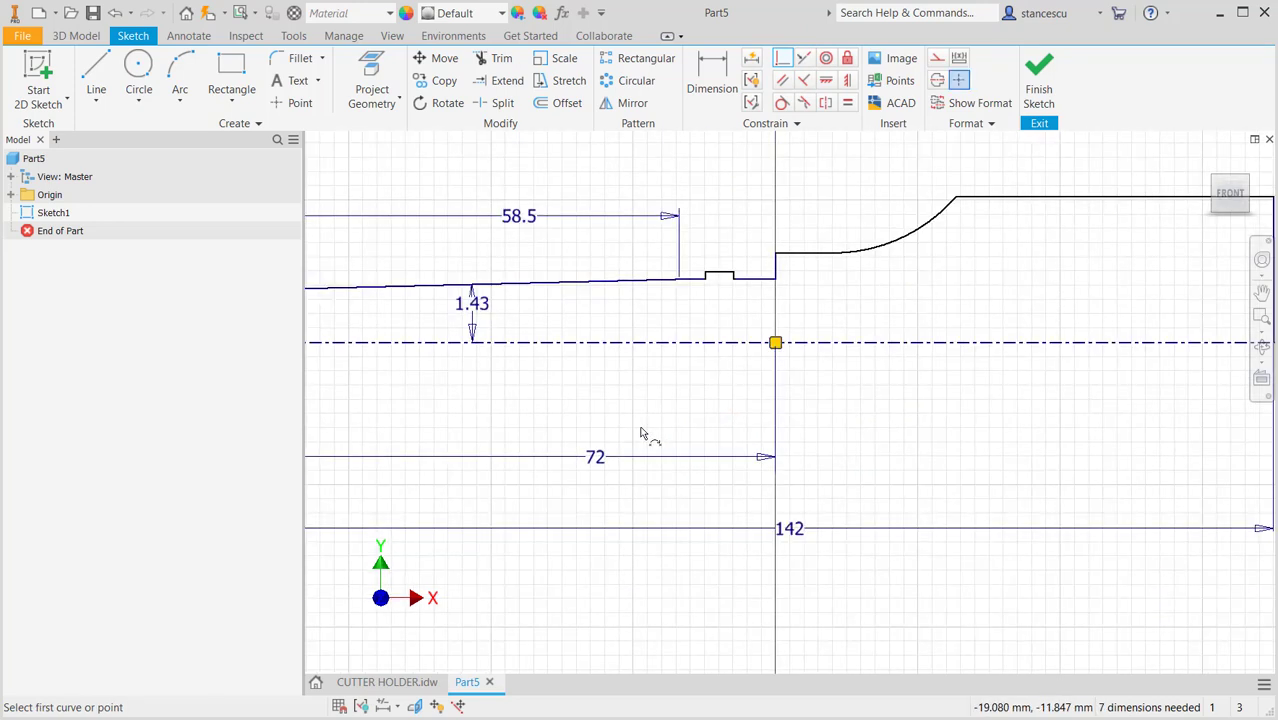
left_click(712, 72)
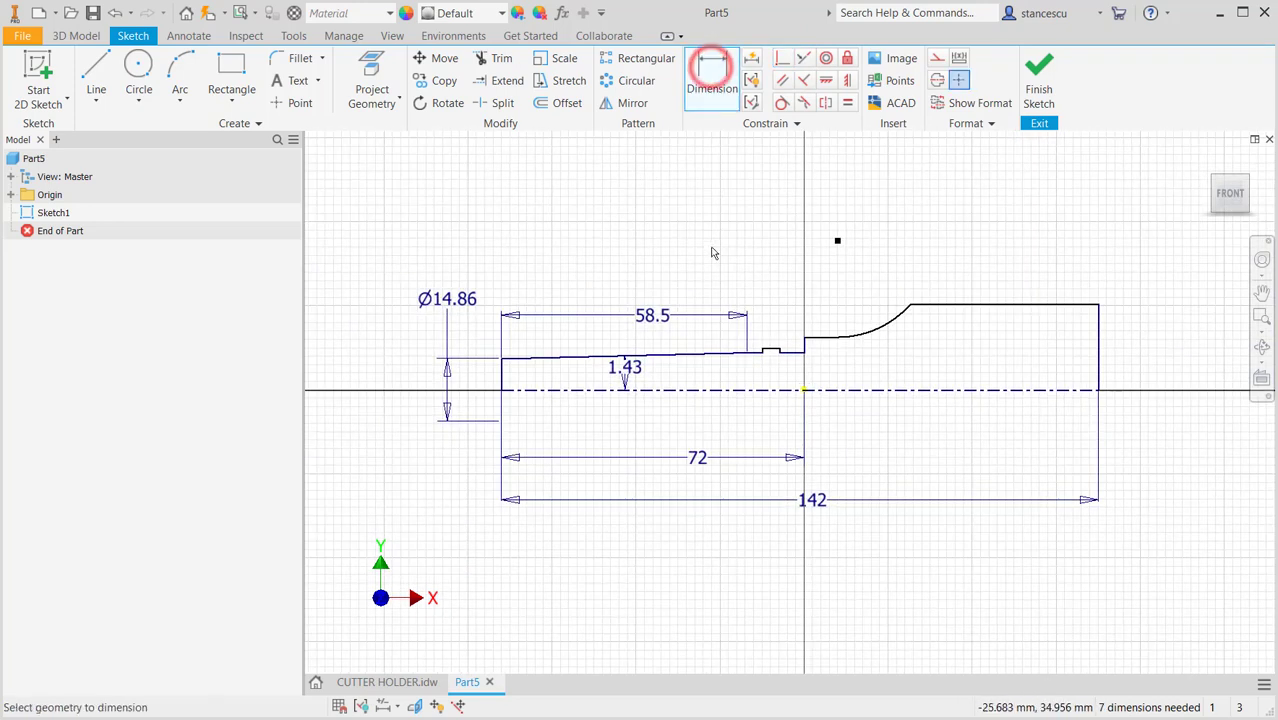
scroll(776, 252, "up", 3)
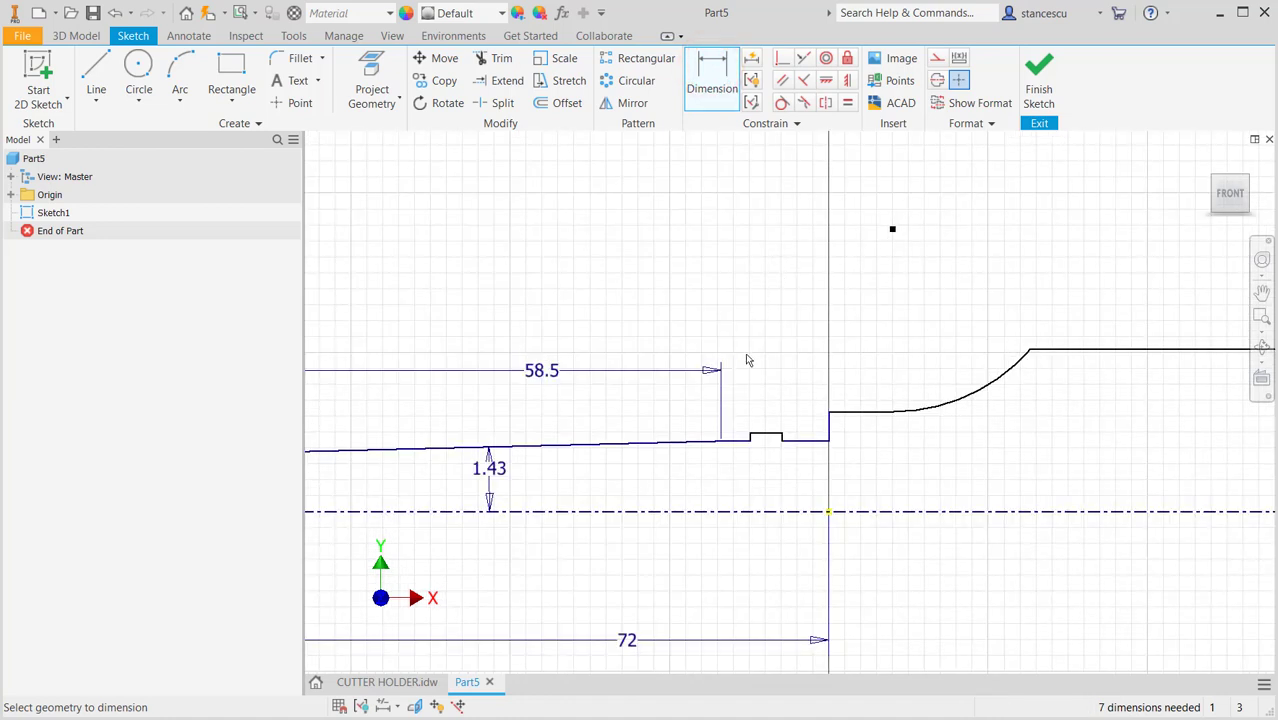
left_click(802, 438)
left_click(798, 511)
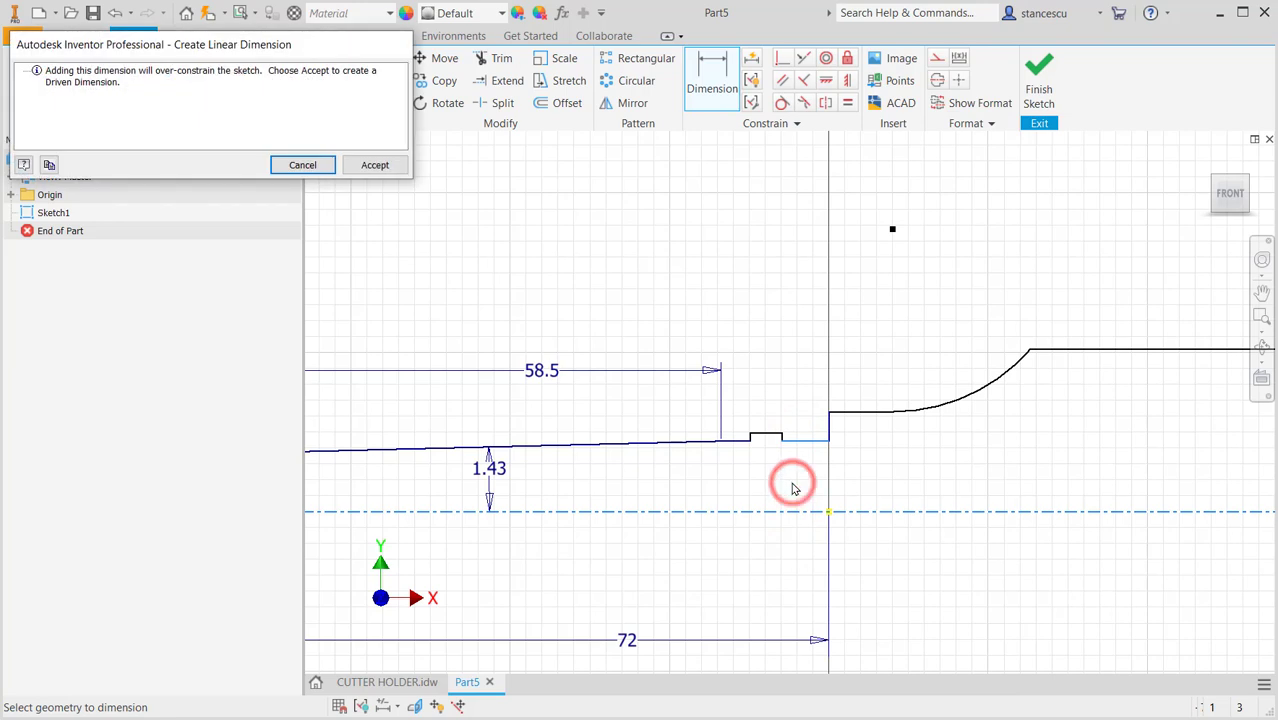
key("Escape")
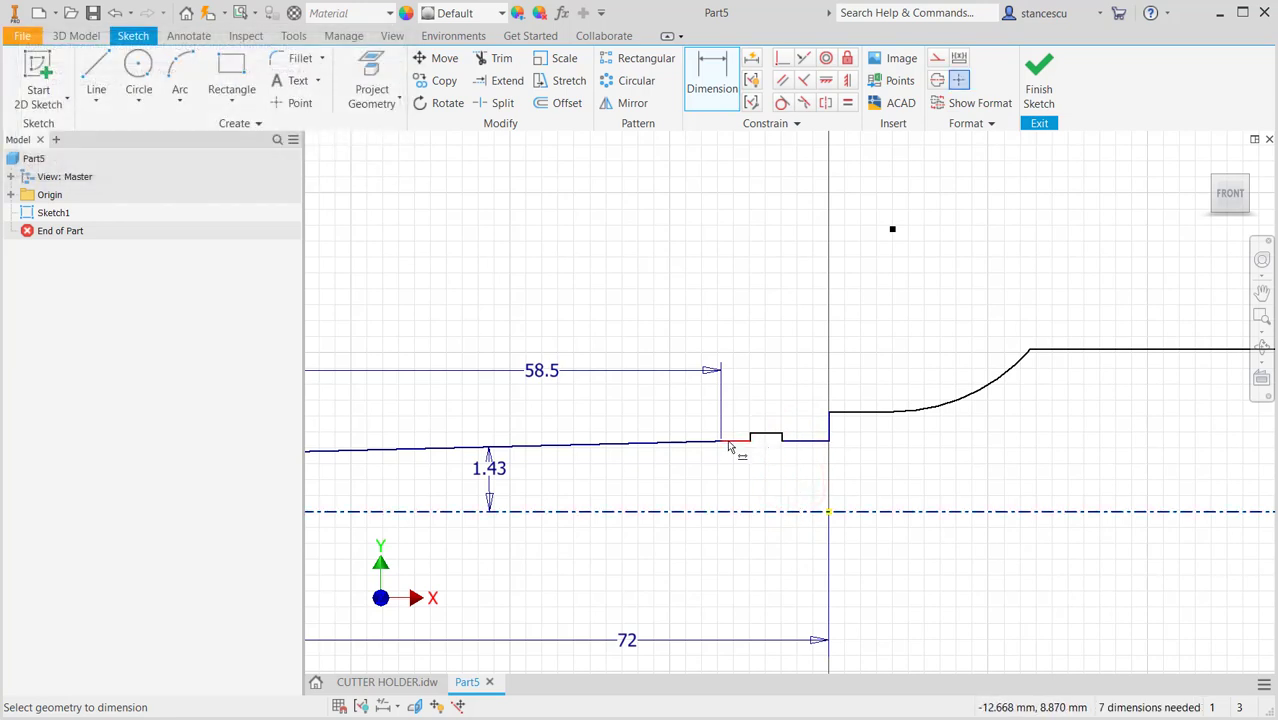
scroll(759, 449, "down", 3)
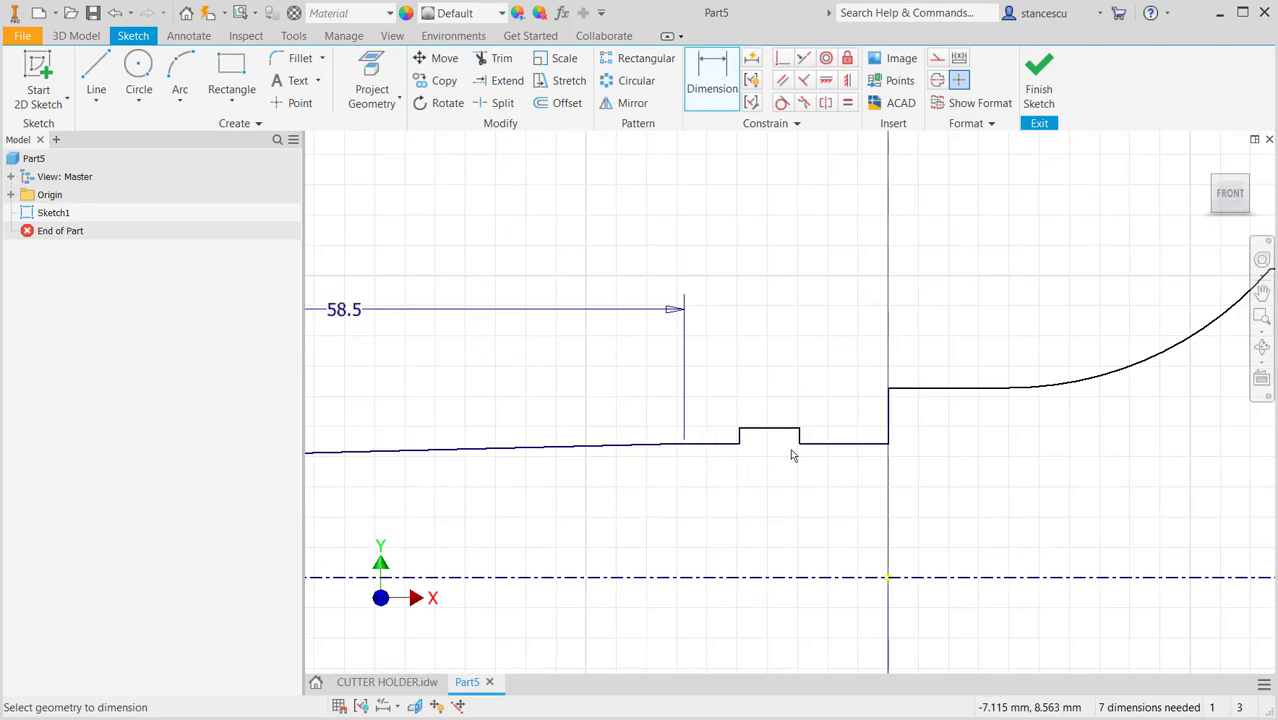
key("Escape")
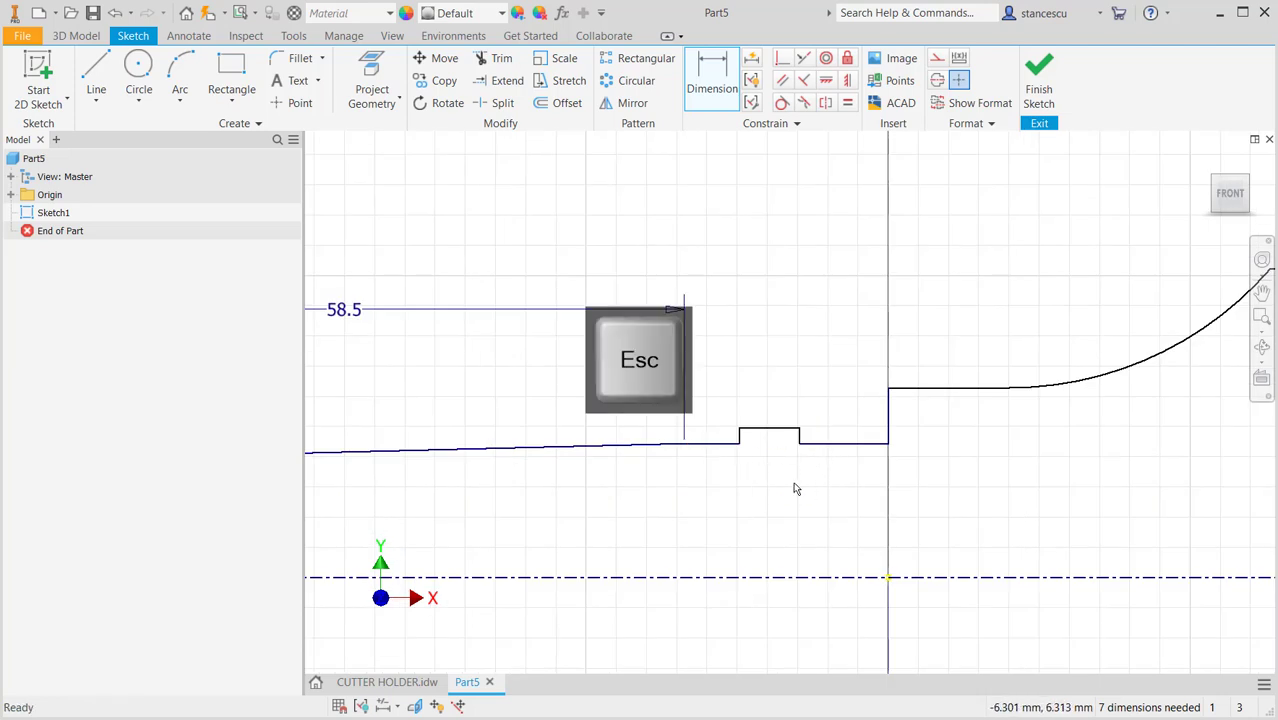
Delete the coincident constraint tying the neck's collar-side endpoint to the short line after the taper, and pull the neck line slightly down.
left_click(736, 443)
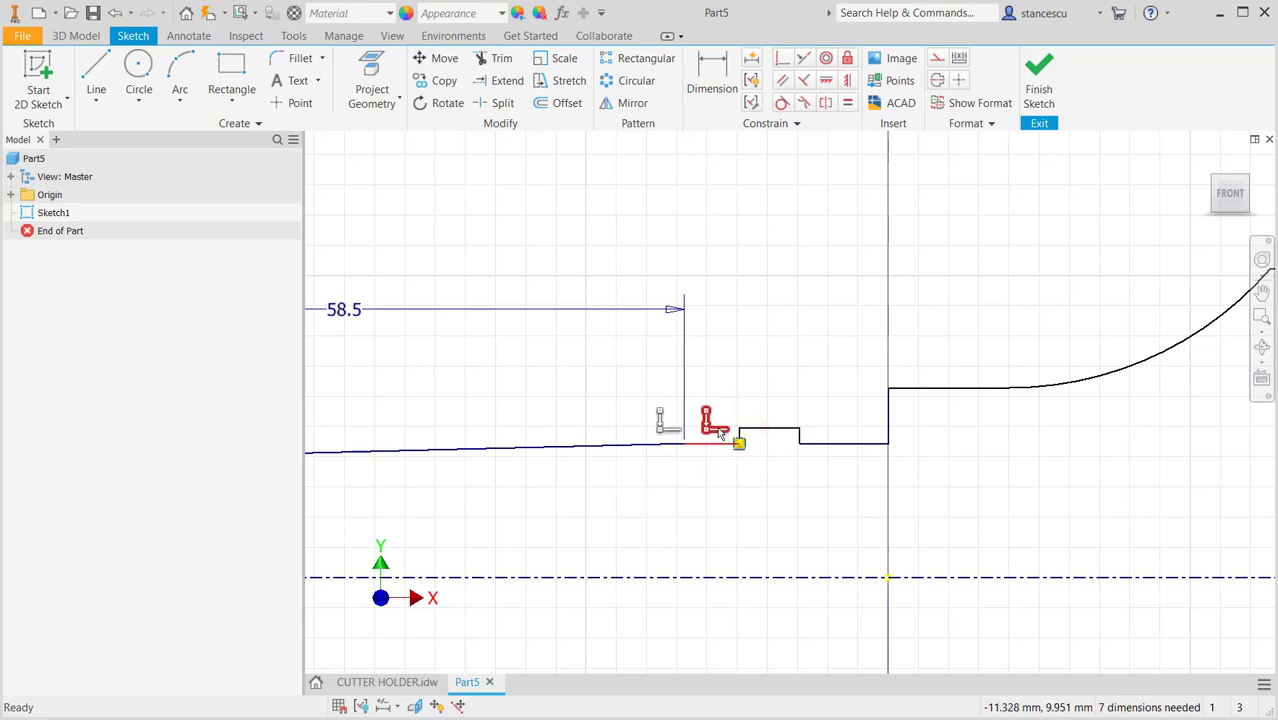
left_click(800, 444)
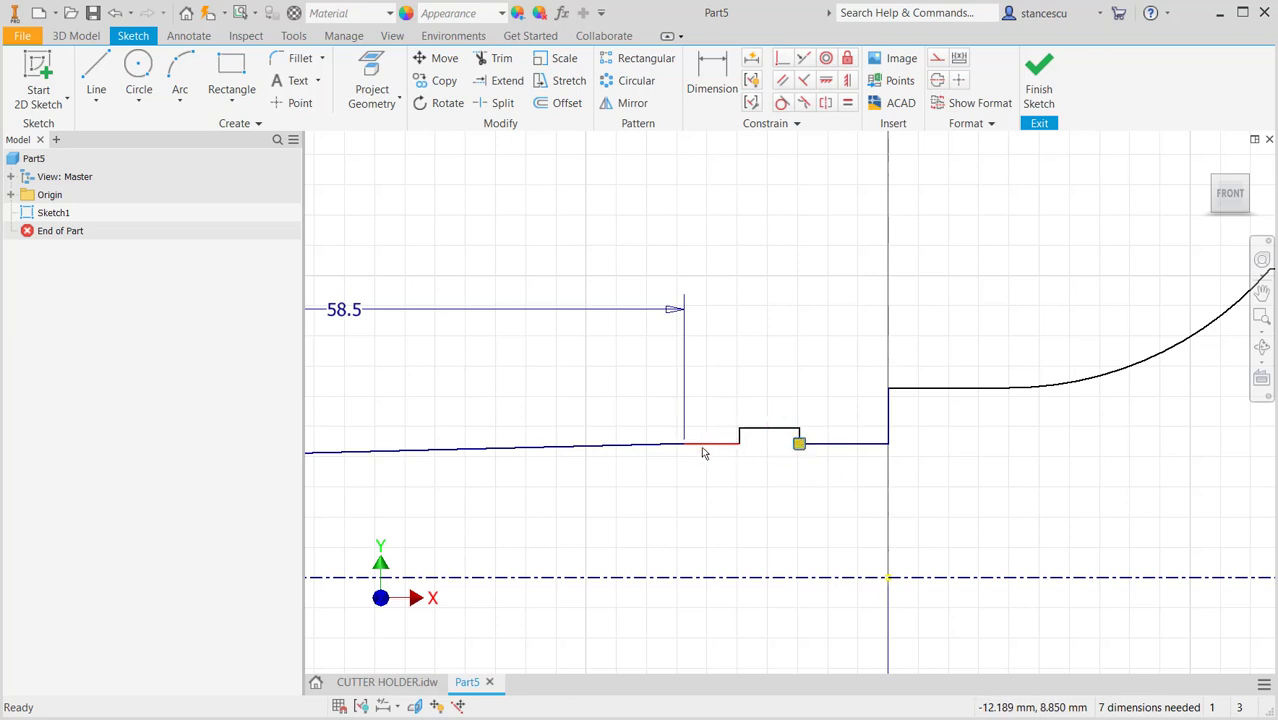
left_click(800, 445)
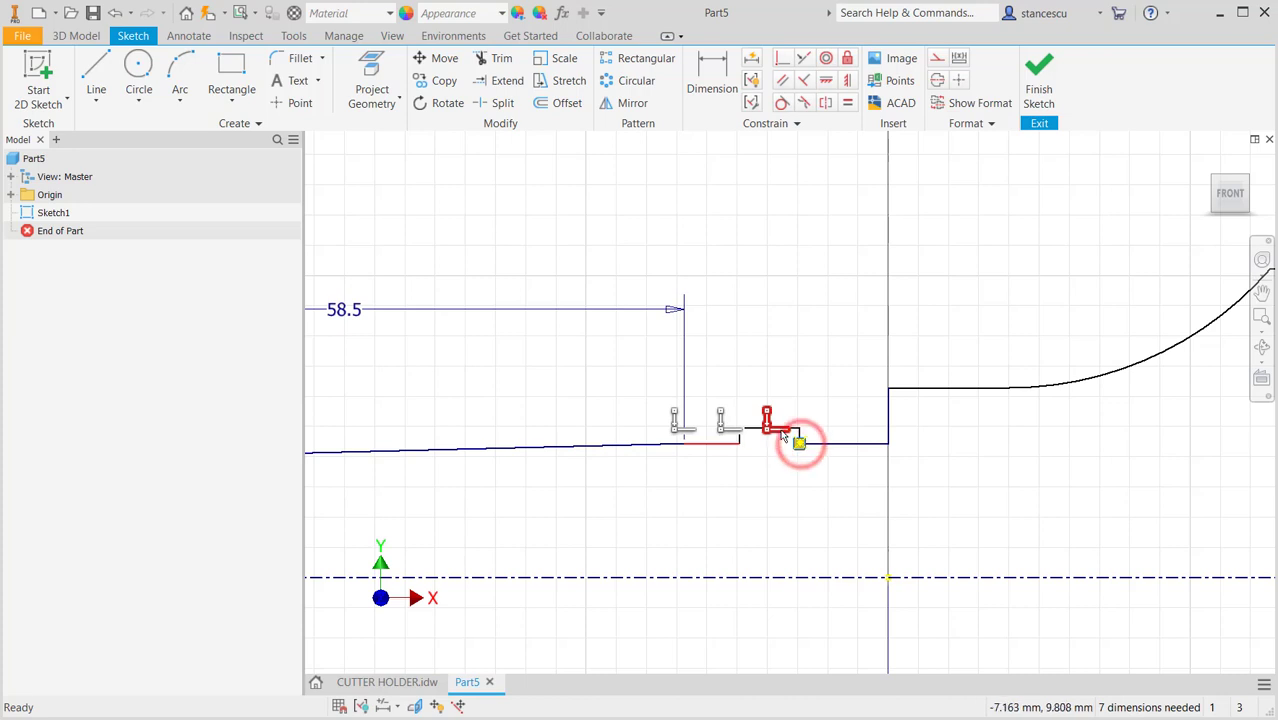
left_click(763, 430)
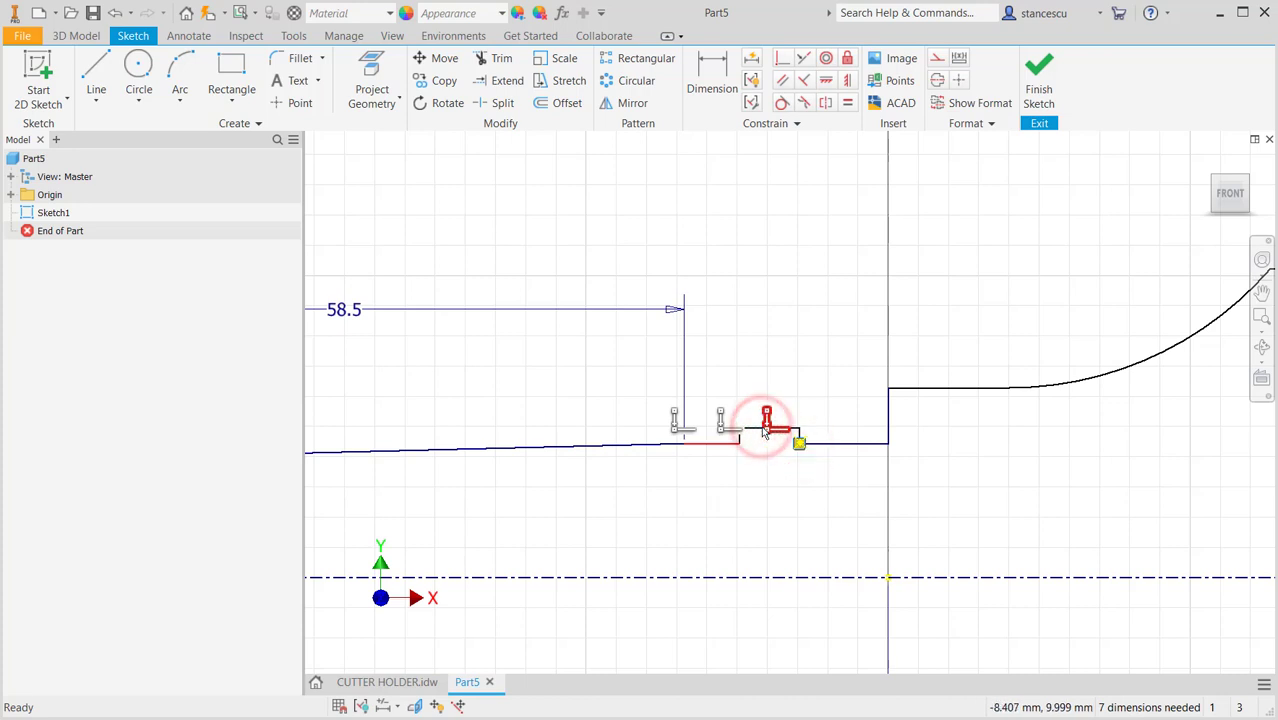
key("Delete")
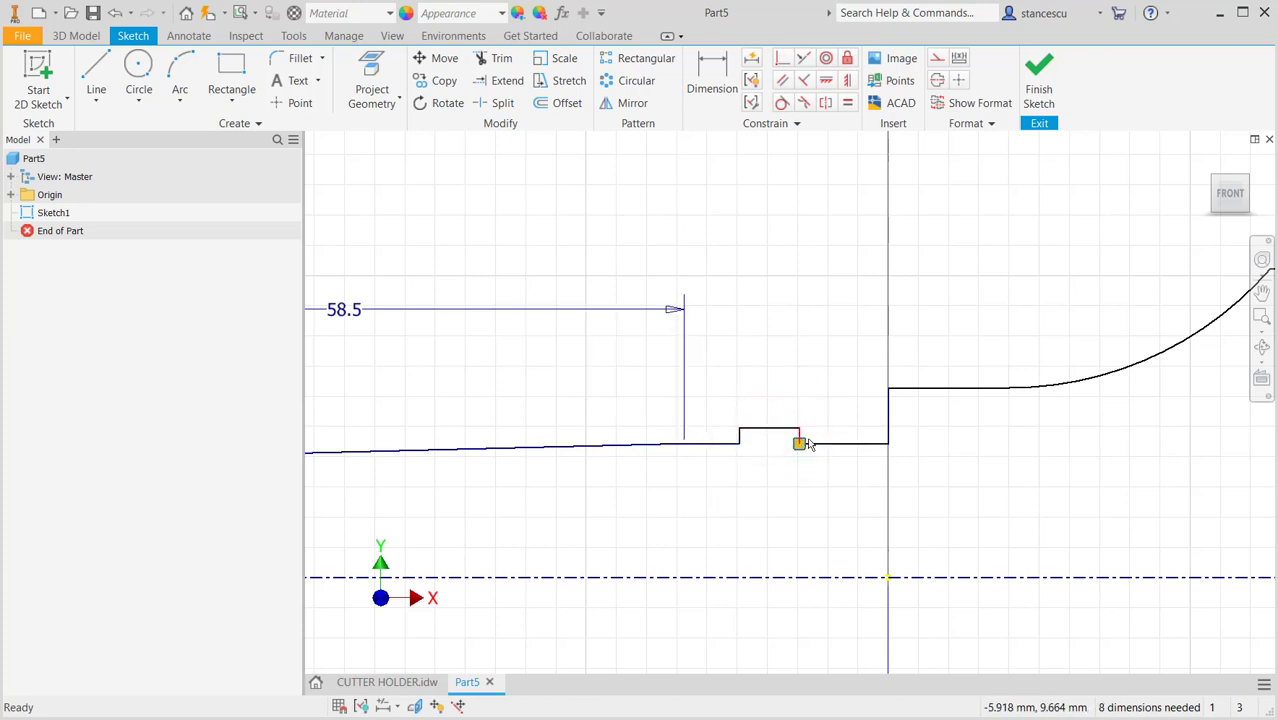
left_click(813, 479)
left_click_drag(836, 443, 840, 455)
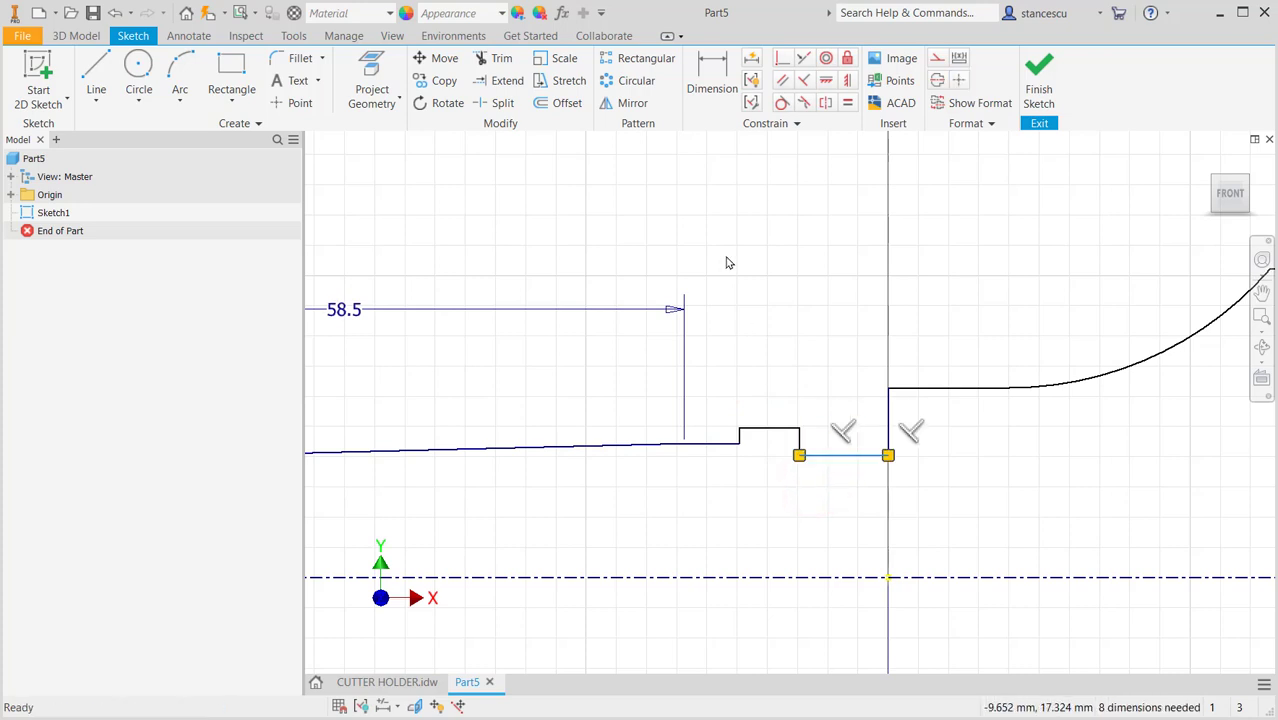
Dimension the neck line between the collar and the head as an 18 mm diameter about the centerline.
left_click(704, 72)
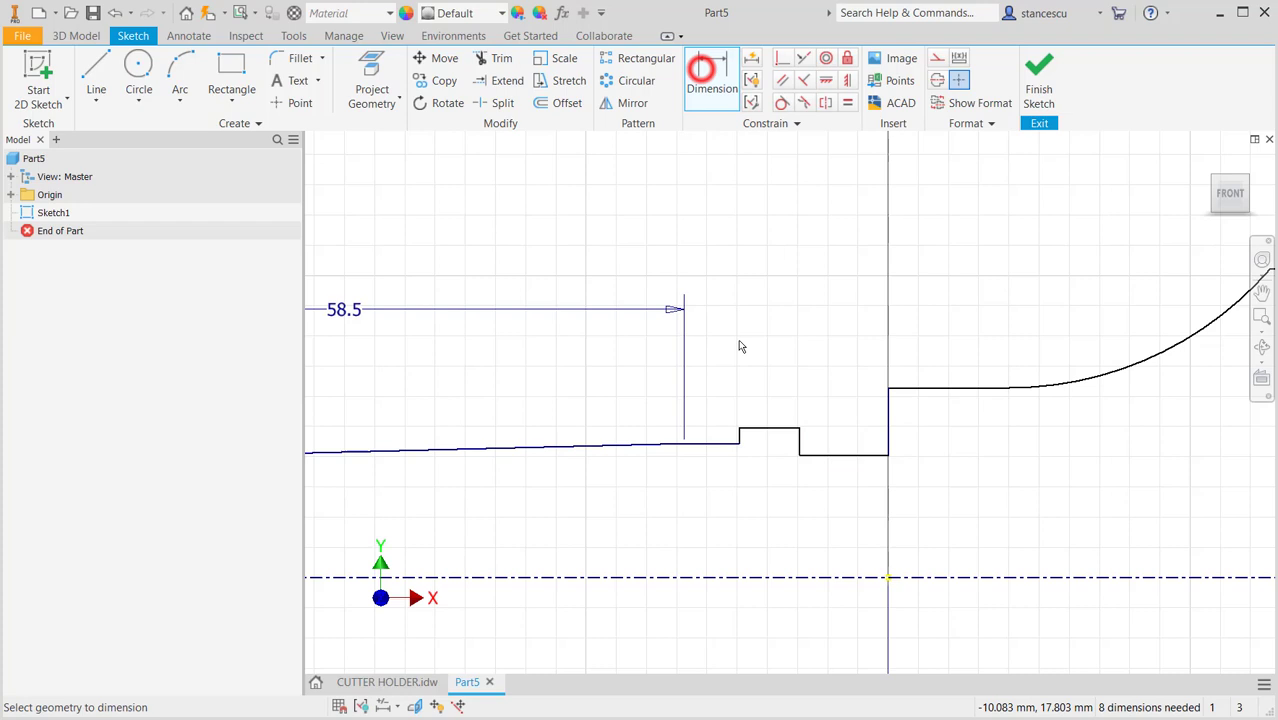
left_click(826, 452)
left_click(829, 577)
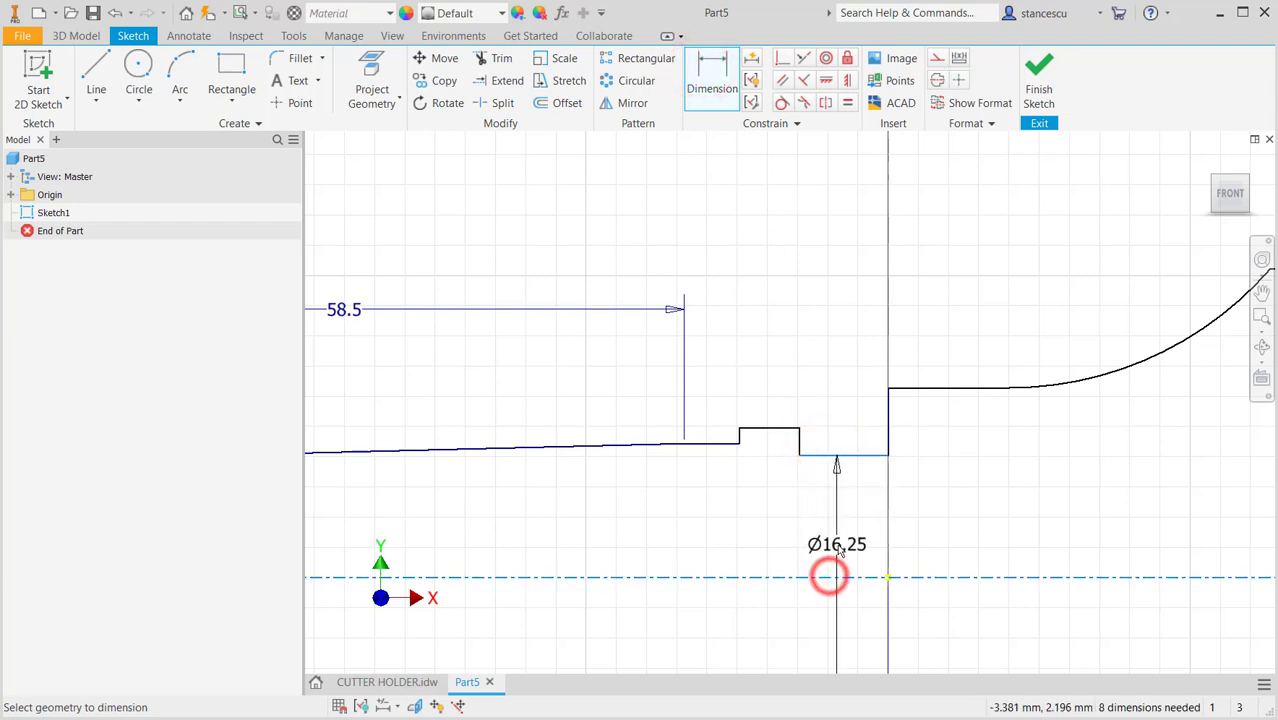
left_click(834, 547)
type("18")
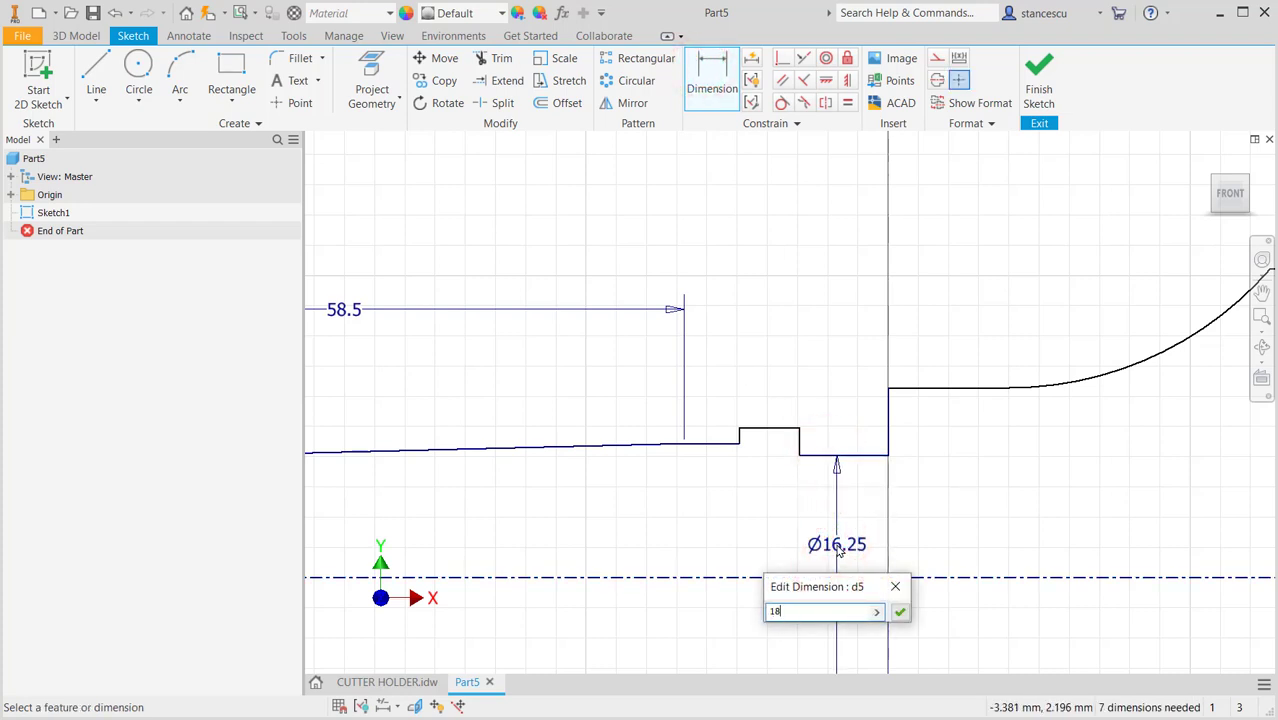
key("Return")
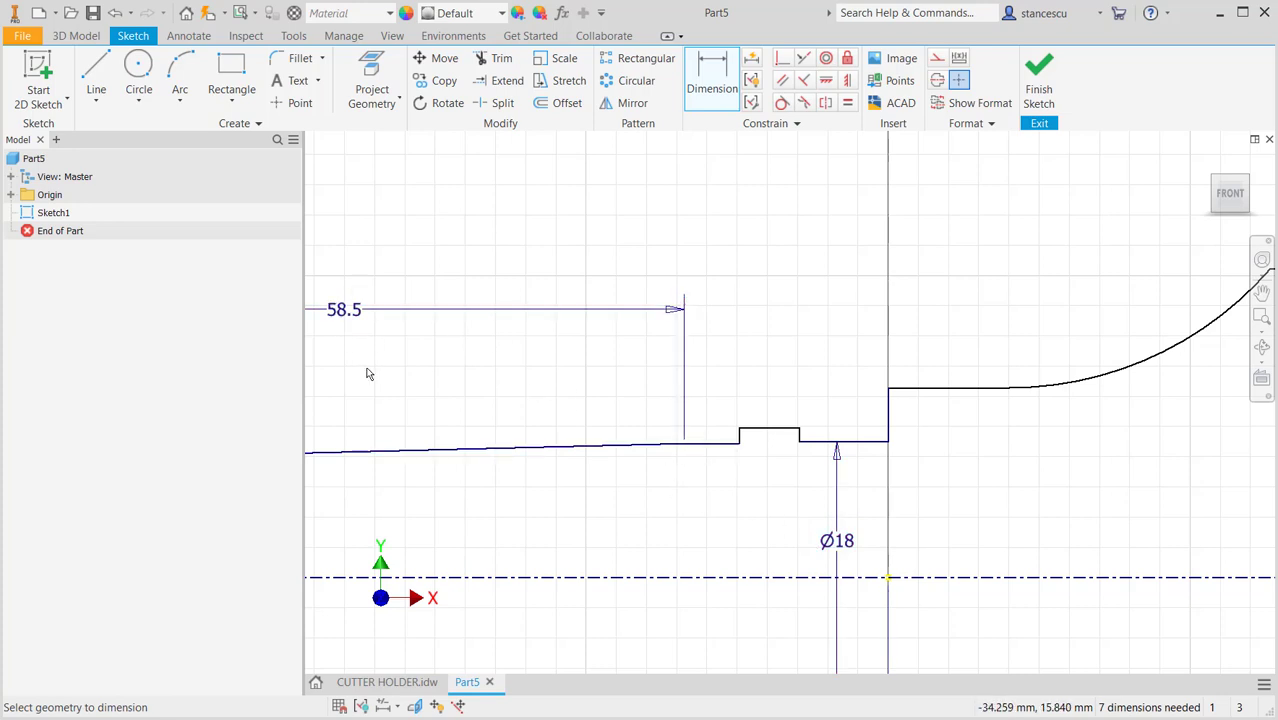
Dimension the collar's outer line as a 20 mm diameter about the centerline.
middle_click_drag(467, 418, 673, 411)
scroll(636, 420, "down", 2)
middle_click_drag(457, 422, 583, 415)
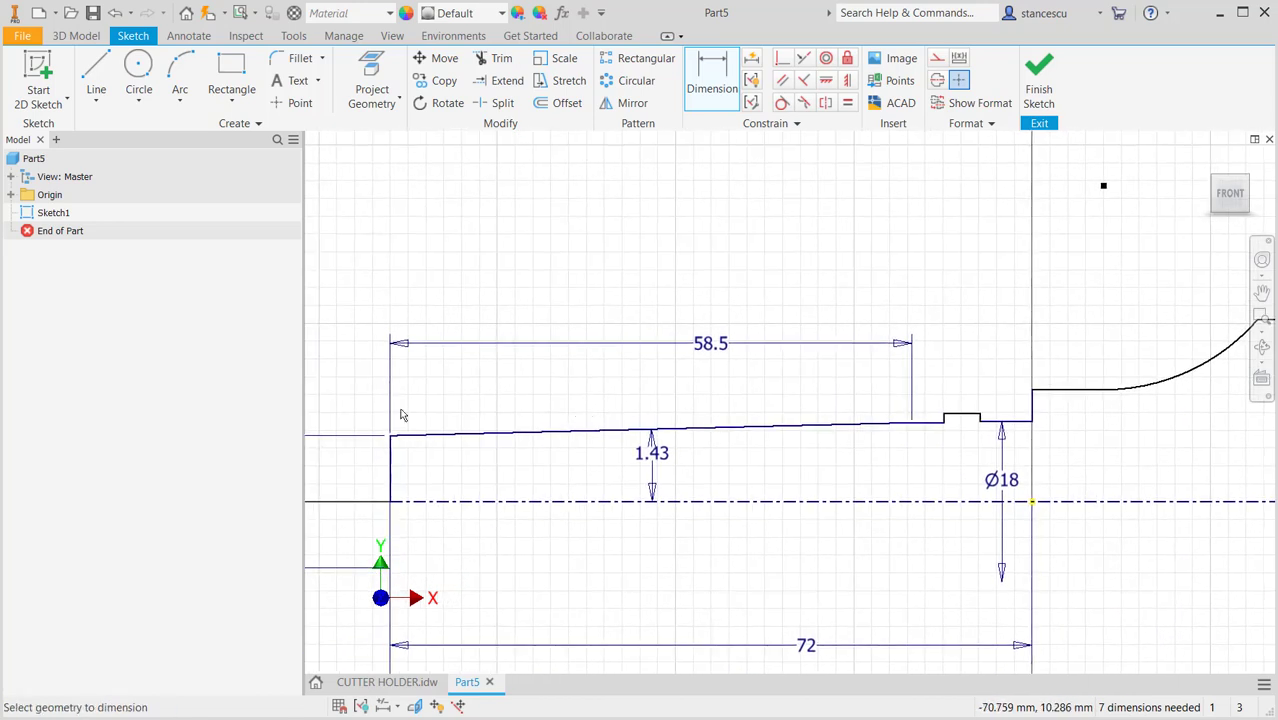
left_click(965, 416)
left_click(953, 502)
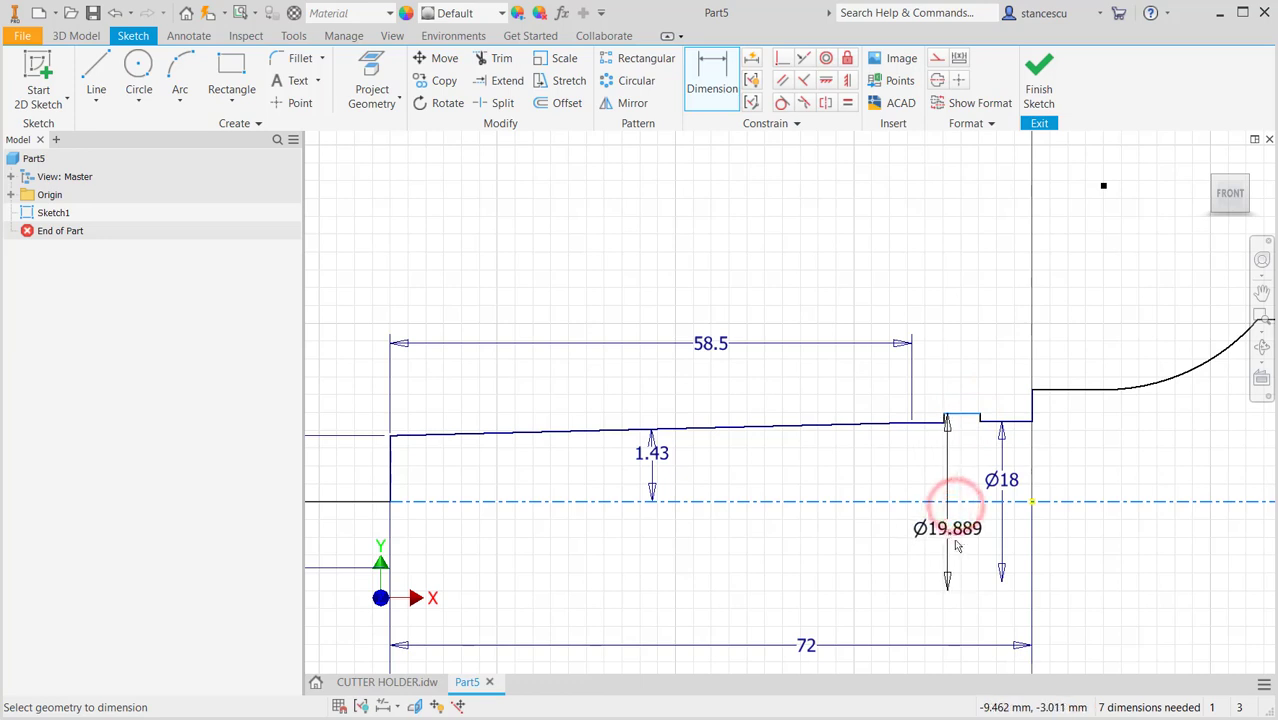
left_click(957, 545)
type("20")
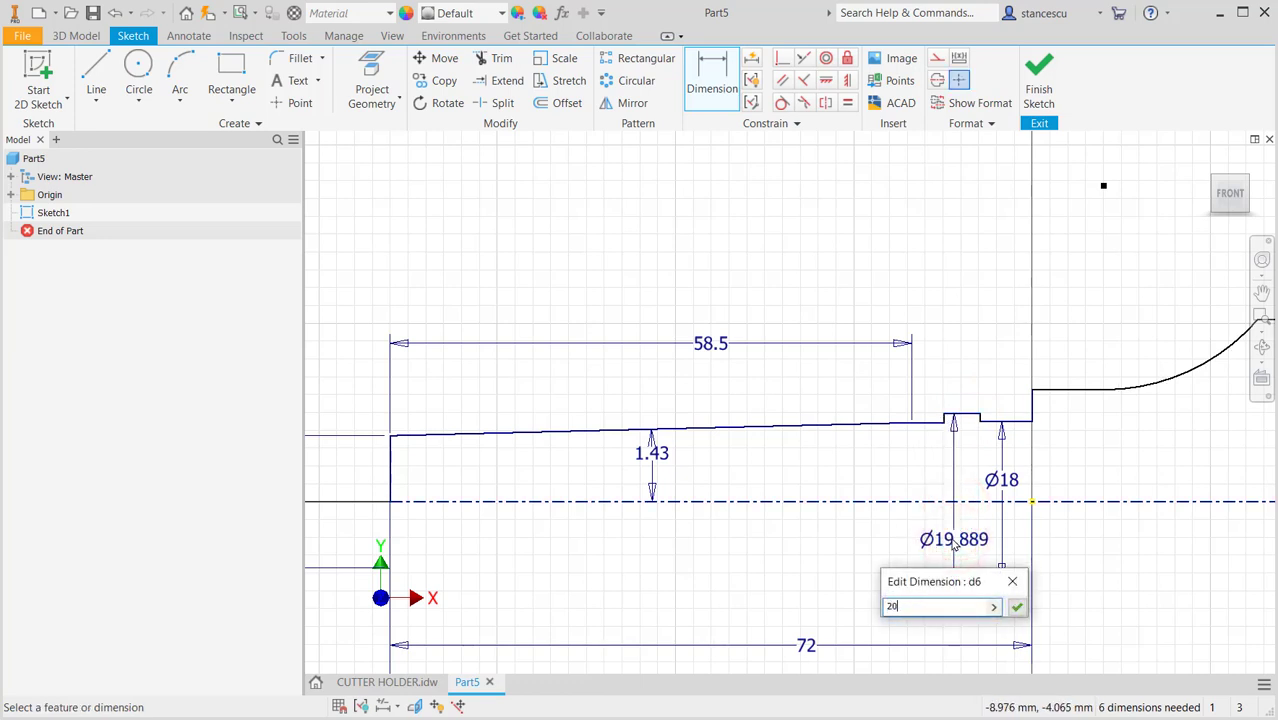
key("Return")
Dimension the width of the collar's outer line as 7 mm.
middle_click_drag(838, 545, 763, 551)
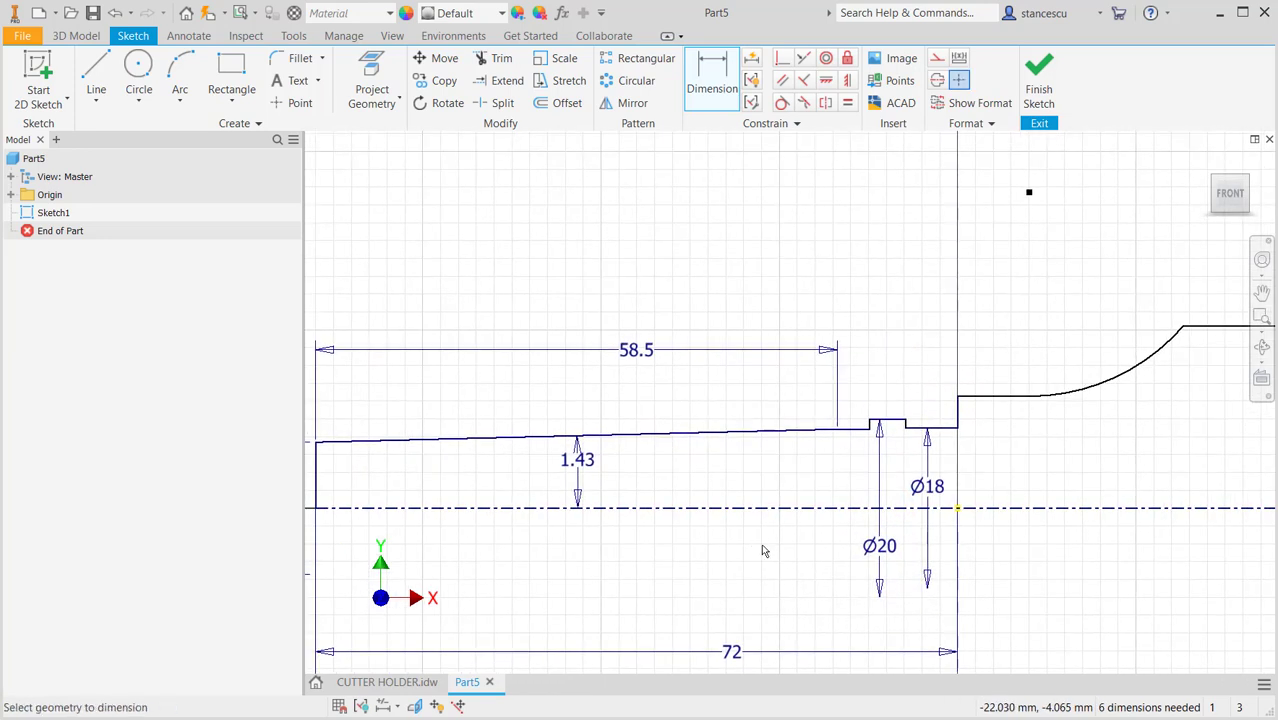
left_click(890, 421)
left_click(889, 378)
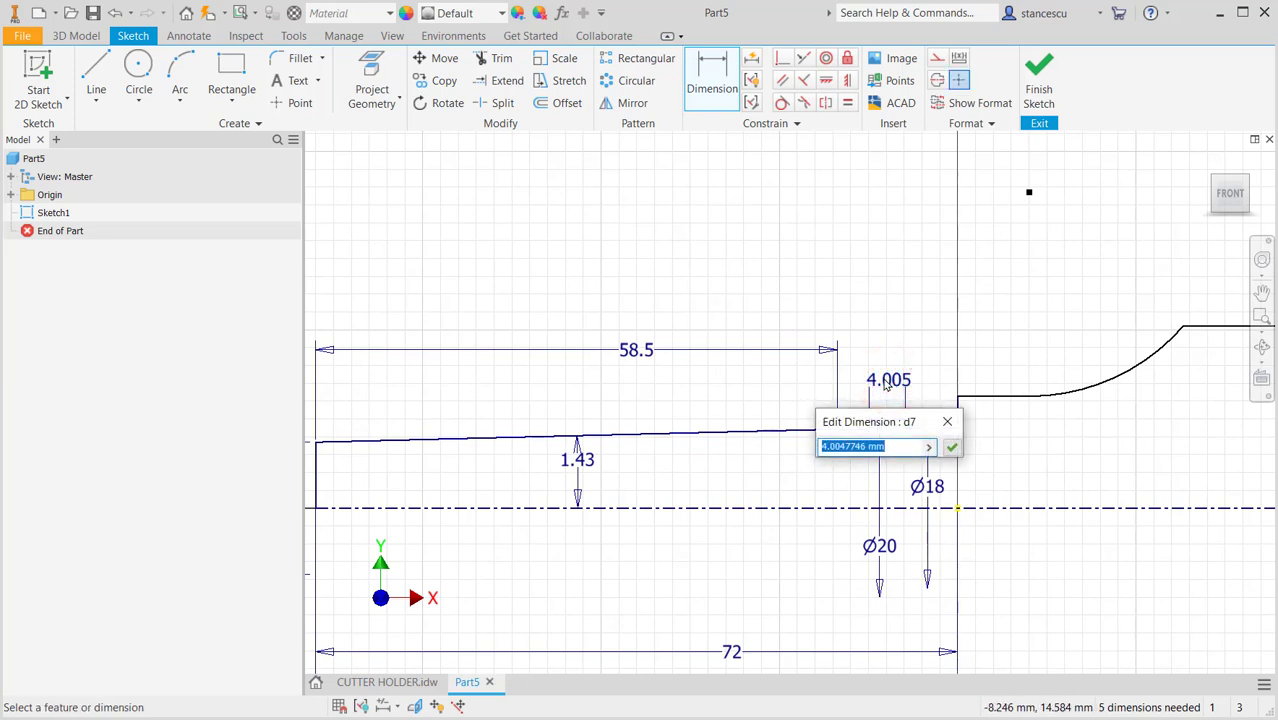
type("7")
key("Return")
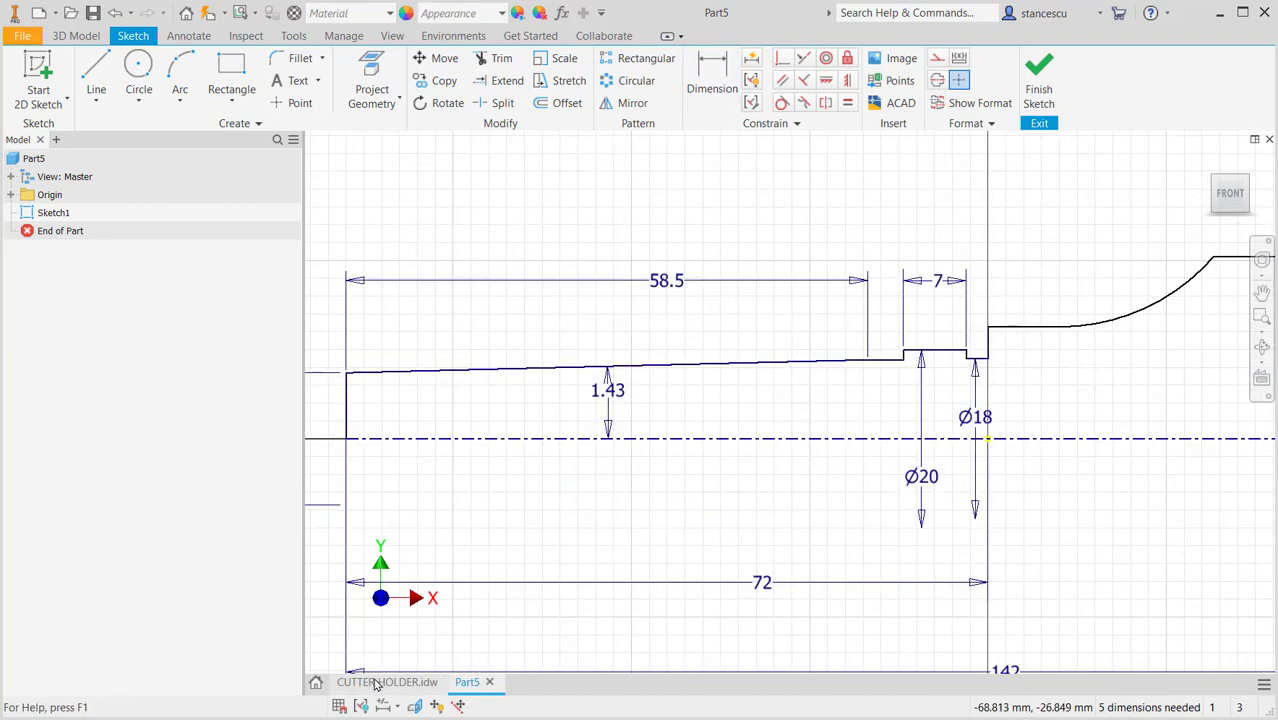
Check the collar area in the CUTTER HOLDER.idw drawing and dimension Part5's short horizontal line between taper and collar as 2.4 mm.
left_click(376, 680)
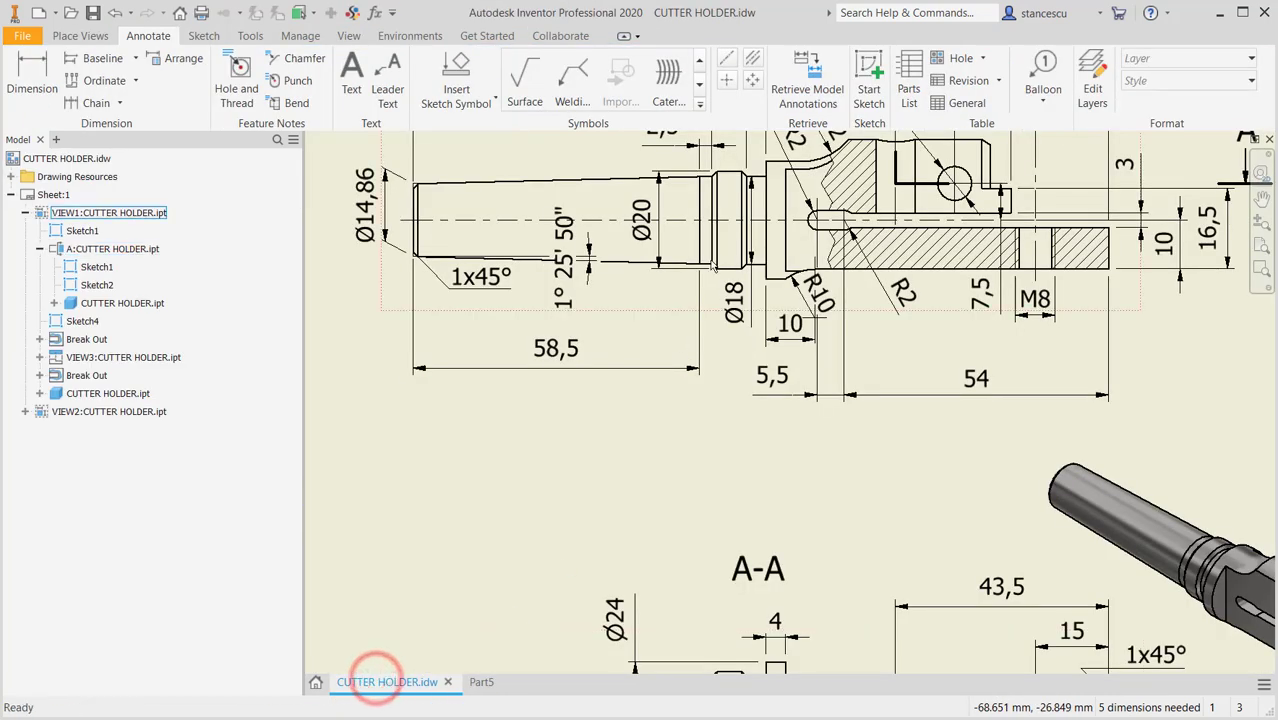
middle_click_drag(706, 203, 713, 289)
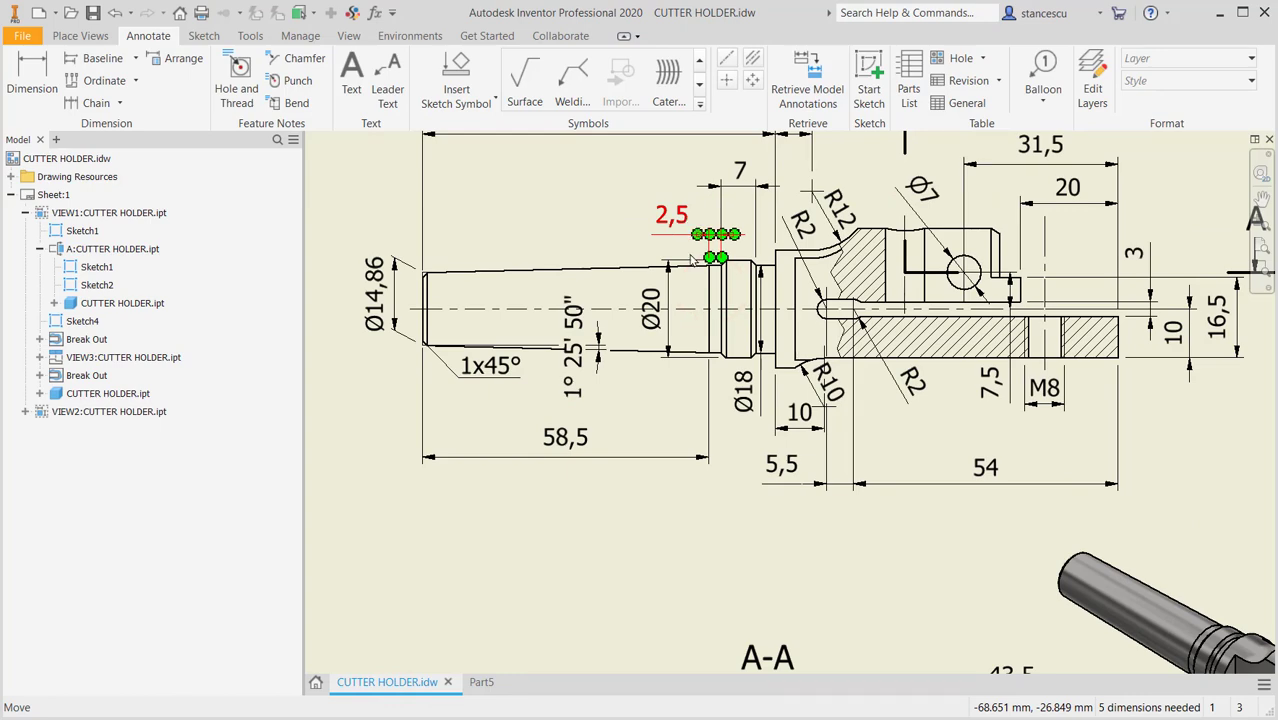
scroll(775, 265, "up", 3)
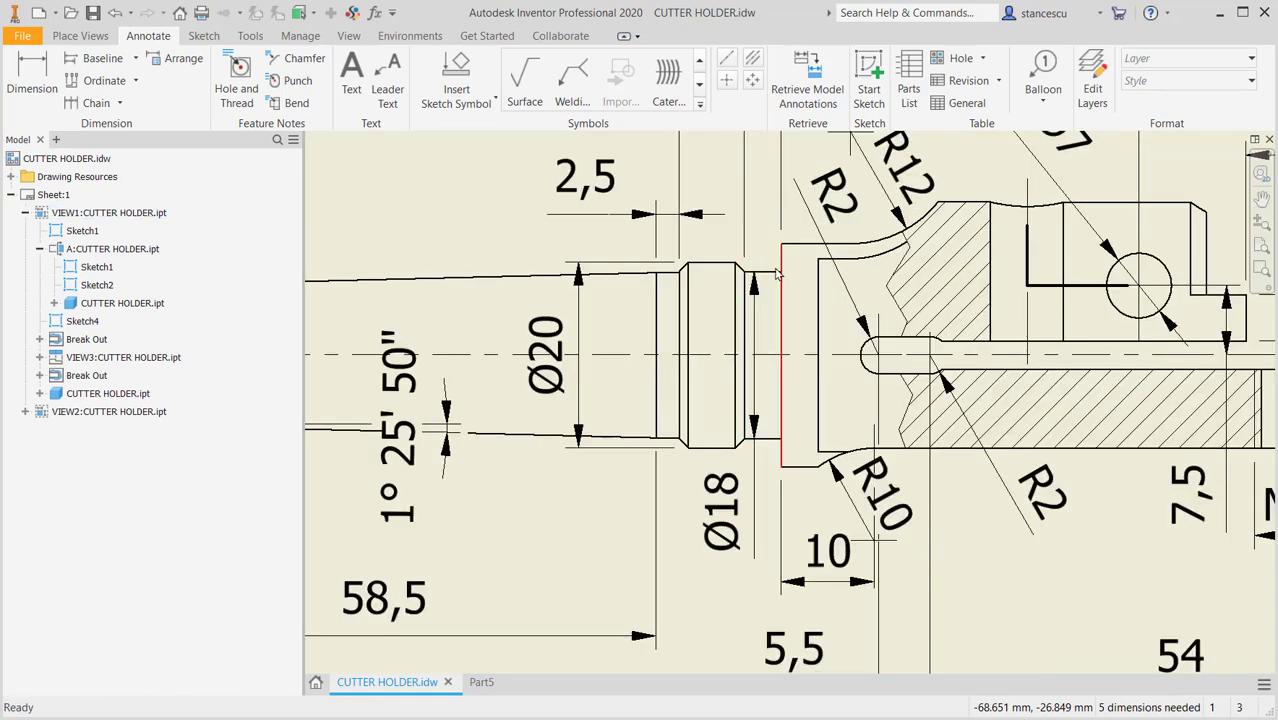
left_click(644, 220)
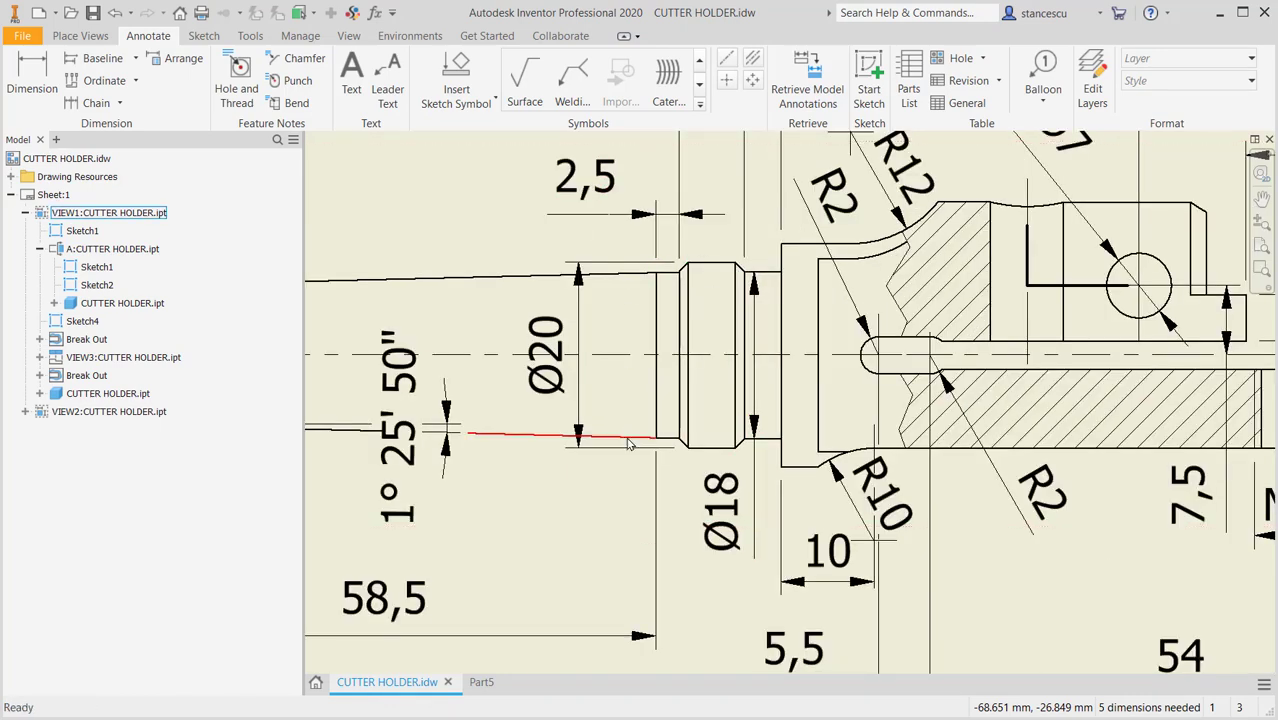
left_click(486, 681)
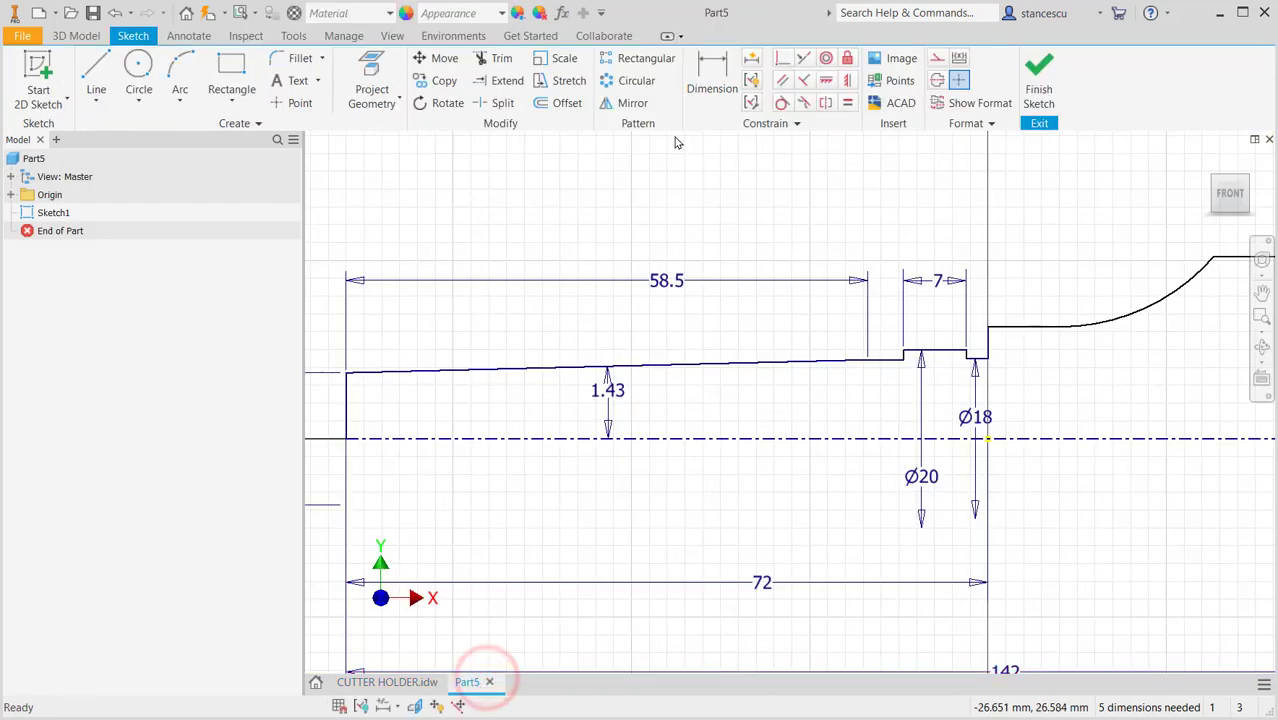
left_click(712, 72)
left_click(882, 362)
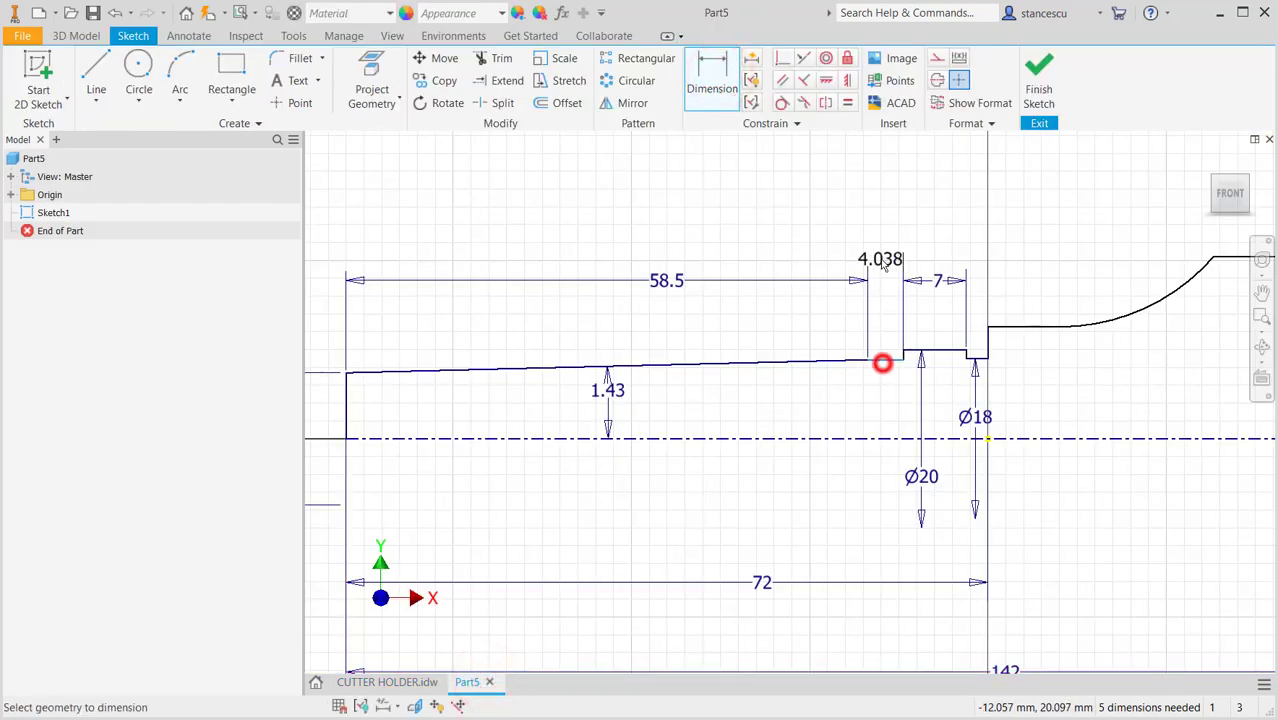
left_click(874, 238)
type("2.4")
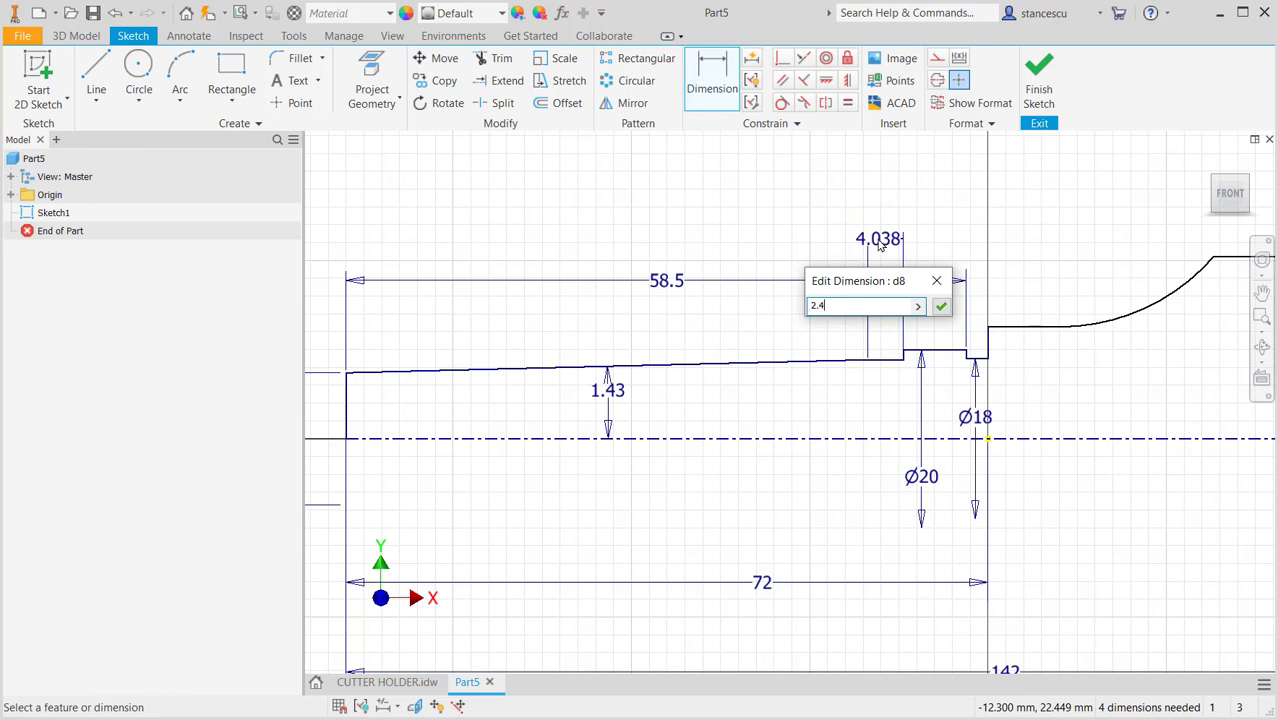
key("Return")
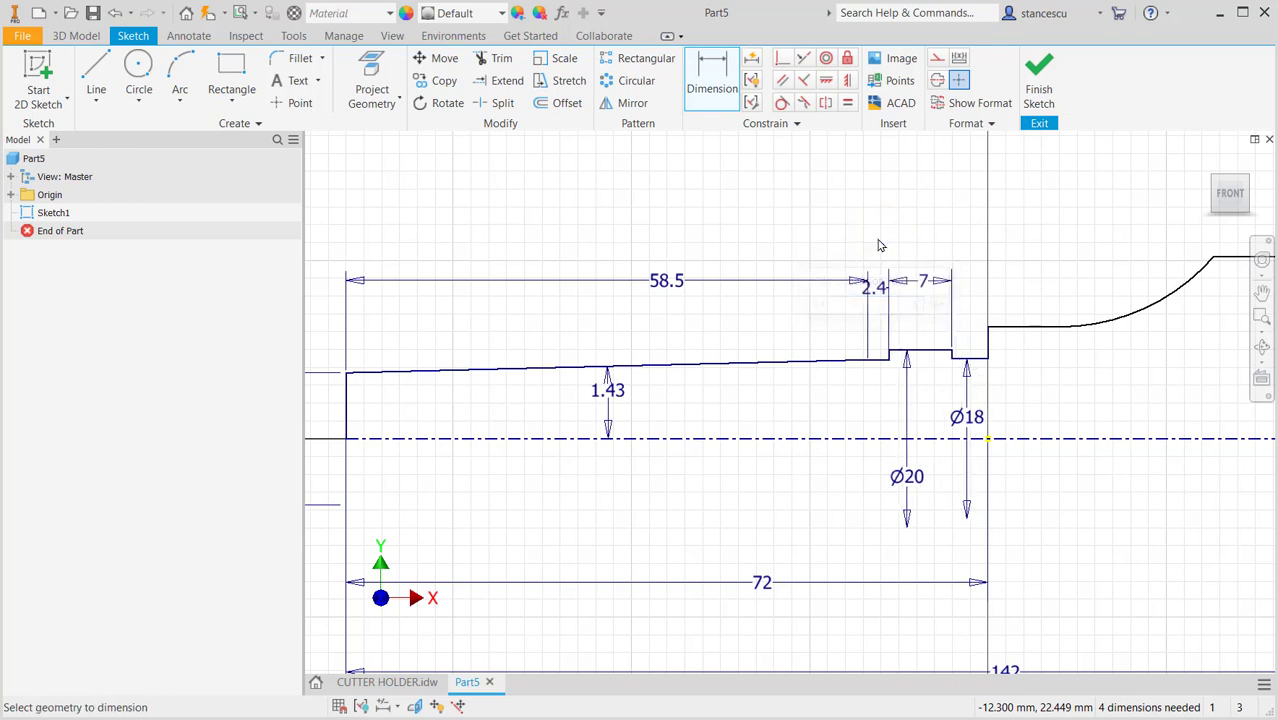
Examine the head's flange diameter and arc dimensions in the front view and section A-A of the CUTTER HOLDER.idw drawing.
mouse_move(839, 420)
middle_mouse_down()
mouse_move(759, 417)
mouse_move(551, 448)
middle_mouse_up()
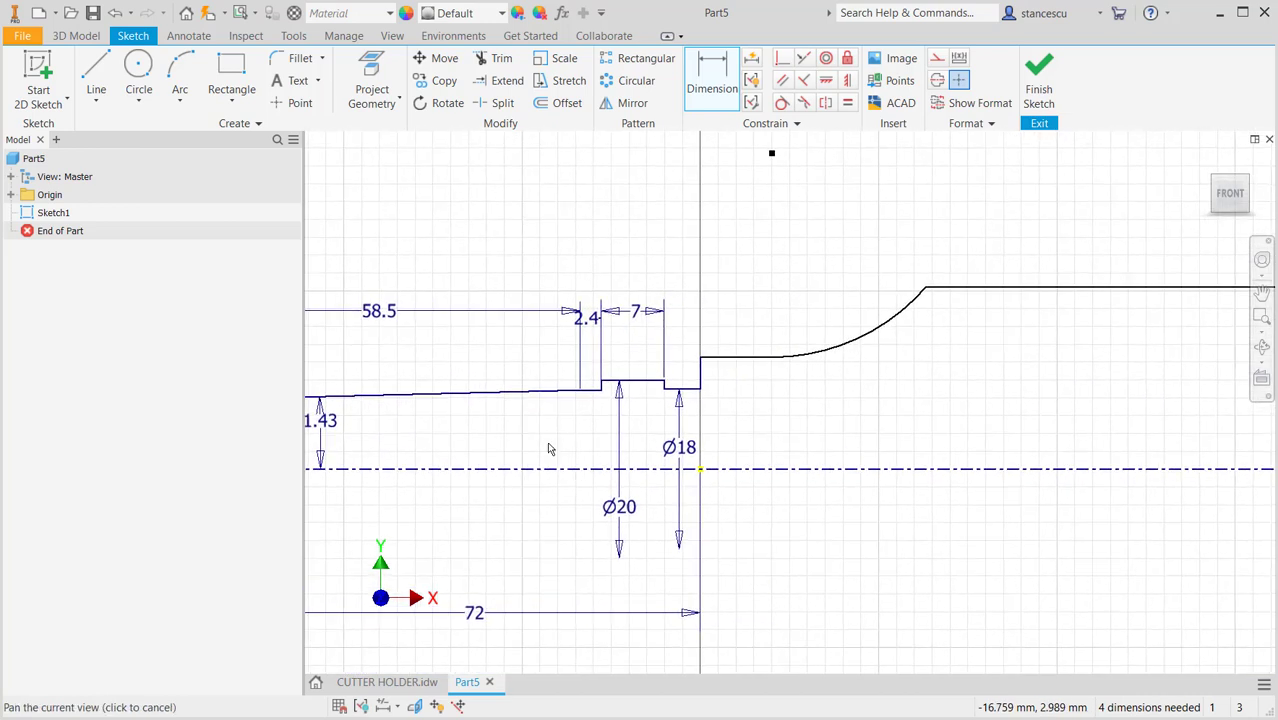
left_click(418, 681)
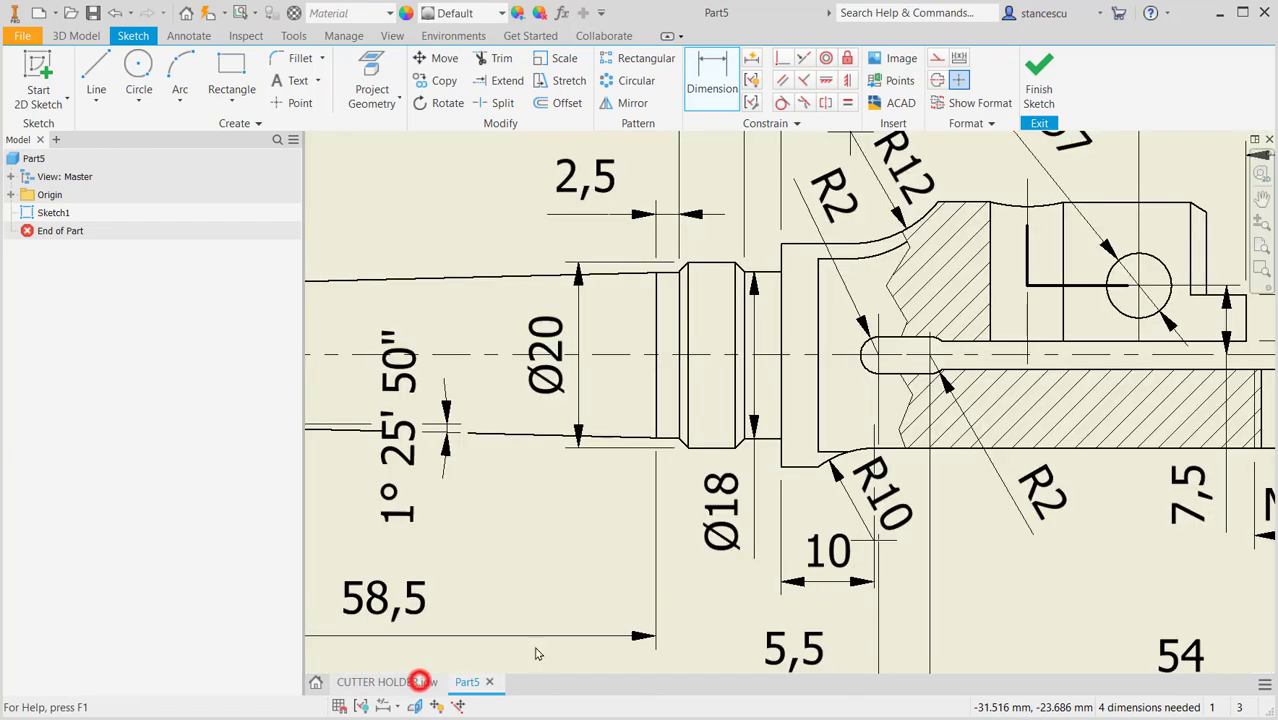
middle_click_drag(831, 402, 818, 541)
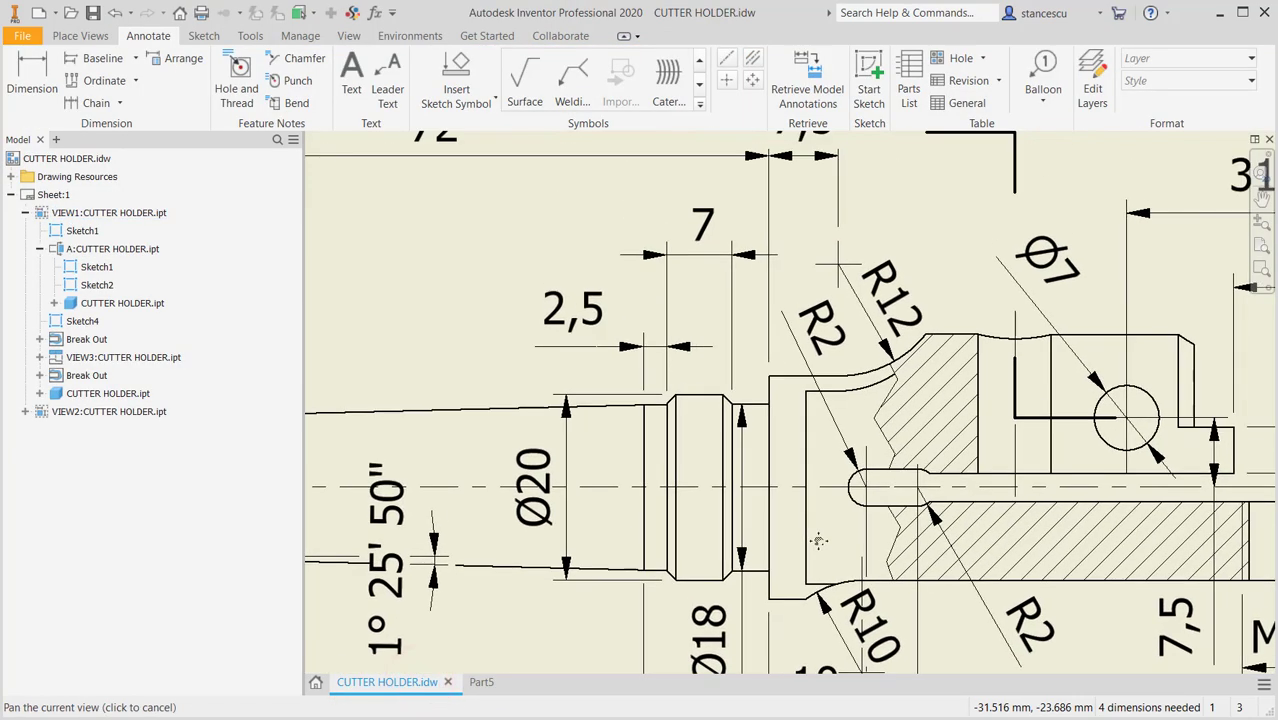
left_click(787, 382)
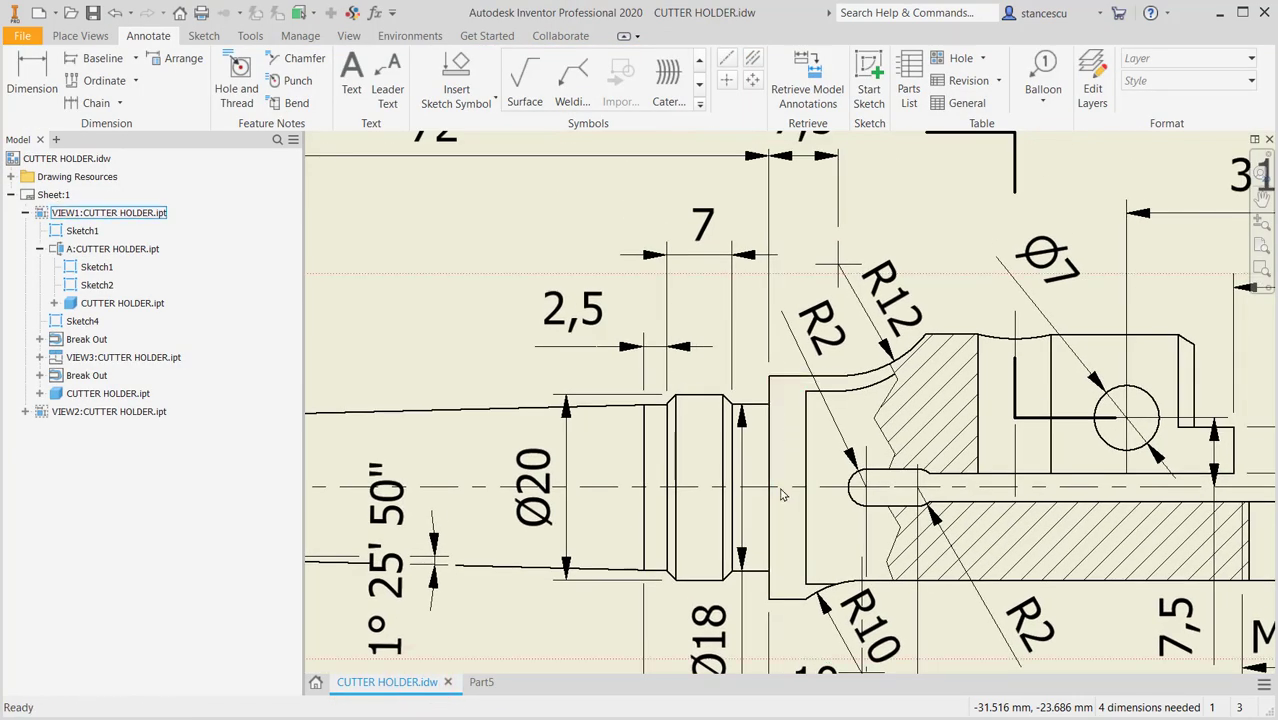
mouse_move(784, 518)
middle_mouse_down()
mouse_move(827, 445)
mouse_move(827, 200)
middle_mouse_up()
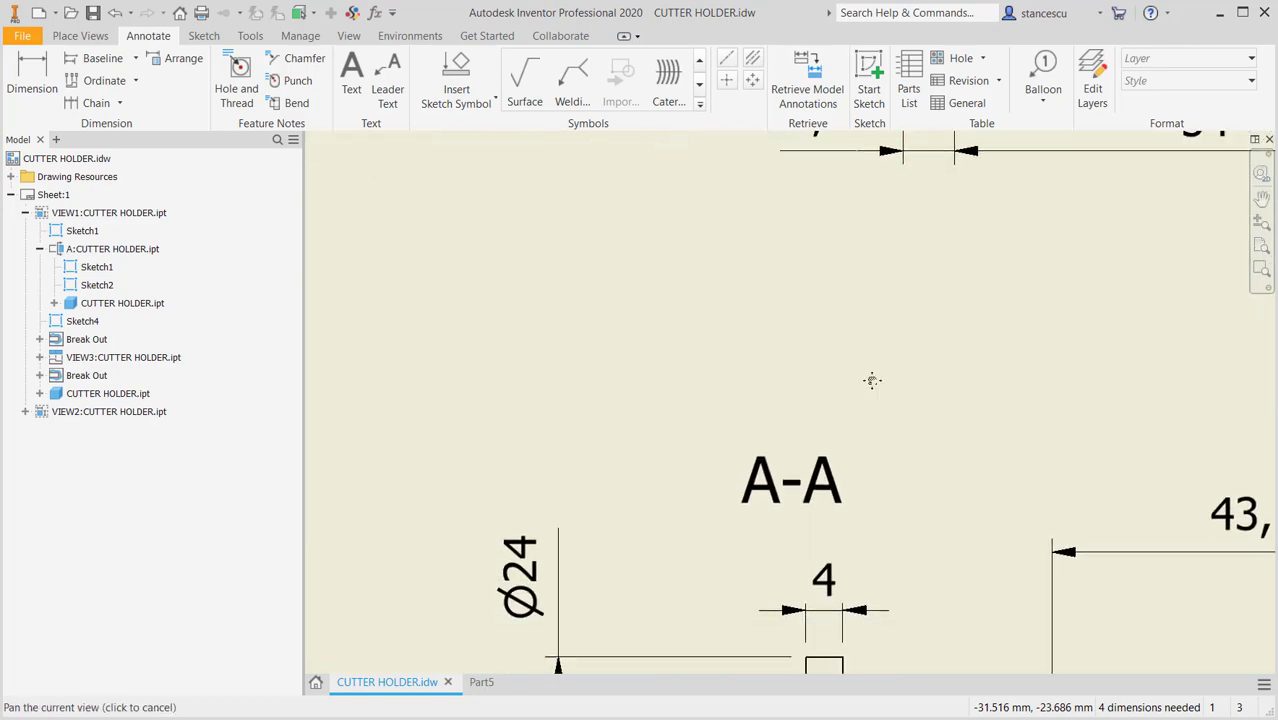
middle_click_drag(870, 377, 892, 173)
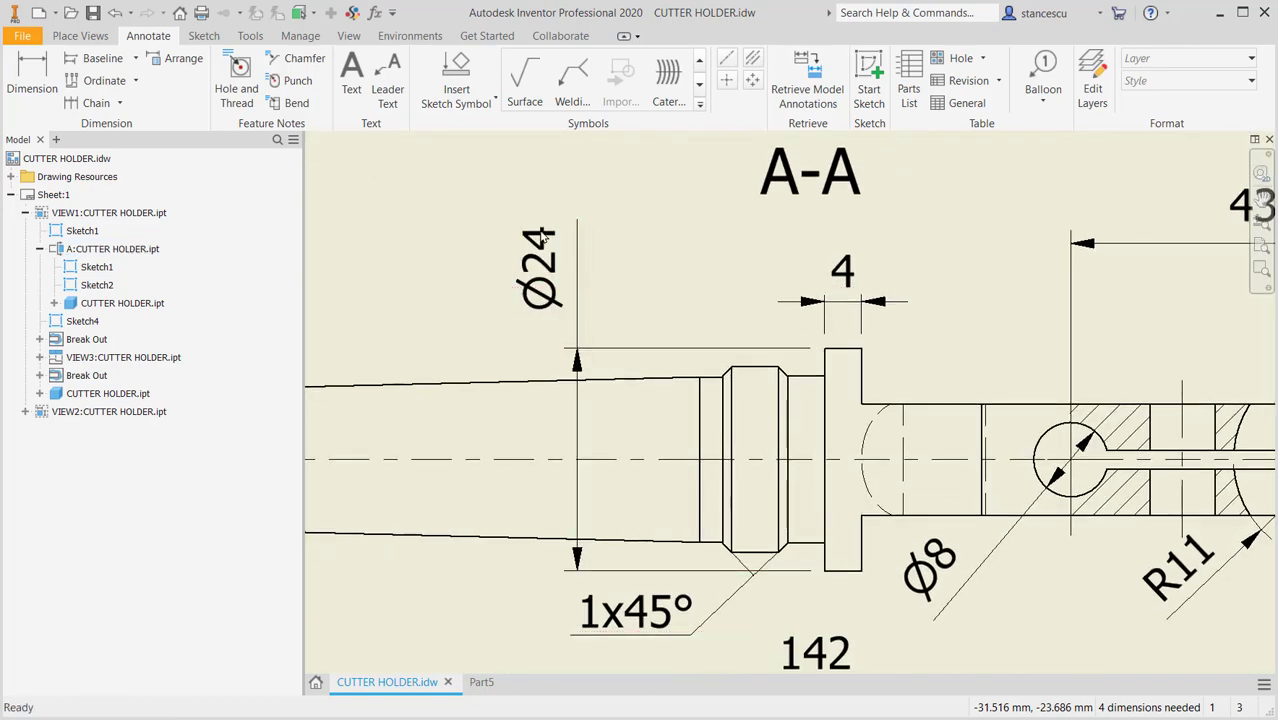
middle_click_drag(902, 322, 864, 712)
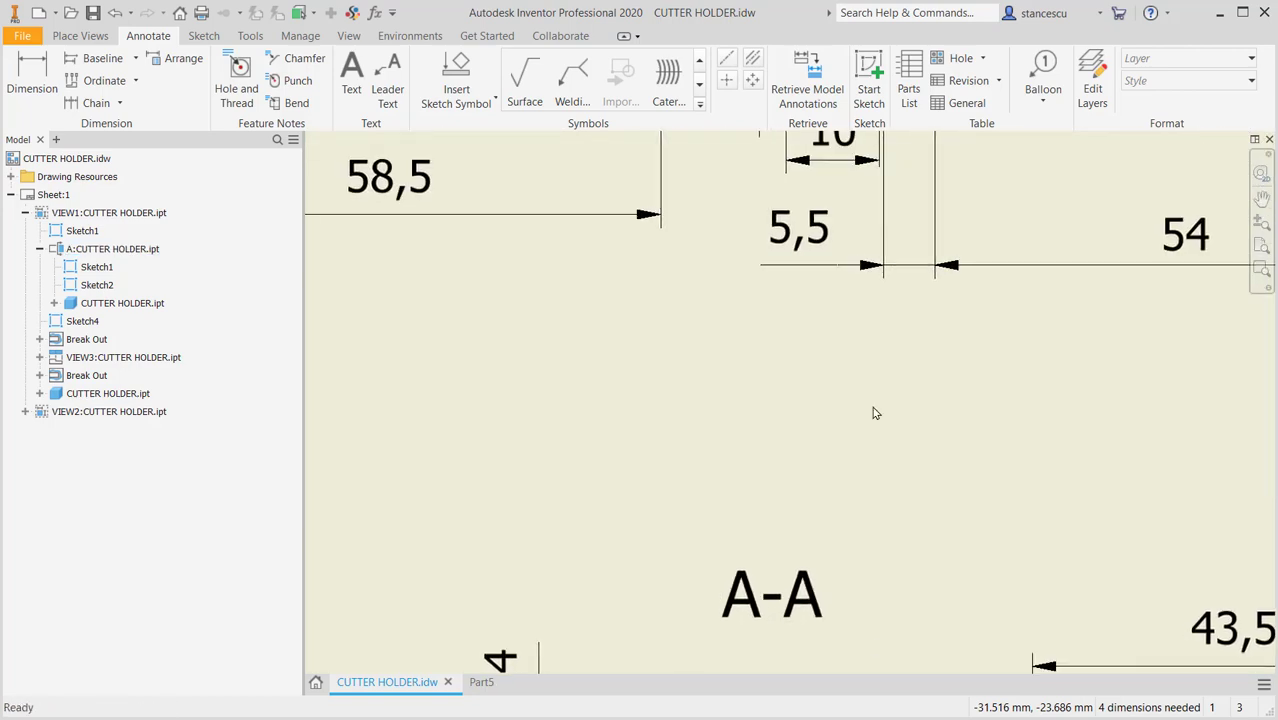
middle_click_drag(872, 372, 878, 714)
middle_click_drag(882, 312, 900, 462)
middle_click_drag(850, 165, 872, 231)
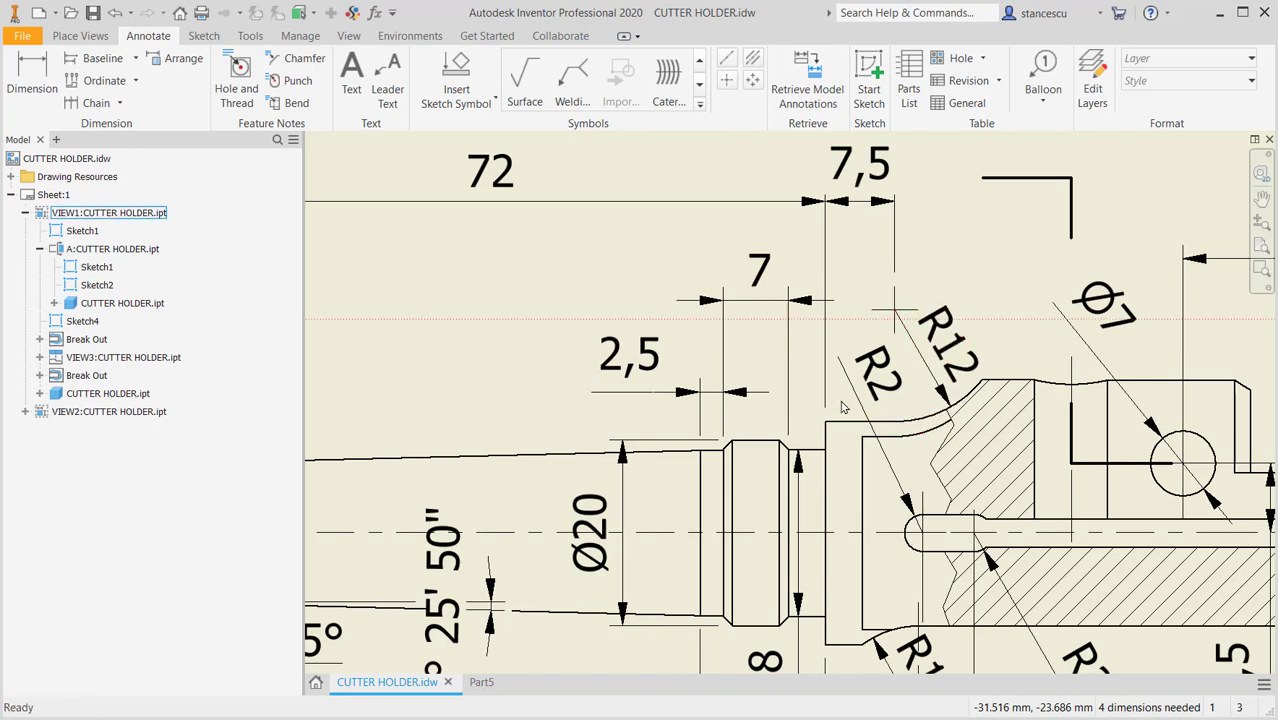
Return to Part5 and dimension the head's lower horizontal line before the arc as a 24 mm diameter about the centerline.
left_click(482, 681)
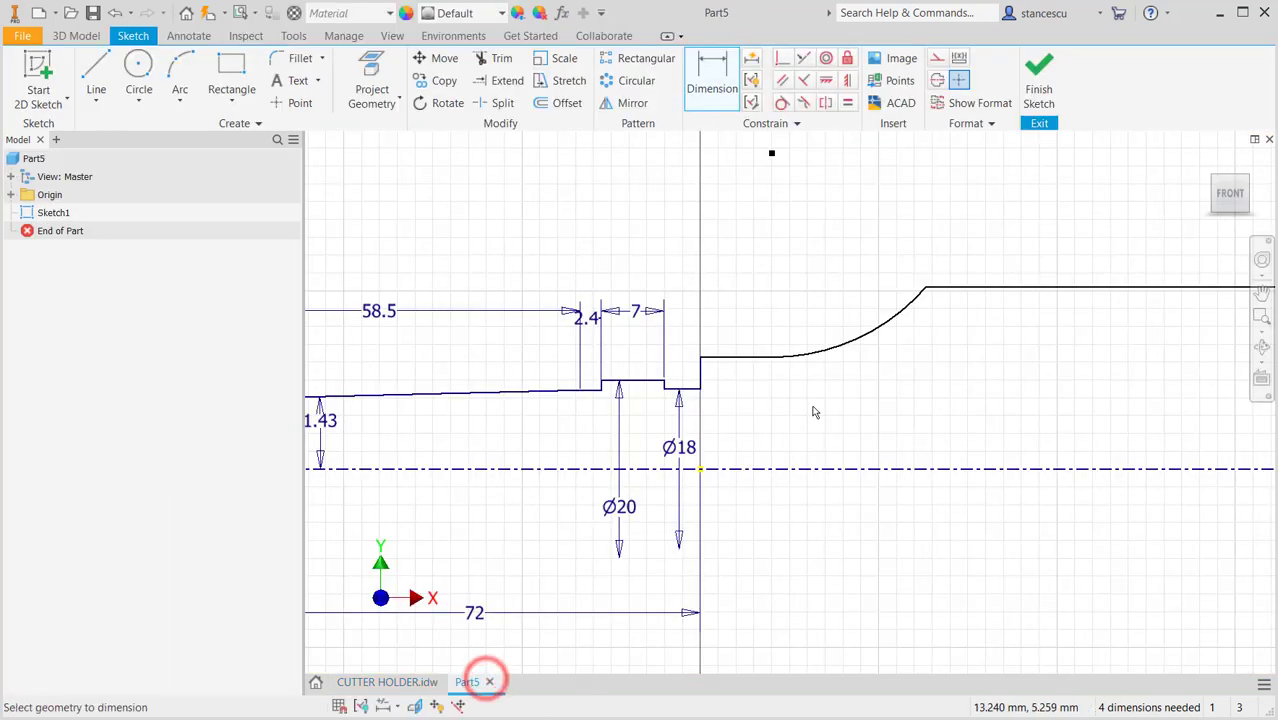
left_click(714, 73)
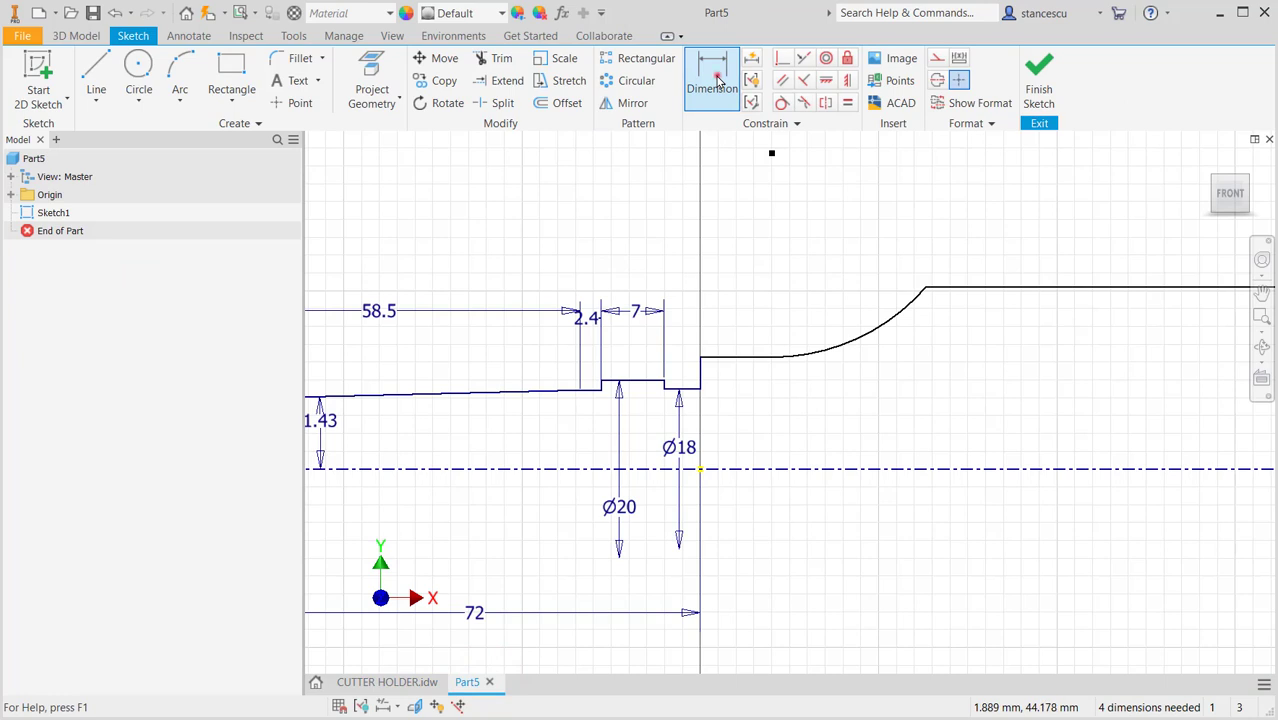
left_click(711, 357)
left_click(720, 471)
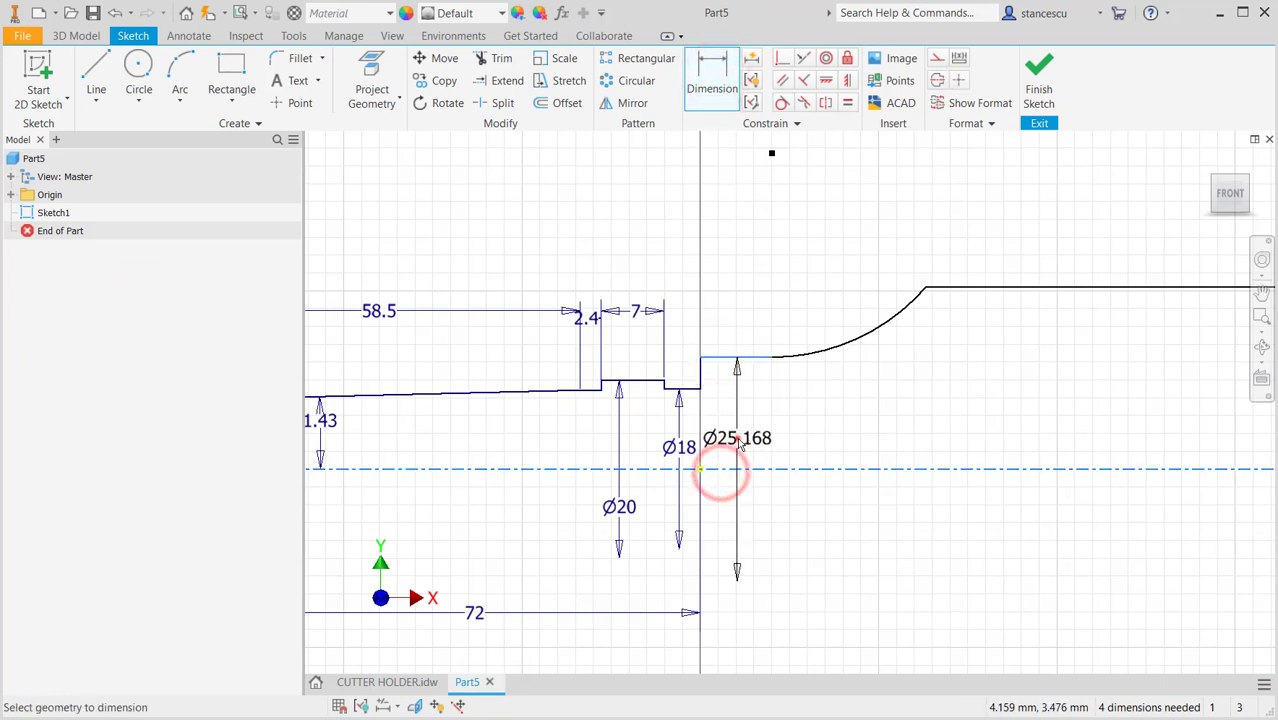
left_click(739, 441)
type("2")
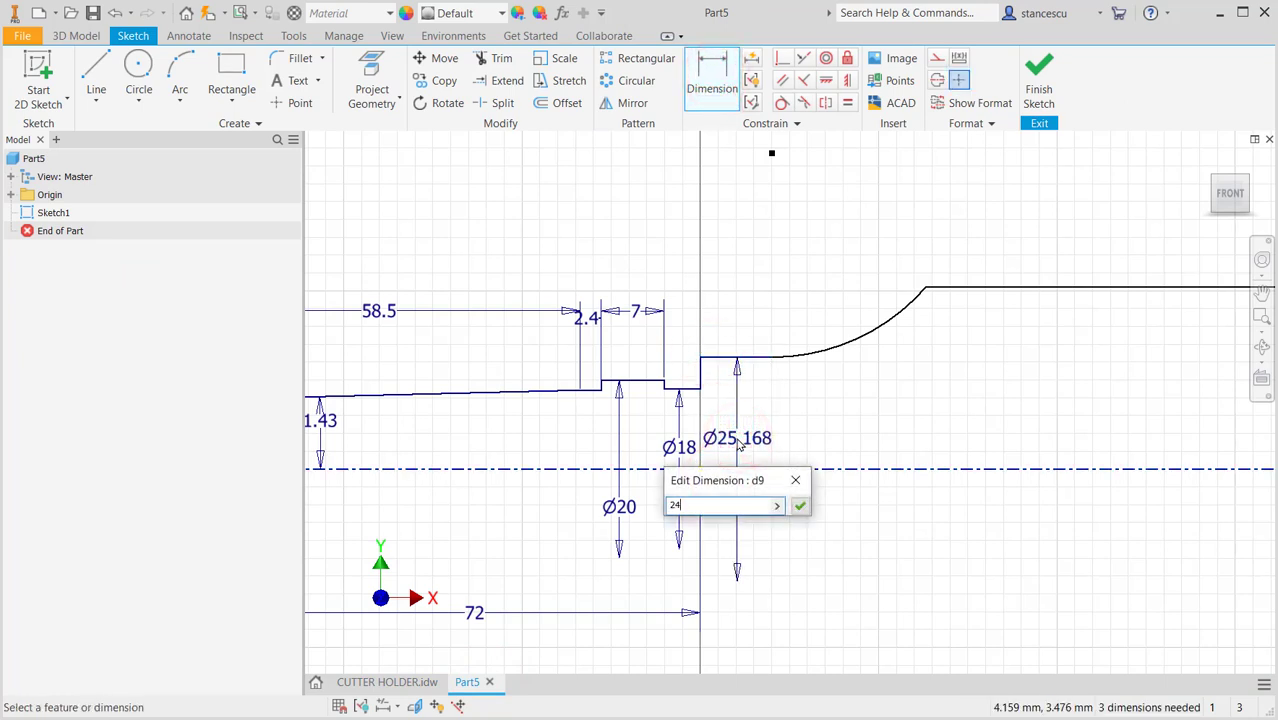
type("4")
key("Return")
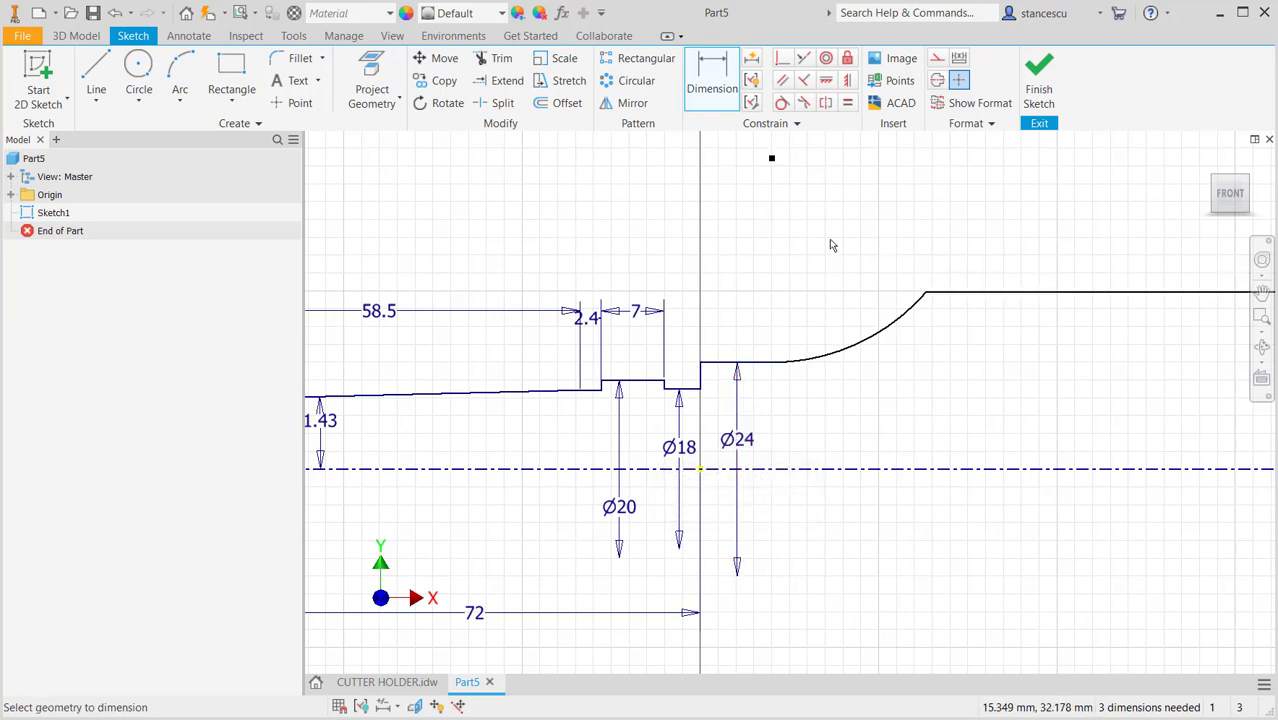
Dimension the arc's center point 10 mm horizontally from the head's short vertical line beside the neck.
left_click(771, 158)
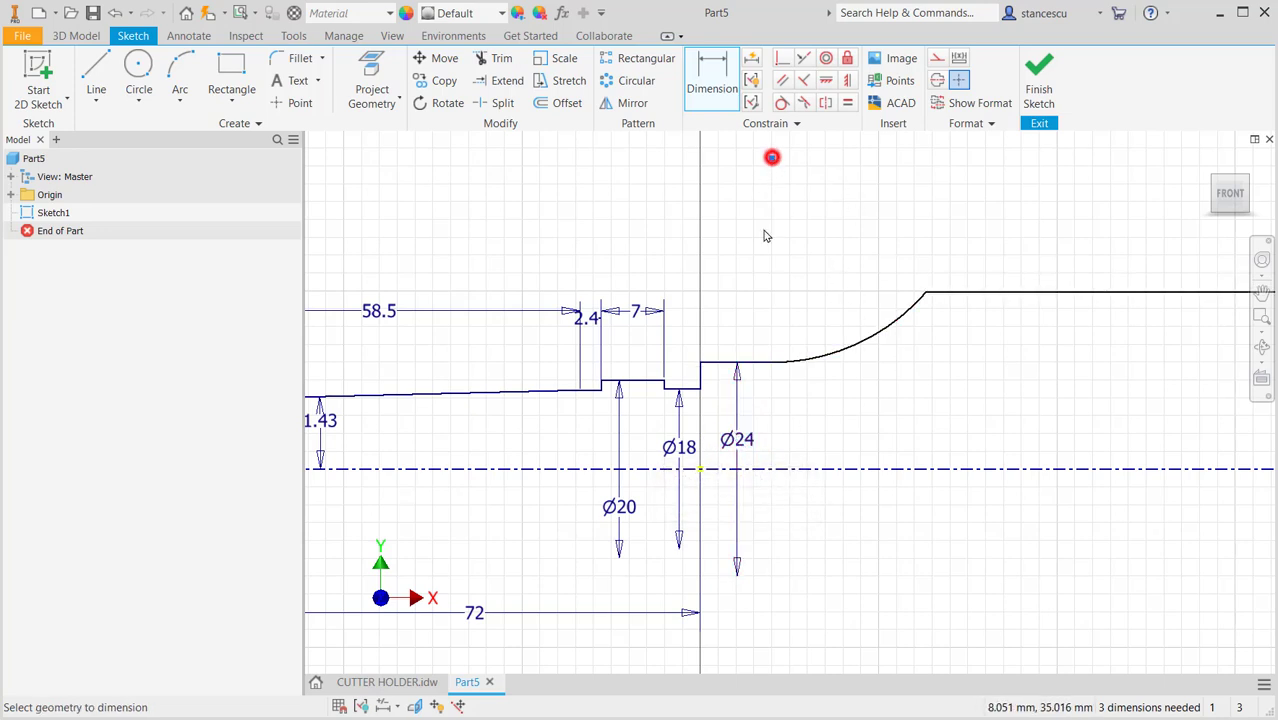
left_click(700, 380)
left_click(636, 212)
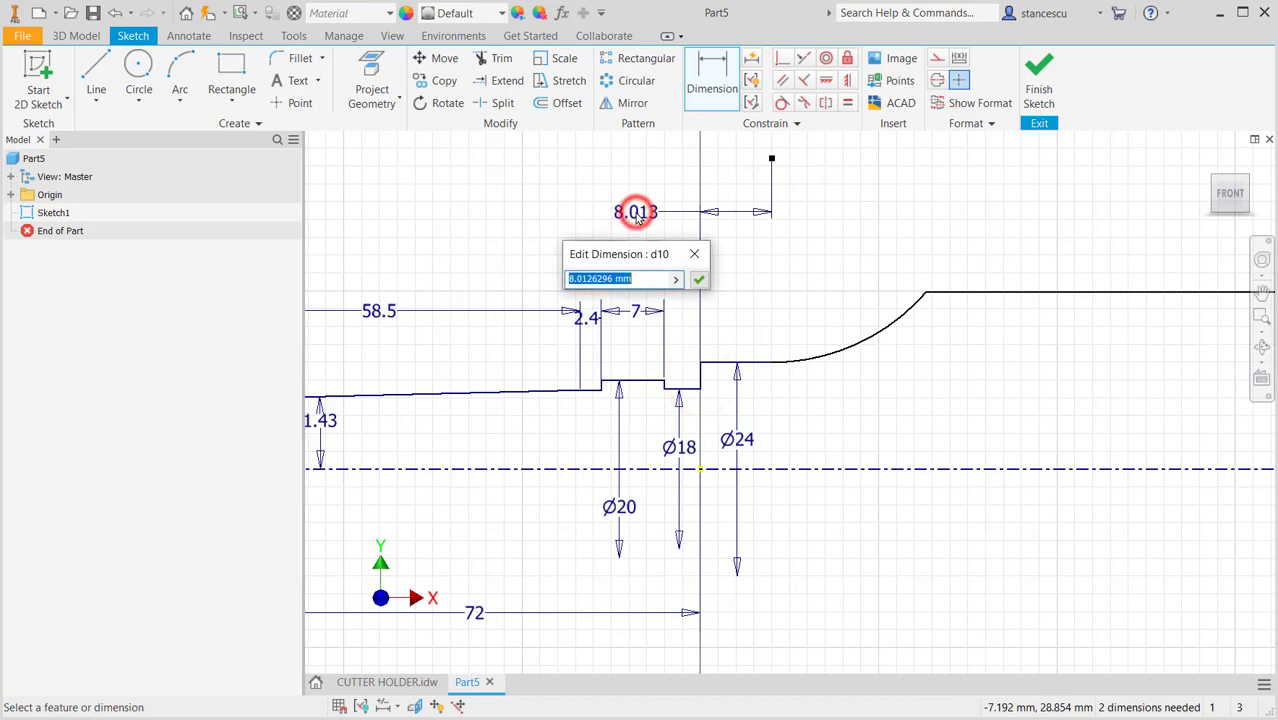
type("10")
key("Return")
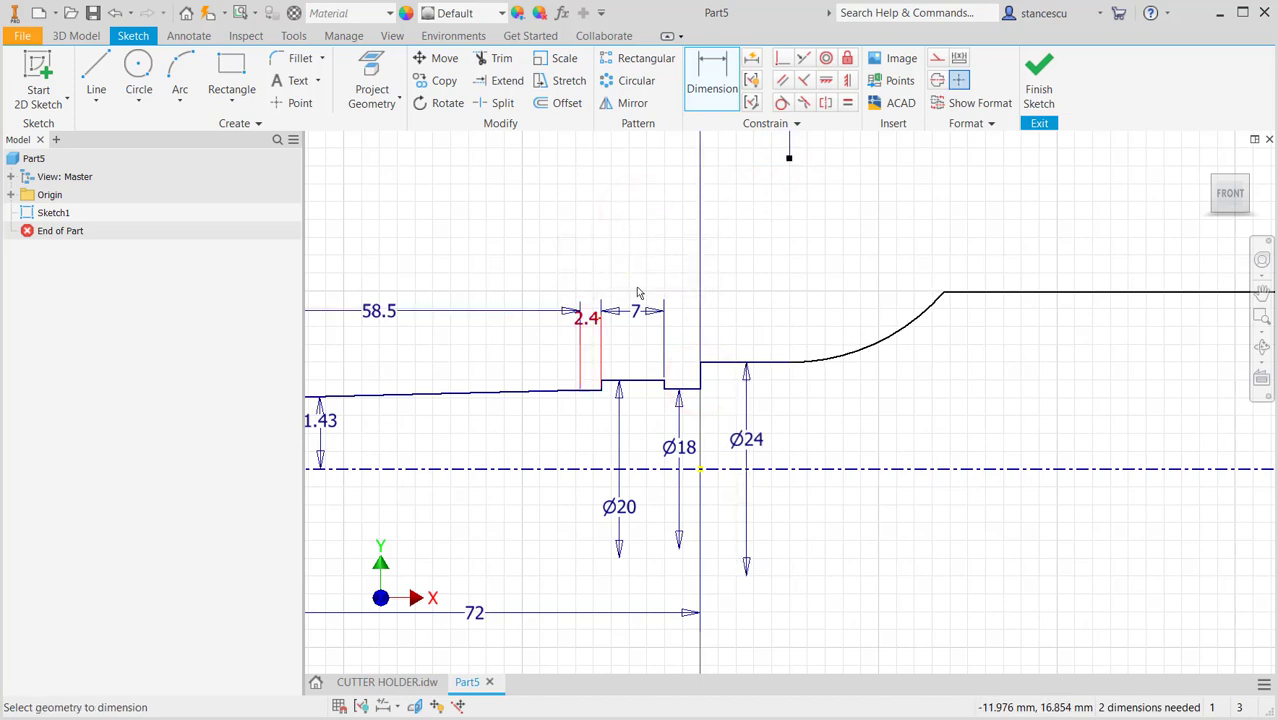
Dimension the head's arc with a 12 mm radius.
left_click(912, 335)
left_click(868, 274)
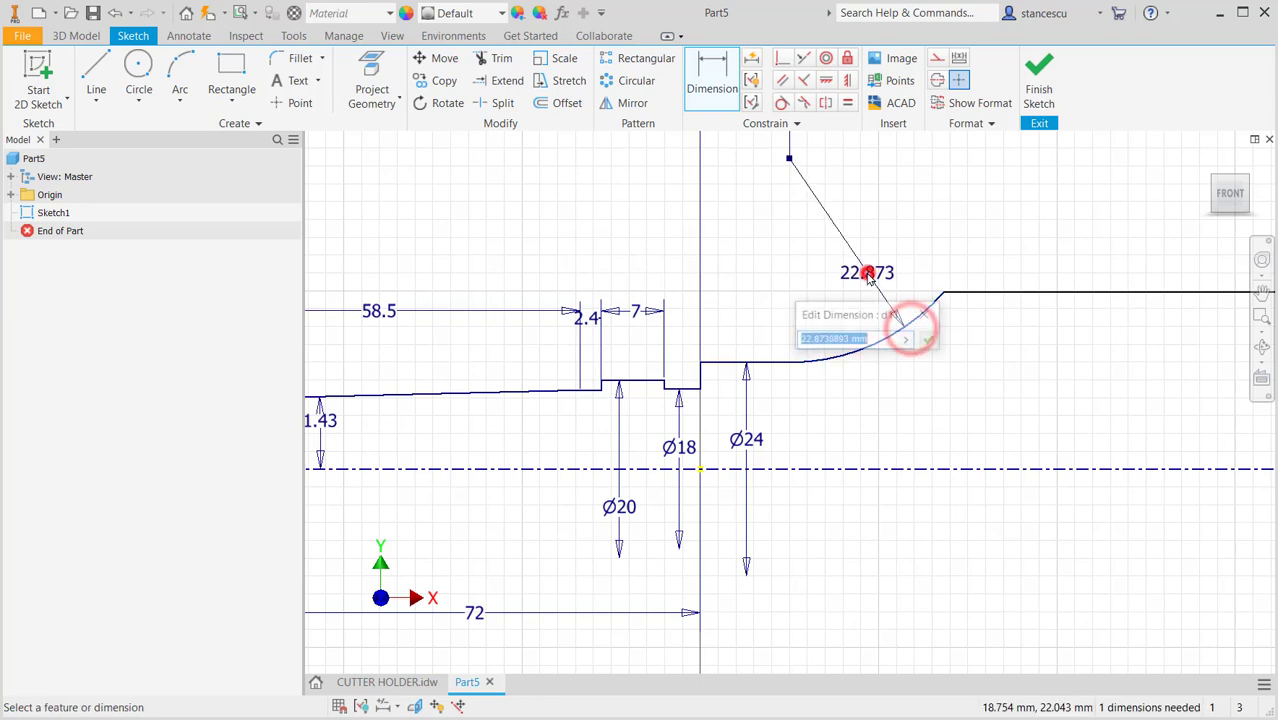
type("12")
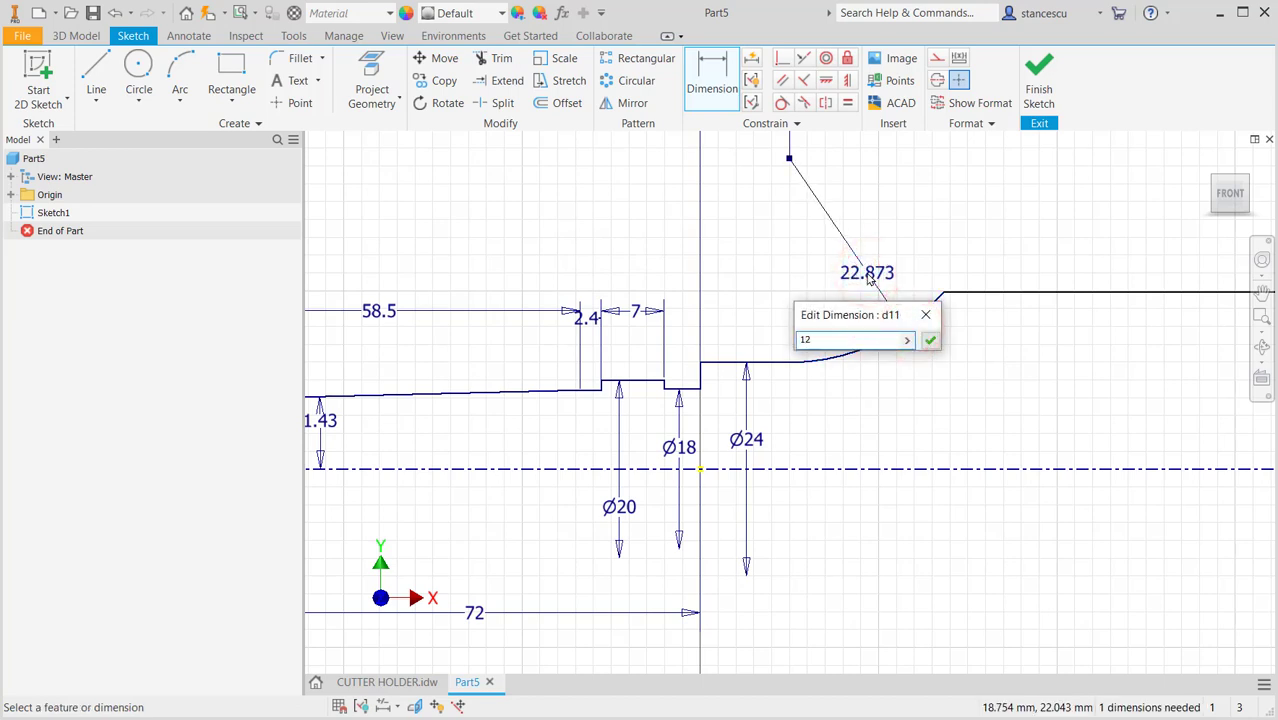
key("Return")
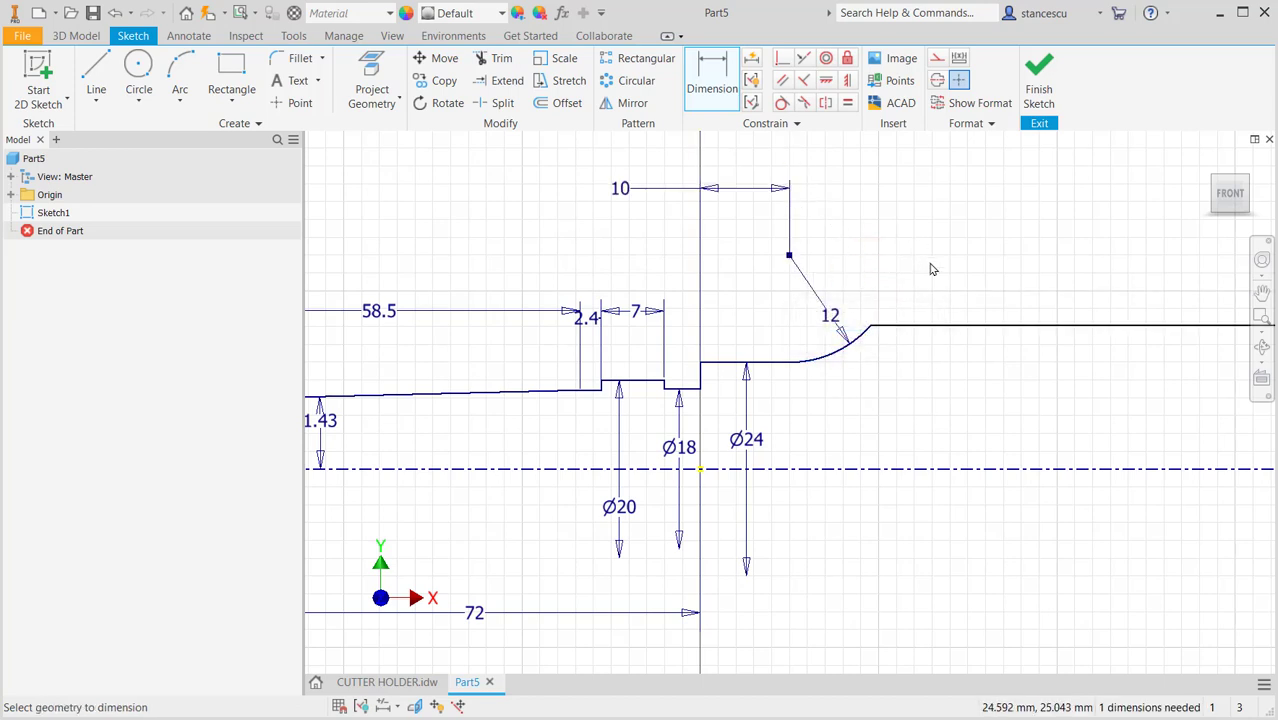
Check the head height in the CUTTER HOLDER.idw drawing and dimension Part5's upper head line 15.5 mm from the centerline as a linear distance.
scroll(948, 361, "down", 3)
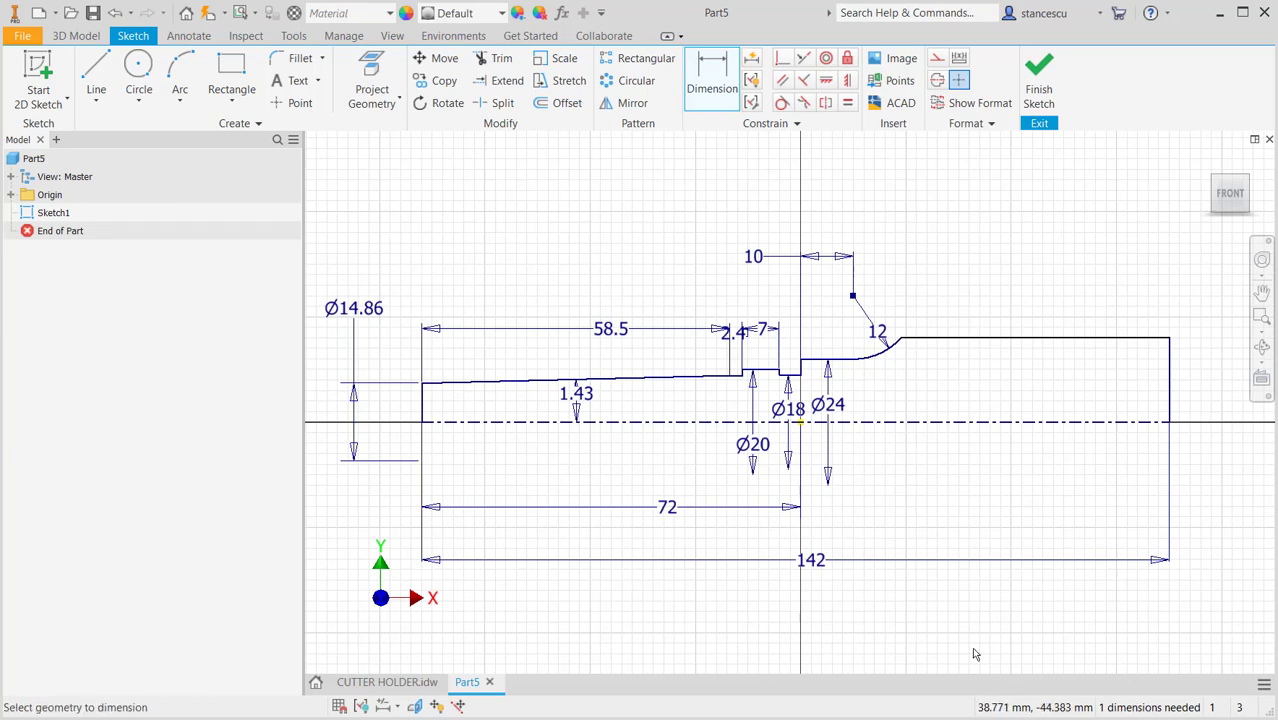
left_click(430, 683)
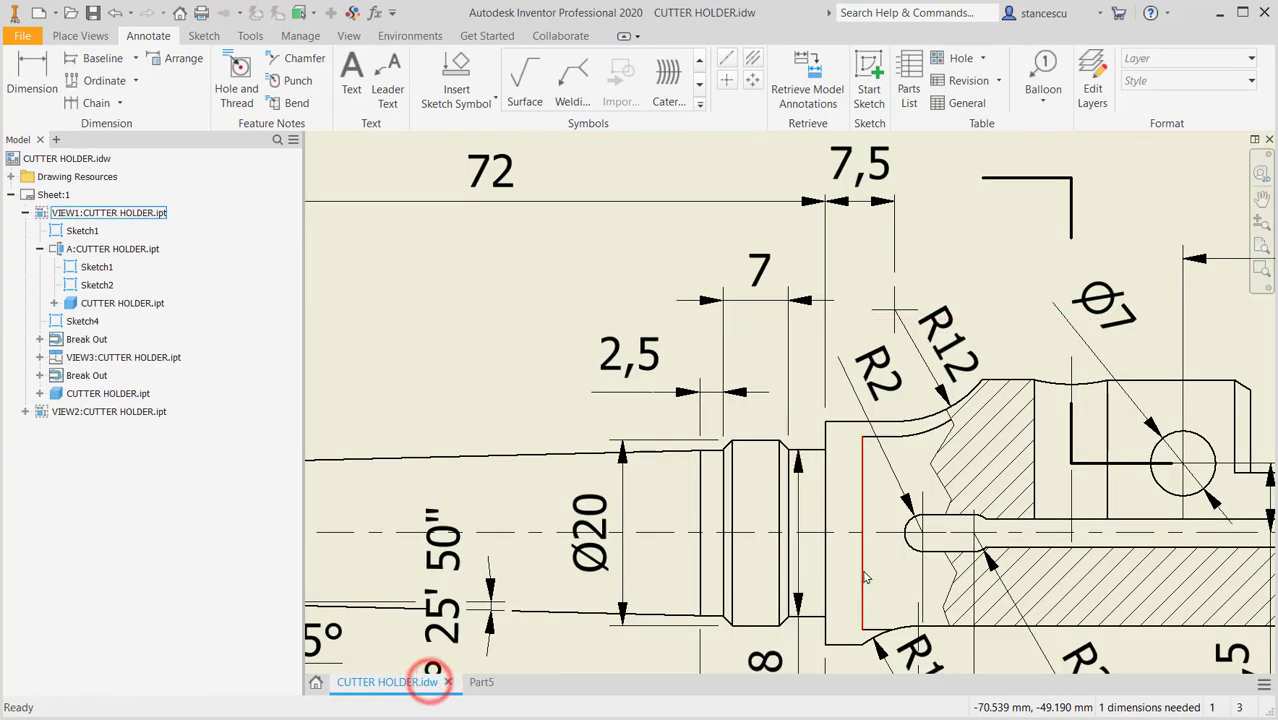
mouse_move(836, 554)
middle_mouse_down()
mouse_move(747, 456)
mouse_move(614, 356)
middle_mouse_up()
scroll(748, 436, "down", 3)
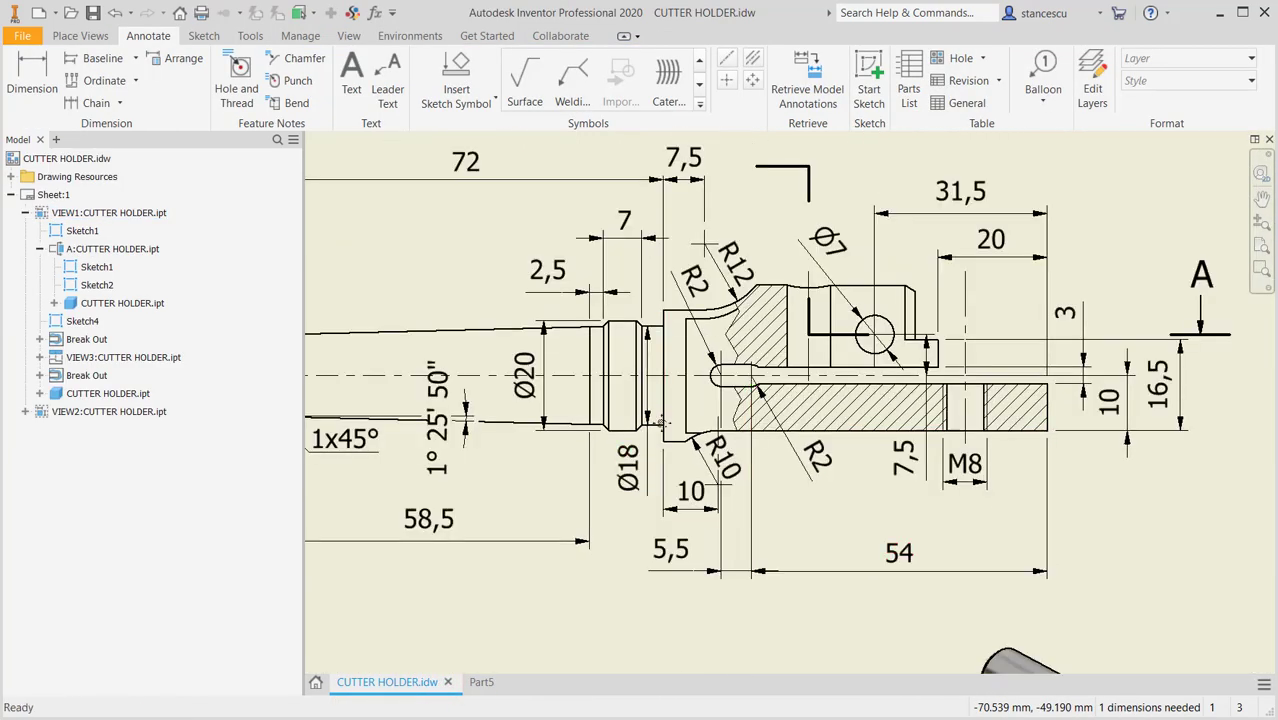
middle_click_drag(747, 434, 1048, 466)
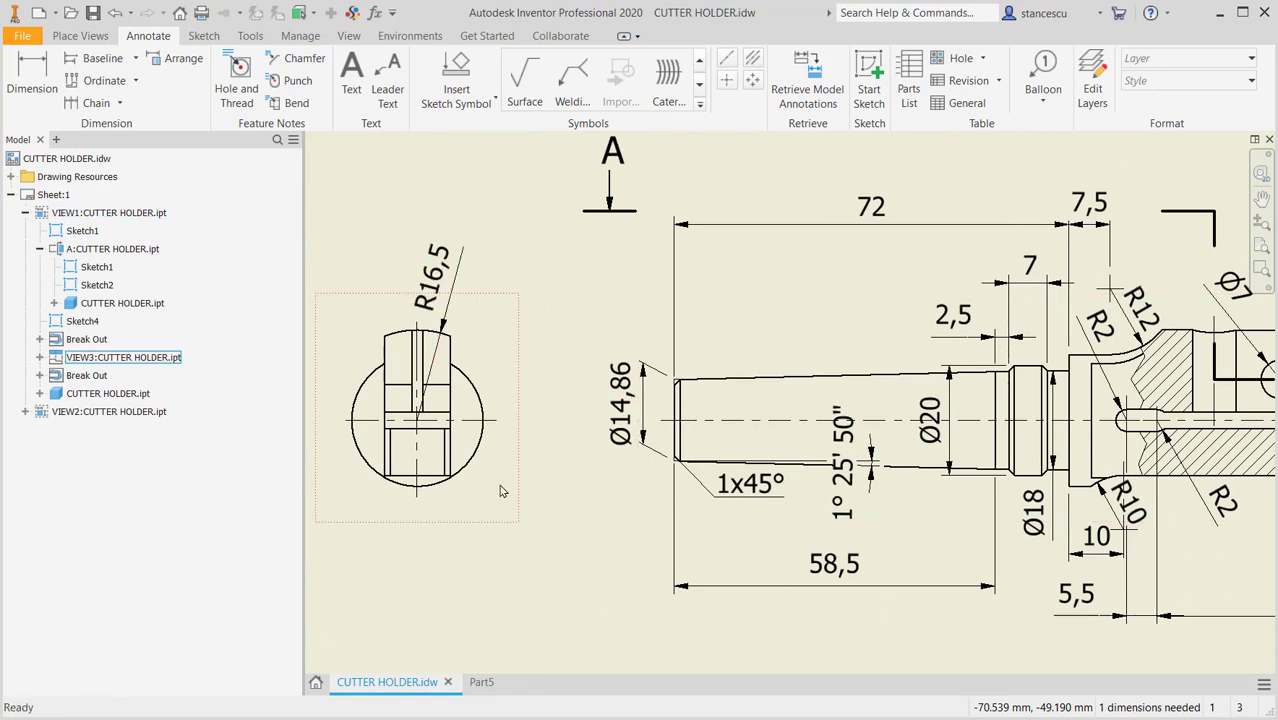
left_click(480, 683)
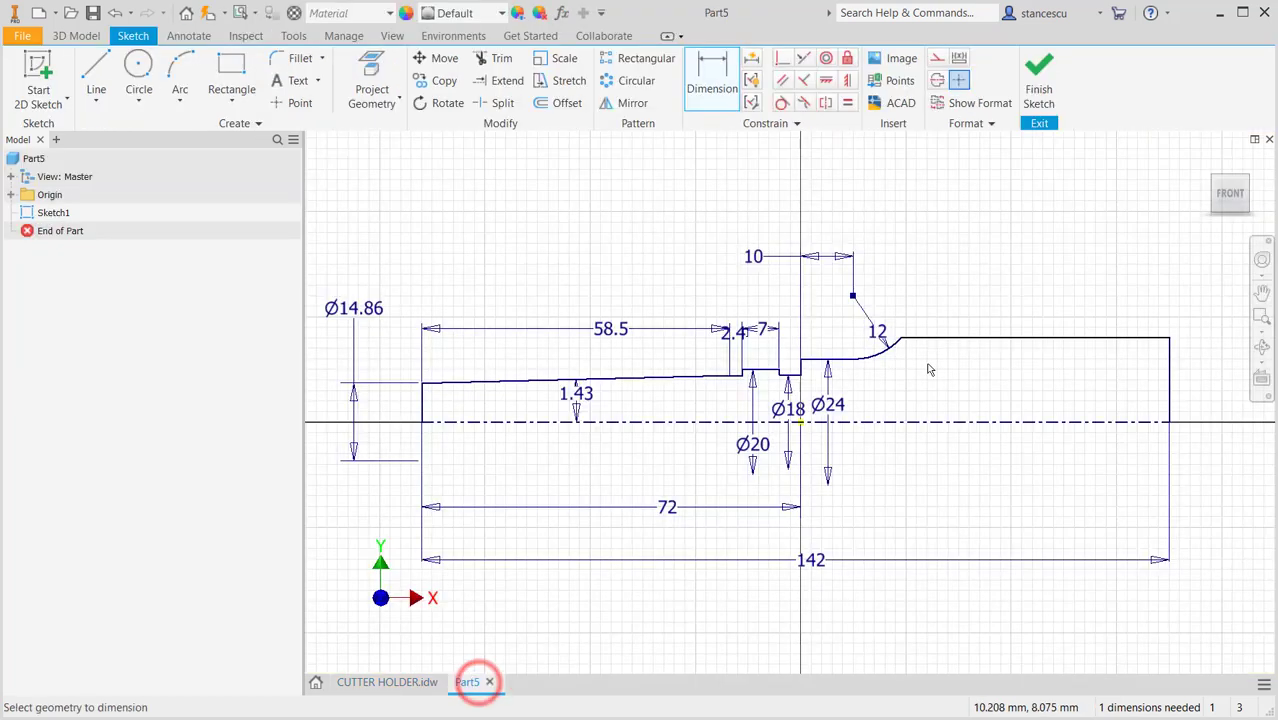
left_click(998, 339)
left_click(1005, 423)
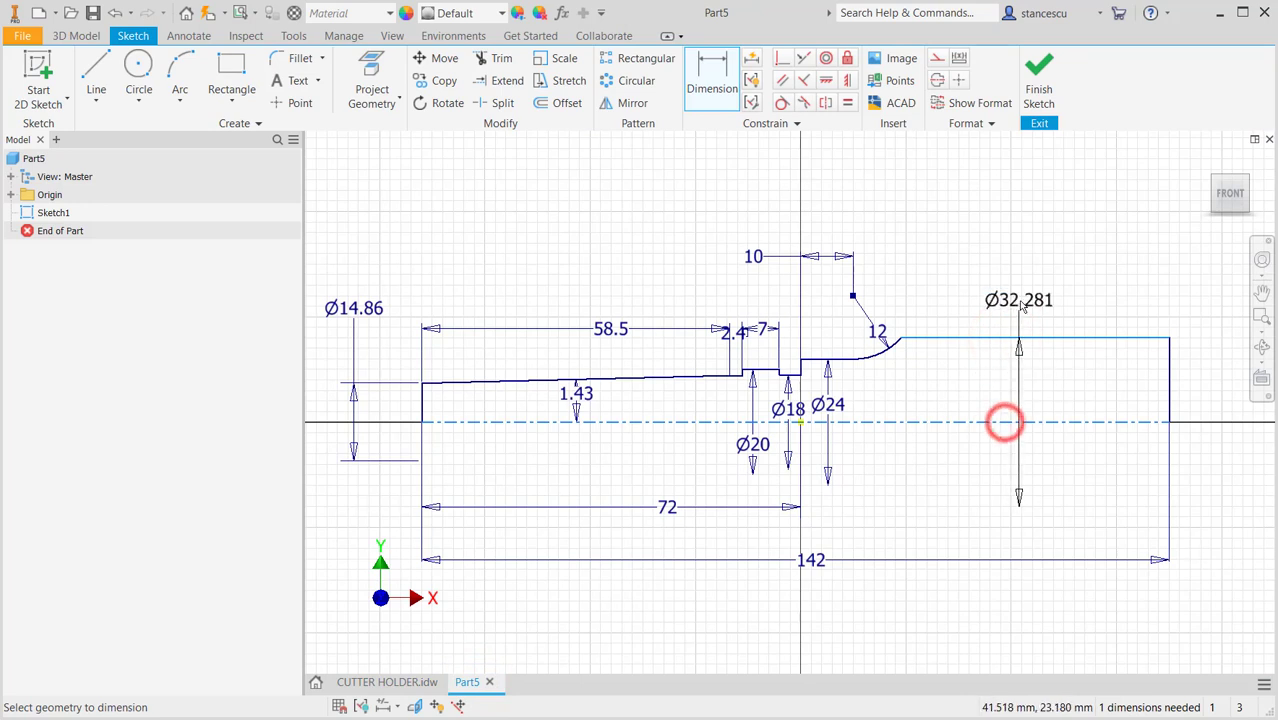
right_click(1012, 372)
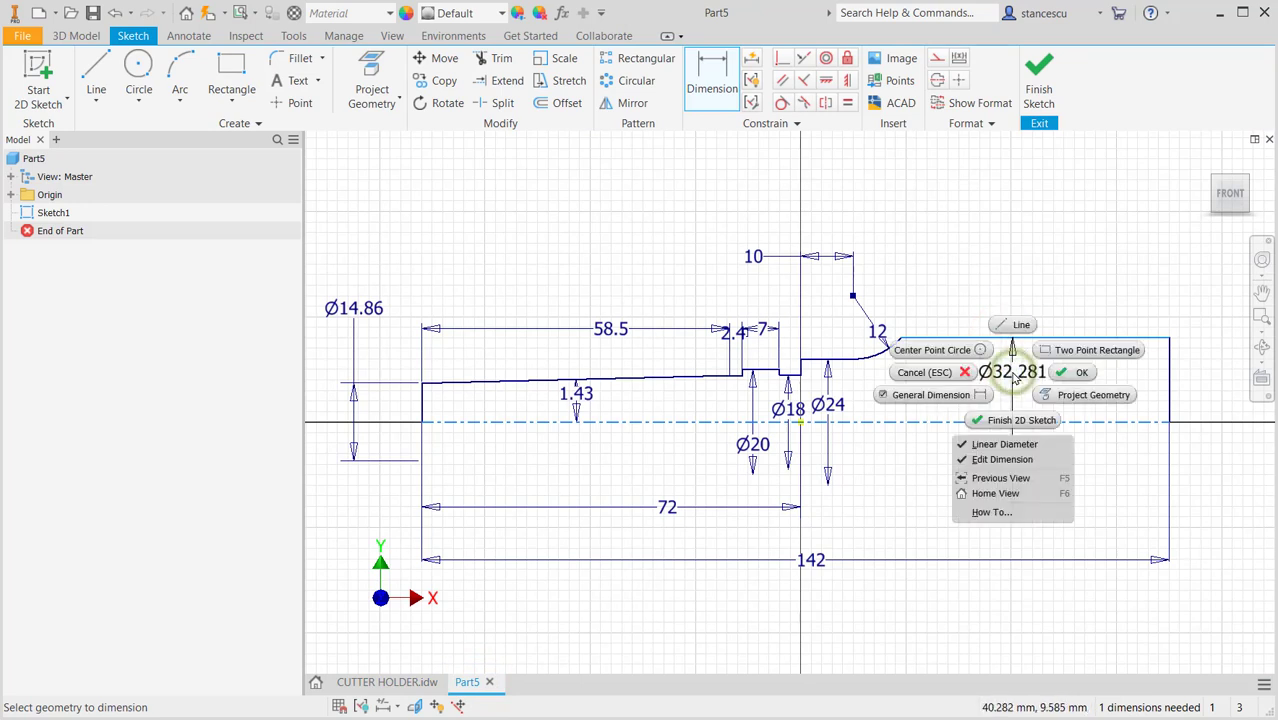
left_click(1004, 443)
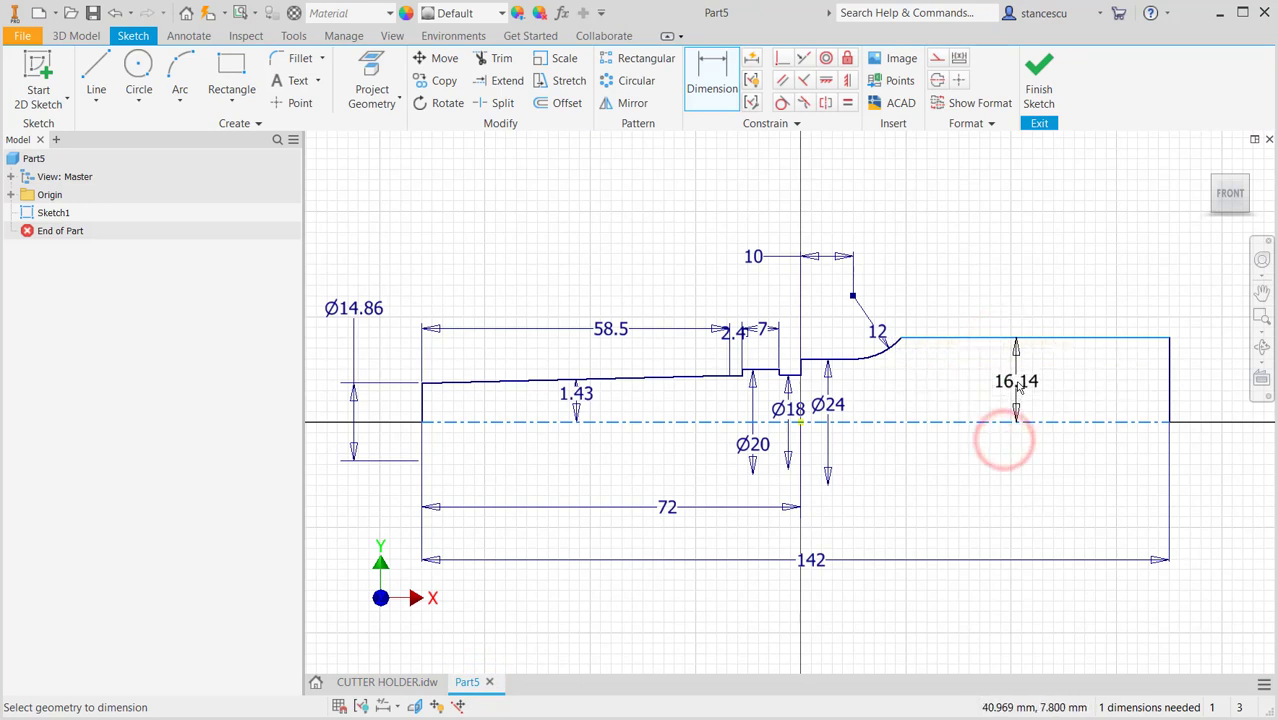
left_click(1018, 388)
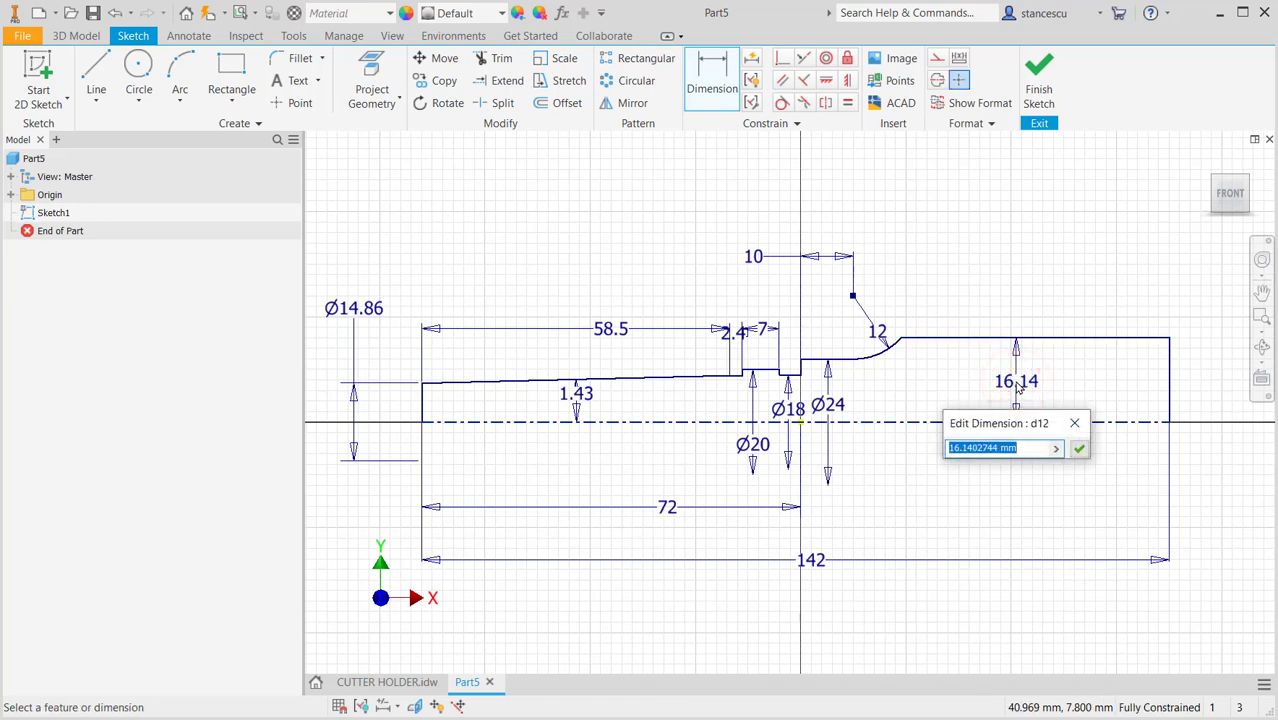
type("15.5")
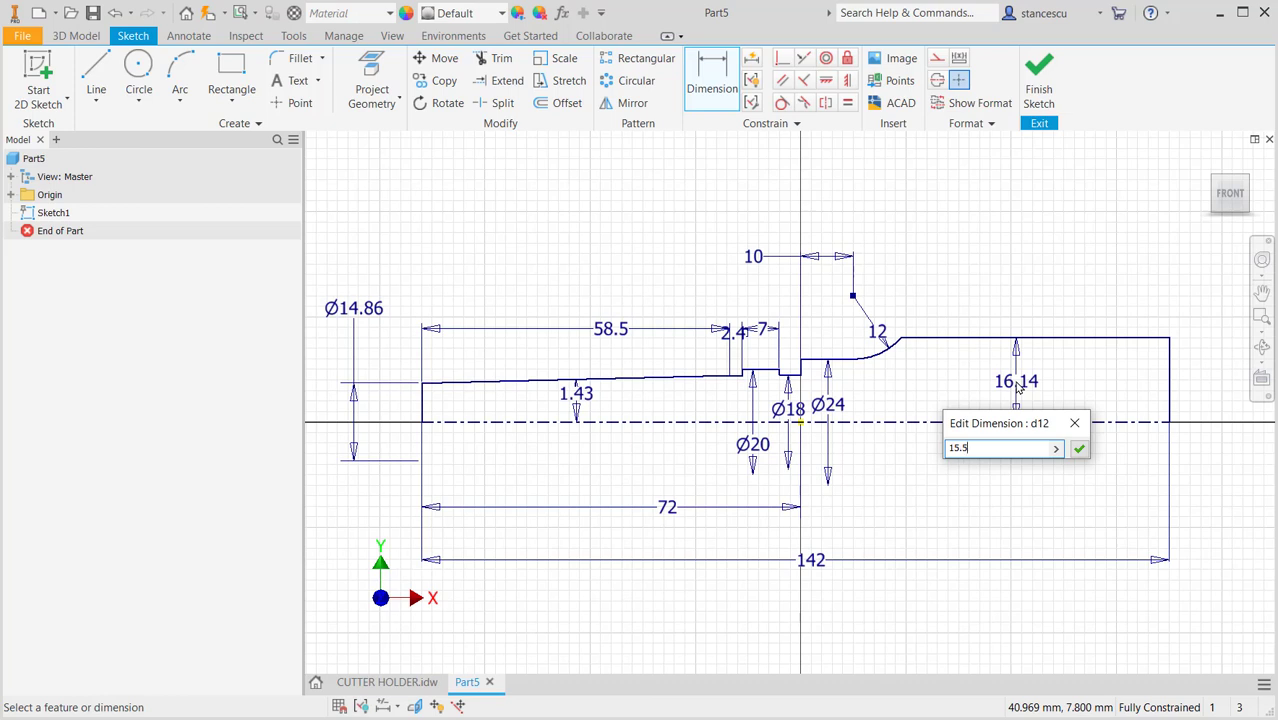
key("Return")
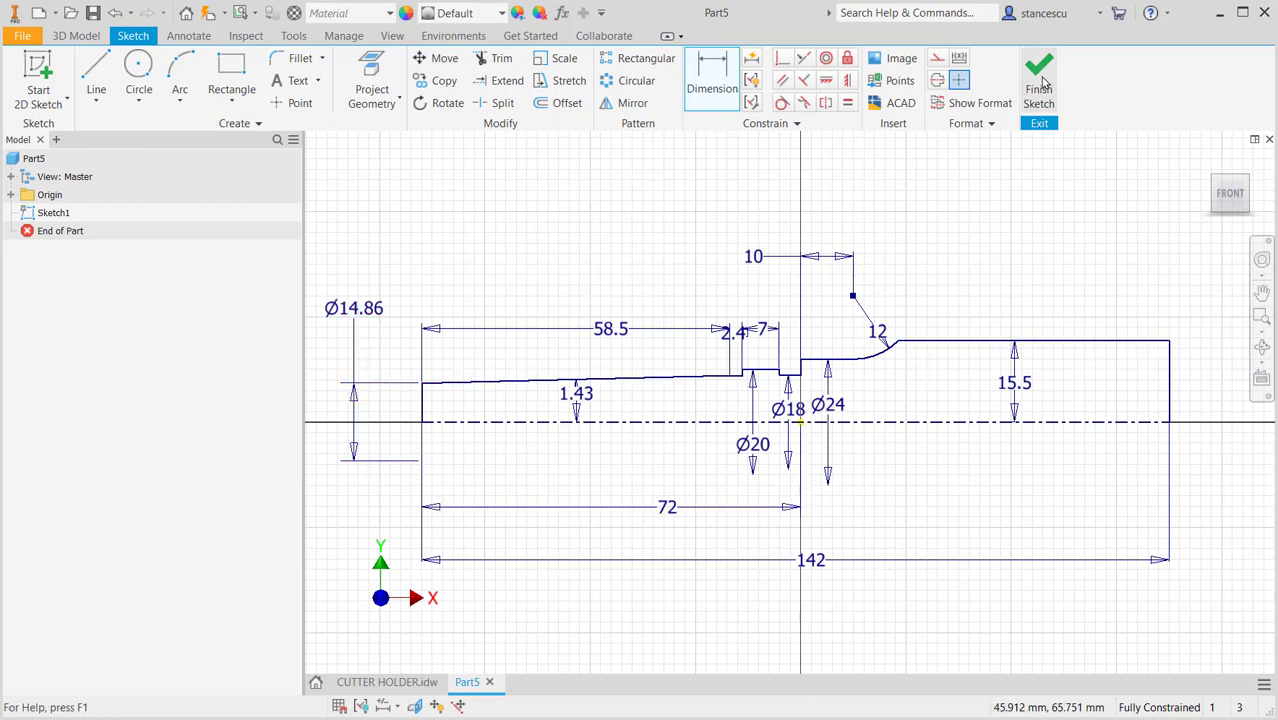
Finish the sketch and revolve the half profile a full 360 degrees about the centerline.
left_click(1043, 80)
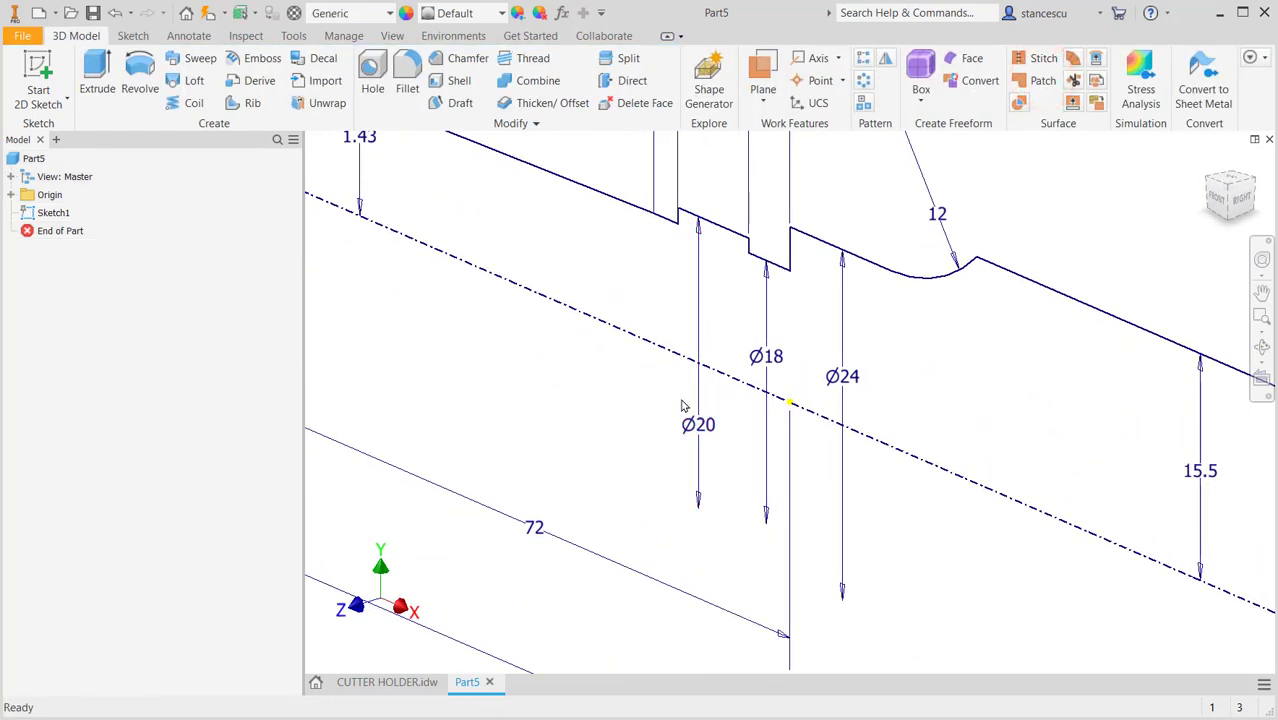
key("F6")
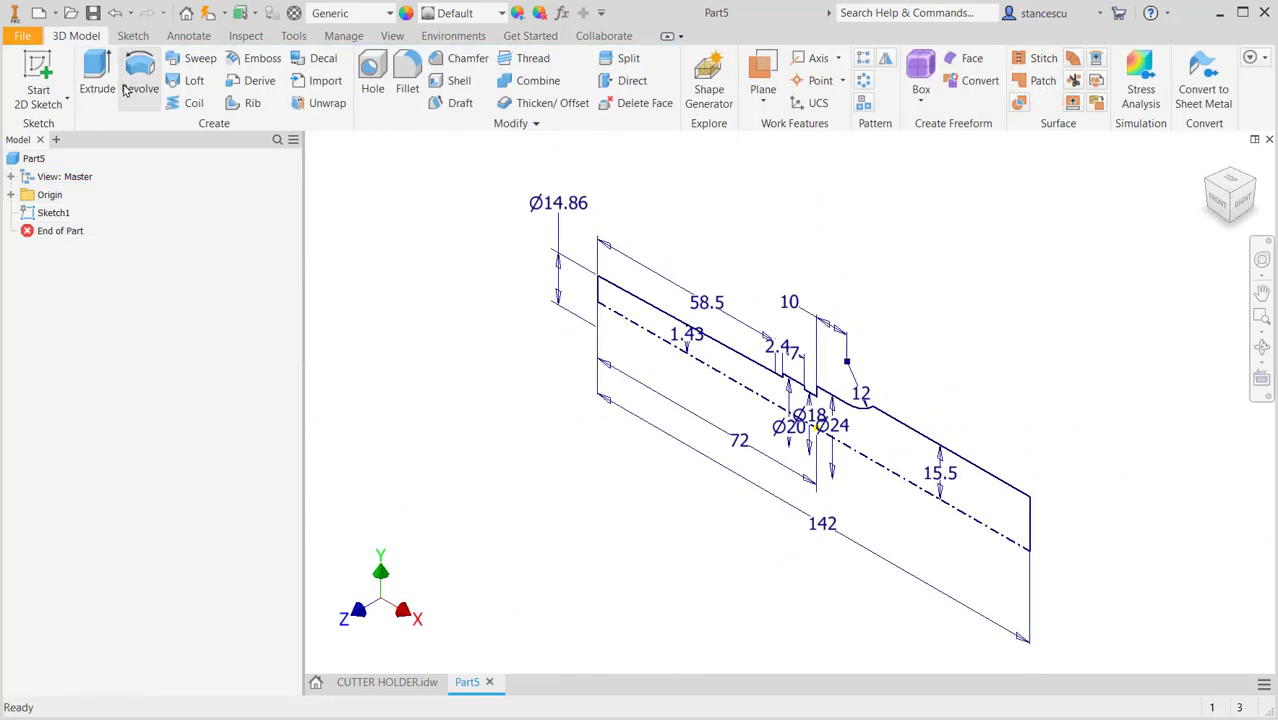
left_click(141, 64)
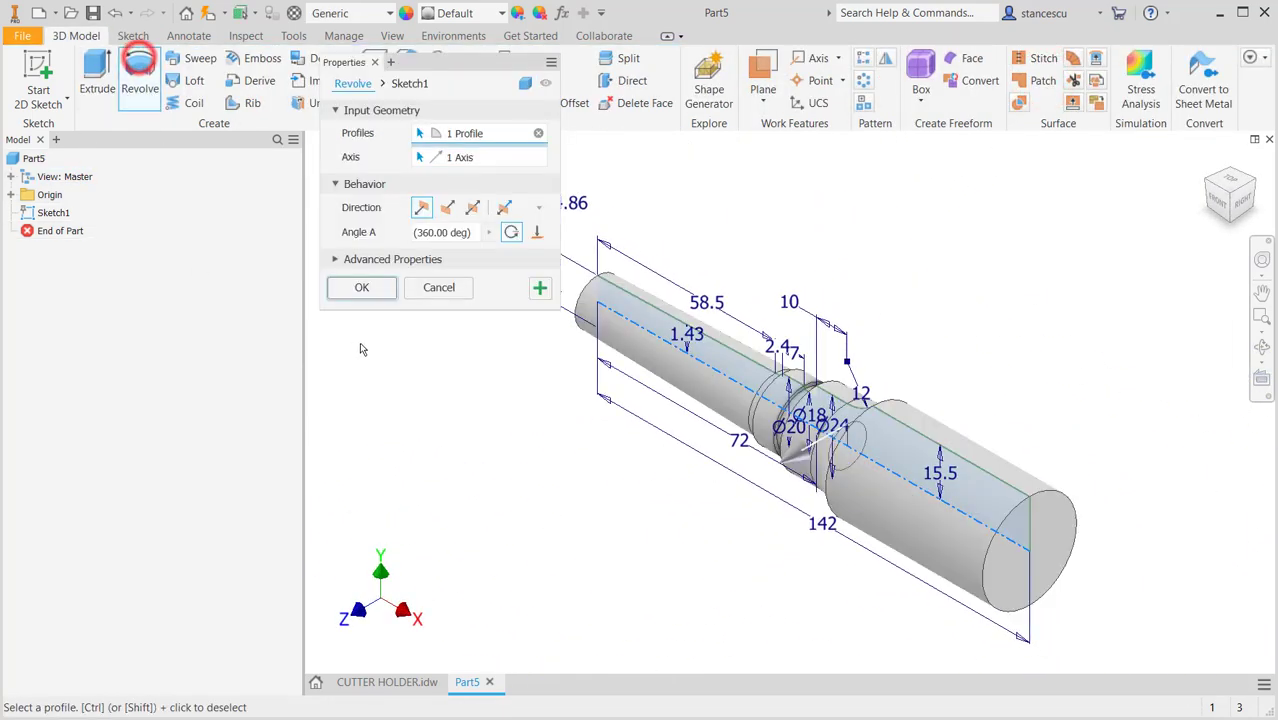
left_click(358, 287)
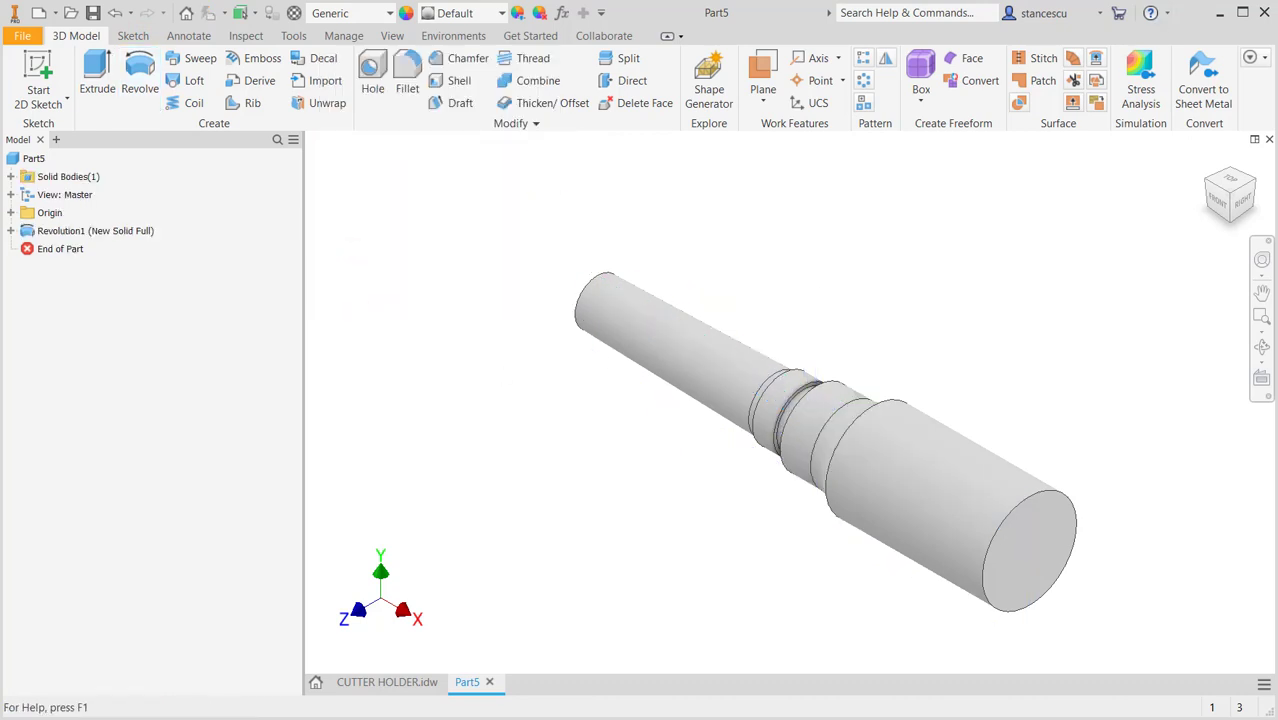
Examine the underside flat's height, R10 arc and arc-center position in the CUTTER HOLDER.idw drawing.
left_click(383, 683)
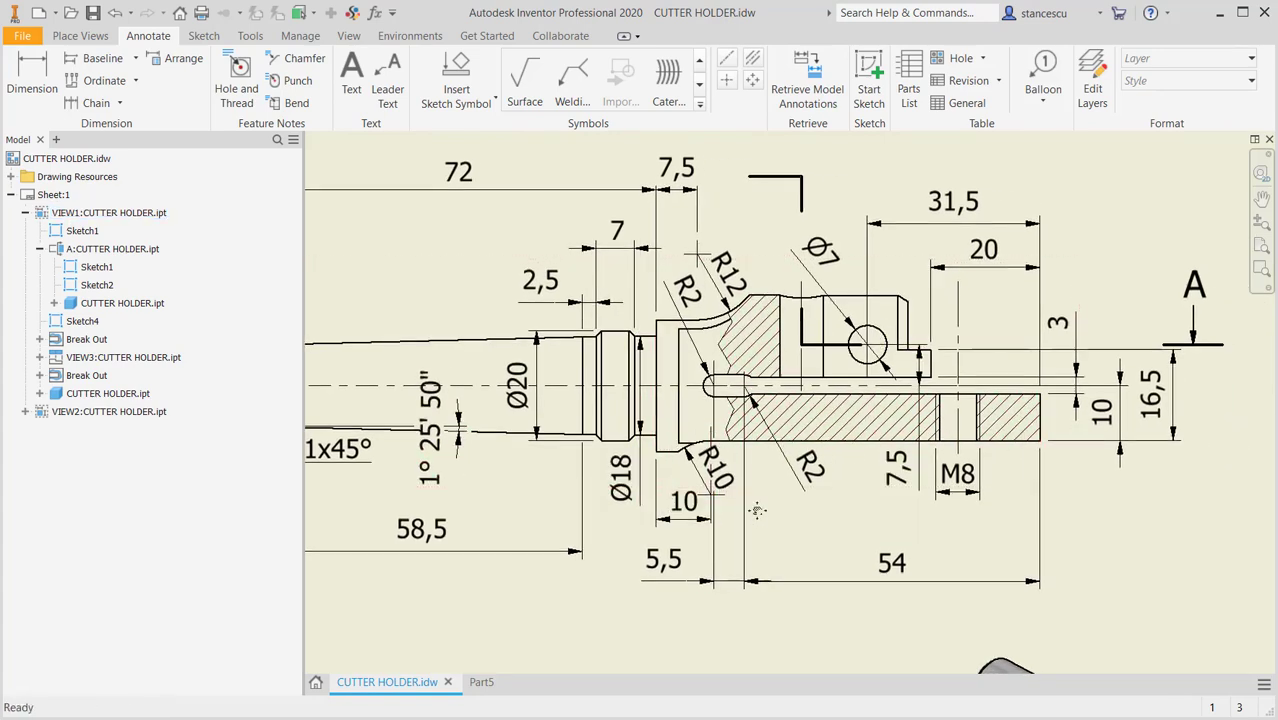
middle_click_drag(757, 511, 762, 490)
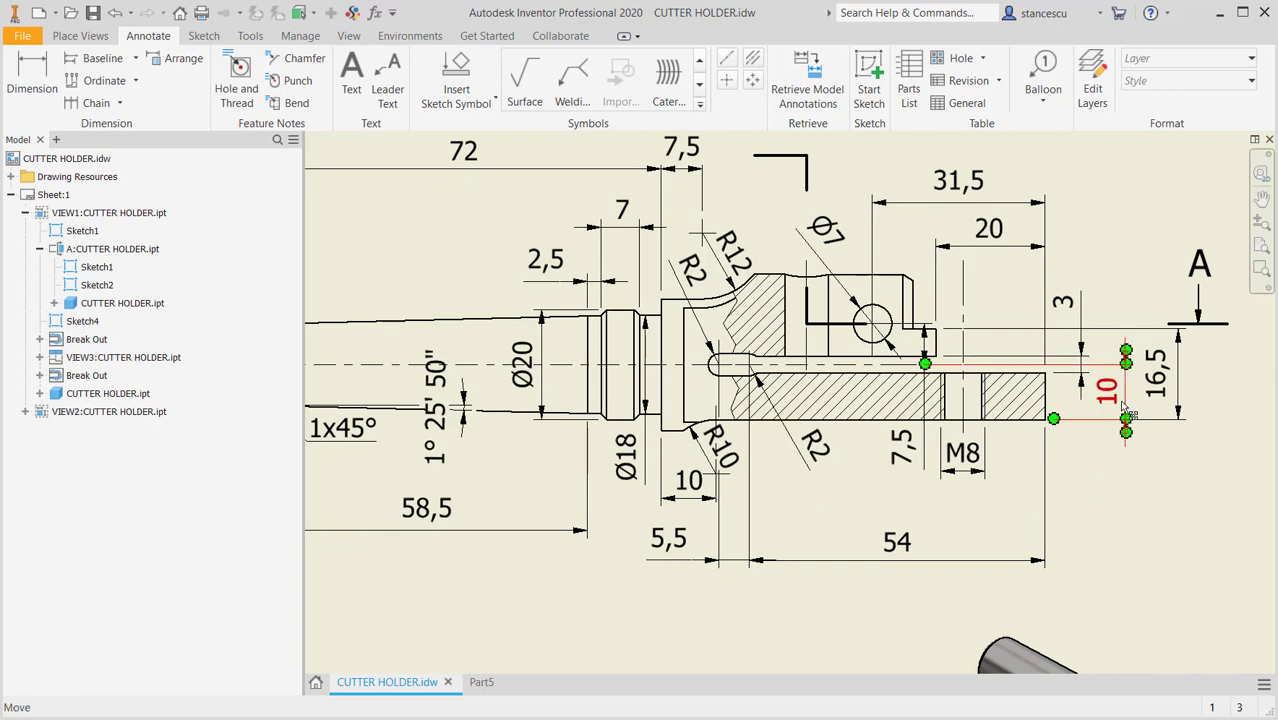
left_click(816, 455)
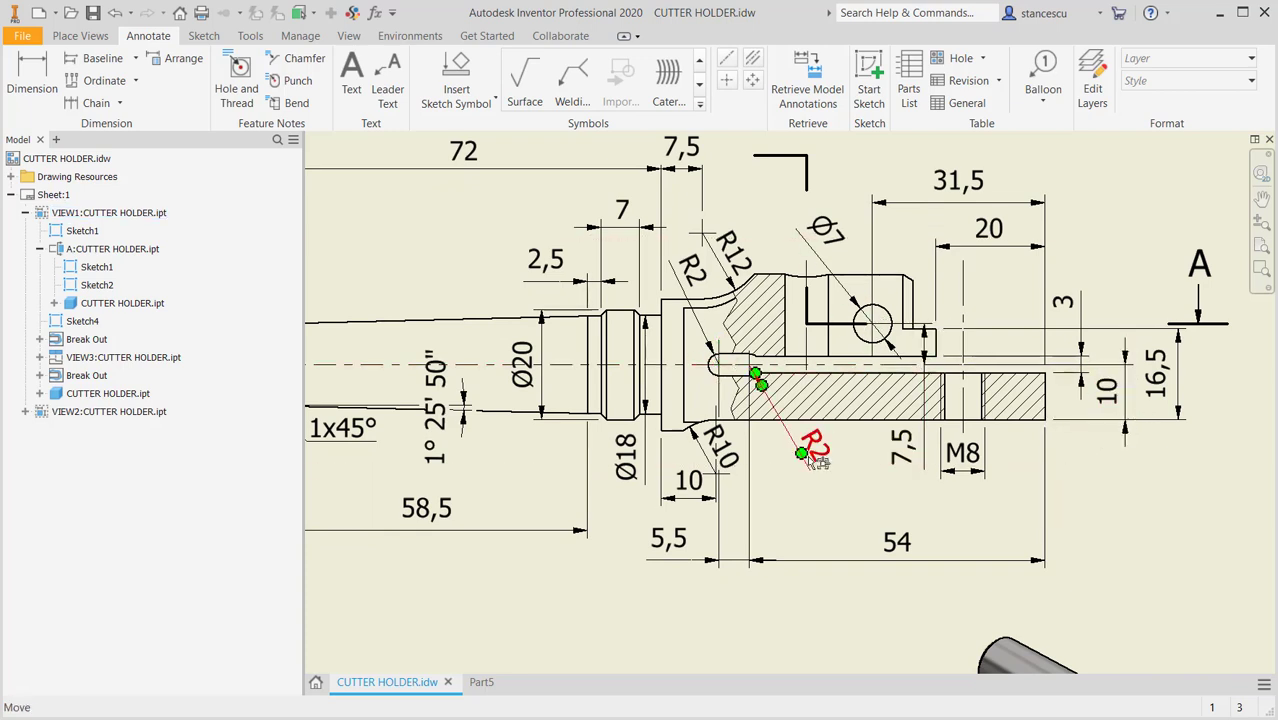
left_click(689, 488)
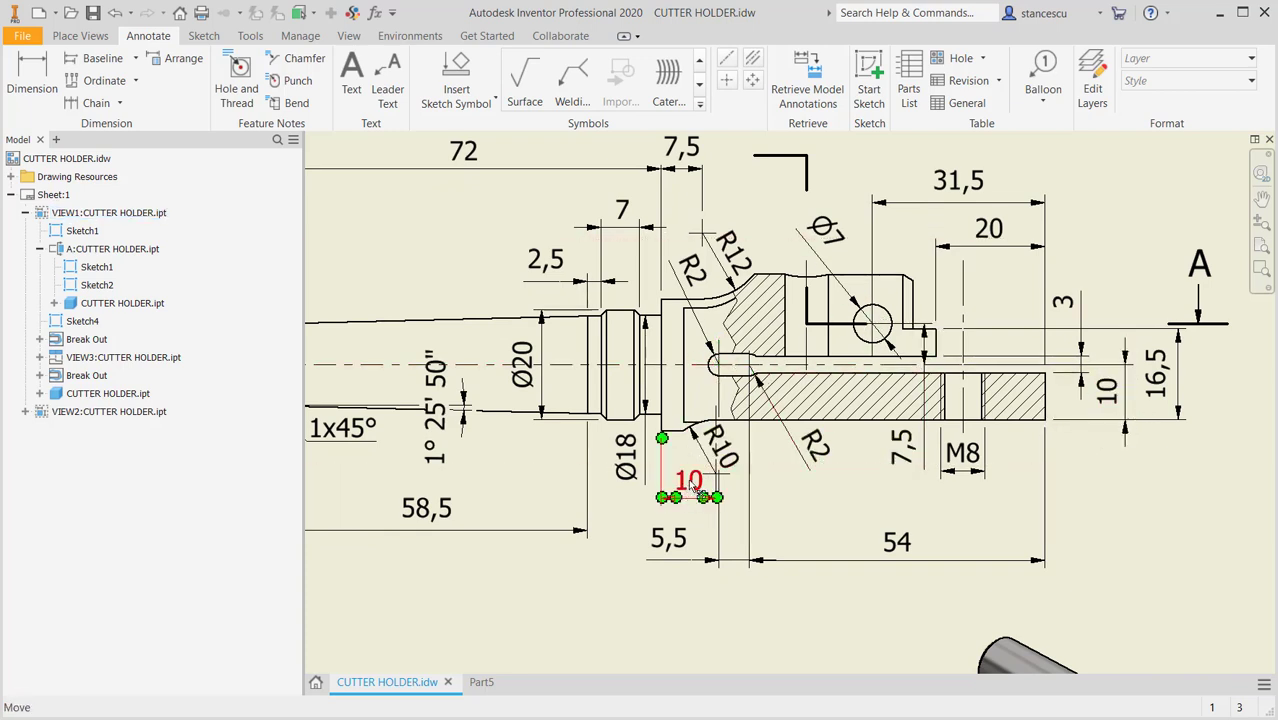
left_click(655, 445)
left_click(716, 471)
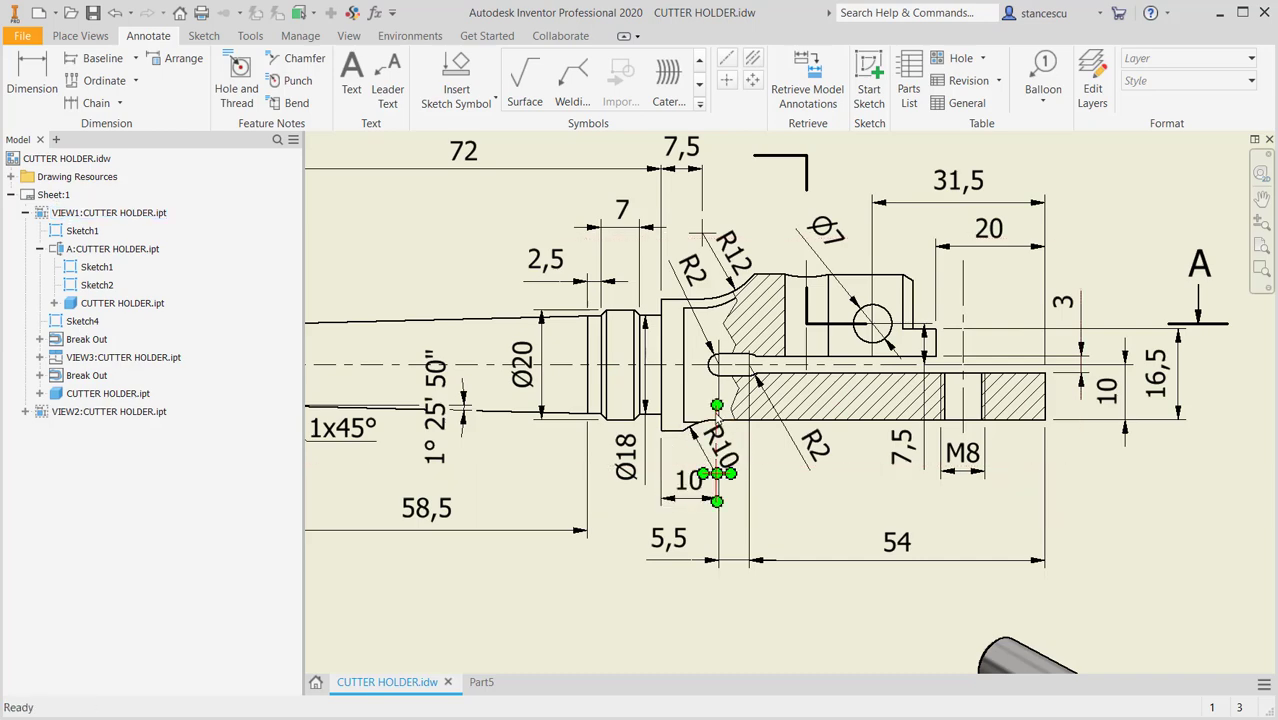
left_click(868, 501)
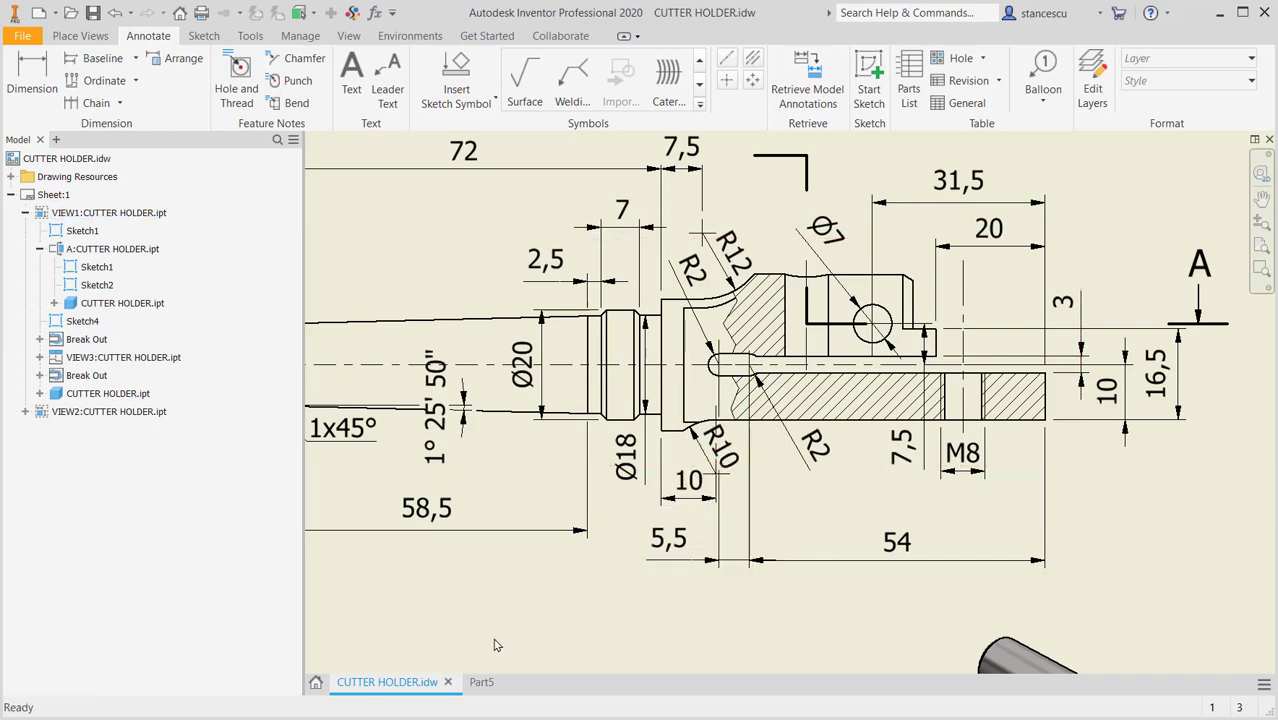
Return to Part5, start a new sketch on the XY origin plane and slice the graphics at the sketch plane.
left_click(482, 682)
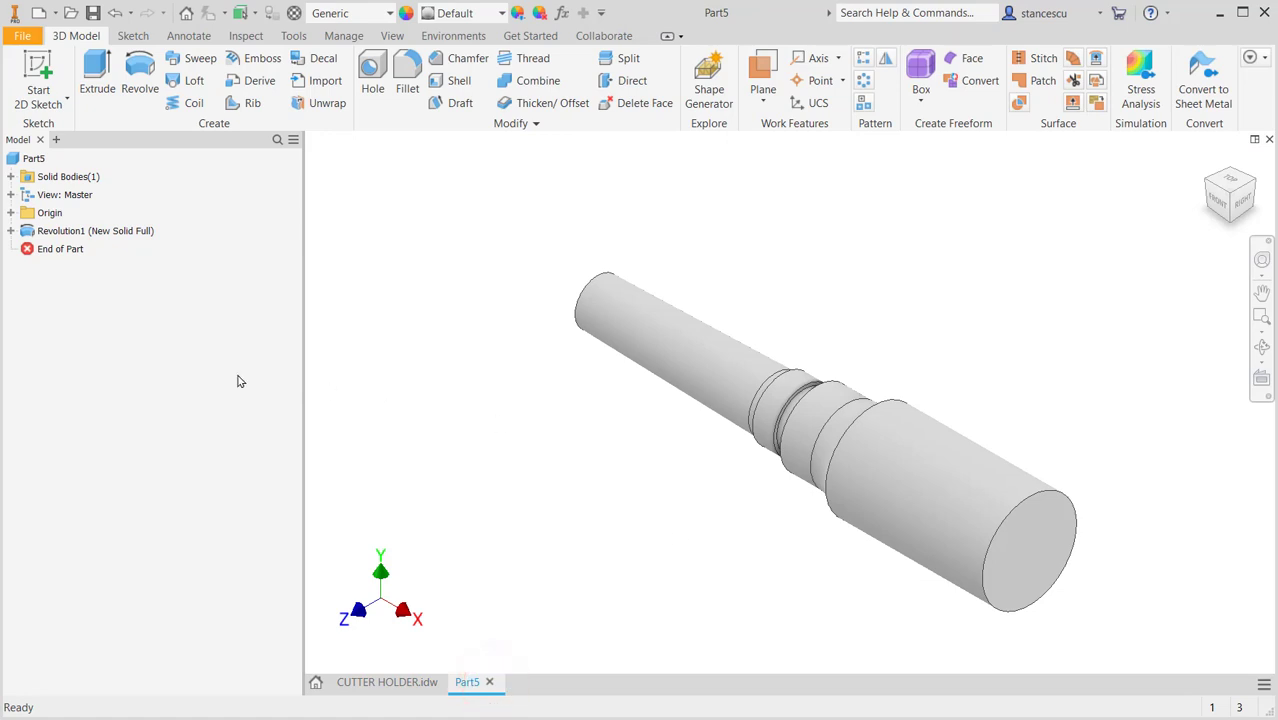
left_click(10, 213)
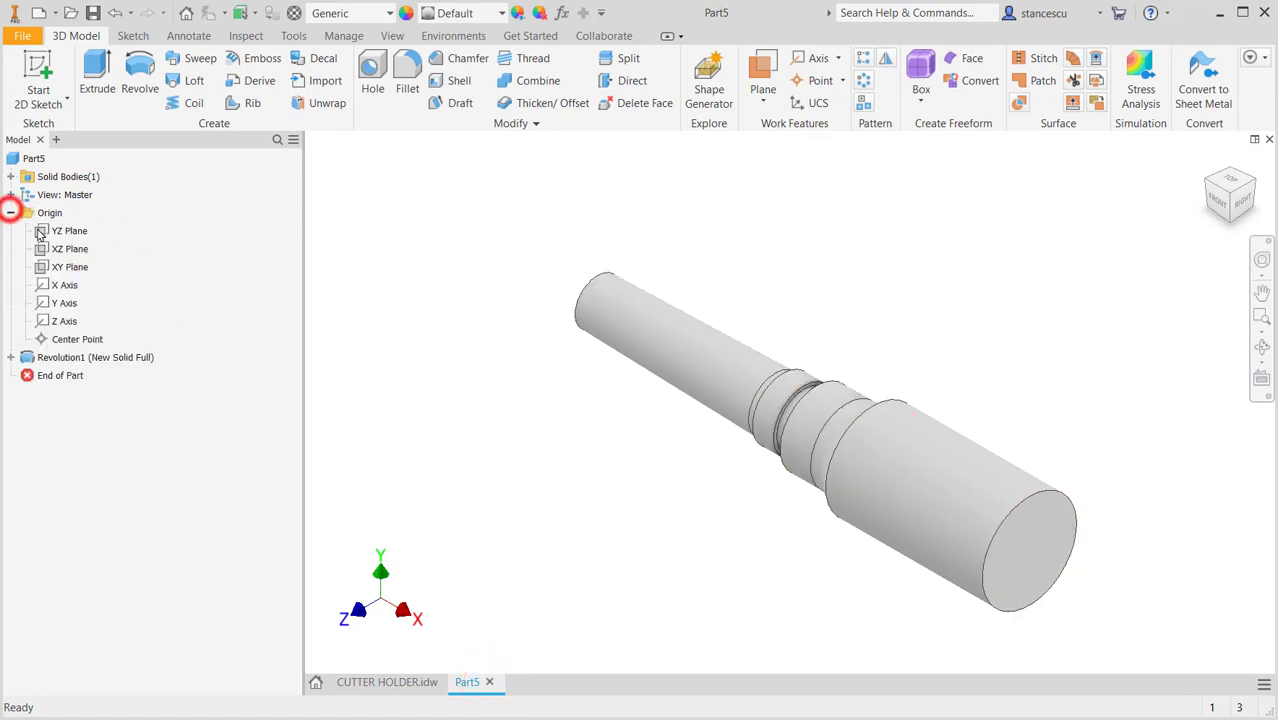
left_click(62, 267)
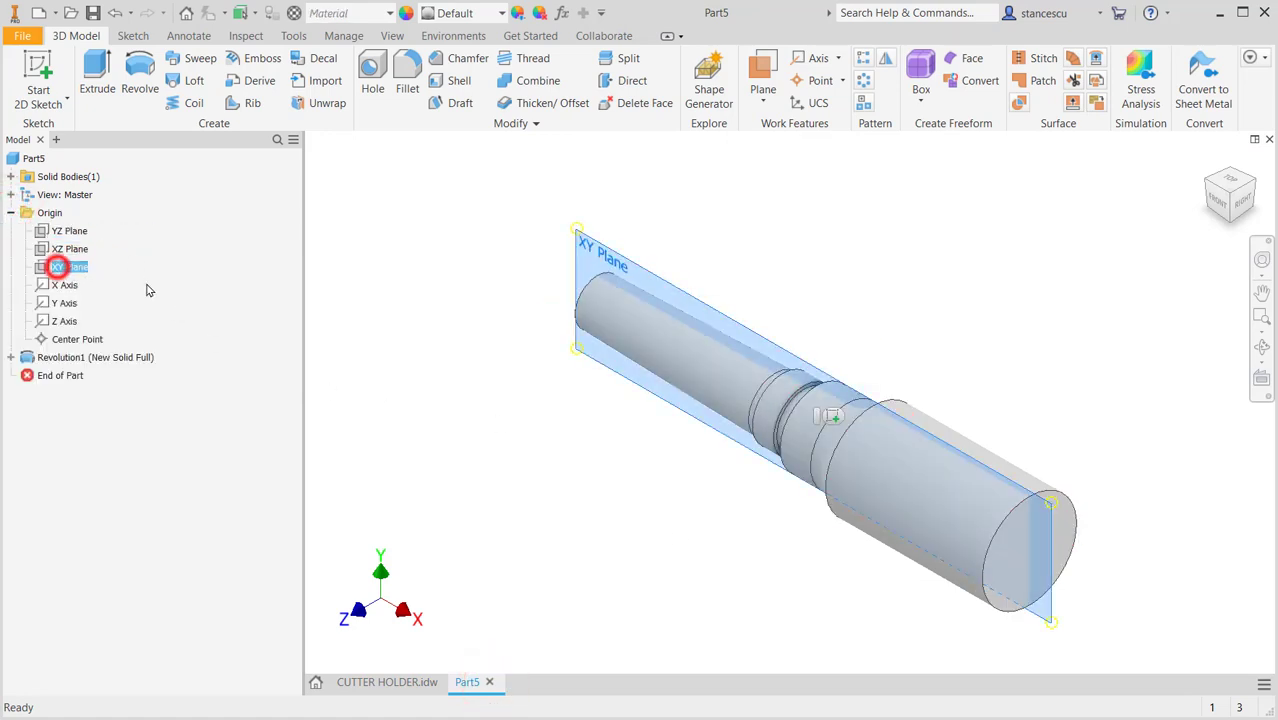
left_click(830, 417)
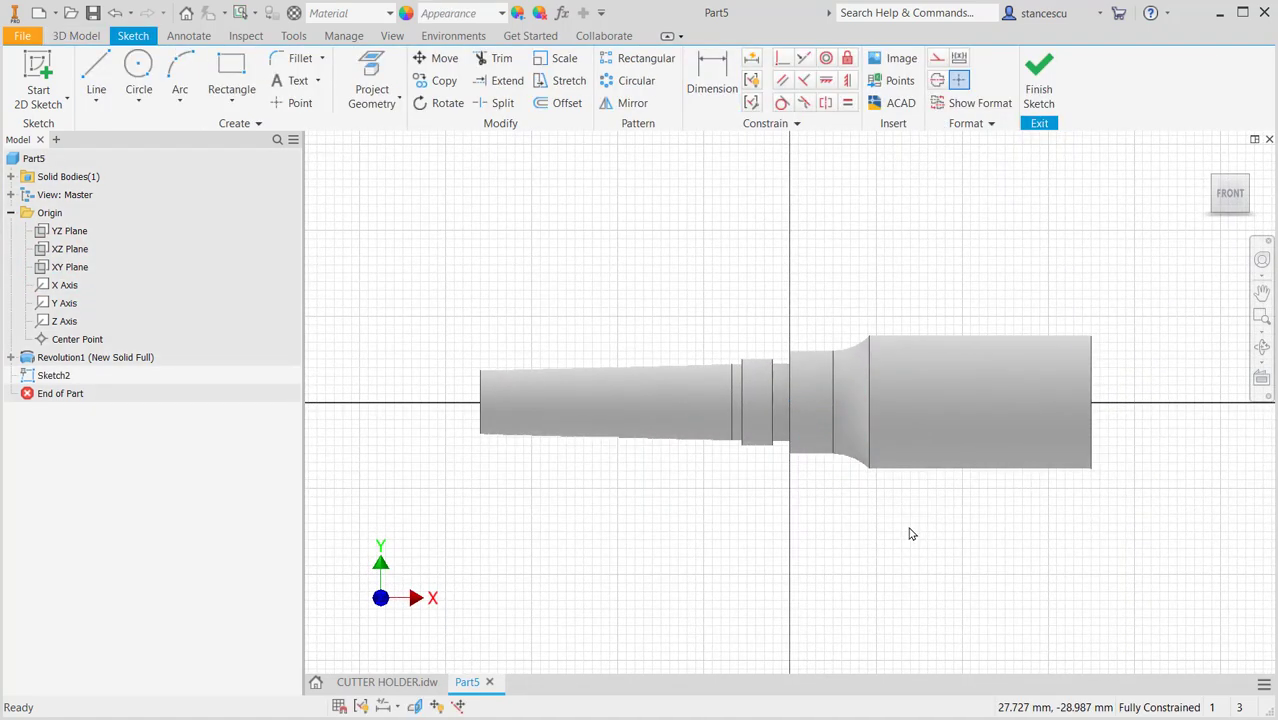
key("F7")
scroll(976, 536, "down", 3)
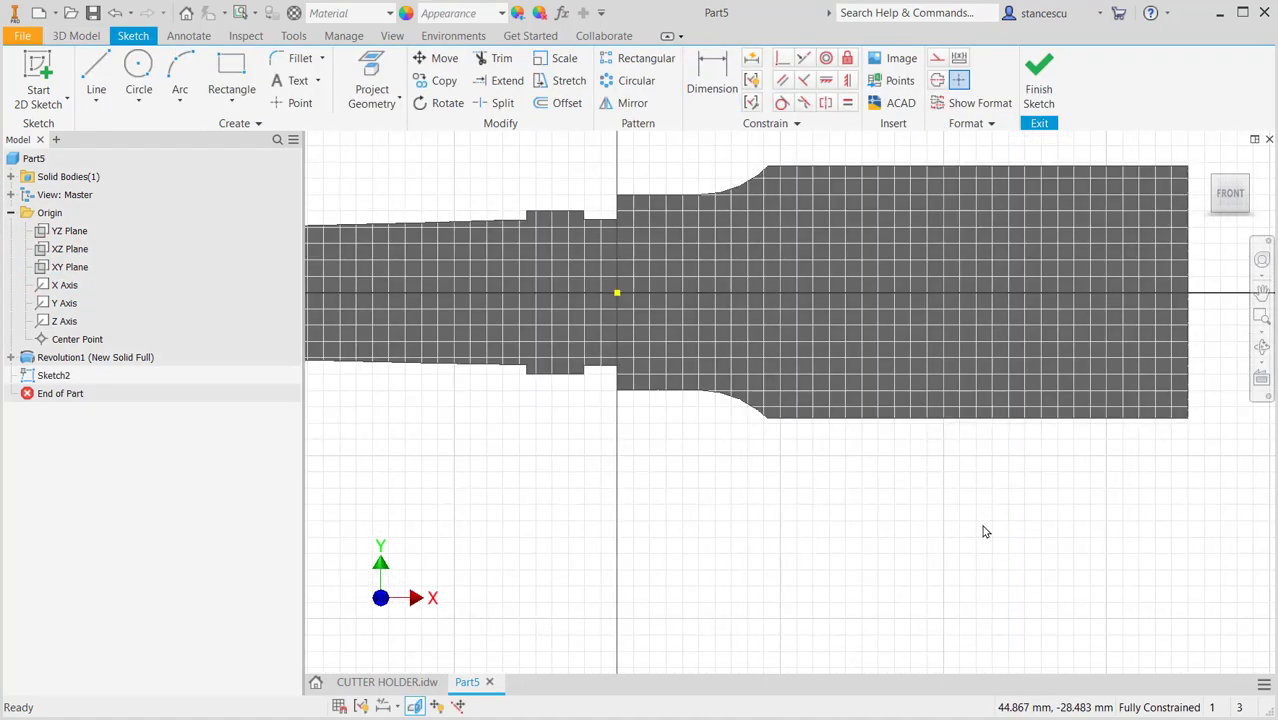
middle_click_drag(996, 531, 987, 599)
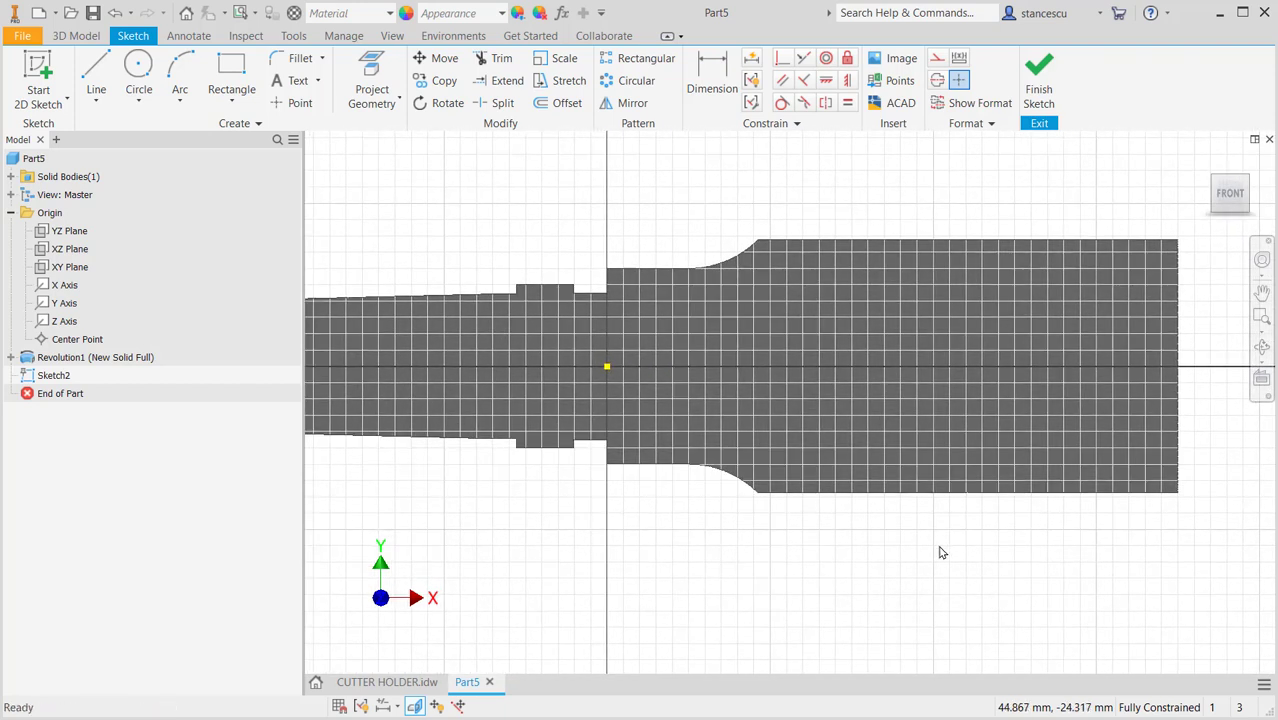
Sketch a horizontal line about 56 mm long from the end face below the centerline, ending in a downward tangent arc of about 11 mm radius.
left_click(95, 72)
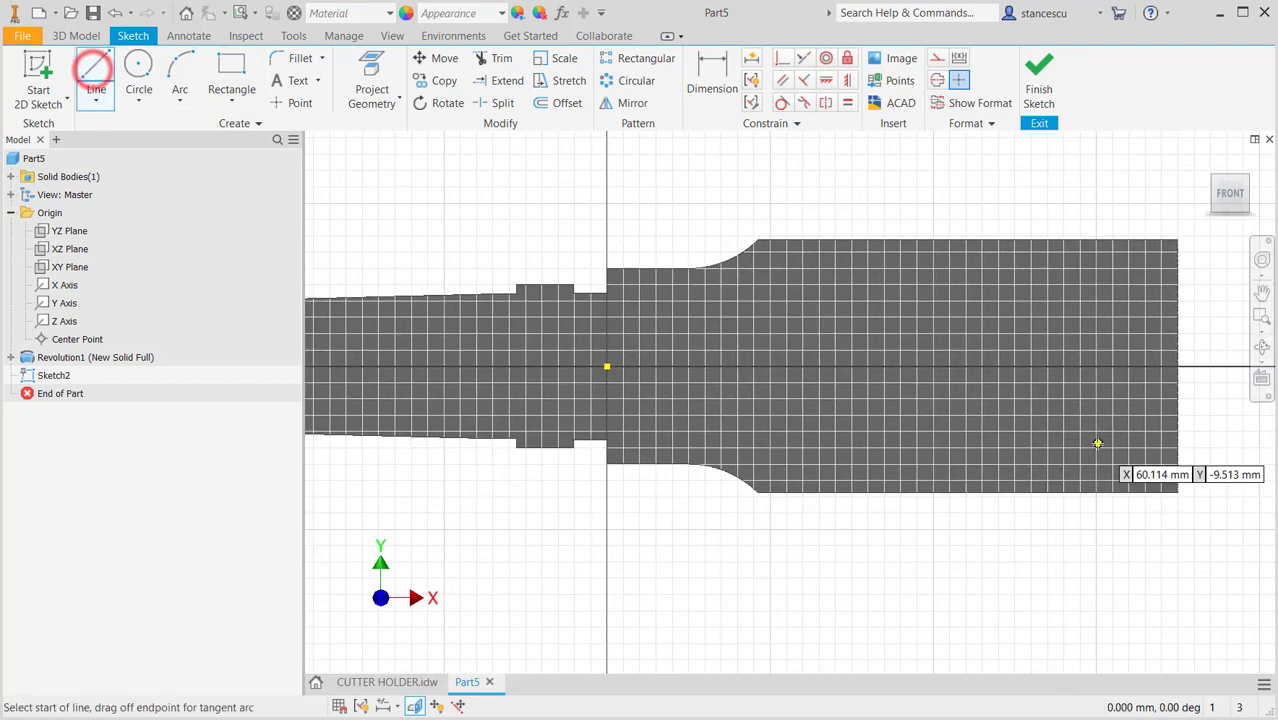
left_click(1178, 429)
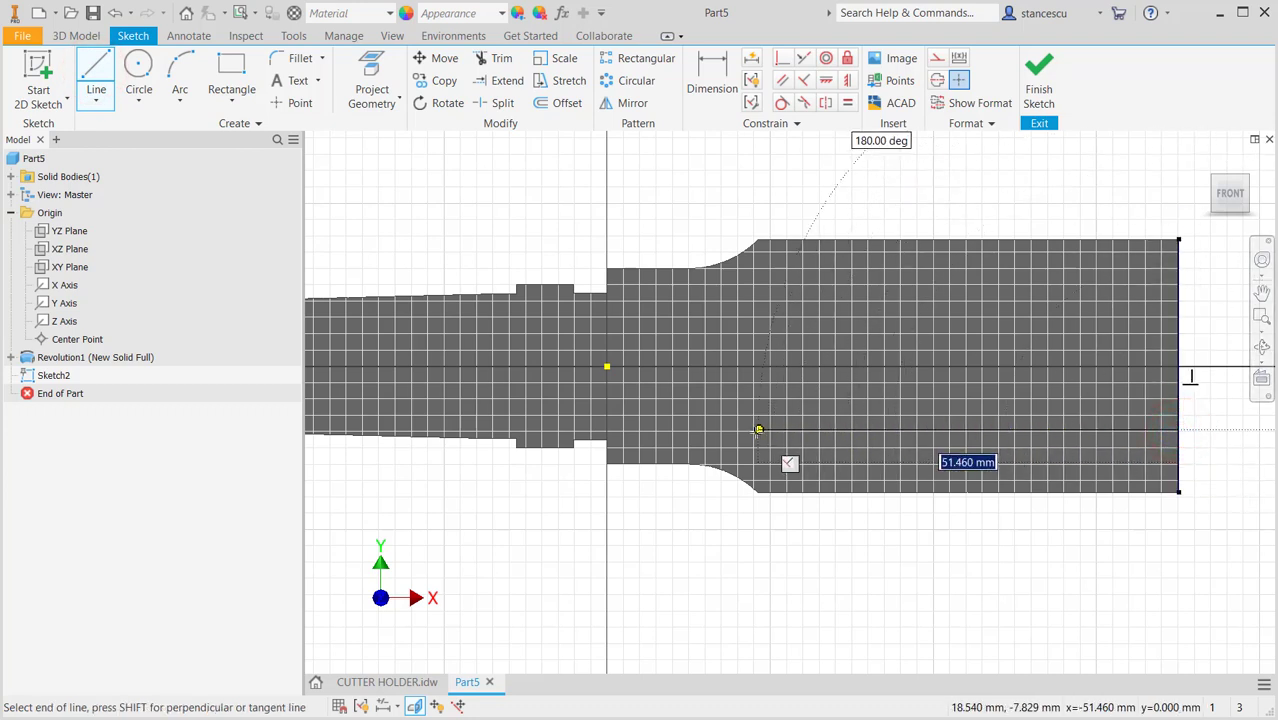
left_click(723, 430)
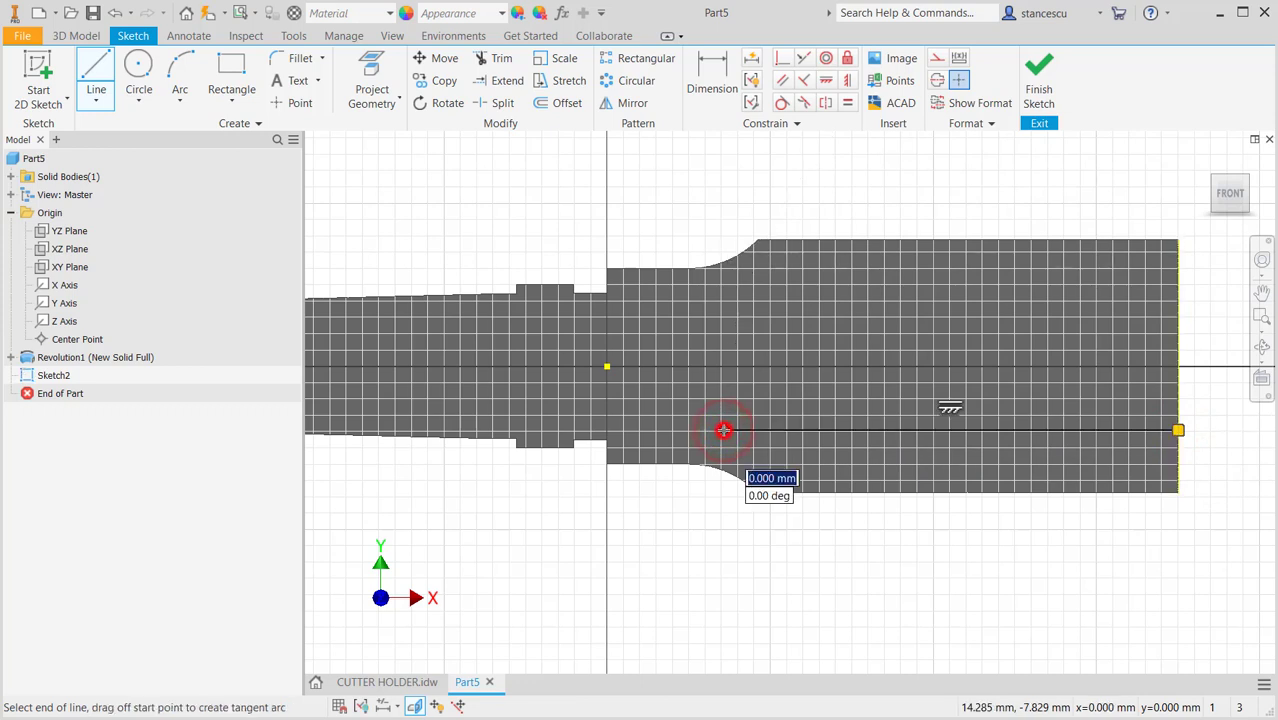
left_click_drag(723, 430, 680, 447)
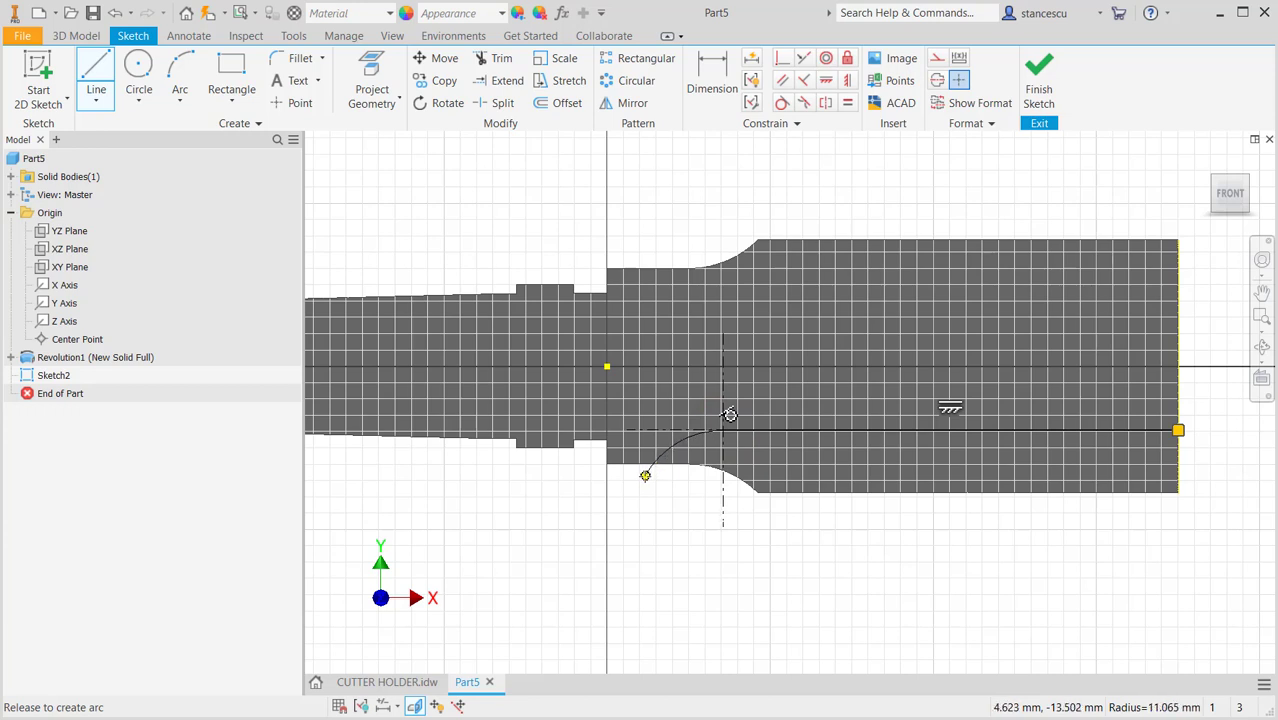
left_click_drag(645, 475, 646, 475)
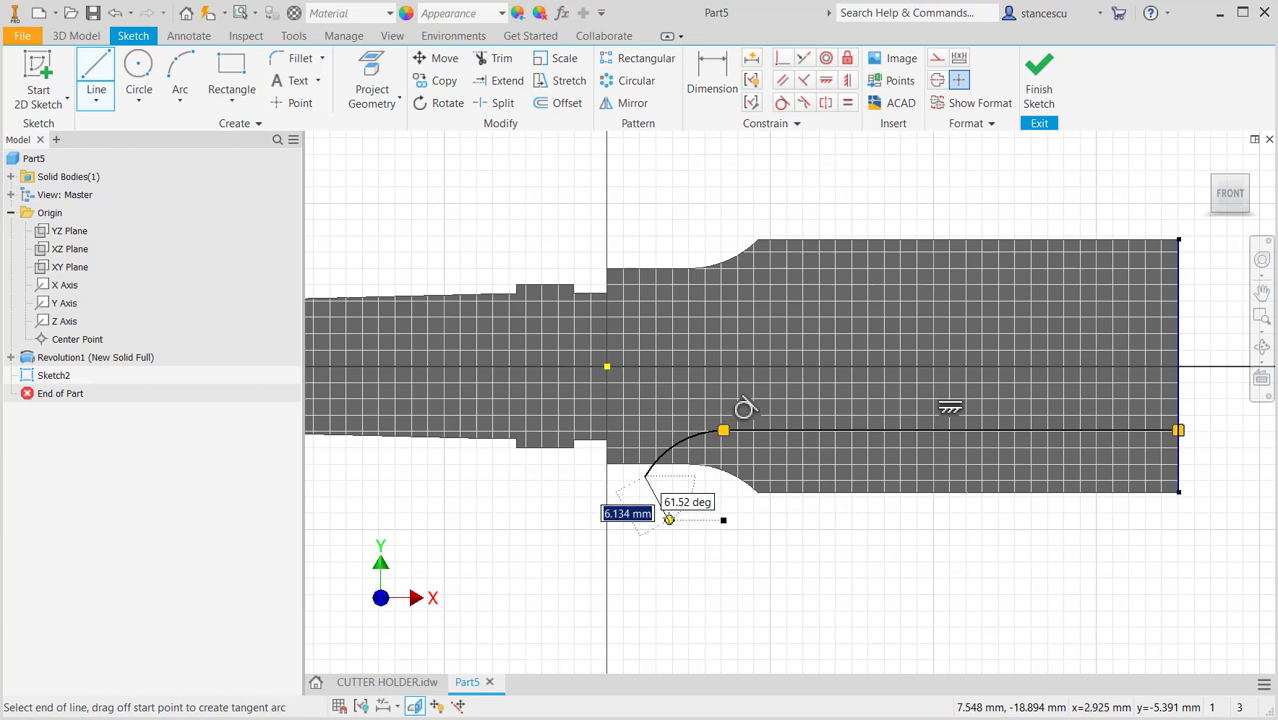
key("Escape")
Dimension the arc's center point 10 mm horizontally from the sketch origin.
scroll(680, 496, "up", 5)
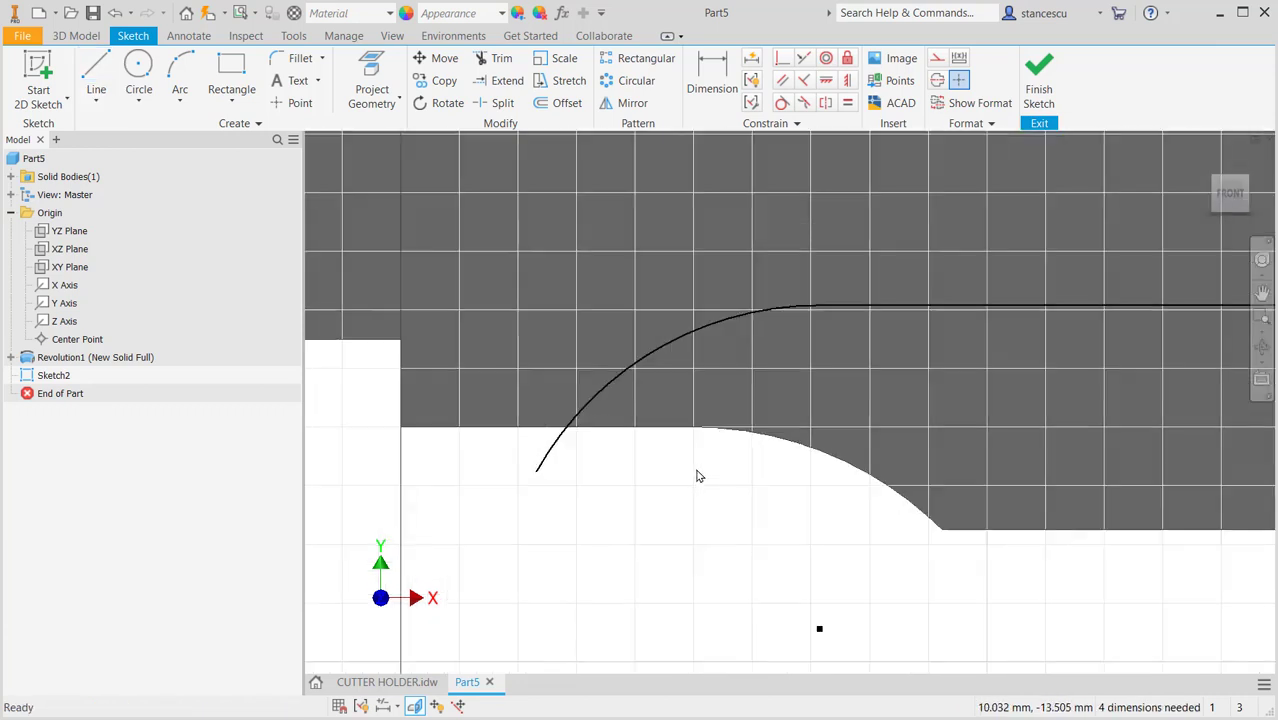
scroll(698, 472, "down", 2)
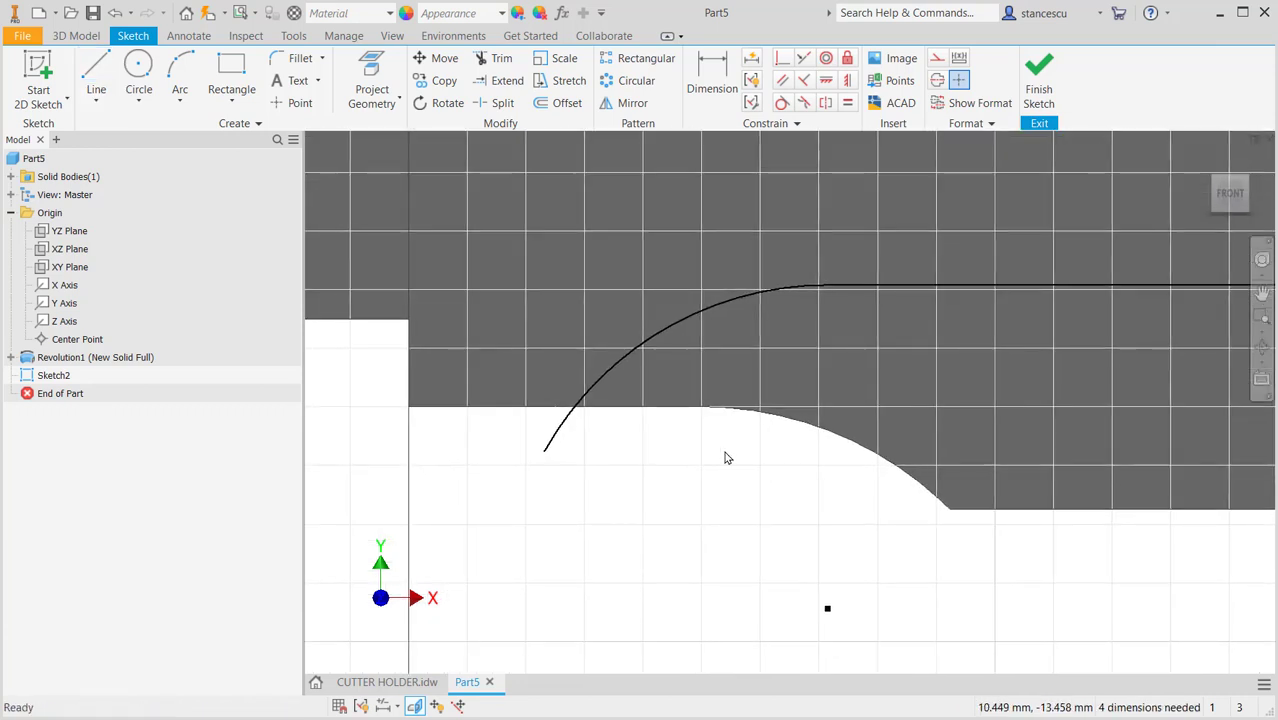
left_click(710, 82)
left_click(536, 216)
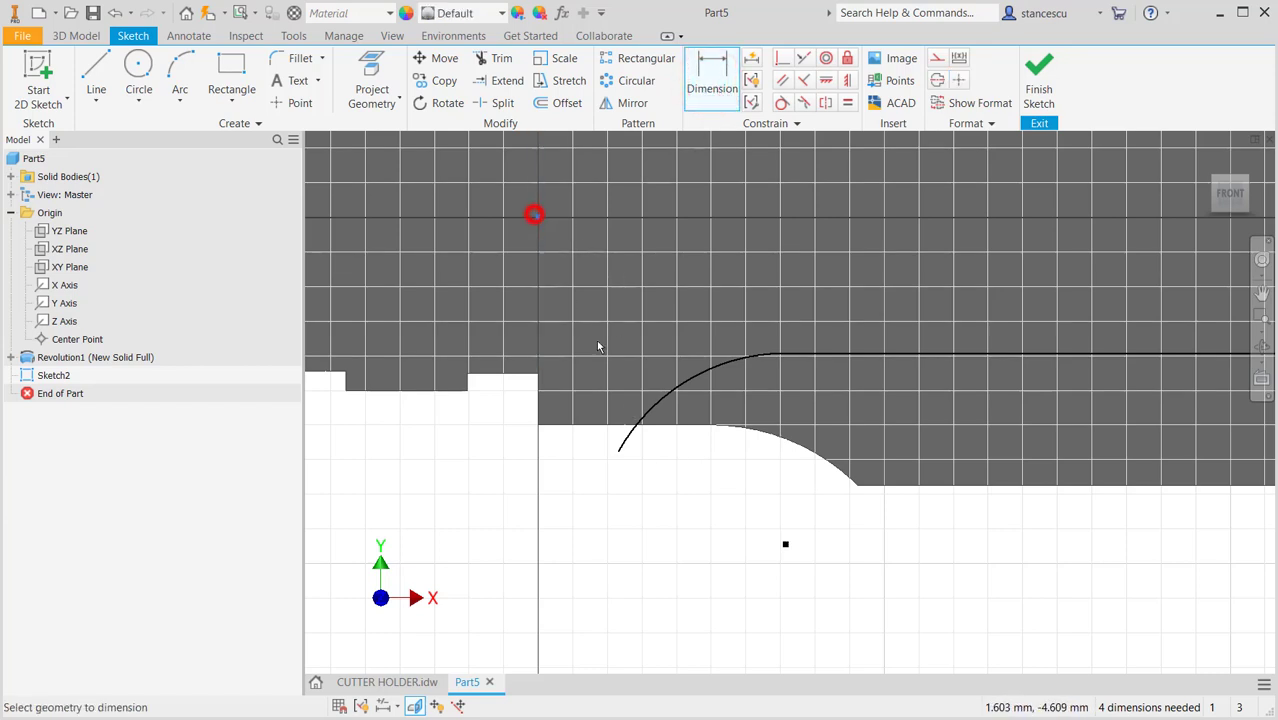
left_click(785, 545)
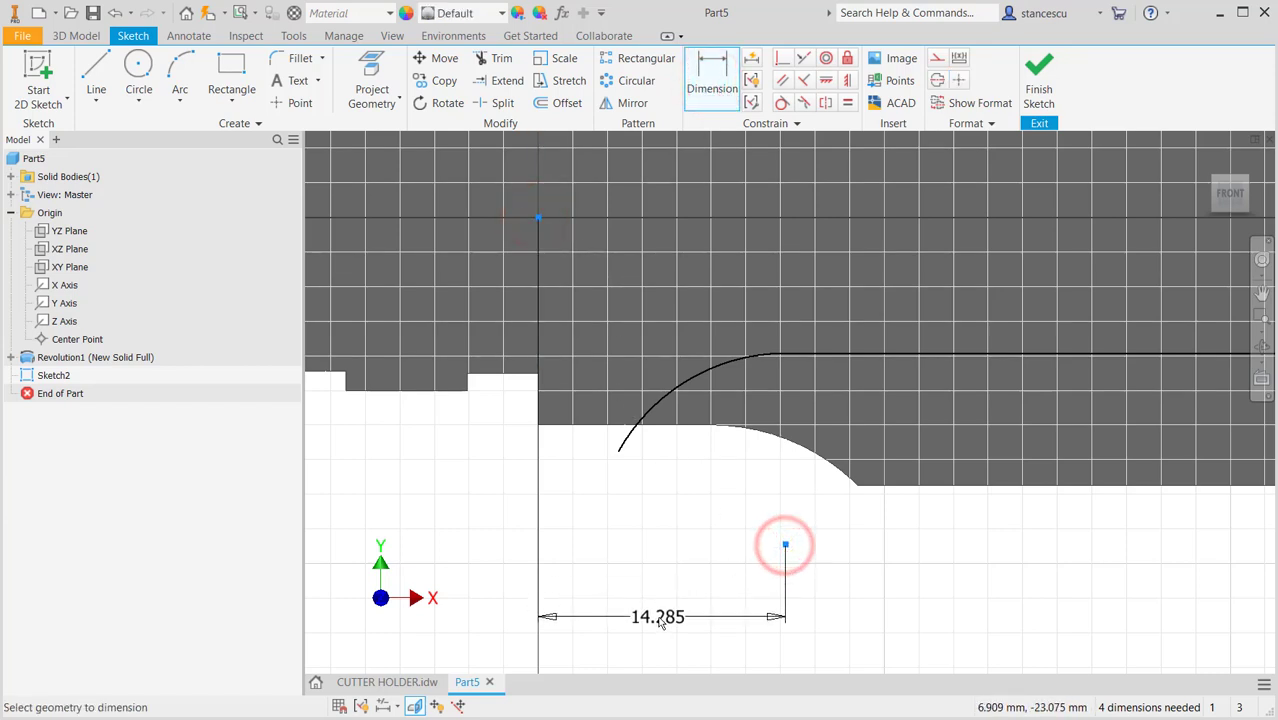
left_click(657, 615)
type("1")
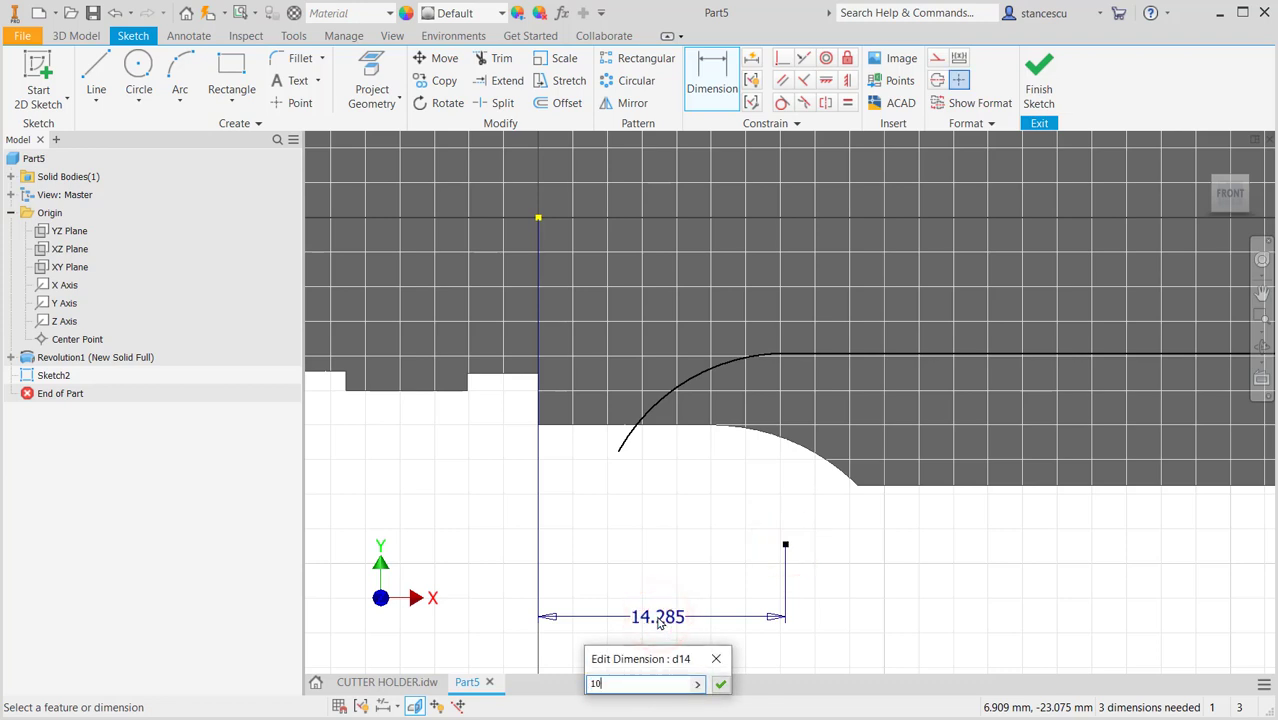
type("0")
key("Return")
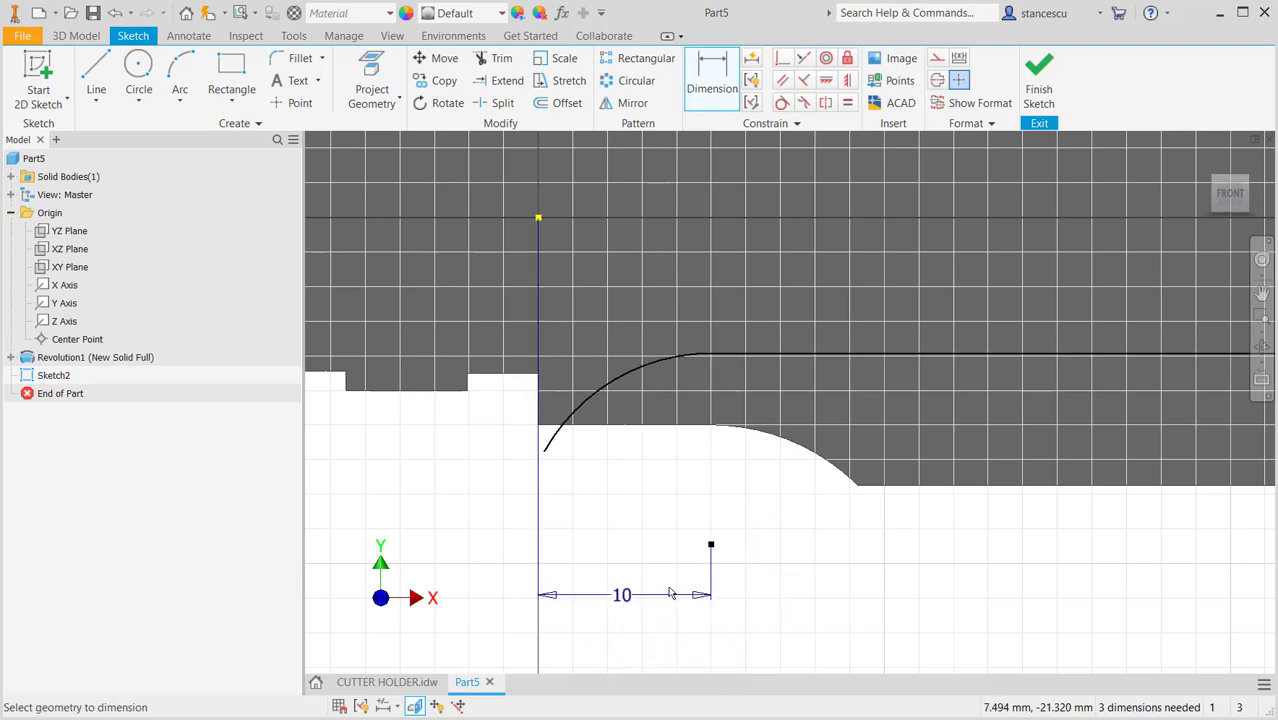
Dimension the underside arc with a 10 mm radius.
left_click(601, 383)
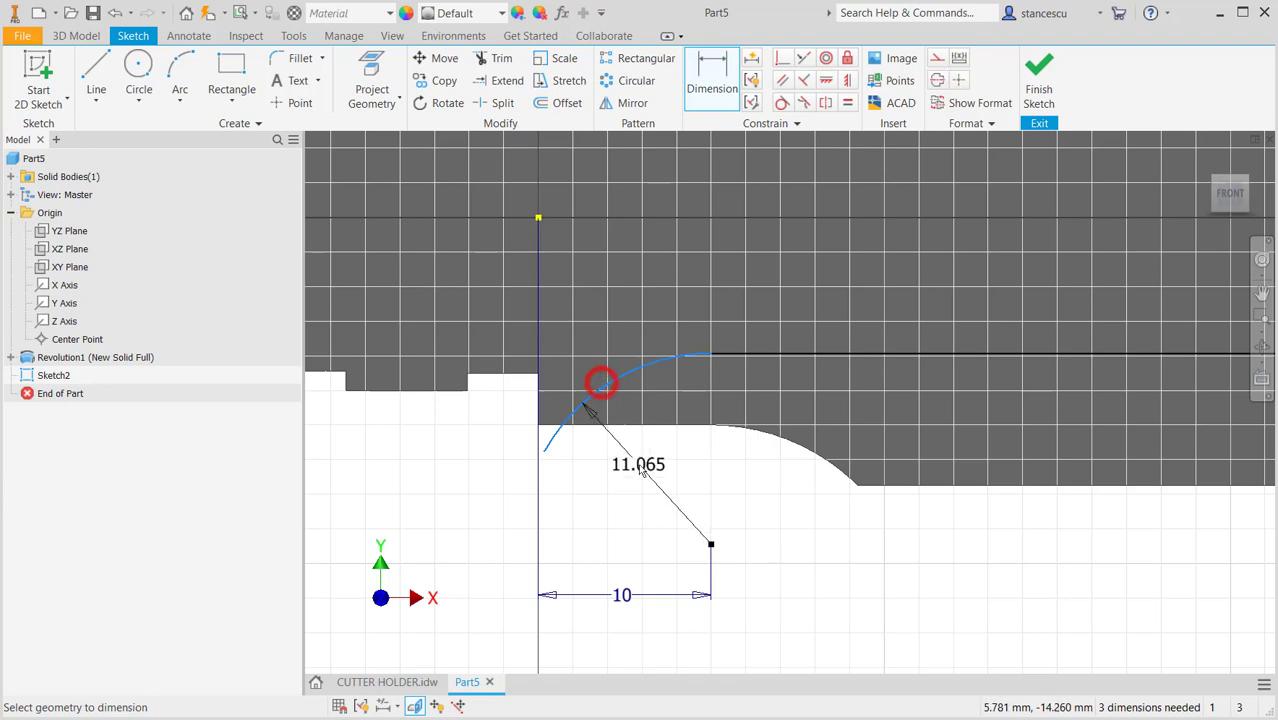
left_click(650, 475)
type("10")
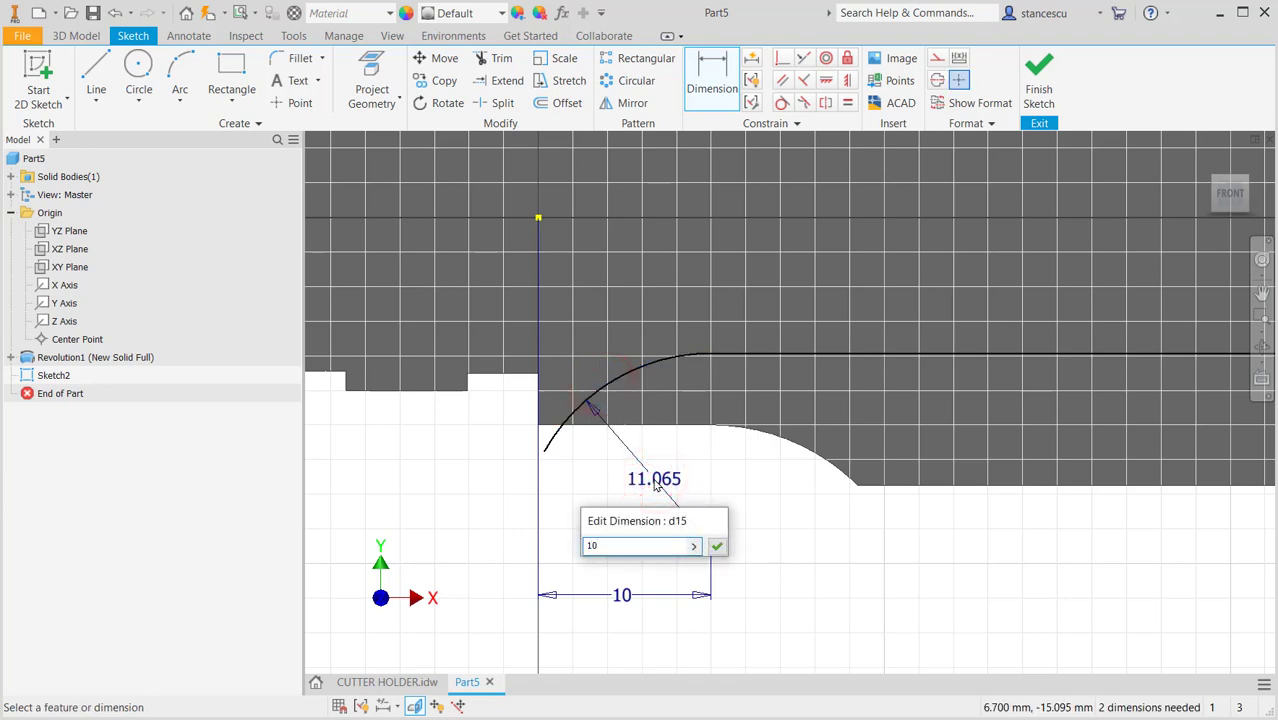
key("Return")
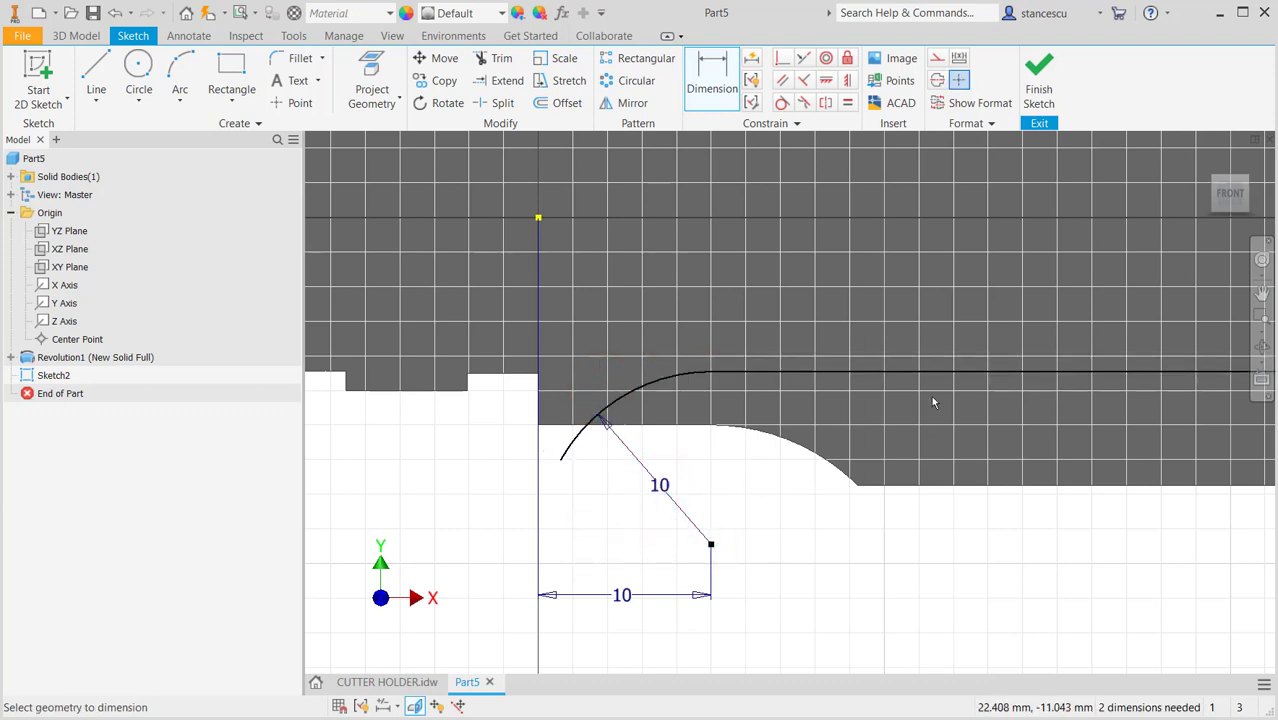
Dimension the horizontal line 10 mm below the sketch origin and end the dimensioning.
left_click(953, 373)
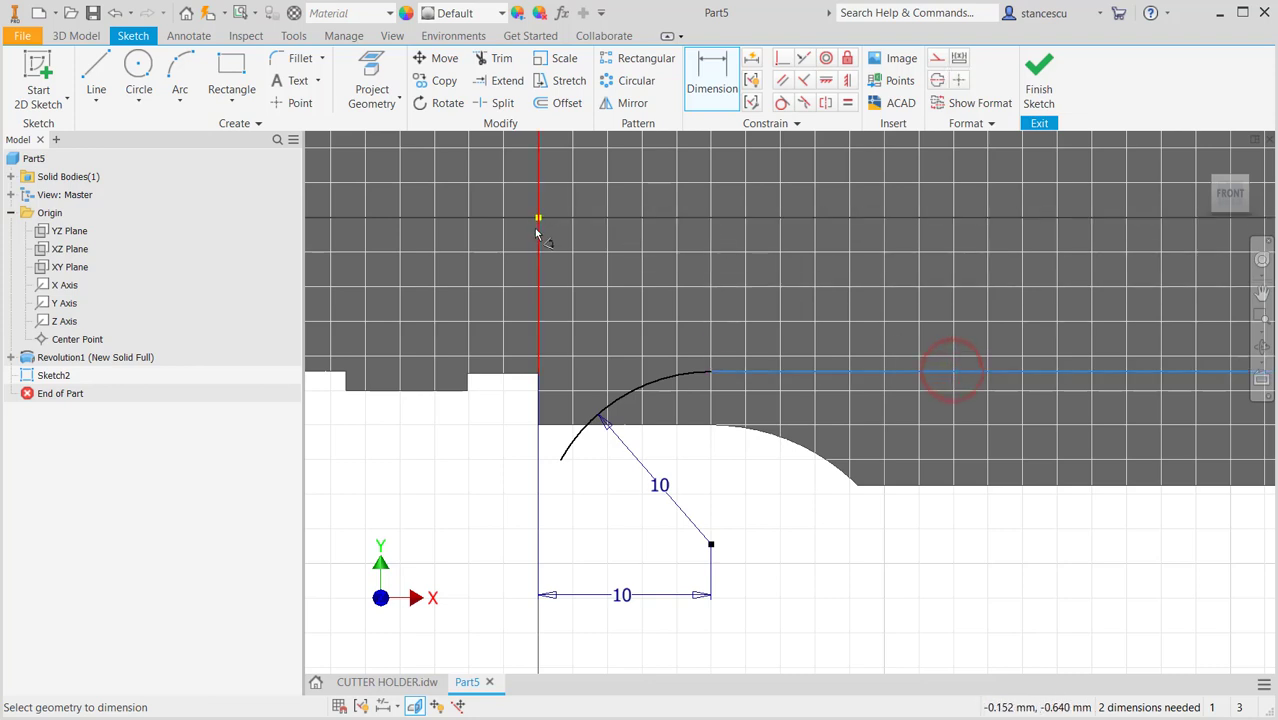
left_click(538, 219)
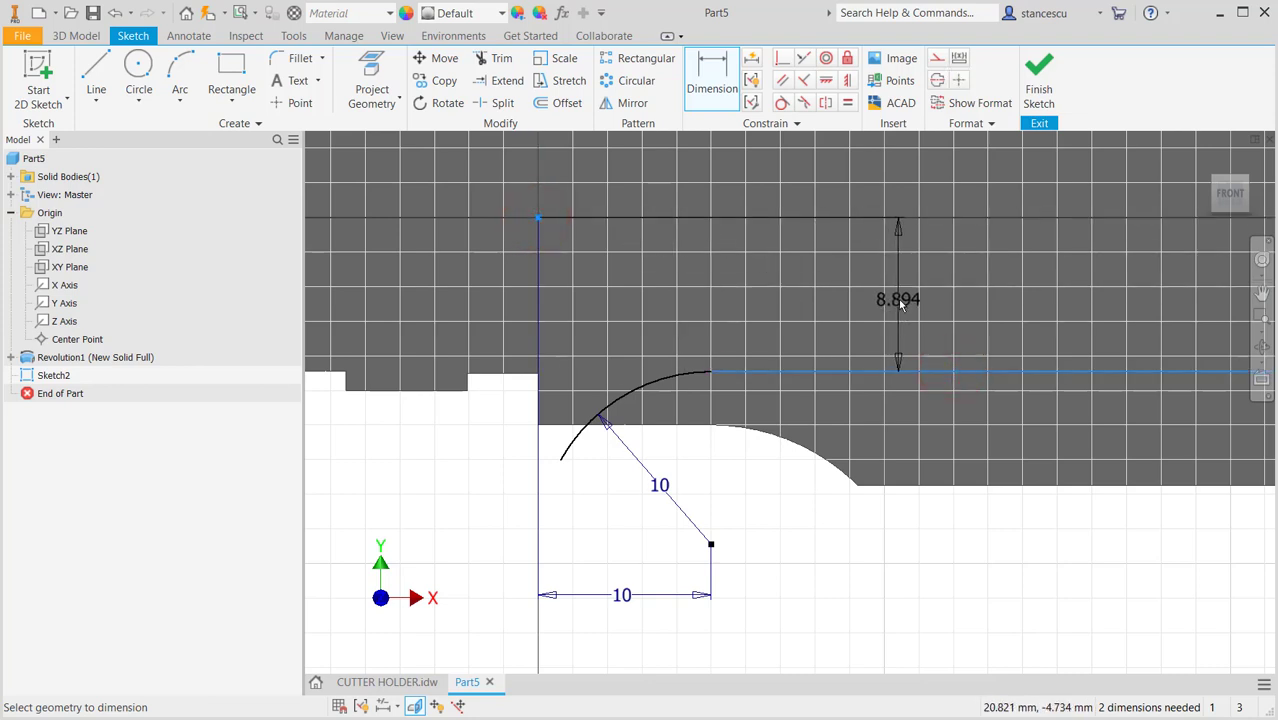
left_click(900, 302)
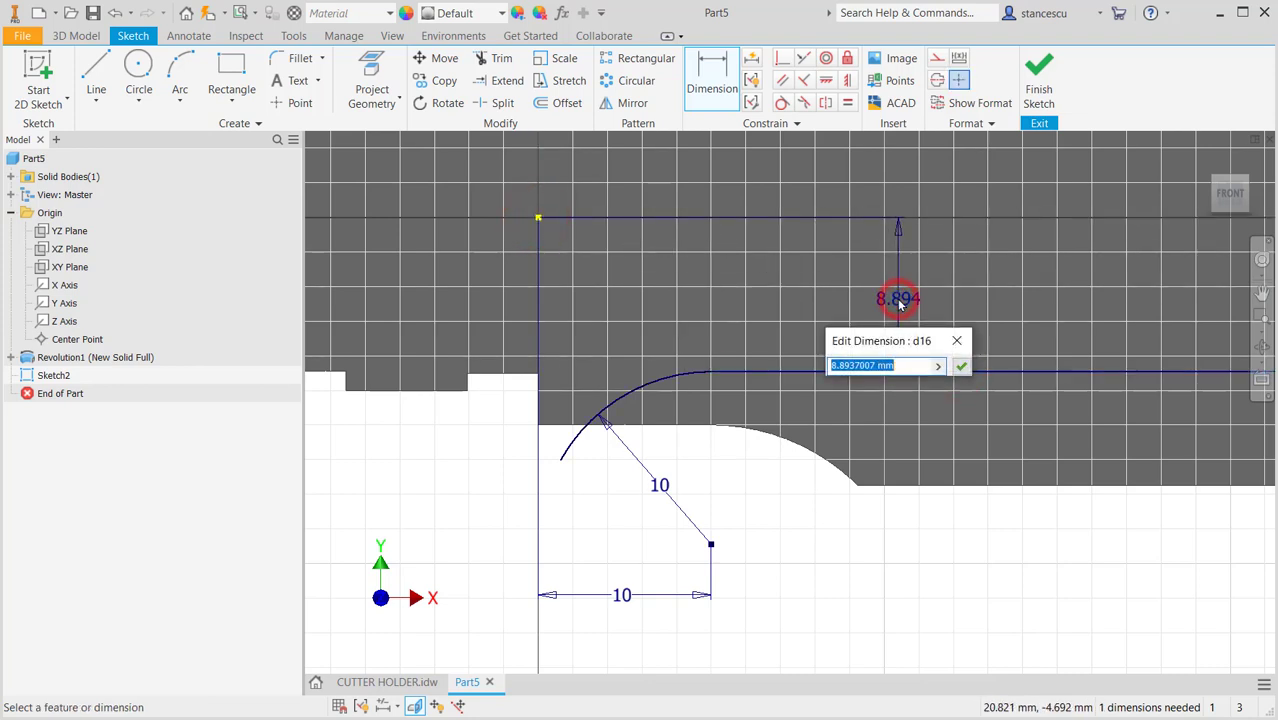
type("10")
key("Return")
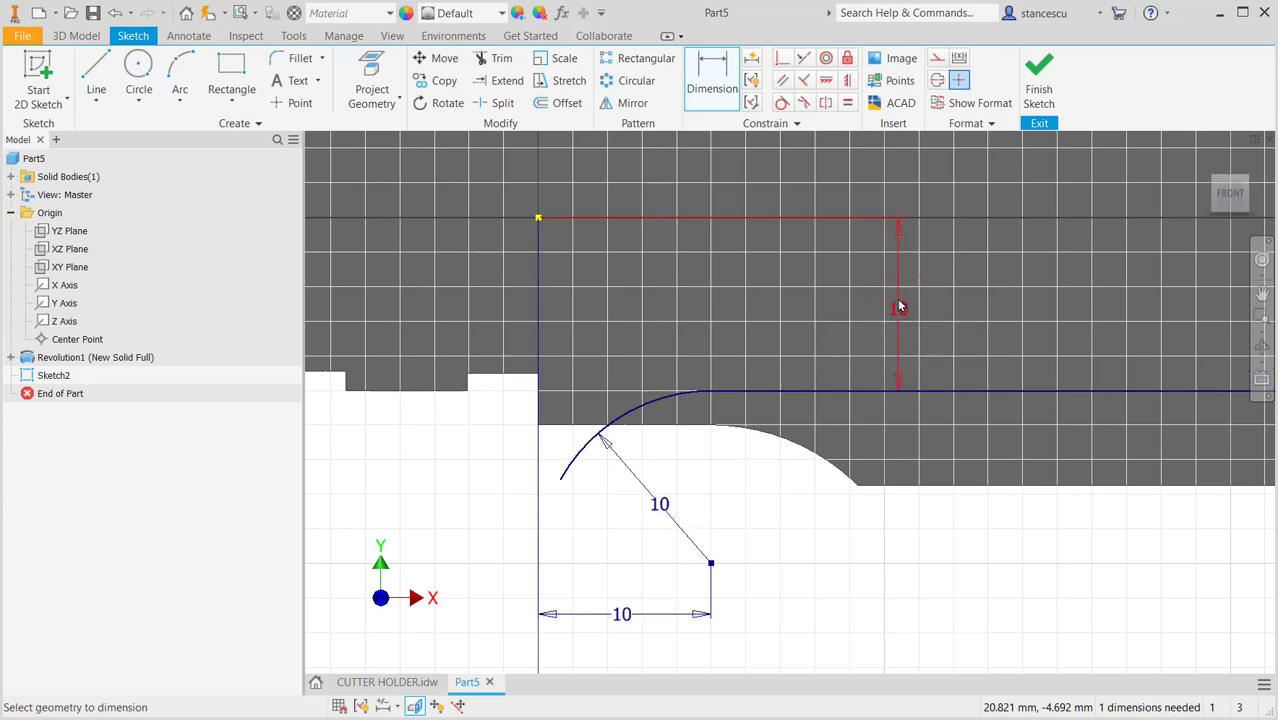
scroll(855, 538, "down", 2)
key("Escape")
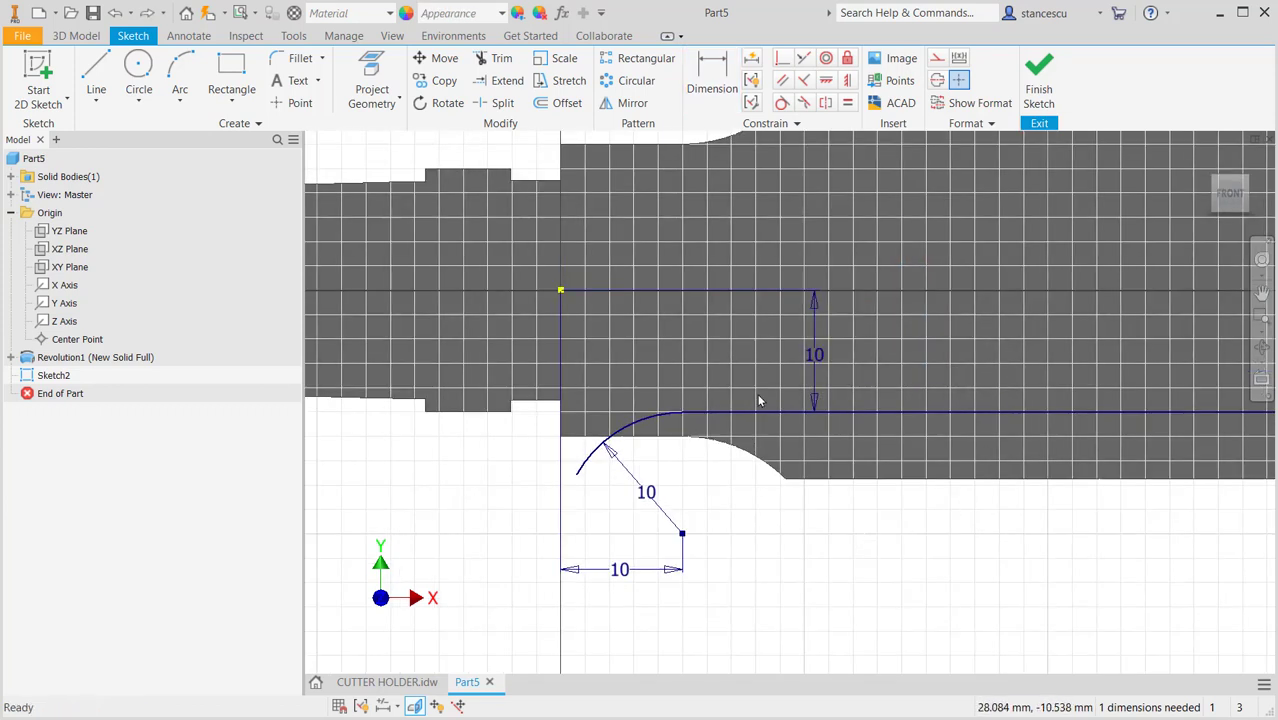
Project the head's lower edge into the sketch and draw a horizontal line about 21 mm long from its inner end past the arc.
left_click(372, 97)
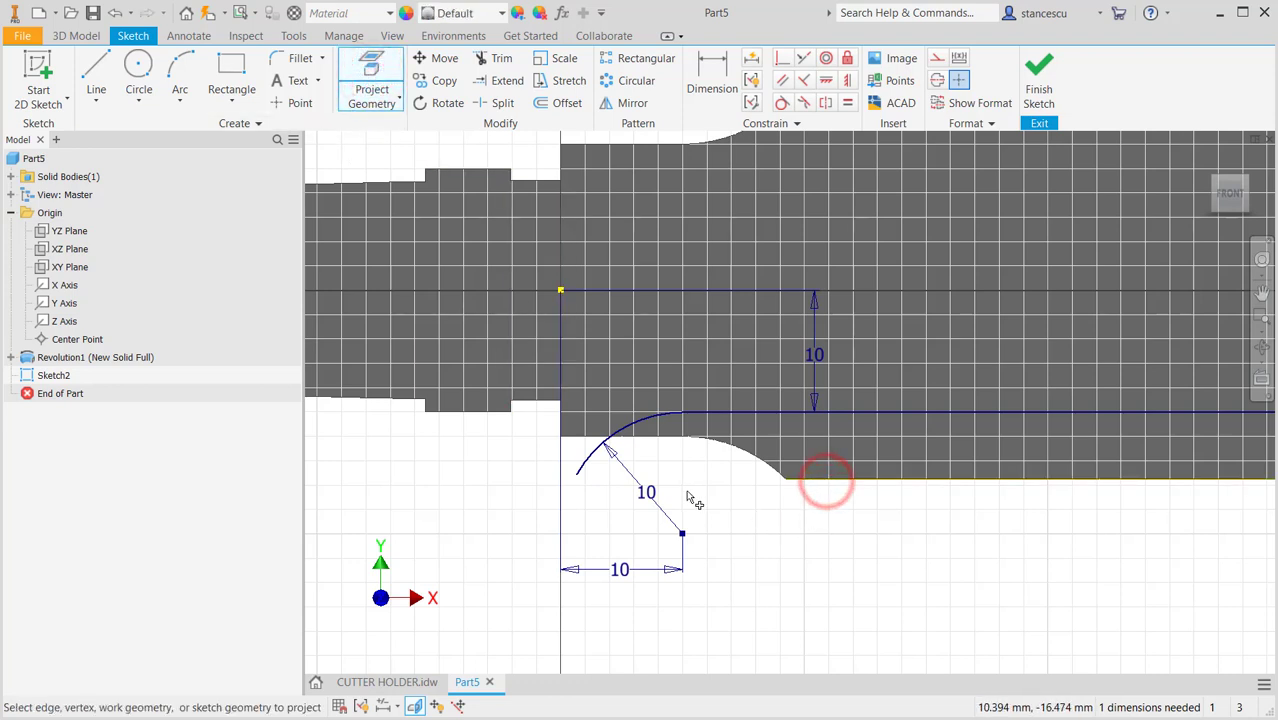
left_click(106, 65)
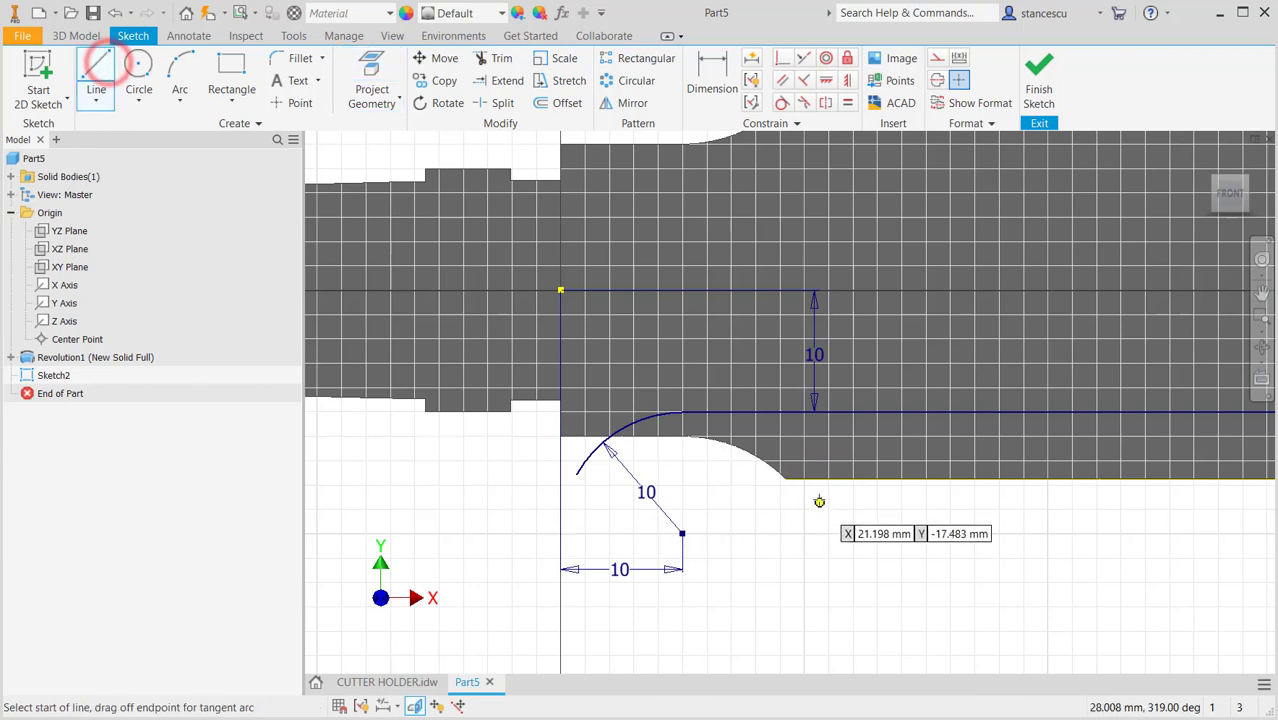
left_click(787, 480)
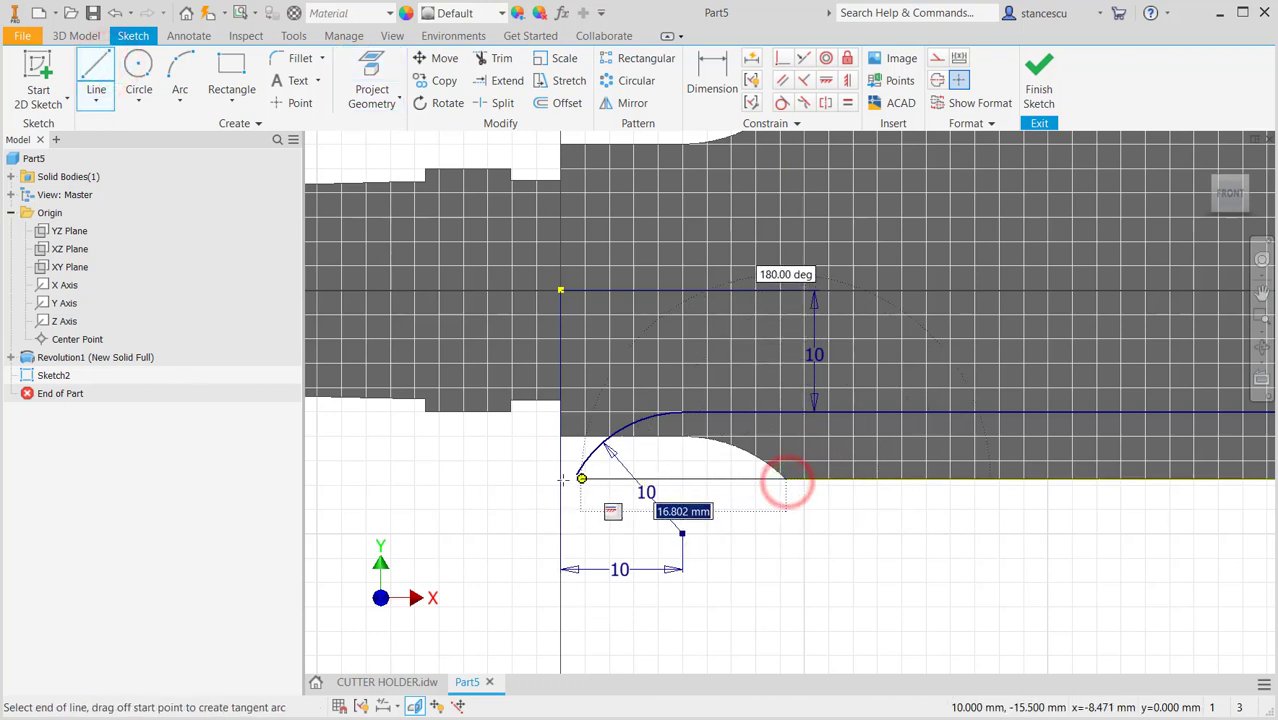
left_click(532, 478)
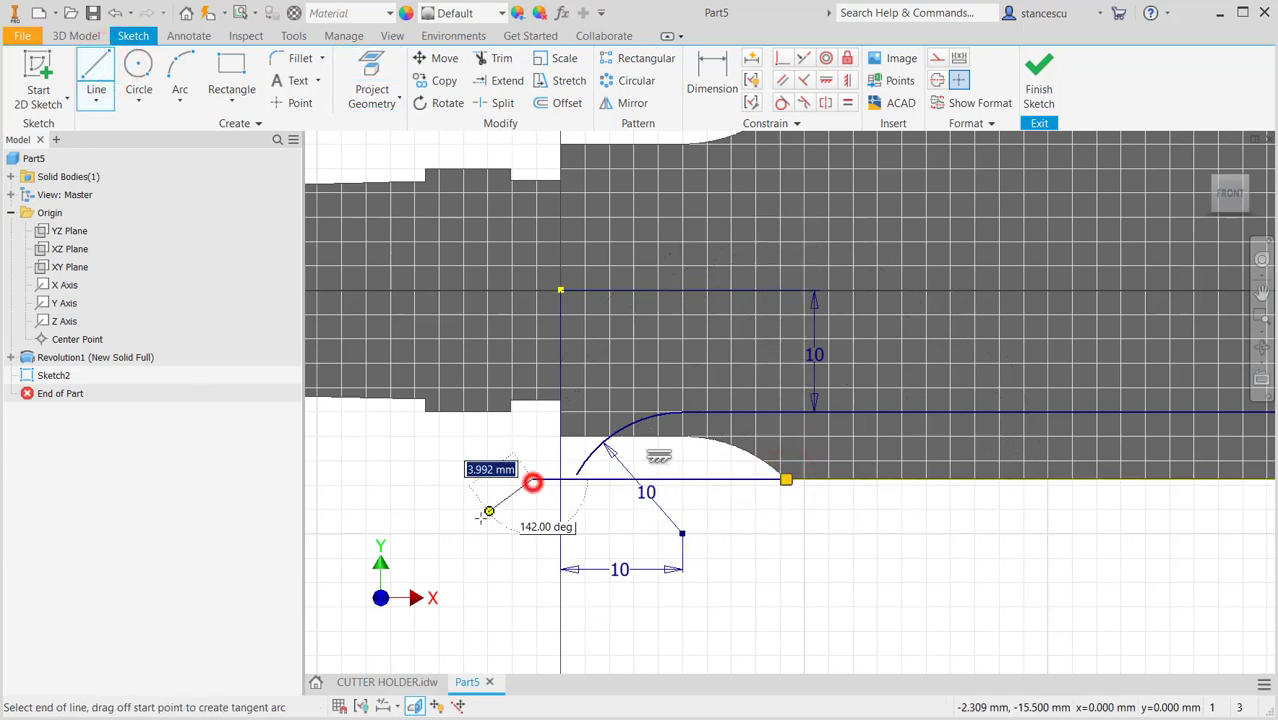
key("Escape")
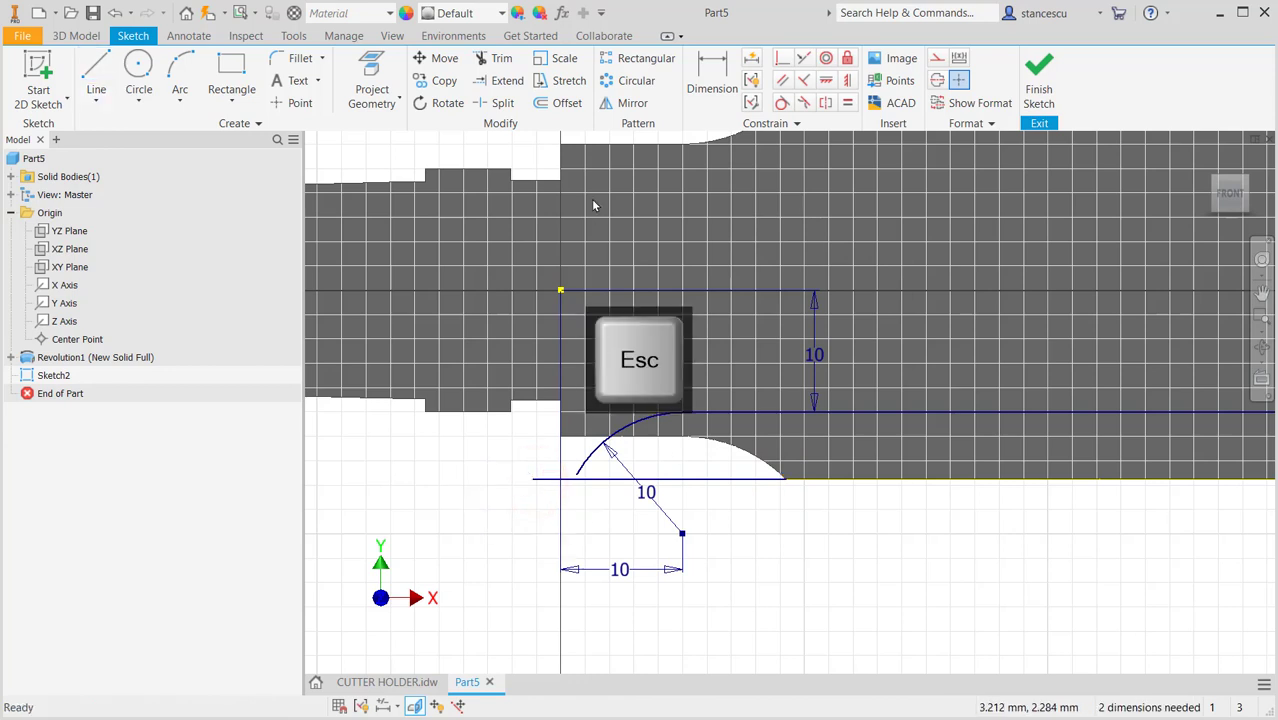
Extend the R10 arc down to the lower horizontal line and trim off the line's overhang beyond the arc.
left_click(492, 80)
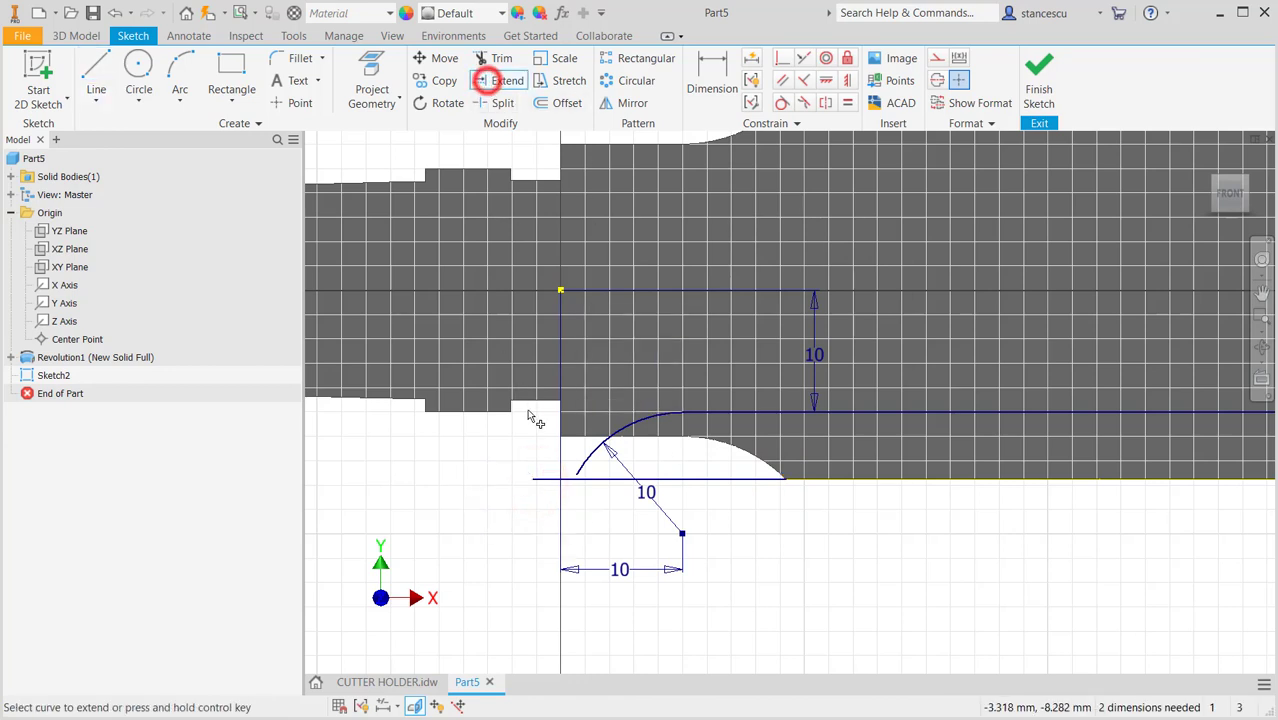
left_click(585, 464)
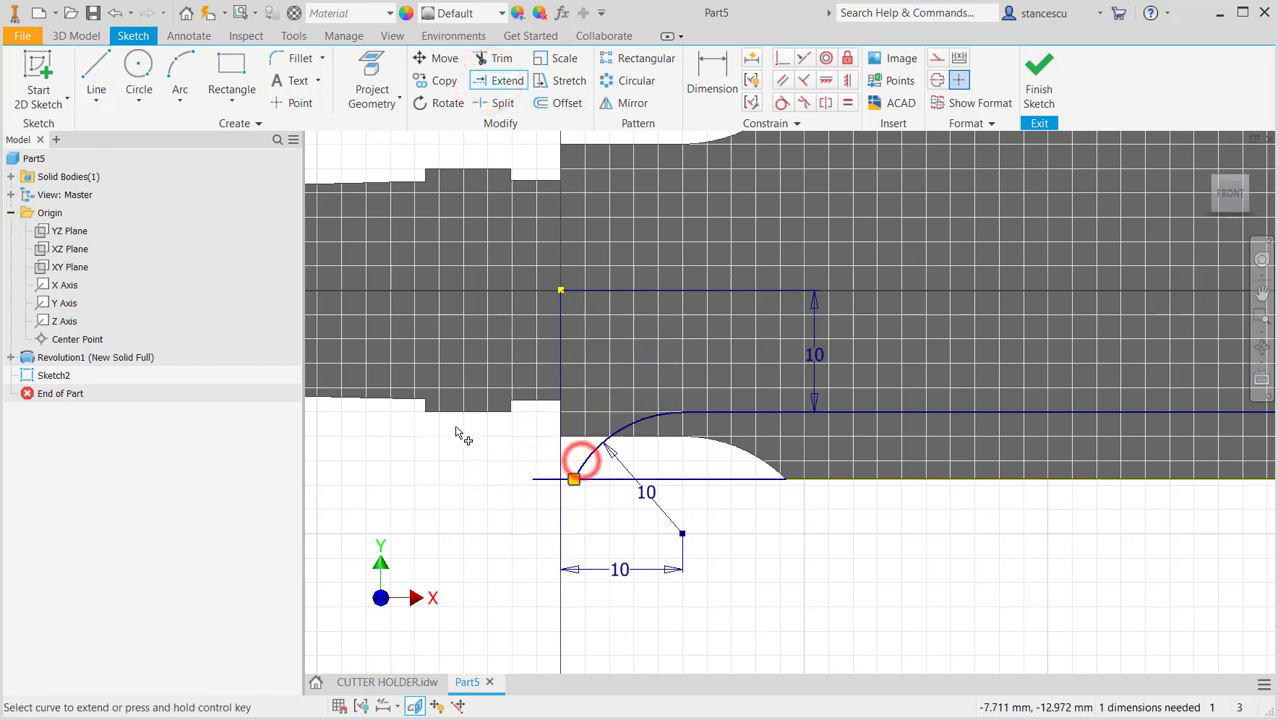
left_click(496, 58)
left_click(551, 478)
Close the profile with a 5.5 mm vertical line along the head's end face down to its lower corner, and finish the sketch.
middle_click_drag(718, 518, 163, 496)
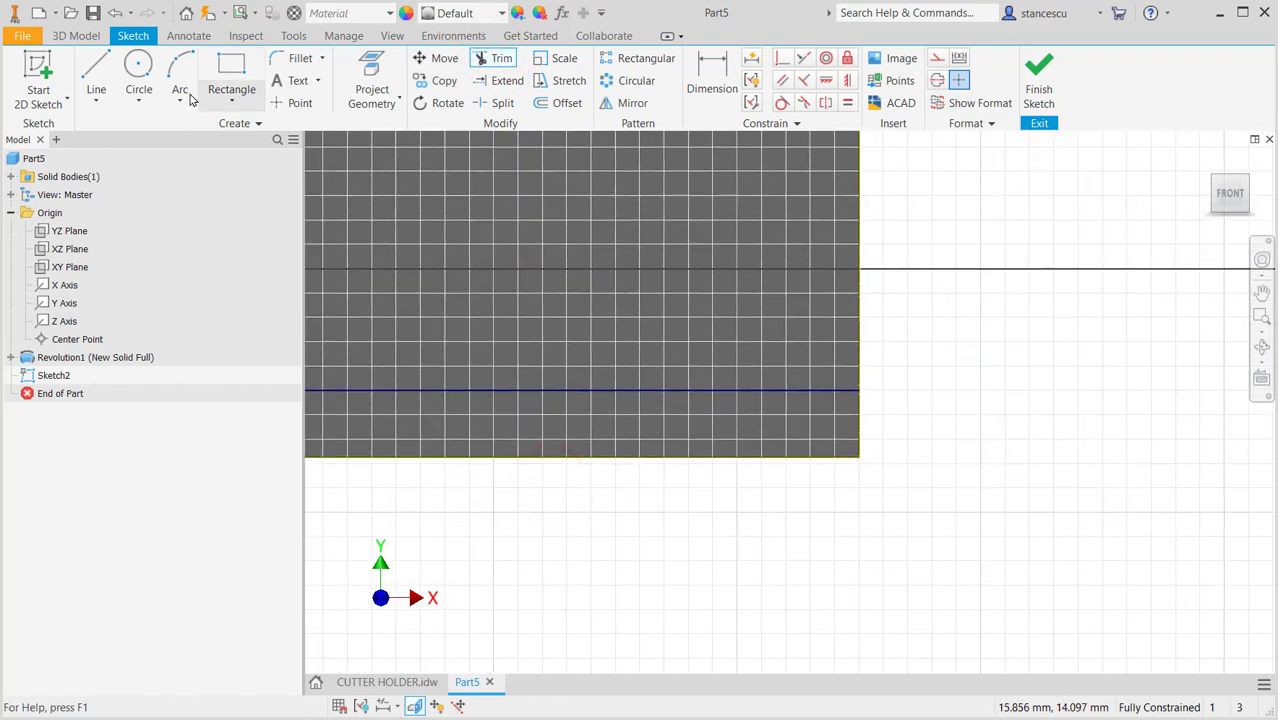
left_click(95, 72)
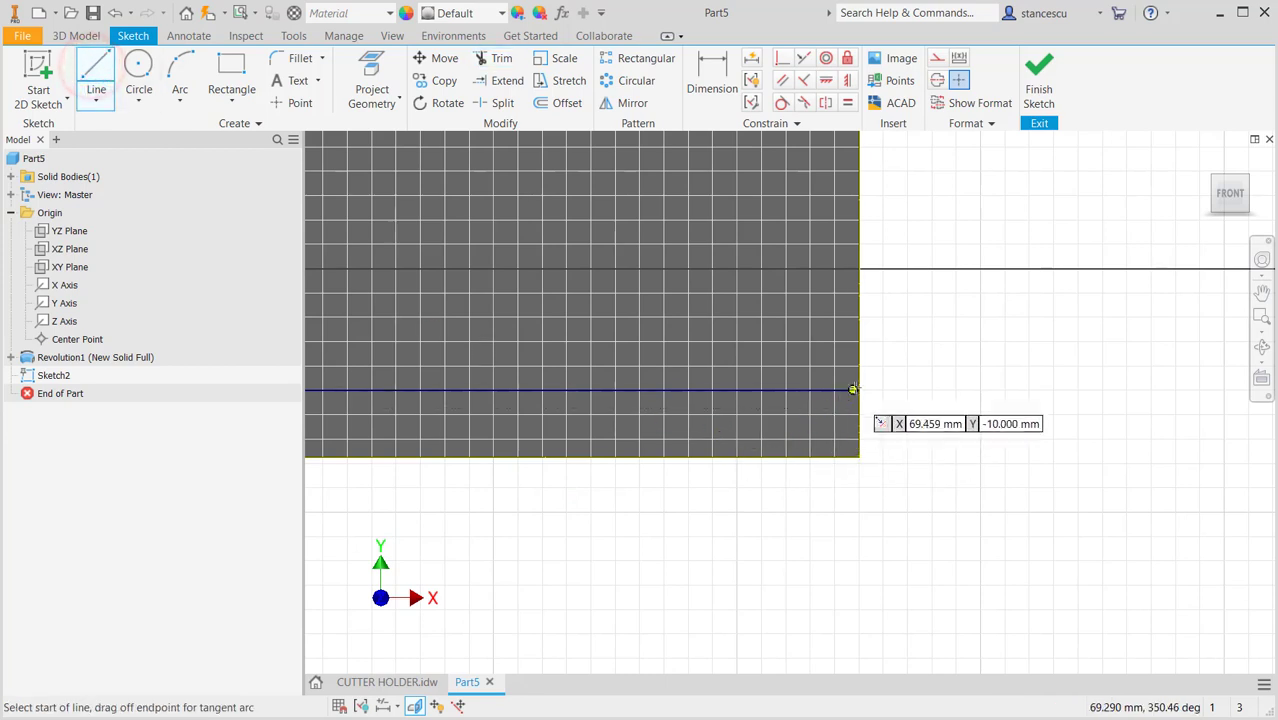
left_click(859, 387)
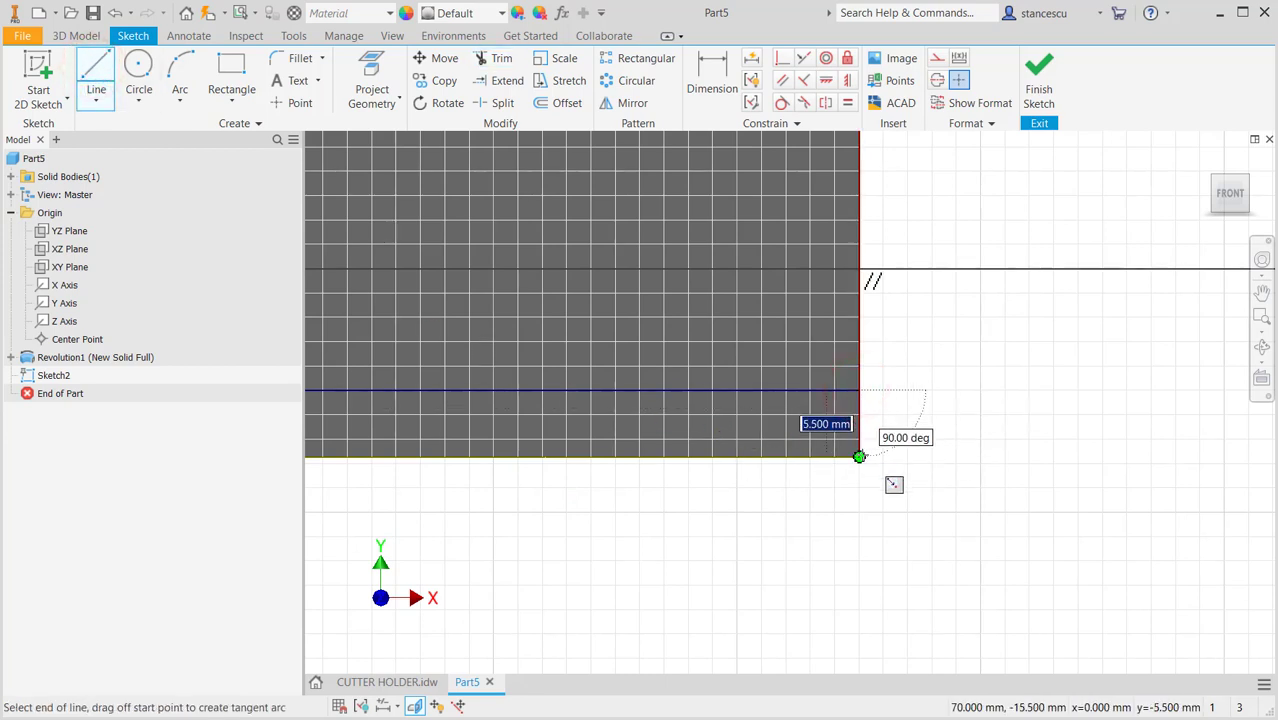
left_click(860, 457)
scroll(977, 445, "down", 3)
middle_click_drag(907, 506, 968, 485)
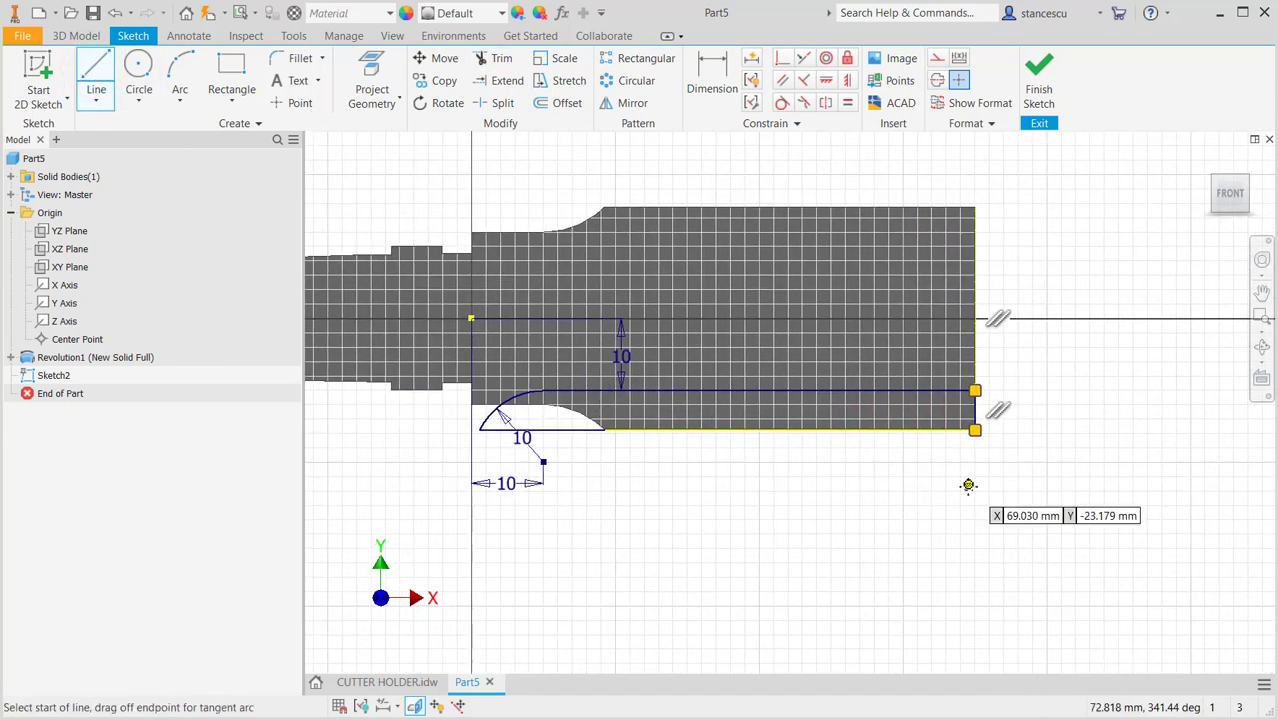
key("Escape")
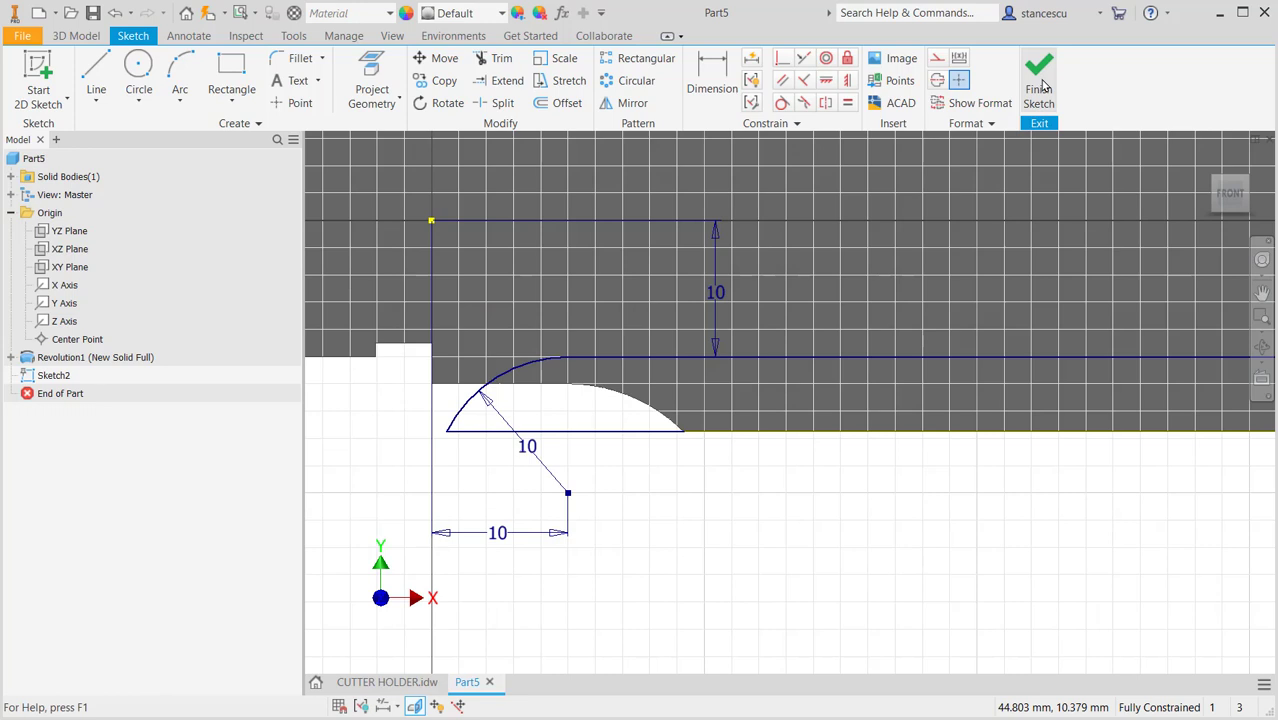
left_click(1040, 88)
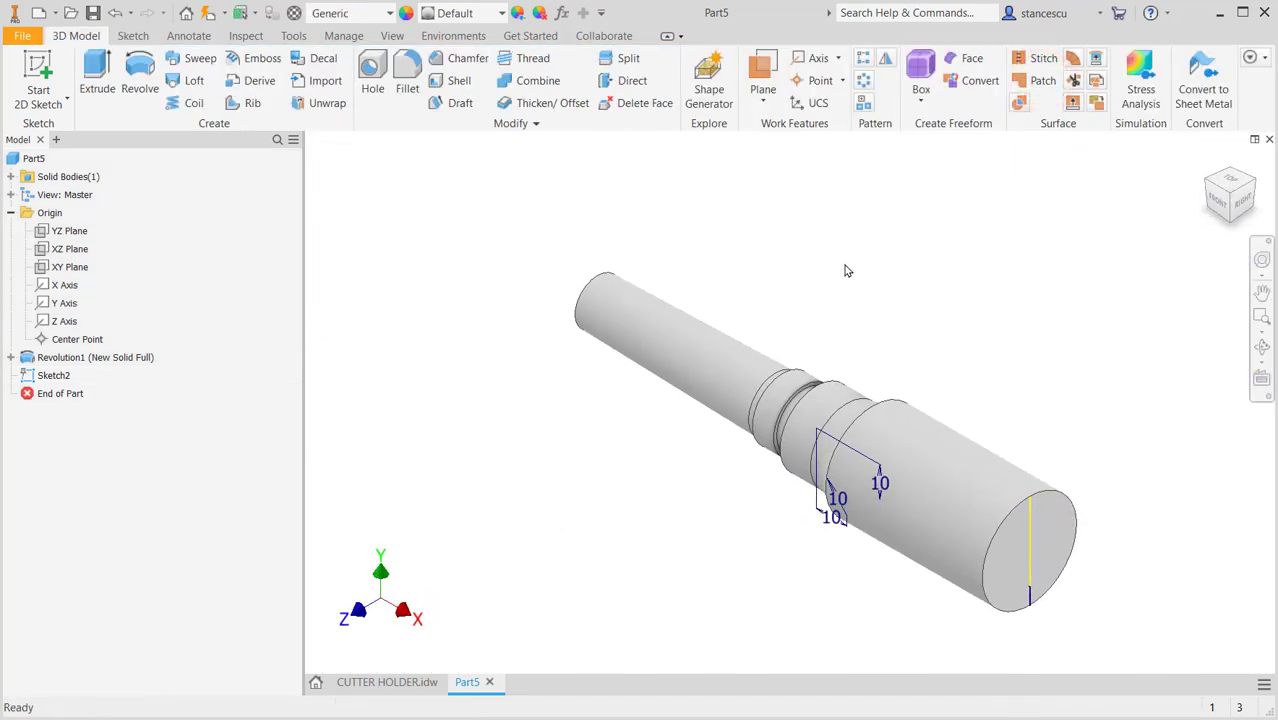
key("F6")
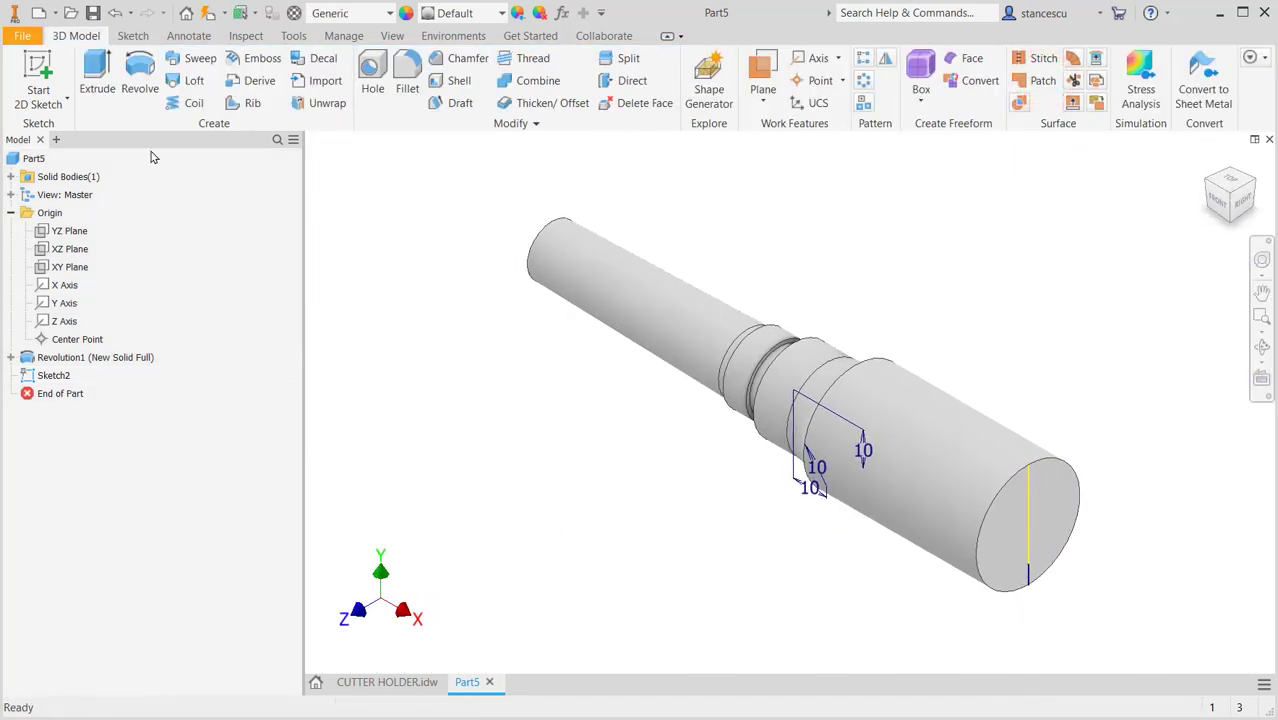
Extrude the closed profile as a symmetric cut through all to form the flat on the head's underside.
left_click(97, 72)
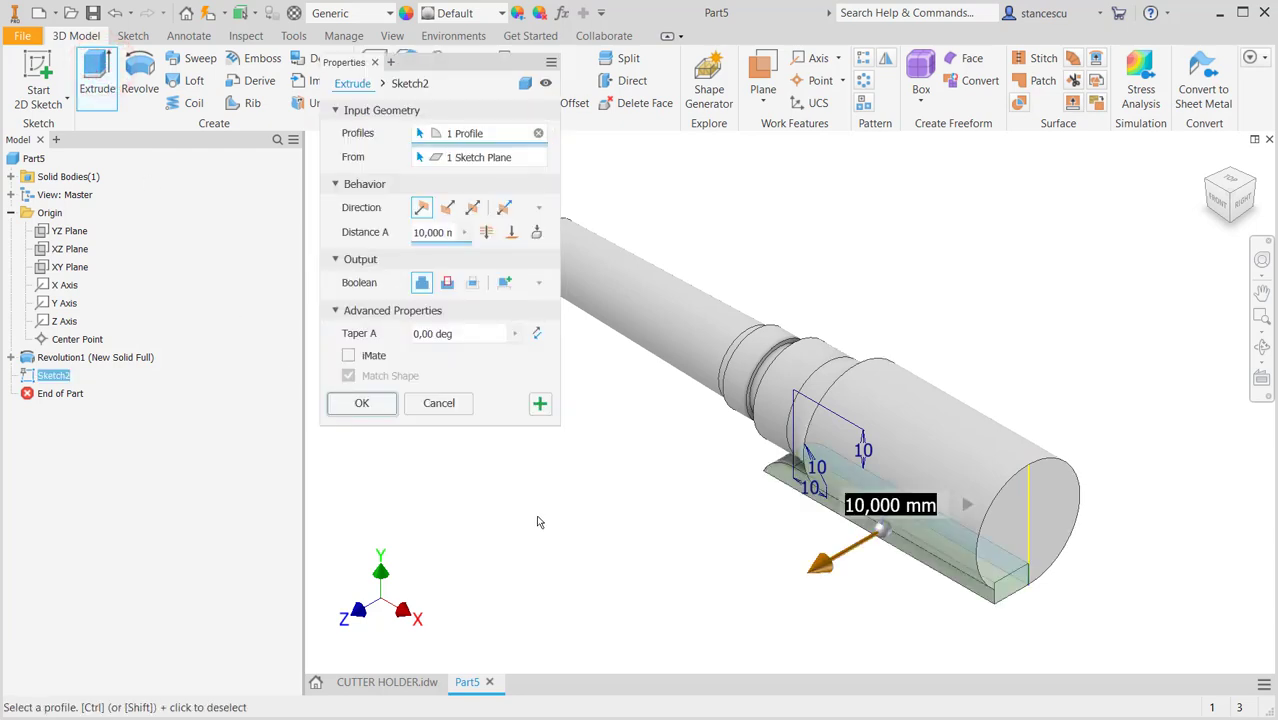
left_click(447, 283)
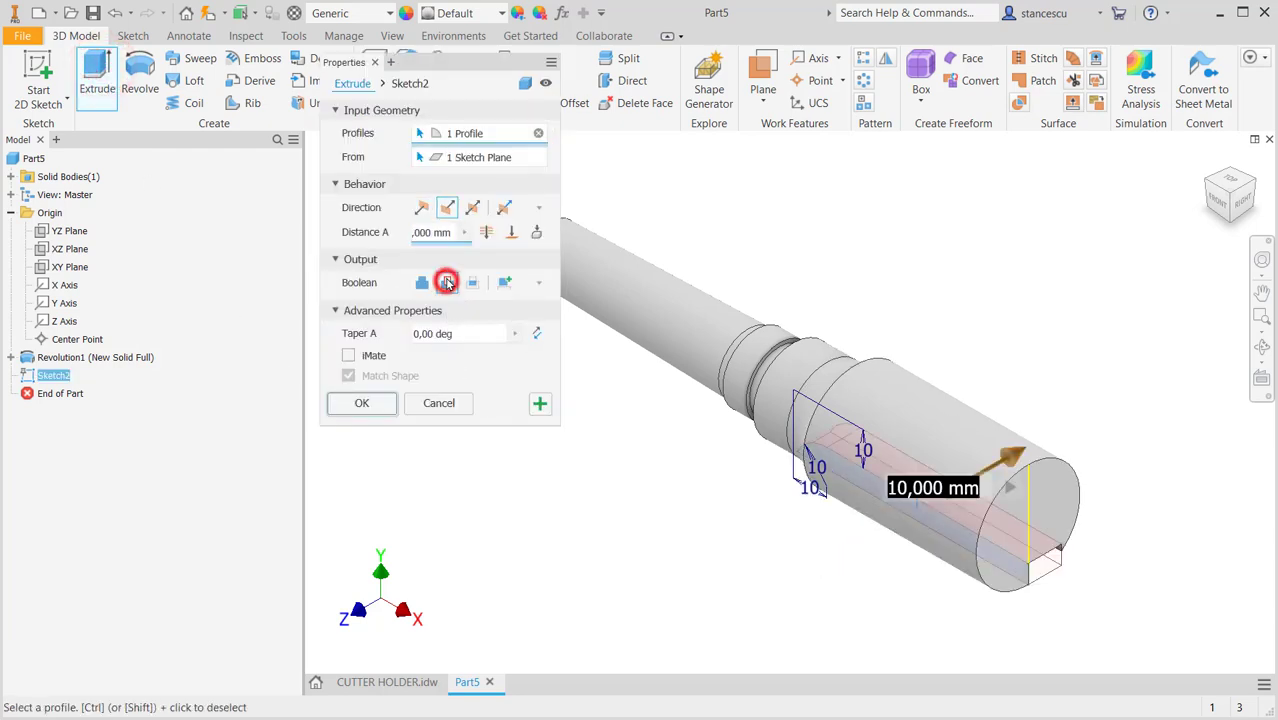
left_click(471, 208)
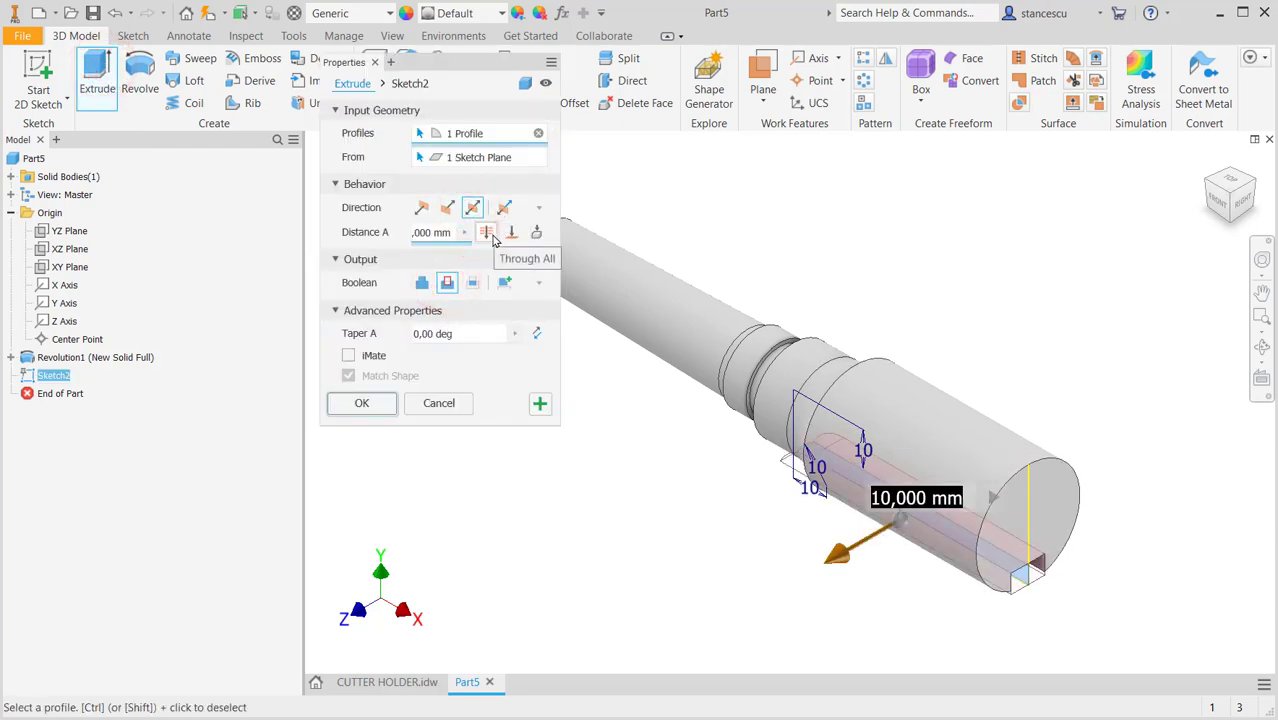
left_click(486, 232)
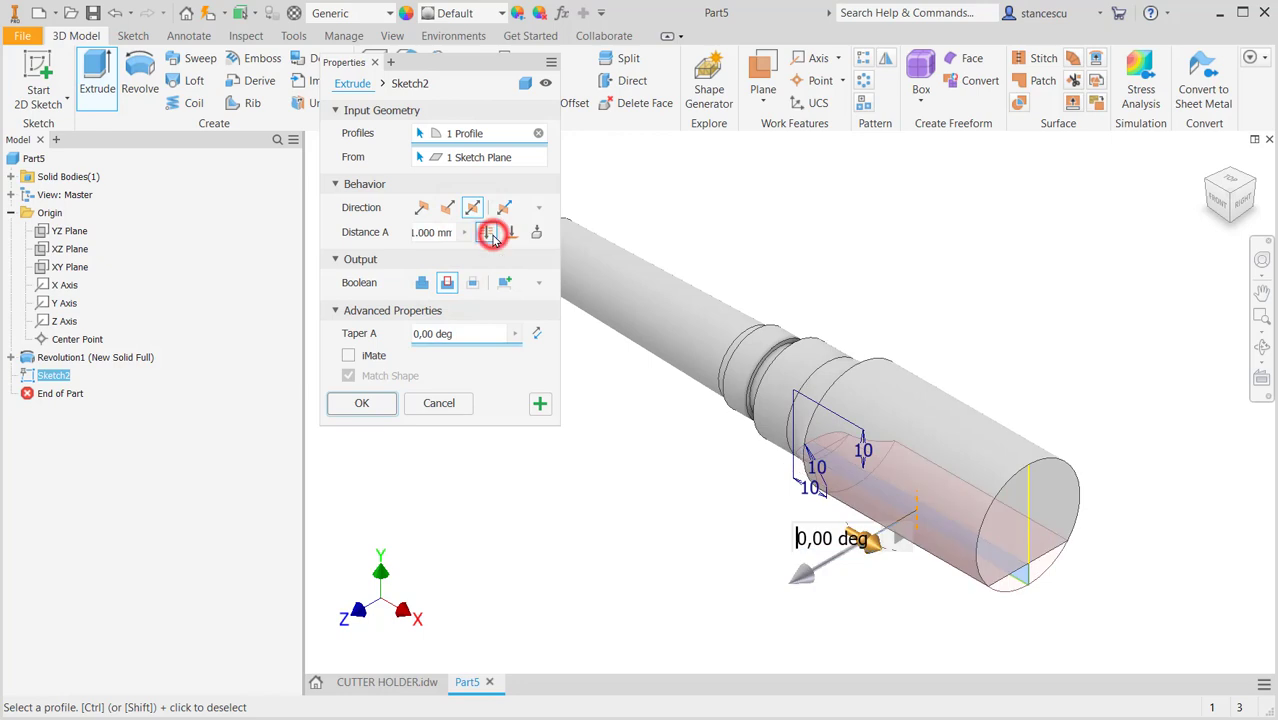
left_click(371, 403)
middle_click_drag(593, 479, 654, 453, "shift")
key("F6")
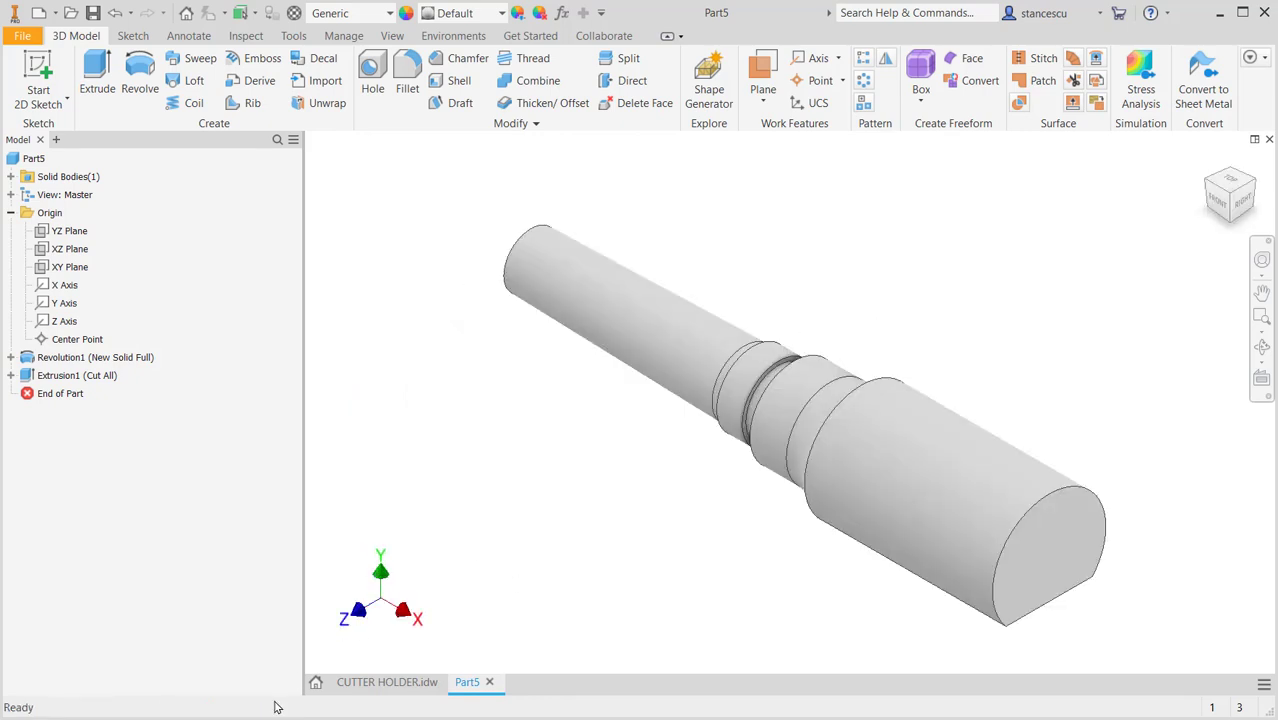
Examine section A-A in the CUTTER HOLDER.idw drawing for the collar thickness and the width of the flattened head.
left_click(366, 685)
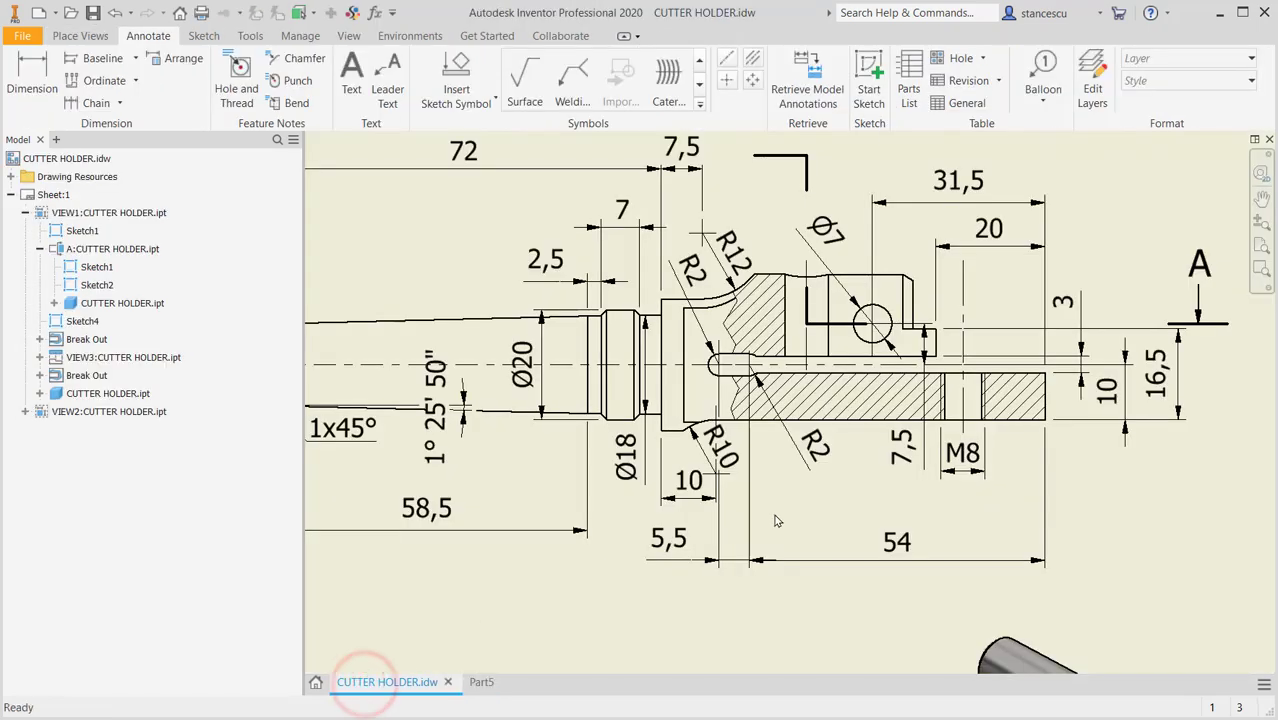
middle_click_drag(820, 532, 801, 371)
scroll(812, 442, "down", 2)
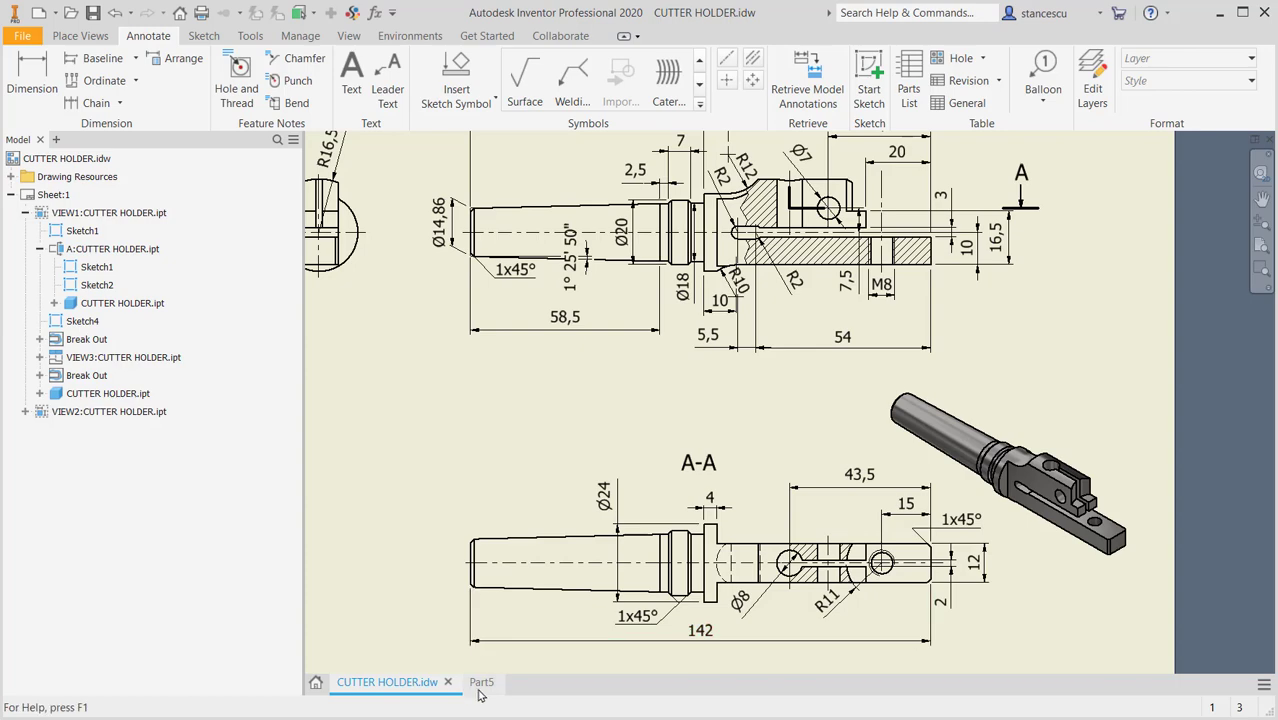
scroll(741, 531, "up", 3)
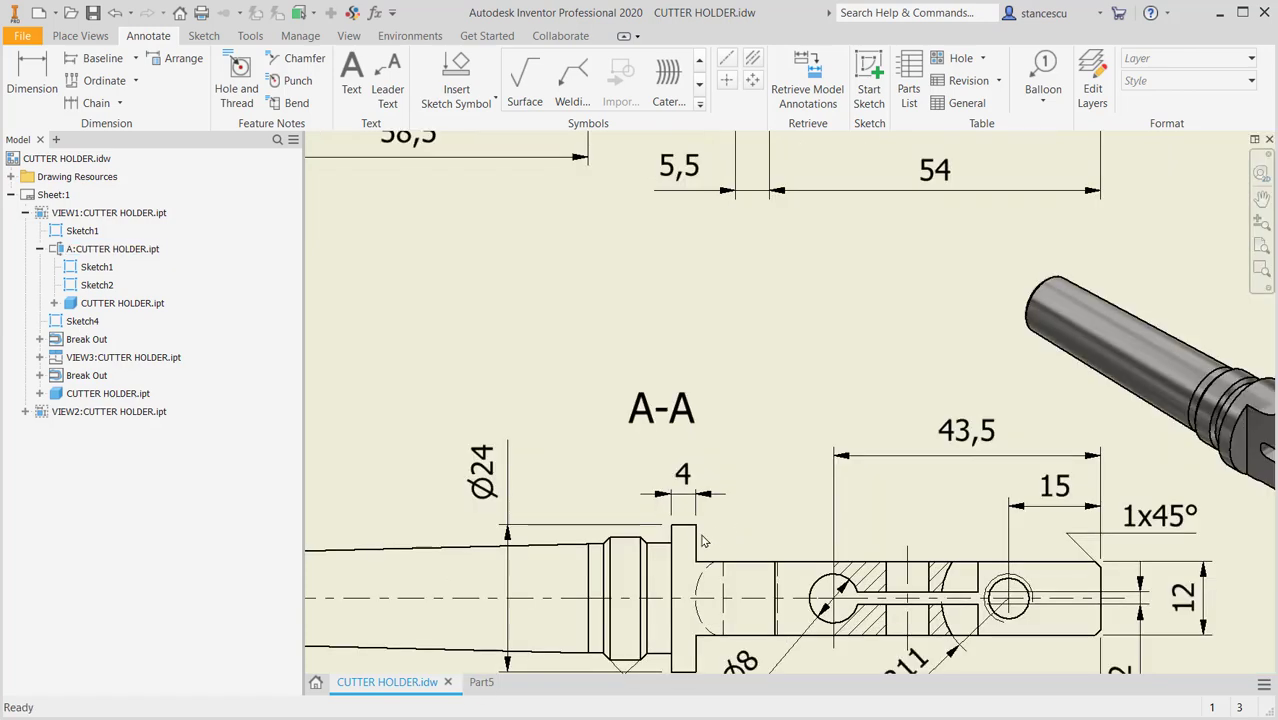
left_click(698, 512)
key("Escape")
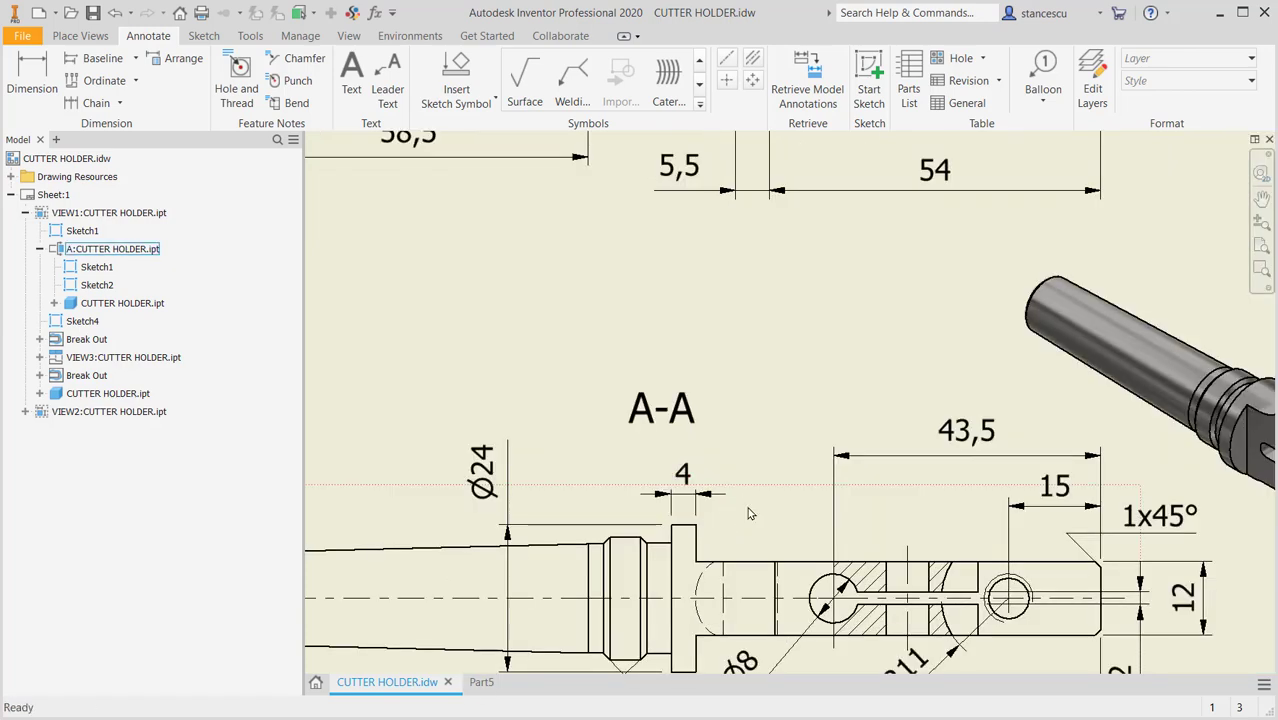
middle_click_drag(763, 515, 773, 441)
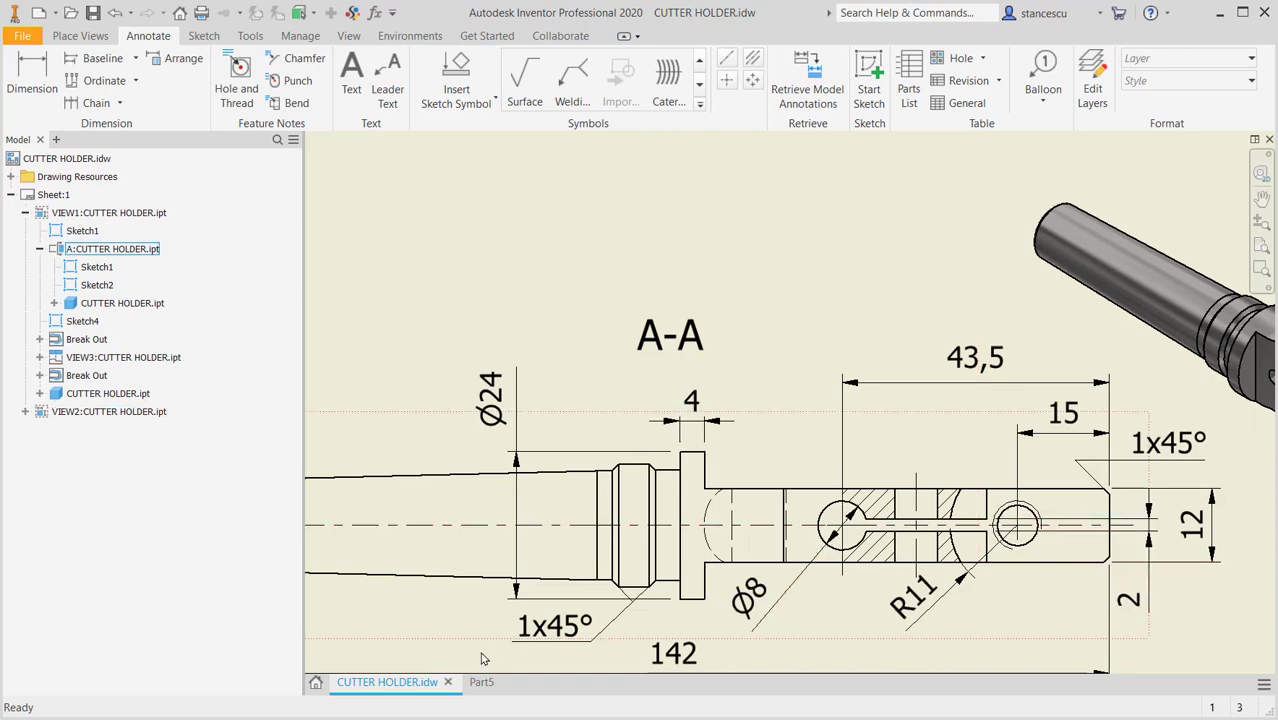
In Part5, create a work plane offset -4 mm from the ring-shaped collar face on the shank side of the head.
left_click(476, 683)
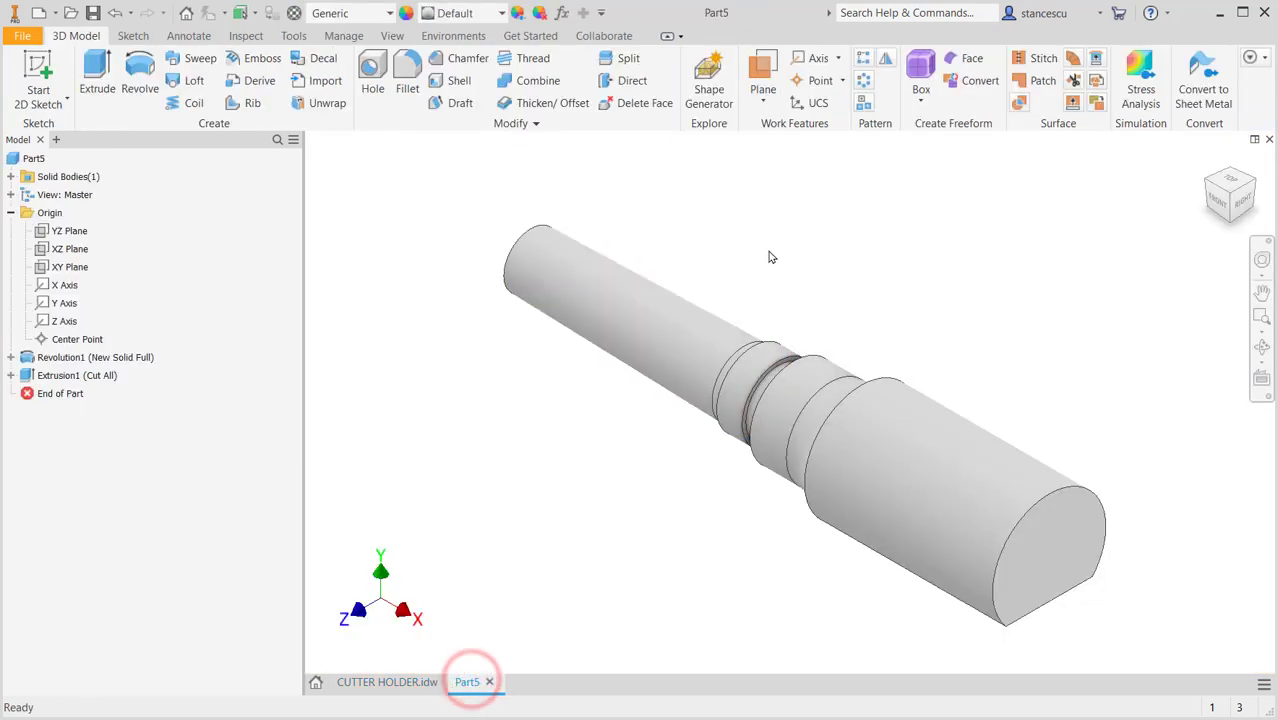
left_click(1210, 184)
left_click(763, 66)
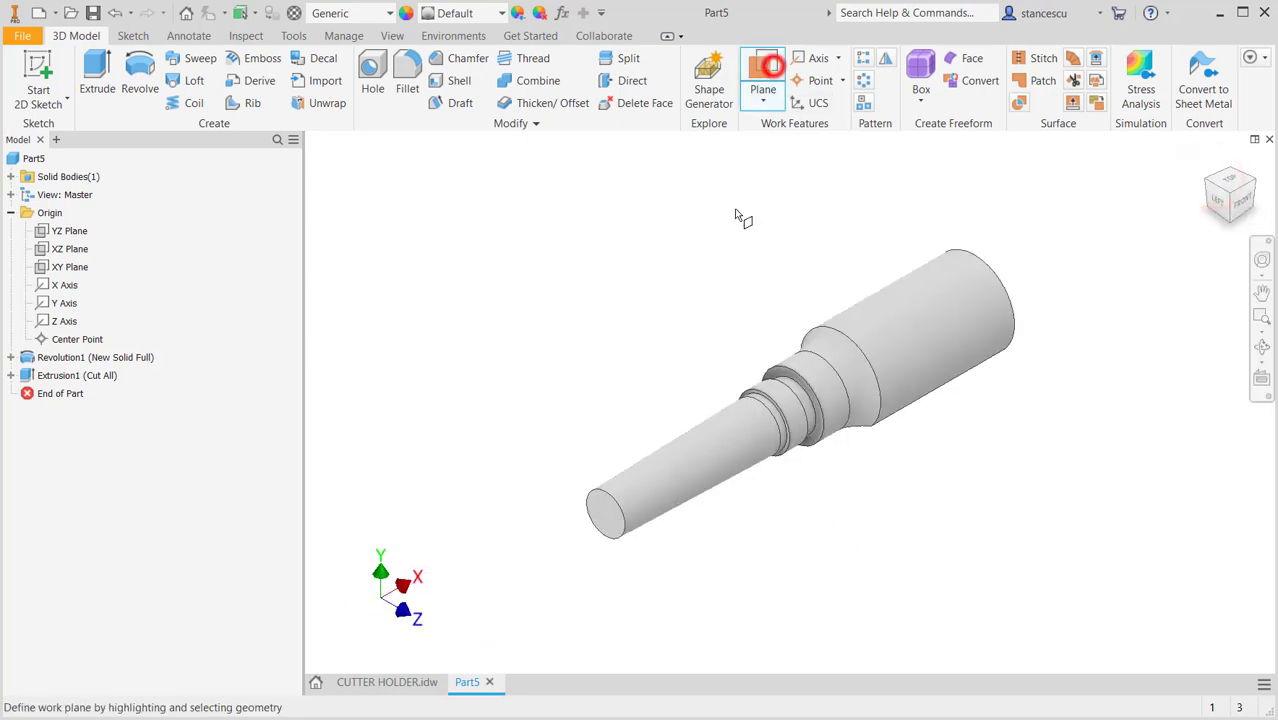
scroll(780, 388, "up", 3)
left_click(808, 366)
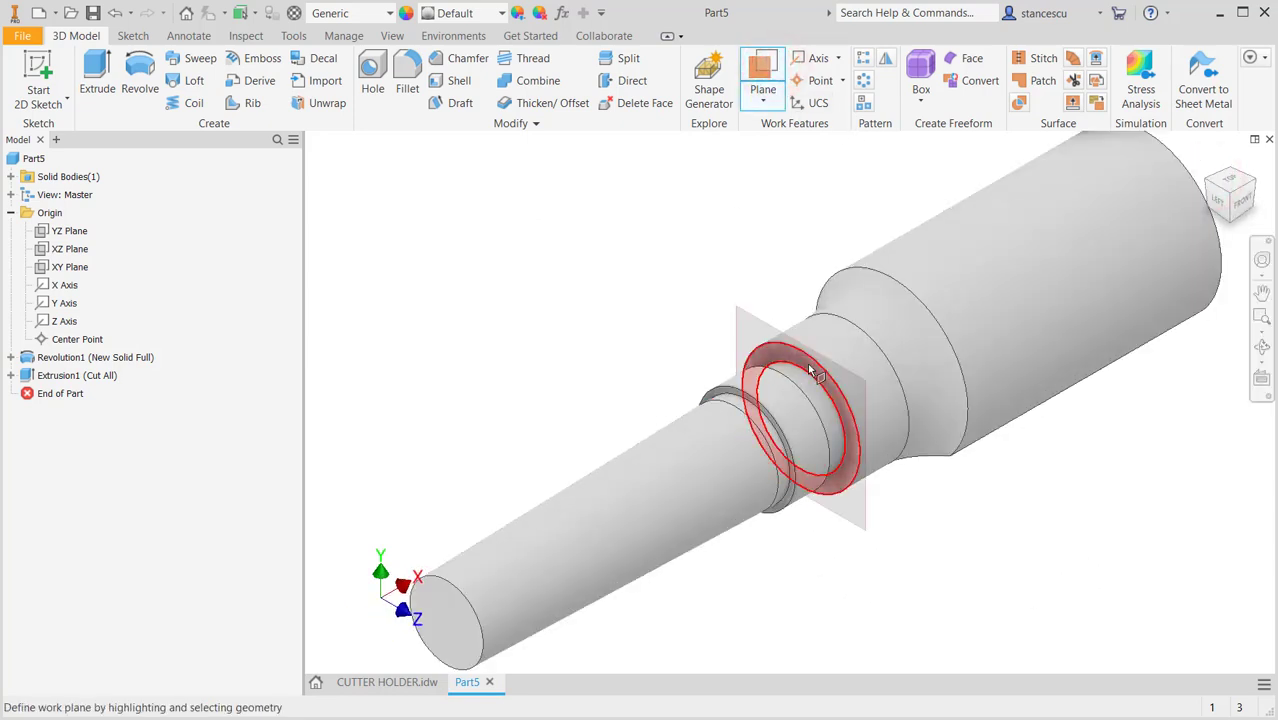
left_click_drag(836, 355, 842, 356)
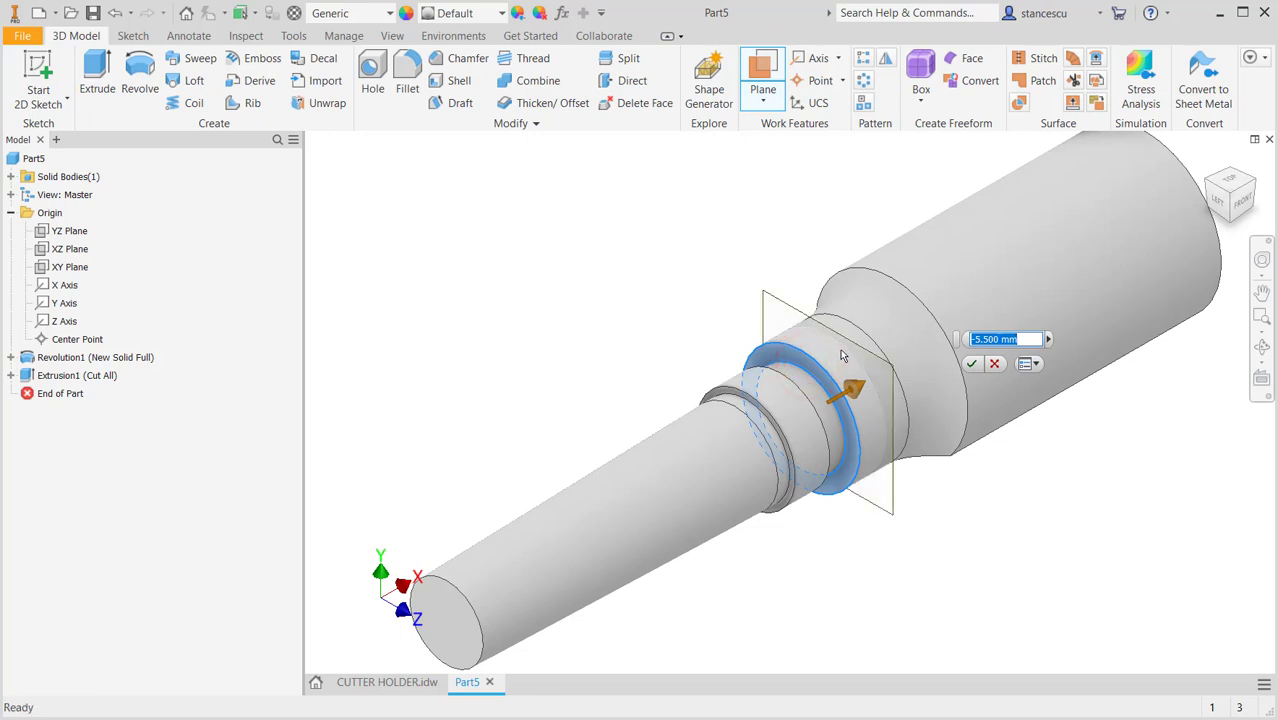
type("-4")
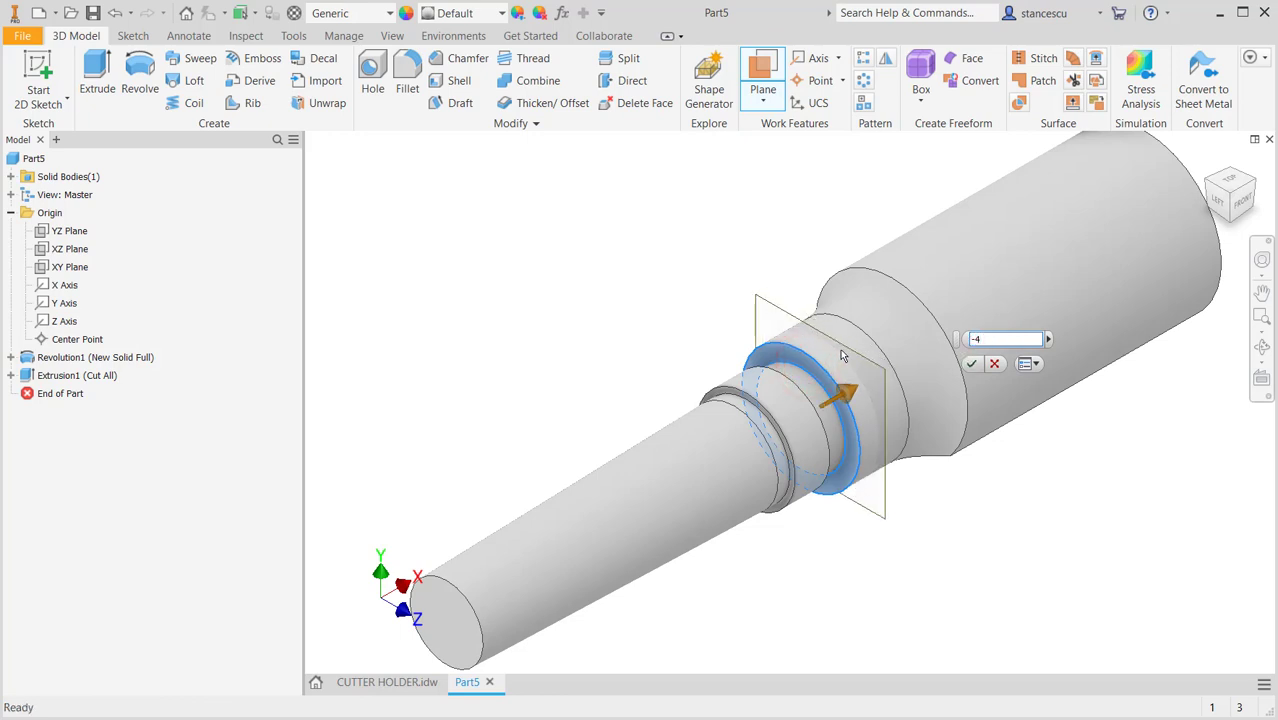
key("Return")
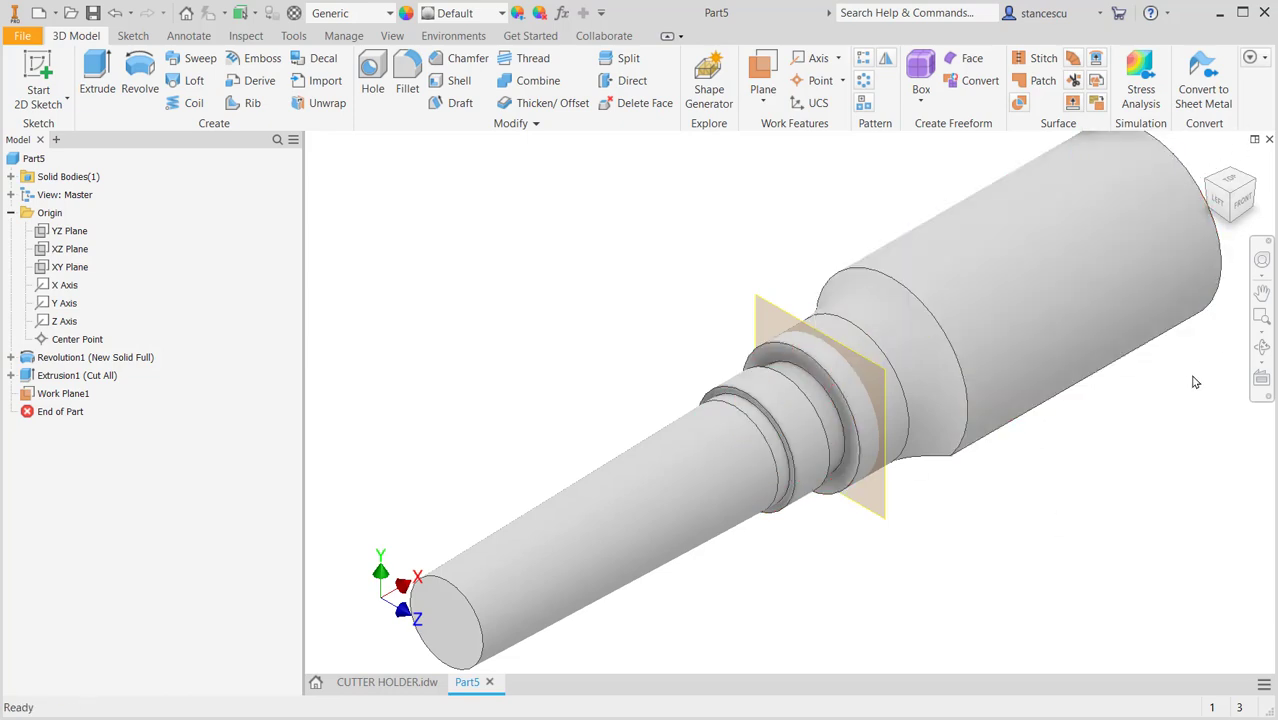
Start a sketch on the head's flat-bottomed end face and convert its projected outline to construction geometry.
key("F6")
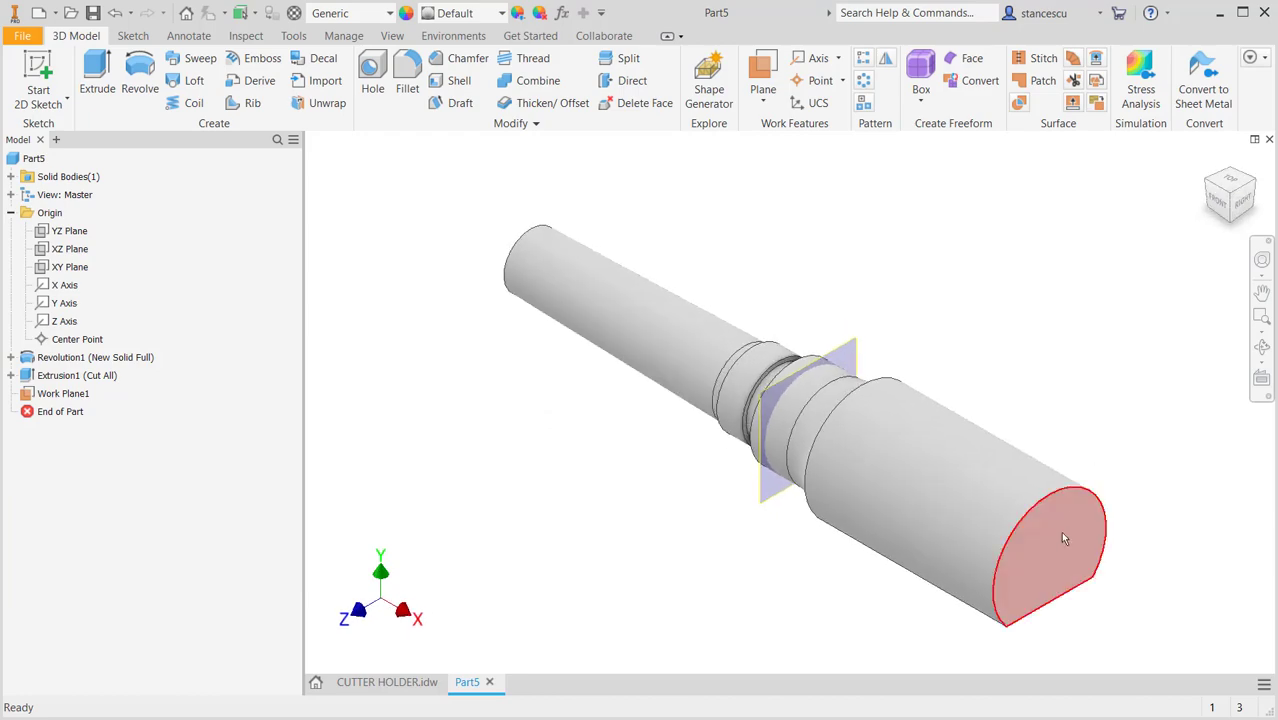
left_click(1058, 547)
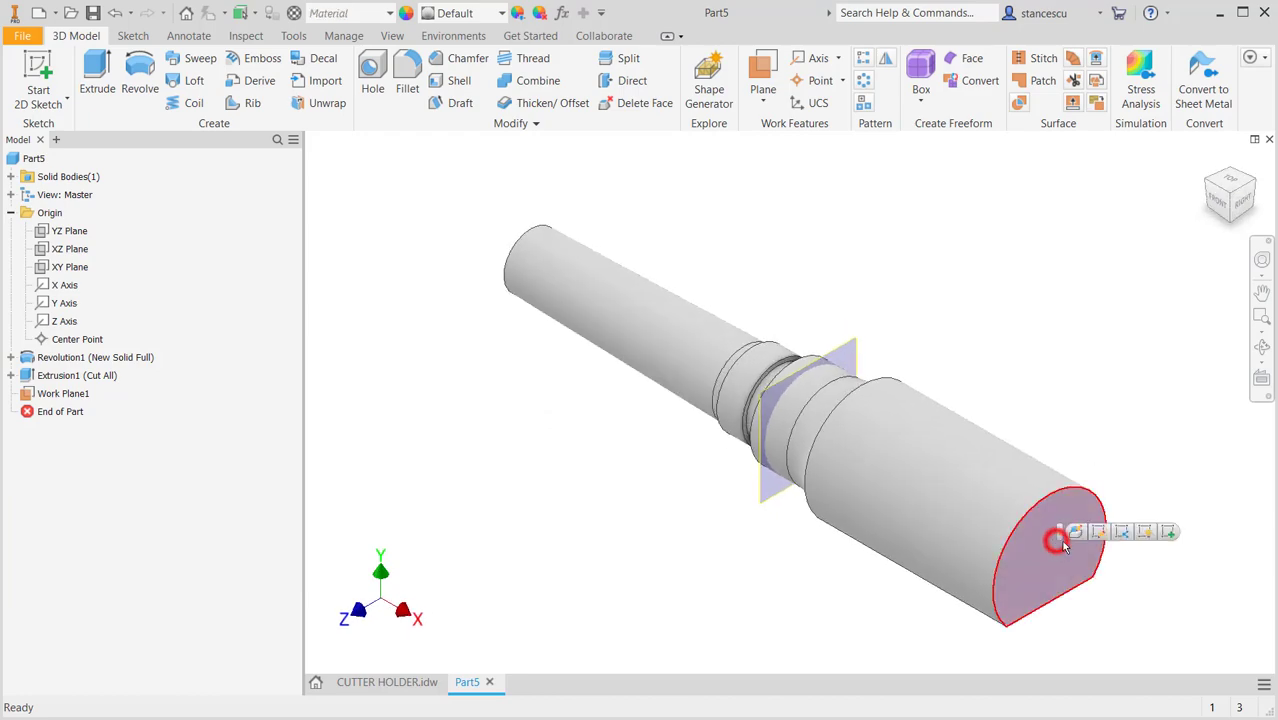
left_click(1163, 536)
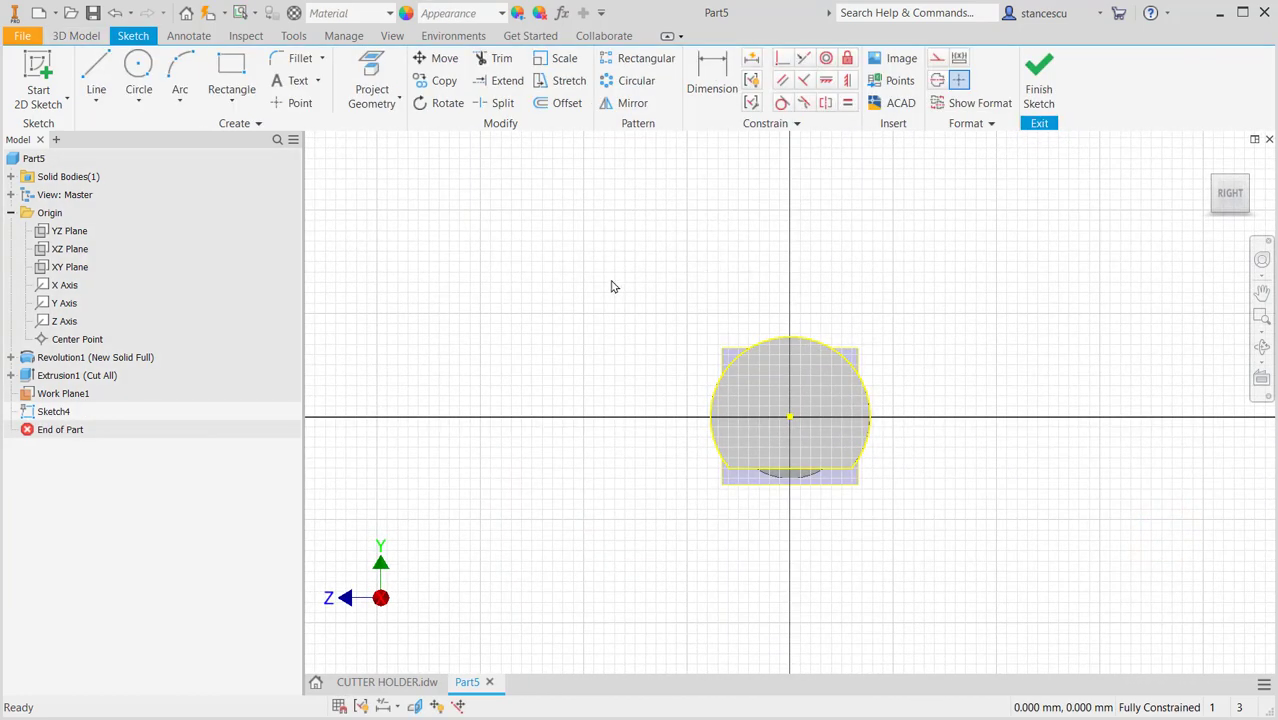
left_click_drag(618, 282, 935, 552)
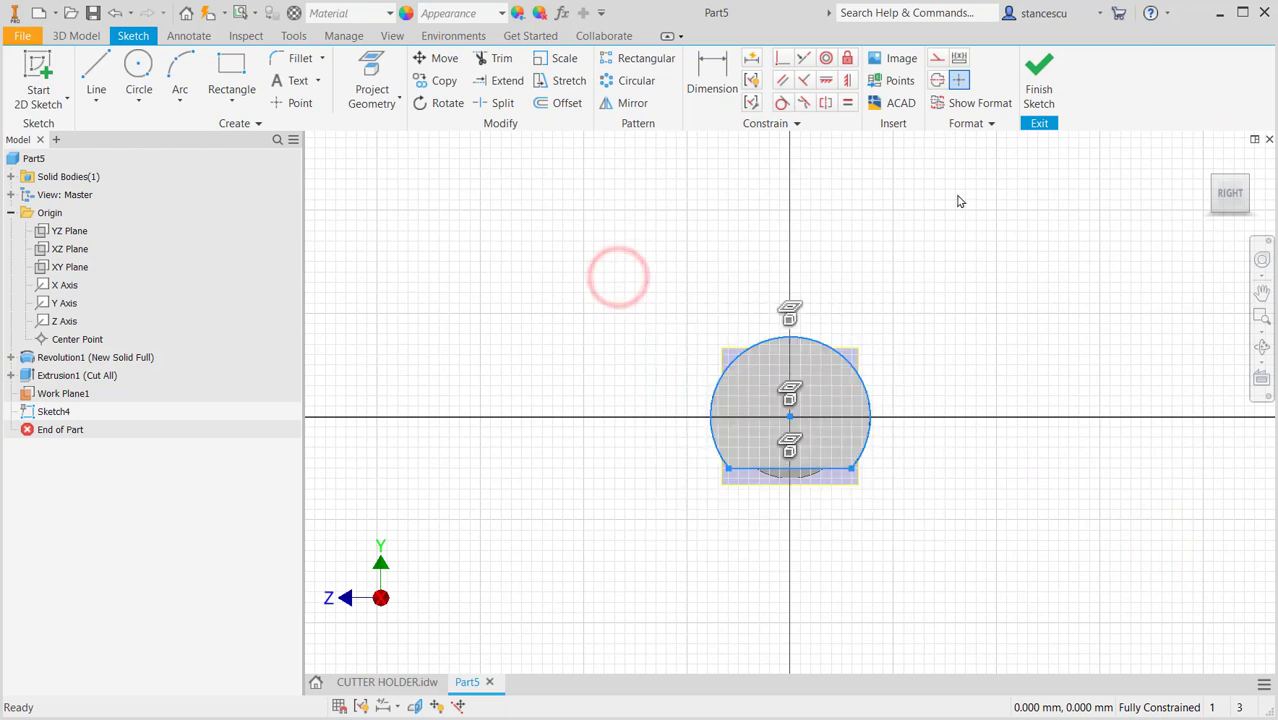
left_click(937, 59)
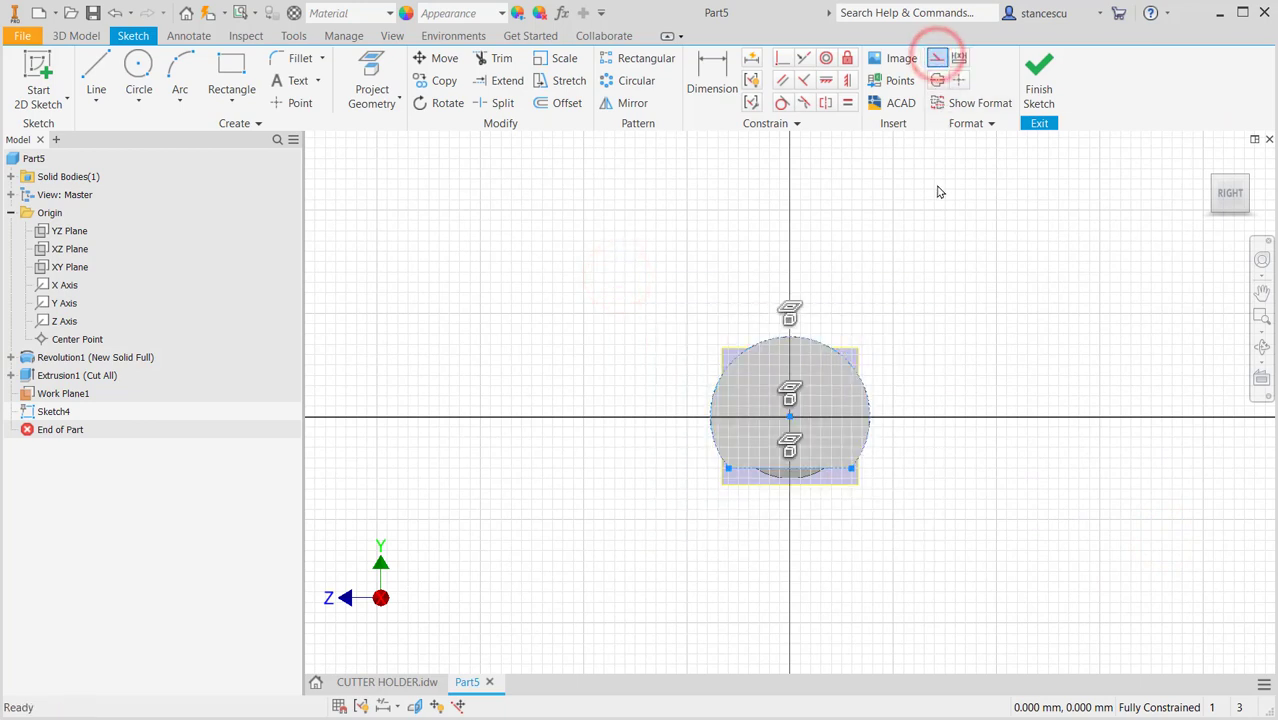
Draw a circle of 15.5 mm radius centred on the origin, passing through the end corner of the head's flat.
left_click(890, 217)
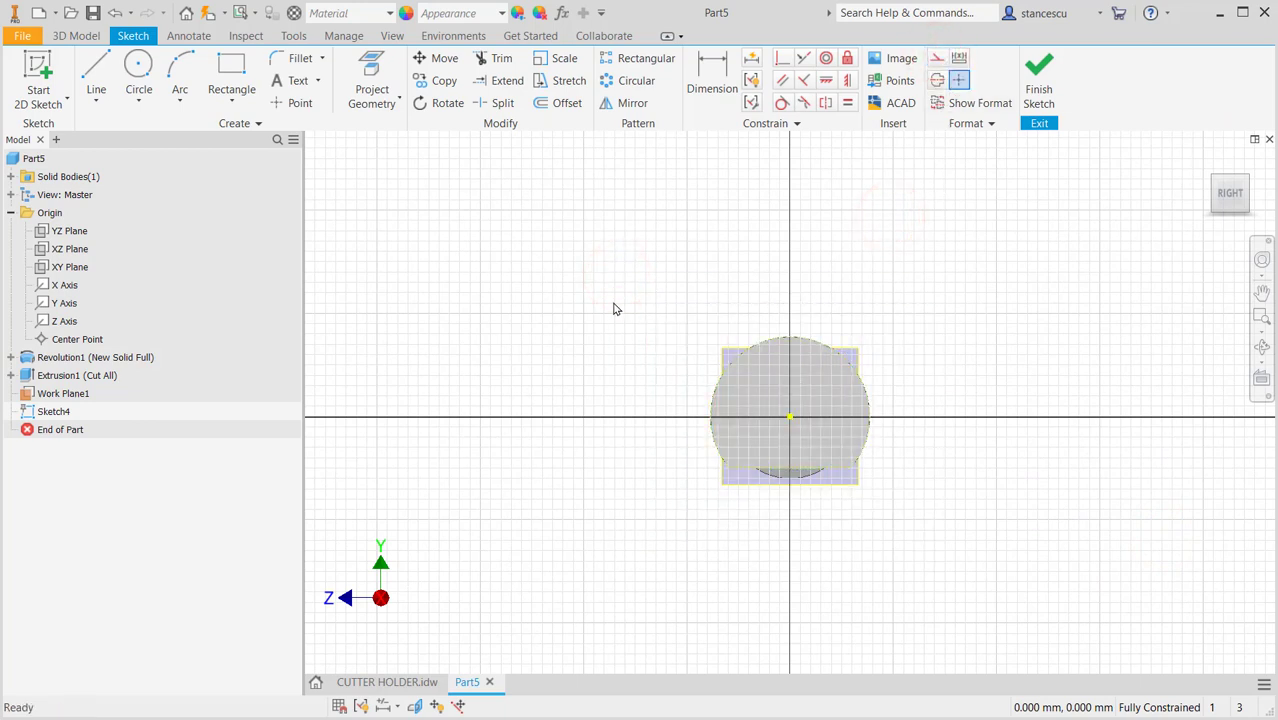
left_click(137, 67)
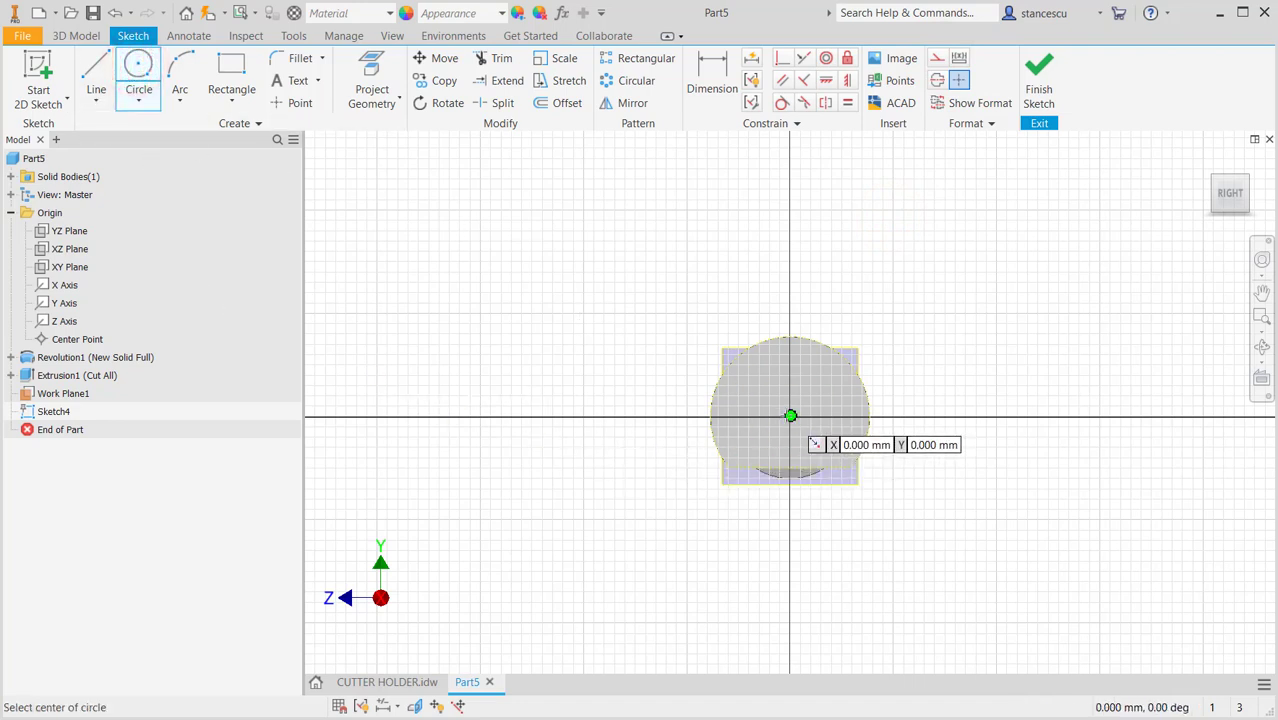
left_click(790, 416)
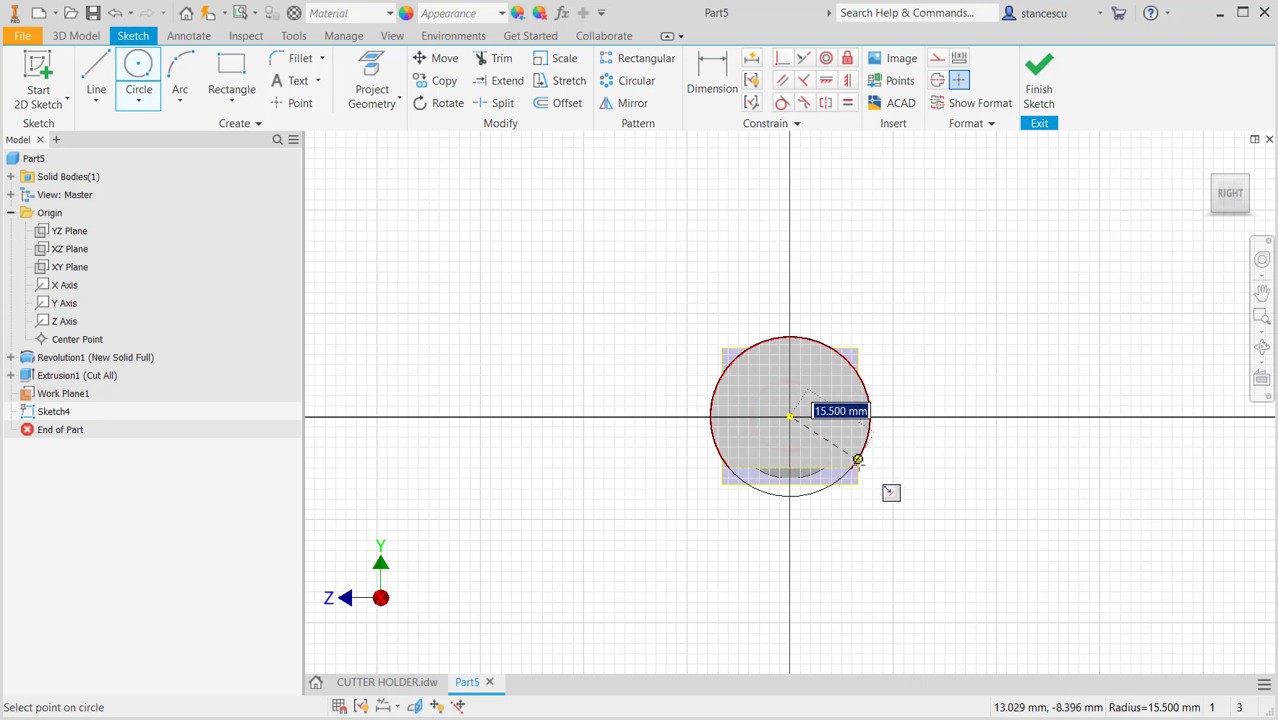
left_click(852, 468)
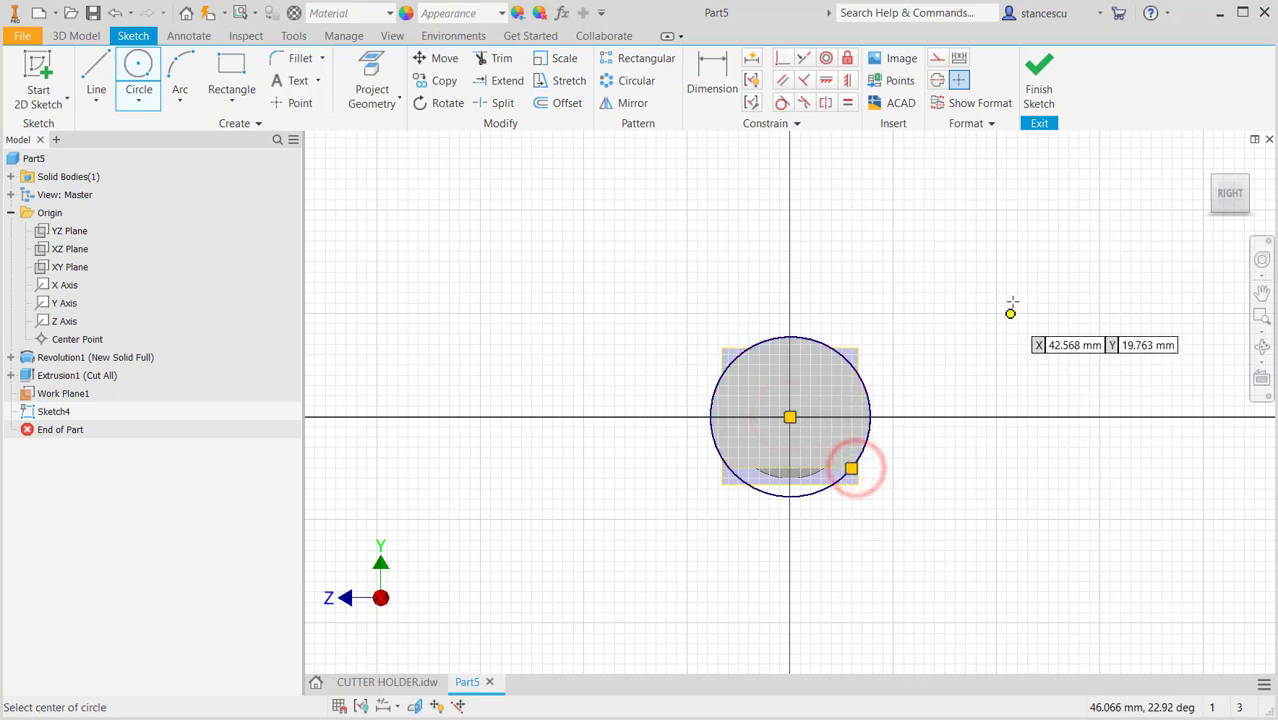
key("Escape")
Draw two vertical chords about 21.5 mm long across the circle, one on each side of its centre, about 11.2 mm away from it.
scroll(913, 439, "up", 3)
middle_click_drag(913, 439, 1004, 428)
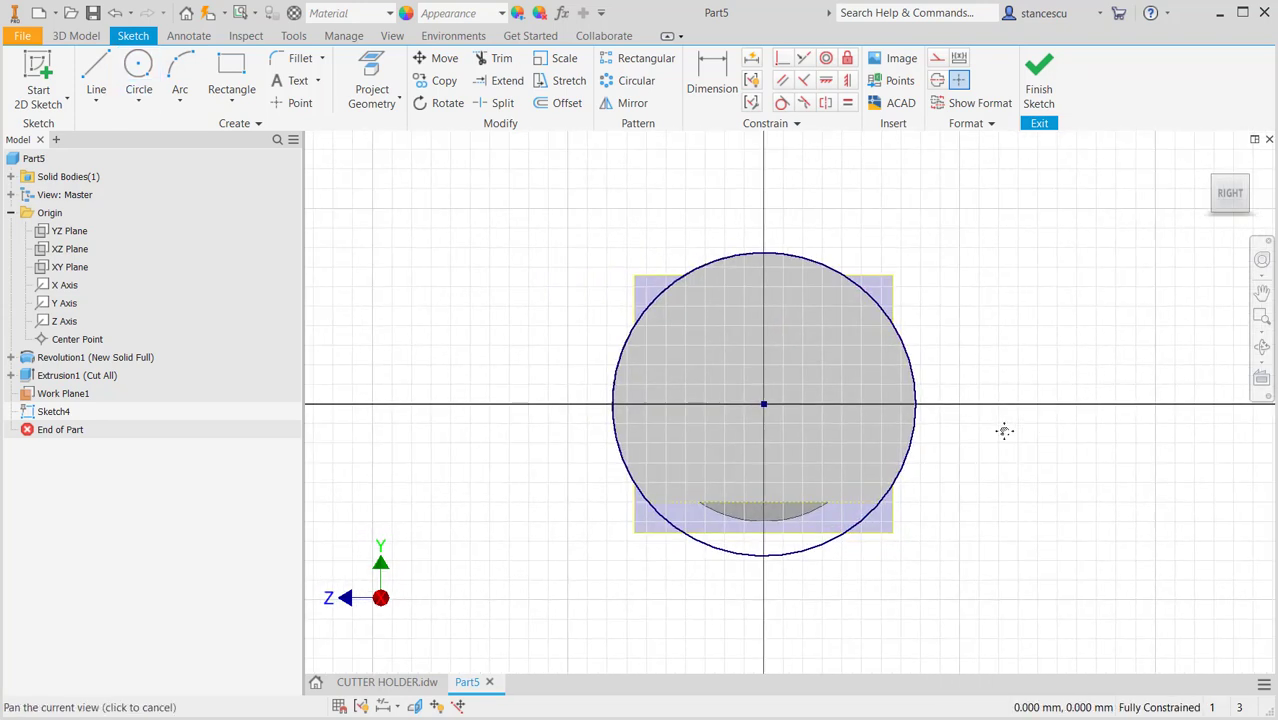
left_click(94, 72)
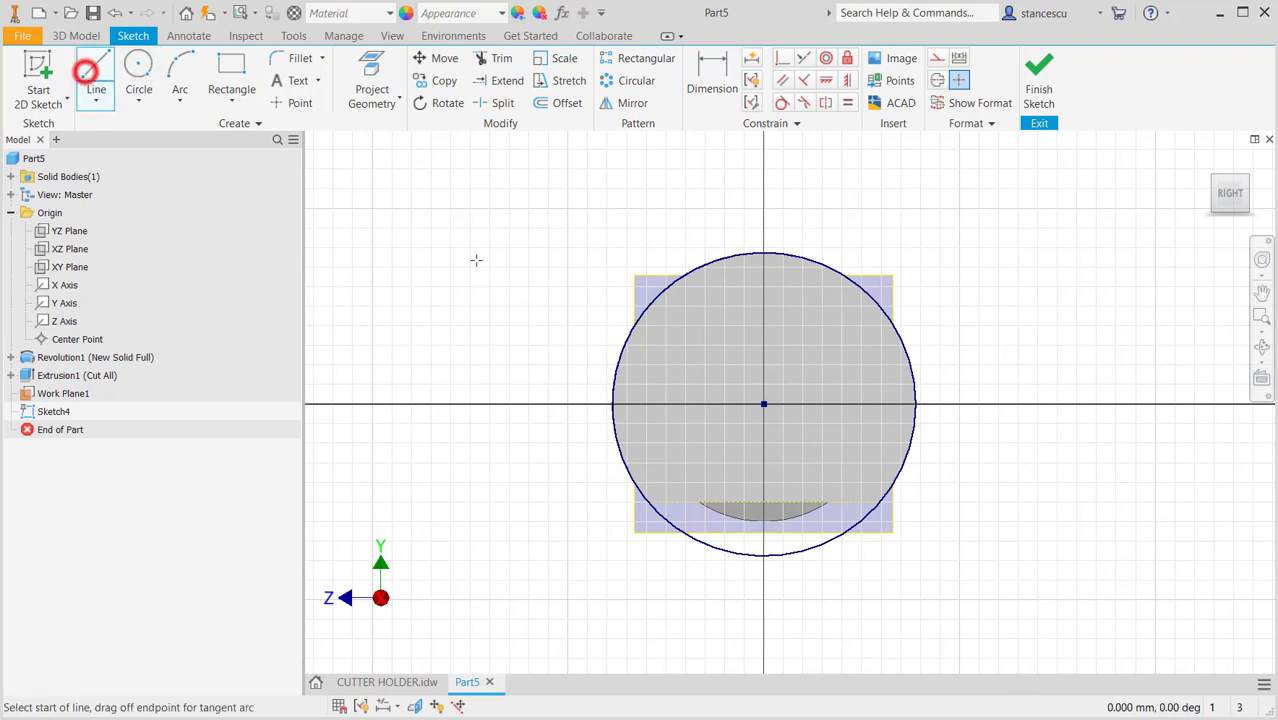
left_click(654, 297)
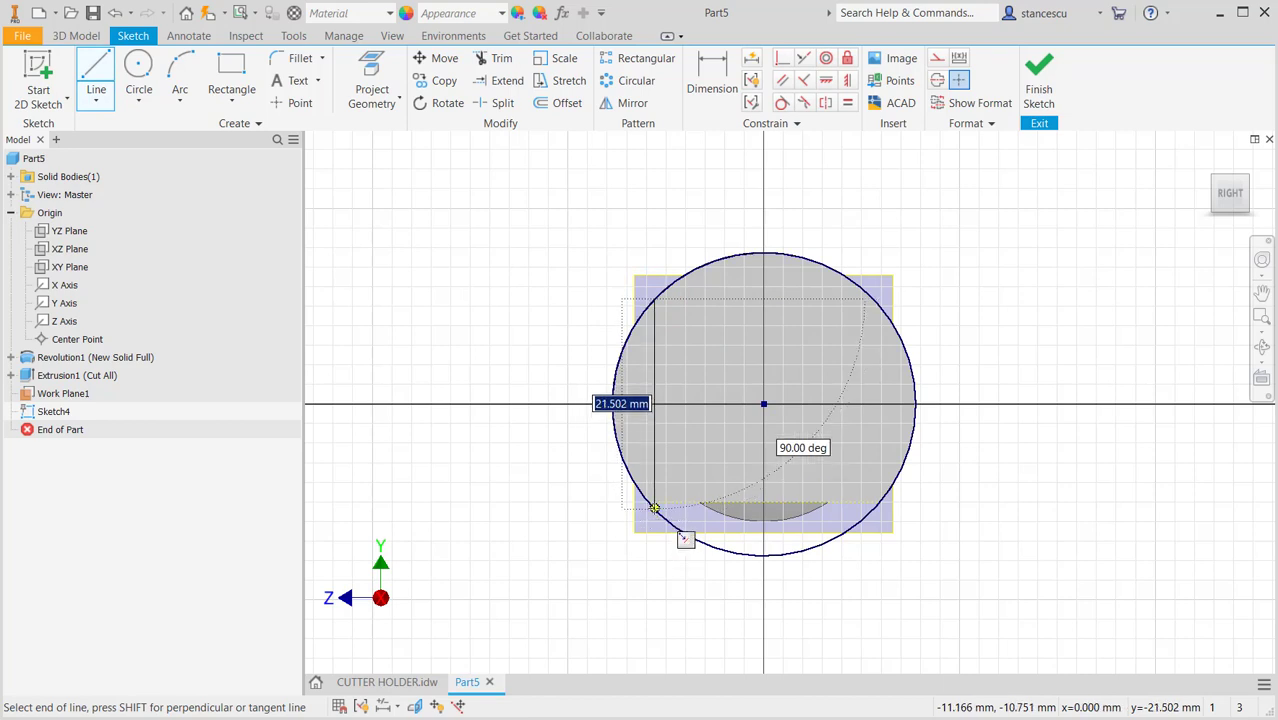
left_click(654, 508)
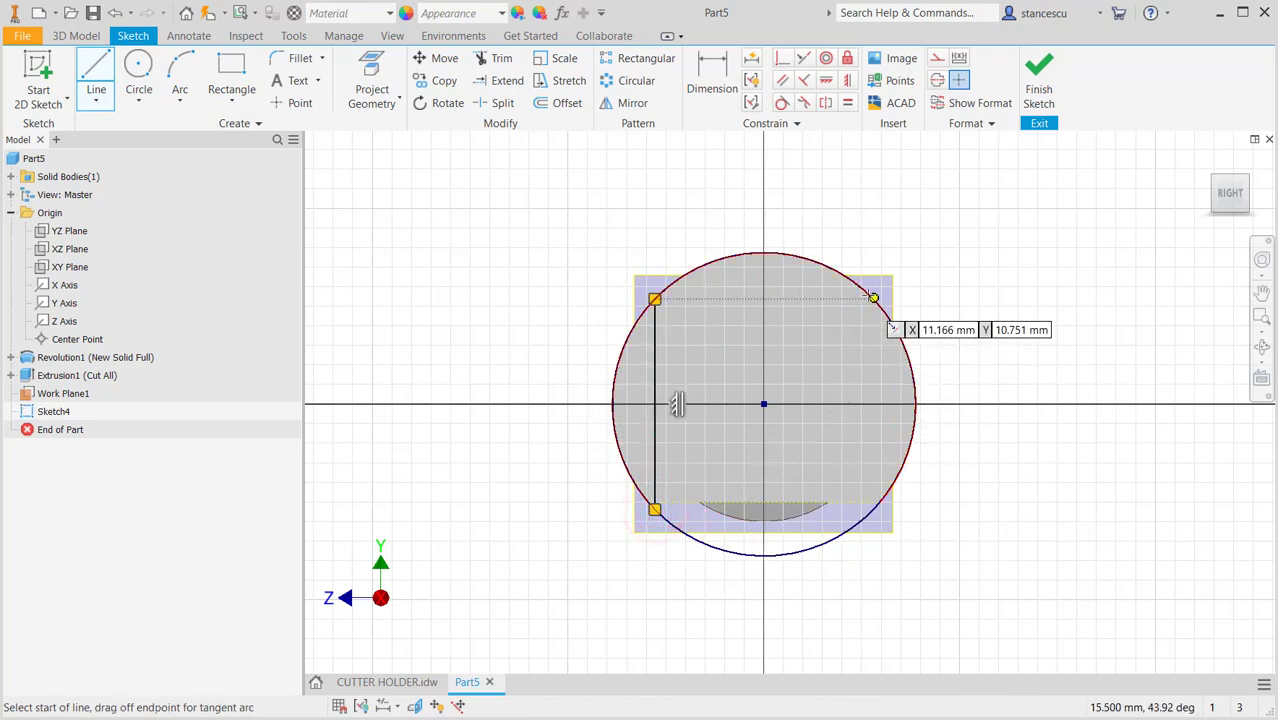
left_click(871, 297)
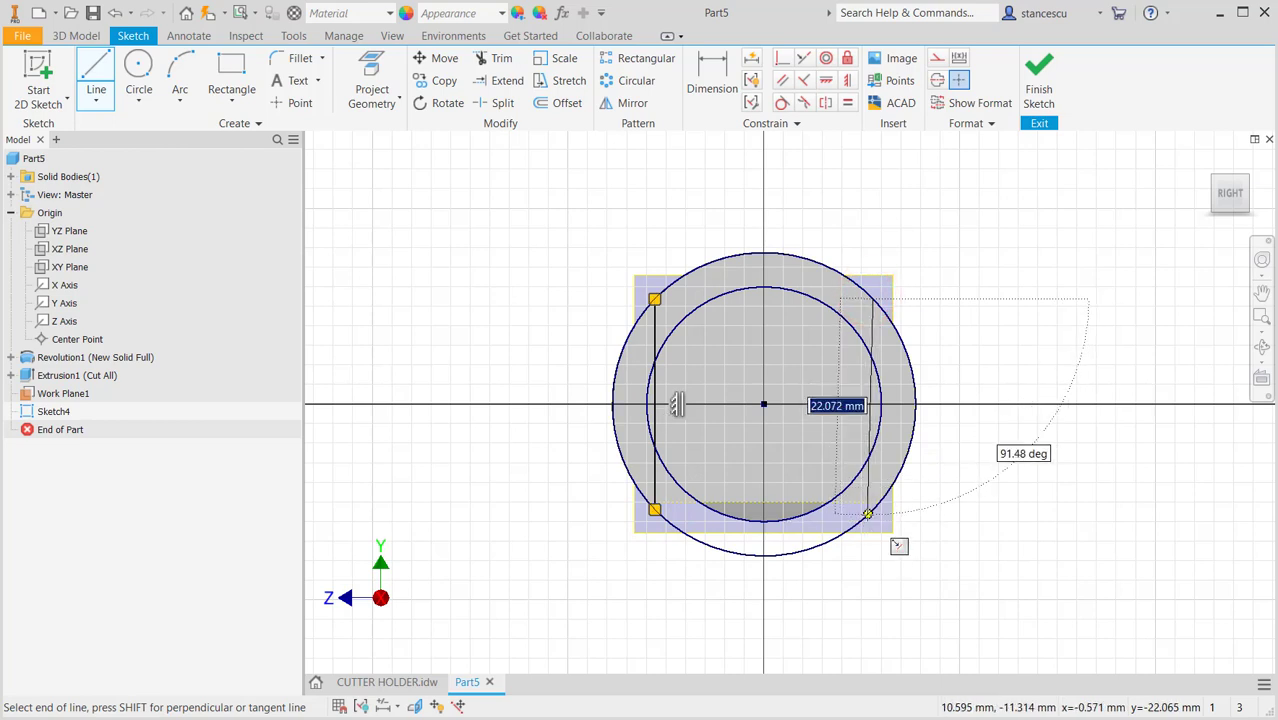
scroll(873, 520, "down", 3)
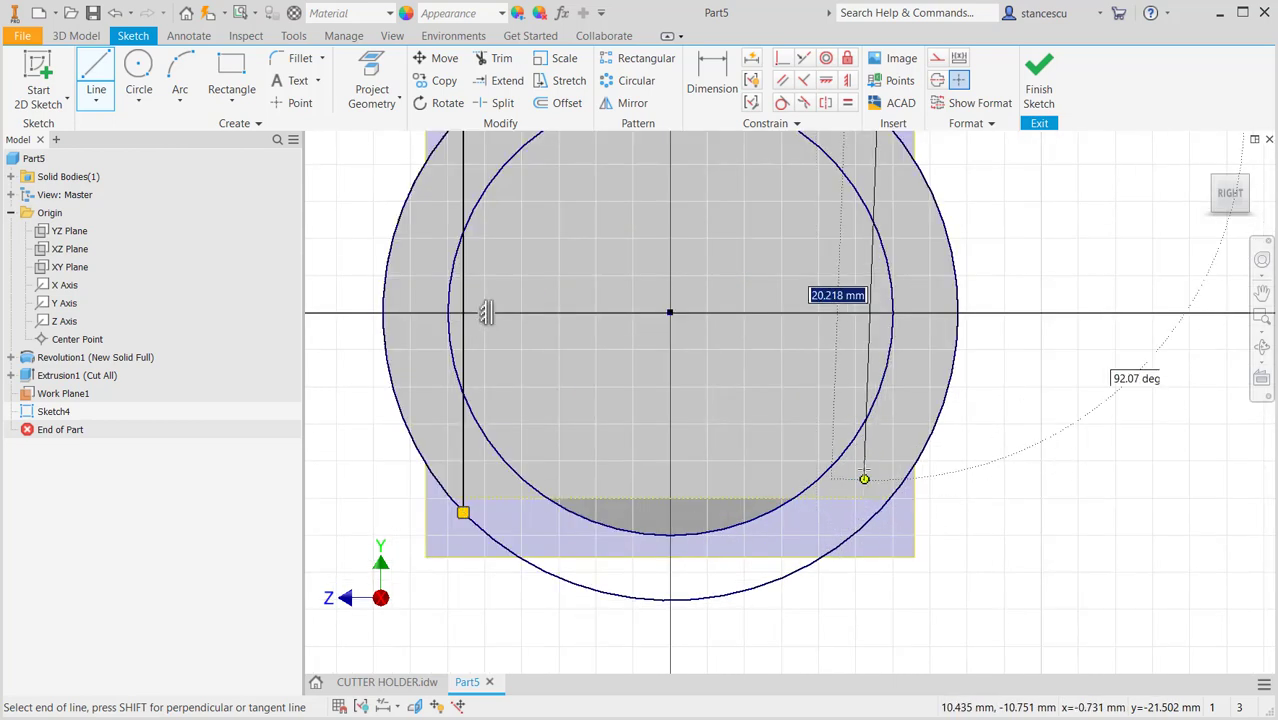
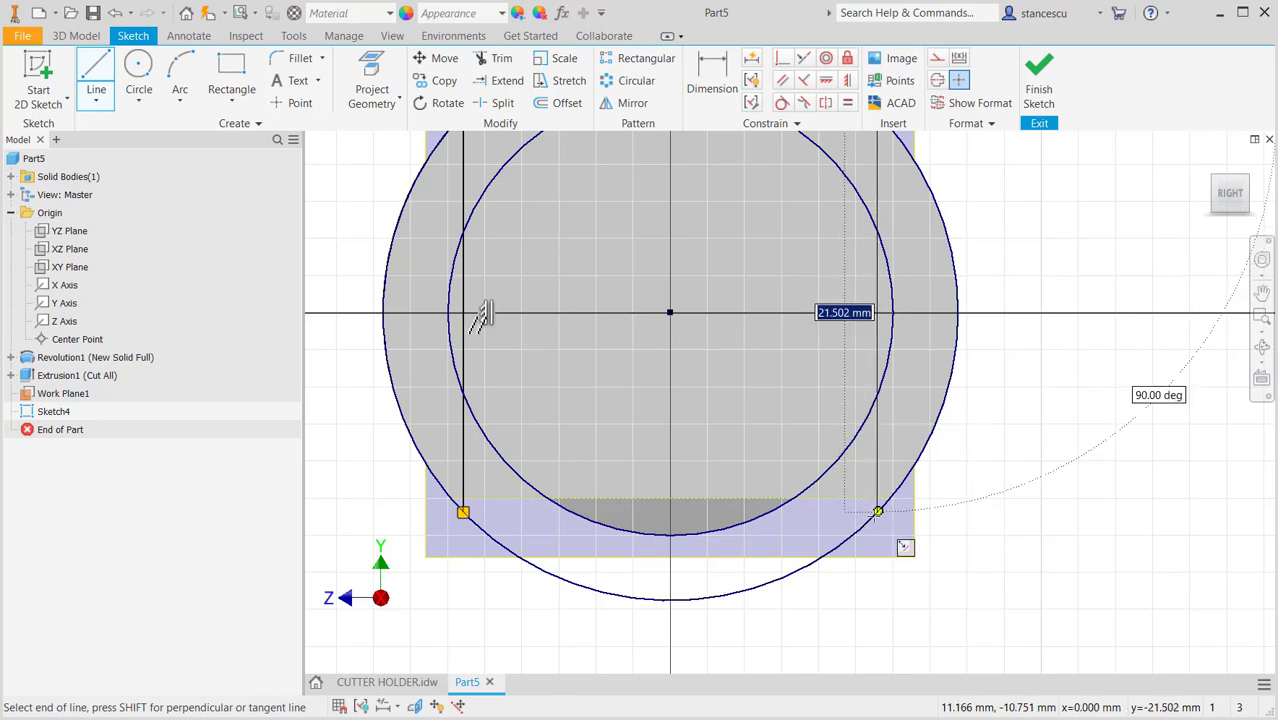
left_click(874, 516)
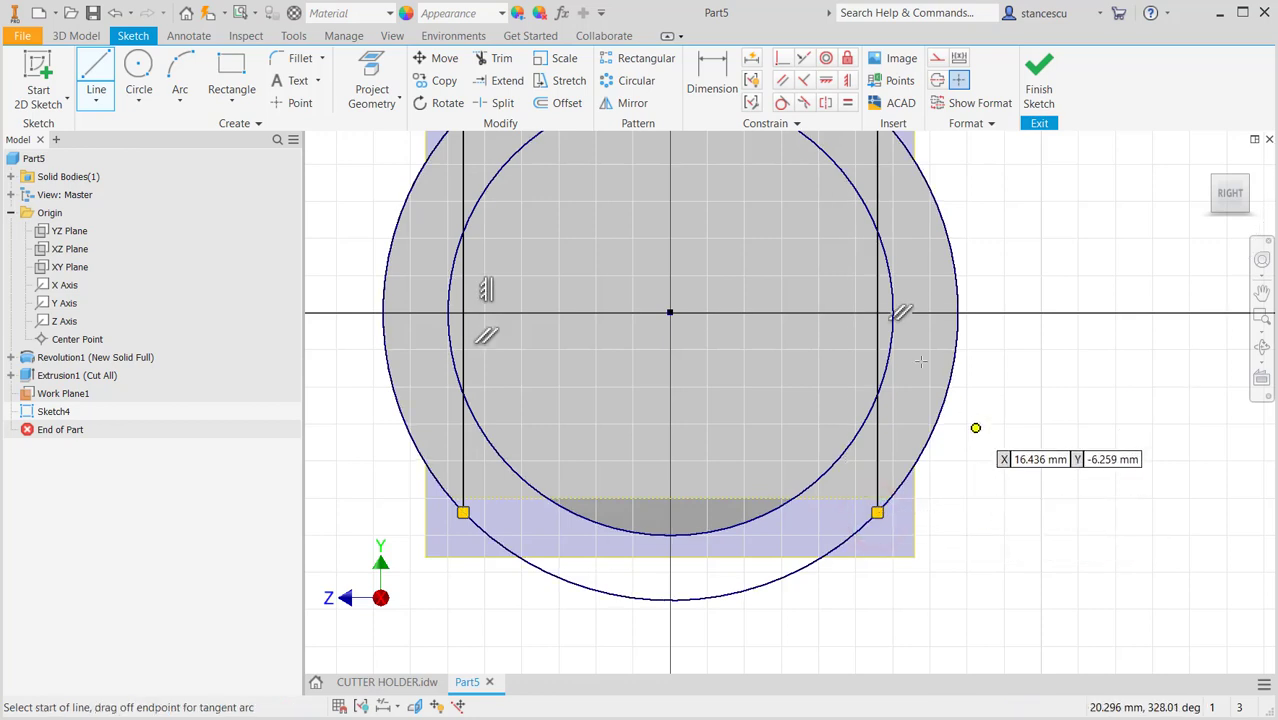
key("Escape")
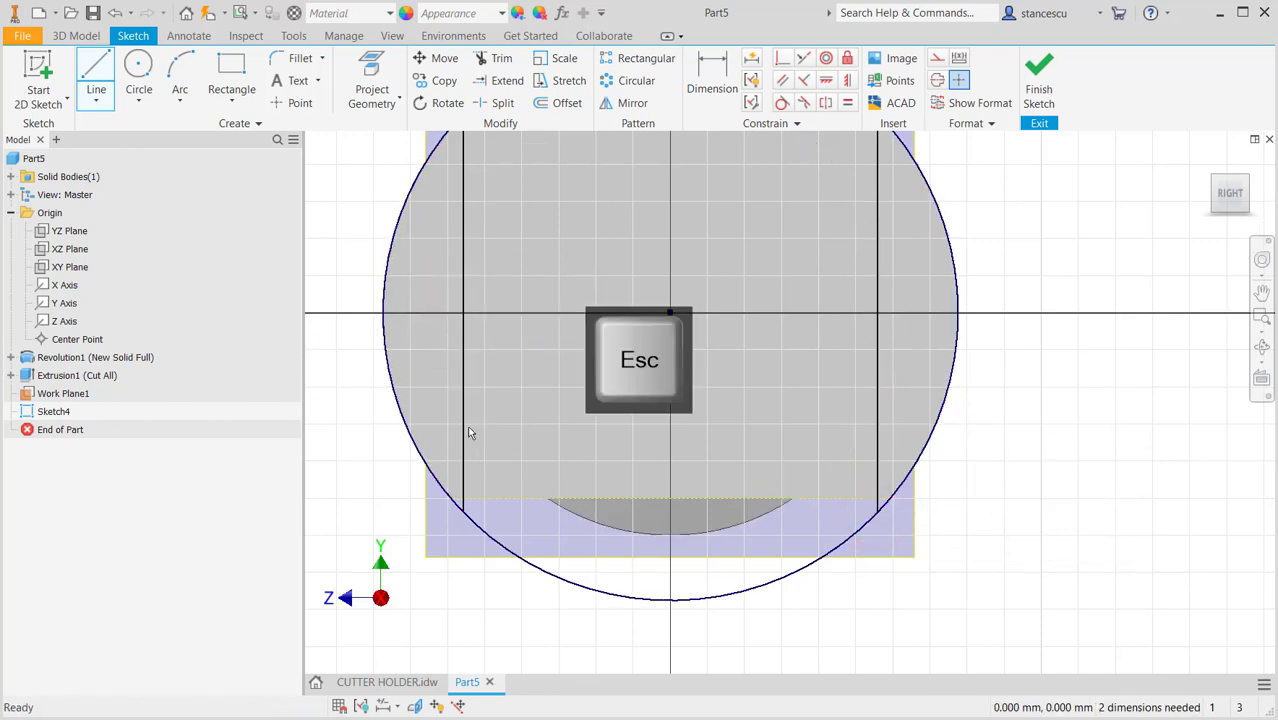
Apply an Equal constraint between the two vertical lines inside the sketch circle.
middle_click_drag(950, 465, 1001, 596)
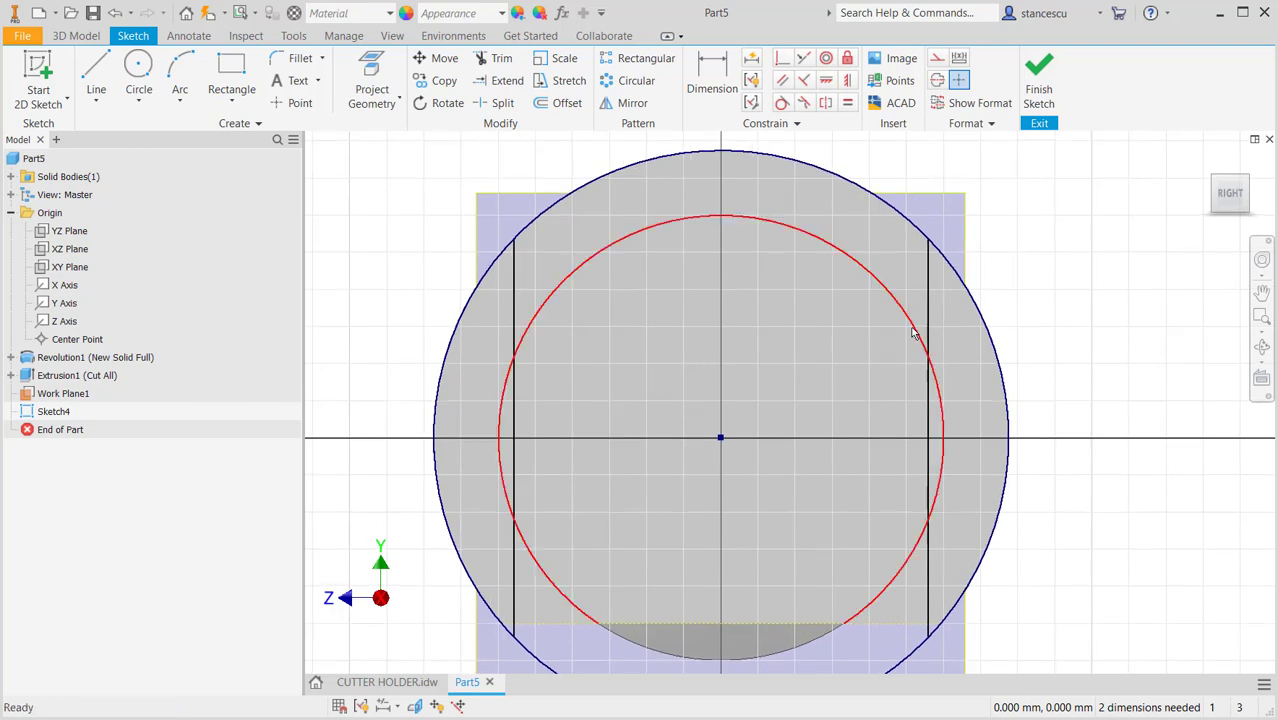
left_click(847, 103)
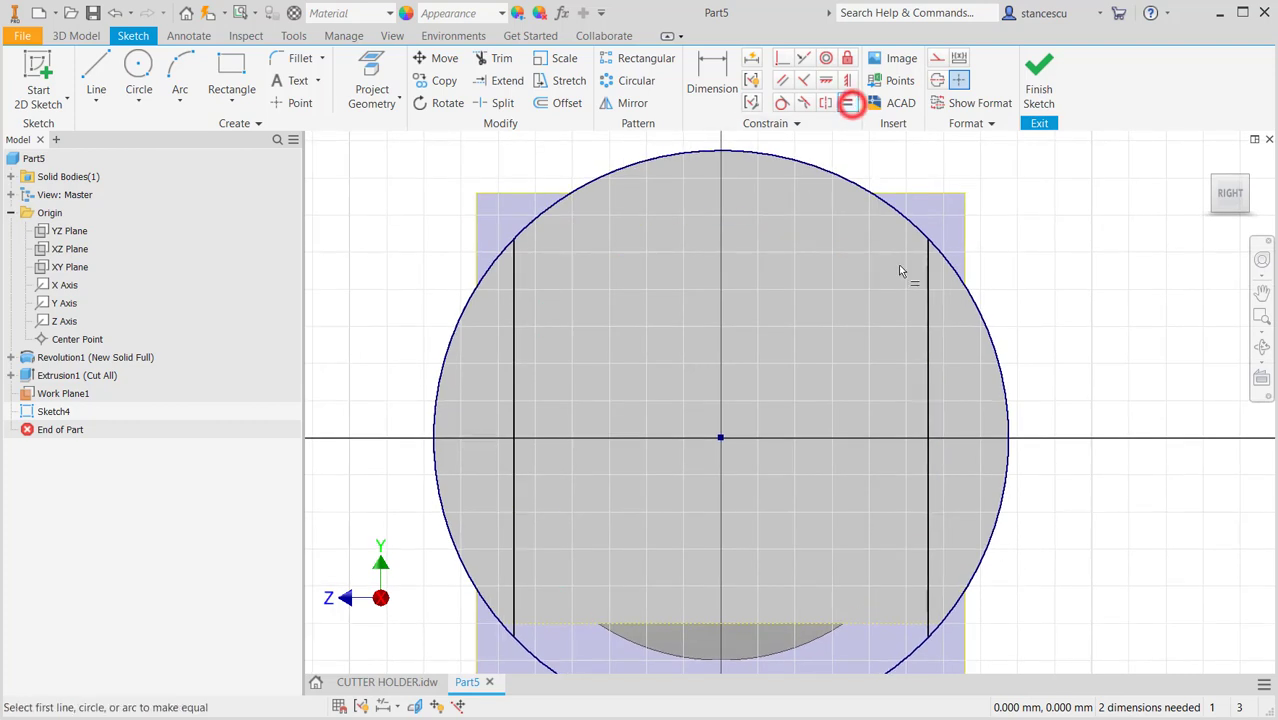
left_click(929, 314)
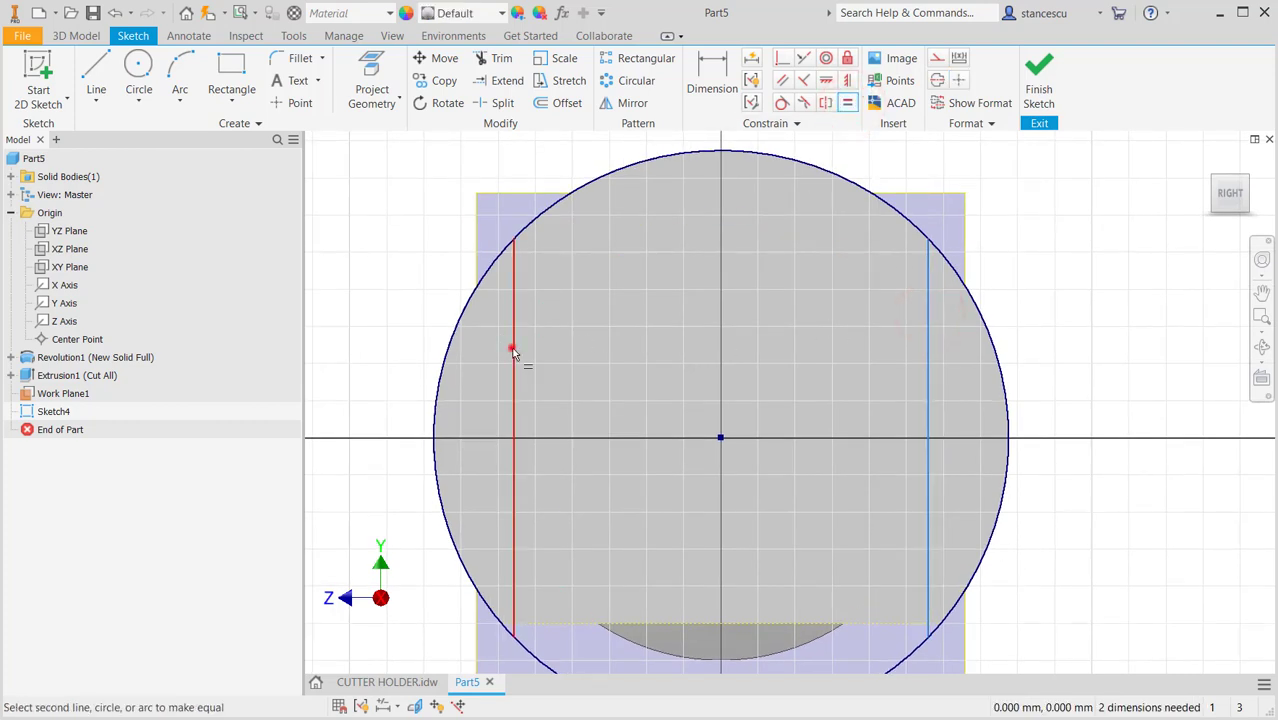
left_click(512, 350)
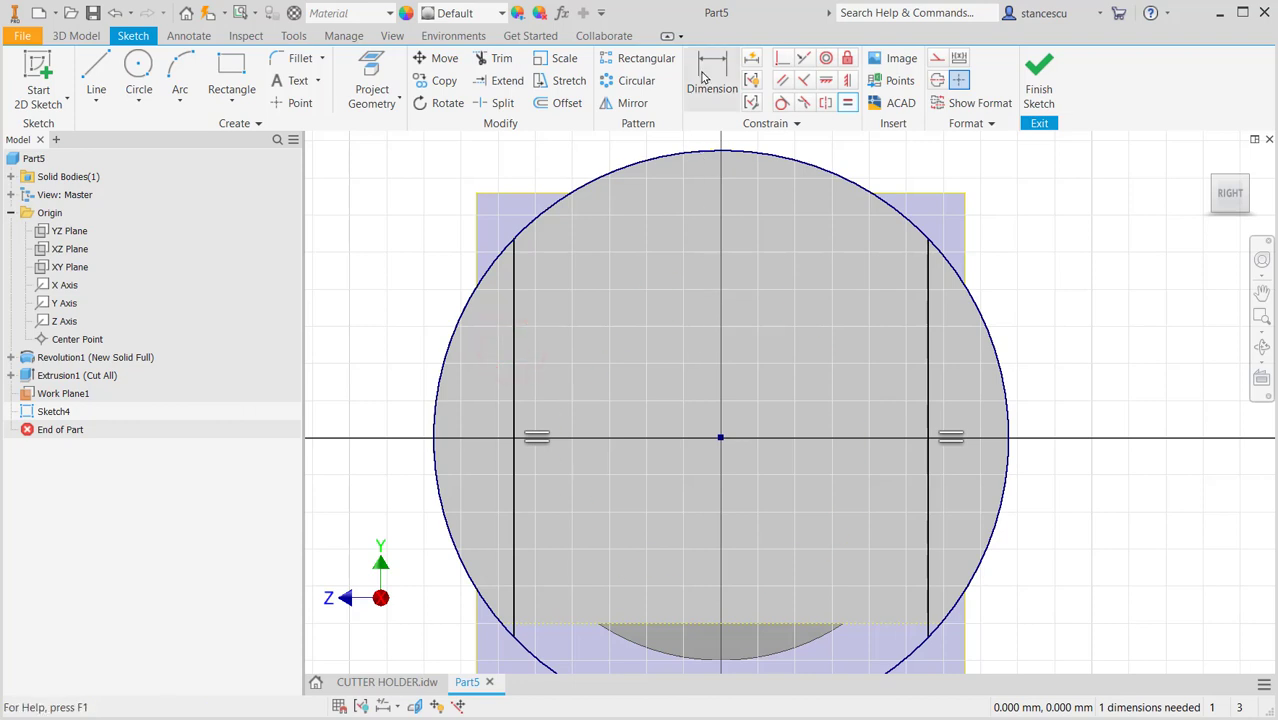
Dimension the distance between the two vertical lines as 12 mm and finish the sketch.
left_click(705, 77)
left_click(511, 354)
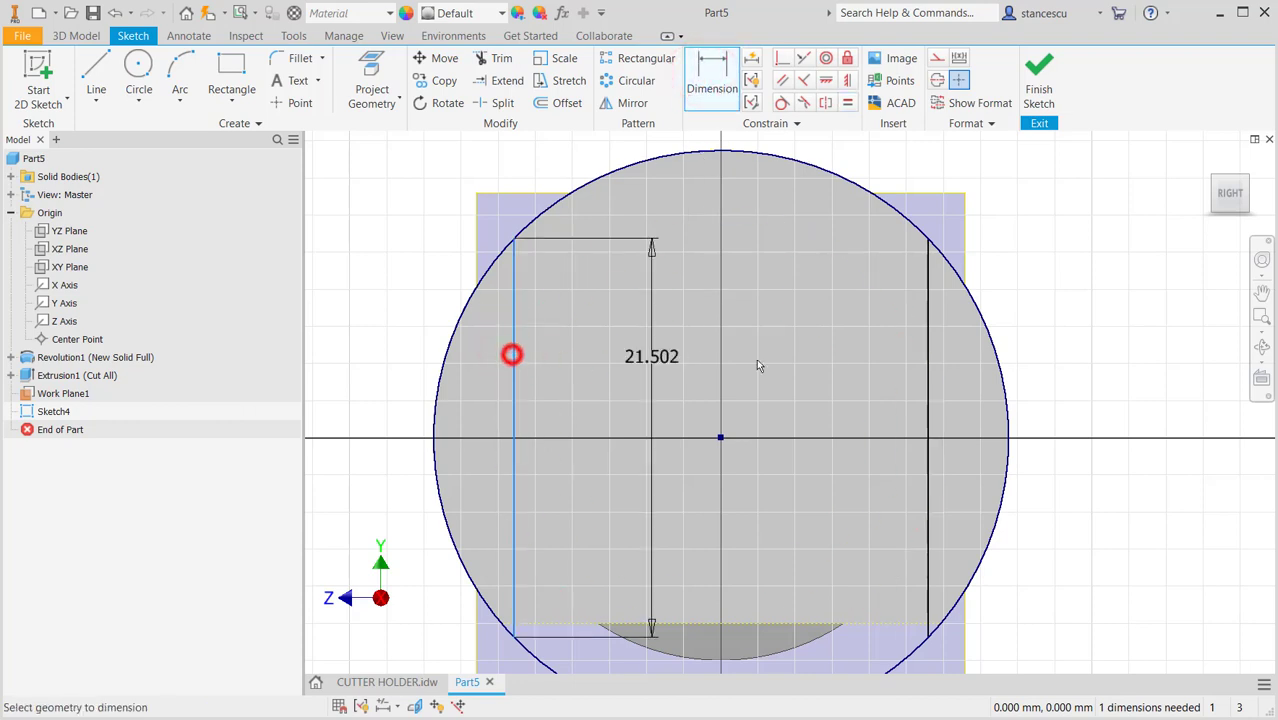
left_click(925, 376)
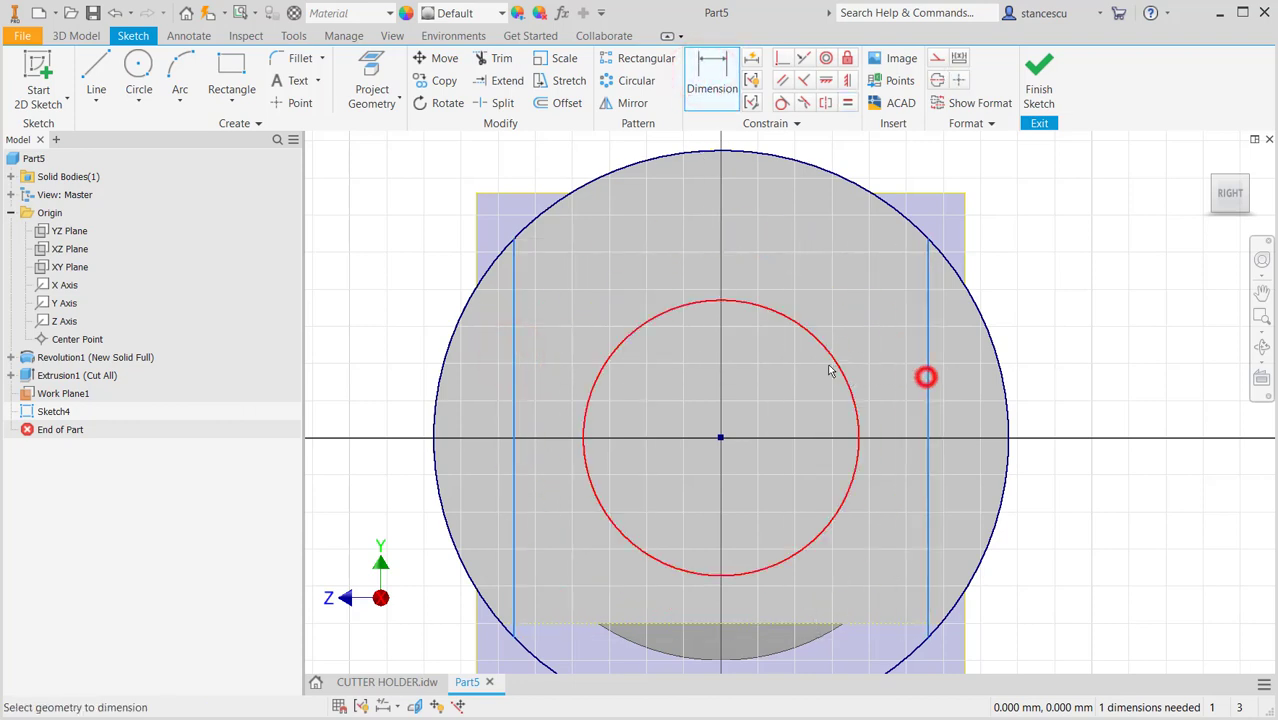
left_click(765, 357)
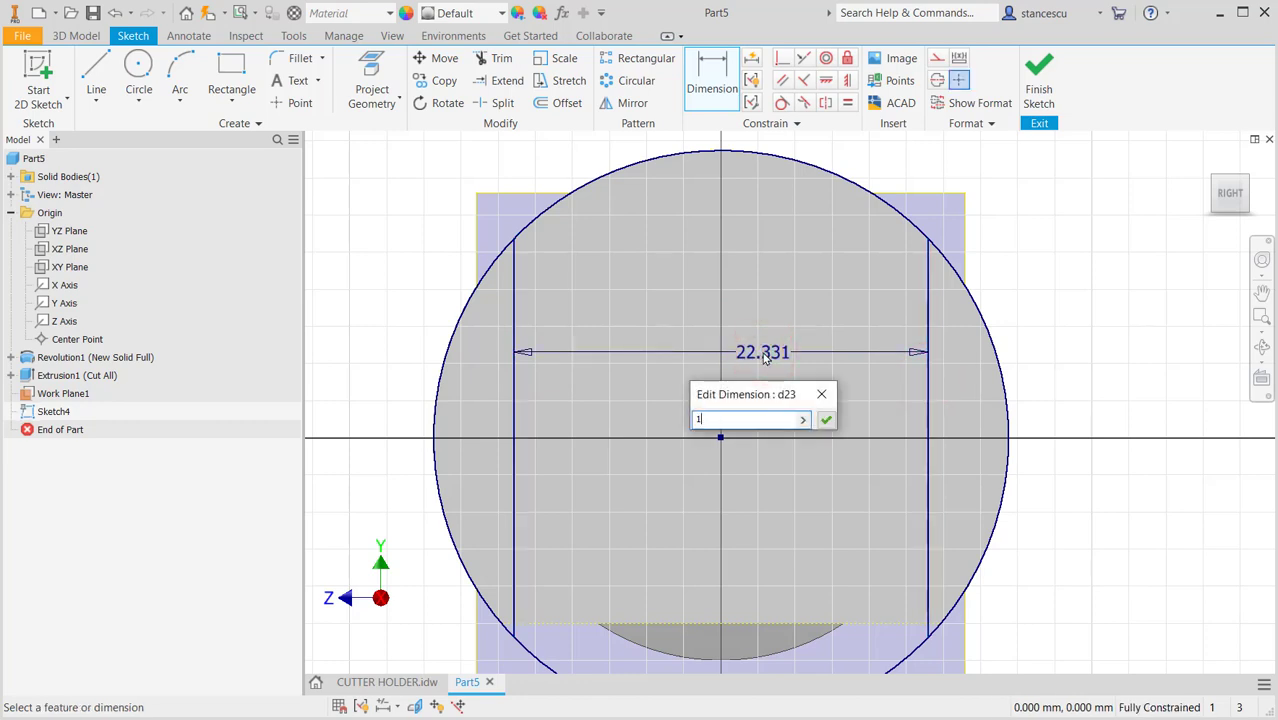
key("Return")
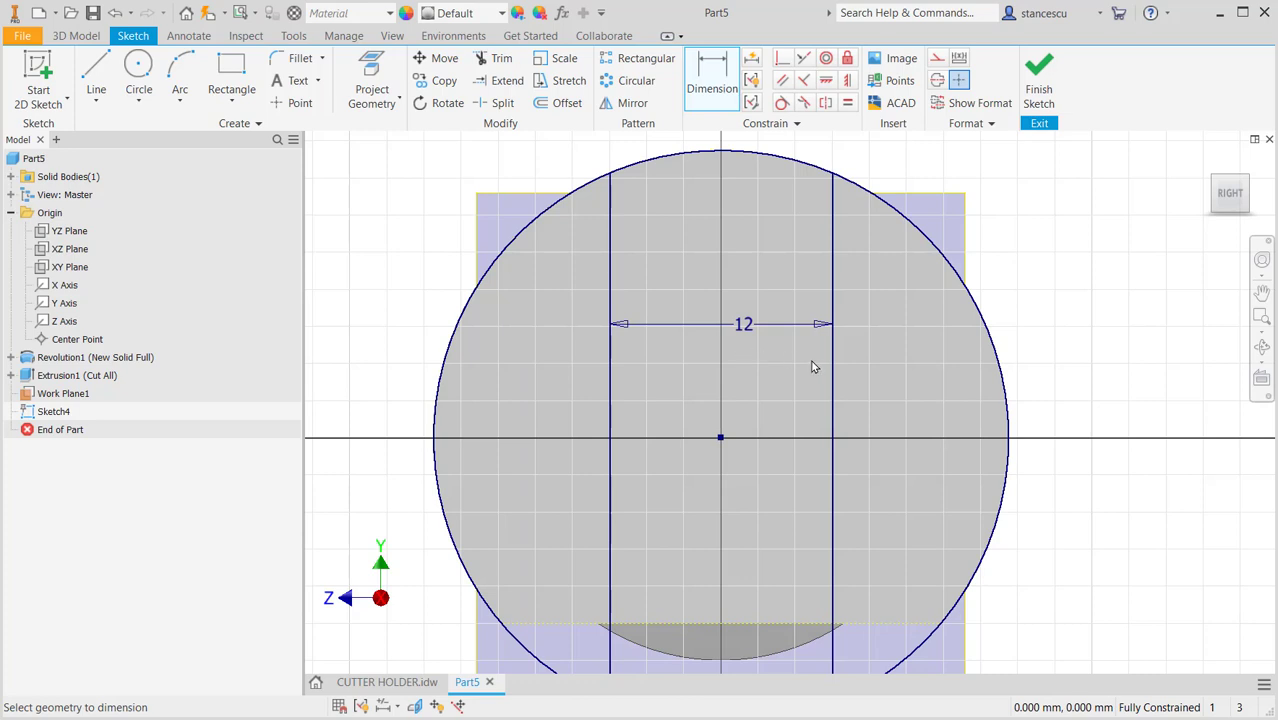
left_click(1039, 75)
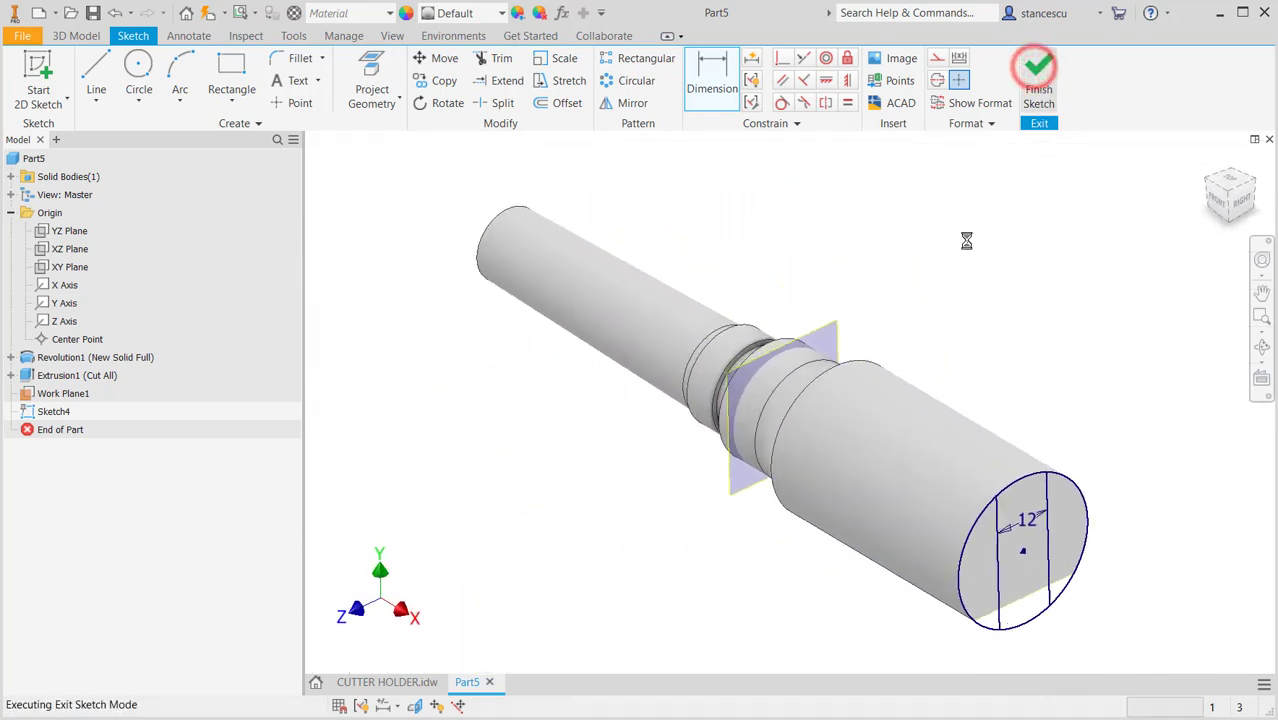
Extrude the two outer circle segments beside the 12 mm strip as a cut, ending at the work plane.
left_click(97, 75)
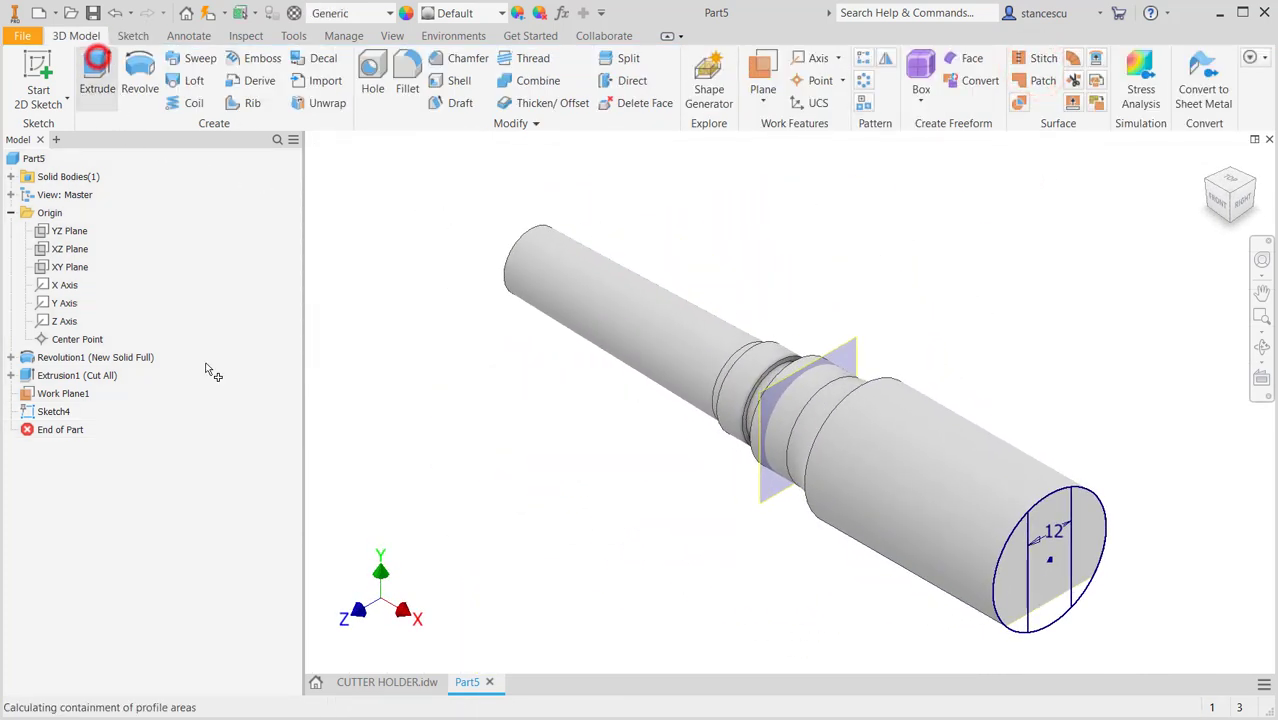
left_click(1006, 607)
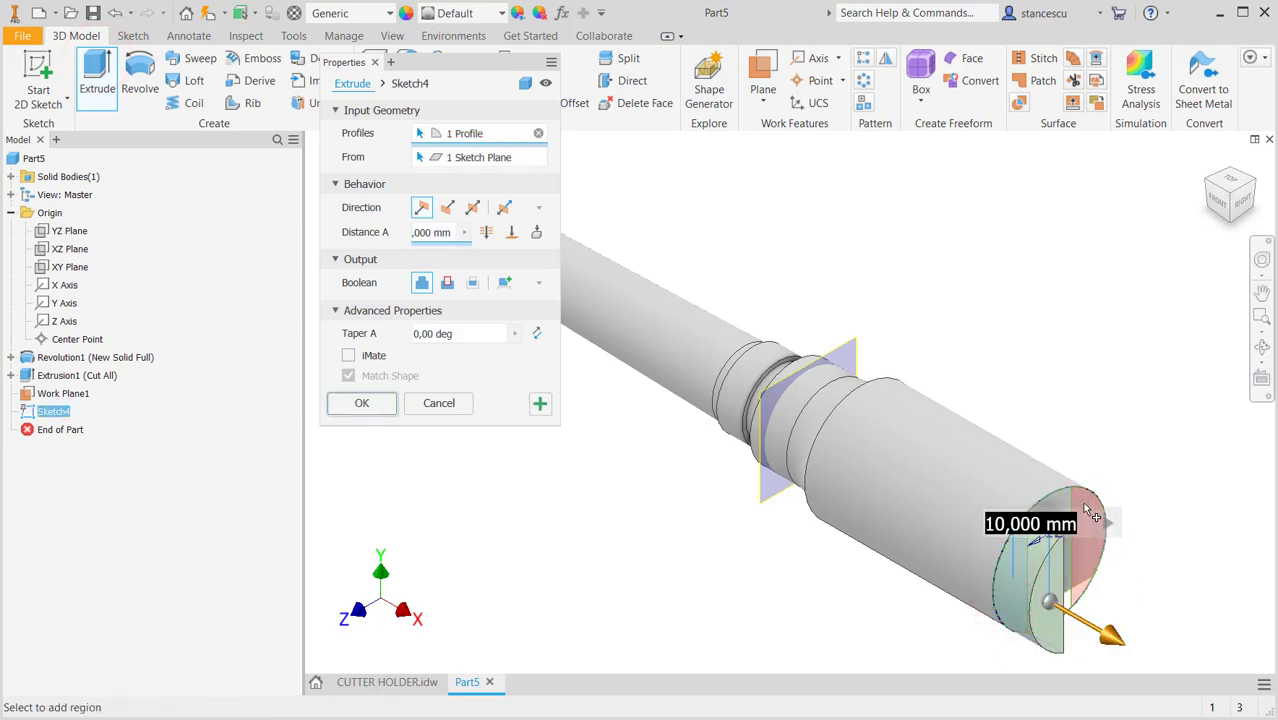
left_click(1084, 583)
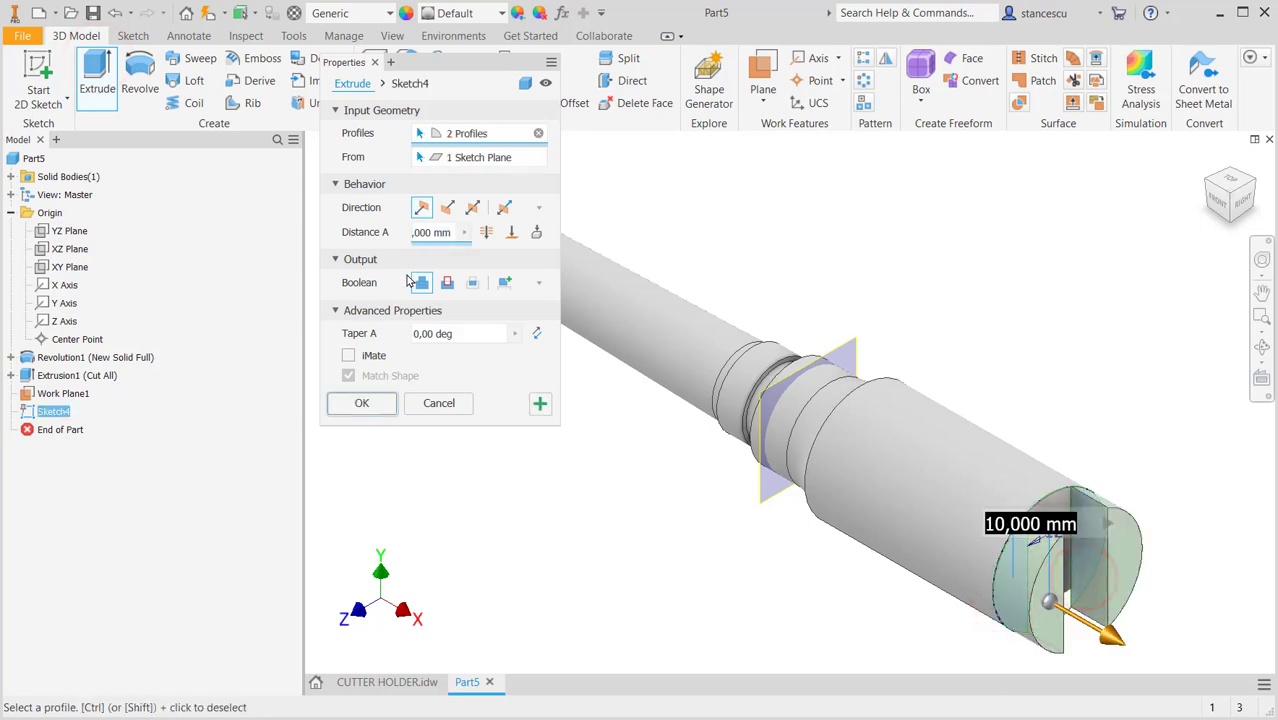
left_click(447, 284)
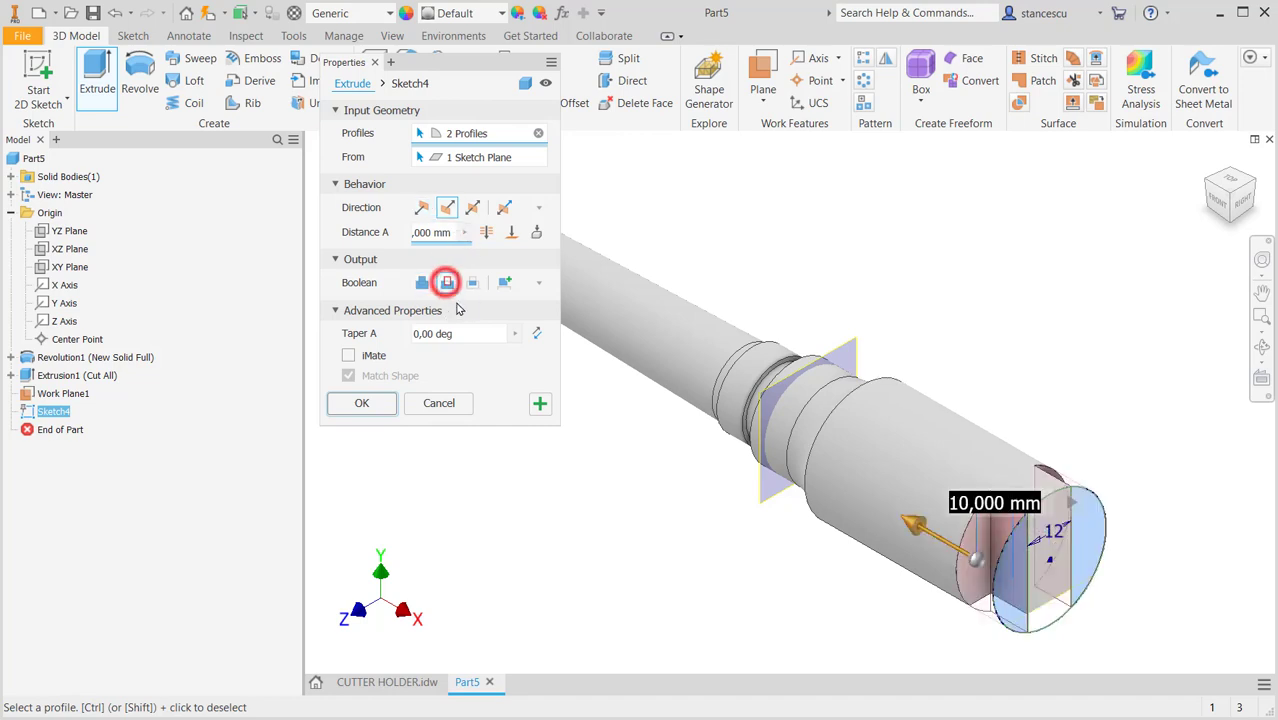
left_click(510, 232)
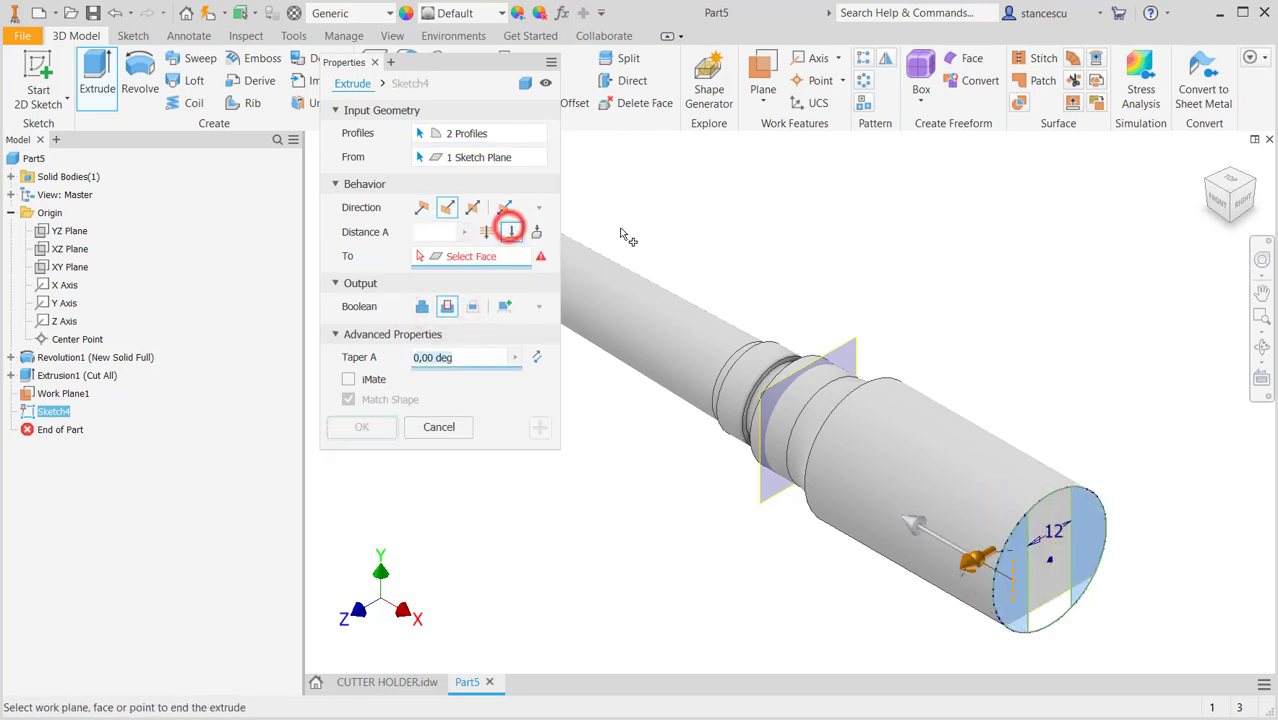
left_click(860, 360)
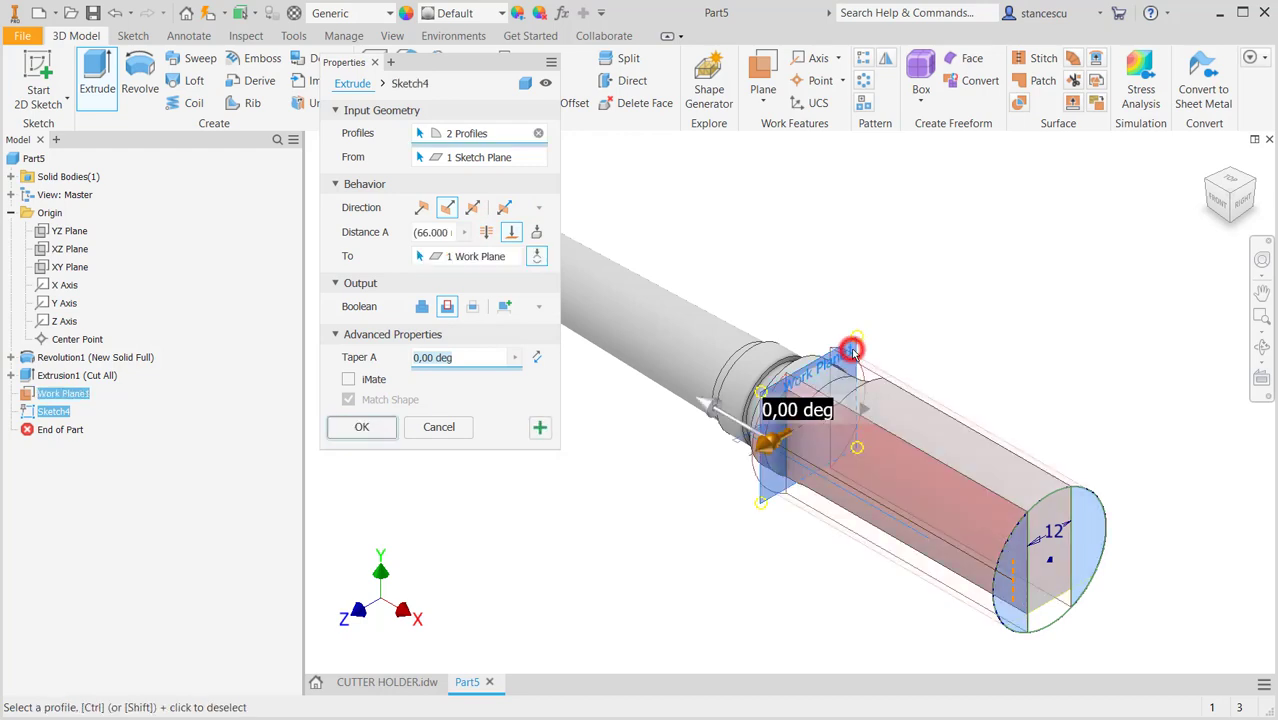
left_click(386, 427)
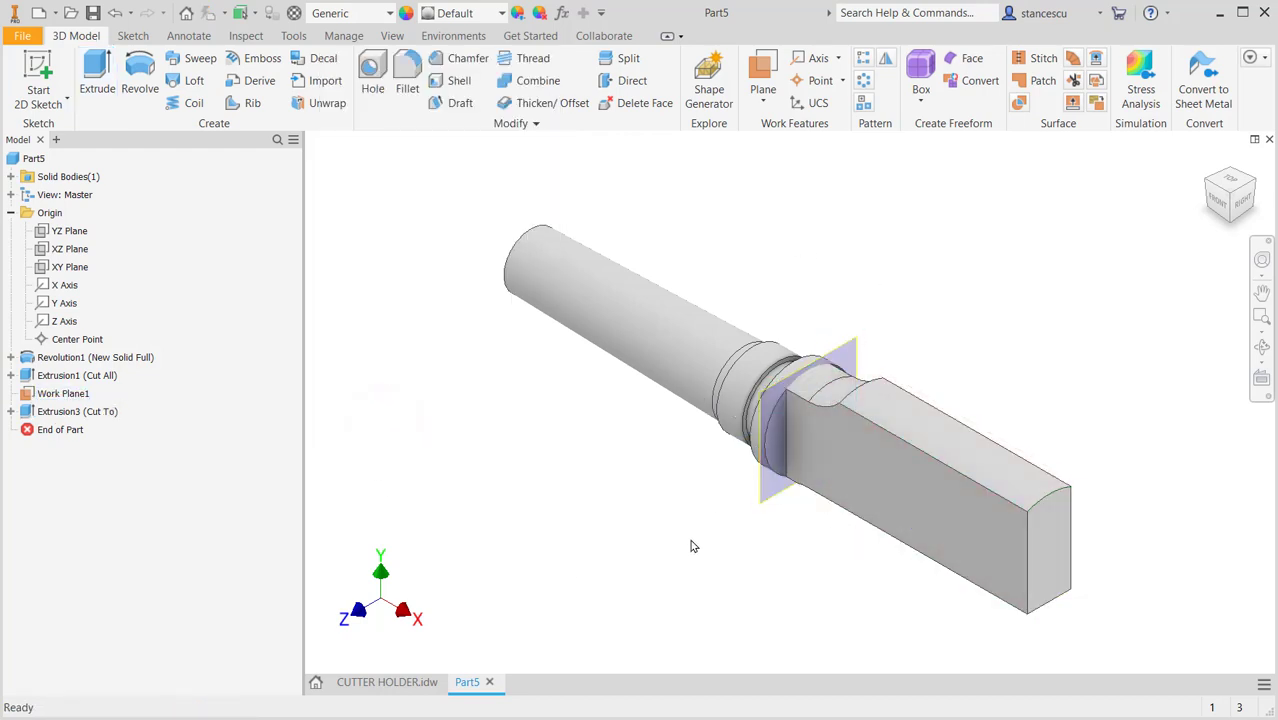
Inspect the flat cuts from below, hide the work plane, and restore the isometric home view.
middle_click_drag(685, 522, 830, 291, "shift")
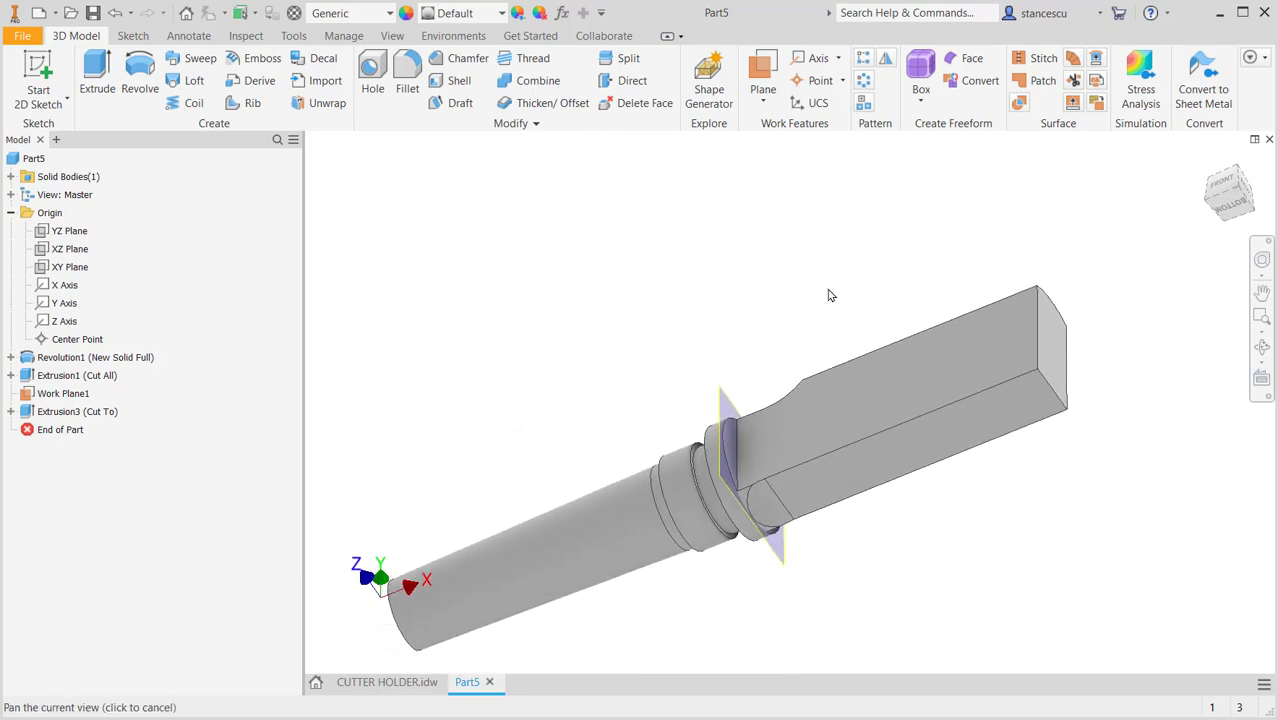
middle_click_drag(790, 448, 763, 618, "shift")
left_click(797, 370)
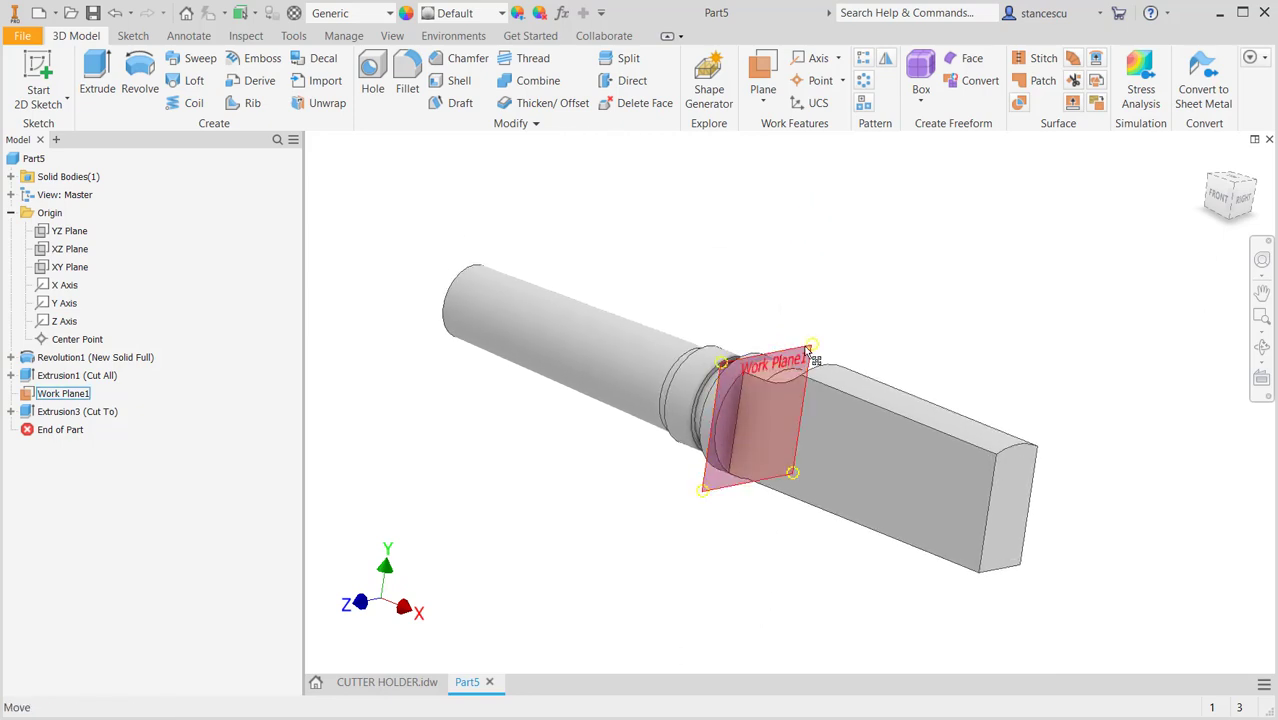
right_click(803, 346)
left_click(845, 370)
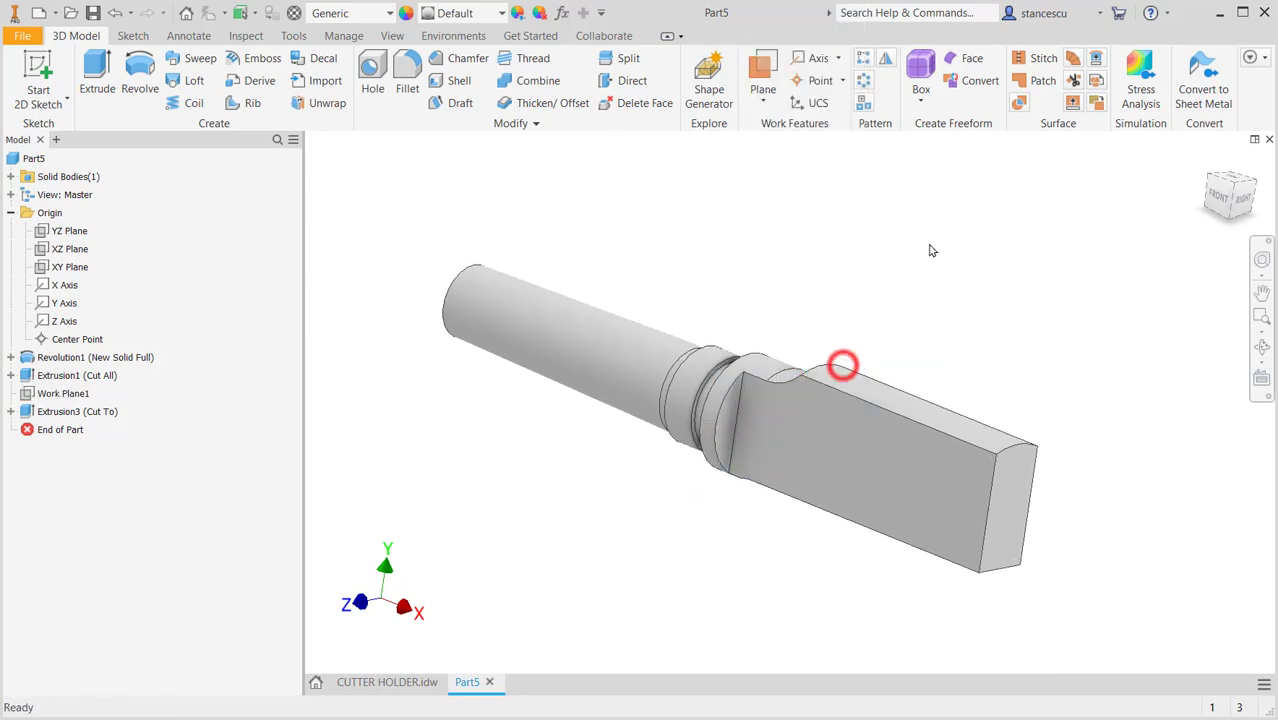
key("F6")
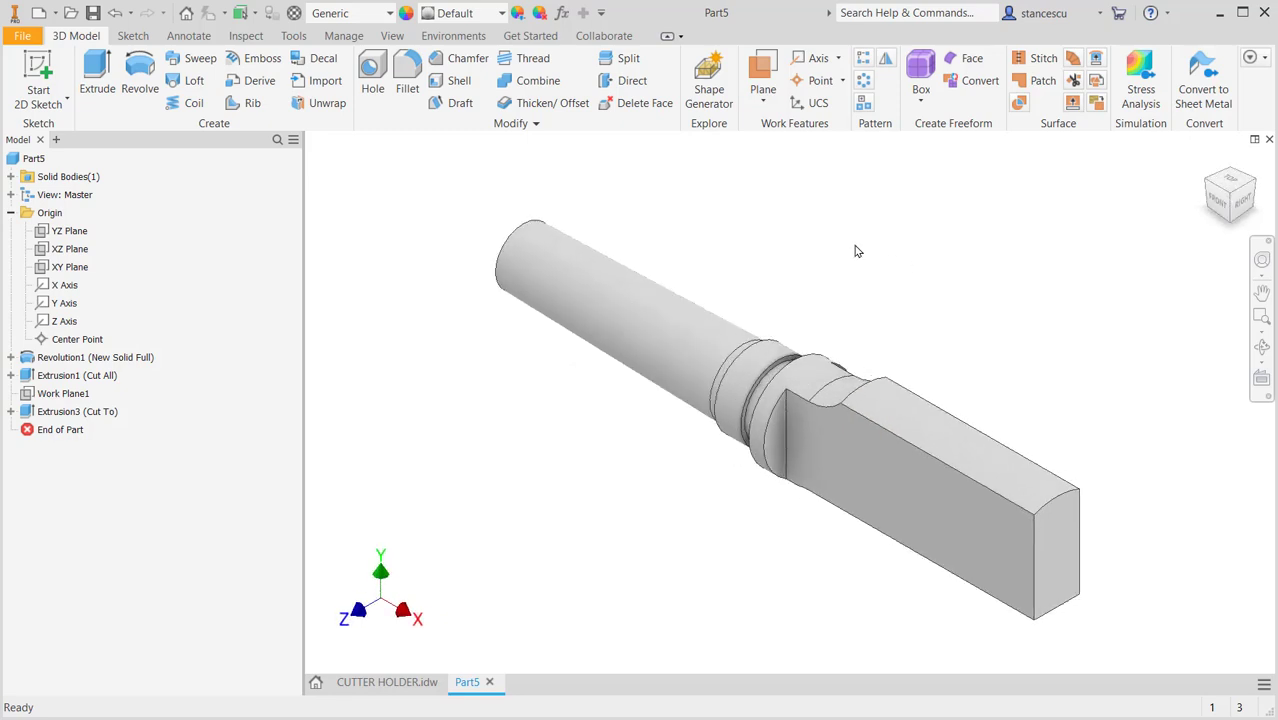
Switch to the CUTTER HOLDER.idw drawing and examine the dimensions of the narrow central slot and its rounded end.
left_click(396, 682)
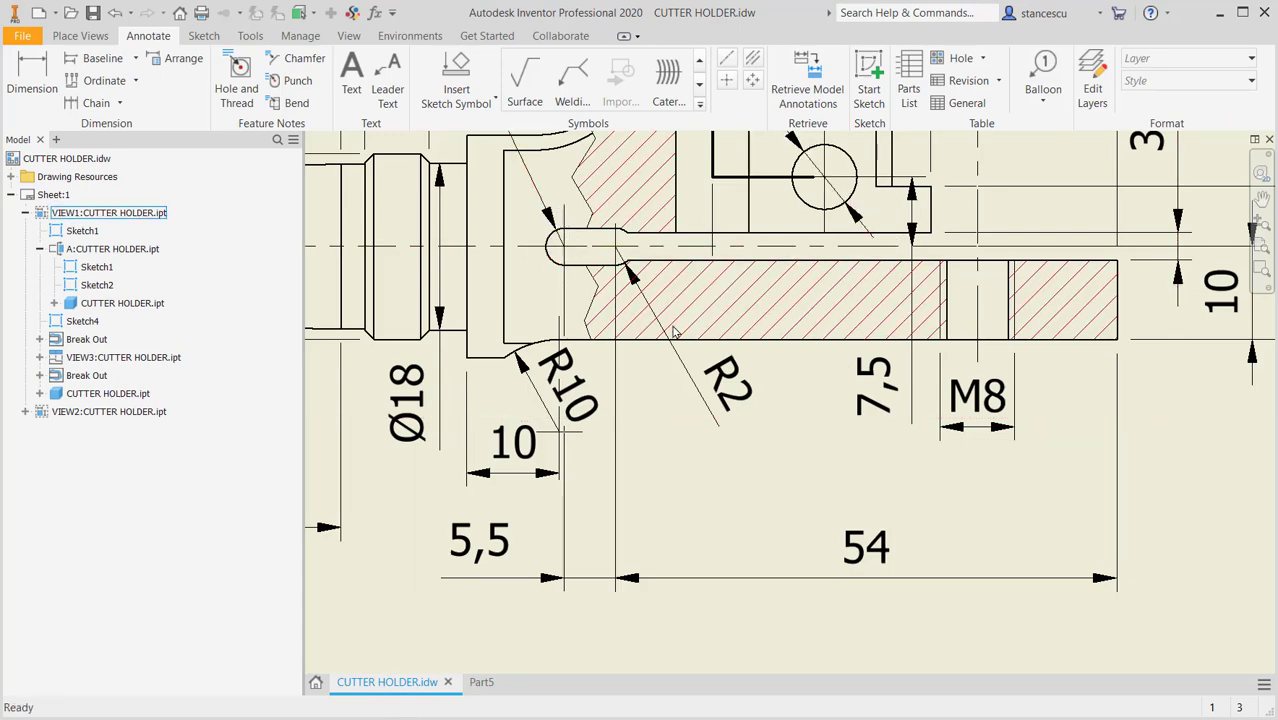
middle_click_drag(773, 465, 805, 552)
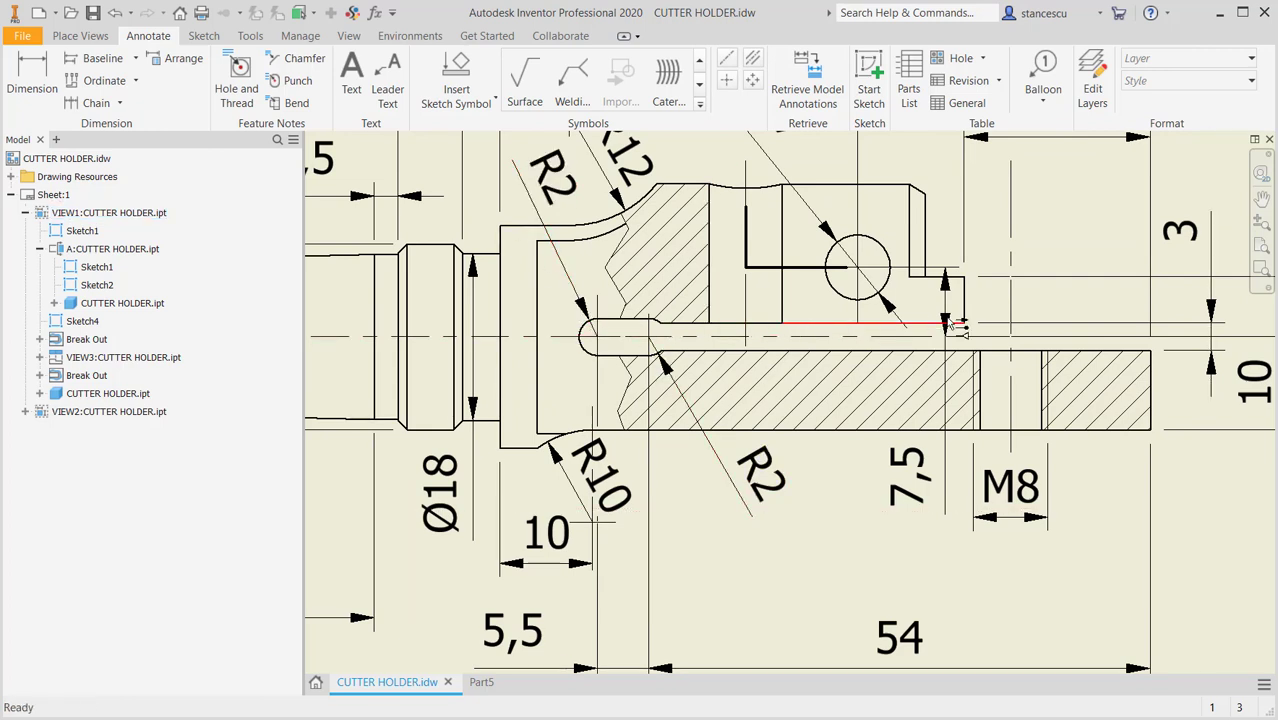
left_click(1181, 238)
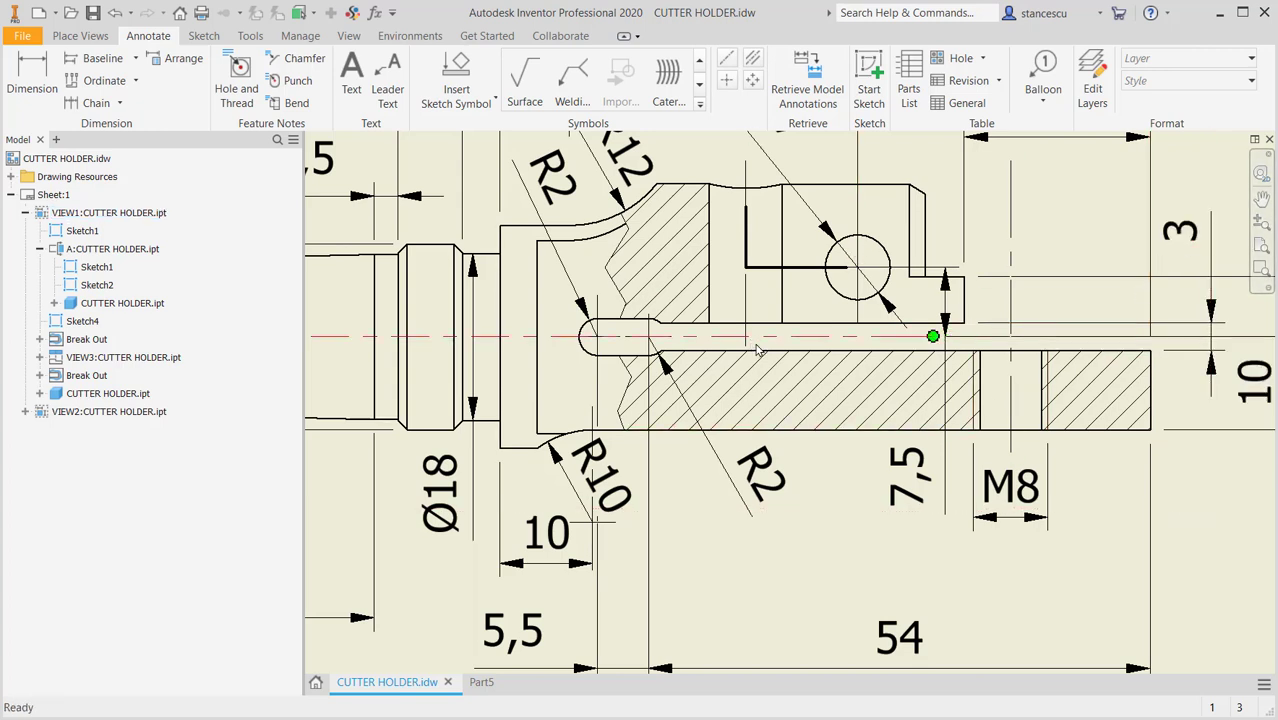
middle_click_drag(790, 622, 800, 569)
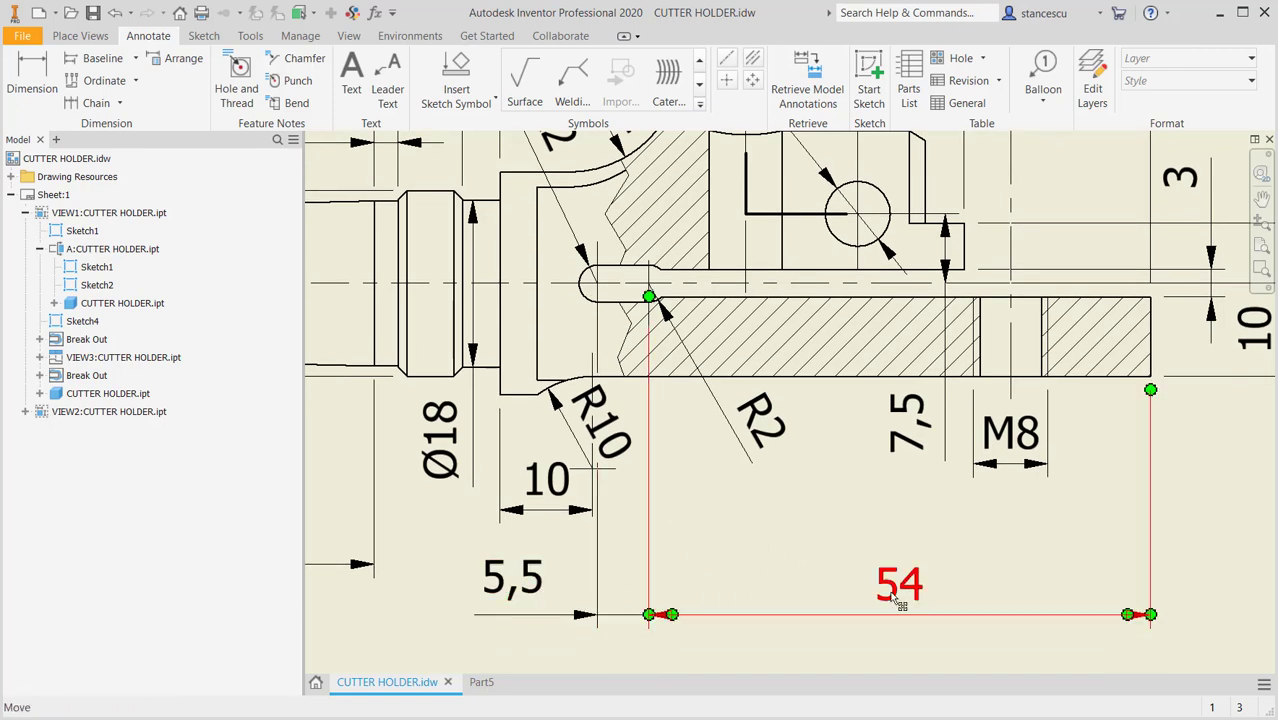
Return to Part5, start a sketch on the XY plane, and slice the model display at the sketch plane.
left_click(476, 682)
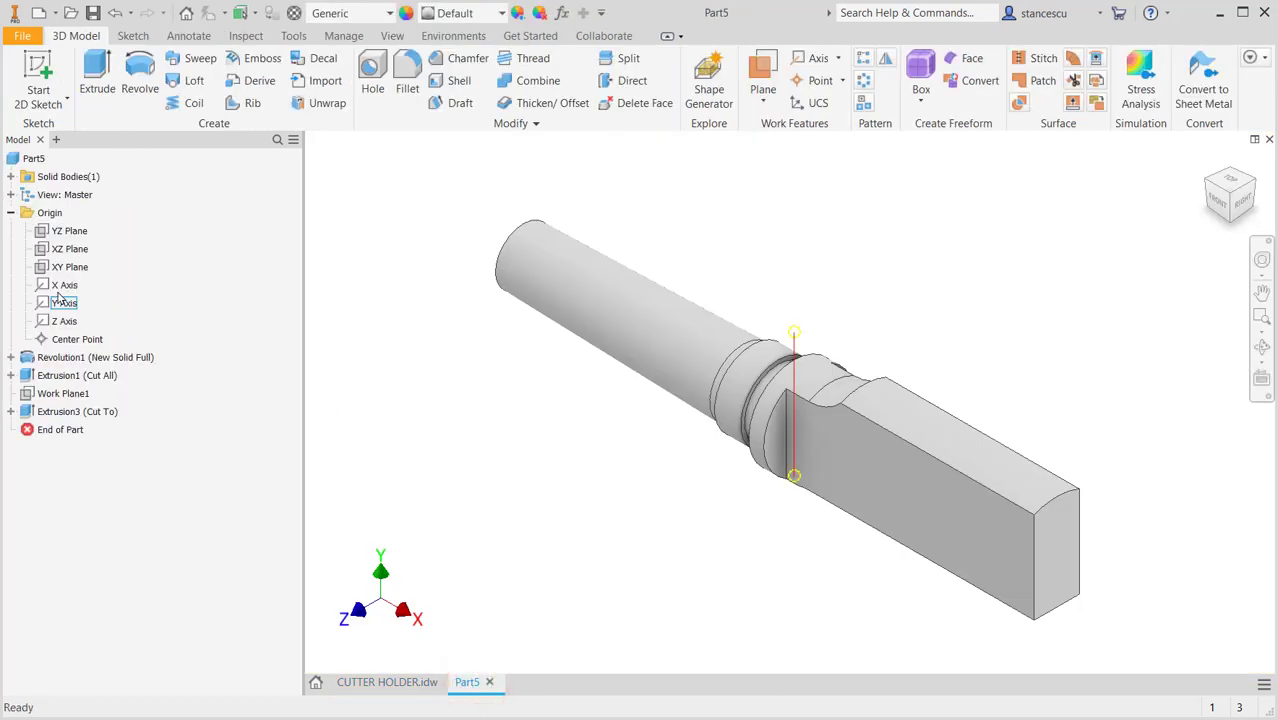
left_click(36, 267)
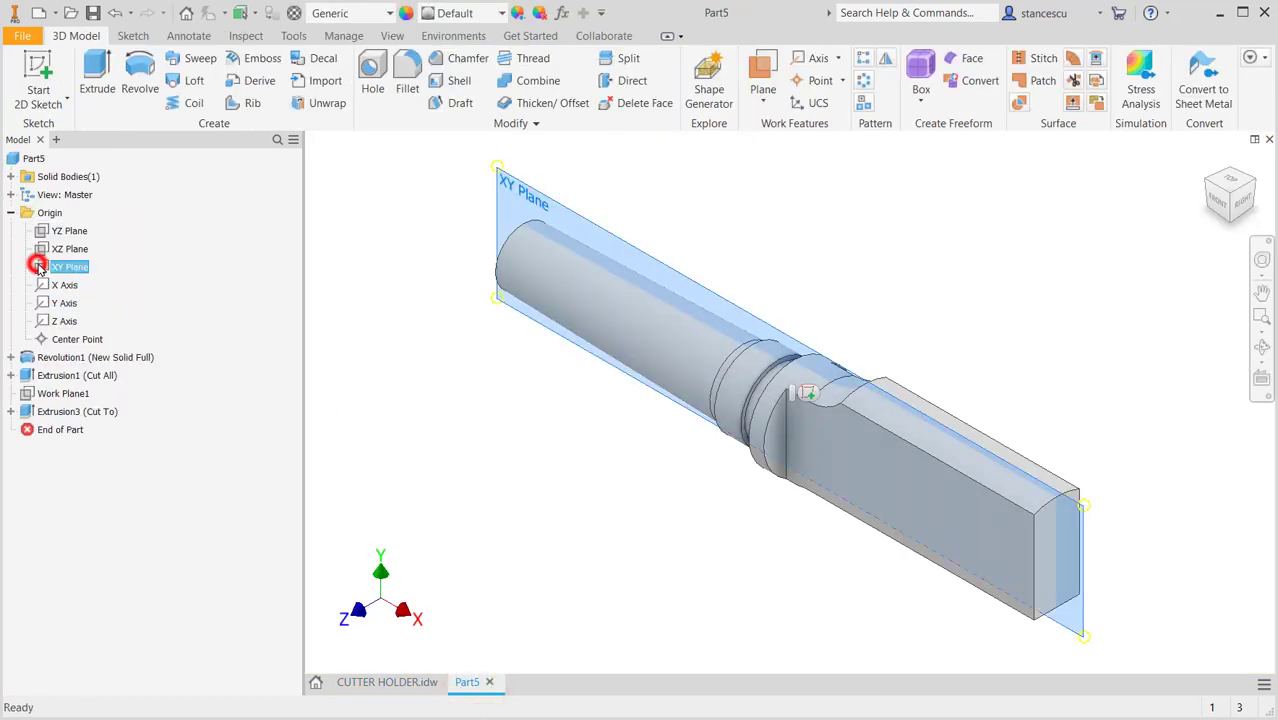
left_click(806, 393)
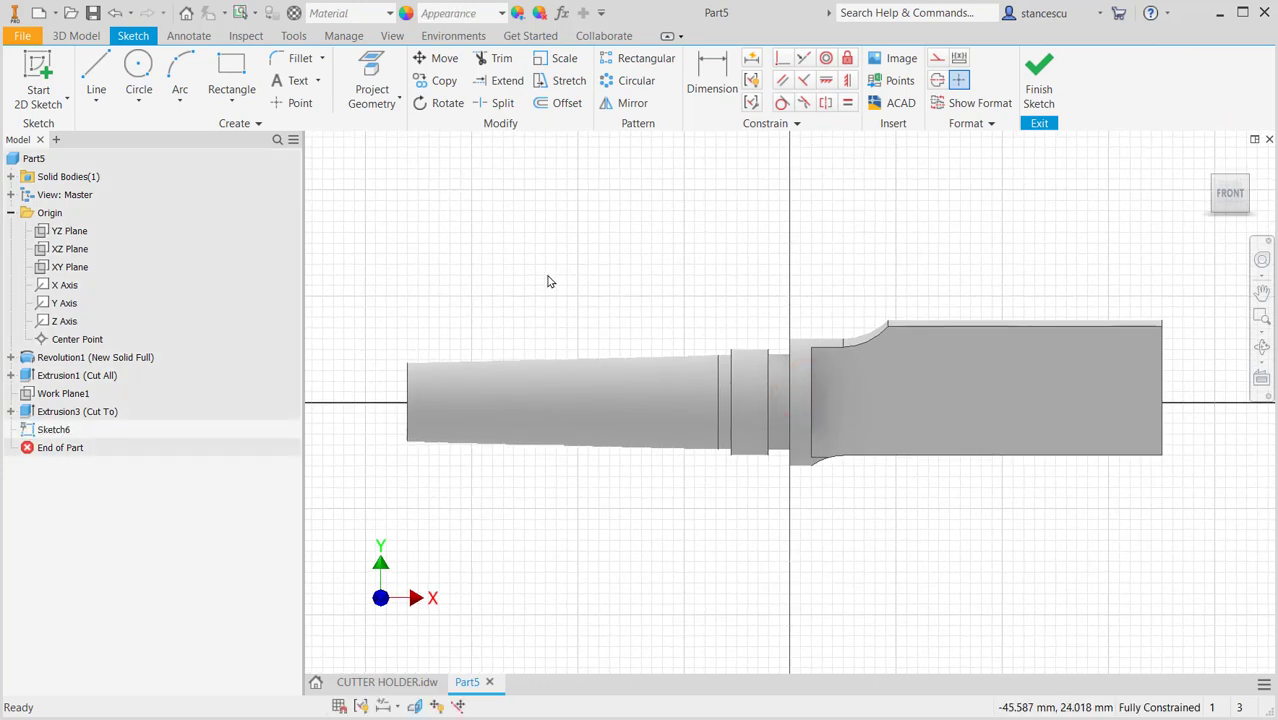
key("F7")
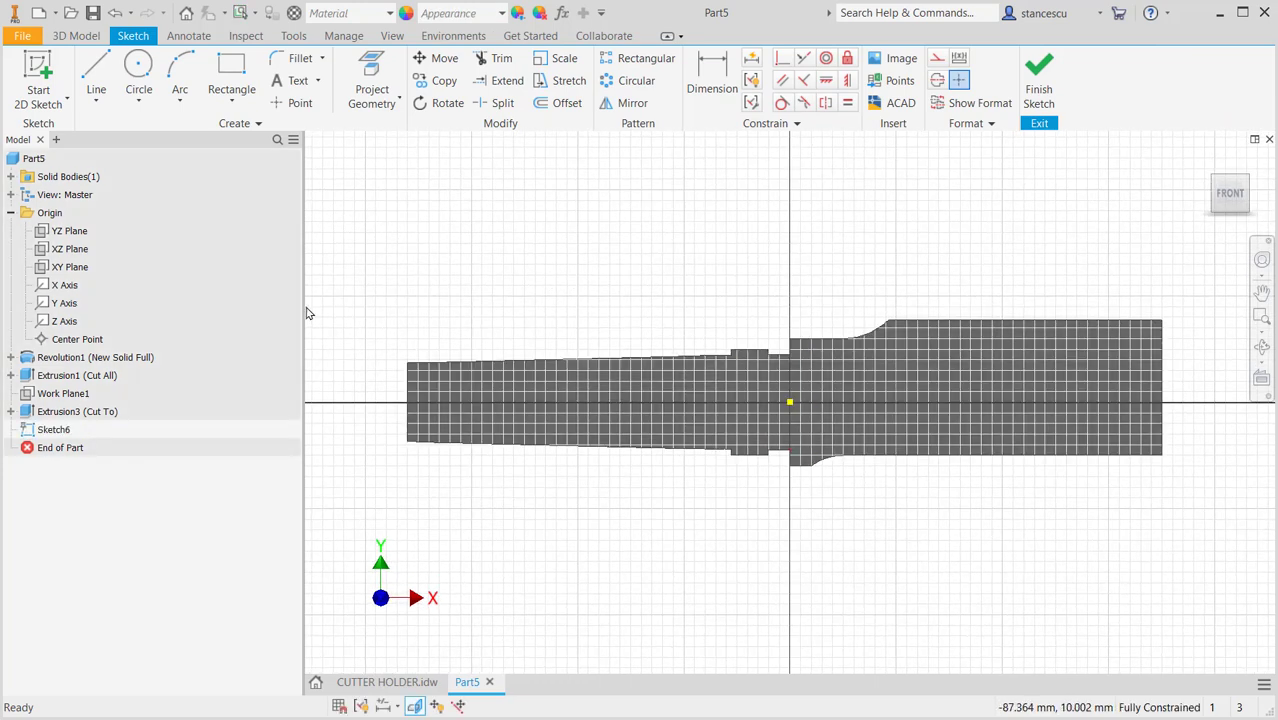
Sketch a horizontal center-to-center slot below the part with 5.5 mm between centers and a 2 mm end radius.
left_click(233, 101)
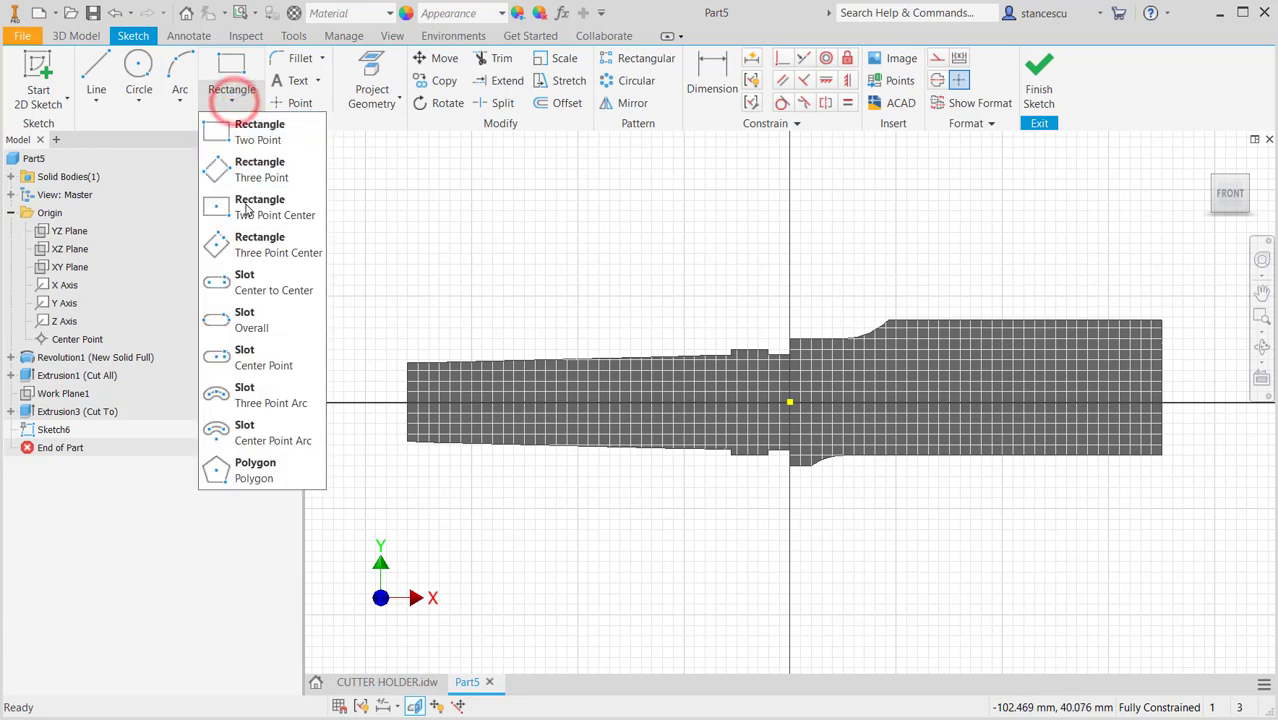
left_click(250, 282)
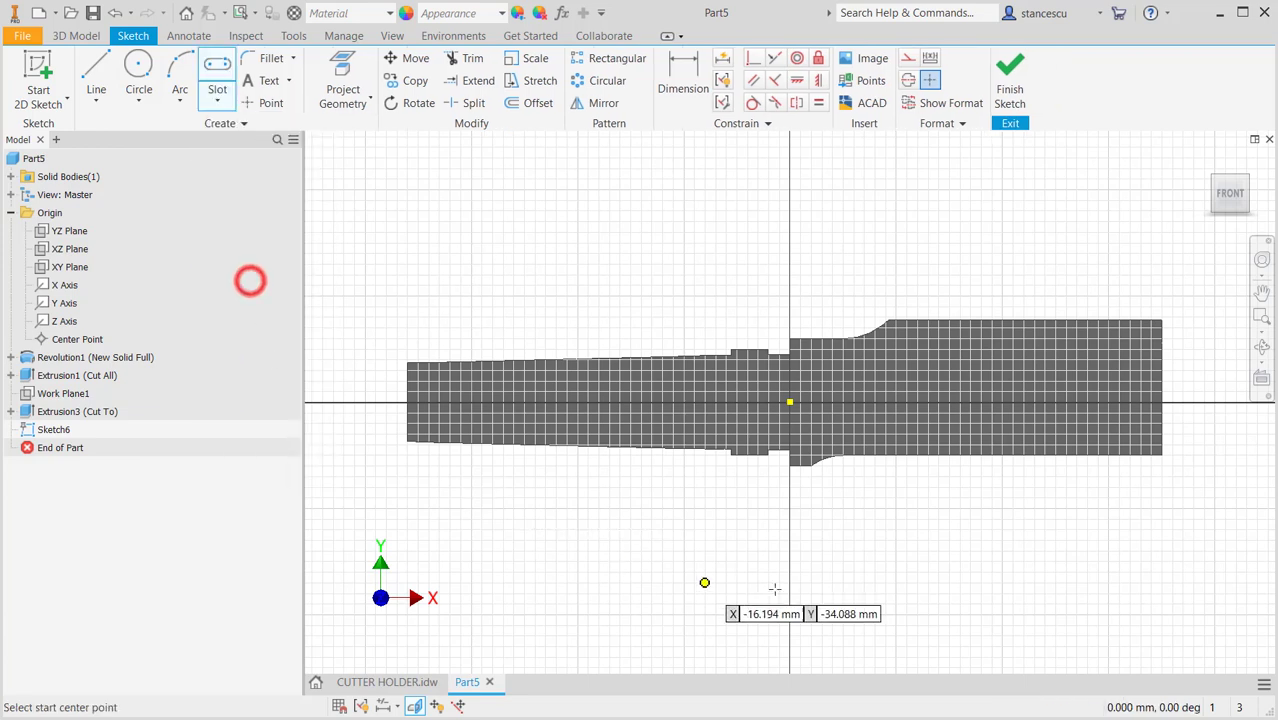
left_click(829, 526)
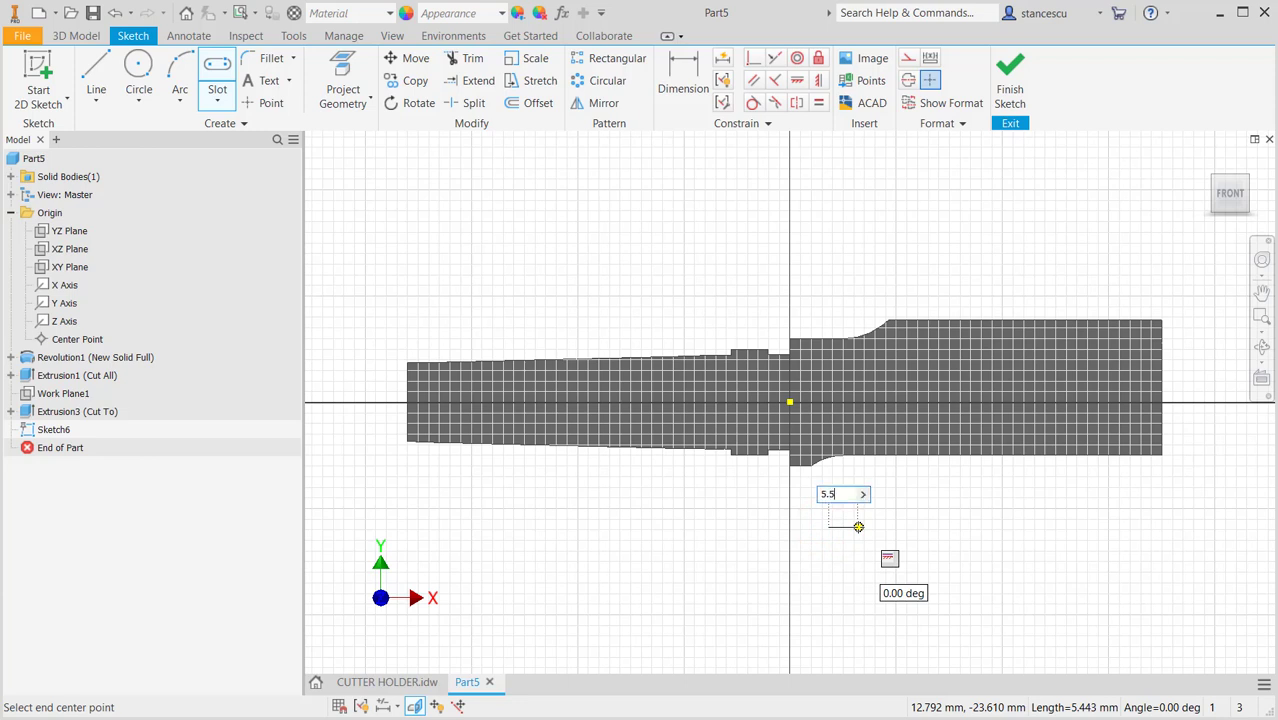
key("Return")
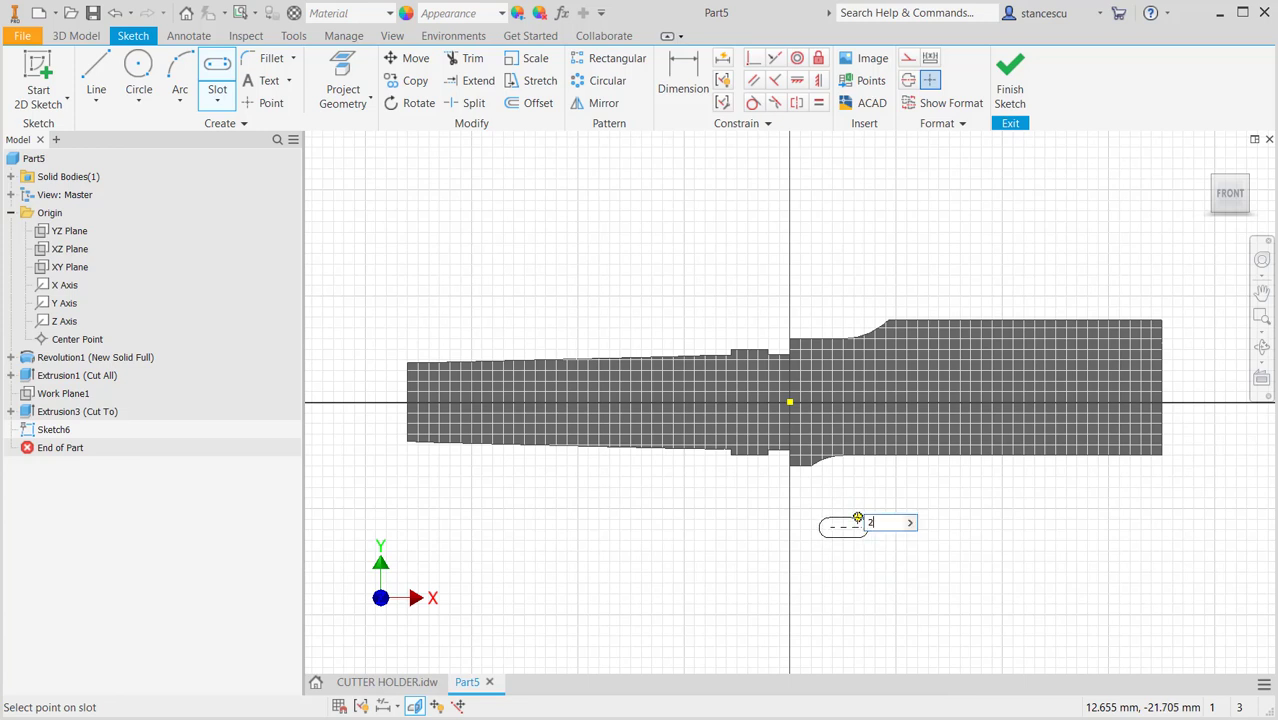
type("2")
key("Return")
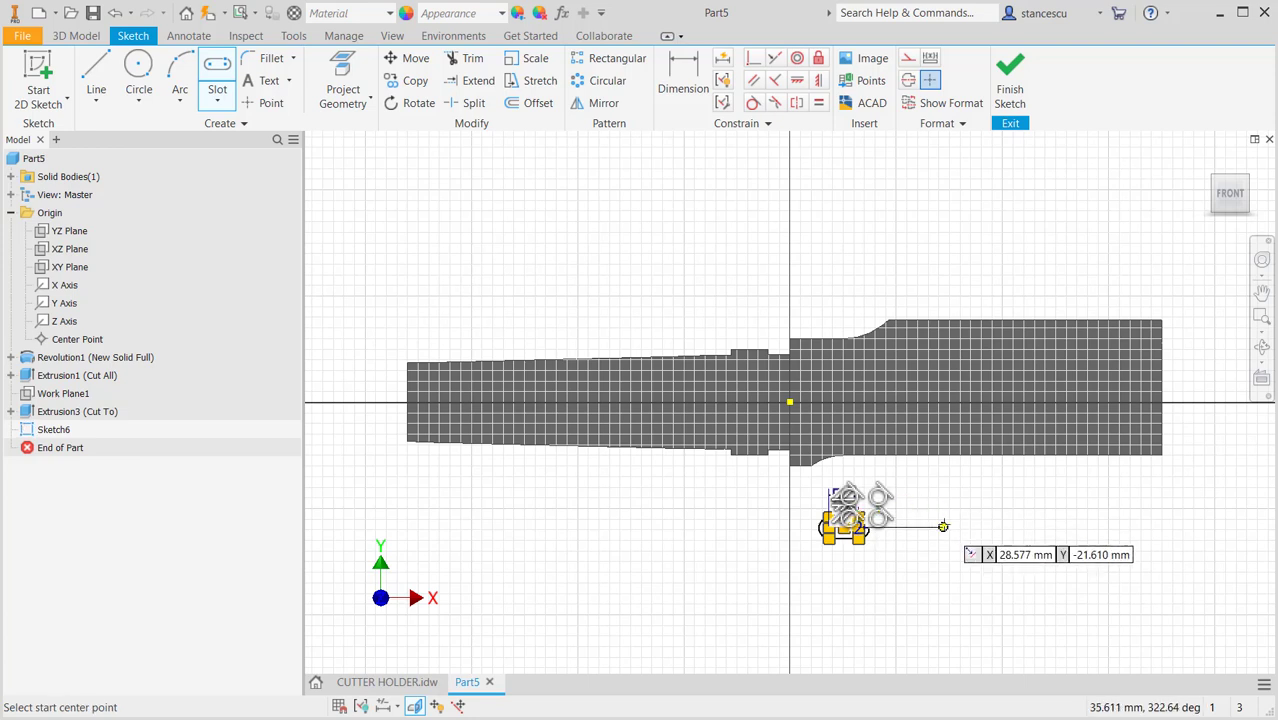
key("Escape")
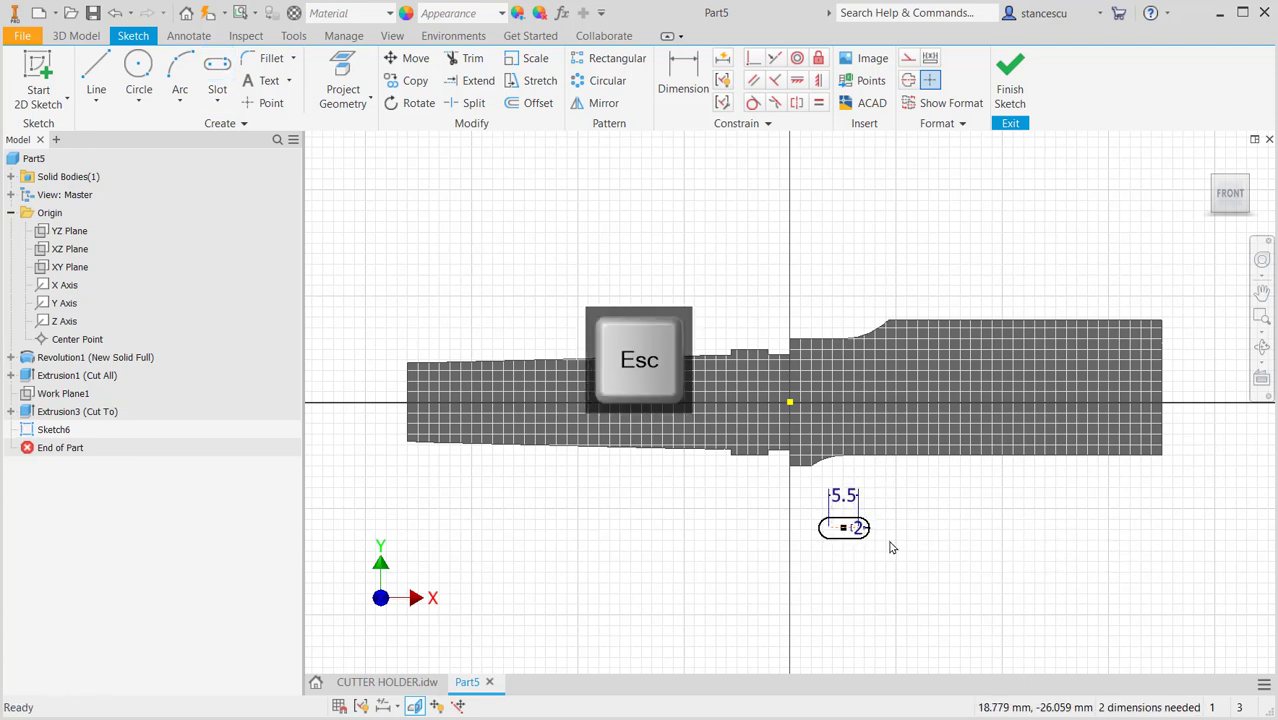
scroll(898, 535, "up", 3)
middle_click_drag(898, 535, 730, 519)
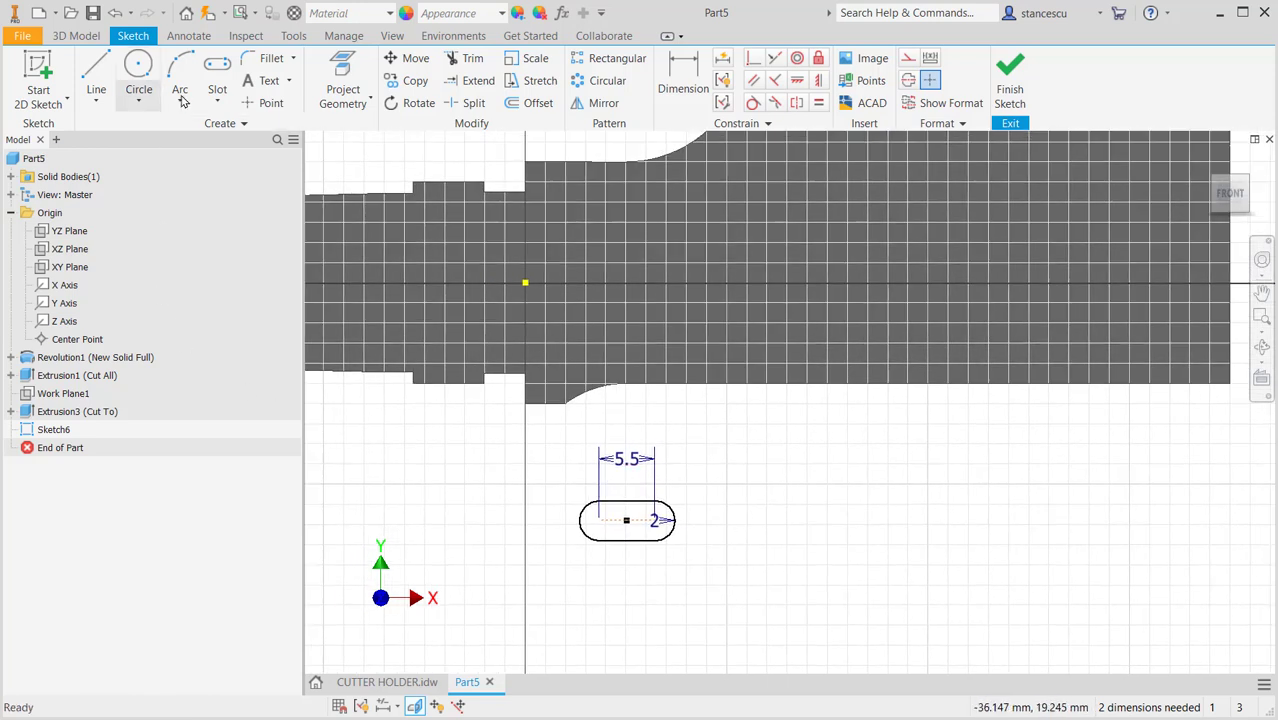
Draw a two-point rectangle about 27 mm by 3.3 mm extending rightward from the slot's right end arc.
left_click(216, 101)
left_click(225, 127)
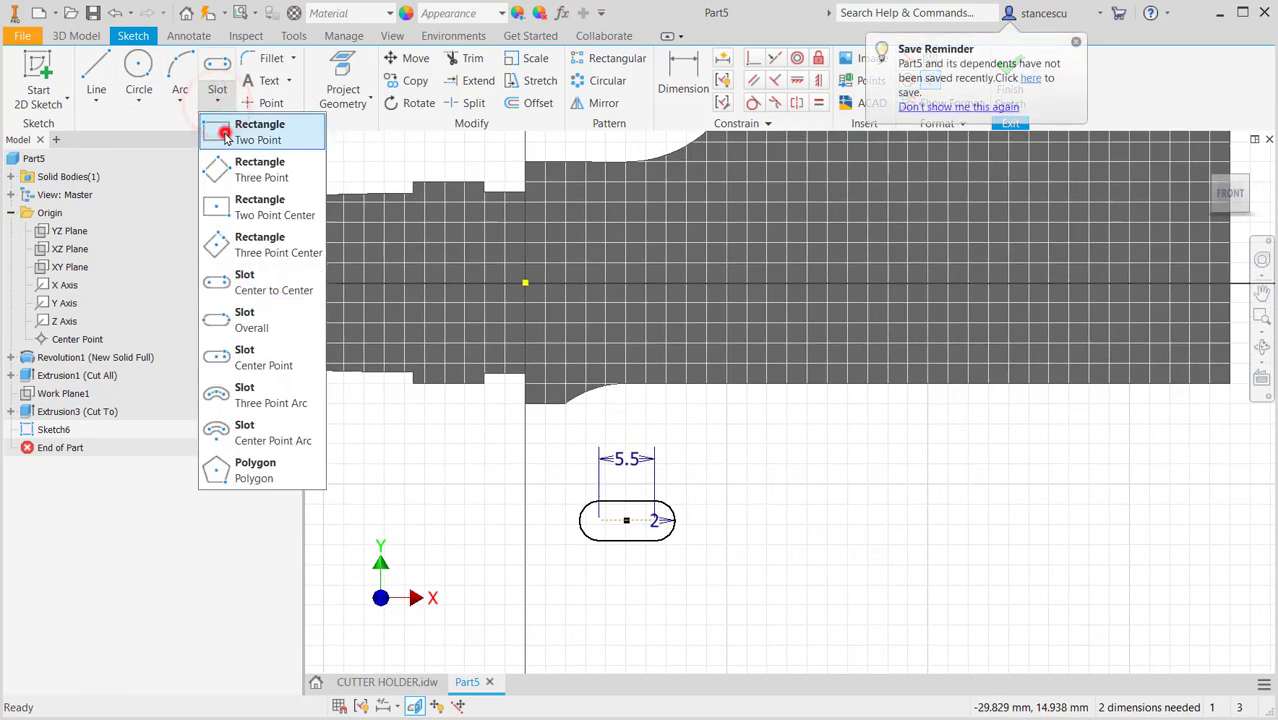
scroll(725, 505, "up", 2)
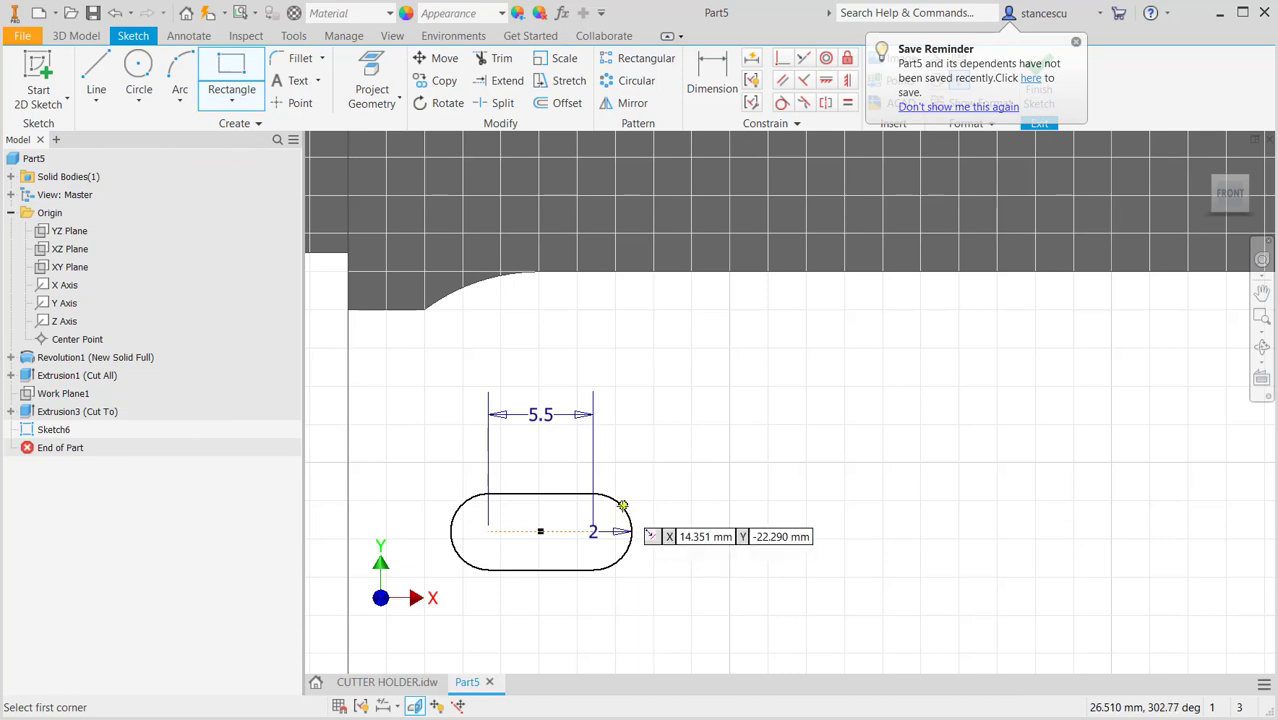
left_click(622, 506)
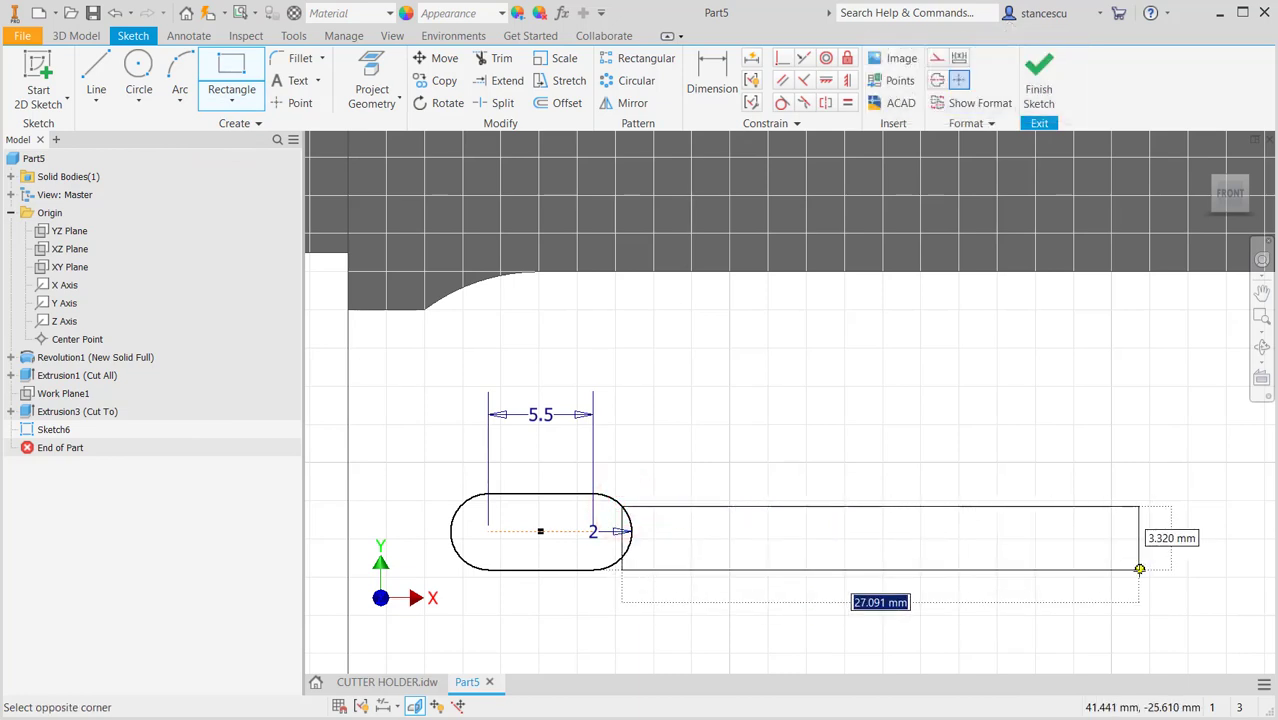
left_click(1139, 569)
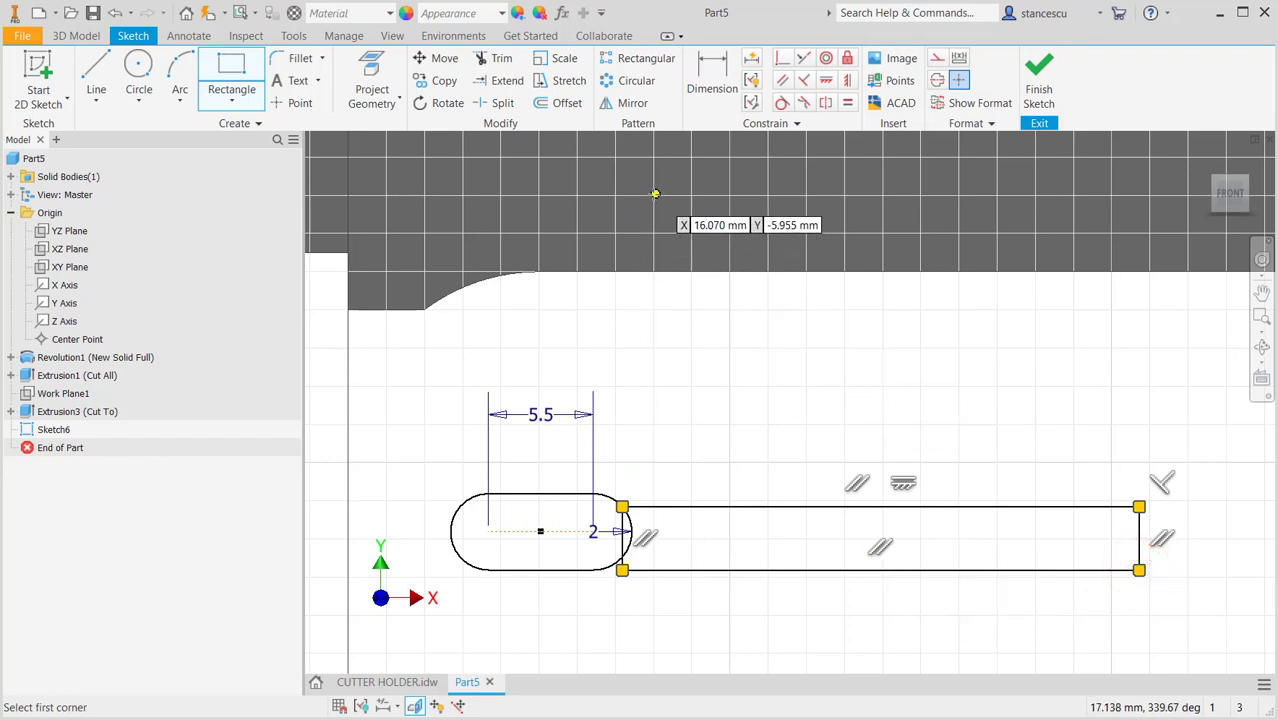
Make the rectangle's lower-left corner coincident with the slot's right end arc.
left_click(783, 58)
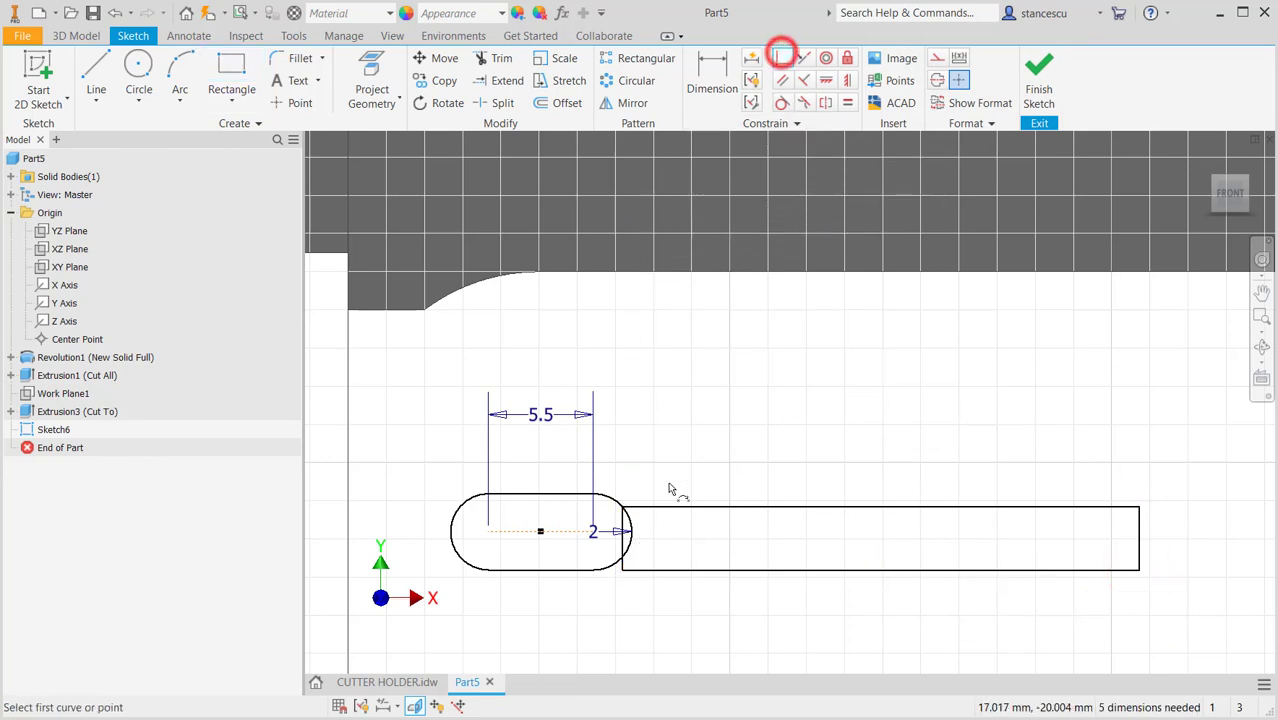
left_click(623, 567)
left_click(705, 568)
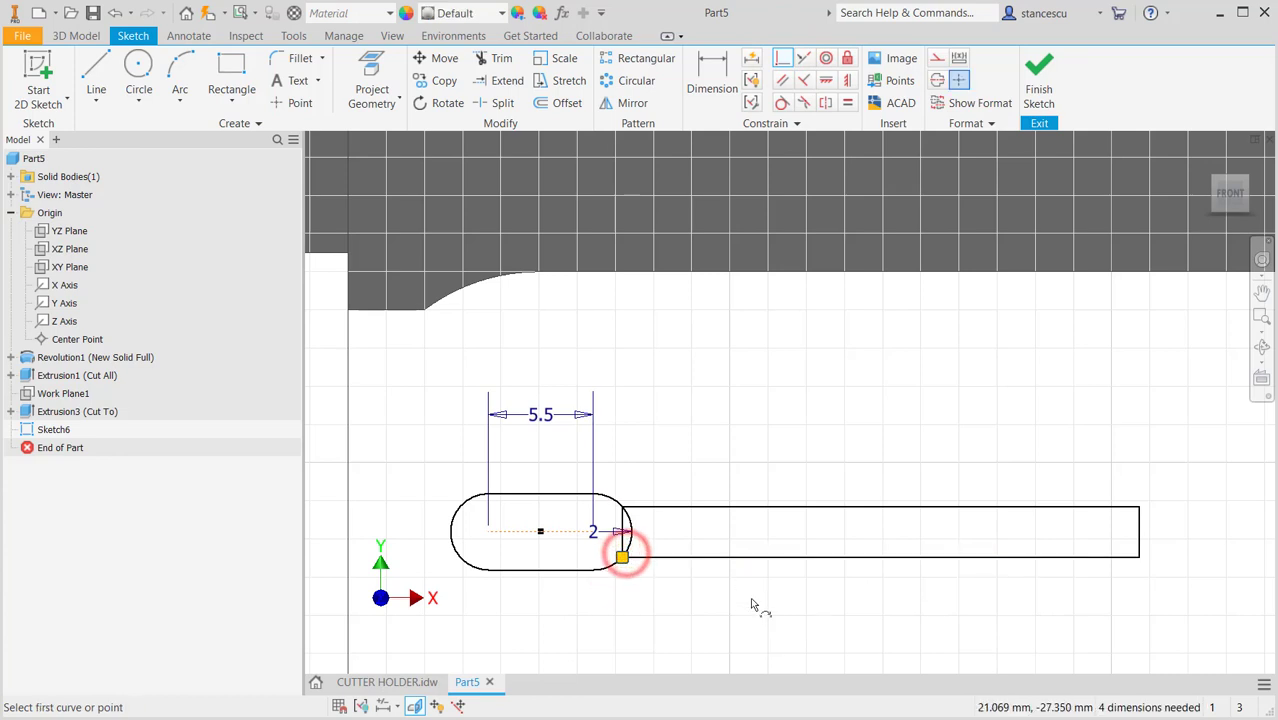
key("Escape")
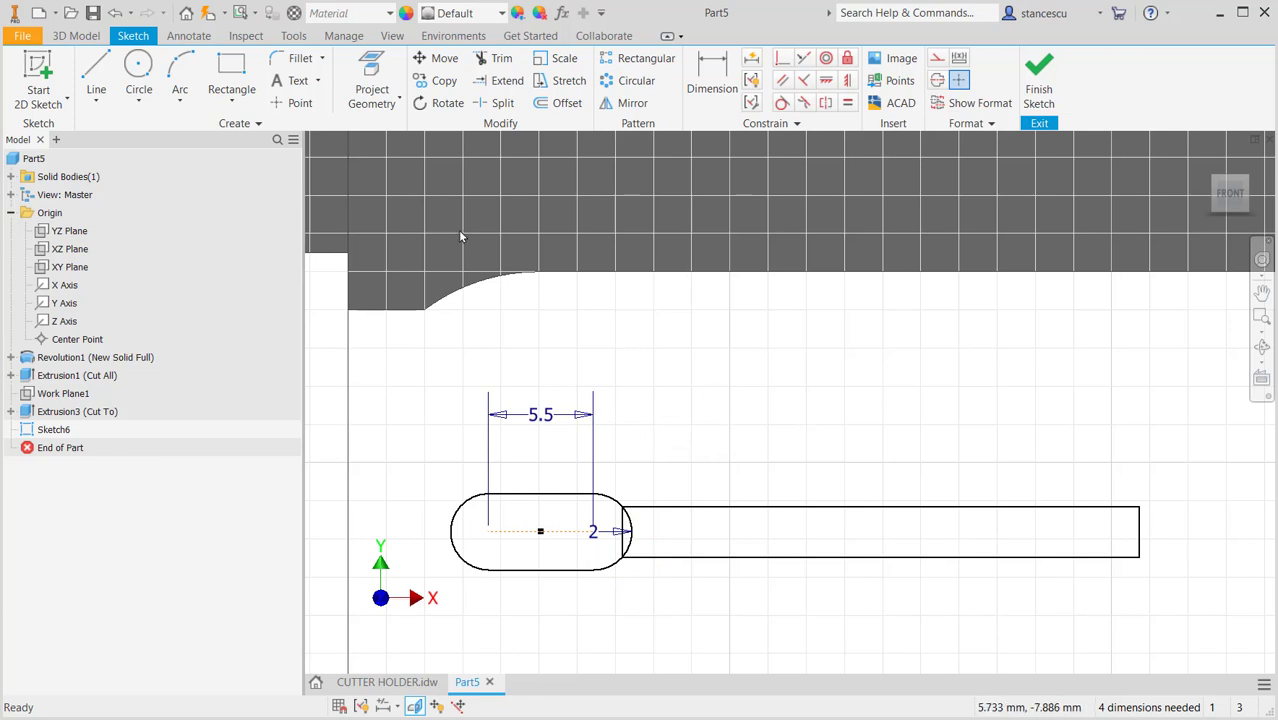
Dimension the rectangle's height between its two long sides as 3 mm.
left_click(702, 76)
left_click(836, 507)
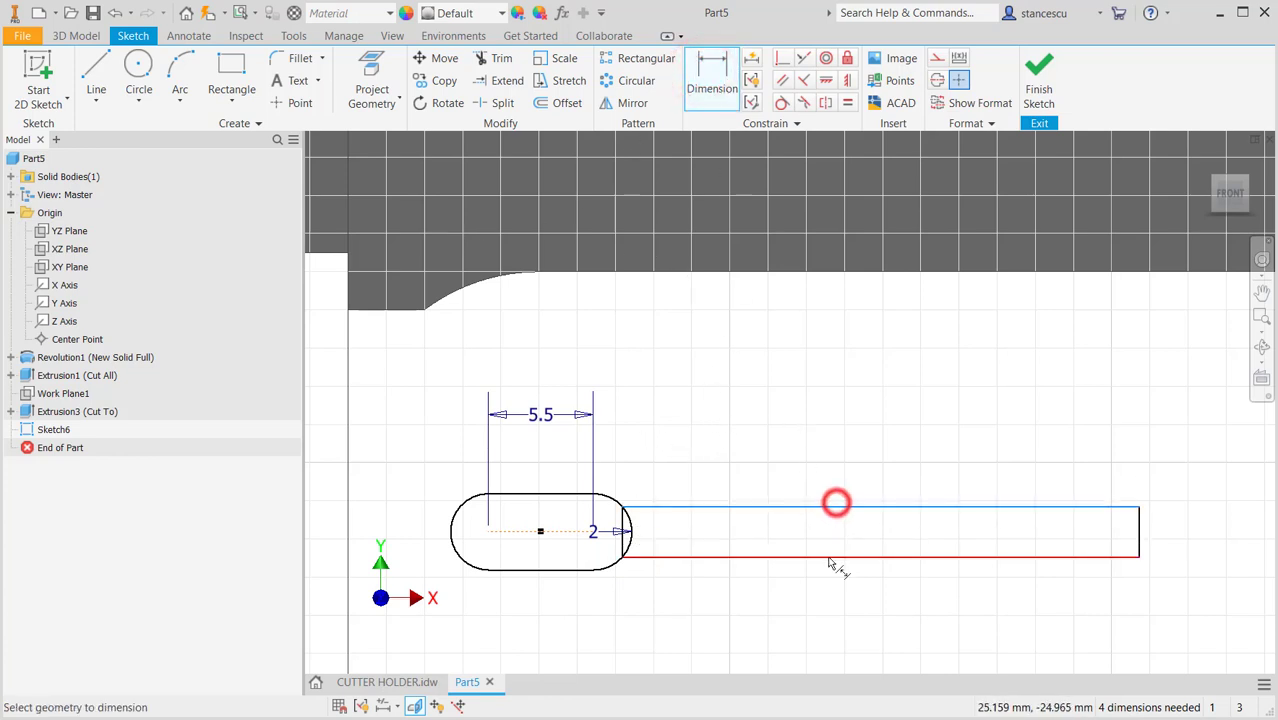
left_click(829, 557)
left_click(829, 437)
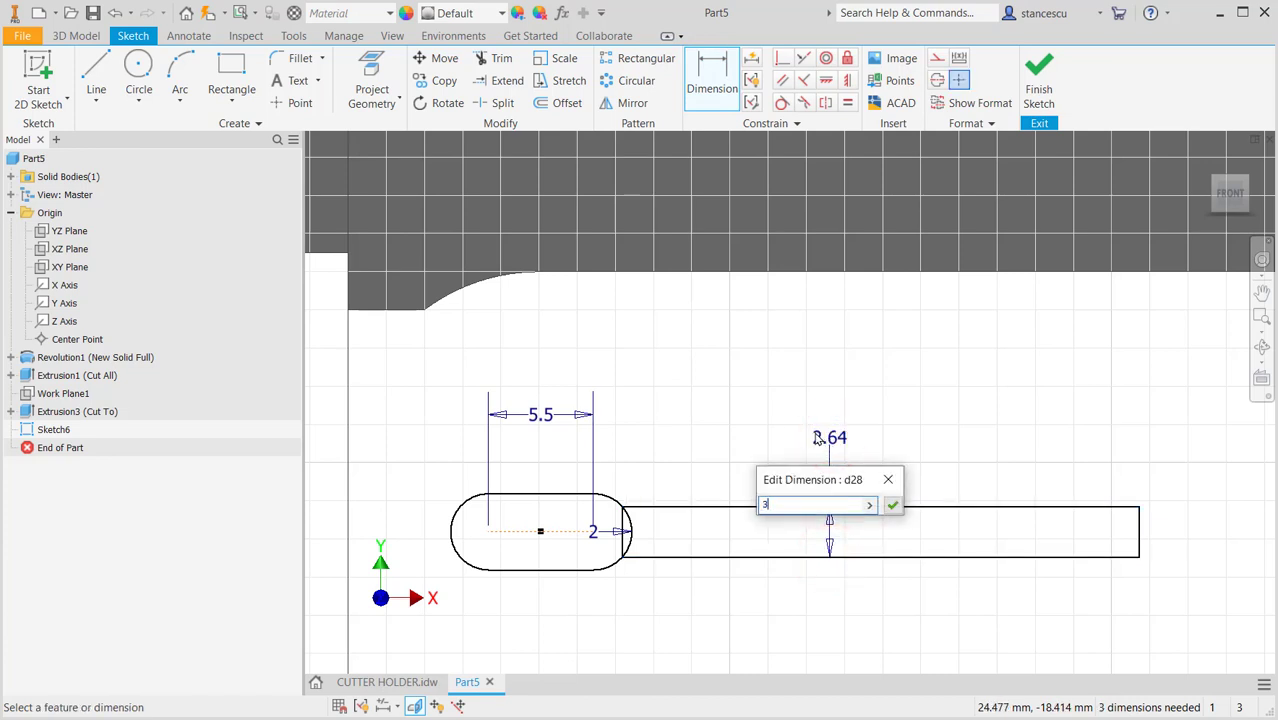
type("3")
key("Return")
Split the slot's right end arc where it meets the rectangle's two left corners.
scroll(612, 471, "up", 3)
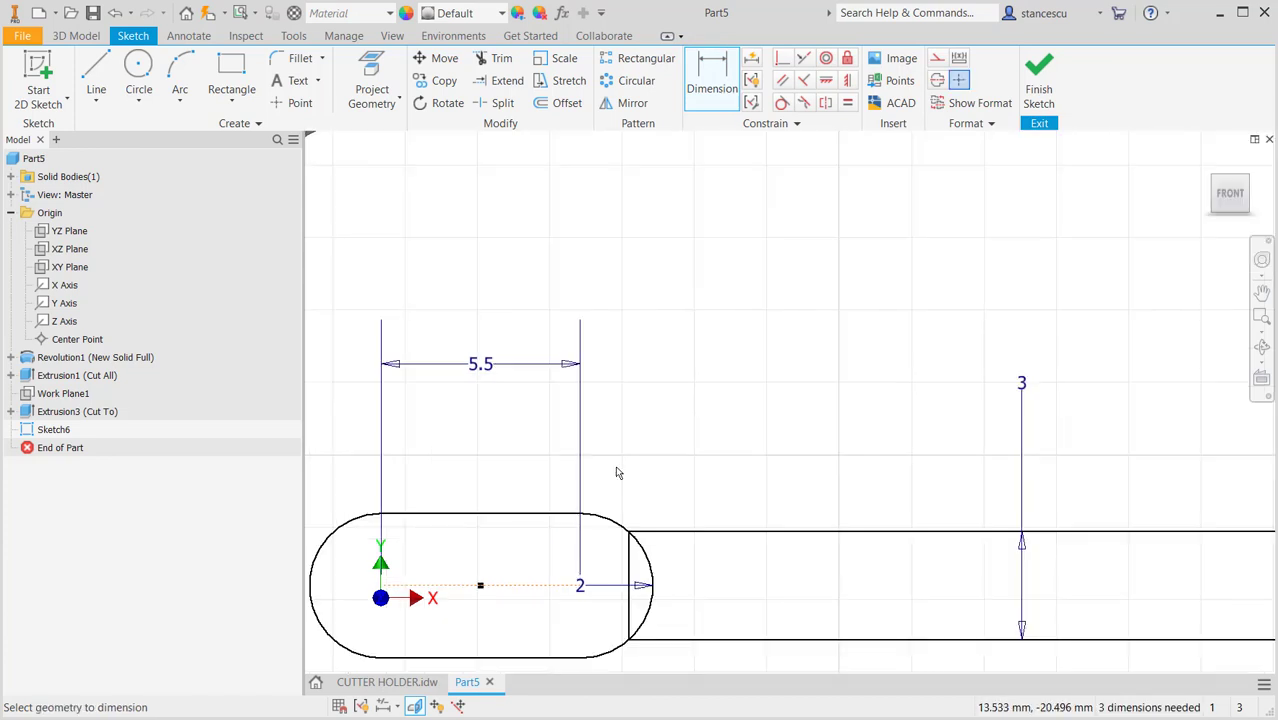
middle_click_drag(635, 428, 678, 356)
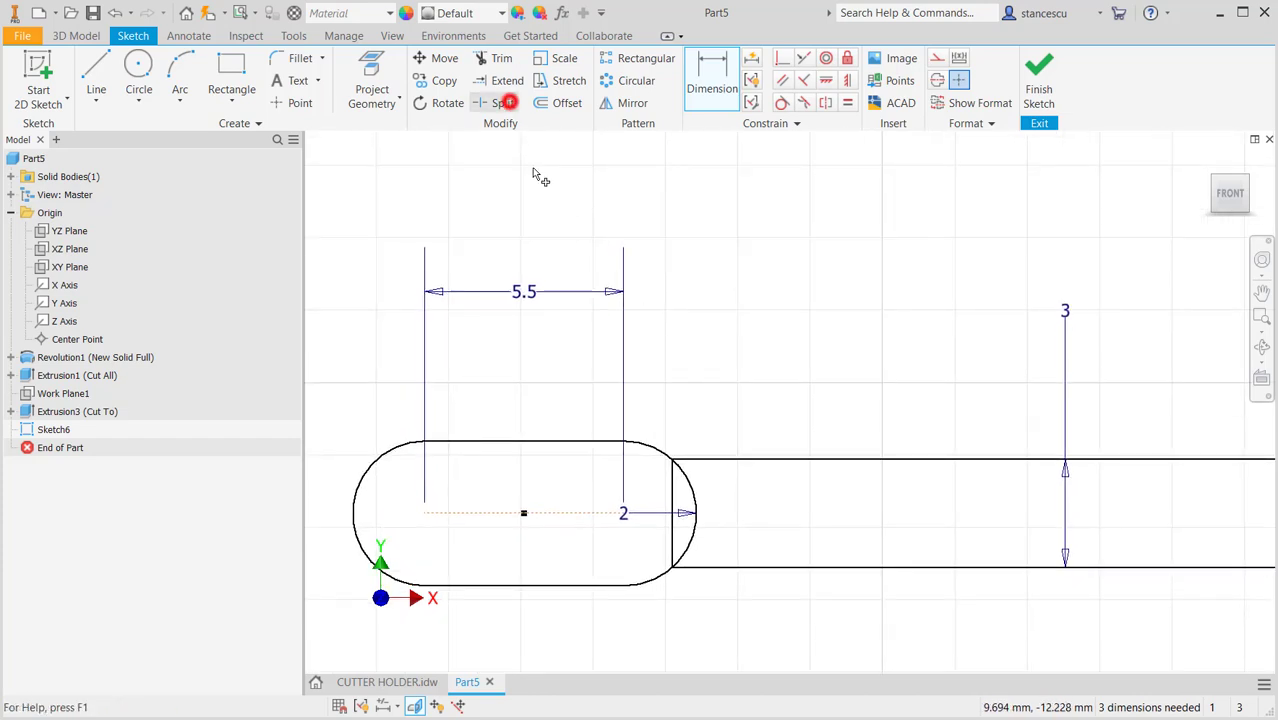
left_click(503, 102)
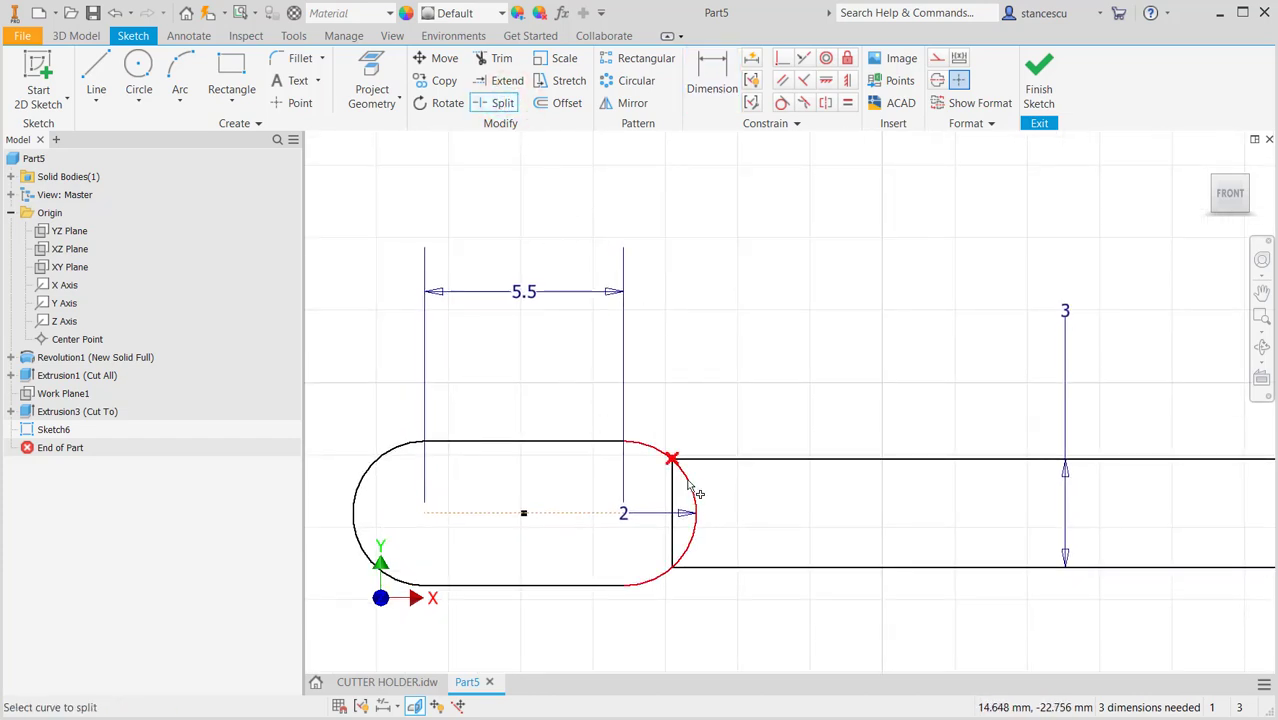
left_click(686, 477)
left_click(685, 552)
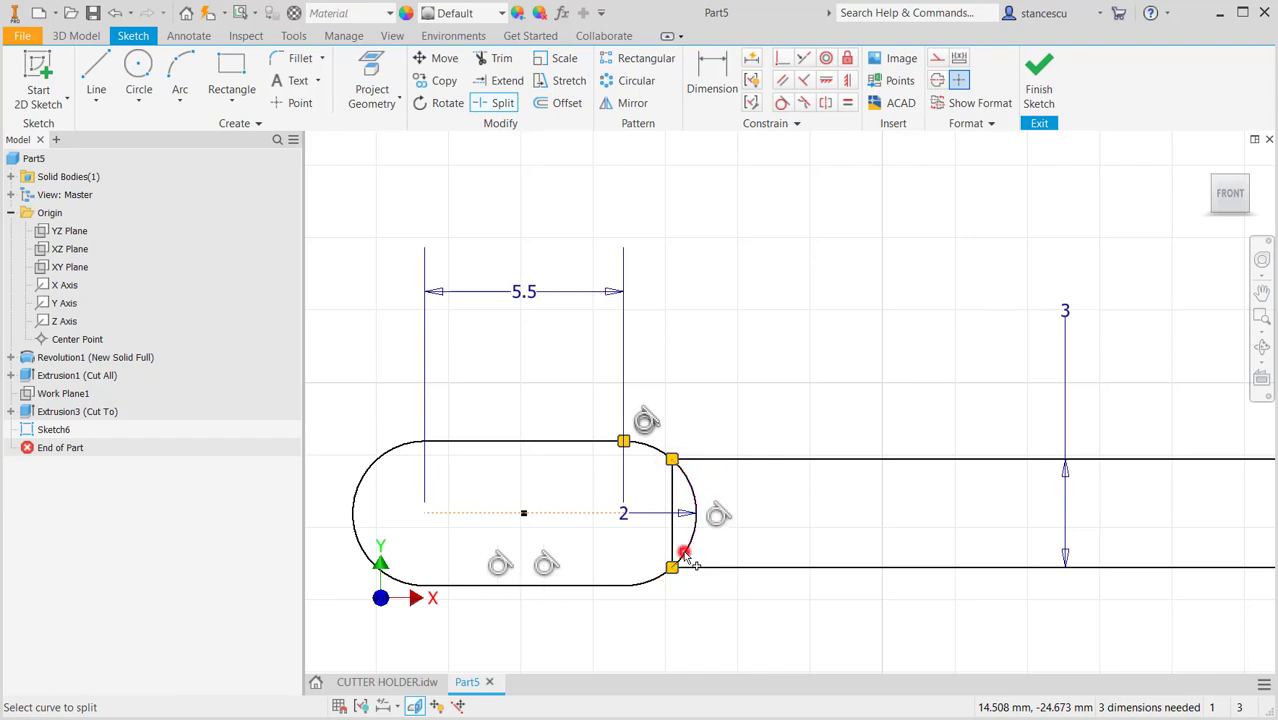
key("Escape")
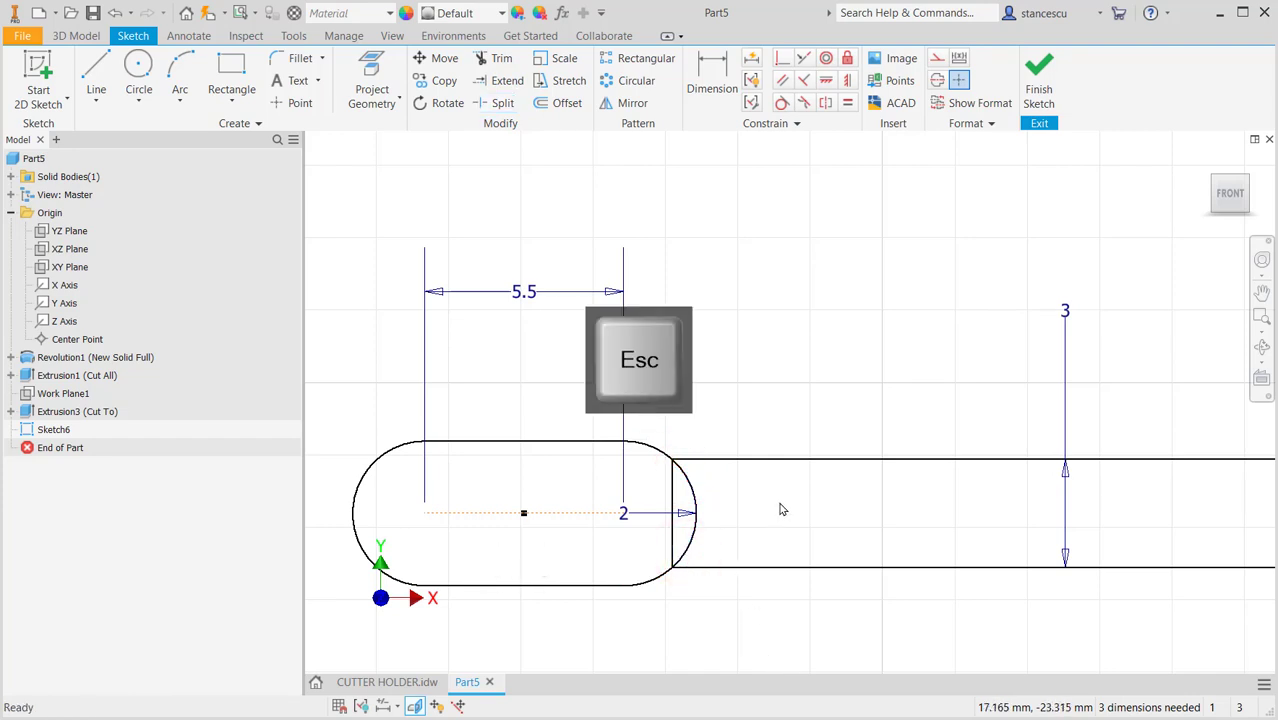
Convert the arc segment inside the rectangle and the rectangle's short left side to construction geometry.
left_click(699, 511)
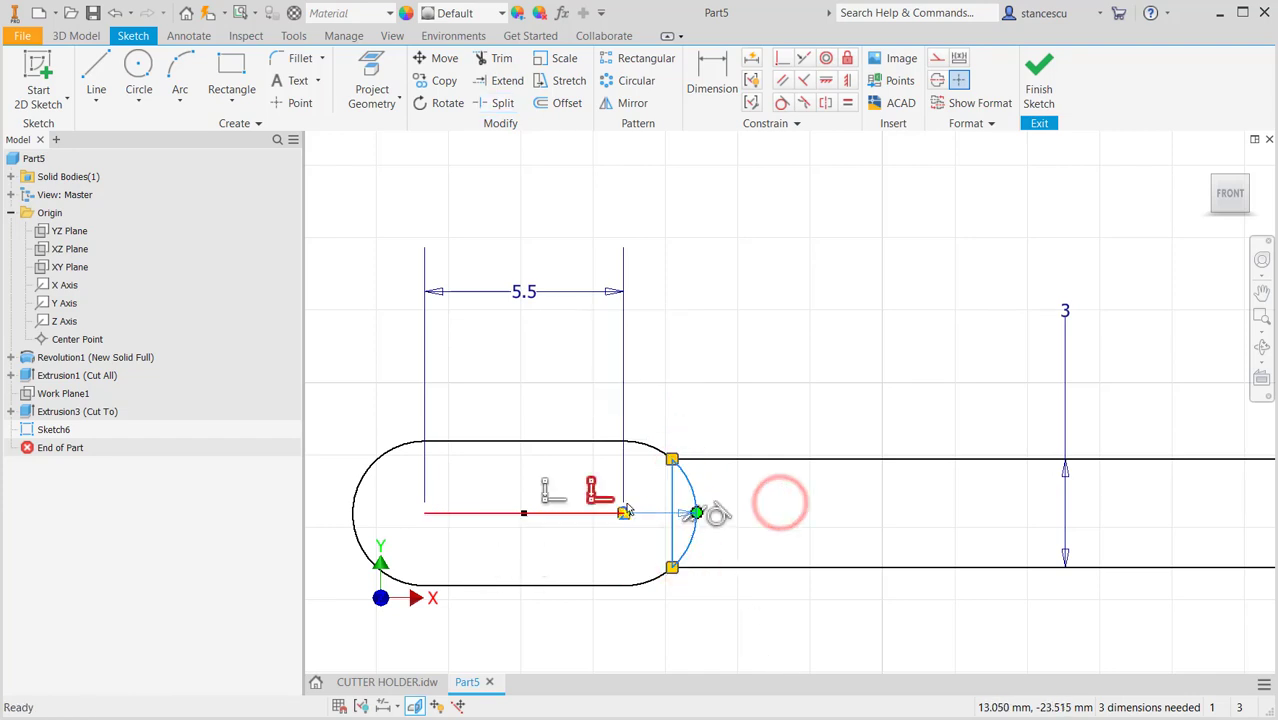
left_click(936, 59)
scroll(830, 355, "down", 5)
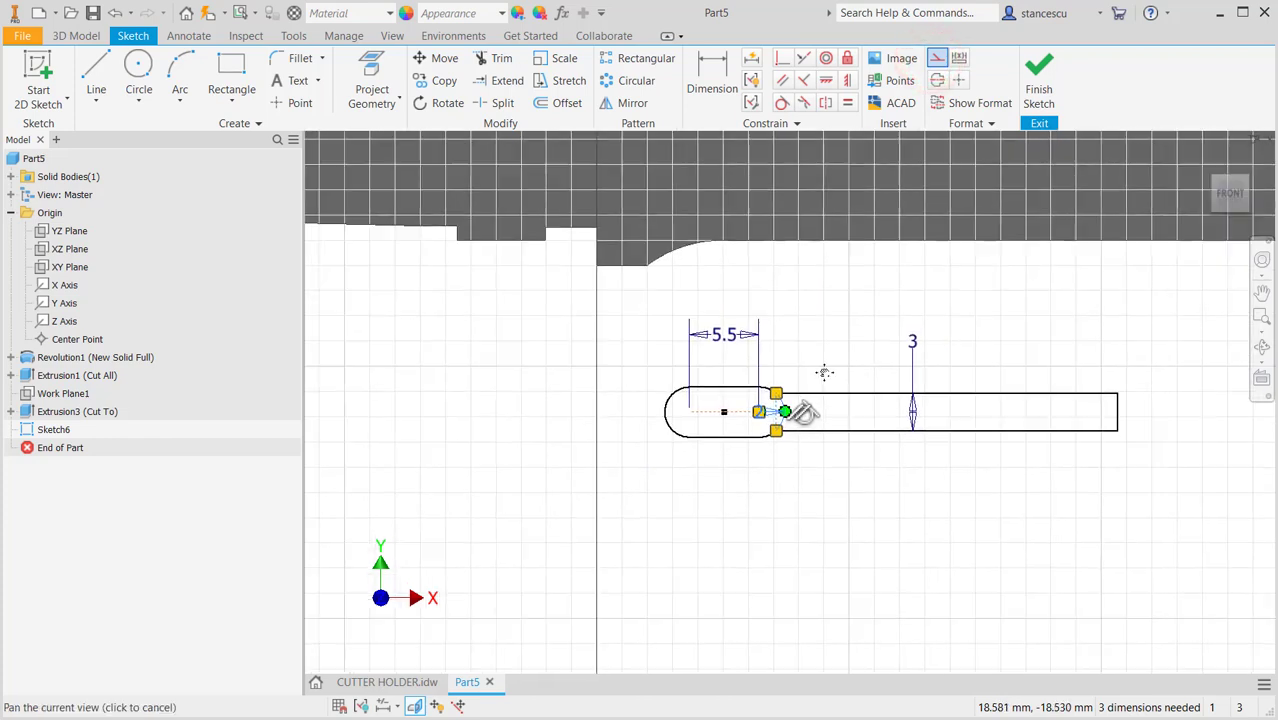
mouse_move(824, 373)
middle_mouse_down()
mouse_move(802, 419)
mouse_move(662, 422)
middle_mouse_up()
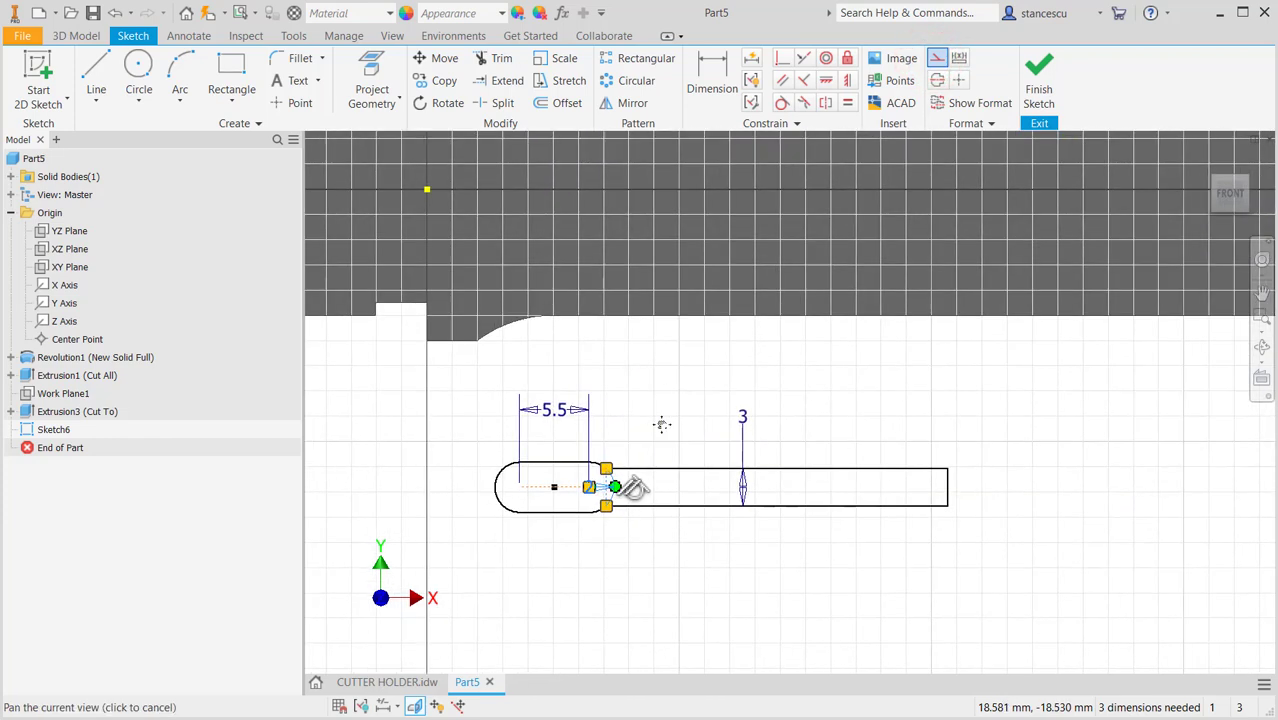
key("Escape")
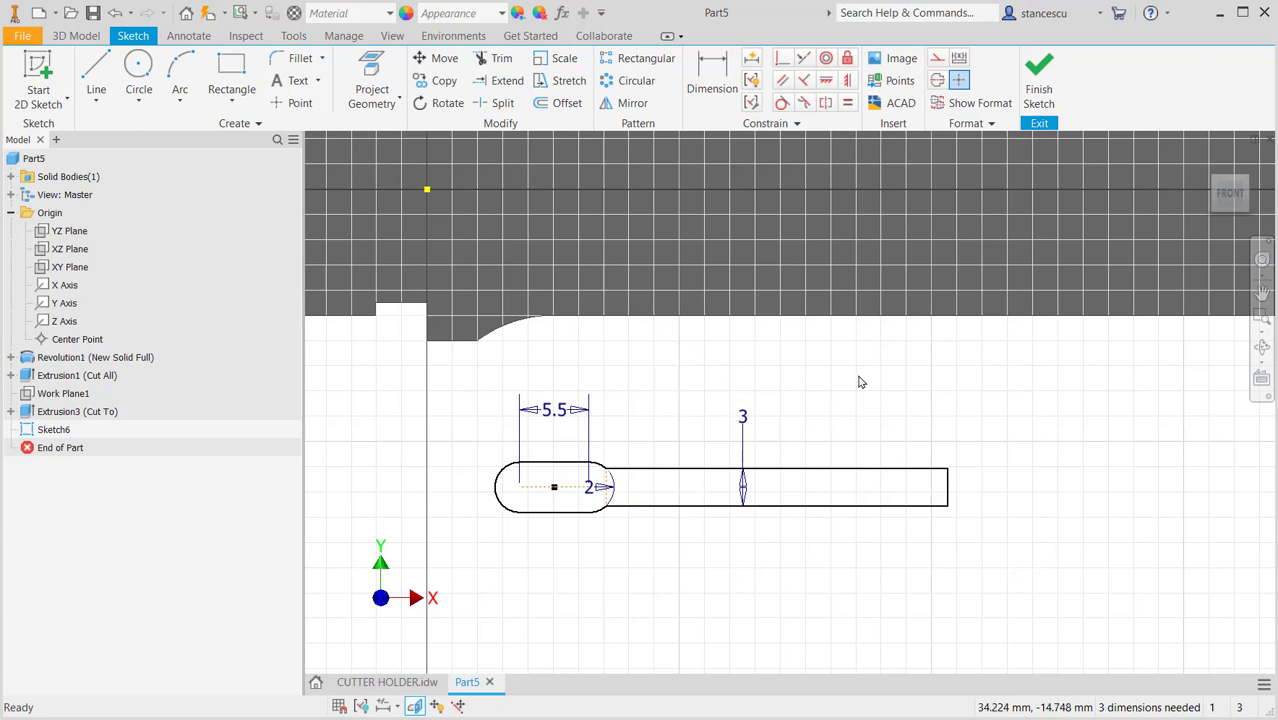
Make the rectangle's short right side collinear with the part's right end edge.
mouse_move(860, 384)
middle_mouse_down()
mouse_move(830, 448)
mouse_move(782, 467)
middle_mouse_up()
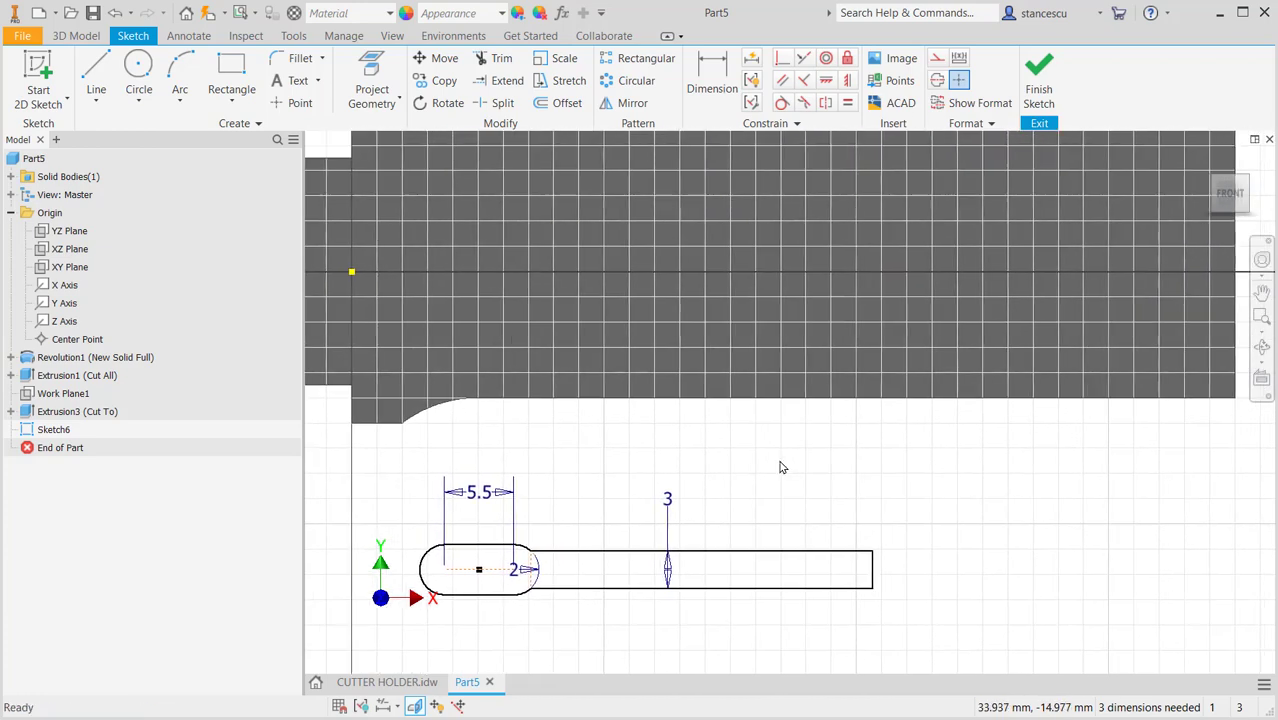
left_click(803, 58)
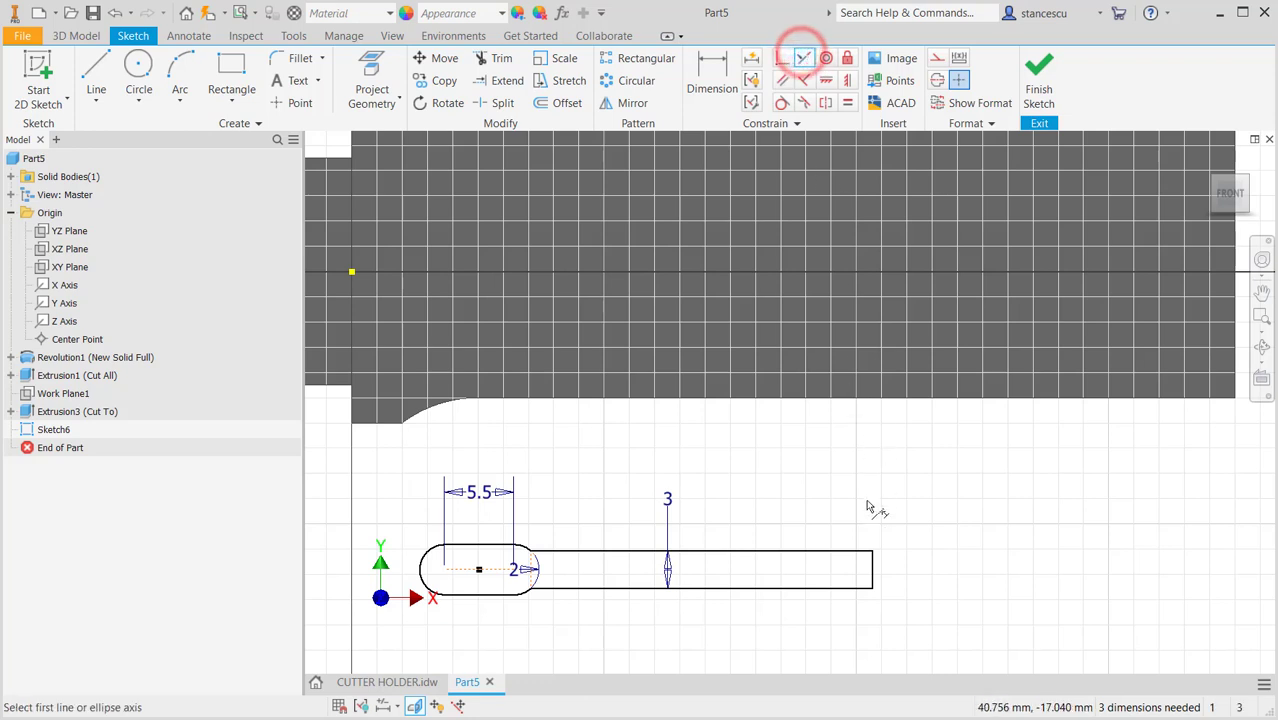
left_click(873, 569)
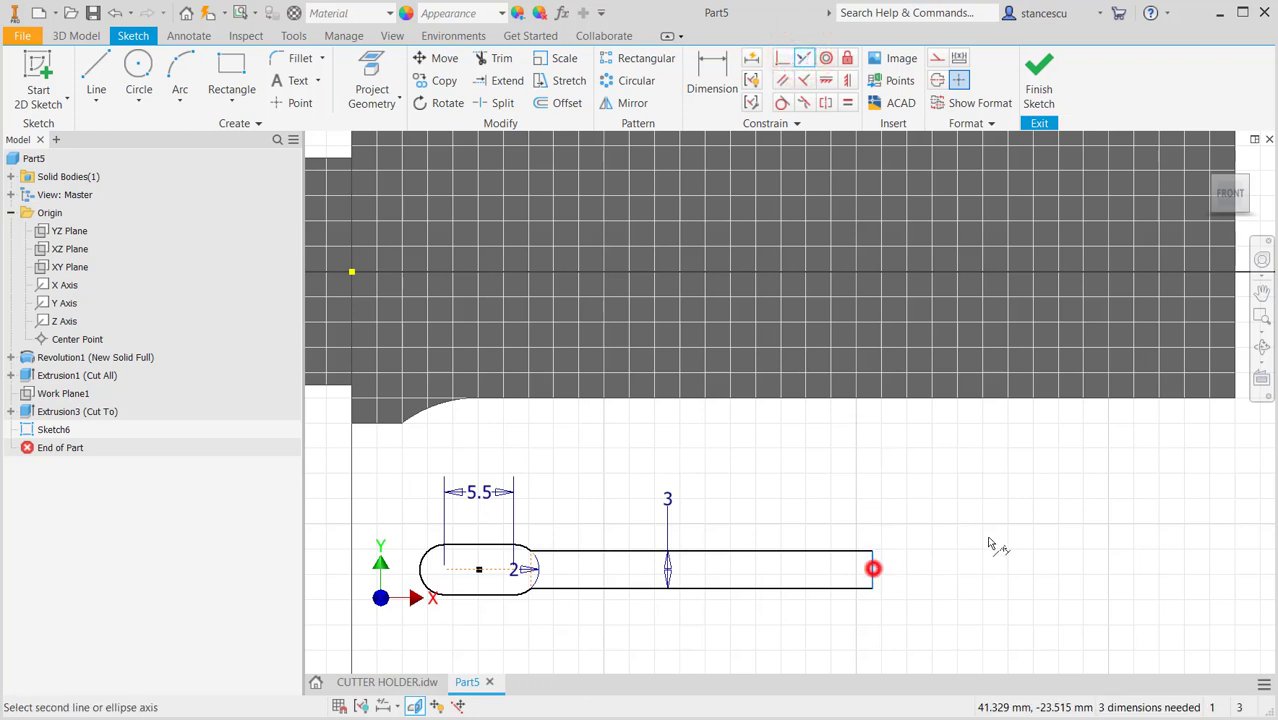
left_click(1238, 364)
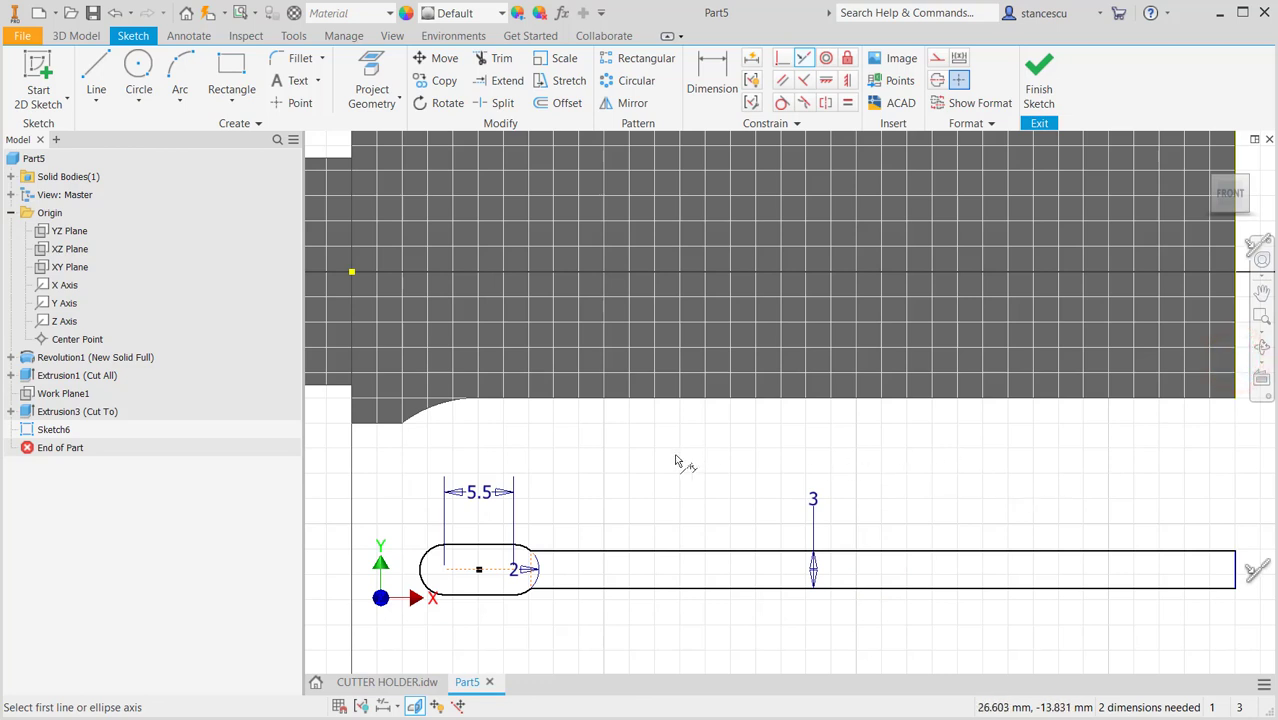
Align the slot's midpoint horizontally with the sketch origin to centre the profile on the part's axis.
left_click(826, 82)
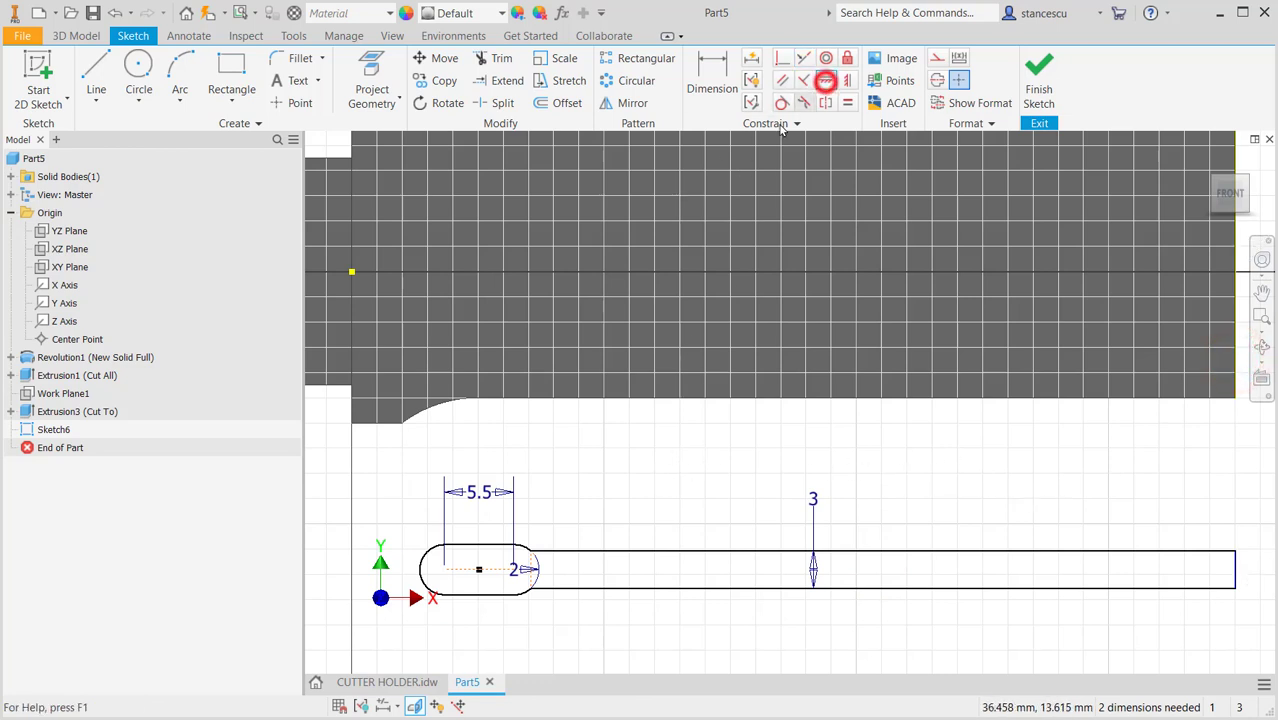
left_click(351, 272)
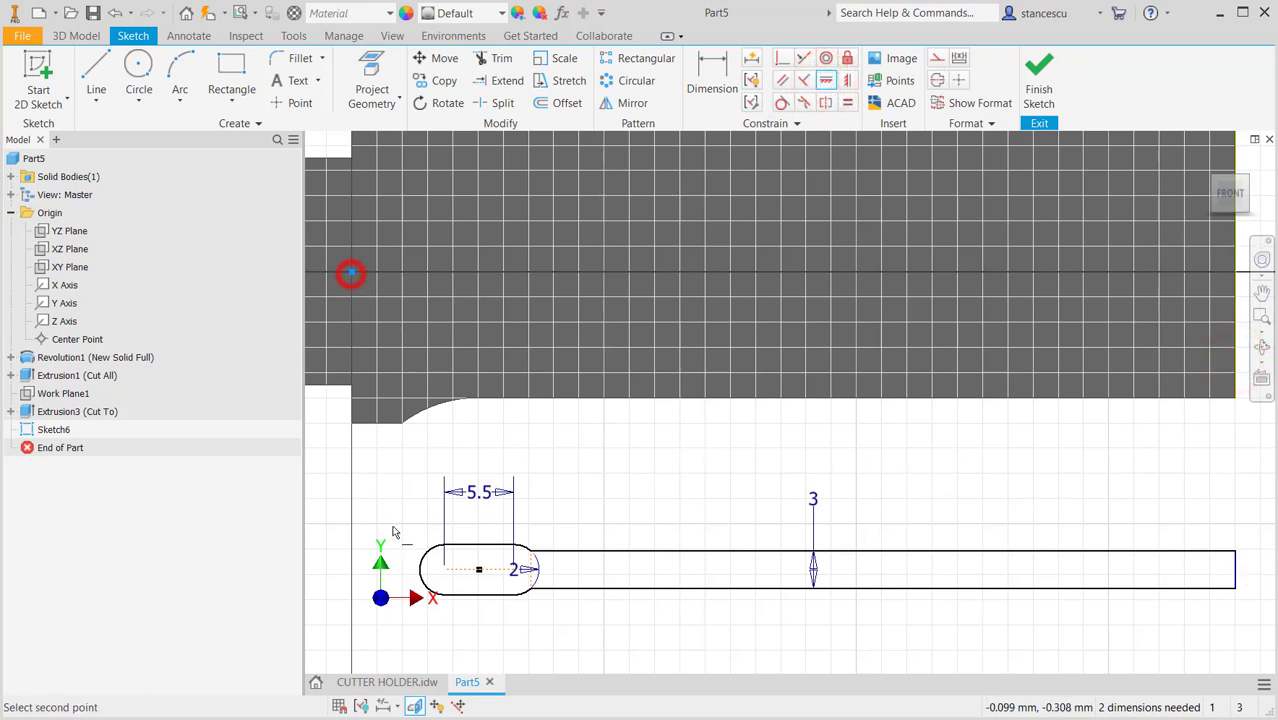
left_click(479, 572)
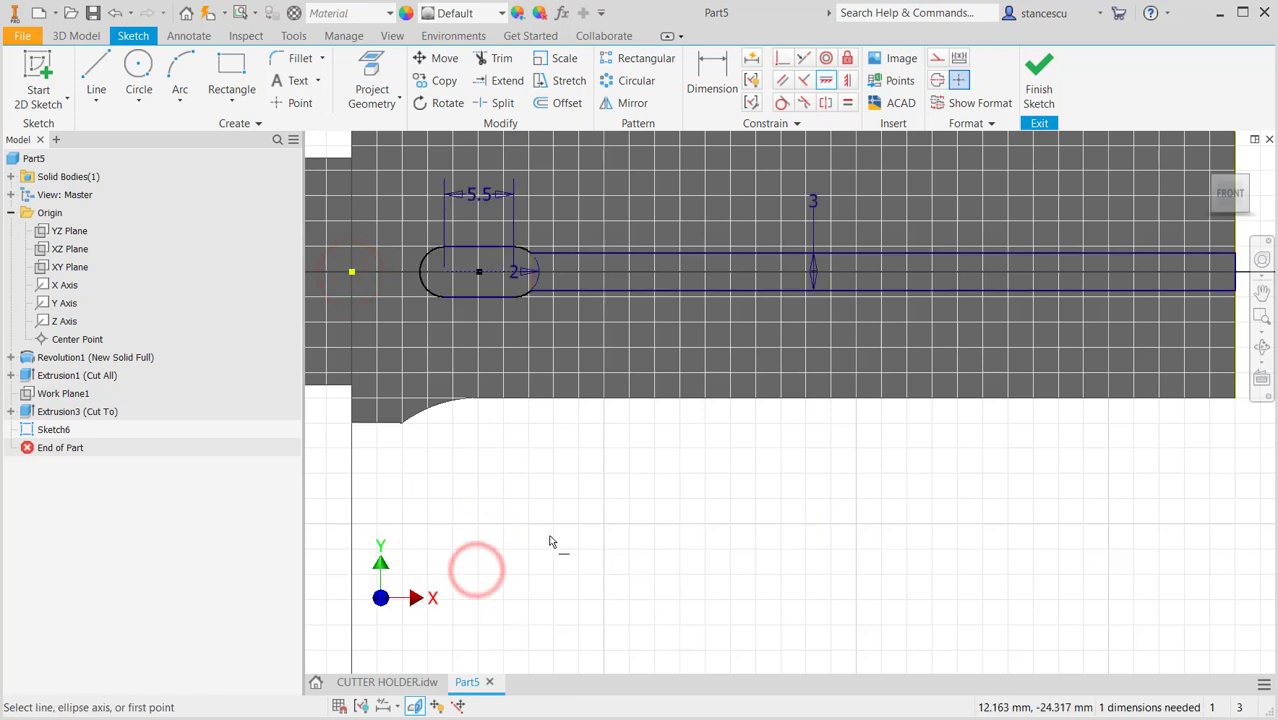
Dimension the distance from the slot's right arc center to the part's right end as 54 mm and finish the sketch.
middle_click_drag(624, 510, 624, 543)
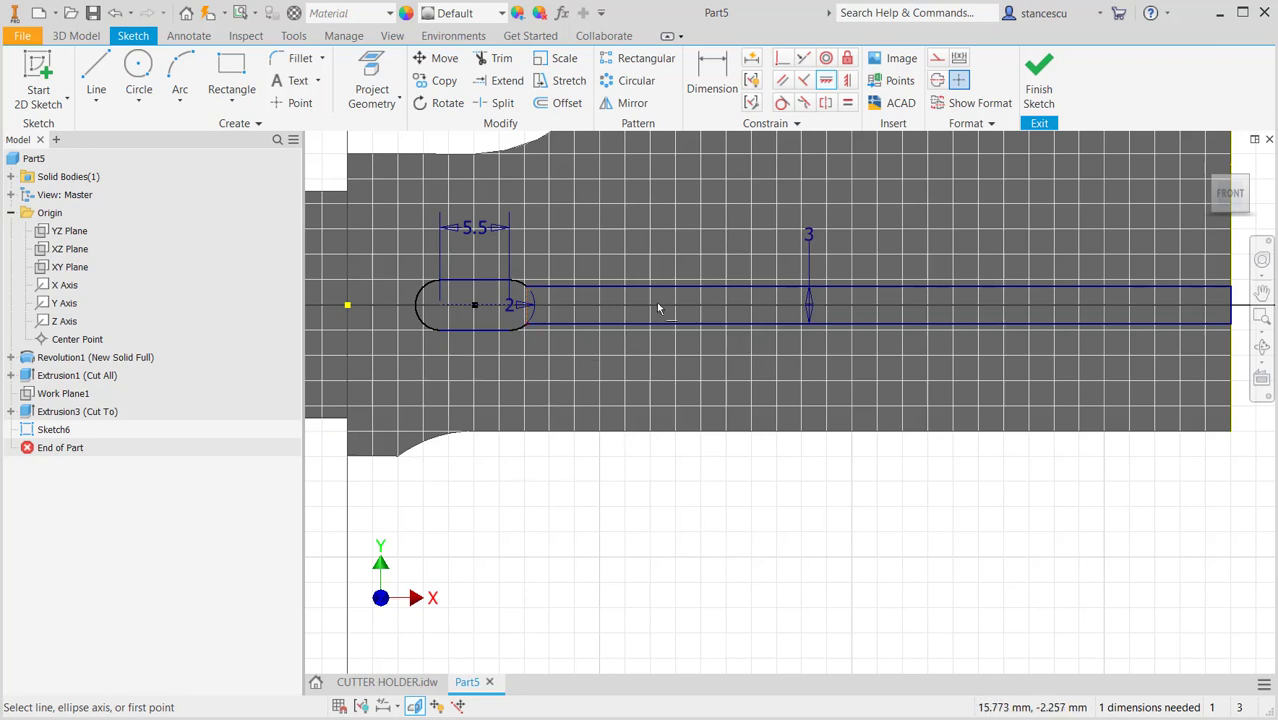
left_click(716, 72)
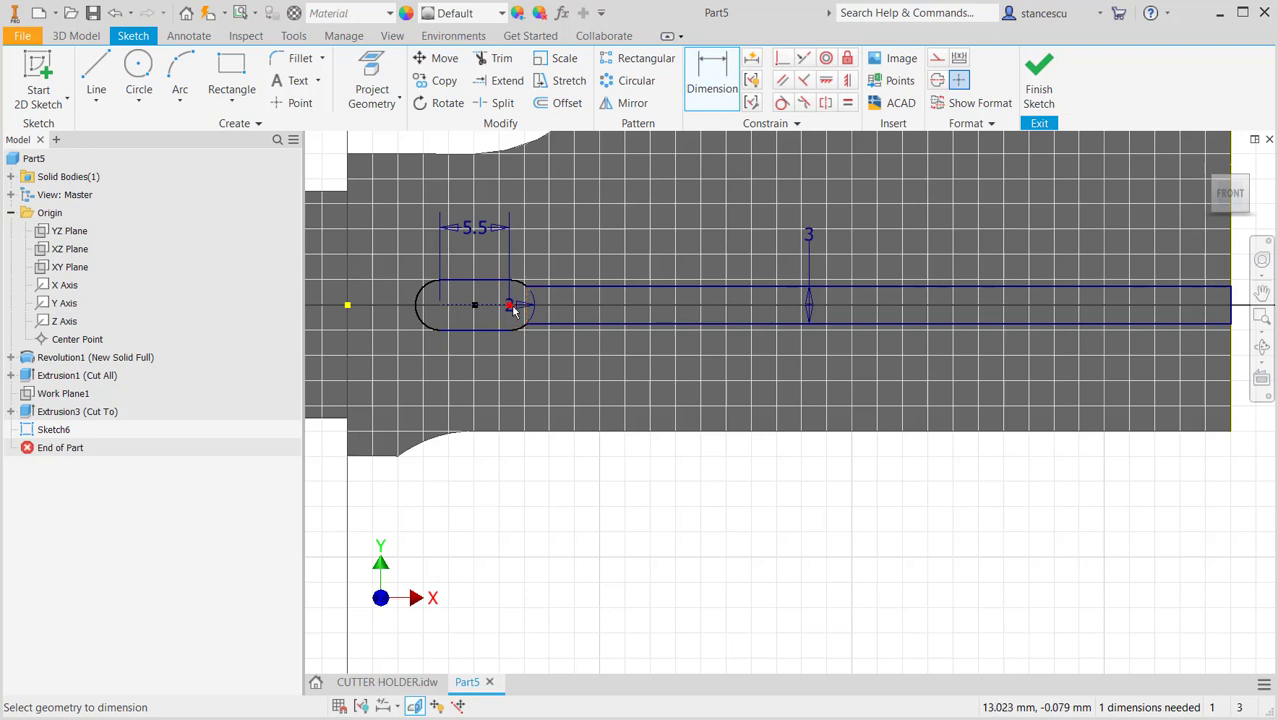
left_click(1229, 309)
left_click(849, 533)
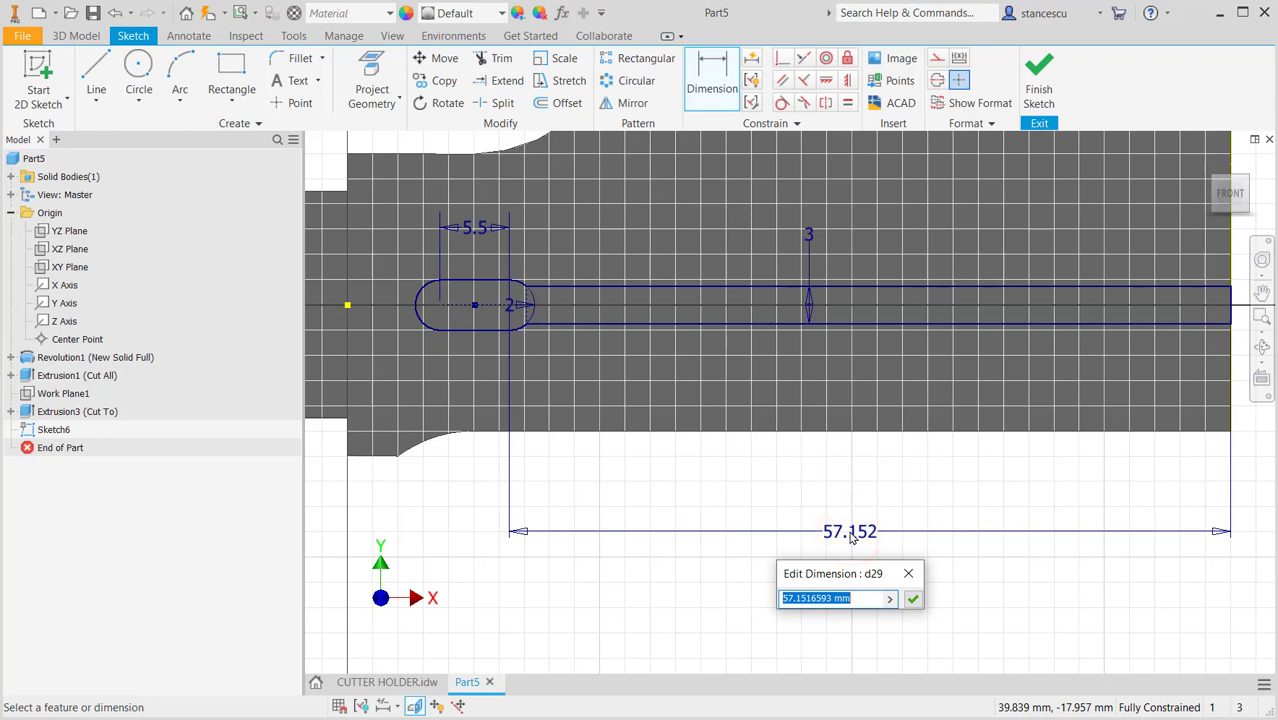
key("Return")
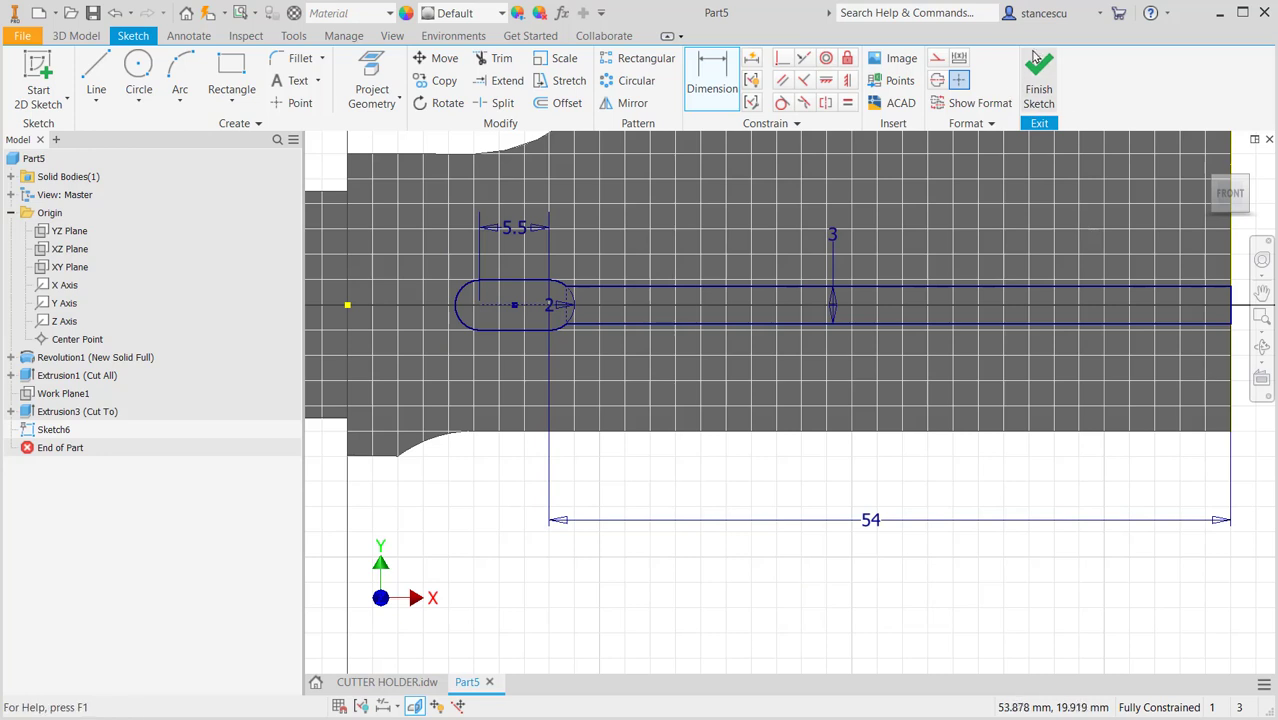
left_click(1036, 88)
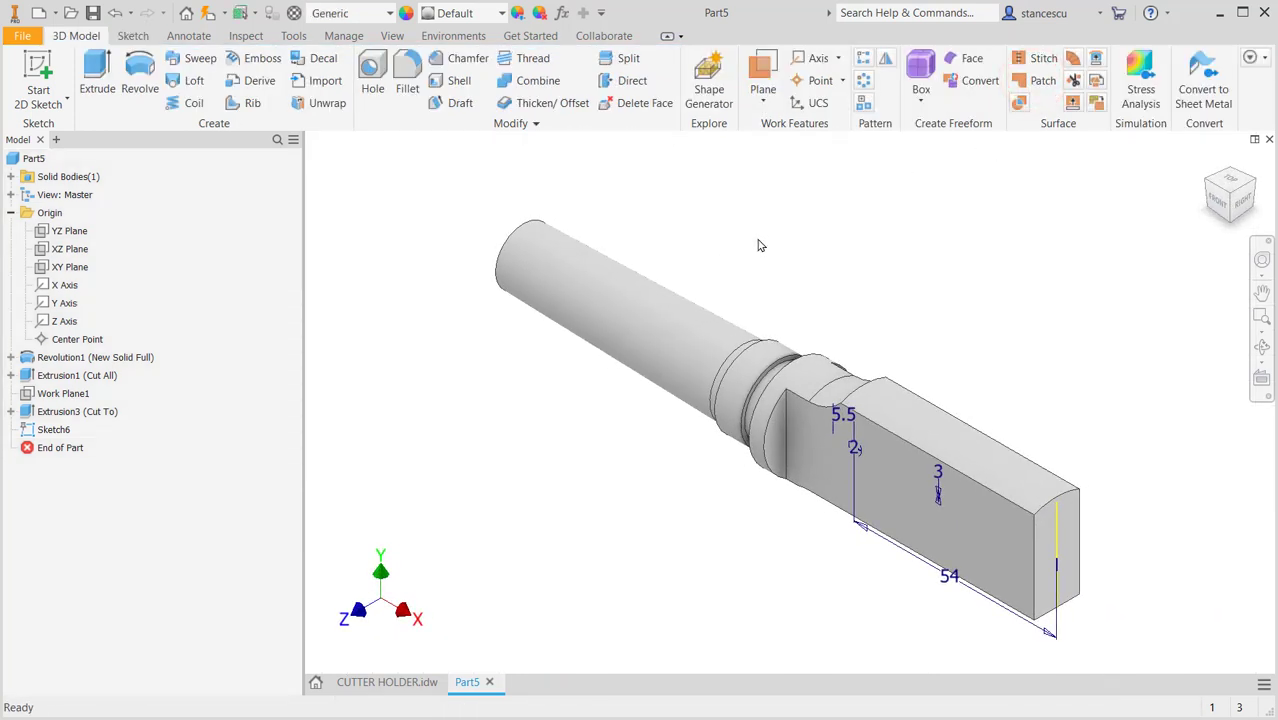
Extrude the slot profile as a symmetric cut through all of the flat section.
left_click(97, 78)
left_click(446, 282)
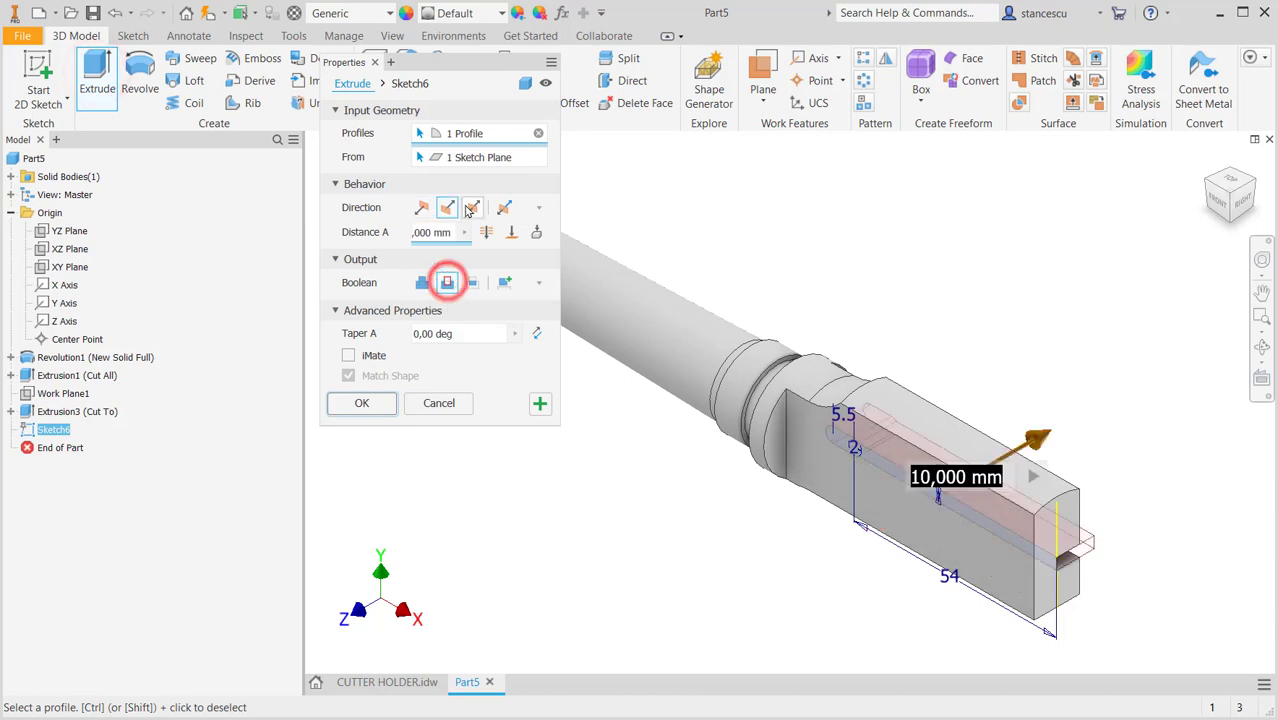
left_click(471, 207)
left_click(487, 231)
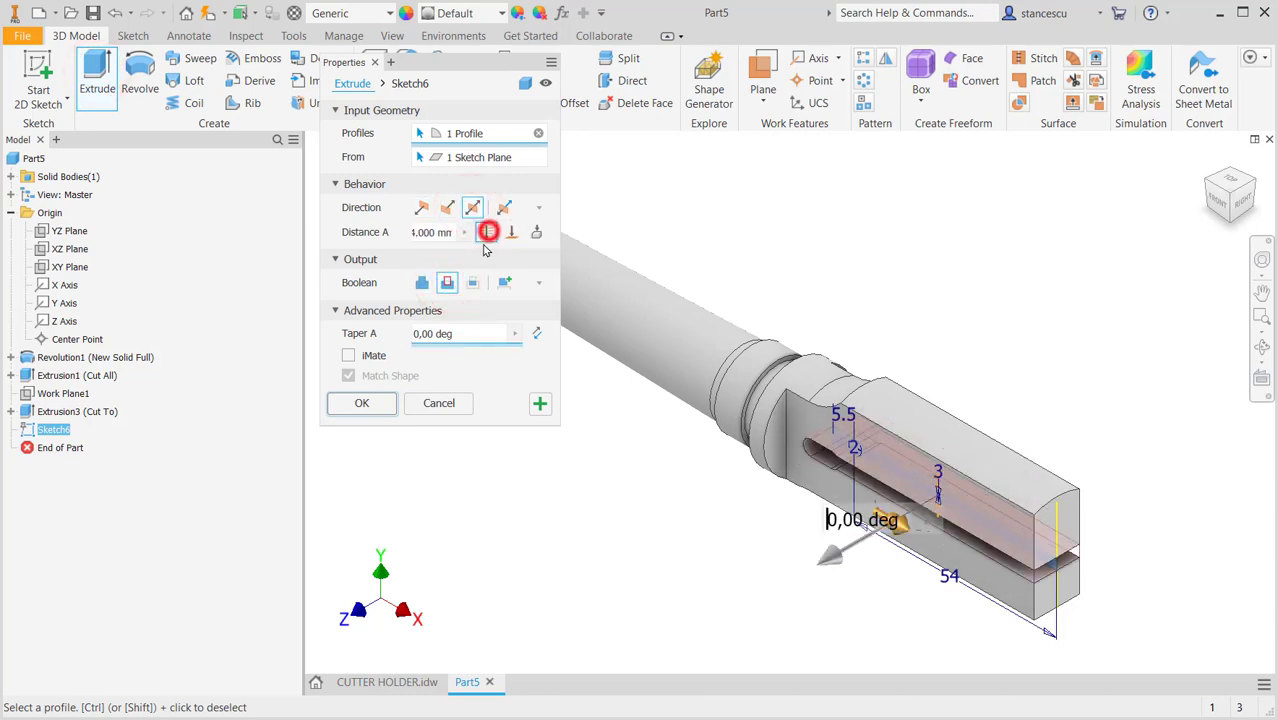
left_click(362, 403)
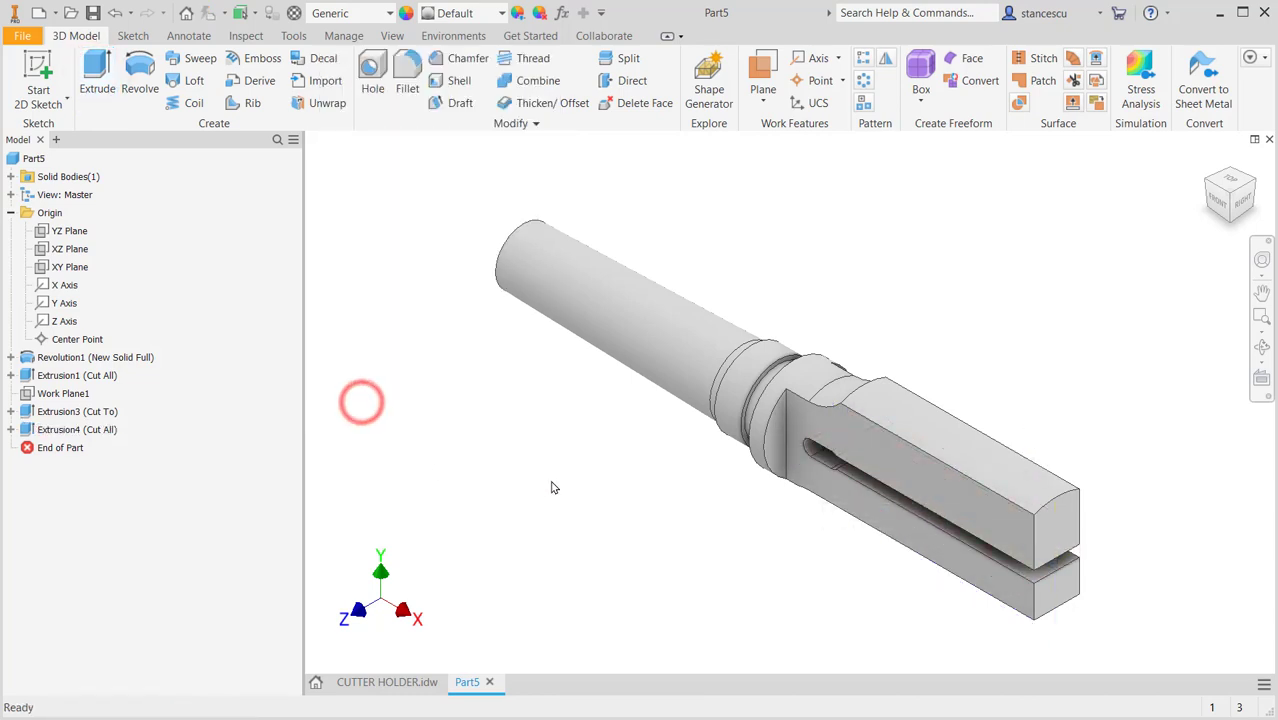
Examine the CUTTER HOLDER drawing's front view, section A-A and isometric view for the shape and dimensions of the stepped end.
mouse_move(701, 562)
middle_mouse_down("shift")
mouse_move(733, 471)
mouse_move(717, 561)
middle_mouse_up("shift")
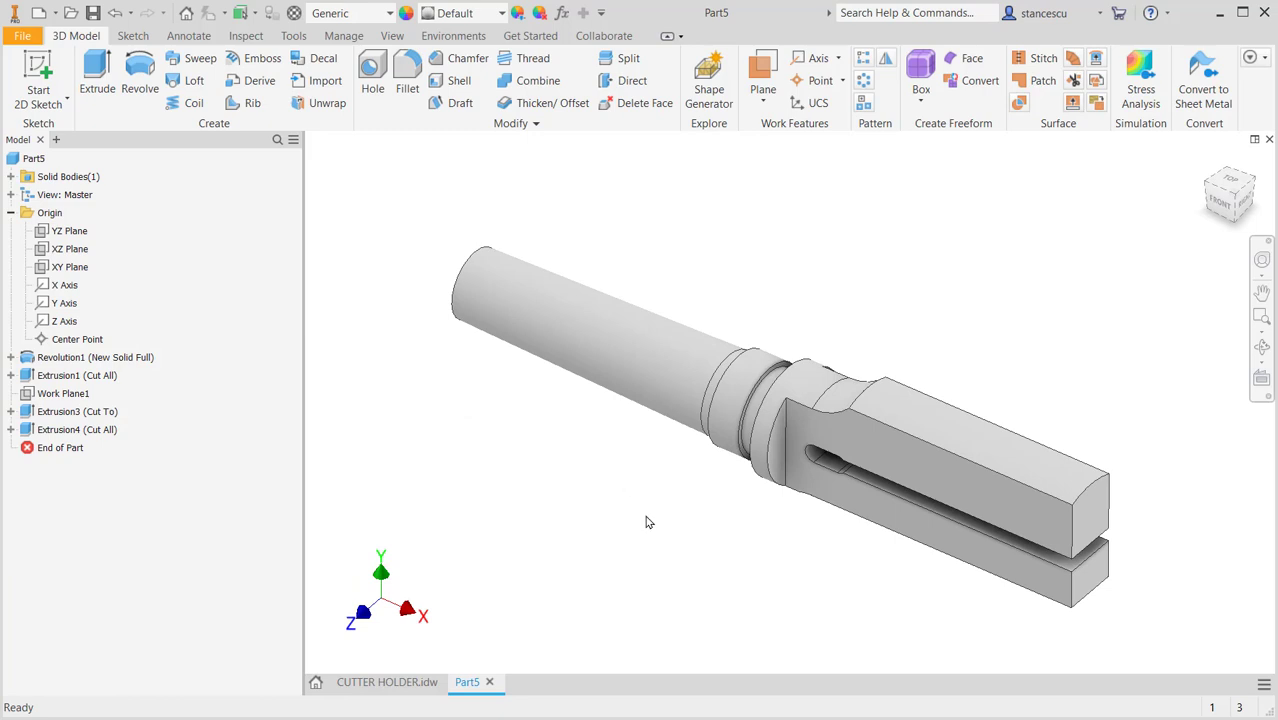
left_click(393, 684)
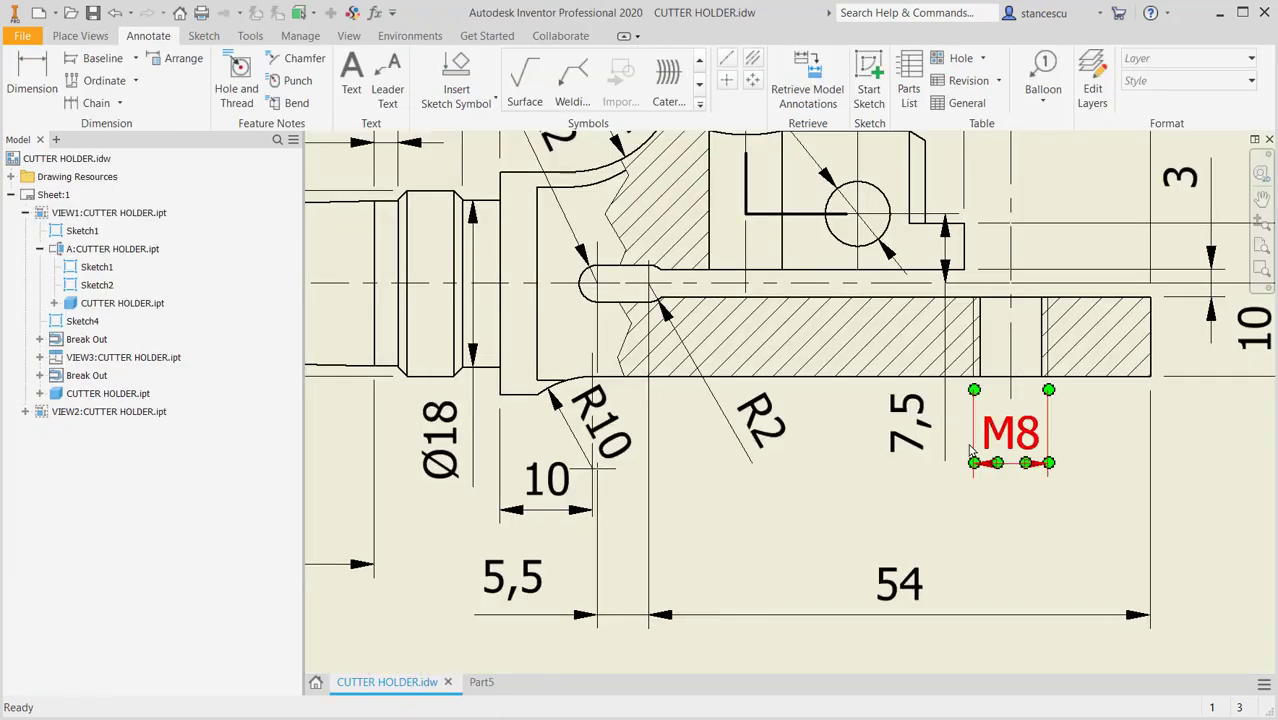
middle_click_drag(981, 199, 980, 281)
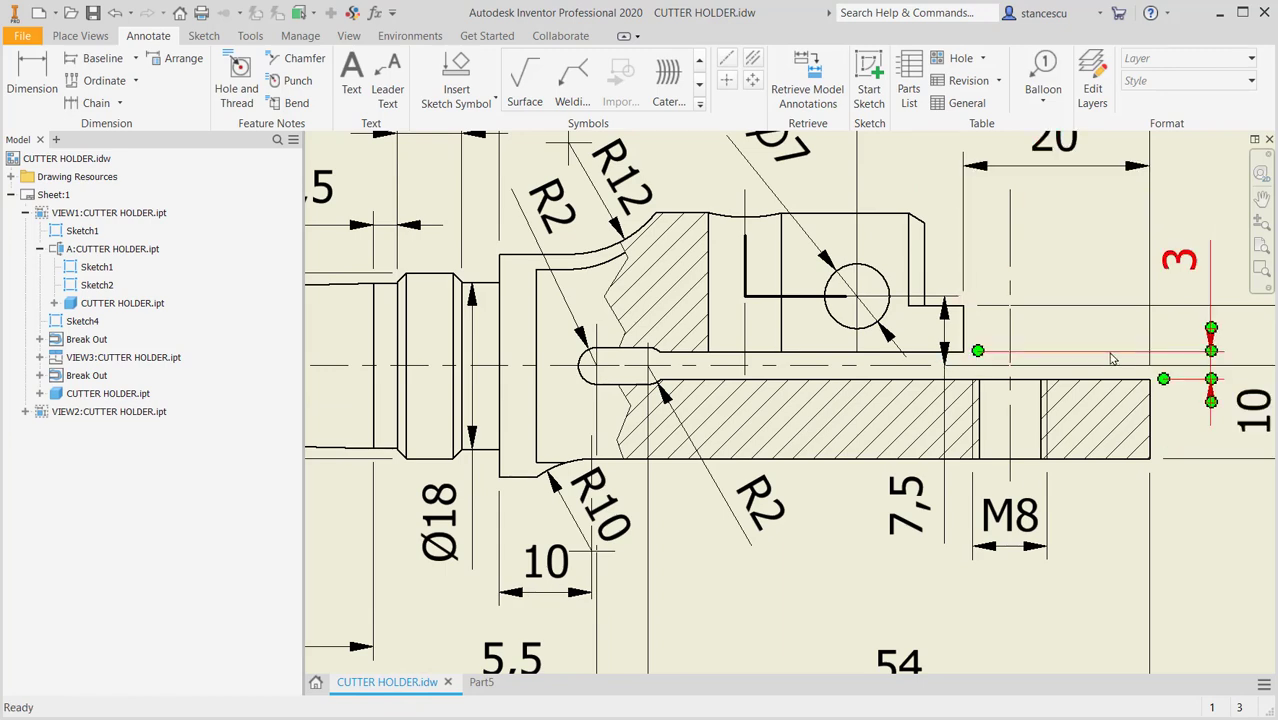
middle_click_drag(915, 430, 908, 150)
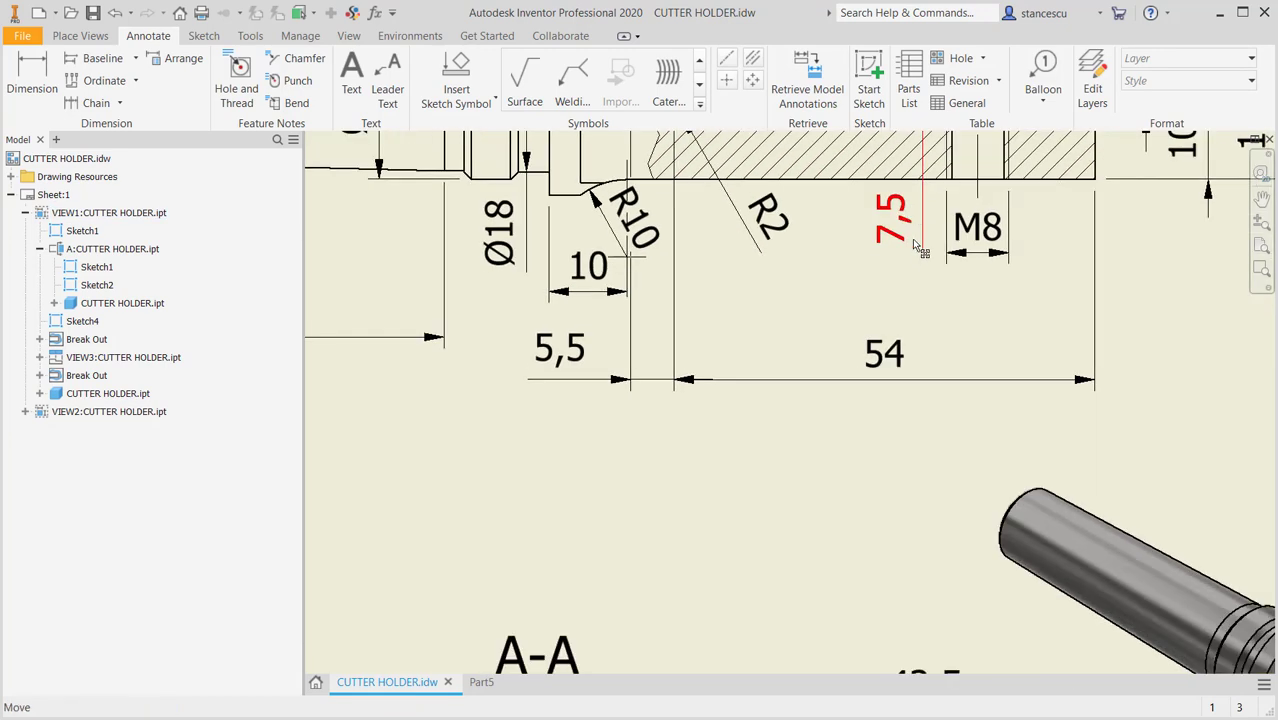
middle_click_drag(913, 428, 885, 193)
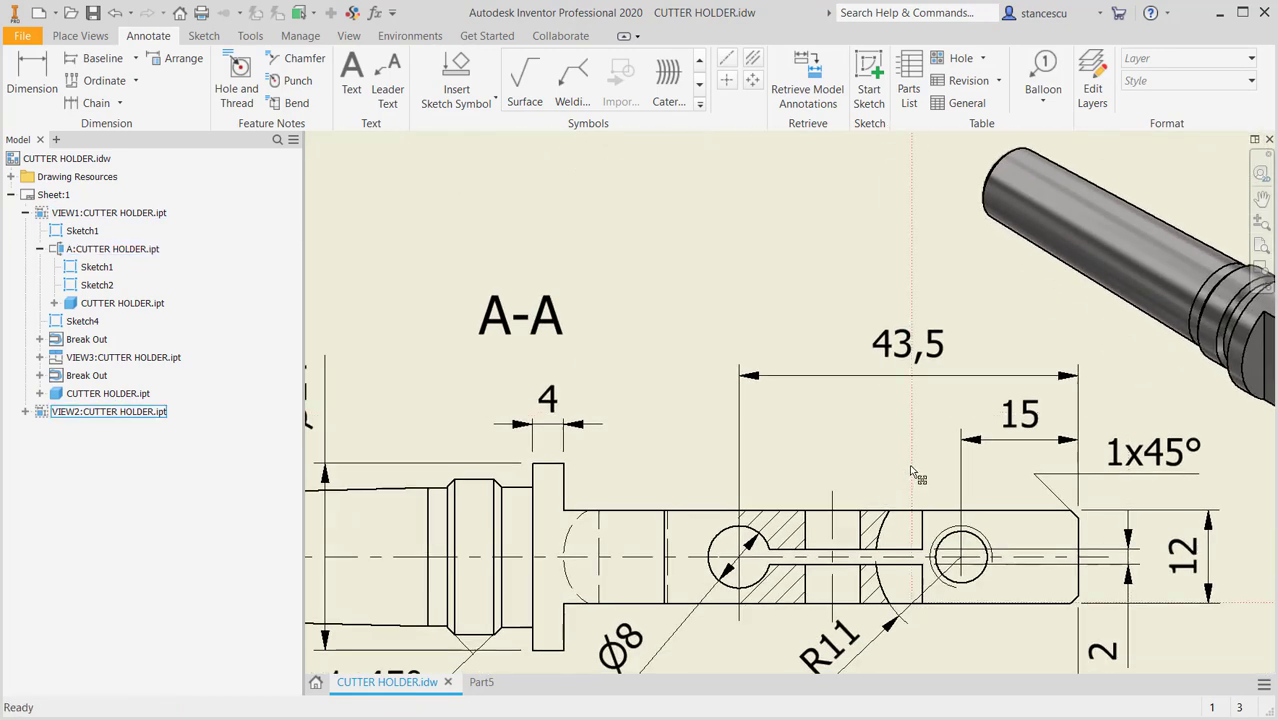
scroll(880, 410, "up", 2)
middle_click_drag(843, 370, 724, 375)
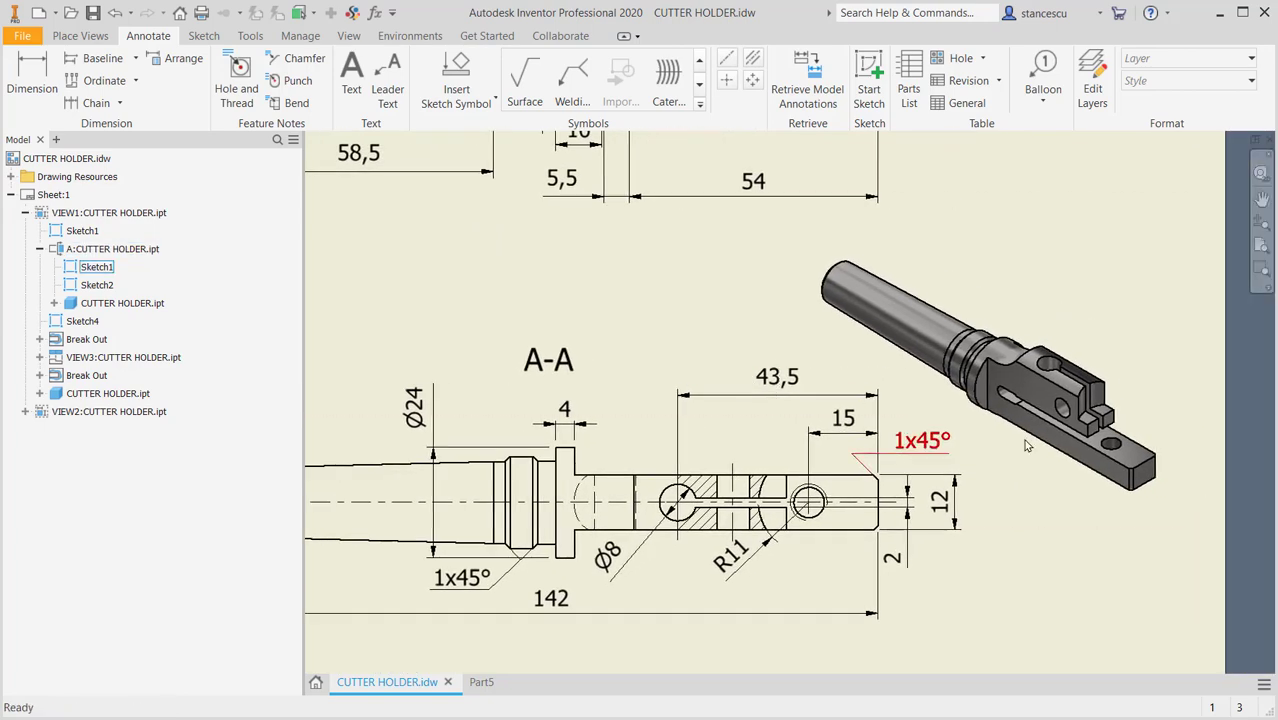
scroll(1113, 404, "down", 3)
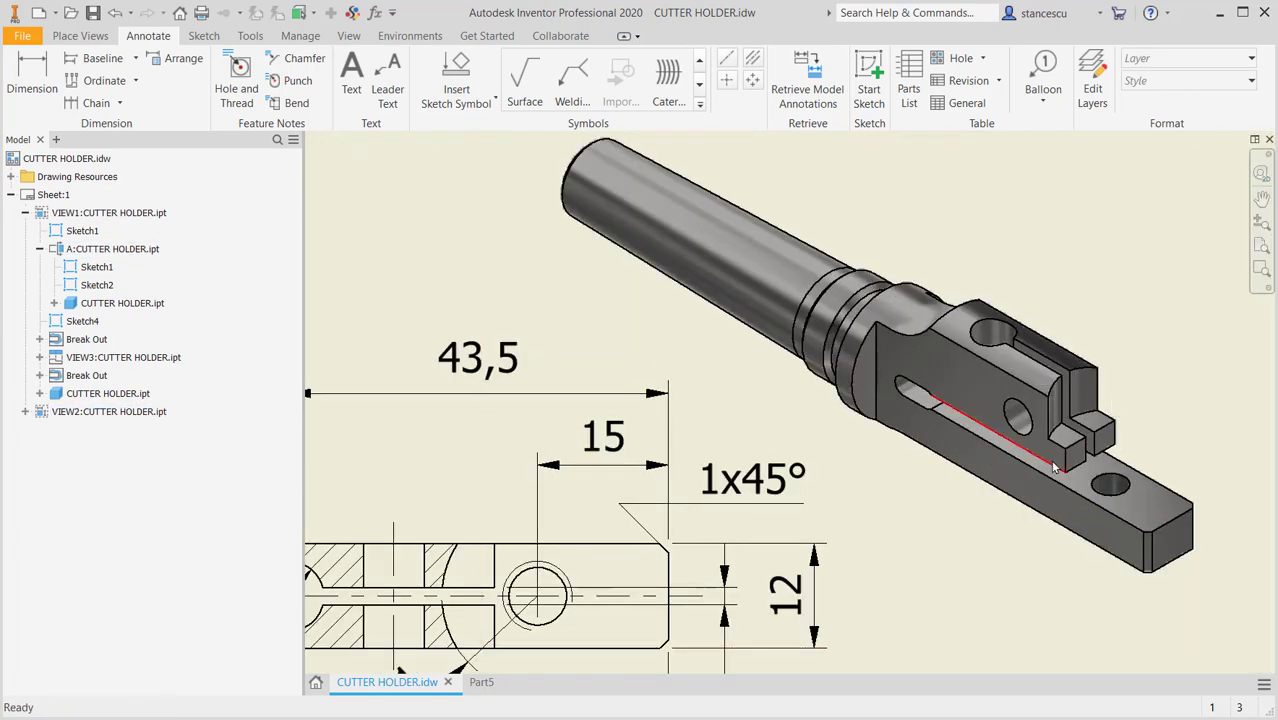
scroll(740, 365, "up", 2)
mouse_move(730, 354)
middle_mouse_down()
mouse_move(796, 474)
mouse_move(803, 655)
middle_mouse_up()
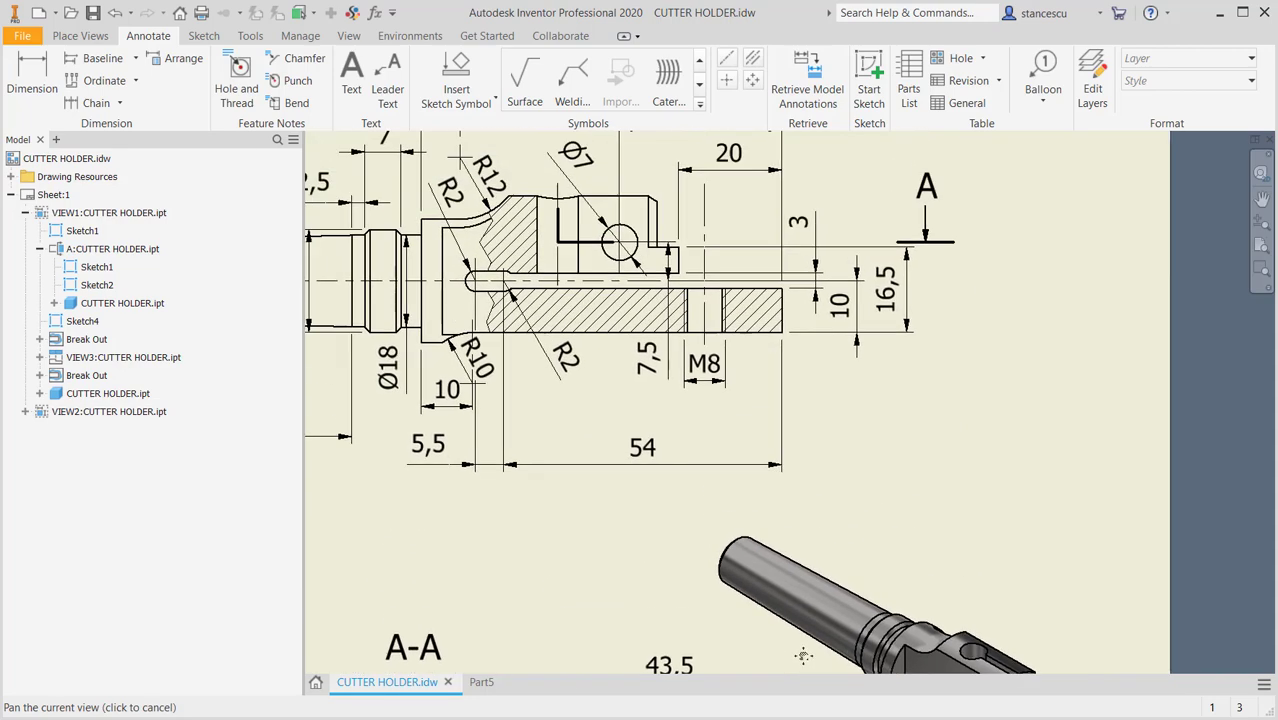
middle_click_drag(862, 419, 893, 536)
left_click(762, 285)
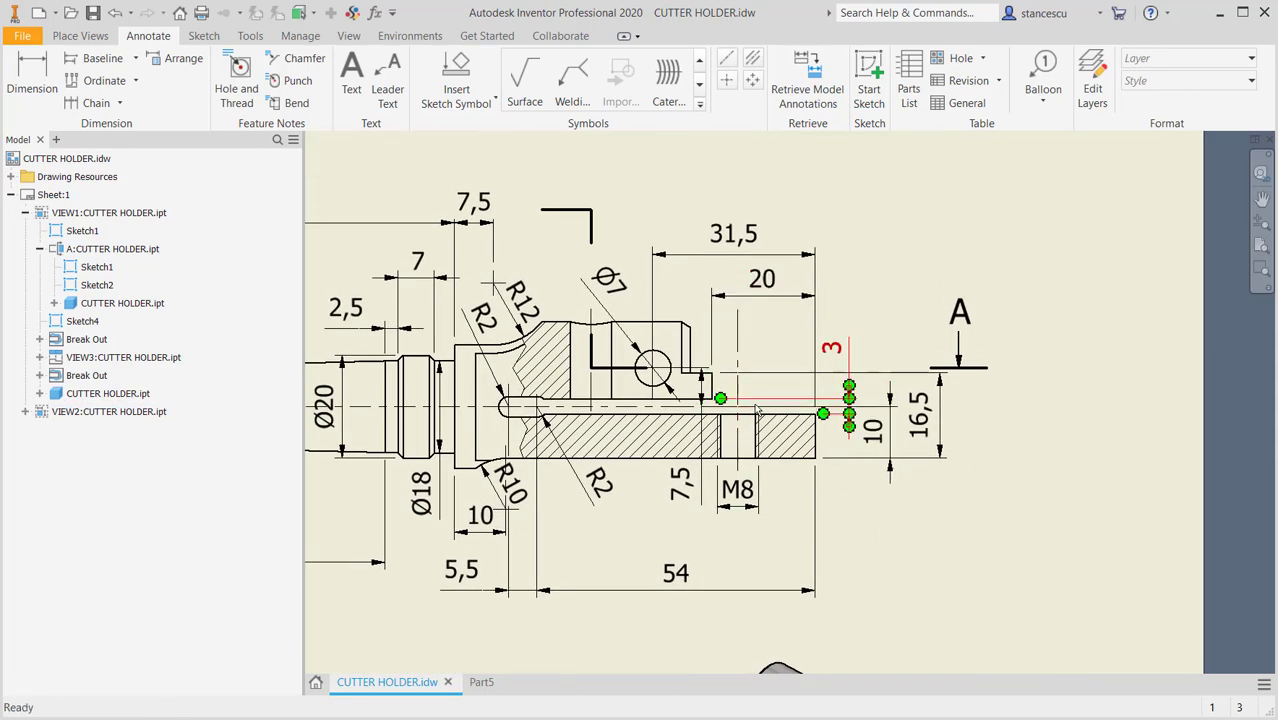
On the part's XZ plane, sketch a rectangle about 16.8 mm long across the flat section's full width, starting from its free end.
left_click(480, 683)
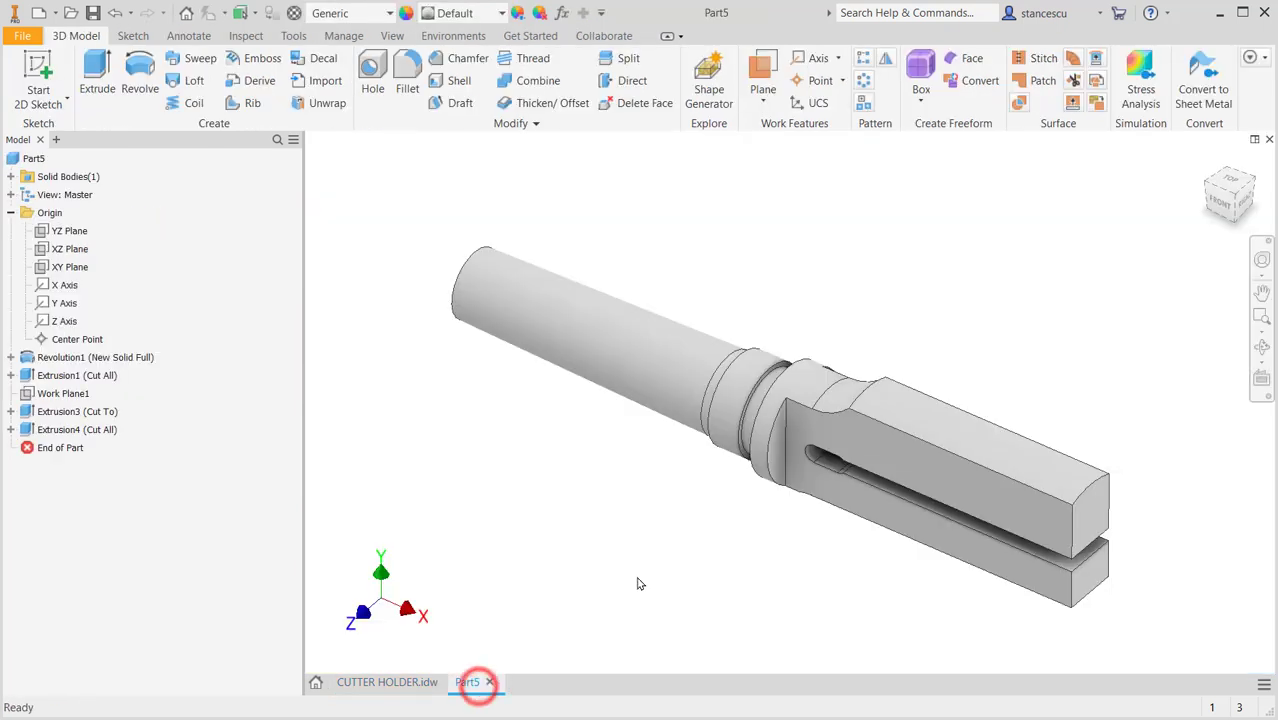
left_click(65, 250)
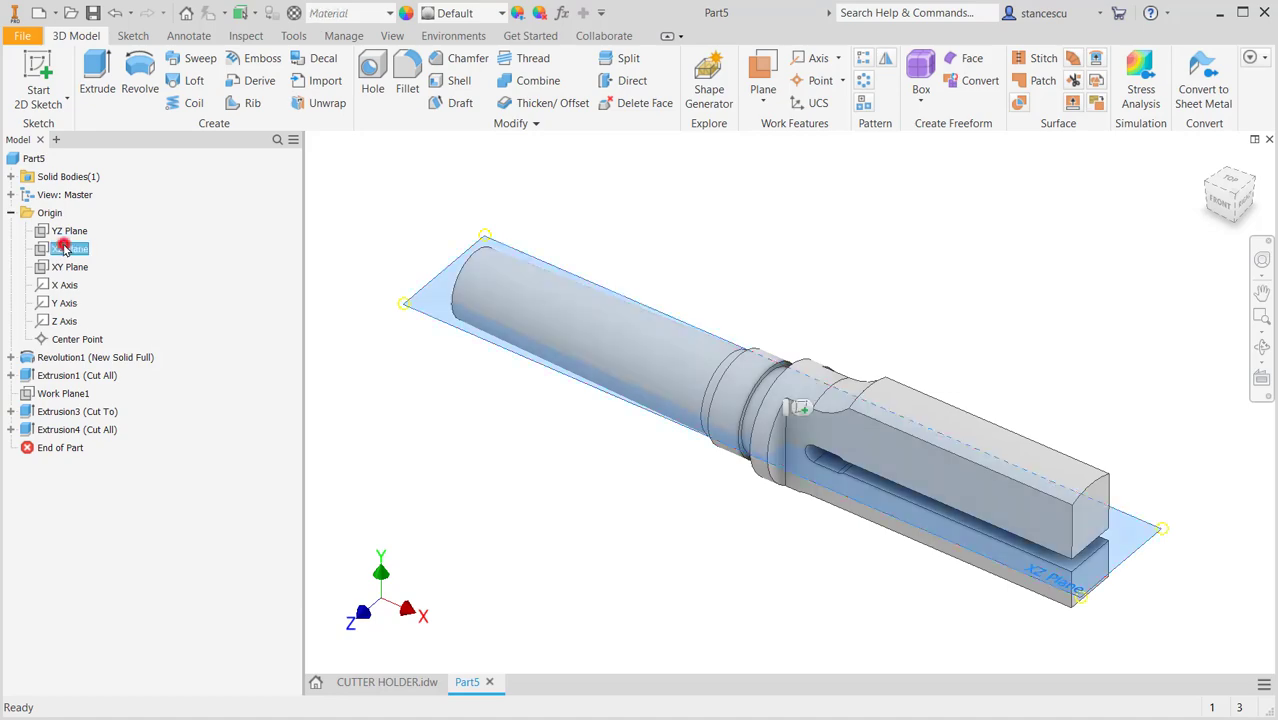
left_click(799, 407)
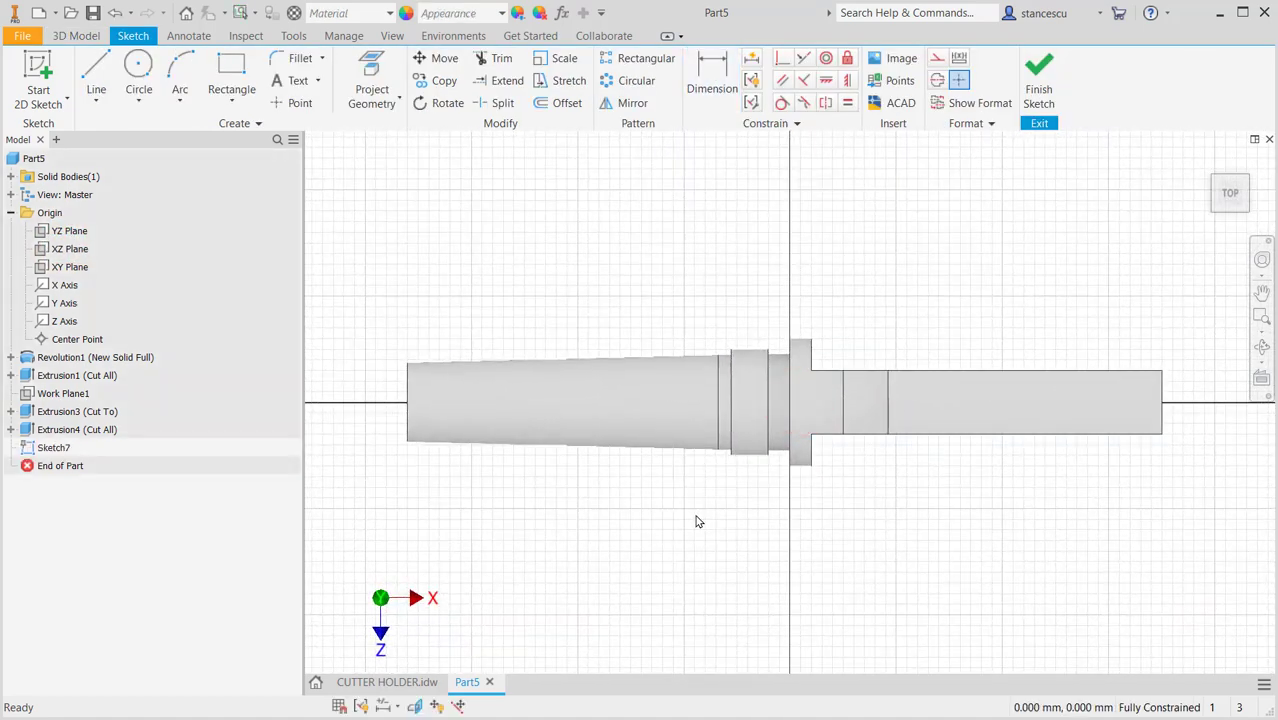
key("F7")
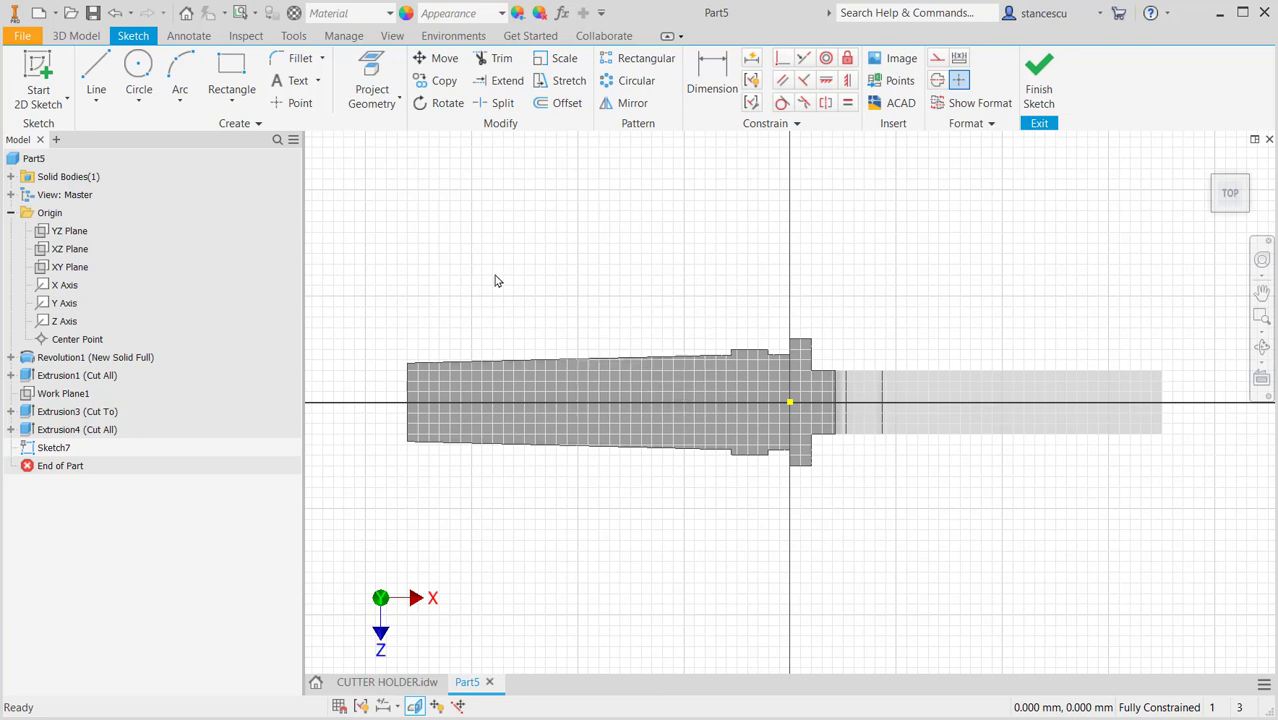
left_click(236, 64)
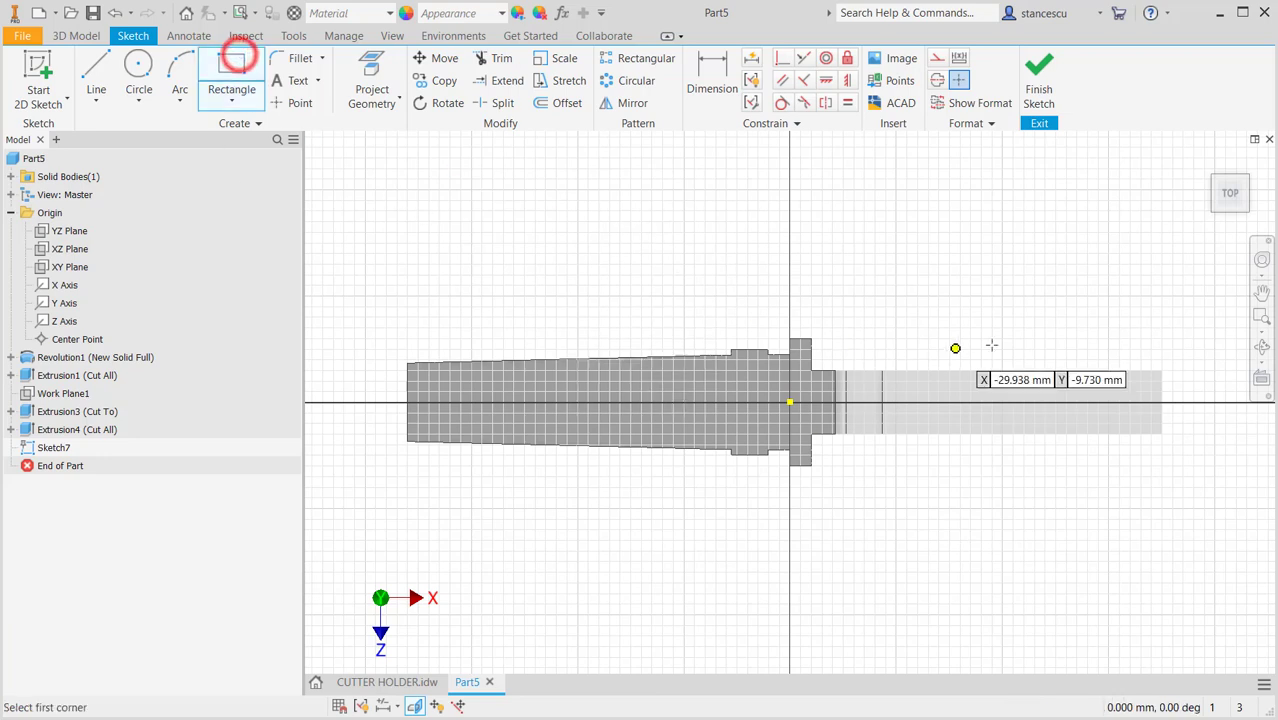
left_click(1162, 370)
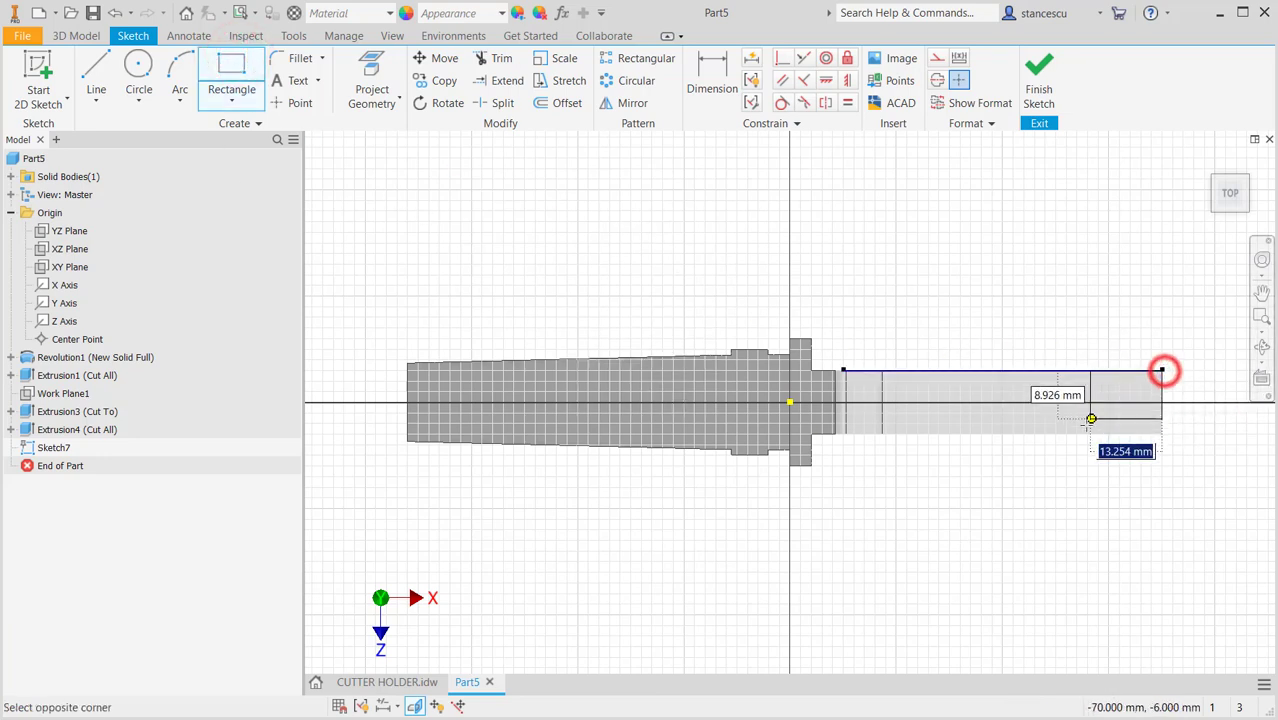
left_click(1073, 433)
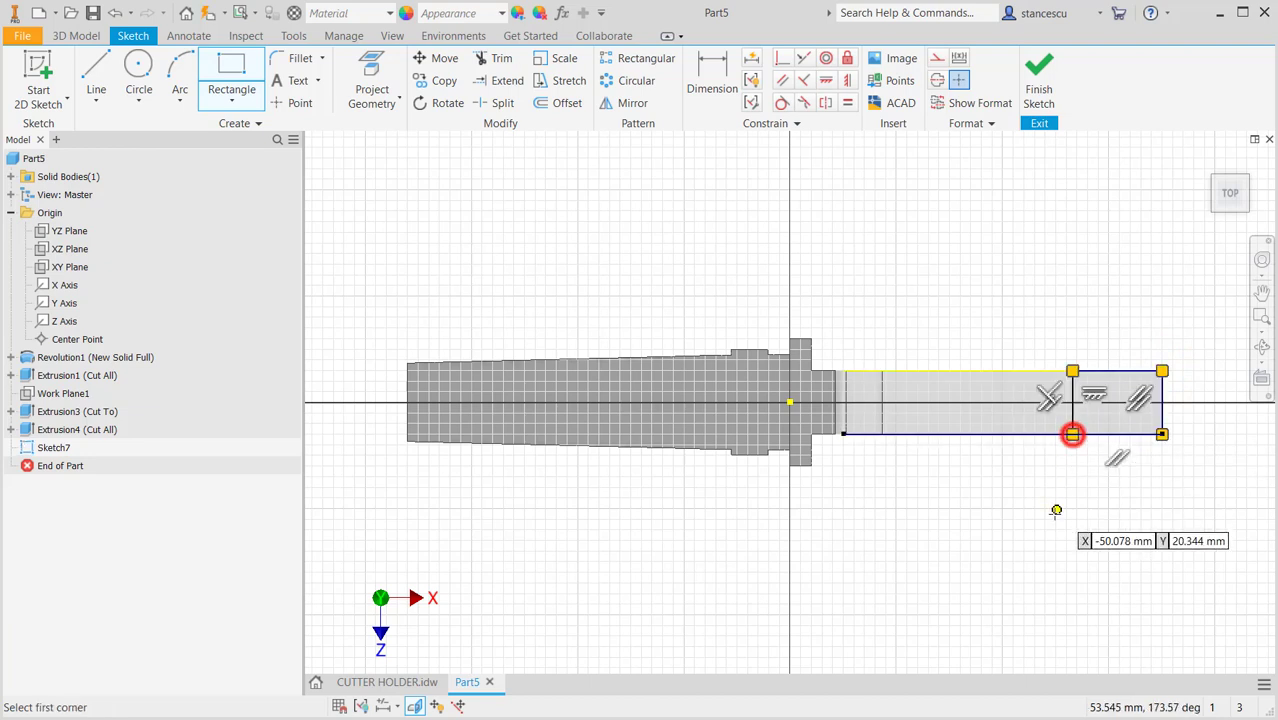
key("Escape")
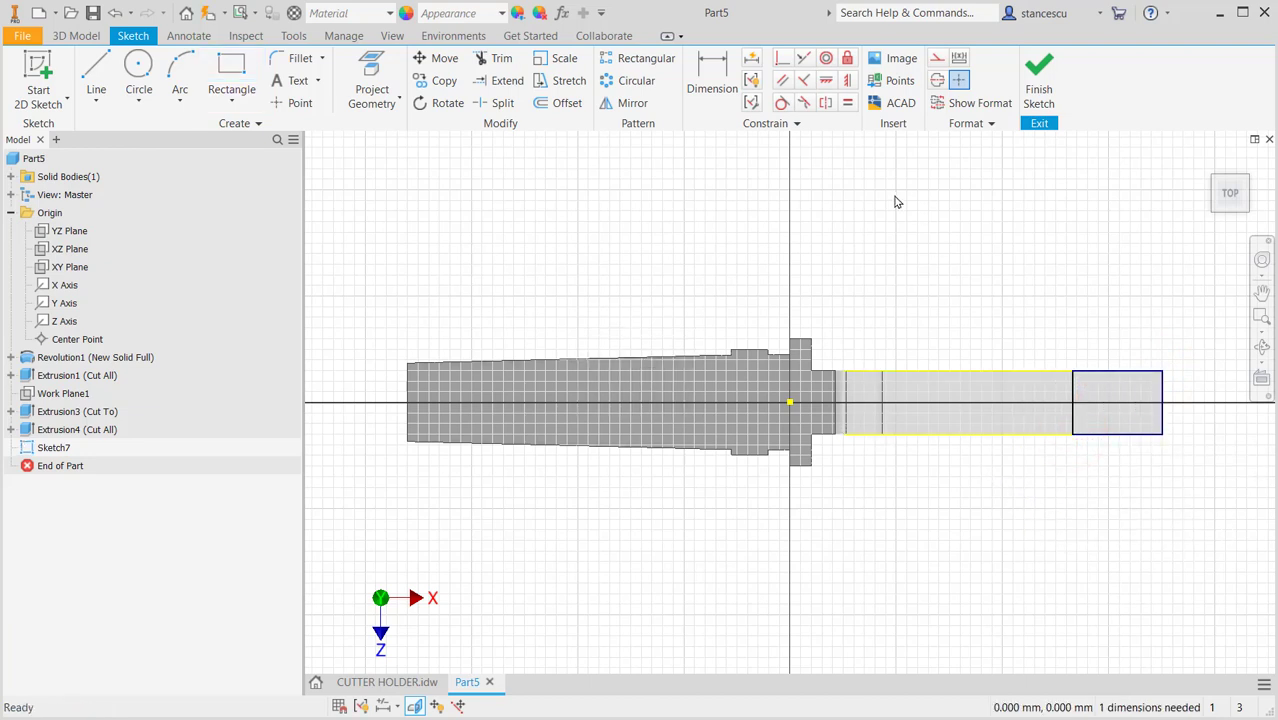
Dimension the rectangle's length along the part's axis as 20 mm and finish the sketch.
left_click(715, 70)
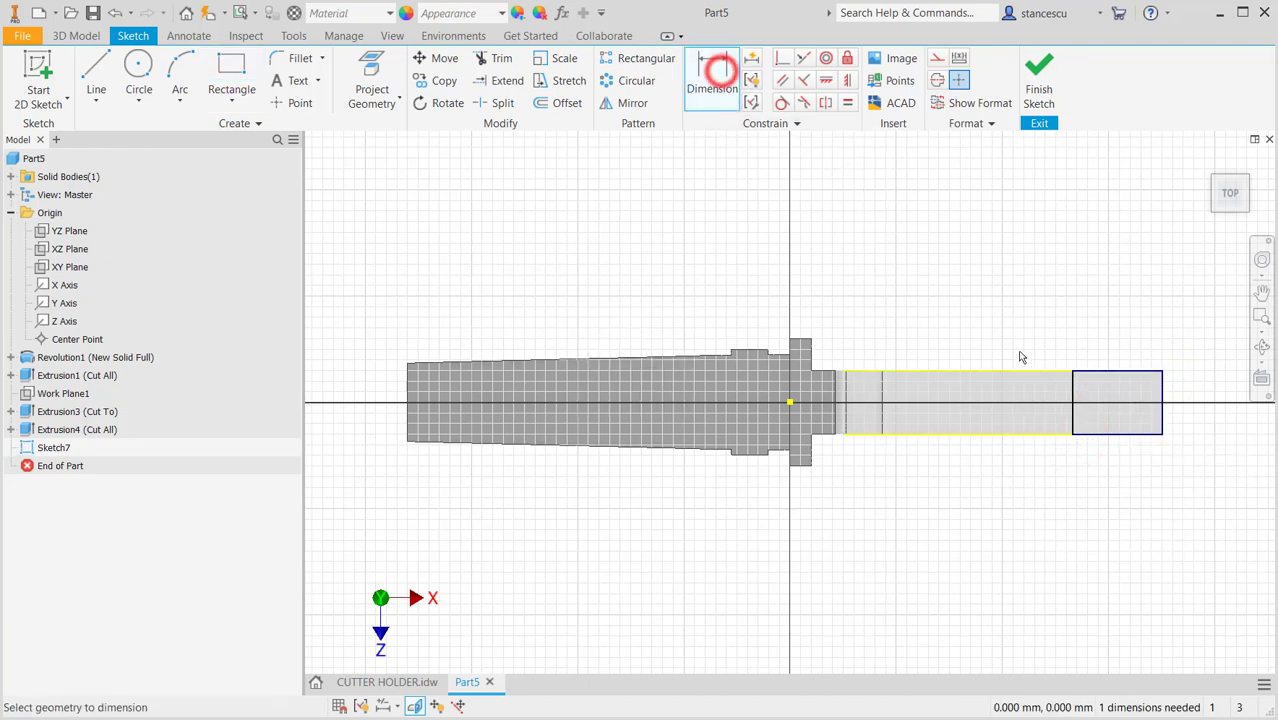
left_click(1161, 391)
left_click(1118, 322)
type("2")
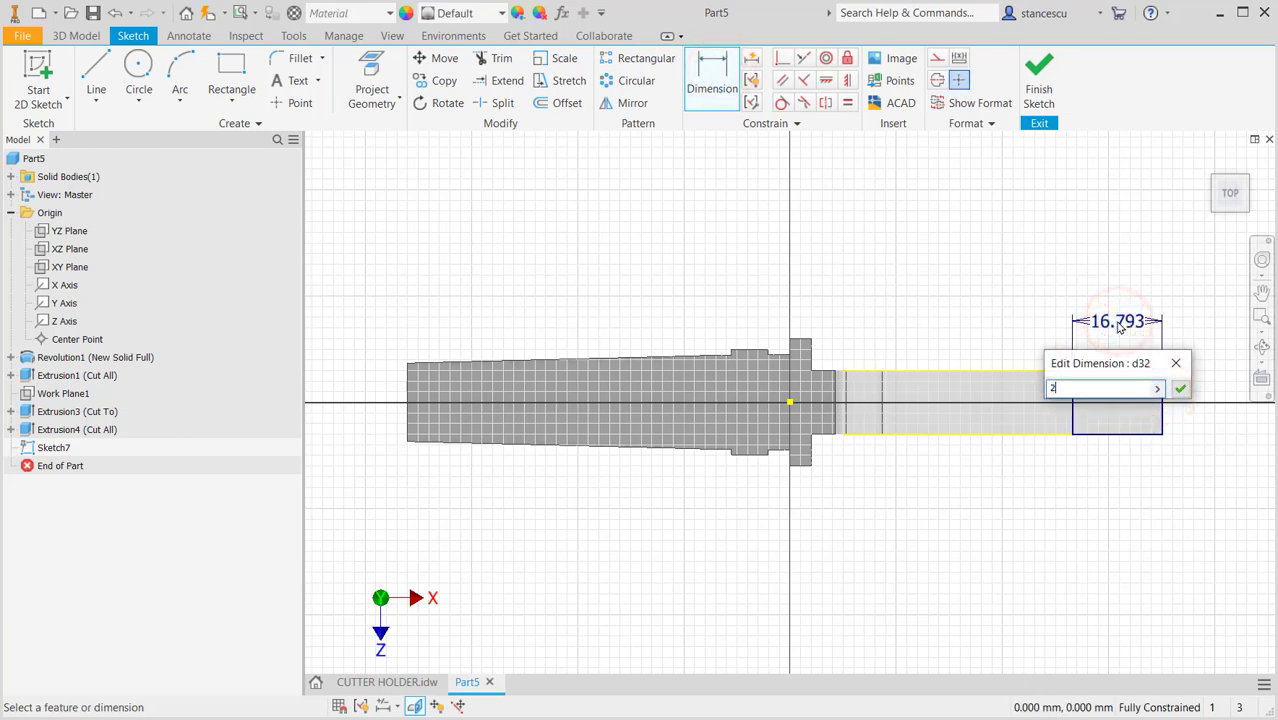
type("0")
key("Return")
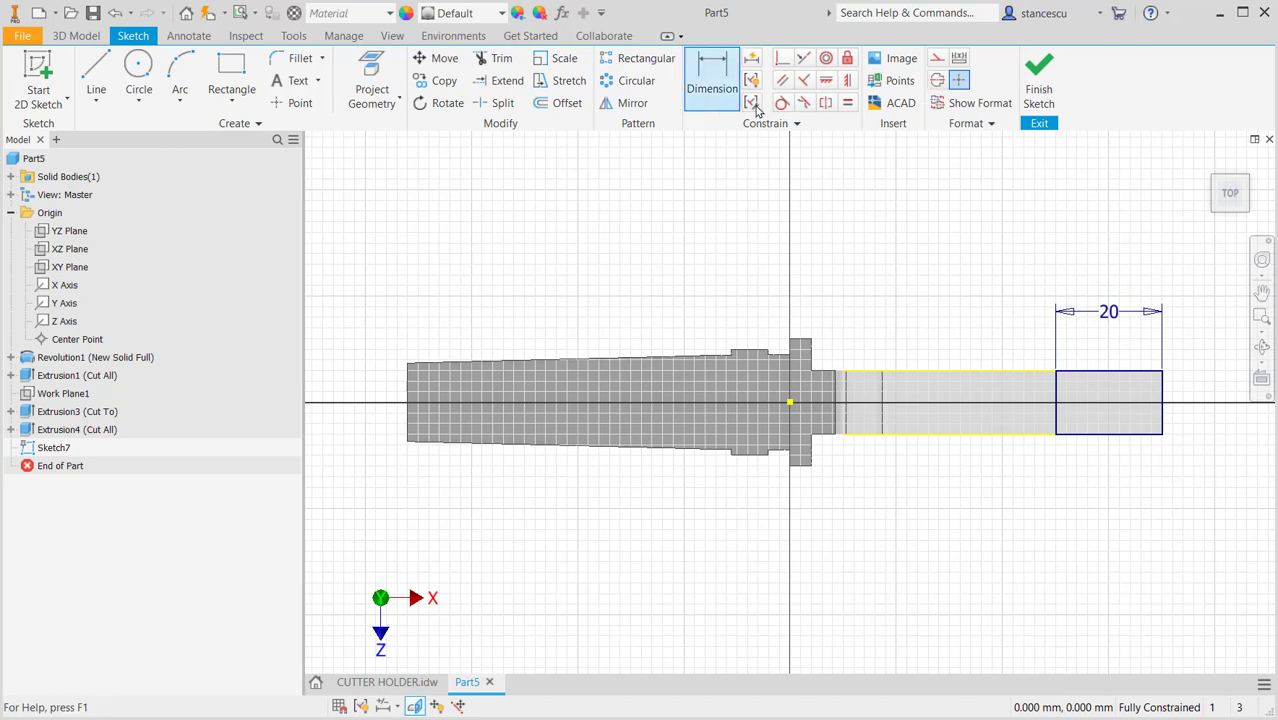
left_click(1039, 72)
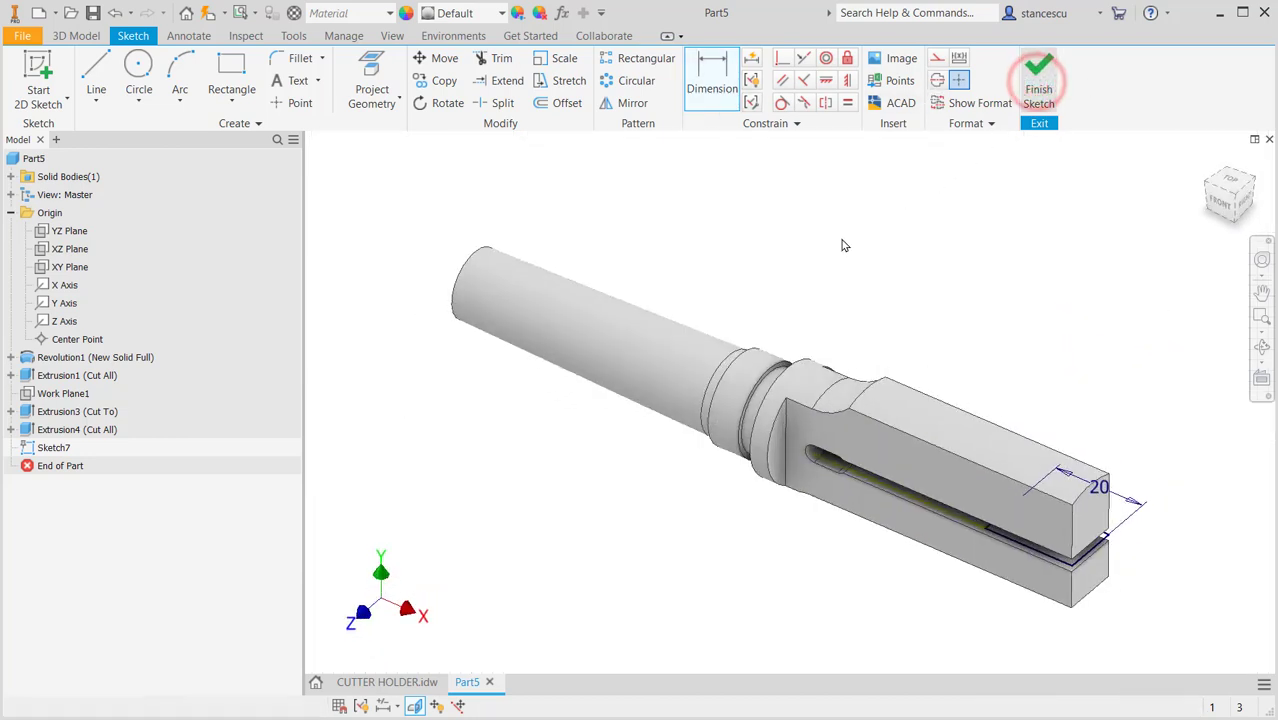
Extrude the rectangle upward as a cut through all to remove the upper jaw's end above the slot.
left_click(95, 78)
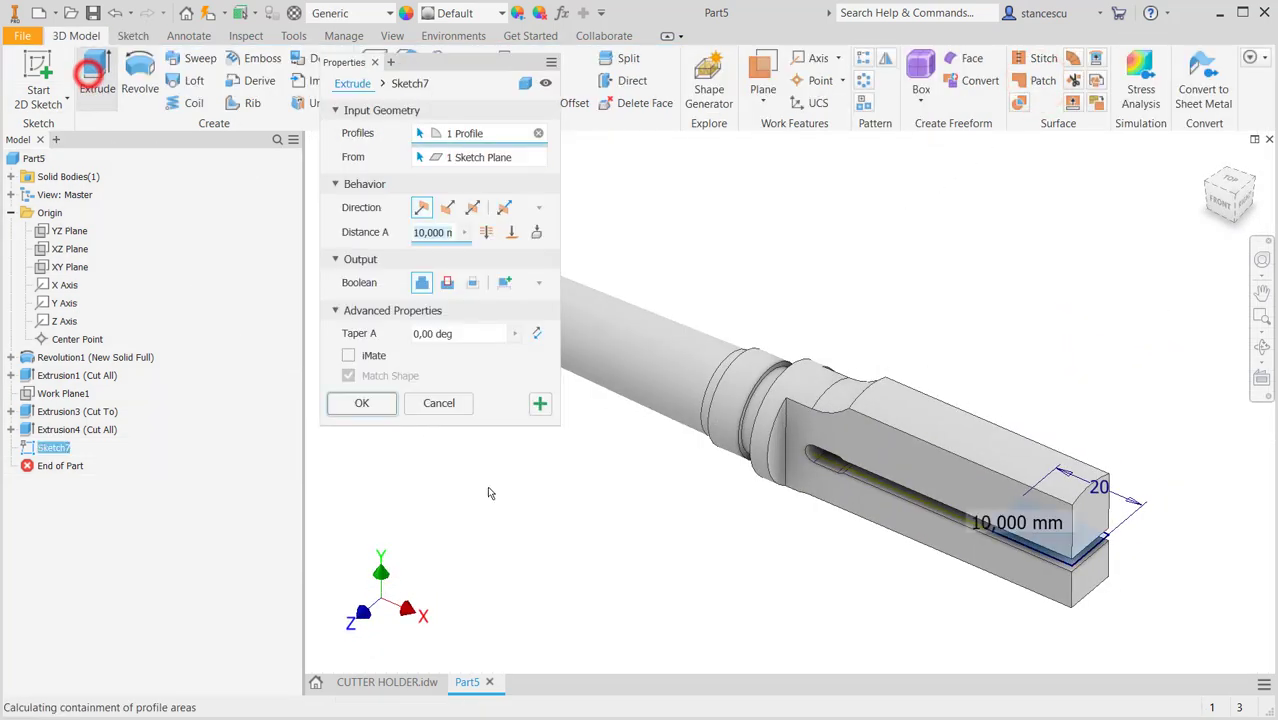
left_click(446, 283)
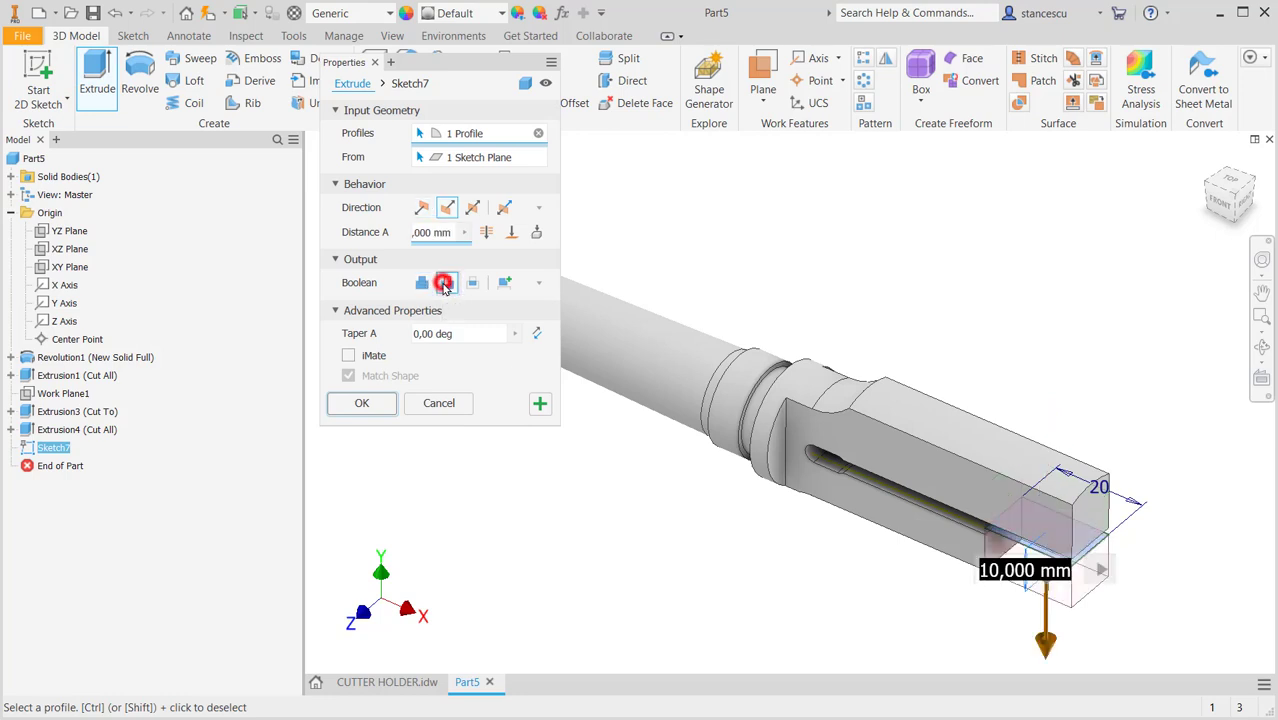
left_click(422, 208)
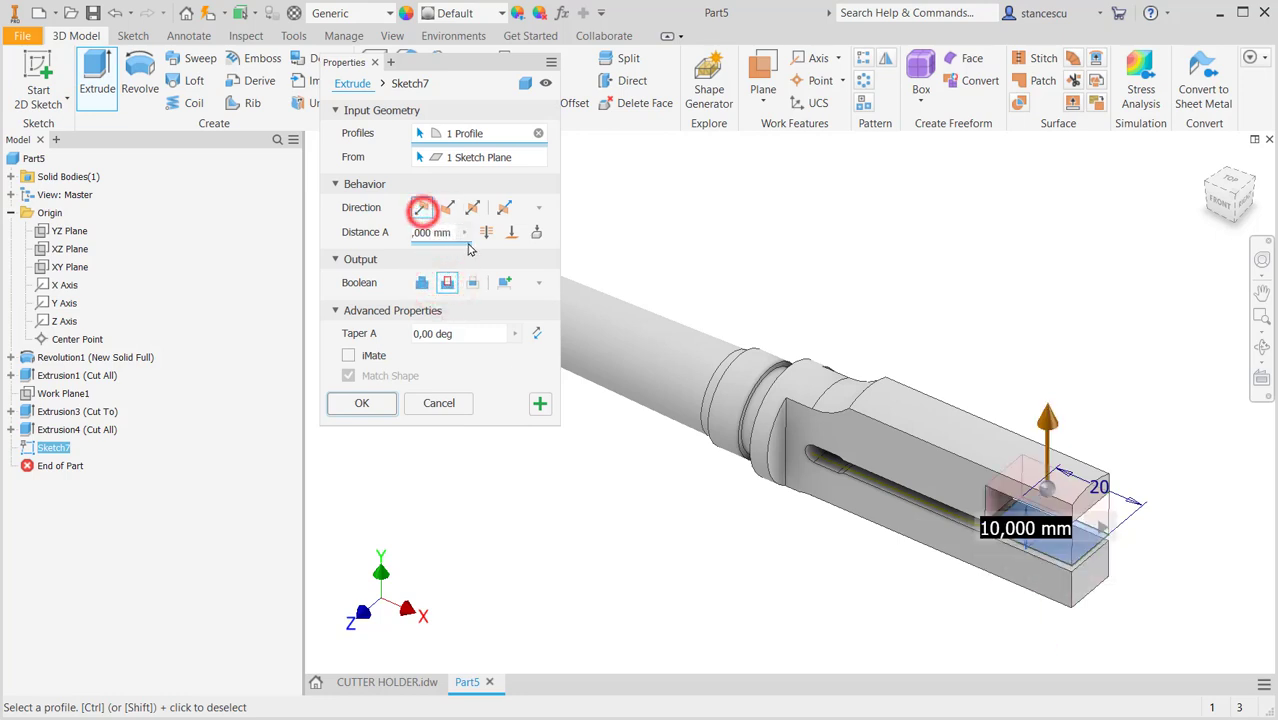
left_click(486, 232)
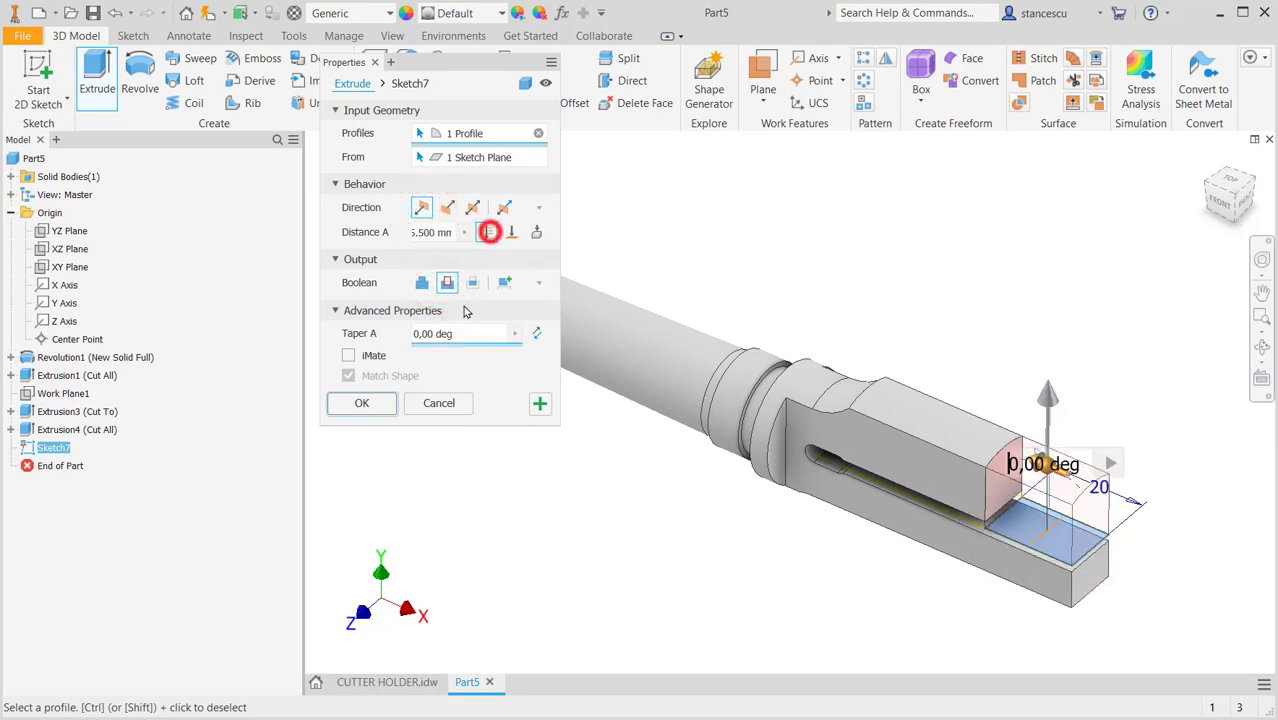
left_click(366, 402)
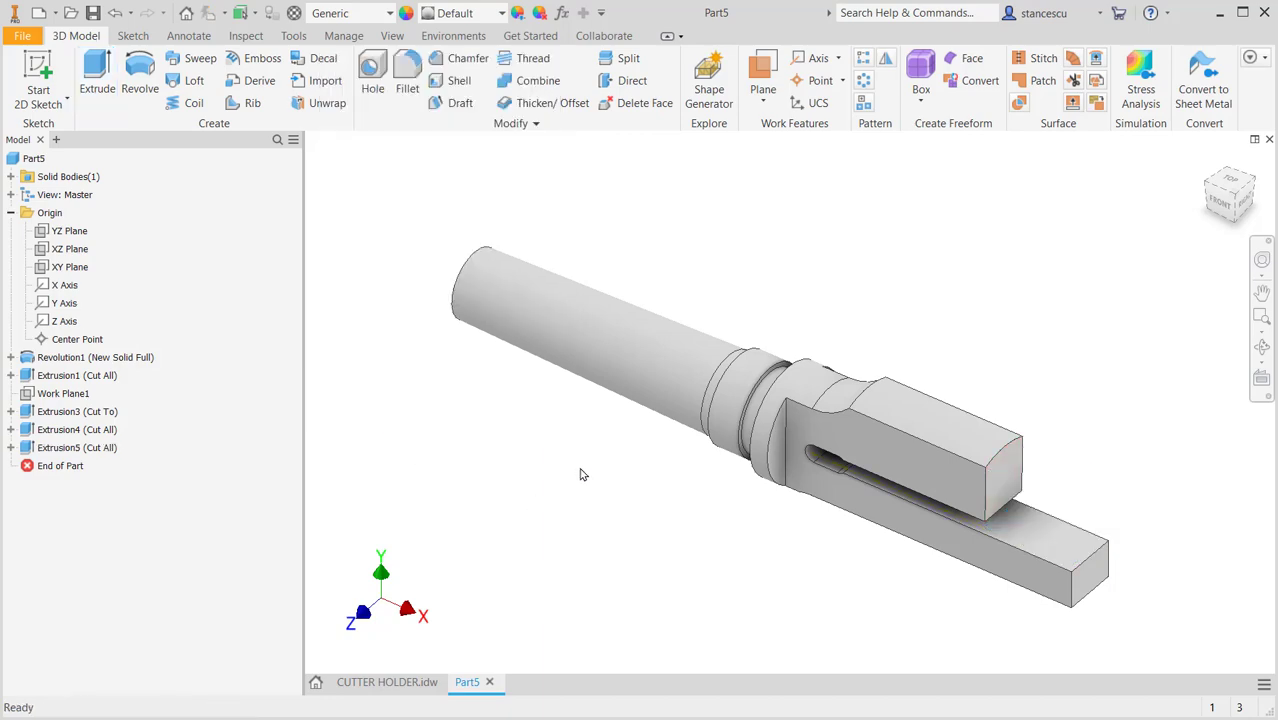
Examine the vertical hole and narrow slit of the upper jaw in the drawing's isometric view and section A-A.
left_click(413, 681)
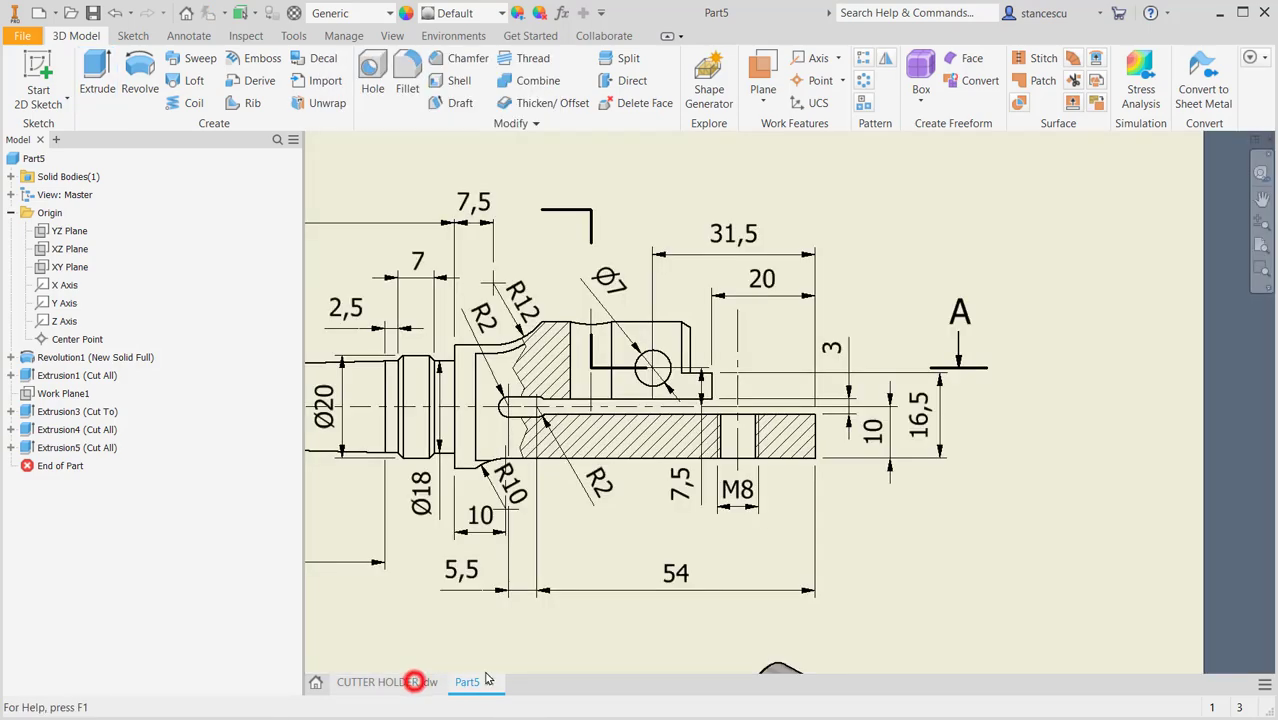
middle_click_drag(881, 568, 927, 277)
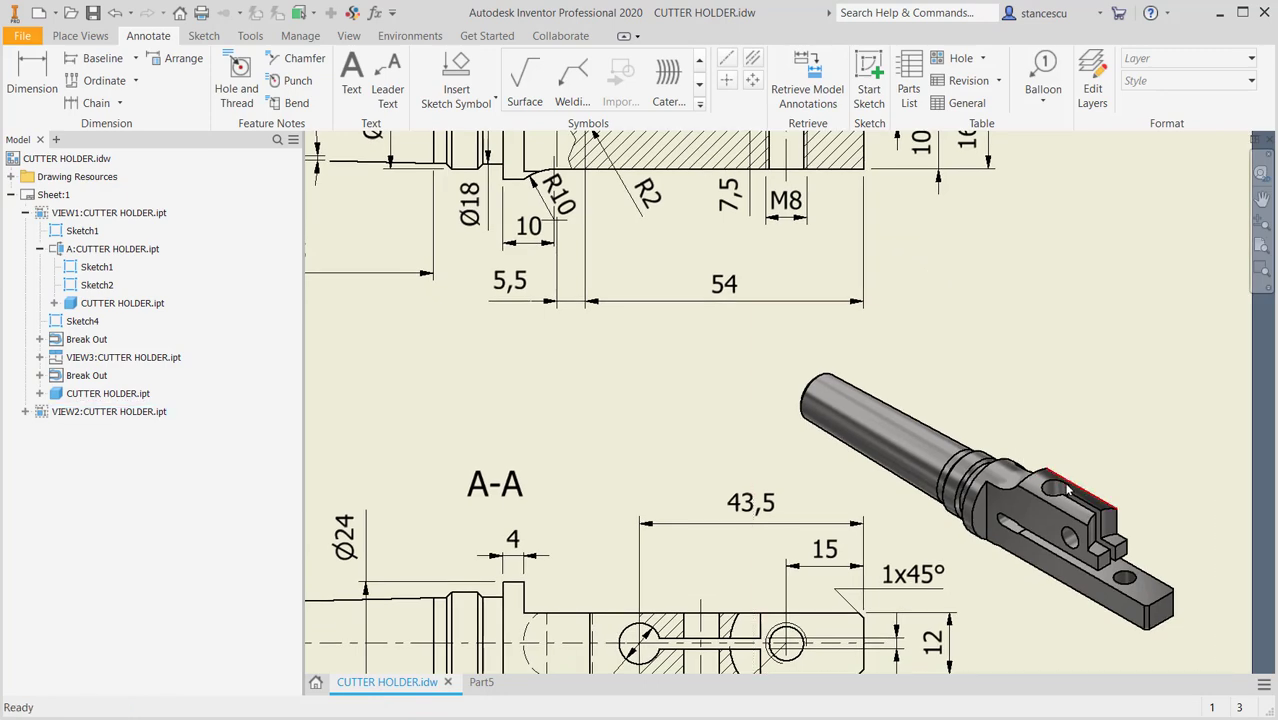
scroll(1067, 513, "up", 3)
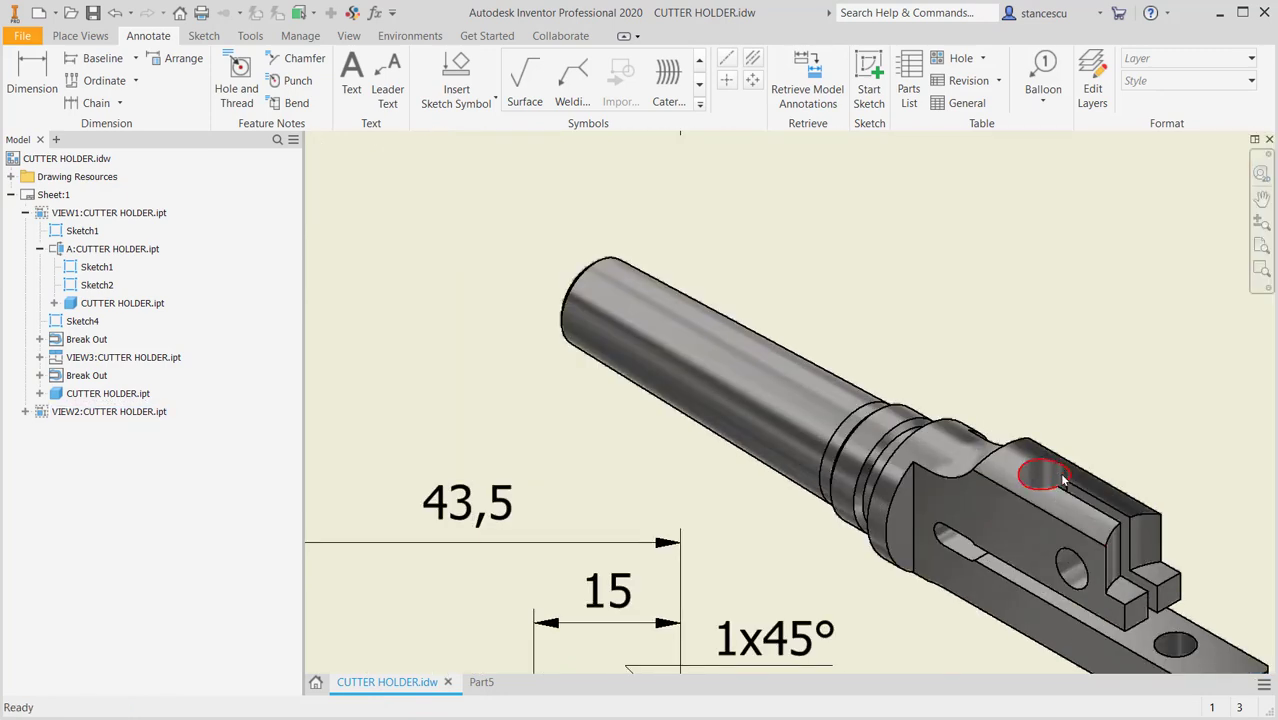
left_click(1060, 482)
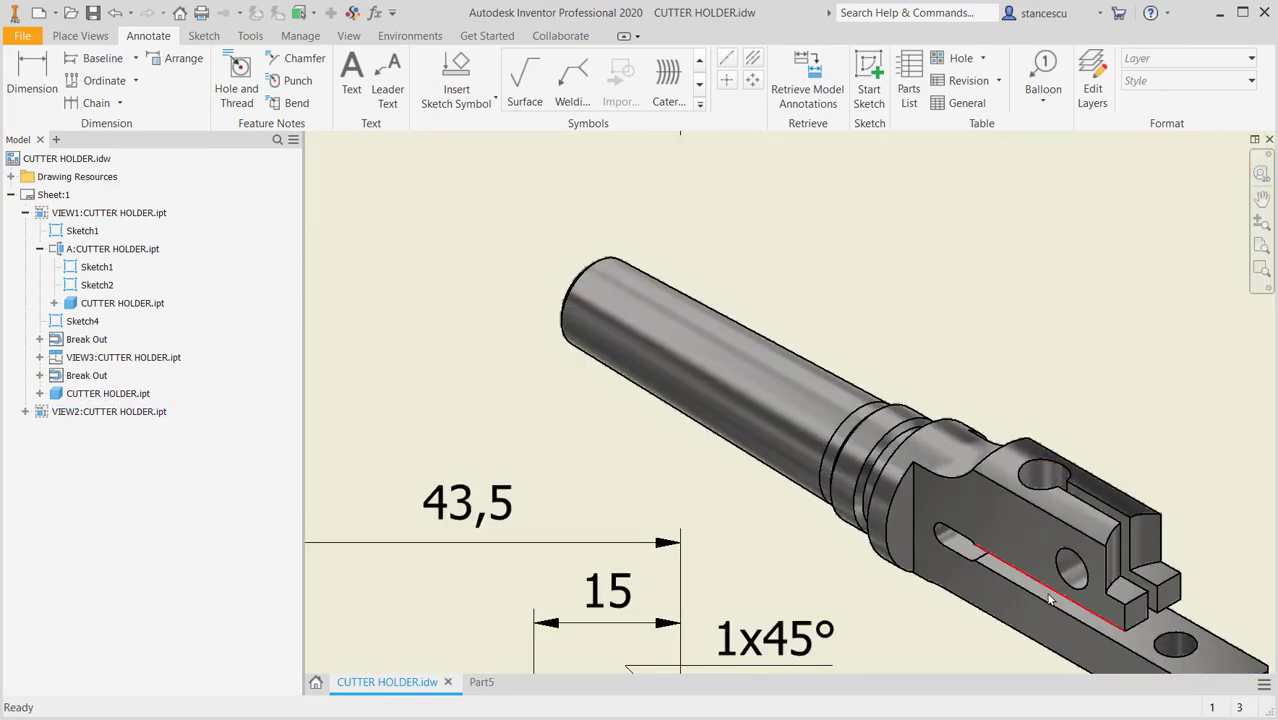
mouse_move(1049, 568)
middle_mouse_down()
mouse_move(1073, 462)
mouse_move(1022, 473)
middle_mouse_up()
middle_click_drag(936, 531, 1058, 262)
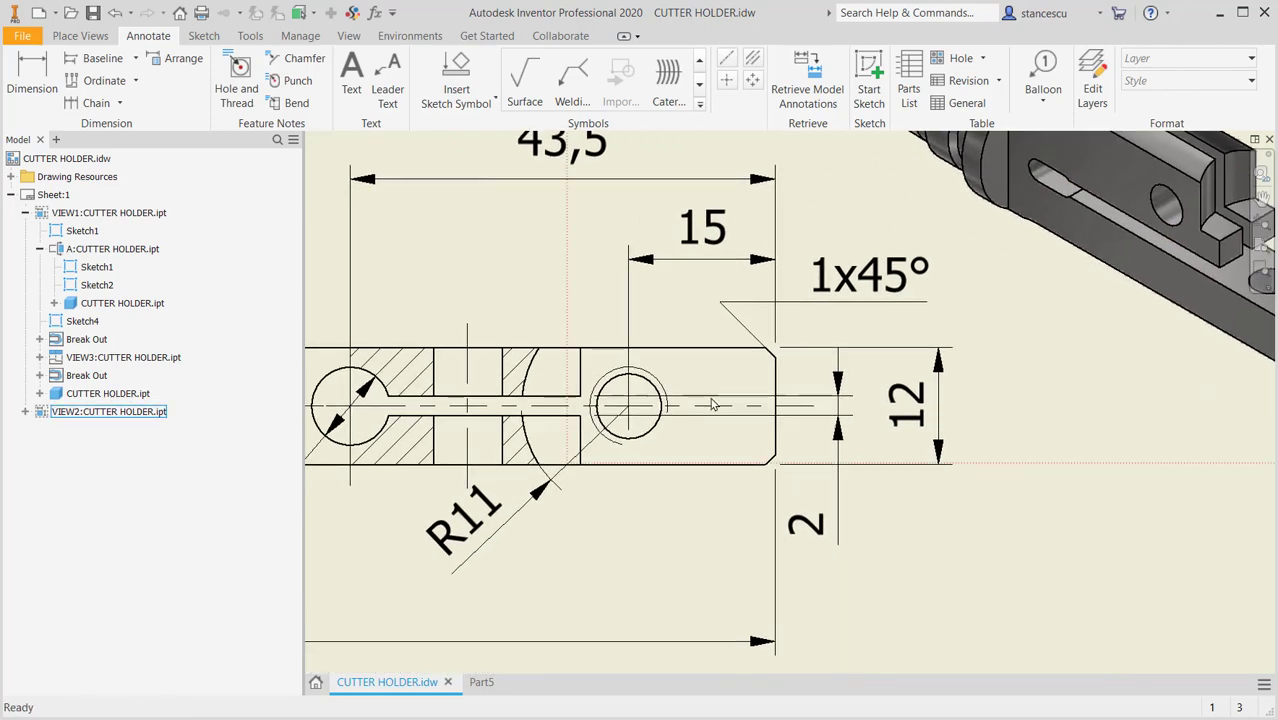
middle_click_drag(712, 404, 870, 420)
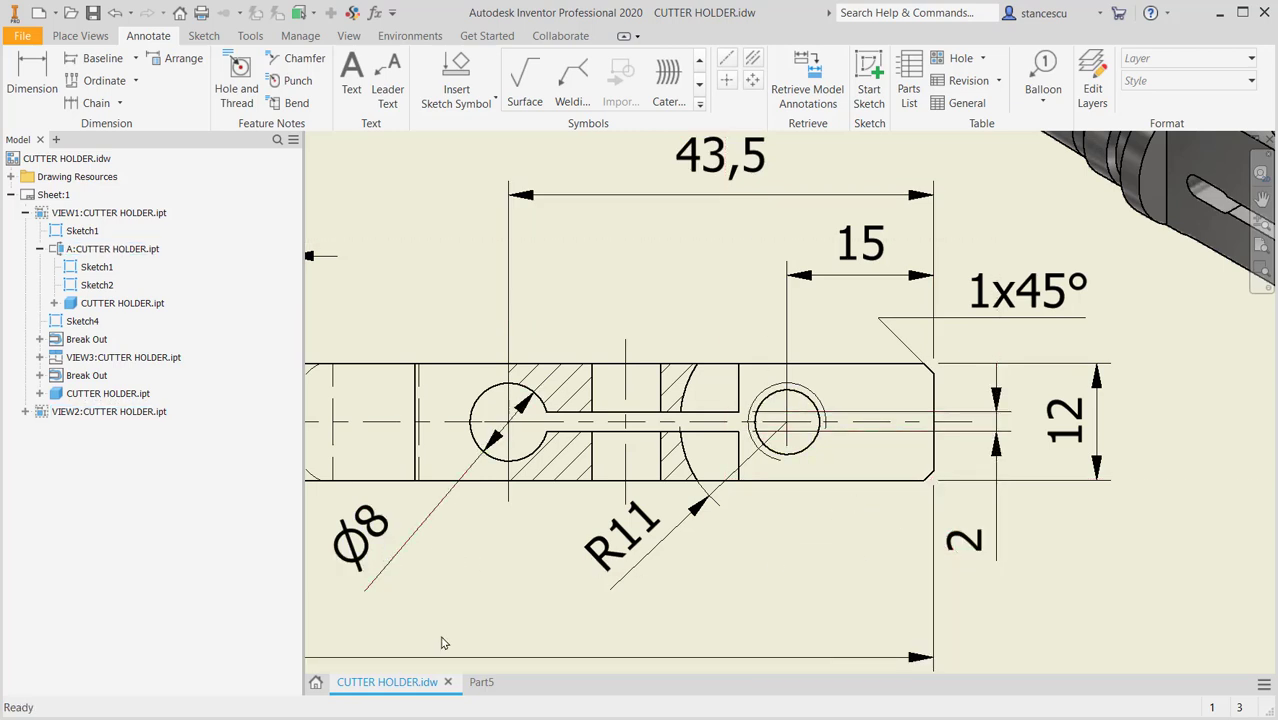
Return to the part and start a sketch on its XZ plane, slicing the model graphics at the sketch plane.
left_click(485, 684)
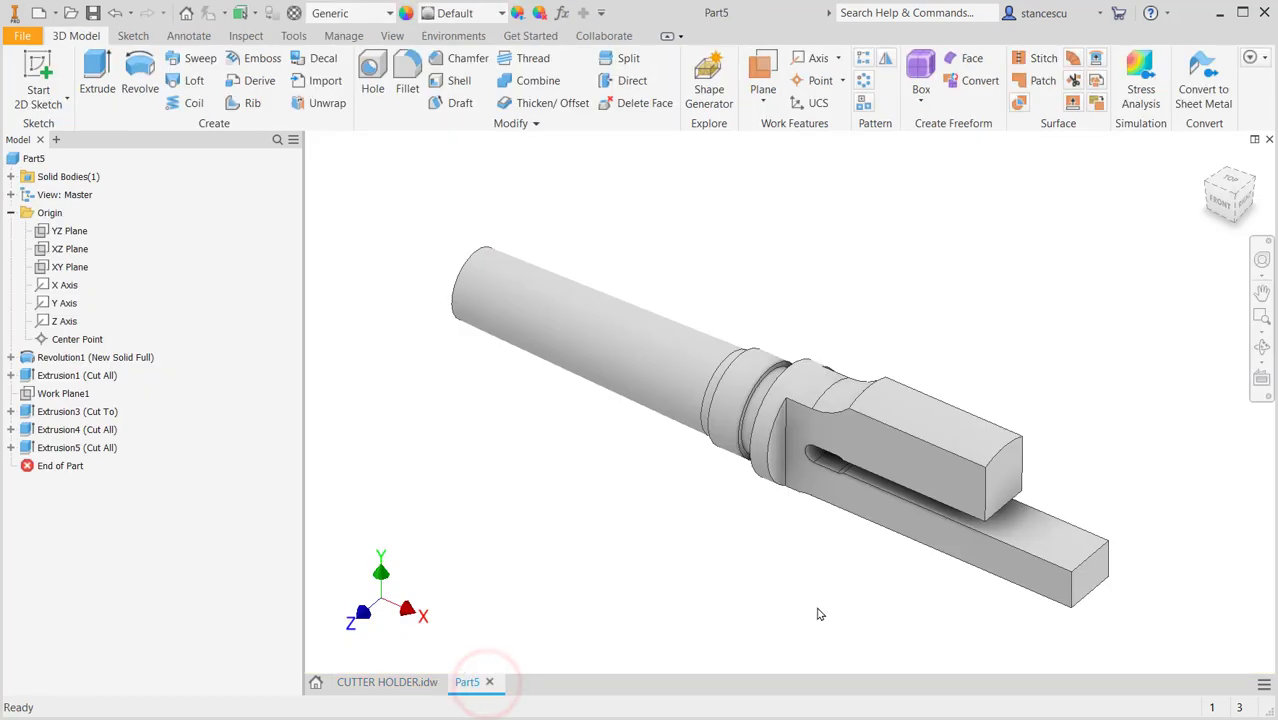
left_click(47, 255)
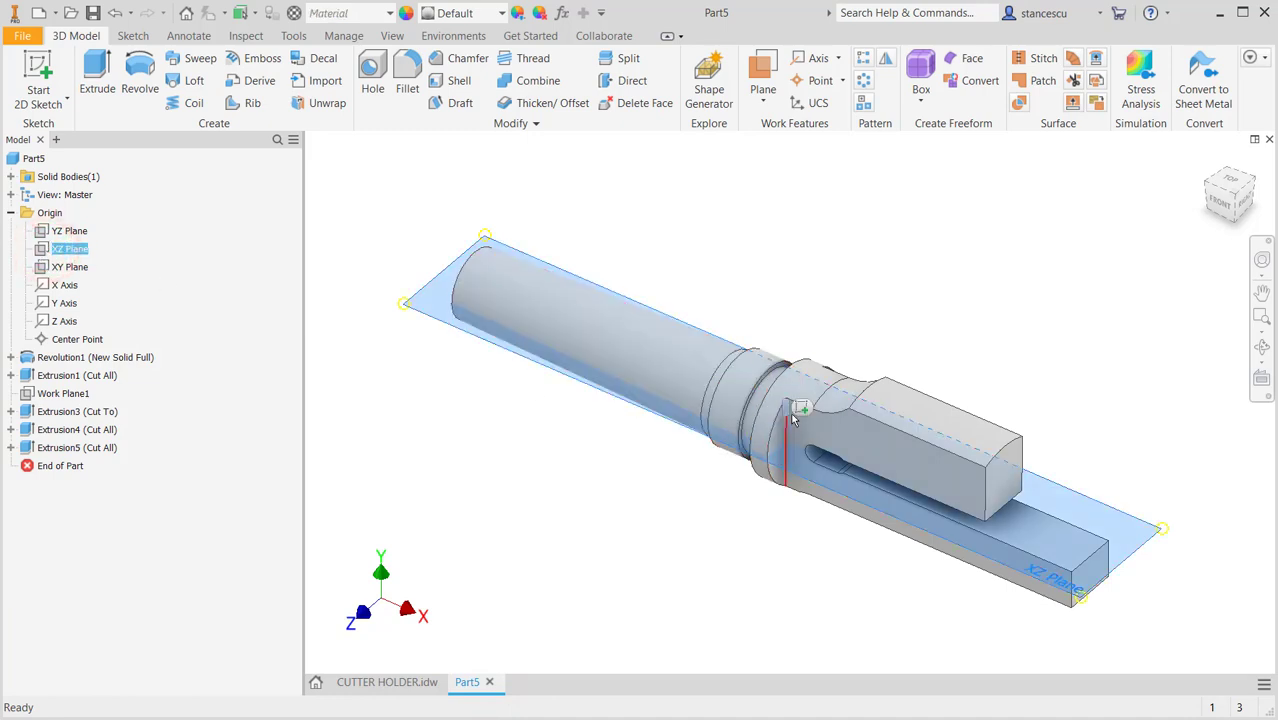
left_click(797, 413)
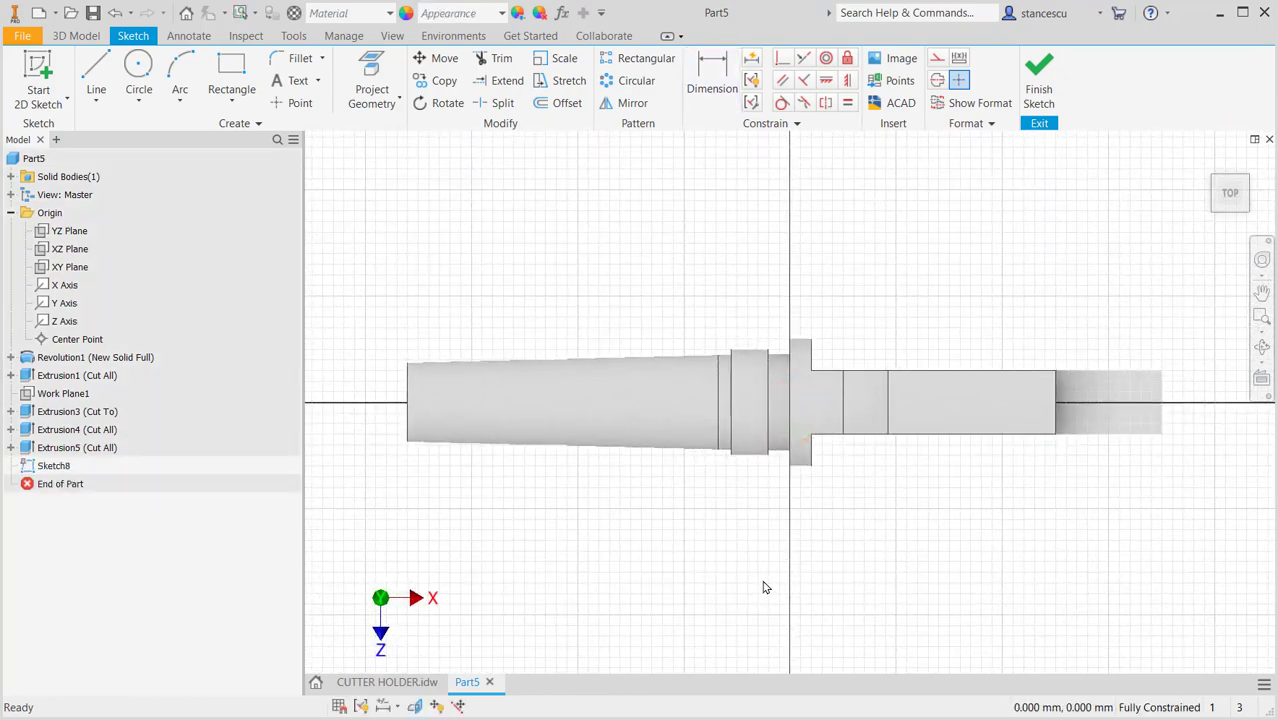
key("F7")
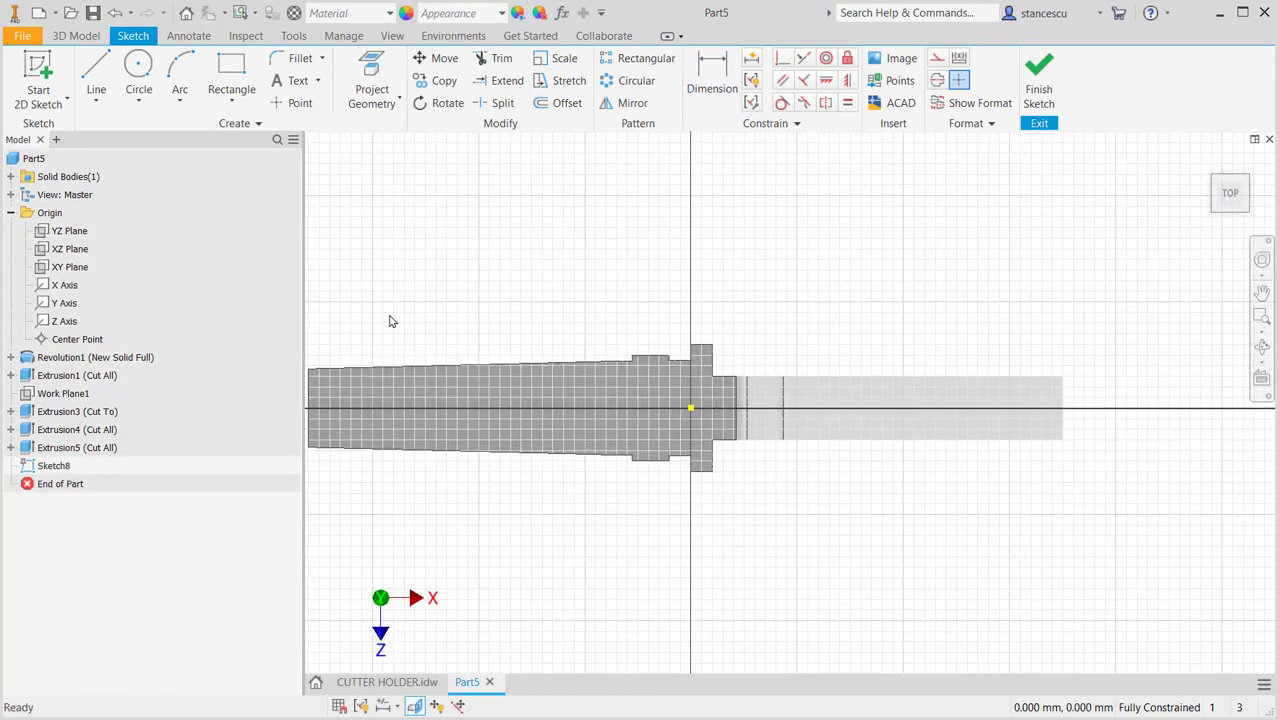
Draw a circle with an 8 mm diameter beside the flat section, clear of the part's outline.
key("c")
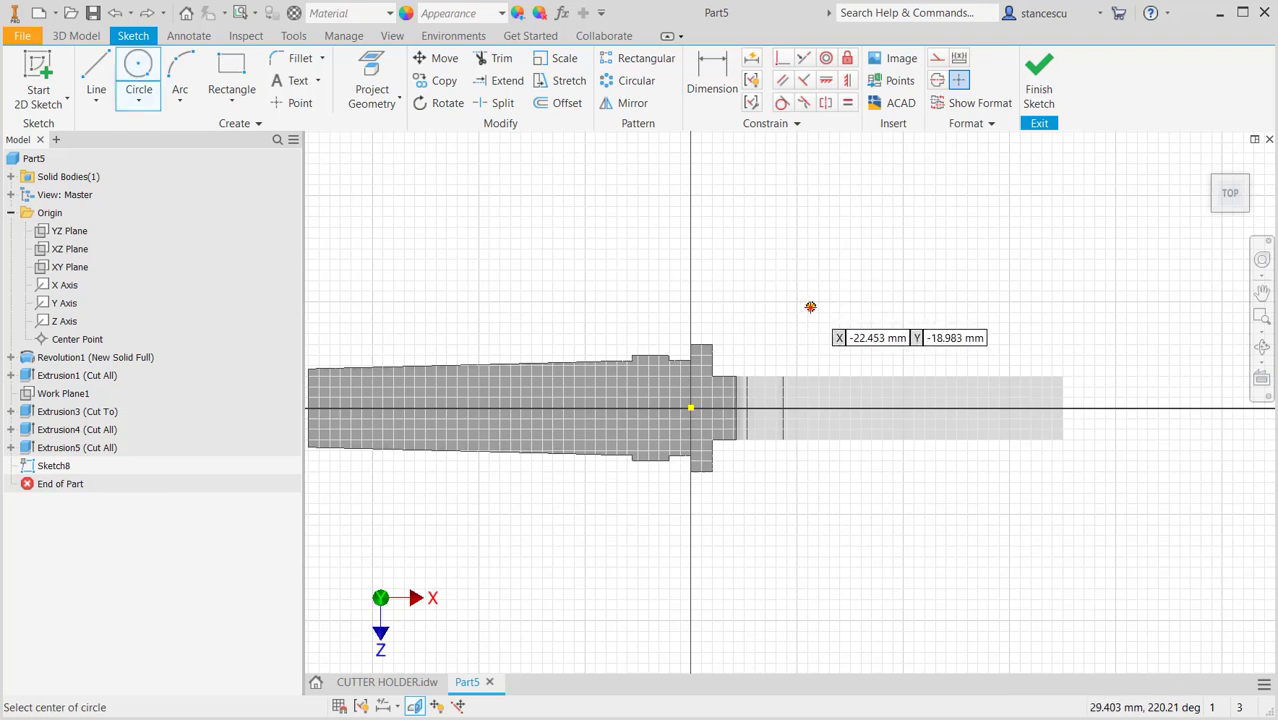
left_click(810, 307)
right_click(834, 324)
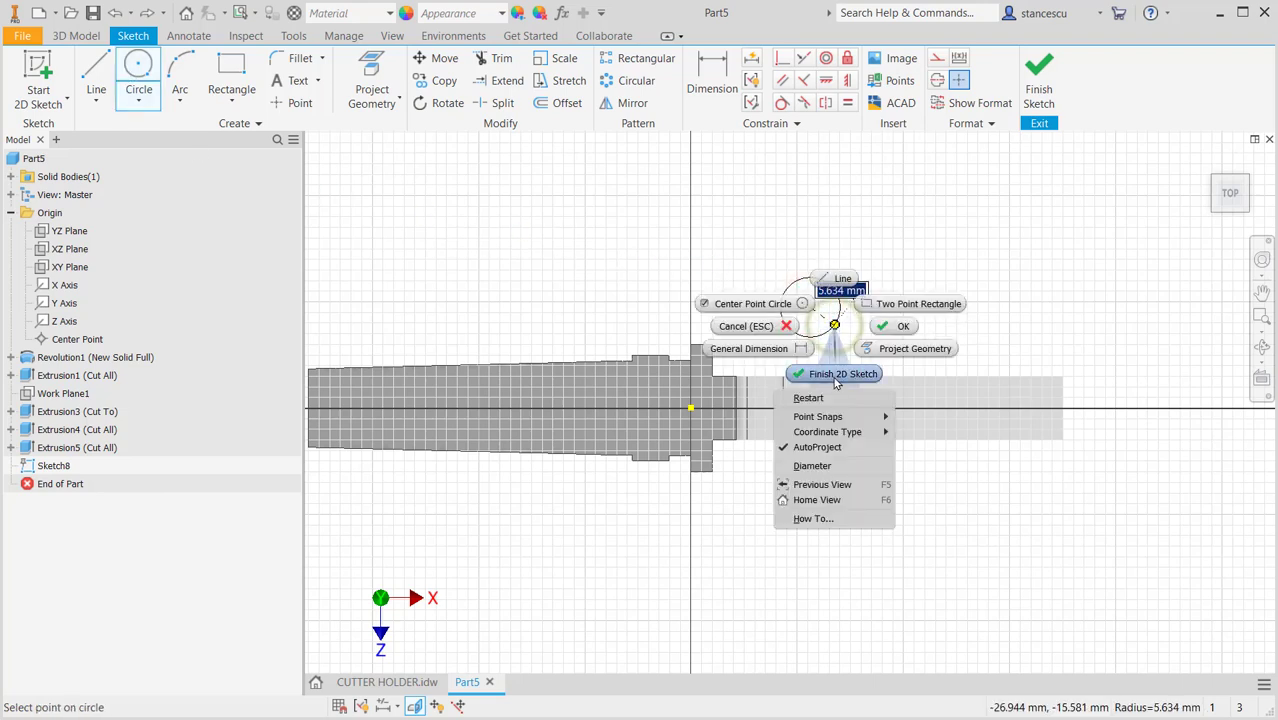
left_click(818, 468)
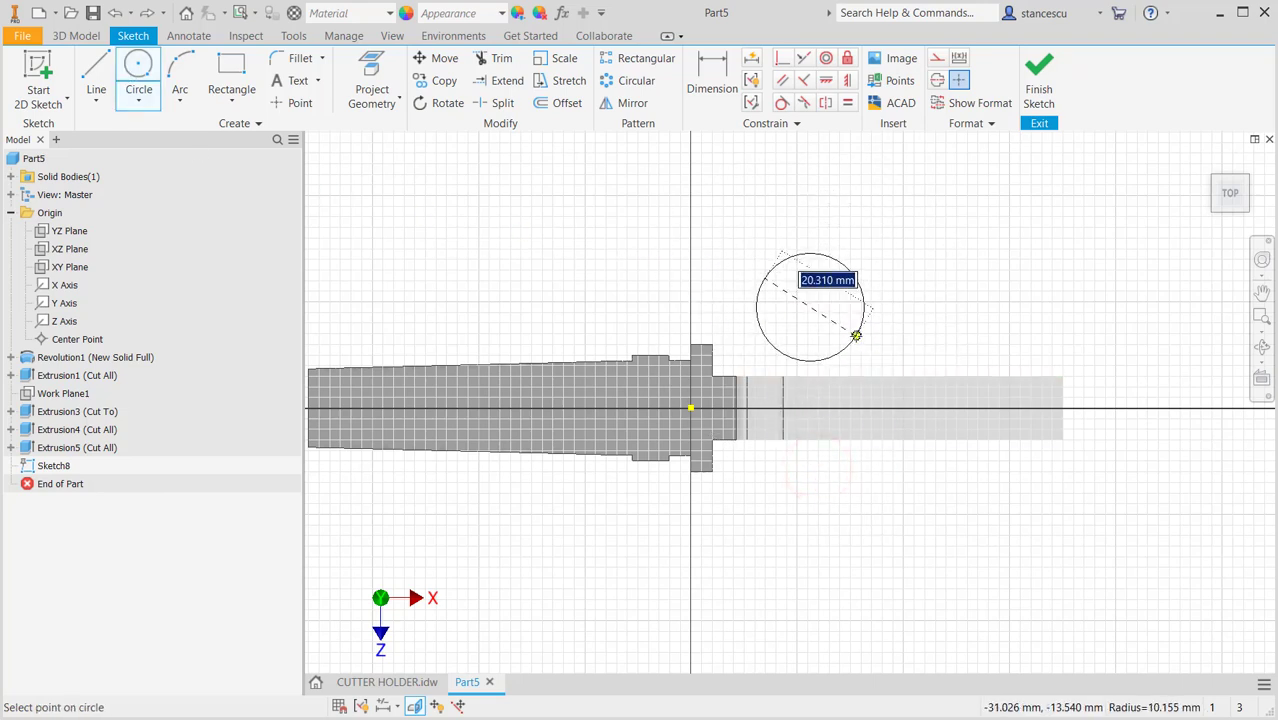
key("Return")
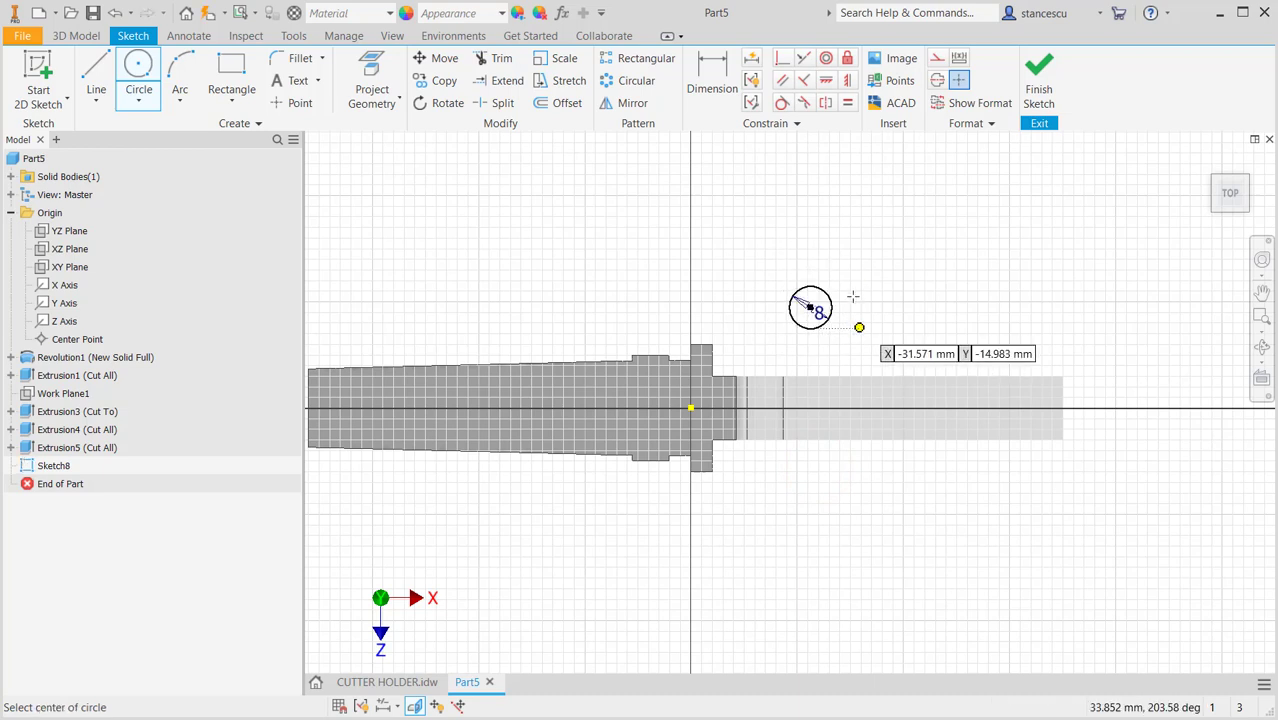
Draw a rectangle about 5.9 mm wide for the slit, starting on the circle and extending toward the part's free end.
left_click(240, 70)
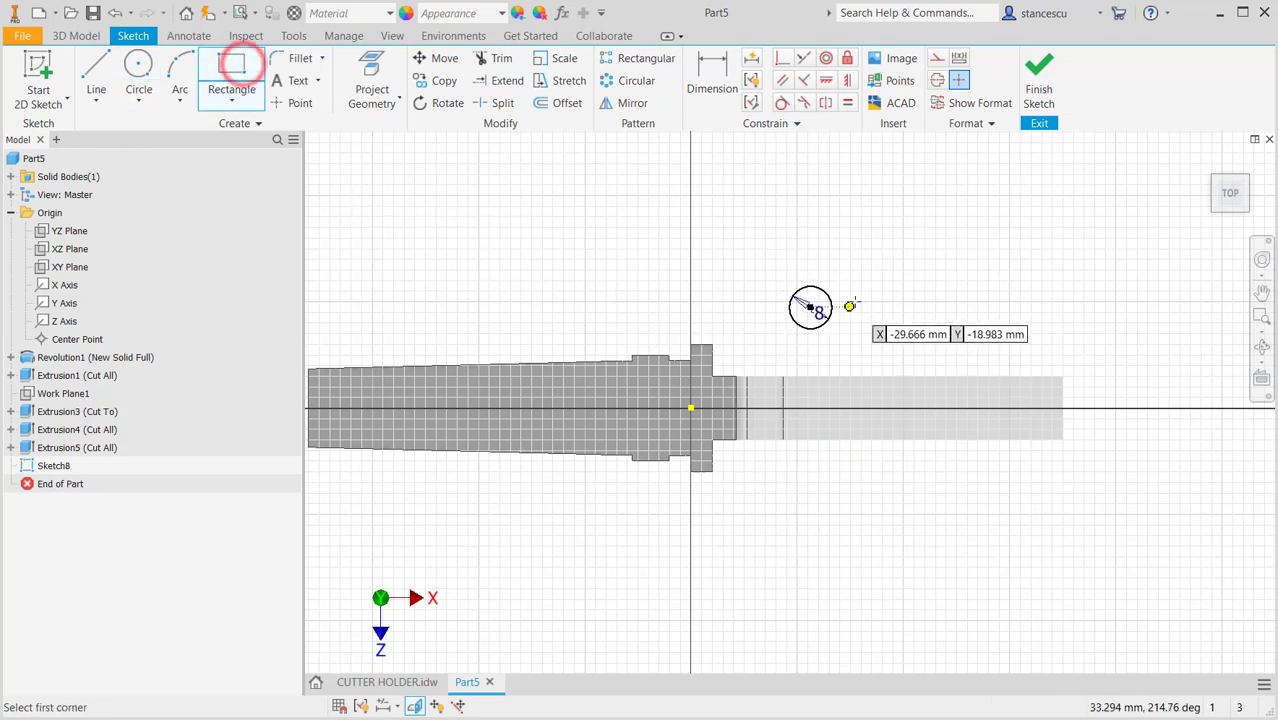
scroll(850, 280, "up", 3)
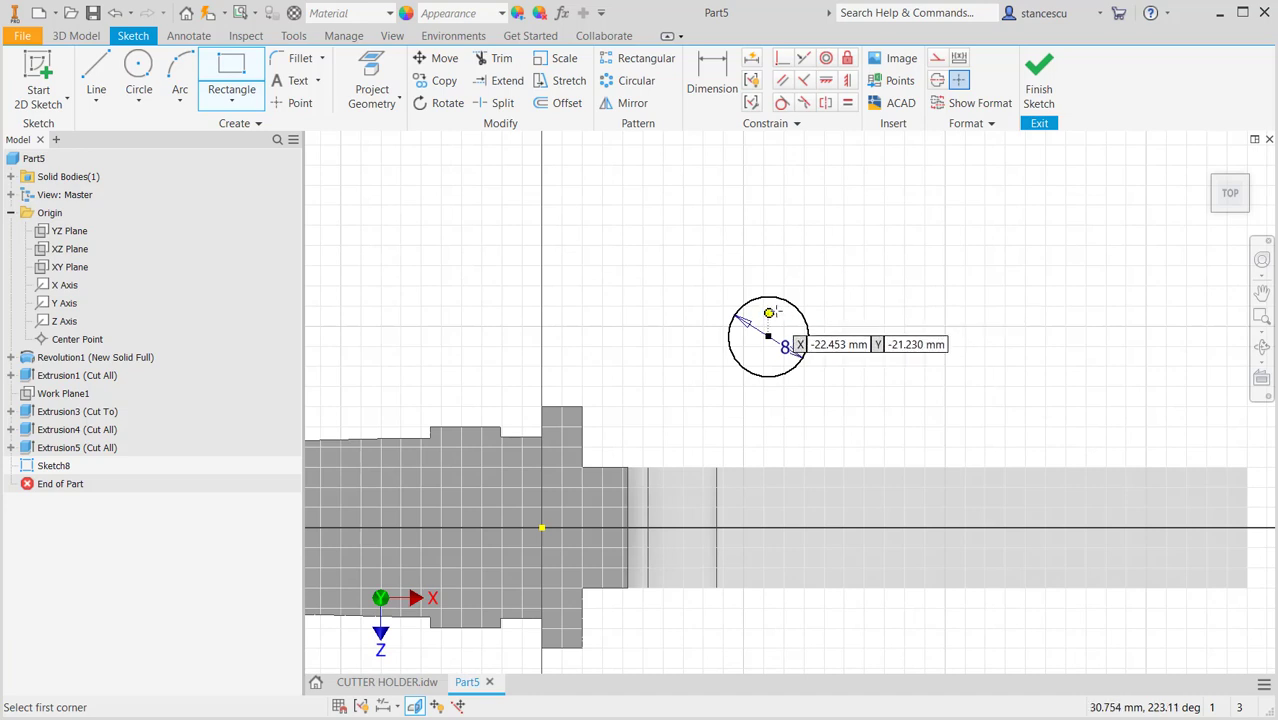
left_click(797, 312)
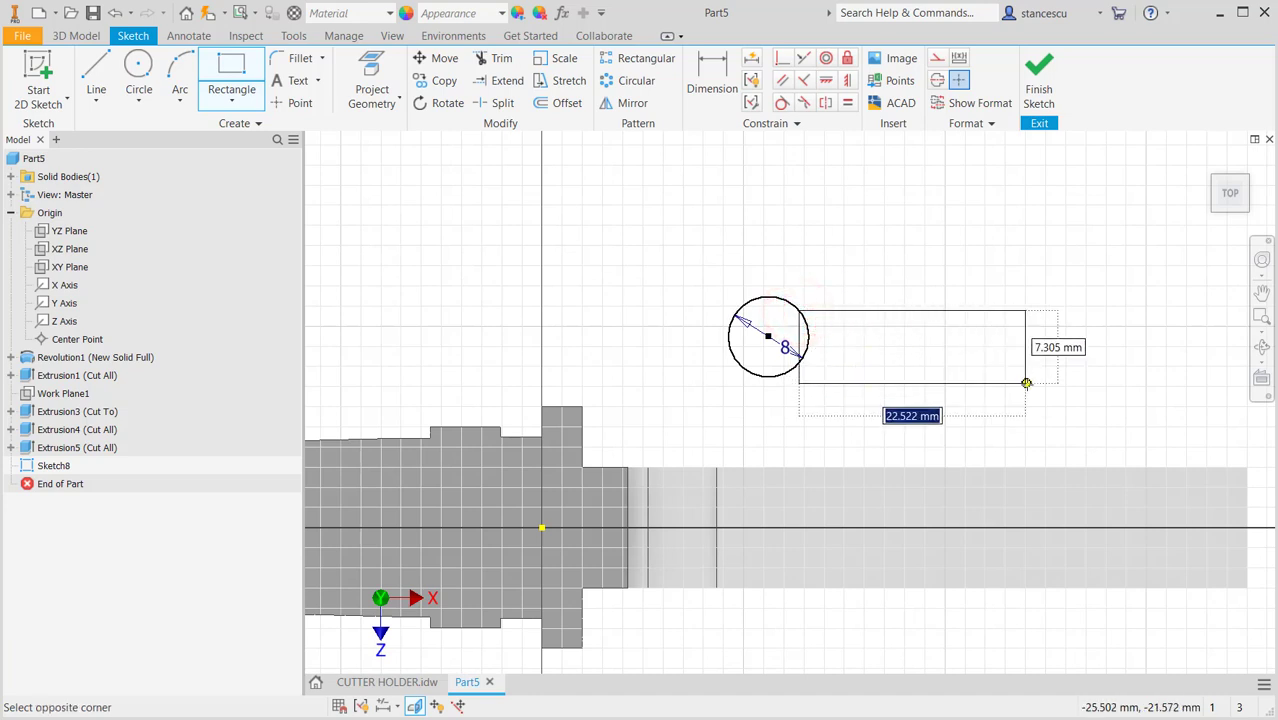
left_click(1087, 369)
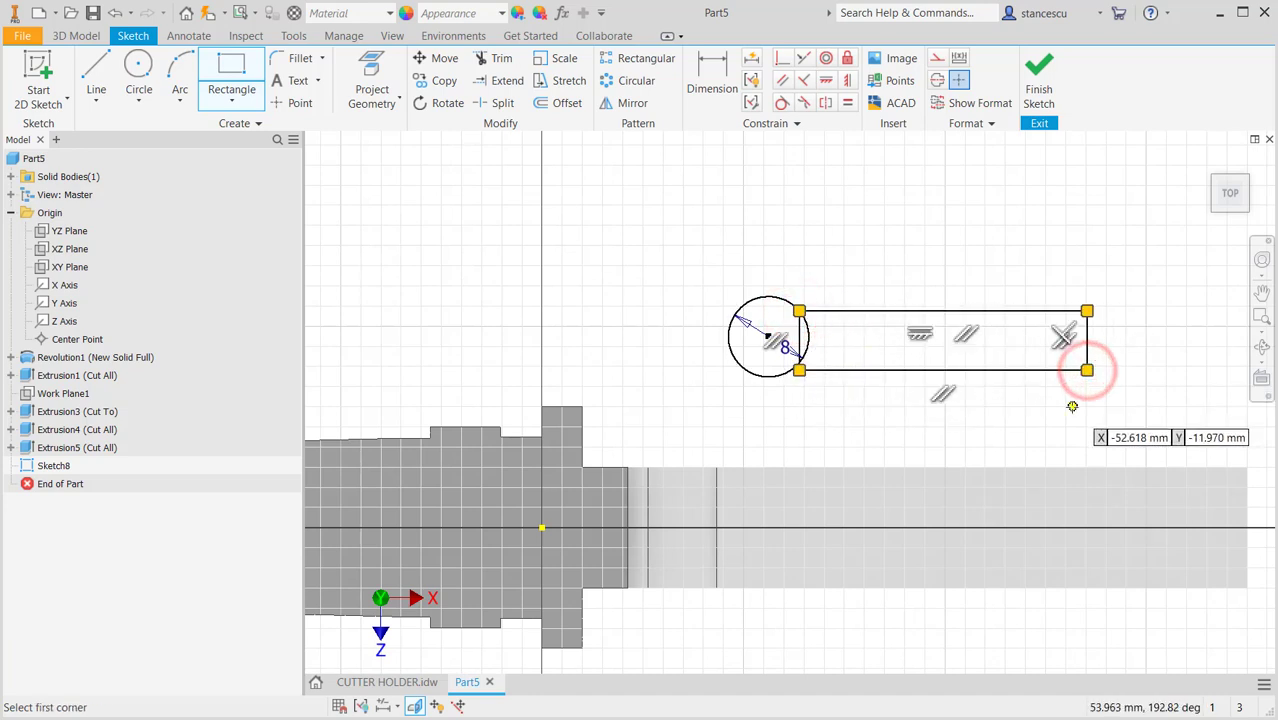
key("Escape")
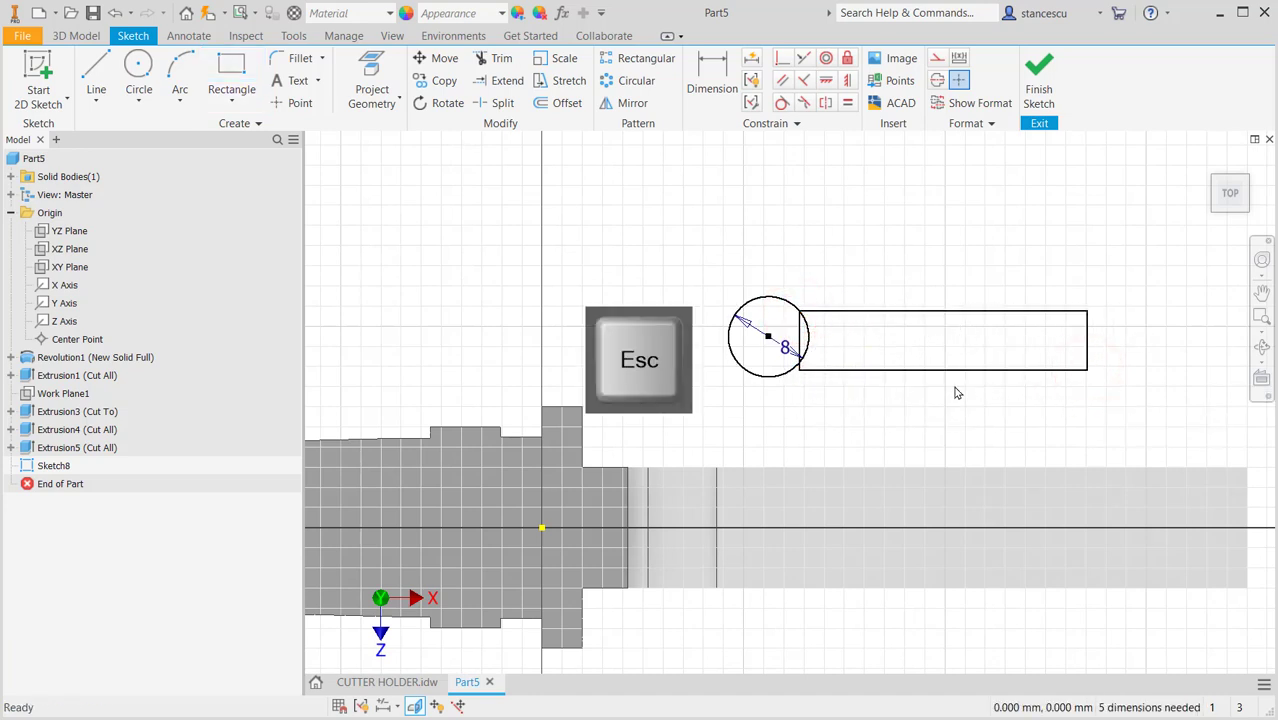
Make the rectangle's other corner near the circle coincident with the circle.
left_click(777, 58)
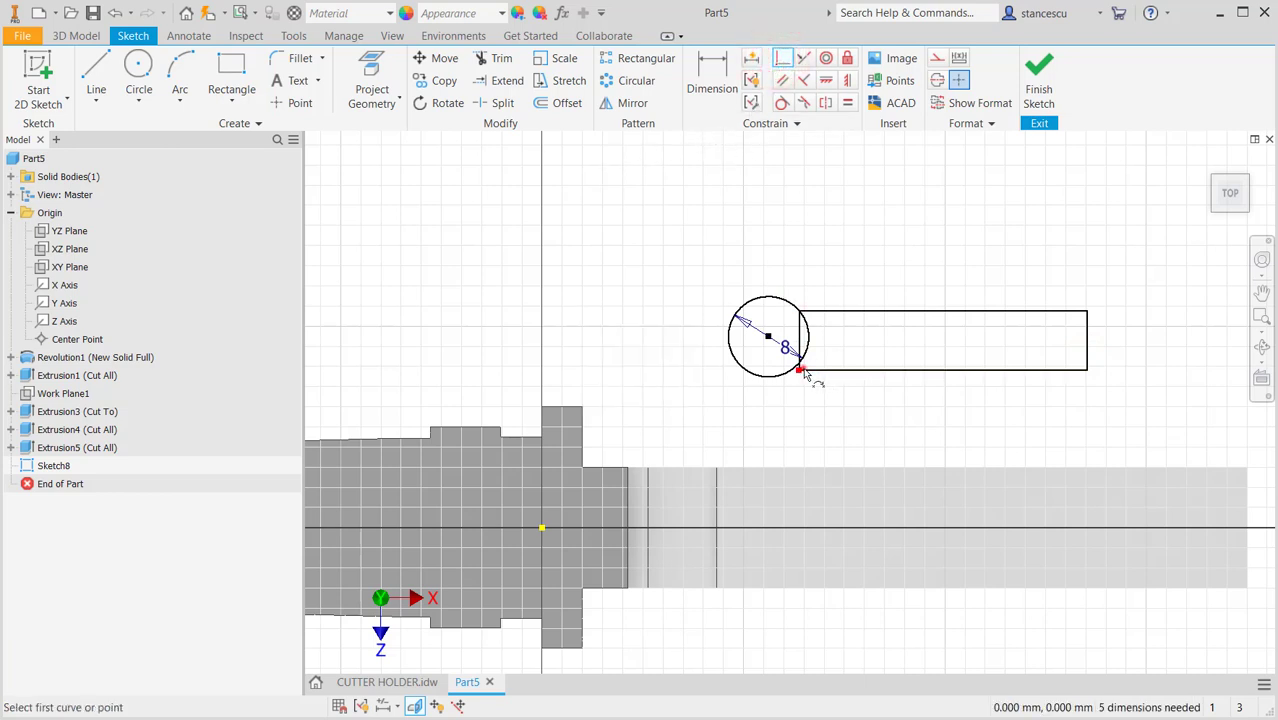
left_click(799, 370)
left_click(798, 370)
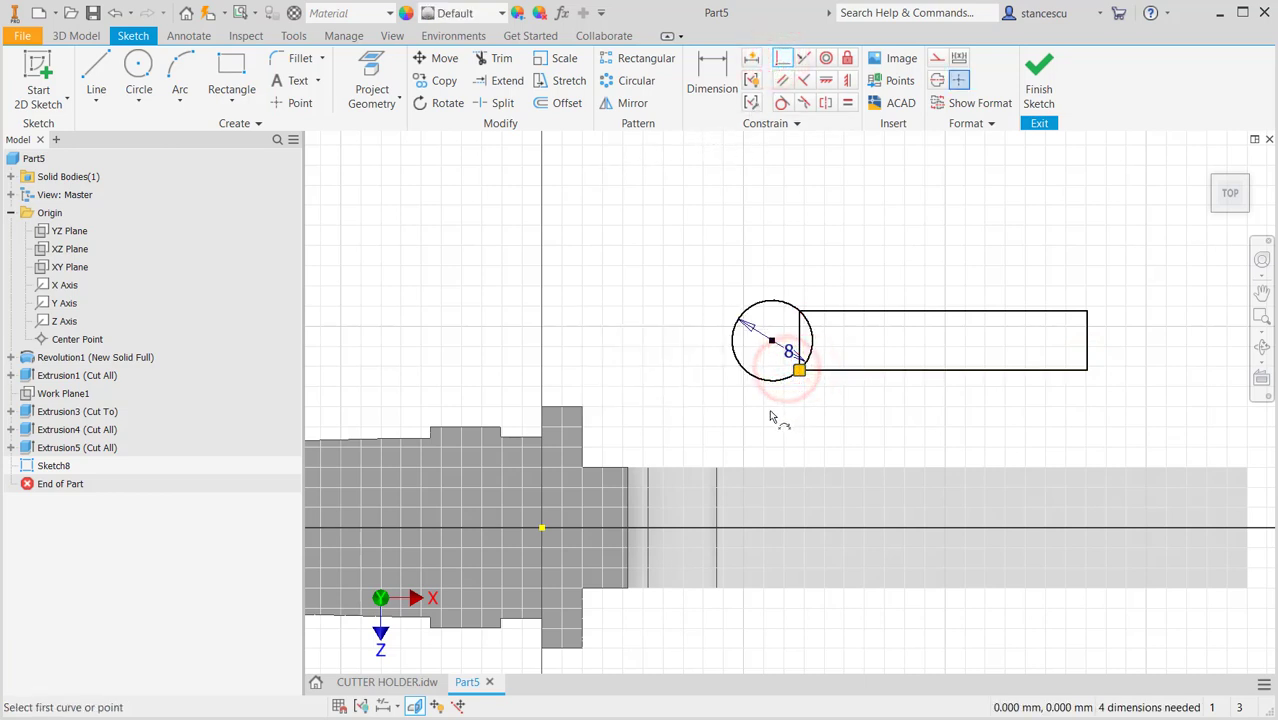
Dimension the slit rectangle's width between its two long edges as 2 mm.
left_click(712, 75)
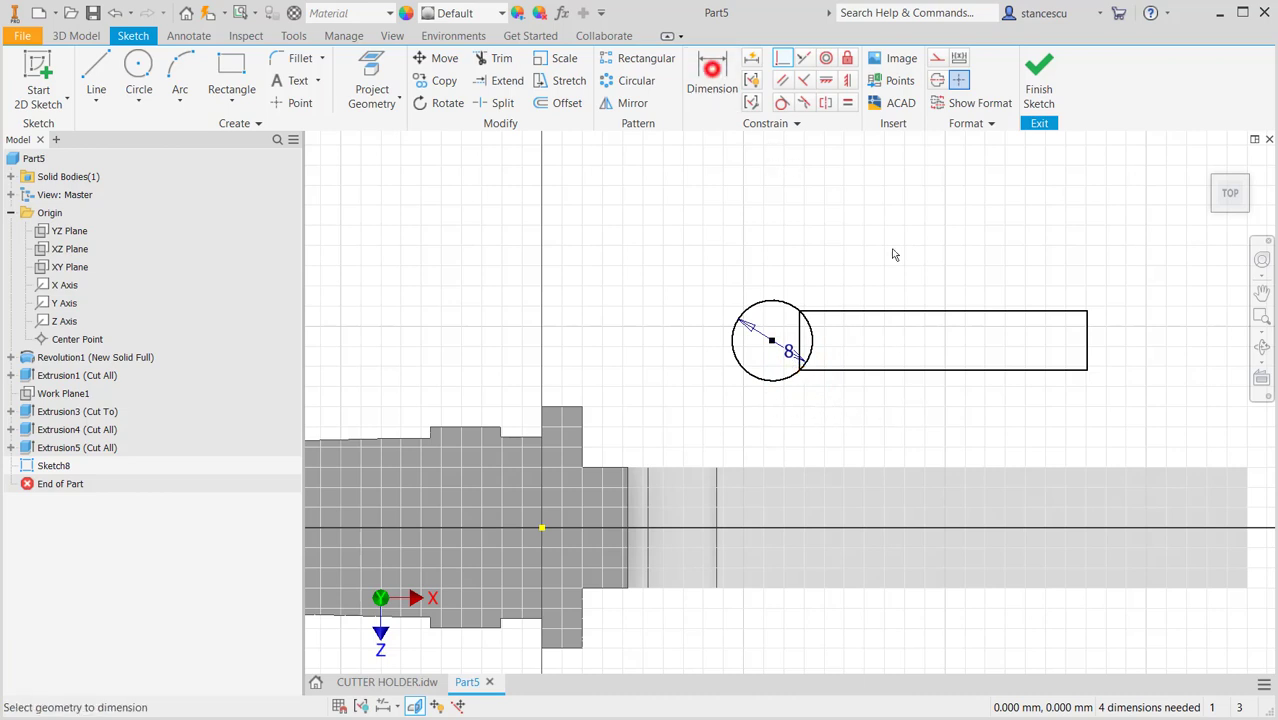
left_click(923, 311)
left_click(922, 370)
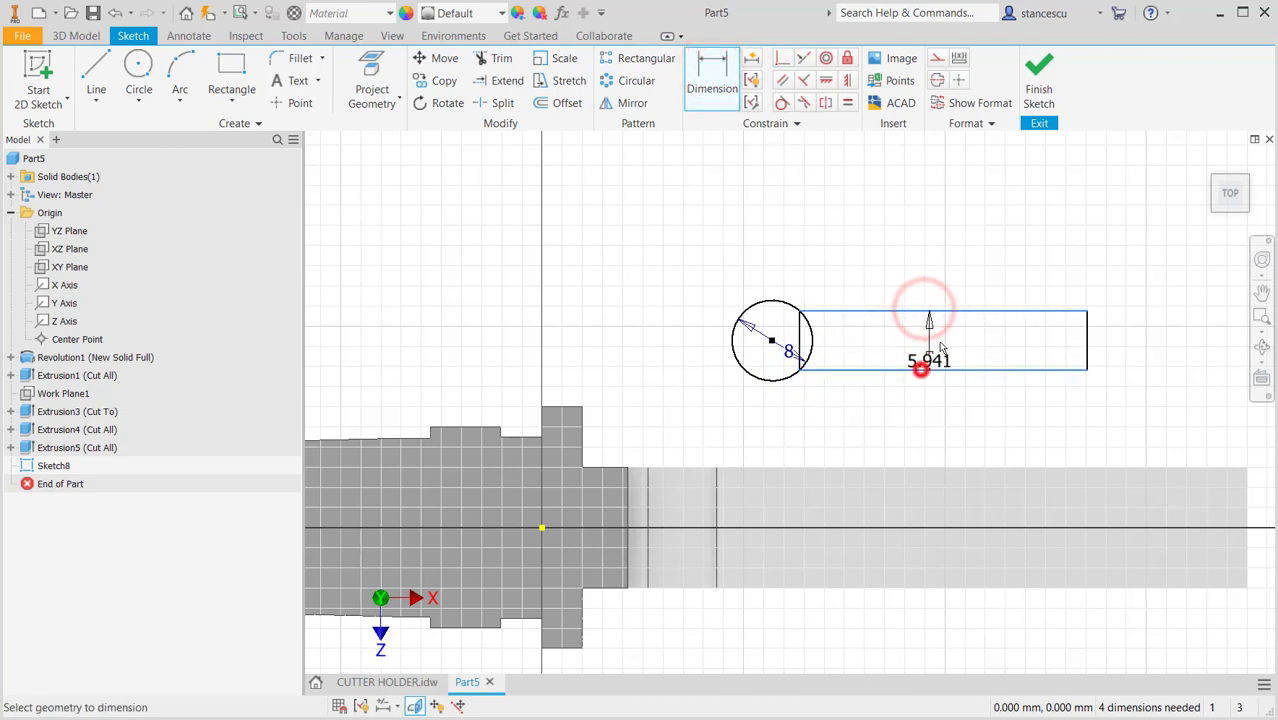
left_click(940, 342)
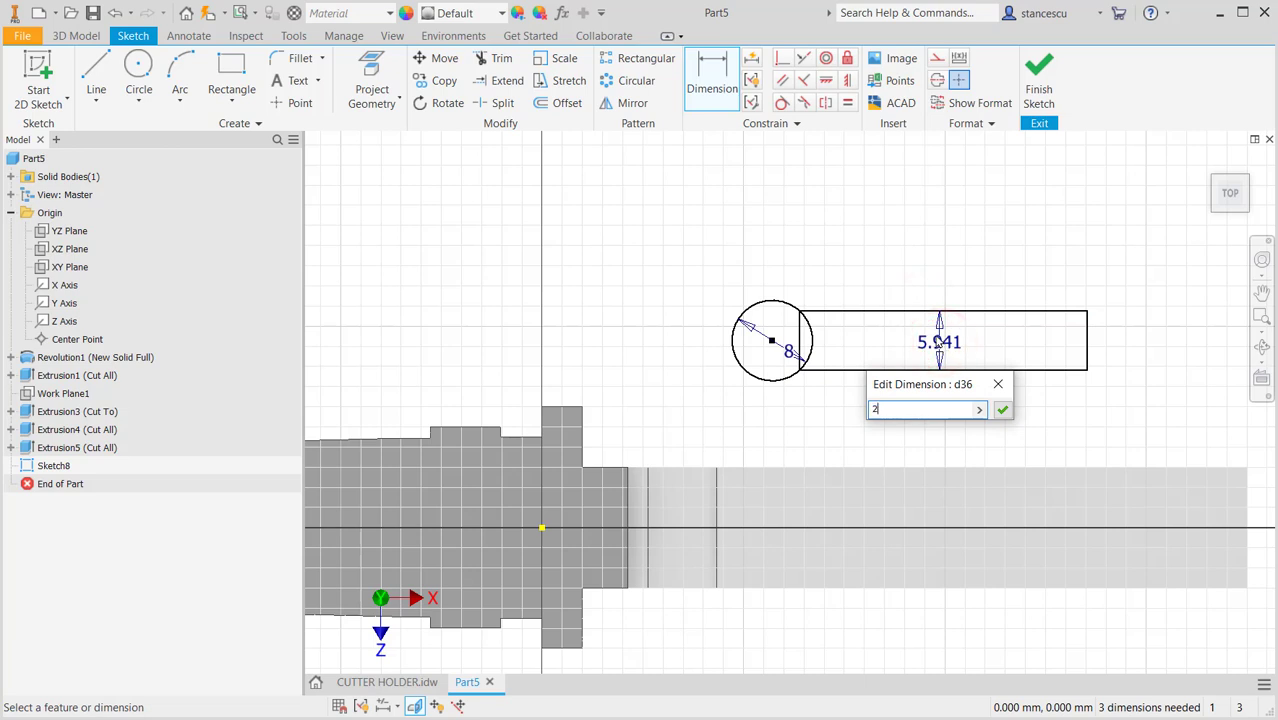
key("Return")
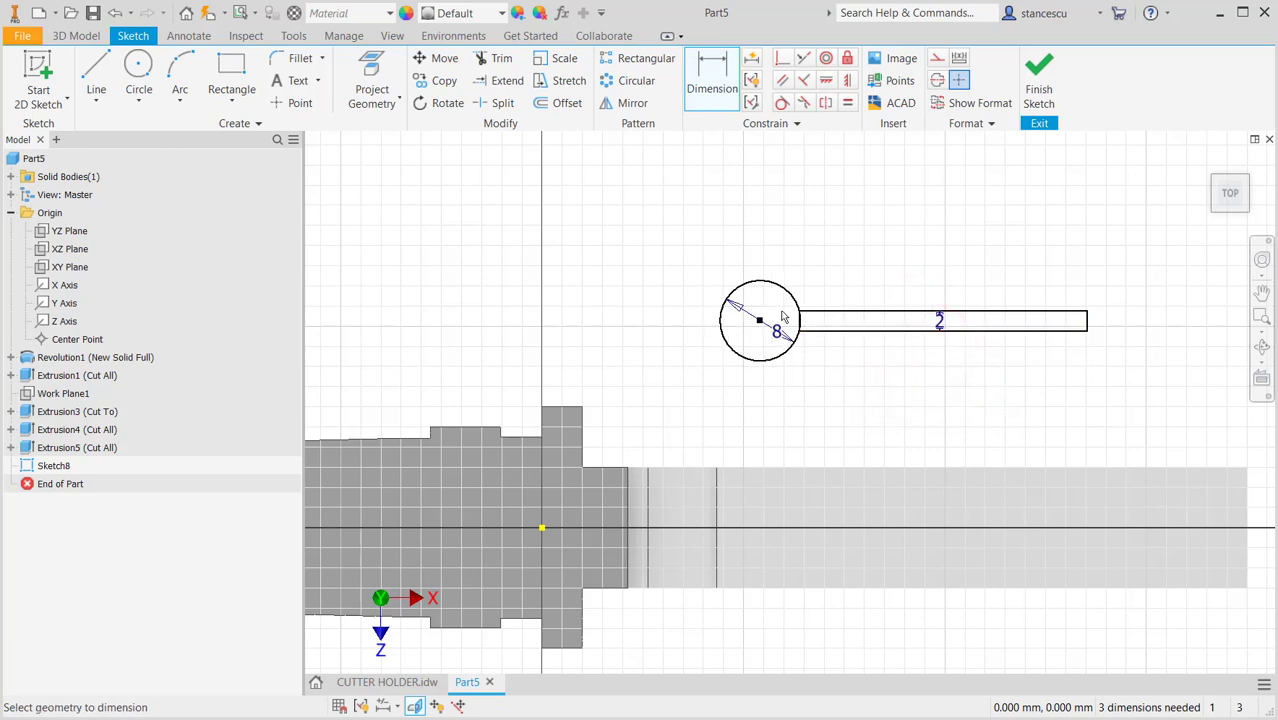
Split the circle where it meets the slit rectangle, and convert the short arc and rectangle edge between them to construction geometry.
scroll(784, 318, "up", 2)
middle_click_drag(843, 355, 817, 366)
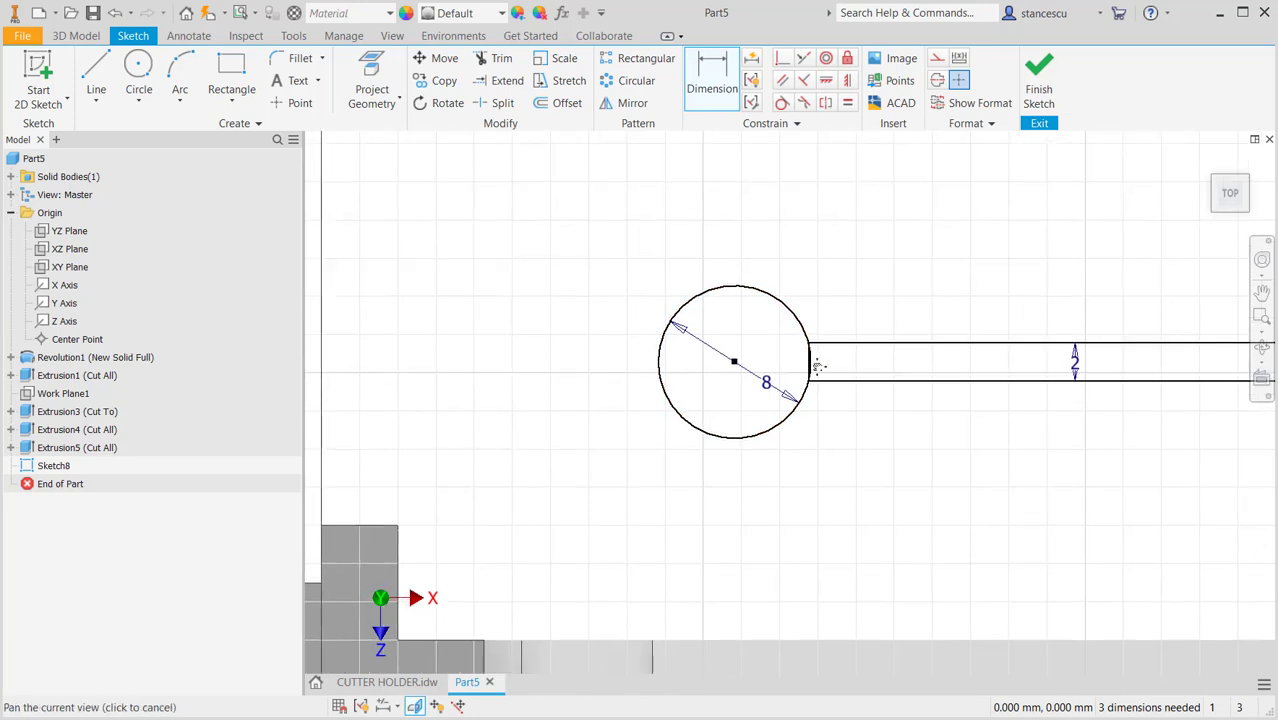
scroll(835, 363, "up", 2)
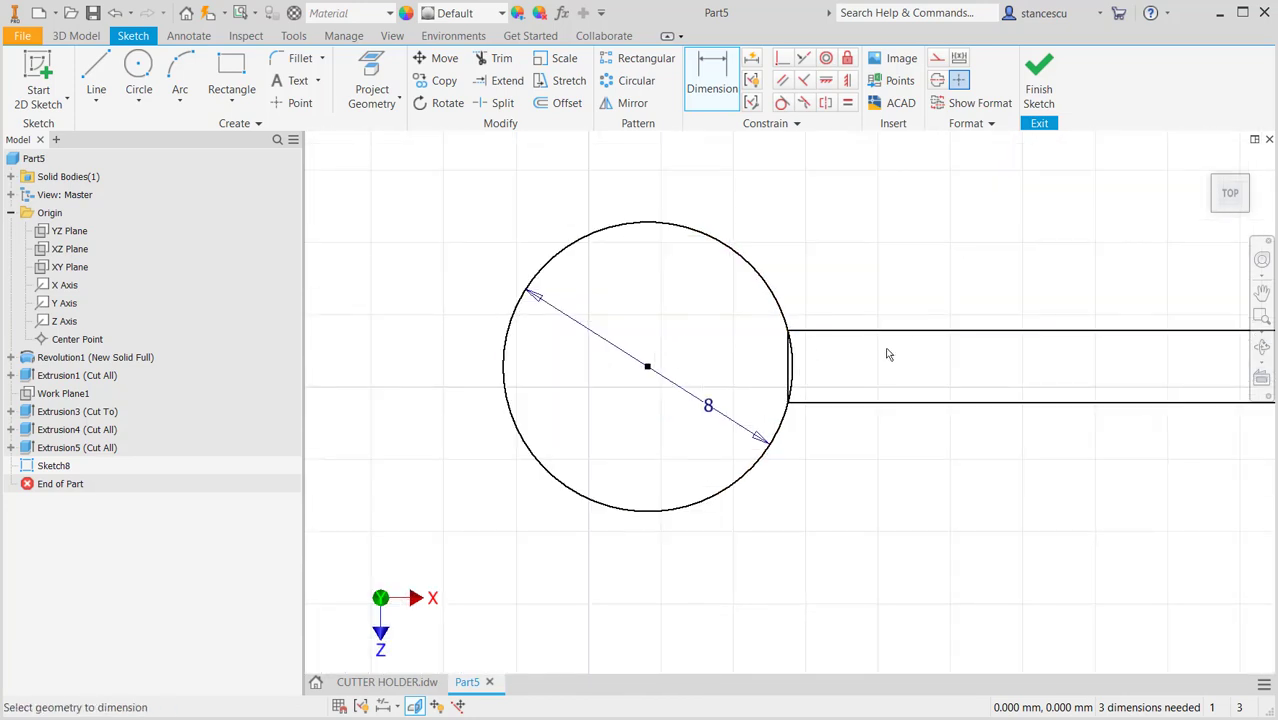
scroll(851, 457, "down", 2)
mouse_move(876, 462)
middle_mouse_down()
mouse_move(847, 485)
mouse_move(762, 445)
middle_mouse_up()
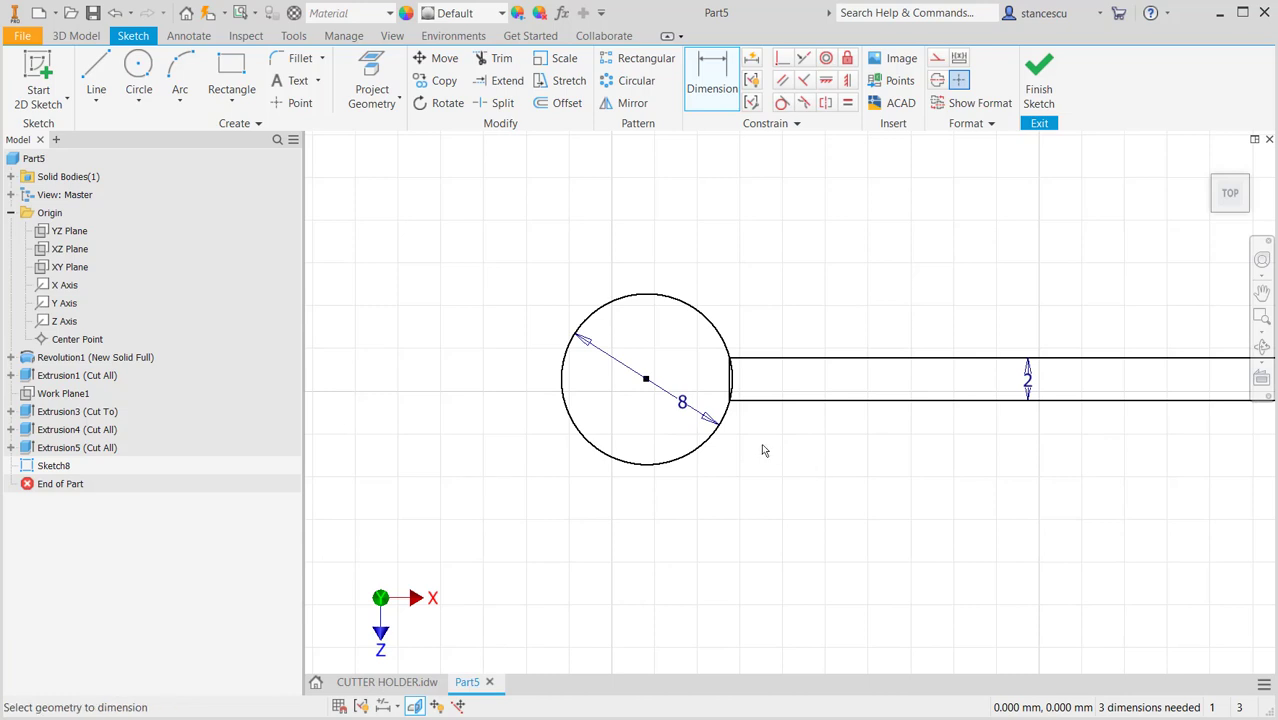
left_click(505, 103)
scroll(758, 385, "up", 2)
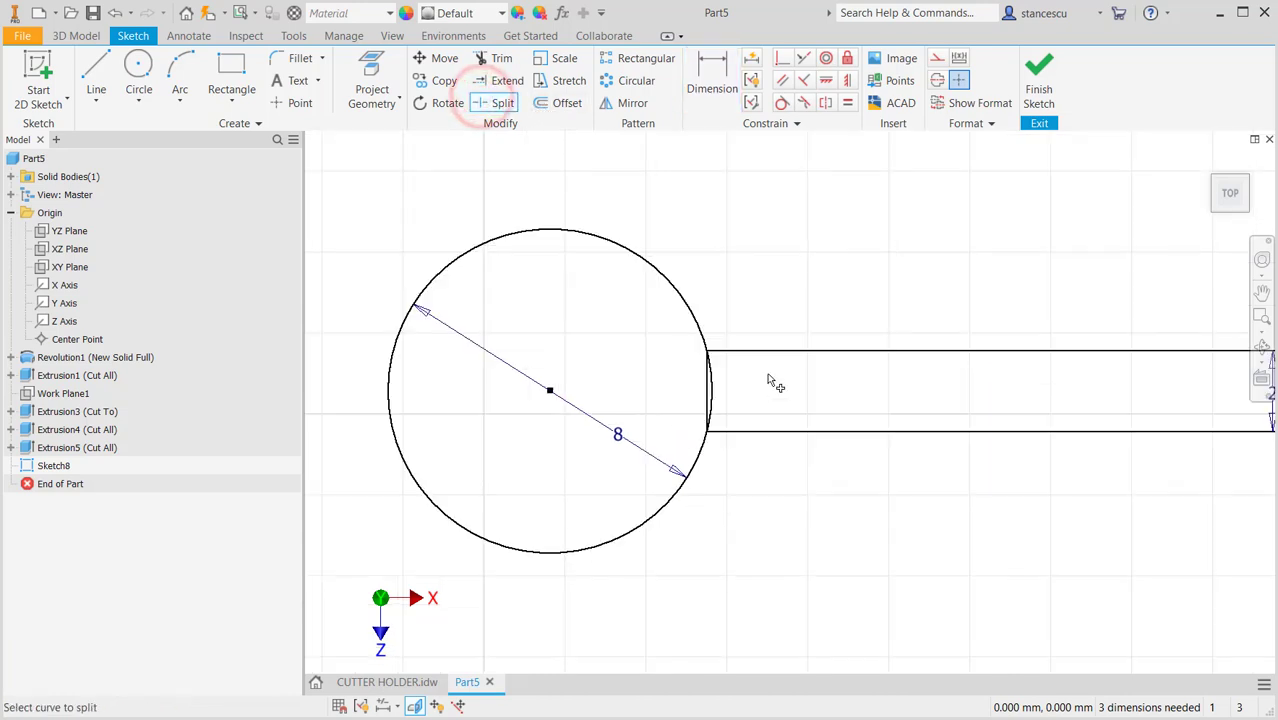
left_click(711, 390)
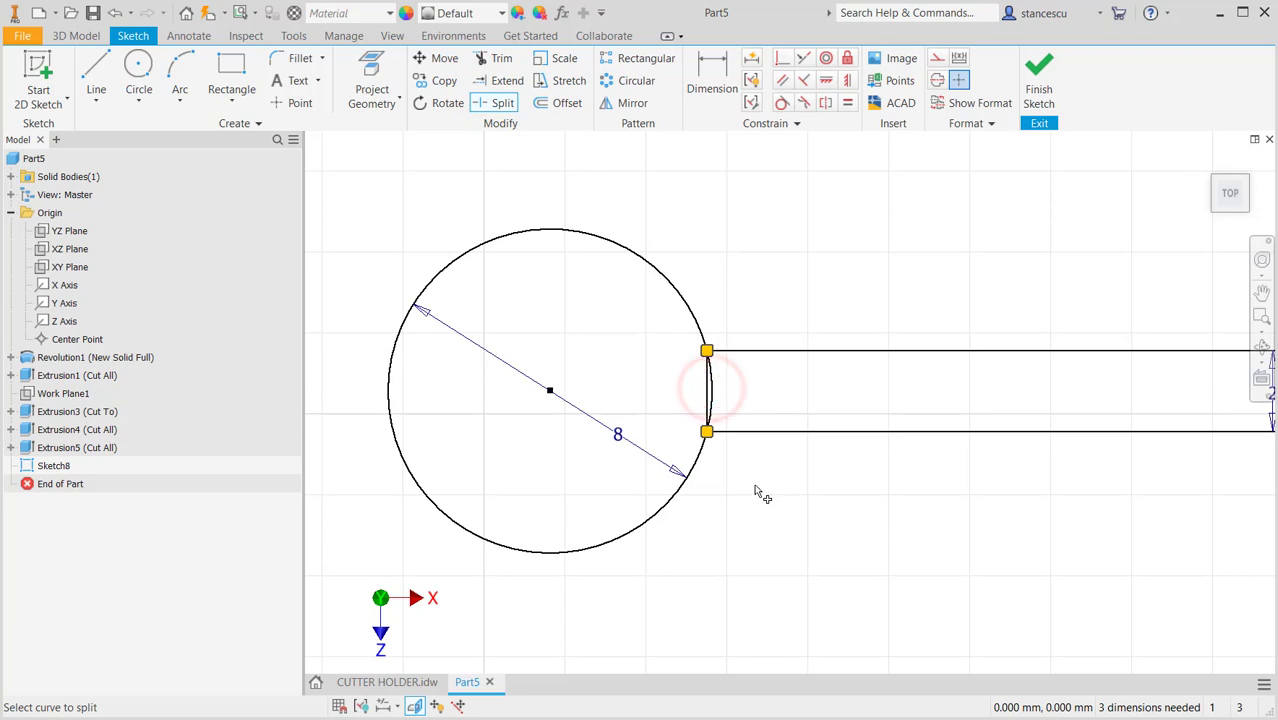
key("Escape")
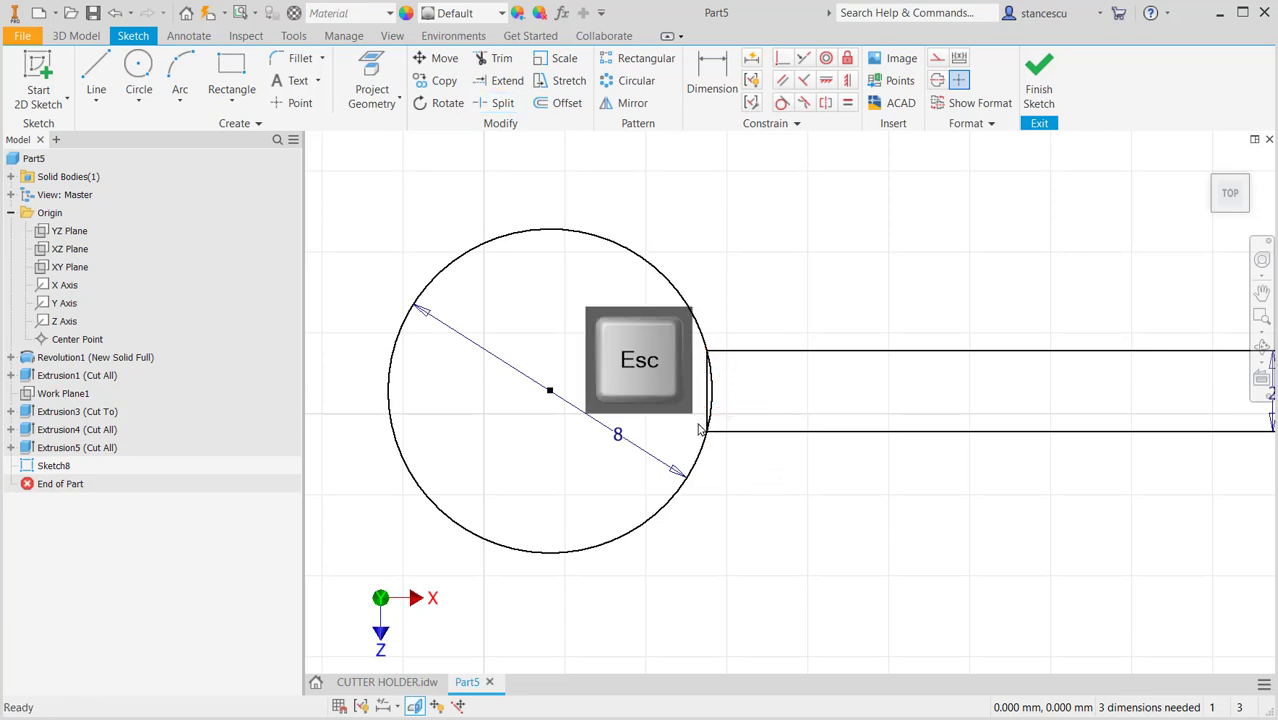
left_click(748, 384)
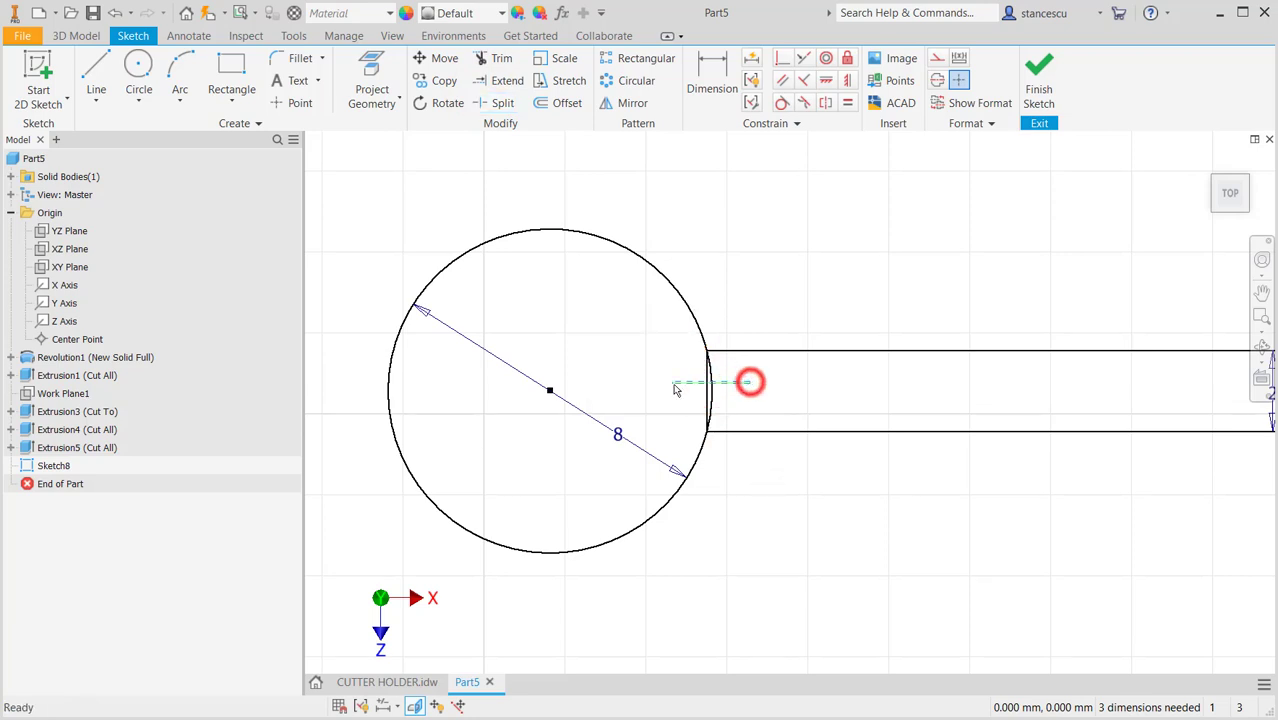
left_click(935, 60)
Project the upper jaw's end edge into the sketch, switching the sliced view off for the selection and back on.
scroll(860, 420, "down", 5)
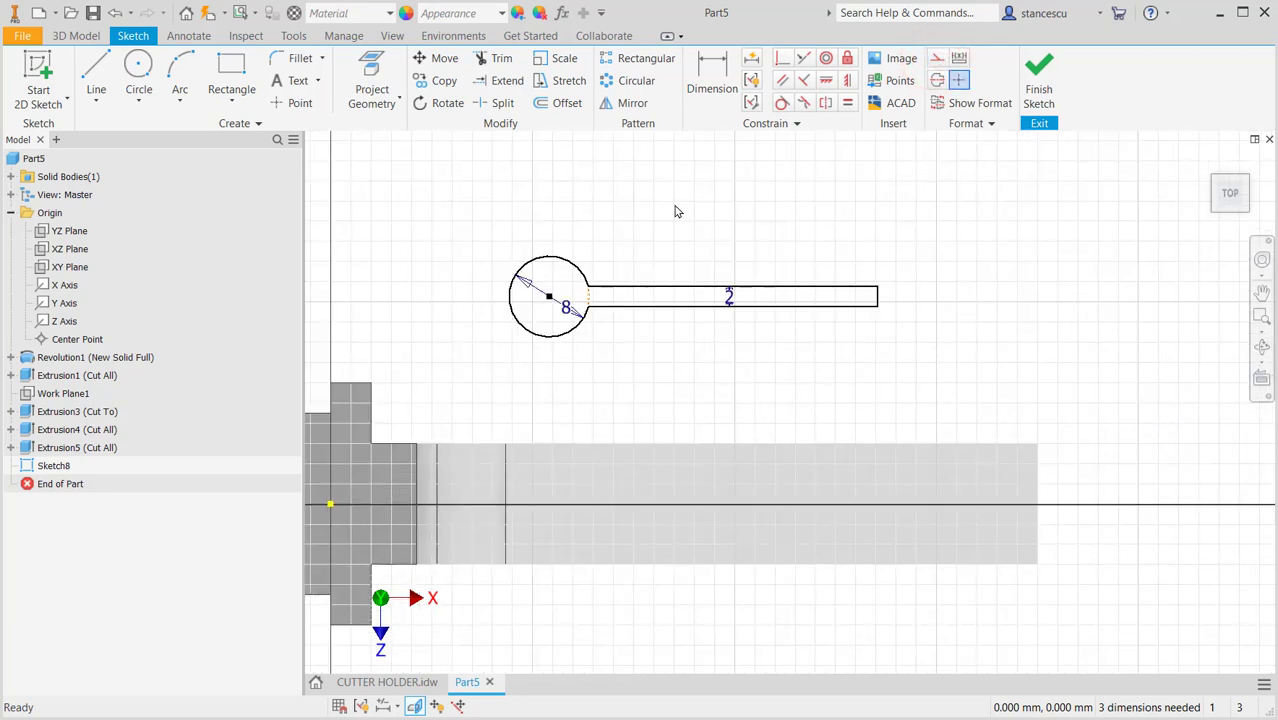
key("F7")
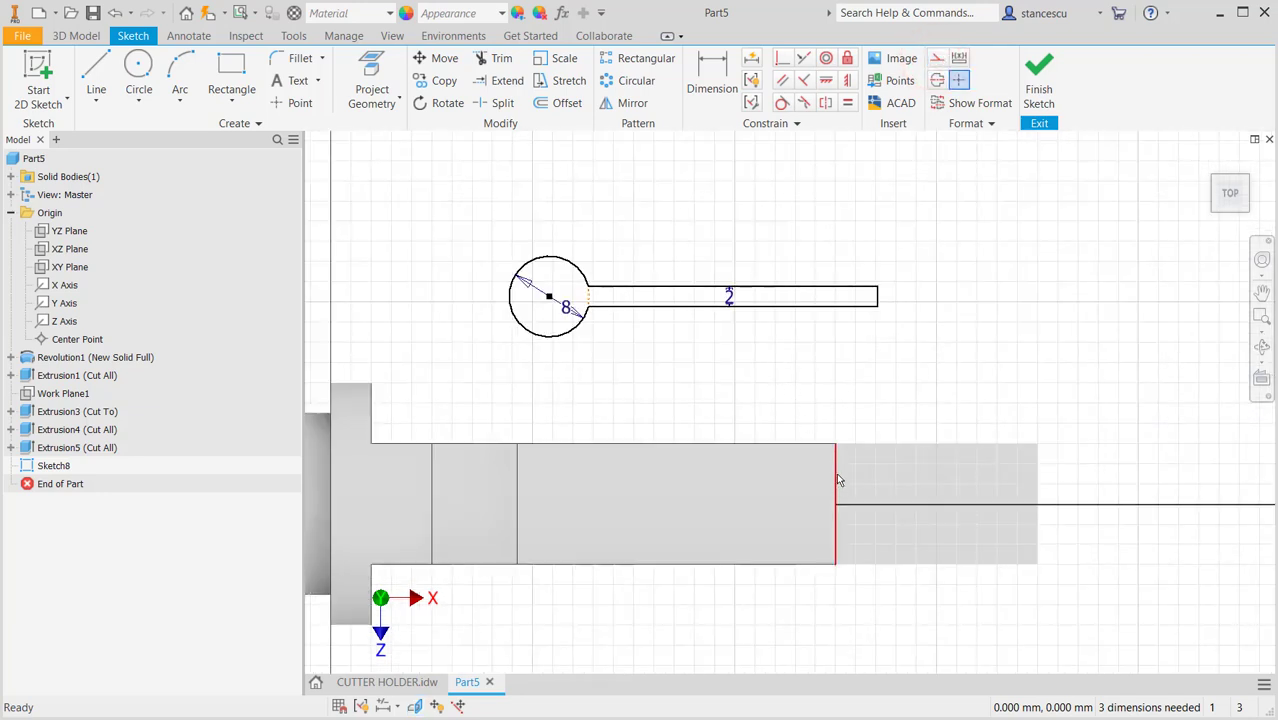
left_click(371, 78)
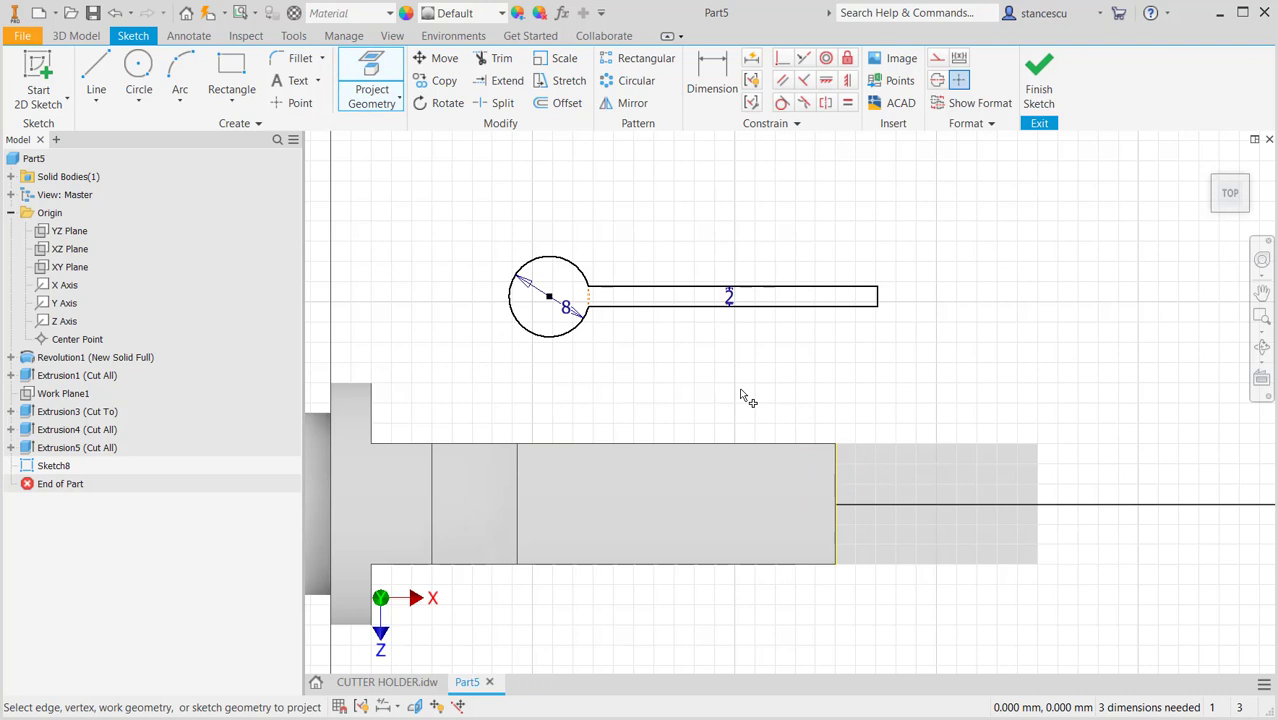
key("F7")
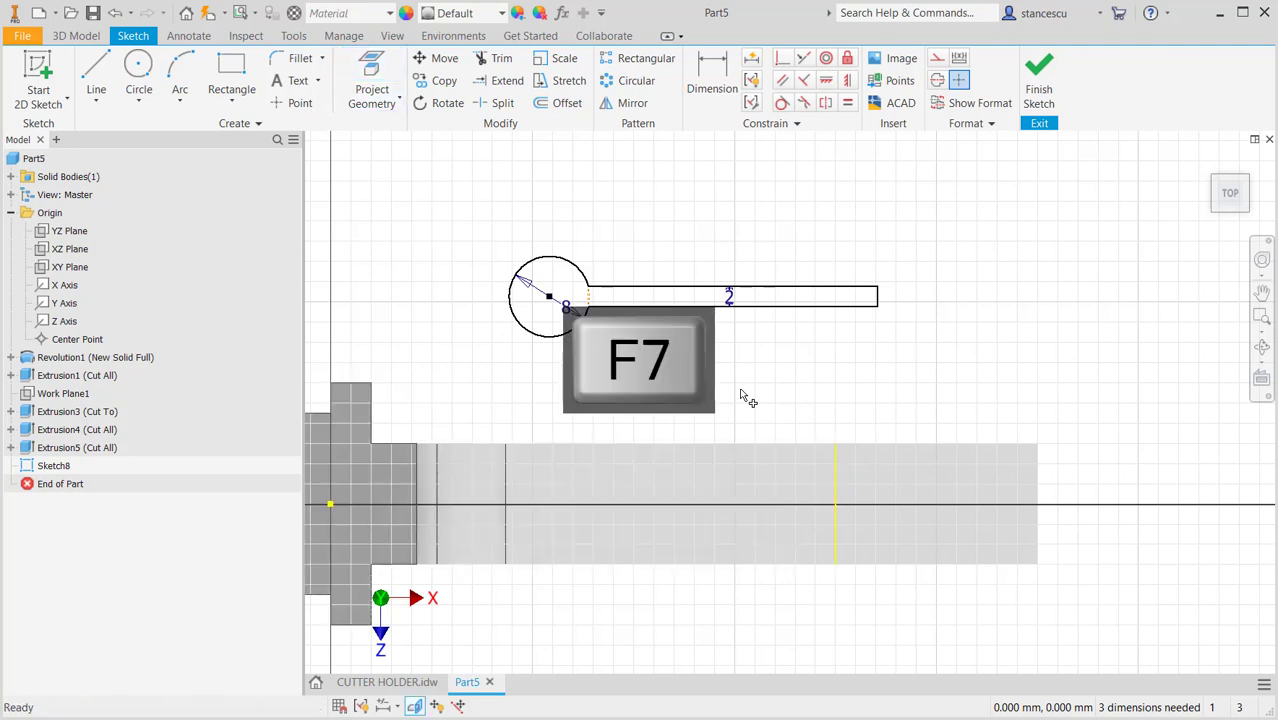
left_click(836, 487)
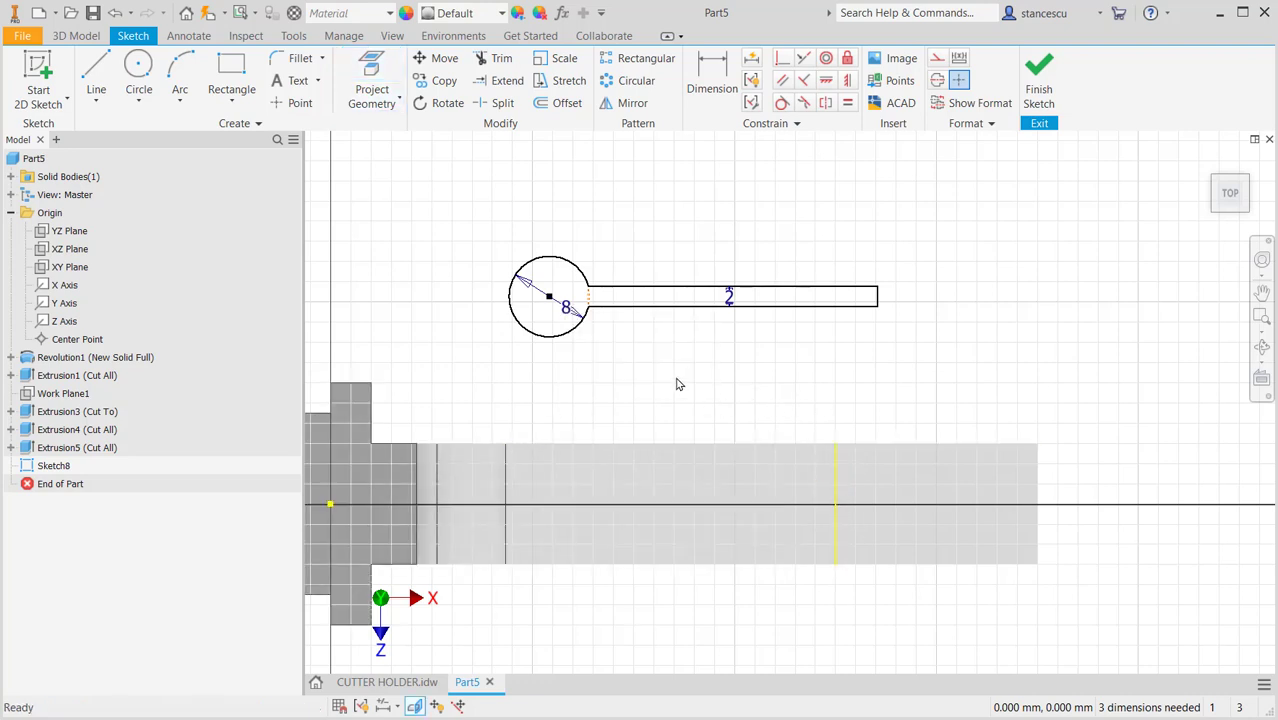
Make the slit rectangle's free end edge collinear with the projected end edge of the upper jaw.
left_click(803, 58)
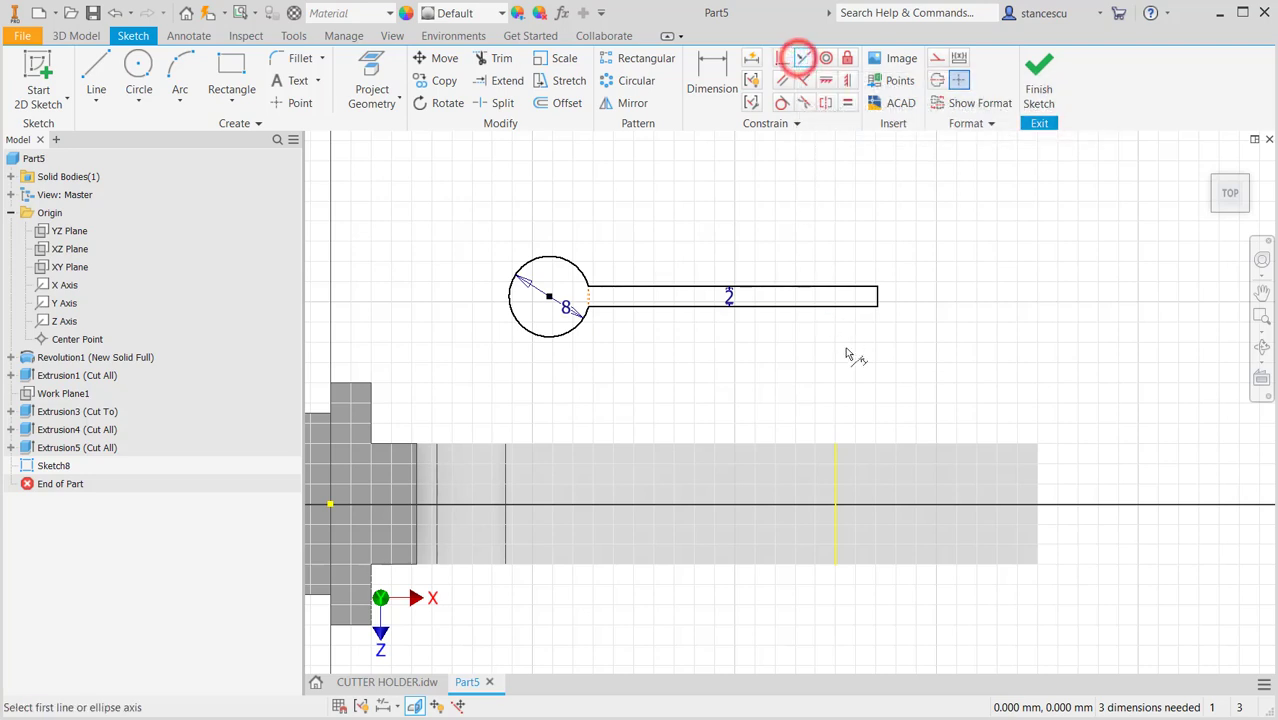
left_click(834, 465)
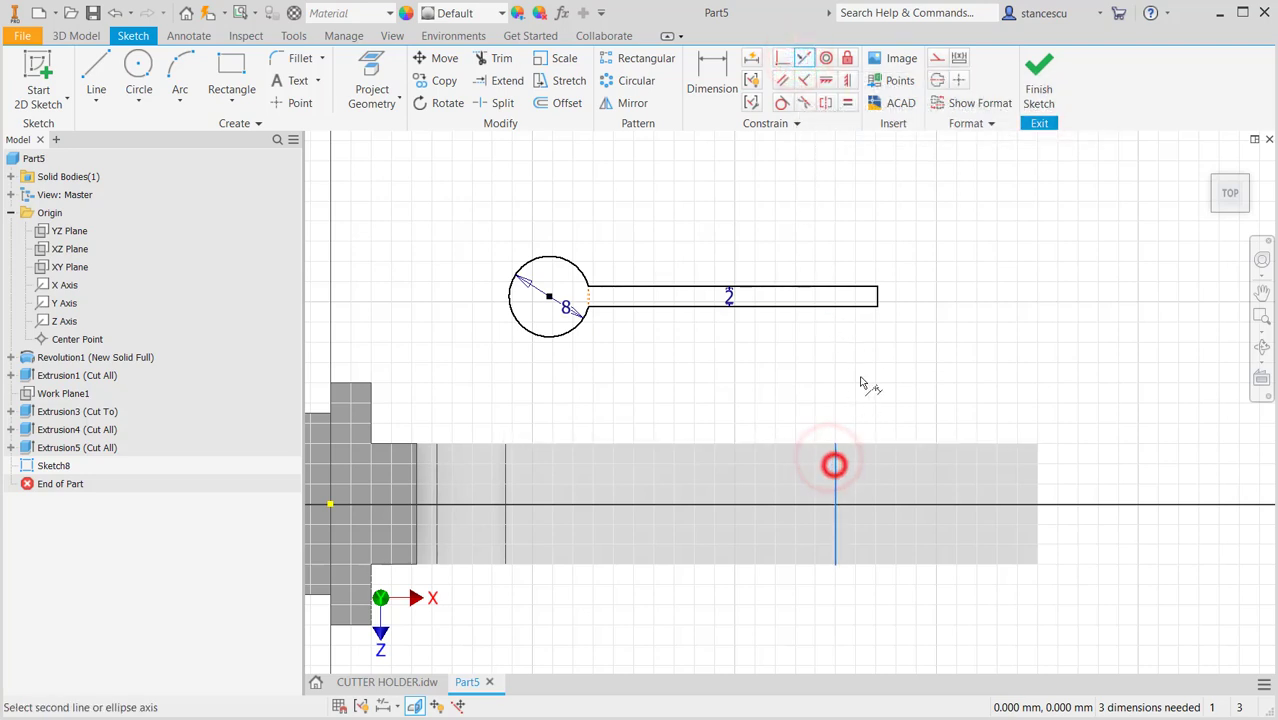
left_click(878, 300)
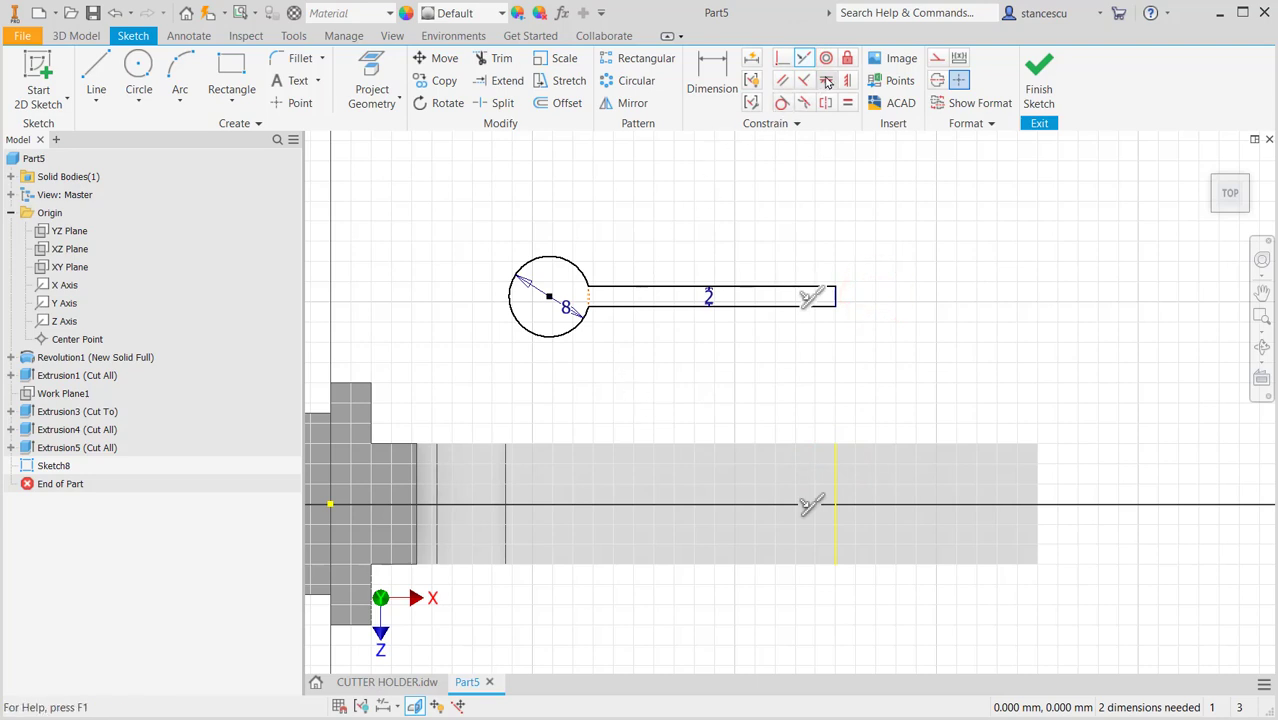
Constrain the 8 mm circle's centre to lie horizontally in line with the projected origin point.
left_click(826, 82)
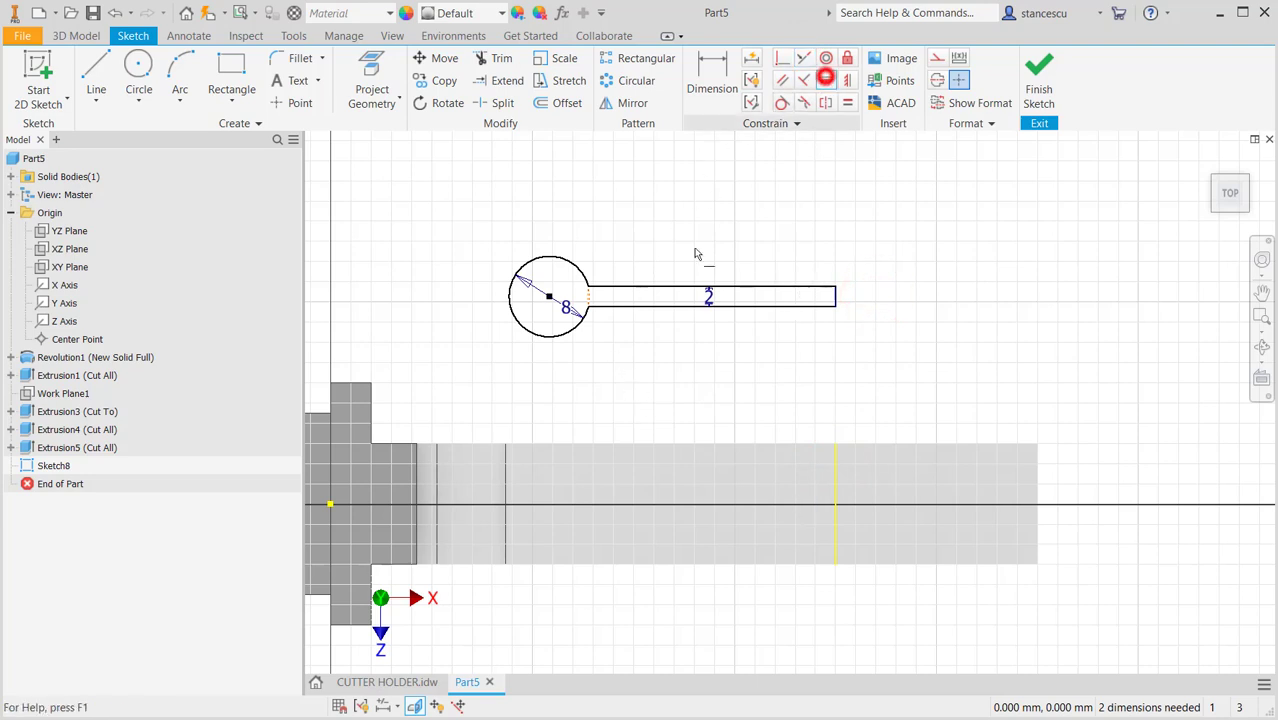
left_click(333, 504)
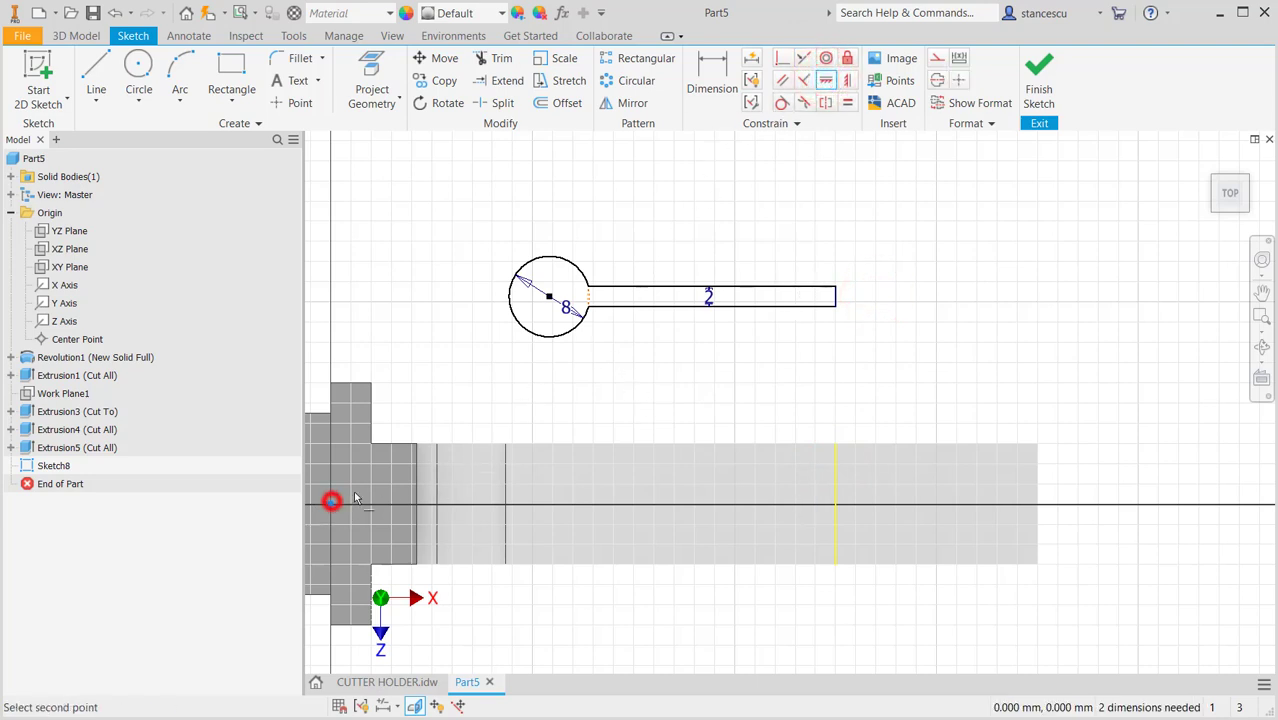
left_click(548, 297)
mouse_move(628, 361)
middle_mouse_down()
mouse_move(713, 354)
mouse_move(798, 324)
middle_mouse_up()
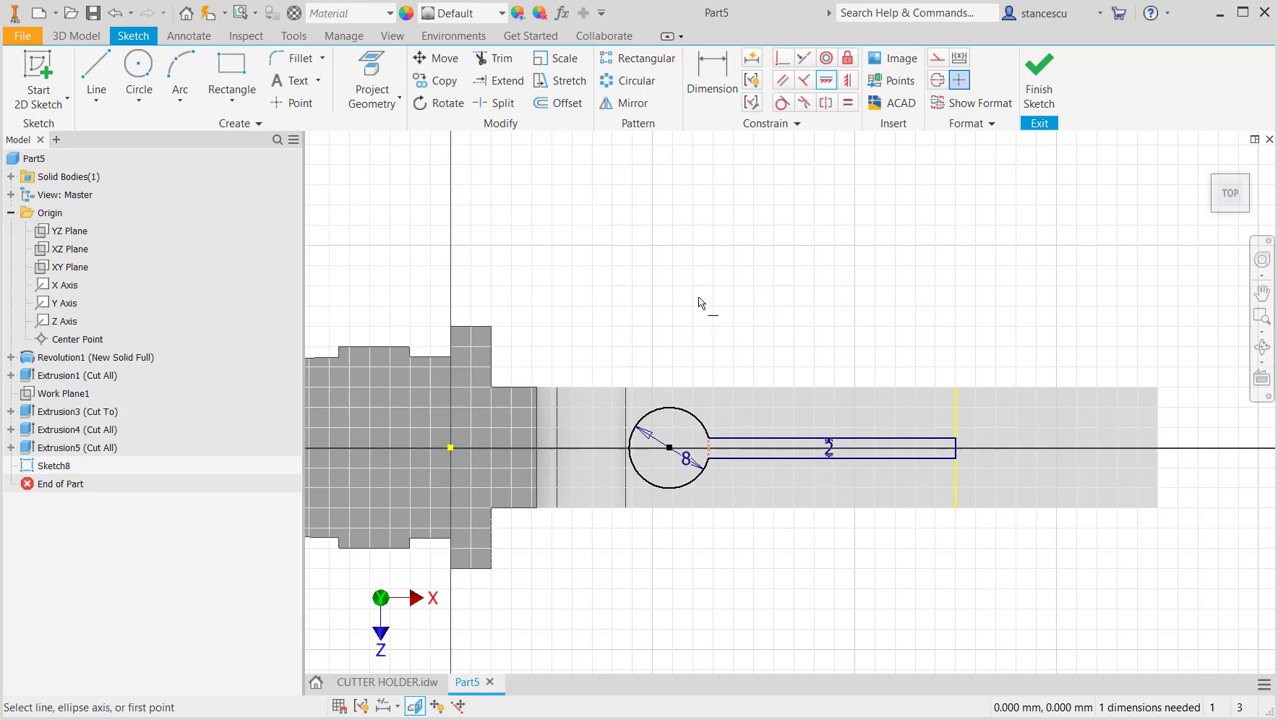
Dimension the circle's centre 43.5 mm from the lower jaw's free end edge and finish the sketch.
left_click(712, 80)
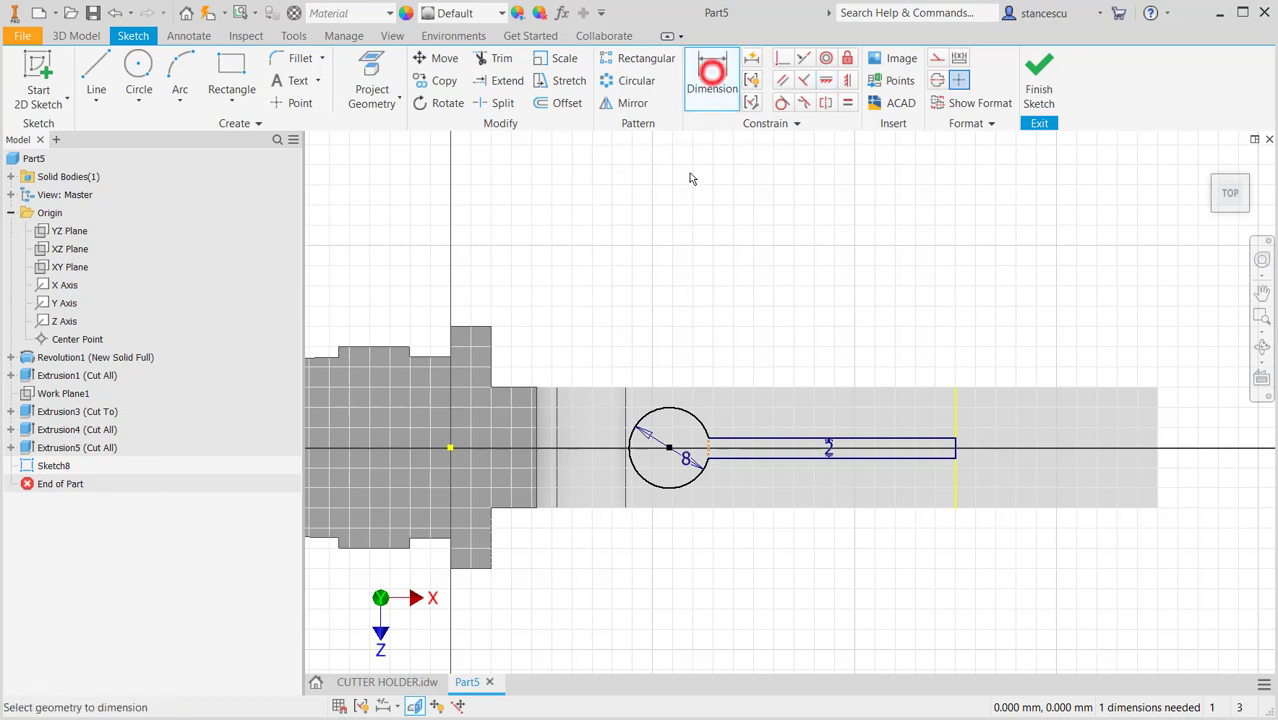
left_click(1157, 430)
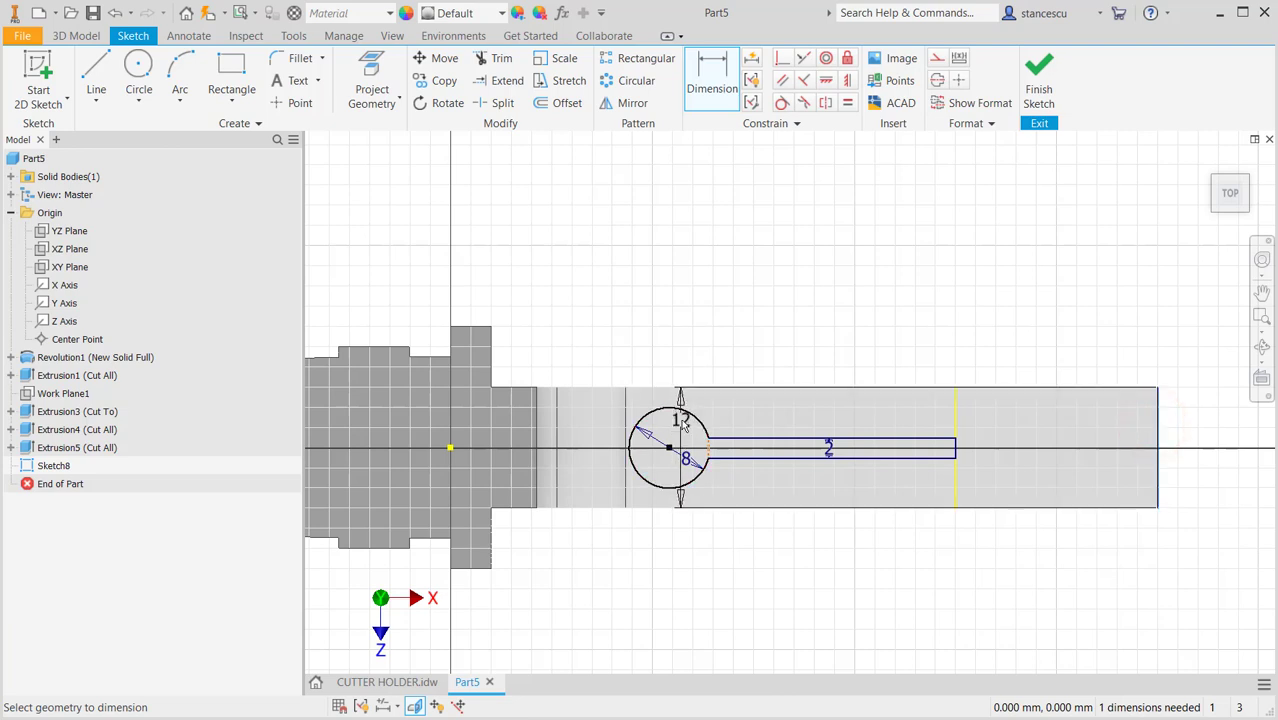
left_click(683, 409)
left_click(927, 283)
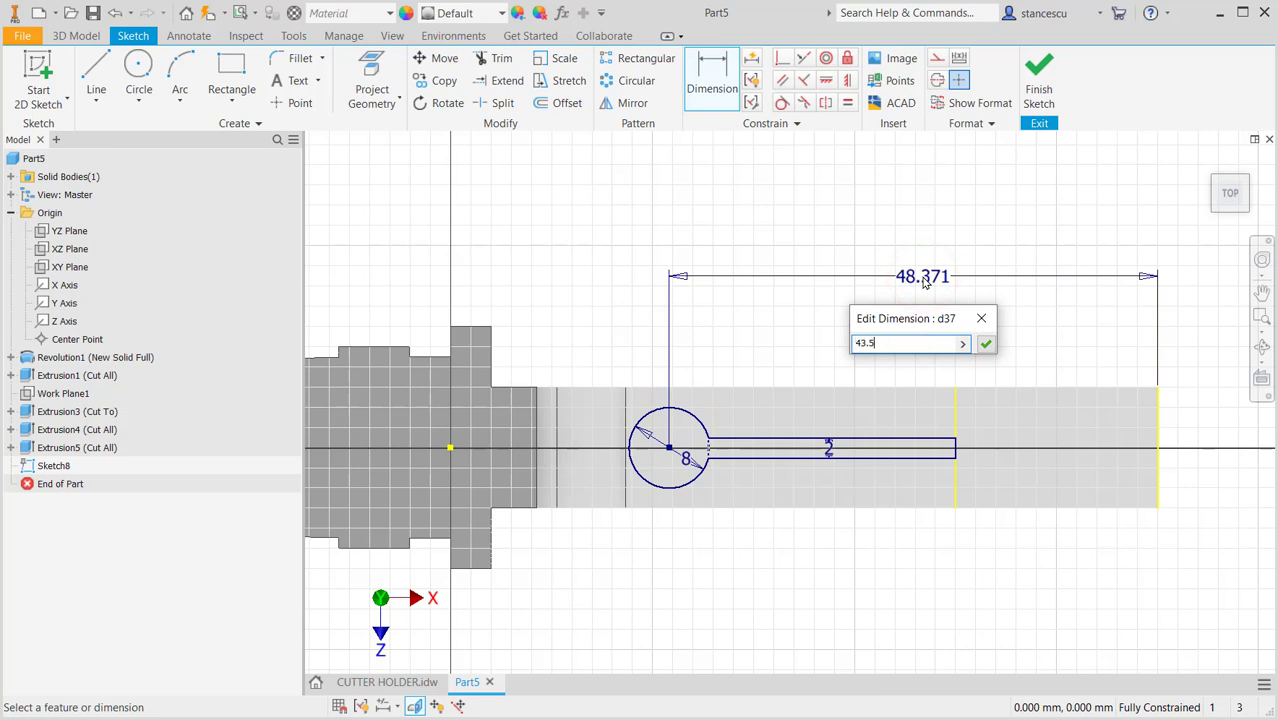
key("Return")
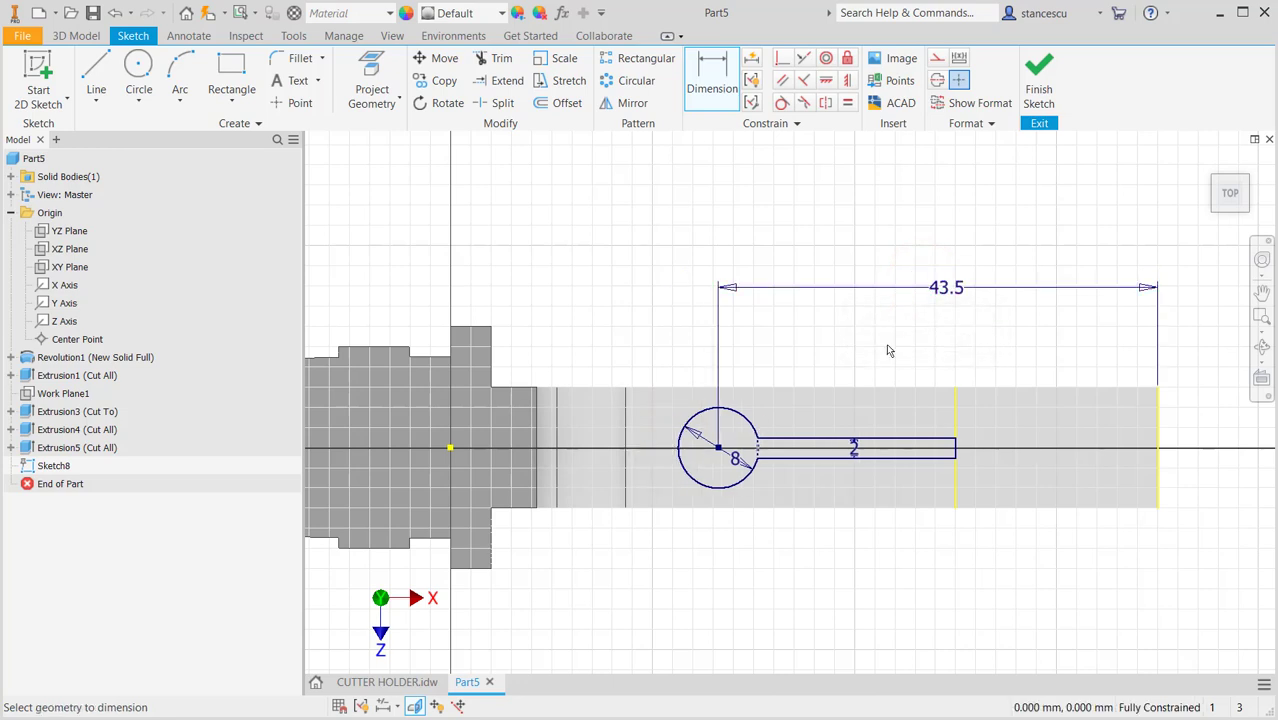
scroll(1001, 445, "down", 1)
middle_click_drag(1001, 445, 814, 438)
left_click(1039, 75)
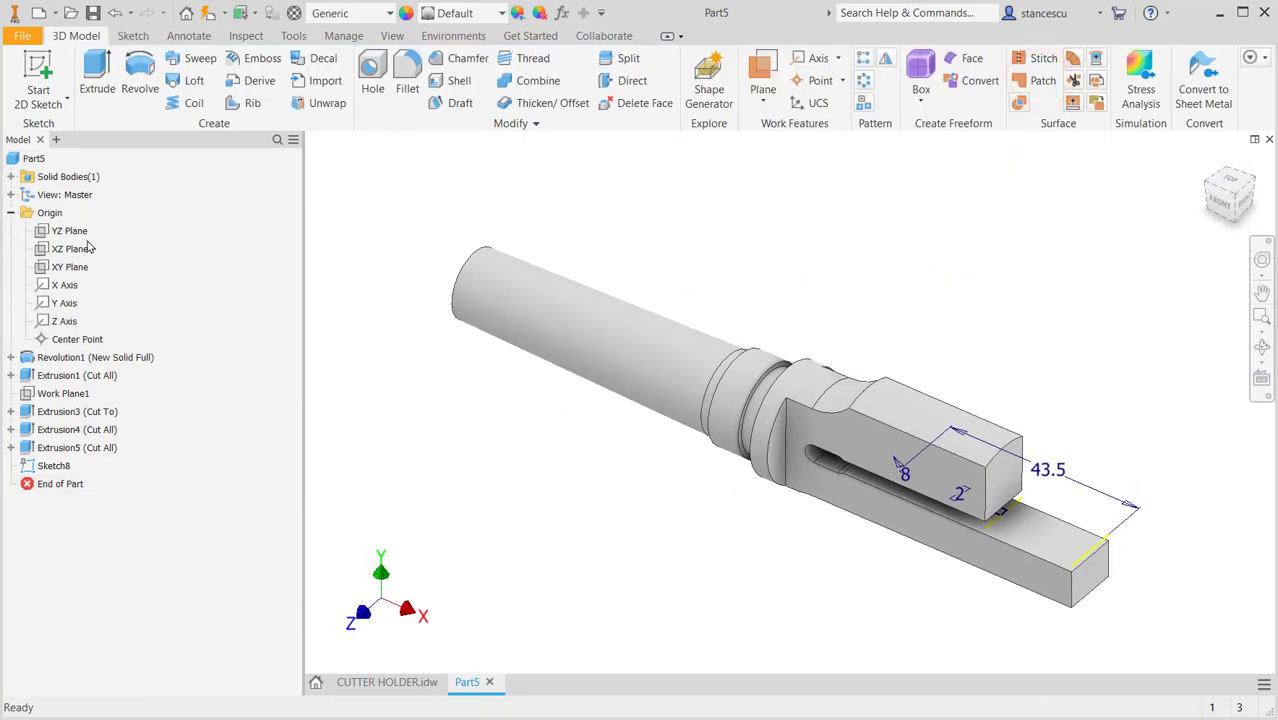
Extrude the hole-and-slit profile as a cut through all, directed upward through the upper jaw.
left_click(92, 78)
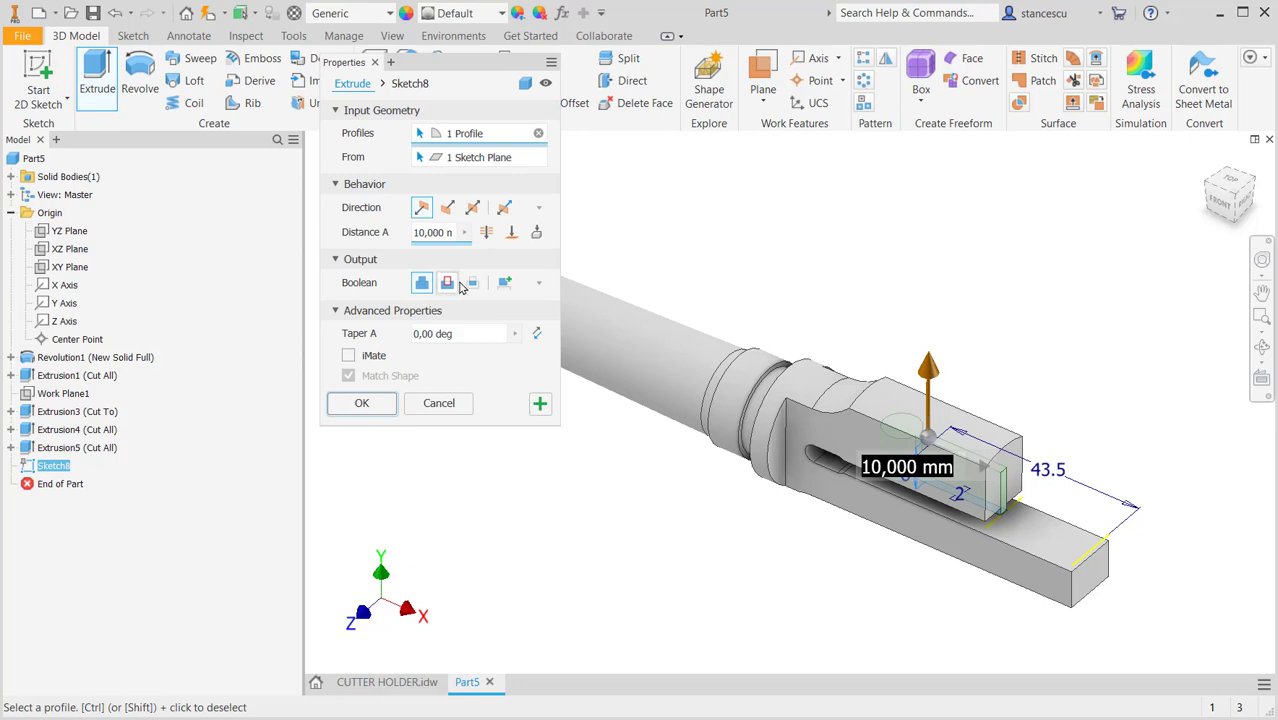
left_click(447, 283)
left_click(421, 207)
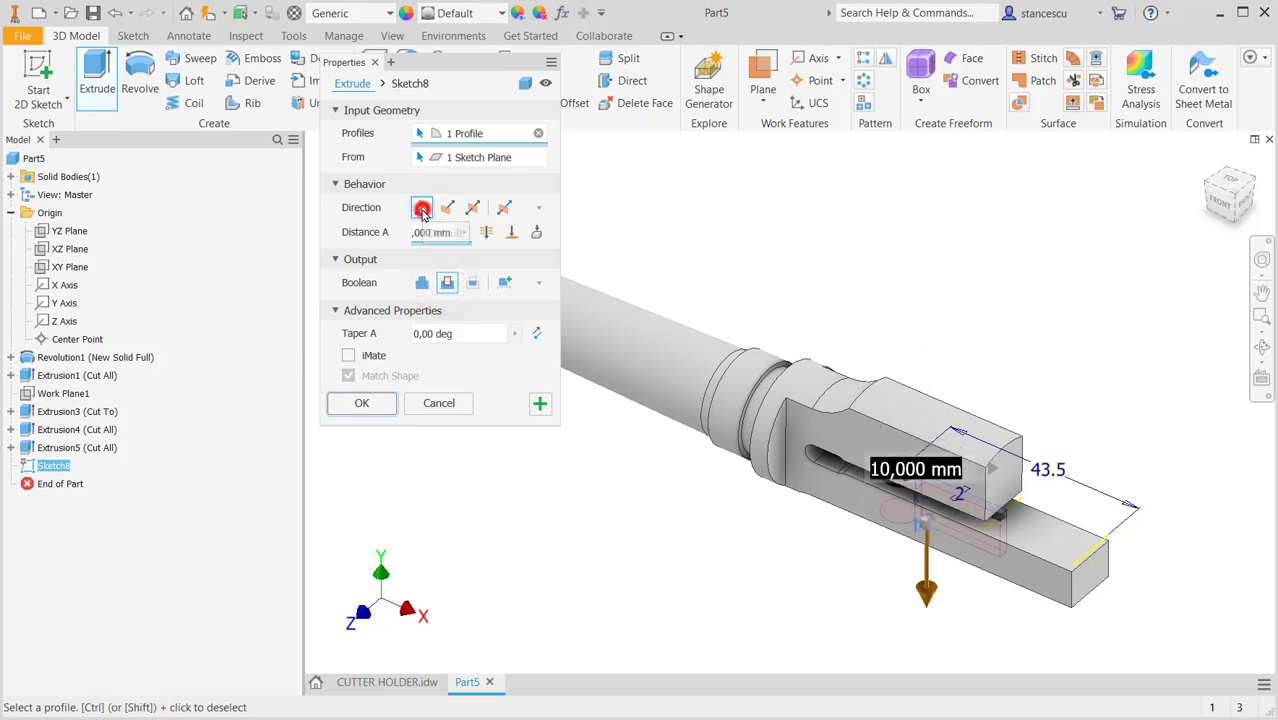
left_click(486, 232)
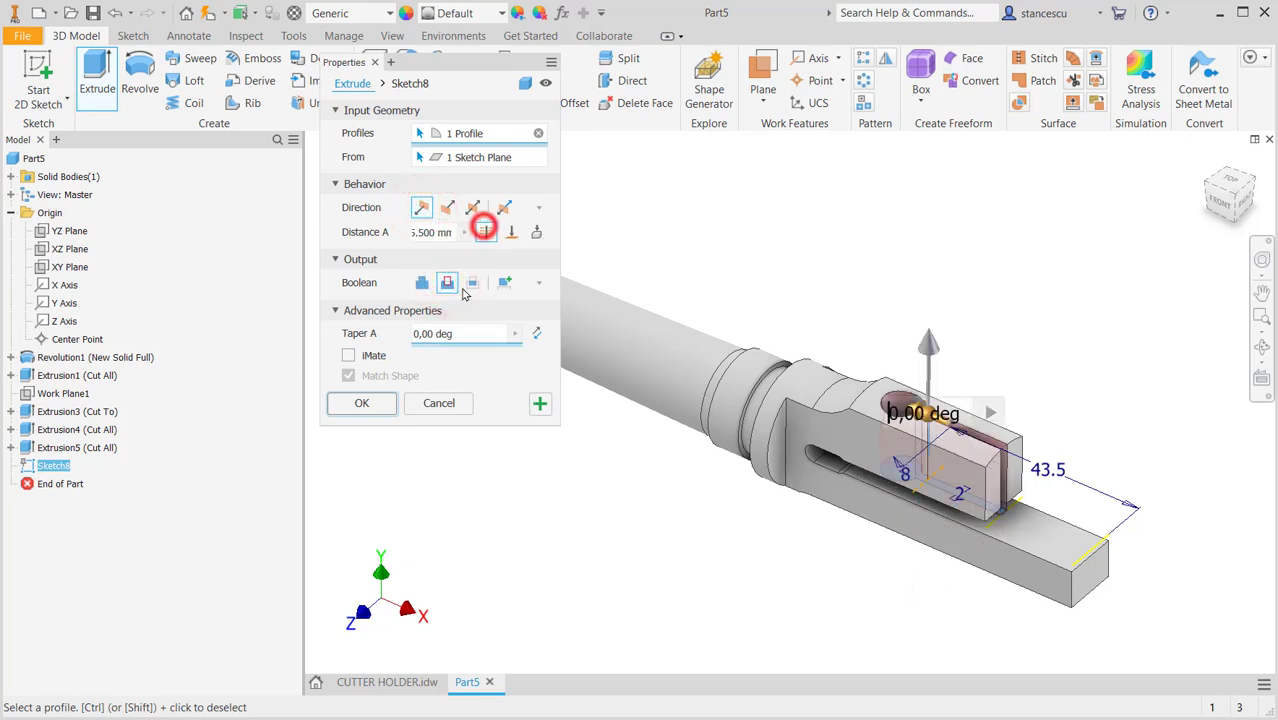
left_click(359, 402)
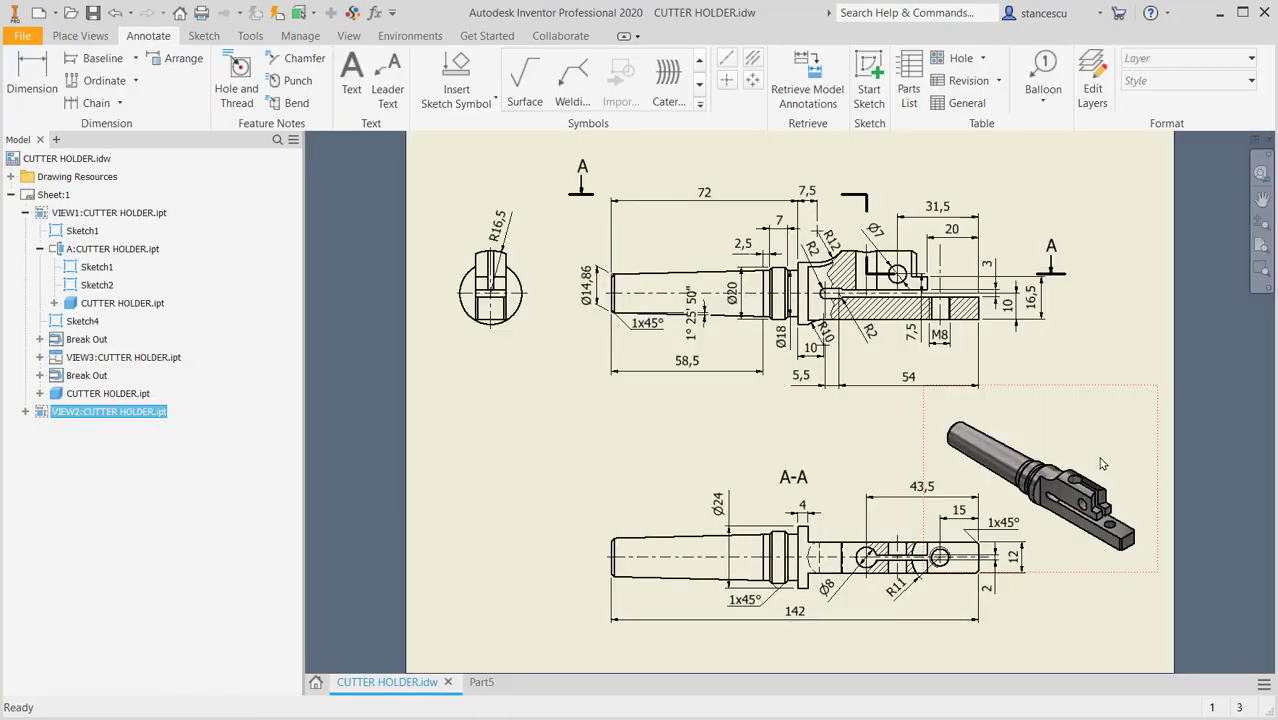
Examine the CUTTER HOLDER drawing for the upper jaw's front step: its R11 arc, centre distance and height above the bottom face.
scroll(1101, 485, "down", 5)
middle_click_drag(1105, 492, 997, 310)
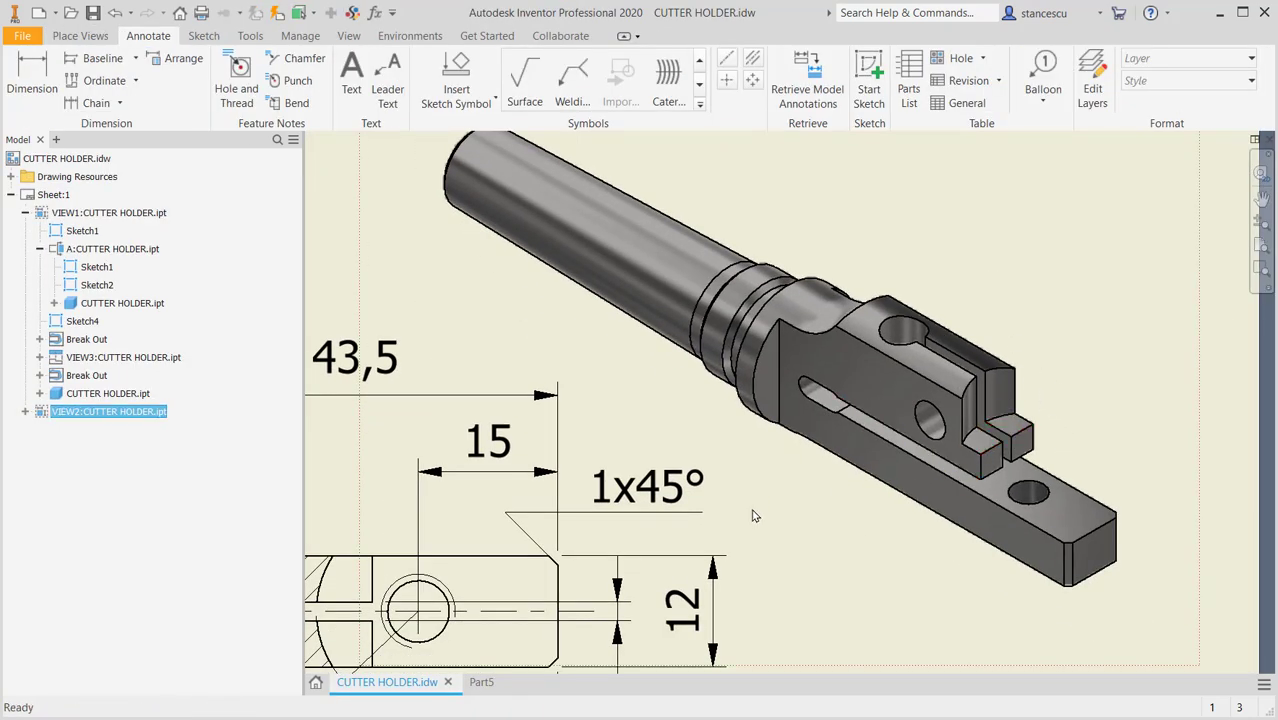
mouse_move(753, 514)
middle_mouse_down()
mouse_move(961, 414)
mouse_move(1004, 408)
middle_mouse_up()
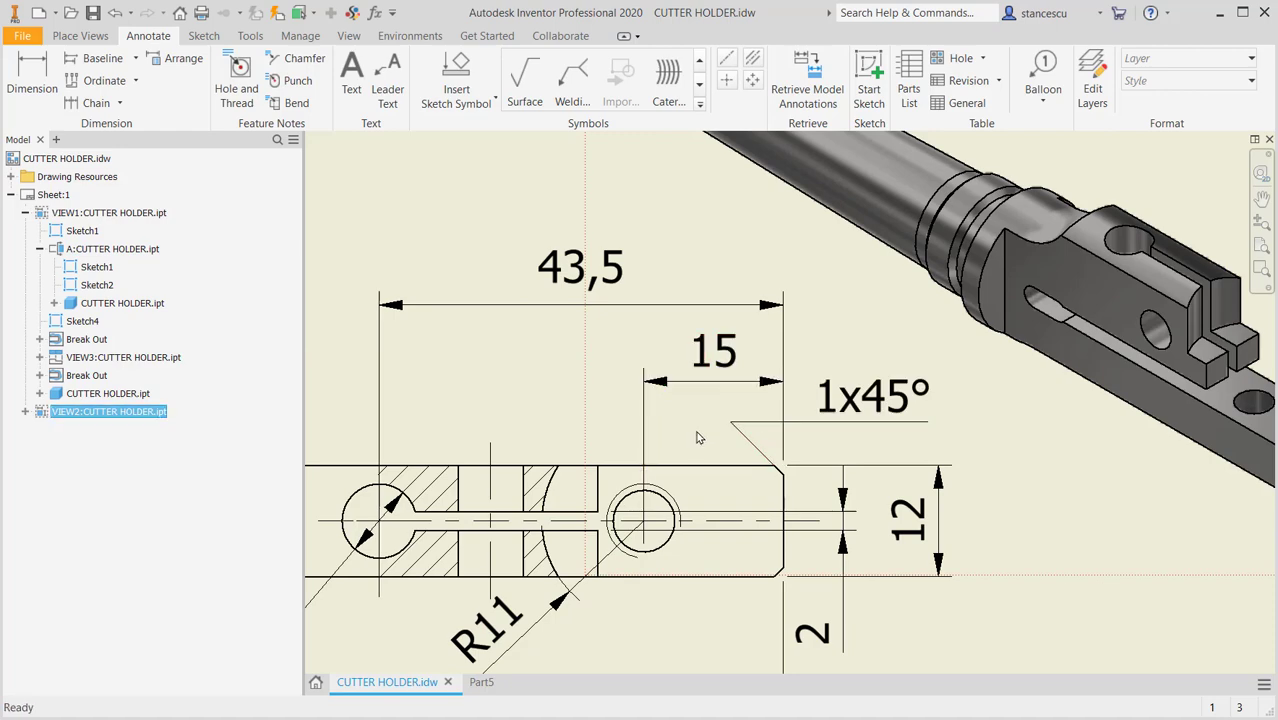
left_click(706, 367)
middle_click_drag(704, 364, 734, 588)
middle_click_drag(817, 343, 815, 715)
middle_click_drag(876, 420, 895, 567)
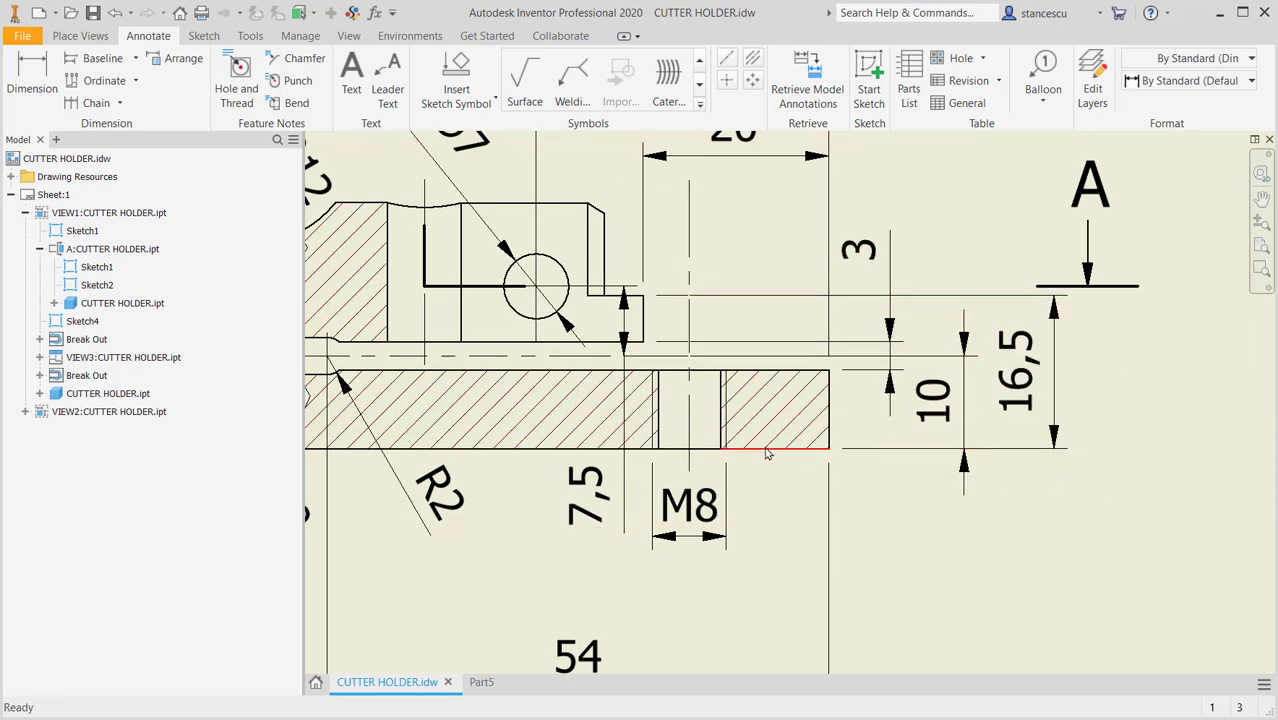
In Part5, create a work plane offset -16.5 mm from the bottom face of the lower jaw.
left_click(482, 682)
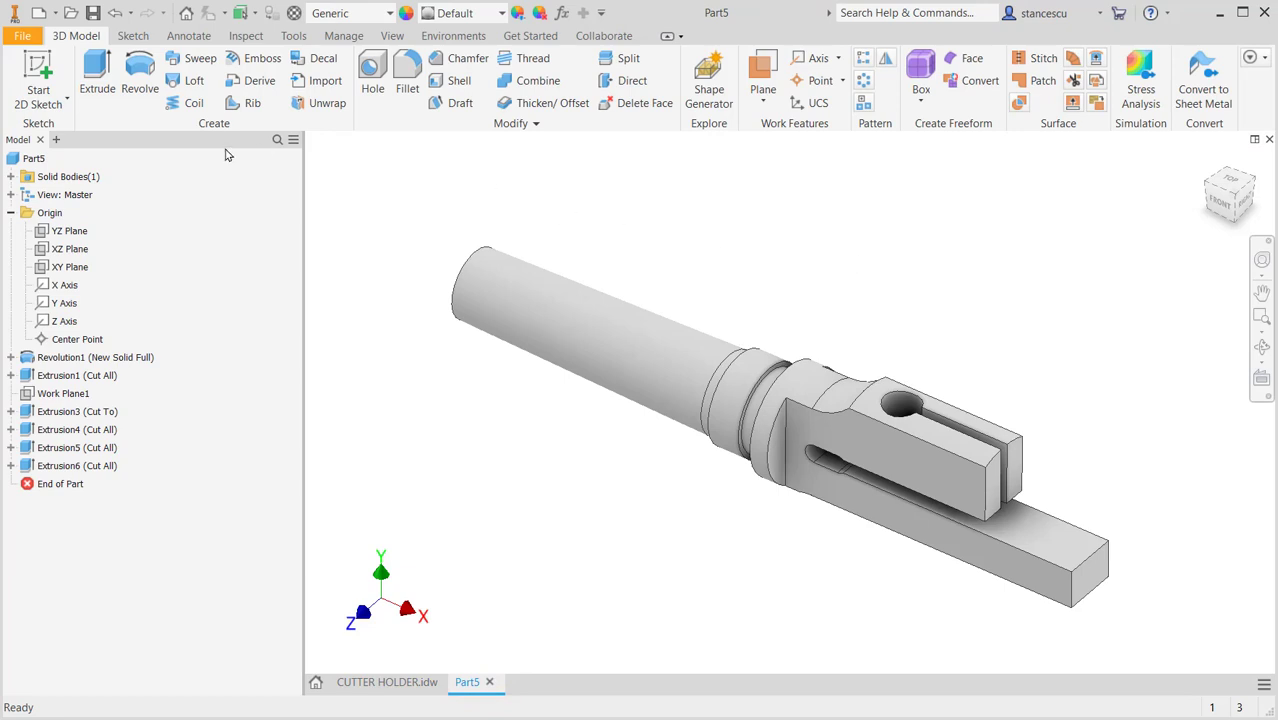
left_click(778, 68)
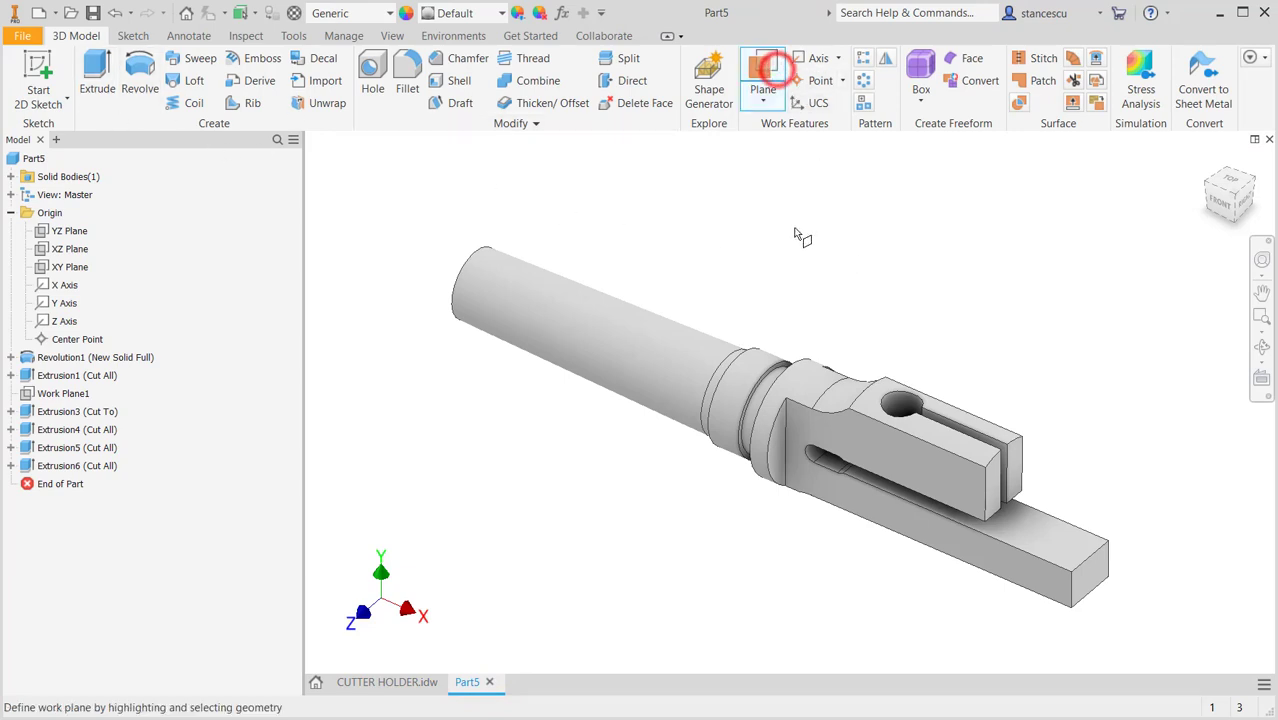
middle_click_drag(722, 580, 733, 497, "shift")
left_click(1062, 342)
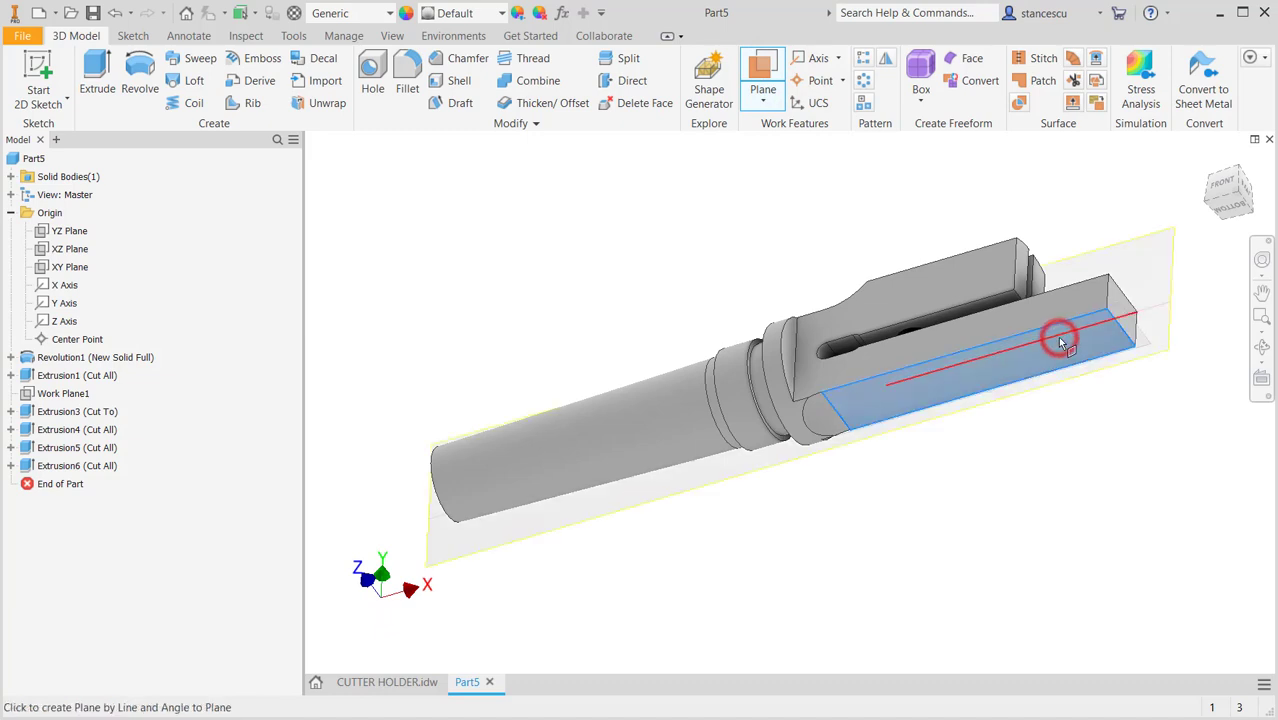
middle_click_drag(1160, 321, 1089, 315, "shift")
left_click_drag(1089, 315, 1093, 244)
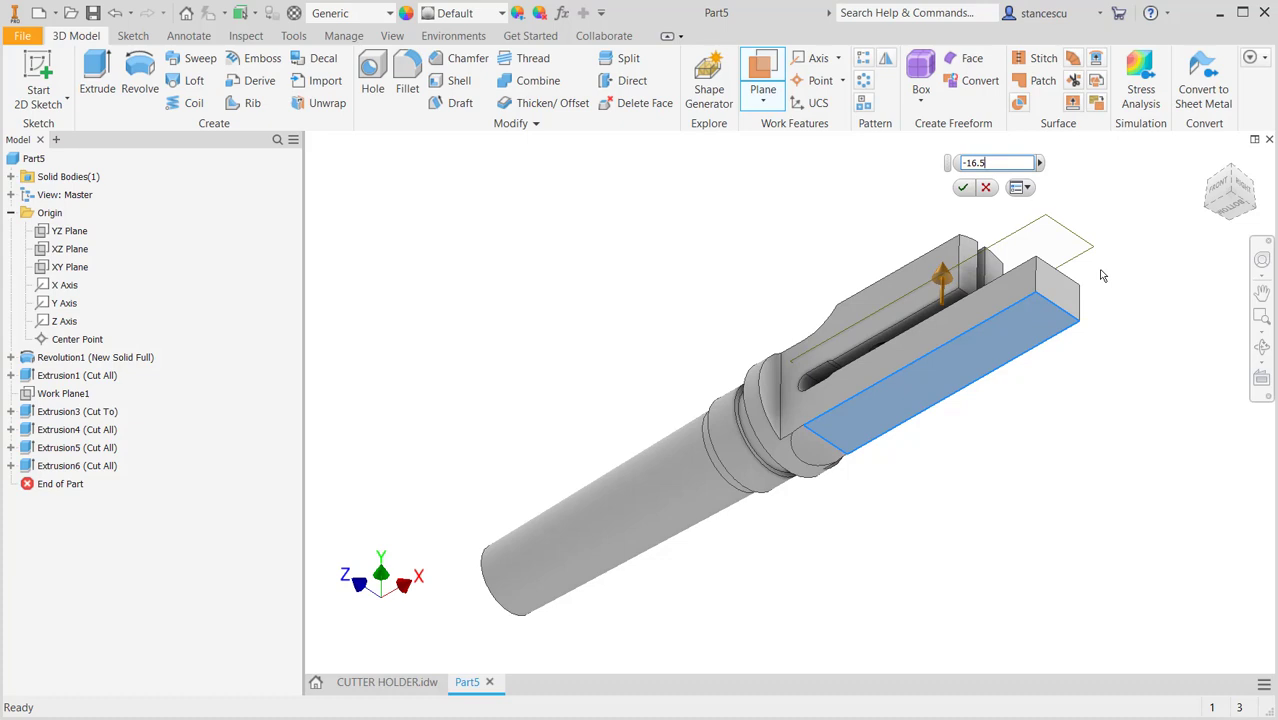
key("Return")
Start a sketch on the new work plane and rotate the top view so the part's X axis runs horizontally.
middle_click_drag(1094, 287, 1070, 439, "shift")
left_click(1070, 545)
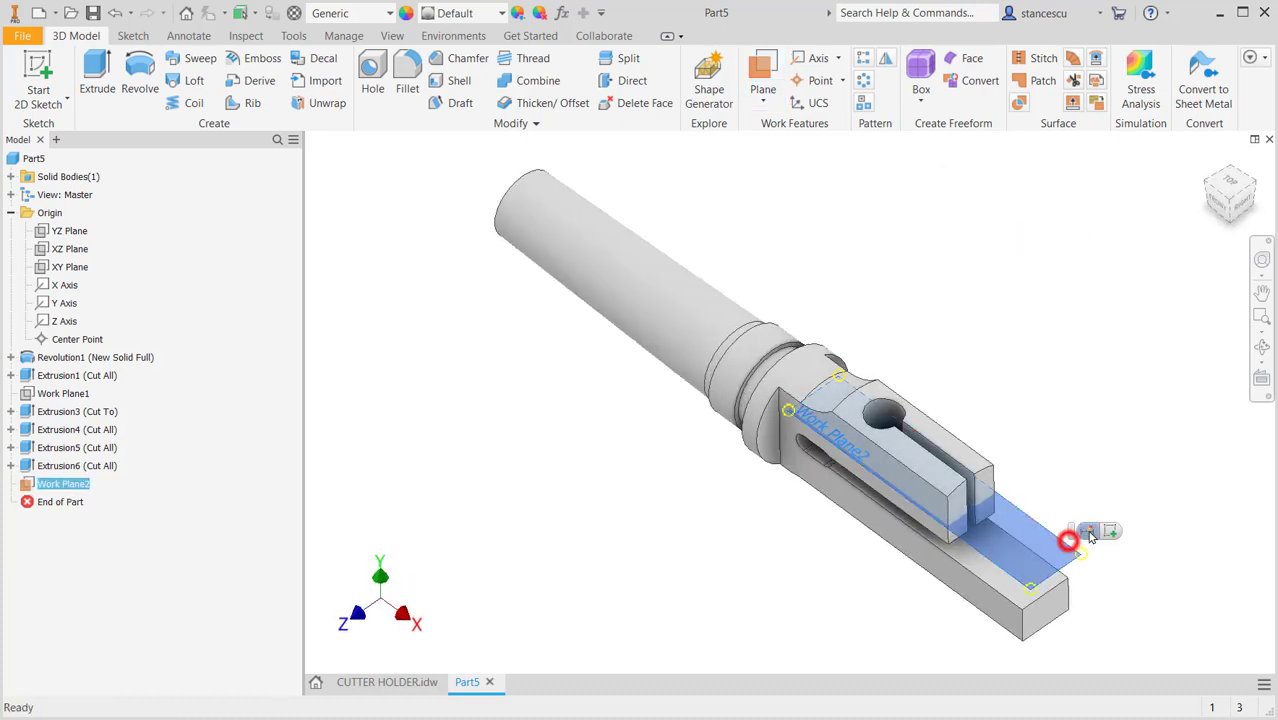
left_click(1115, 530)
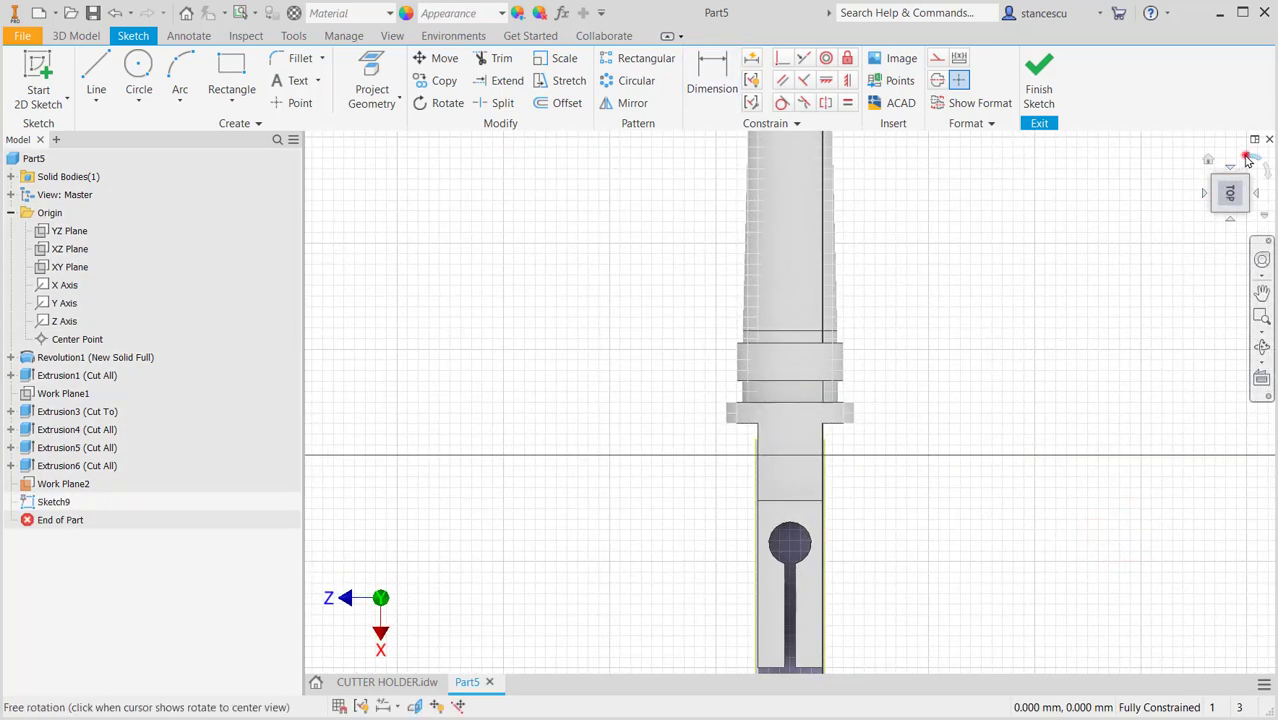
left_click(1247, 160)
middle_click_drag(973, 451, 903, 468)
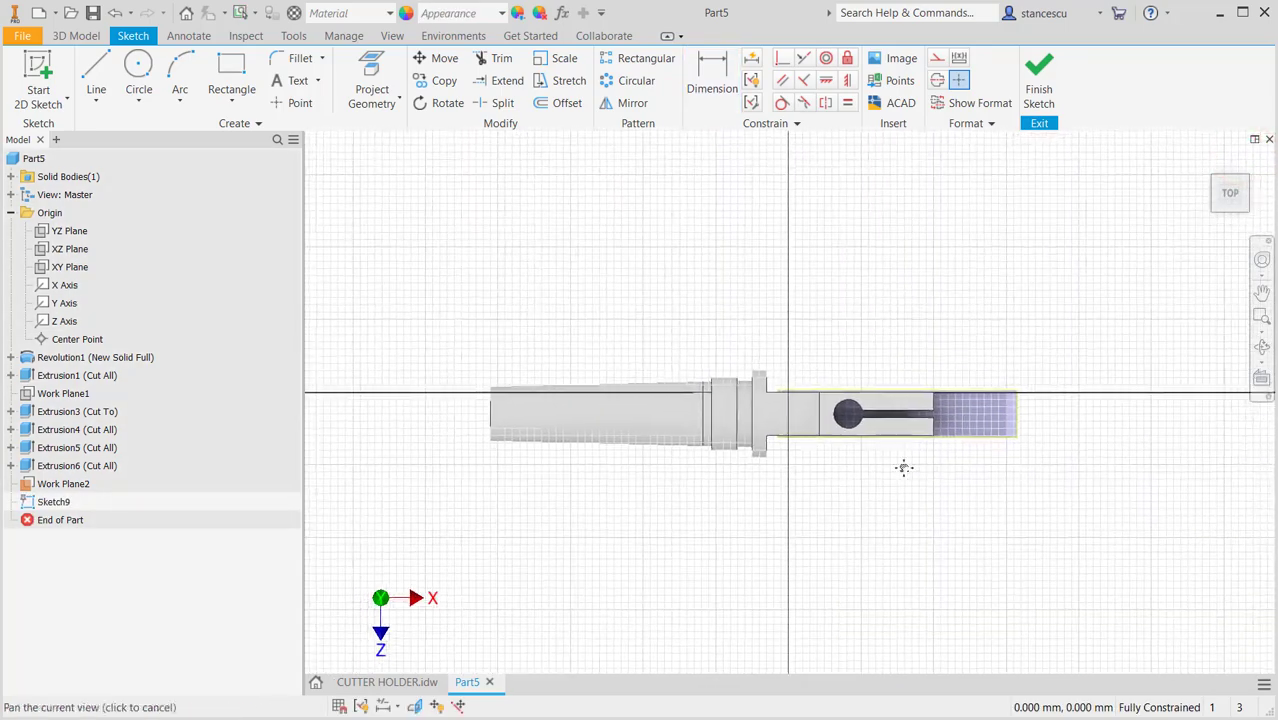
scroll(880, 464, "up", 3)
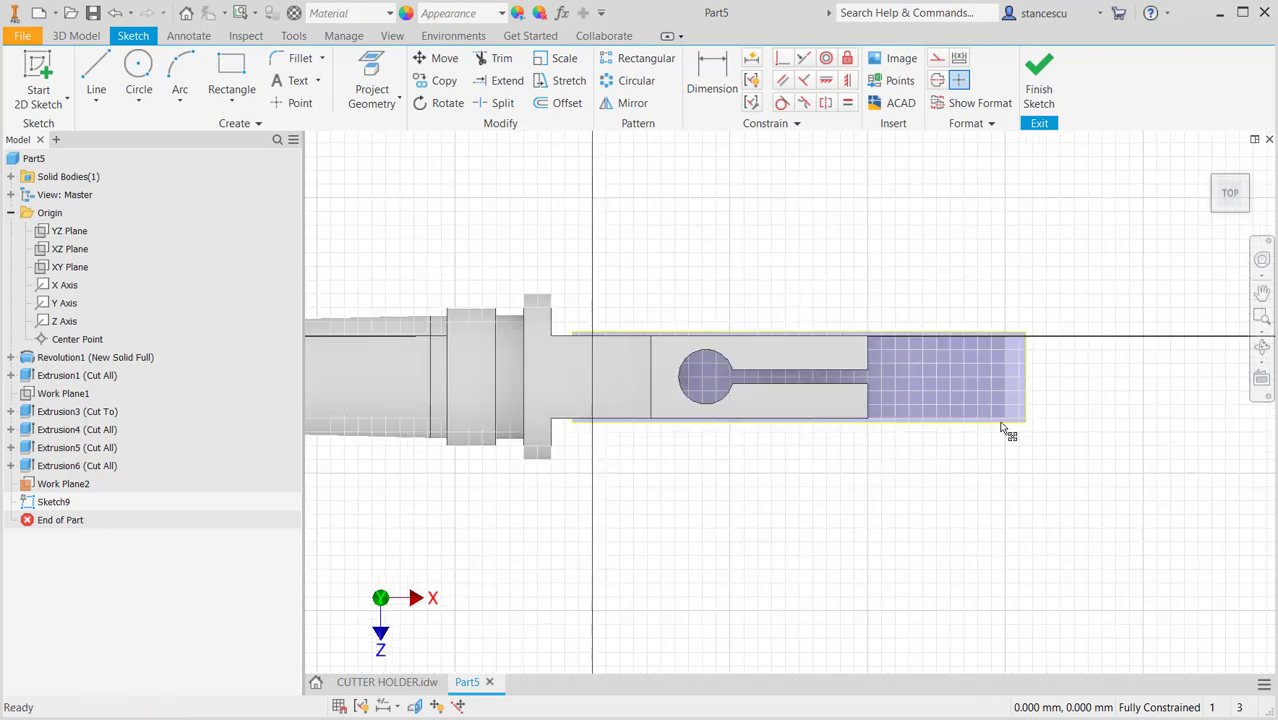
Sketch a circle of radius 11 mm beside the free end of the jaws, entering its size as a radius.
left_click(137, 70)
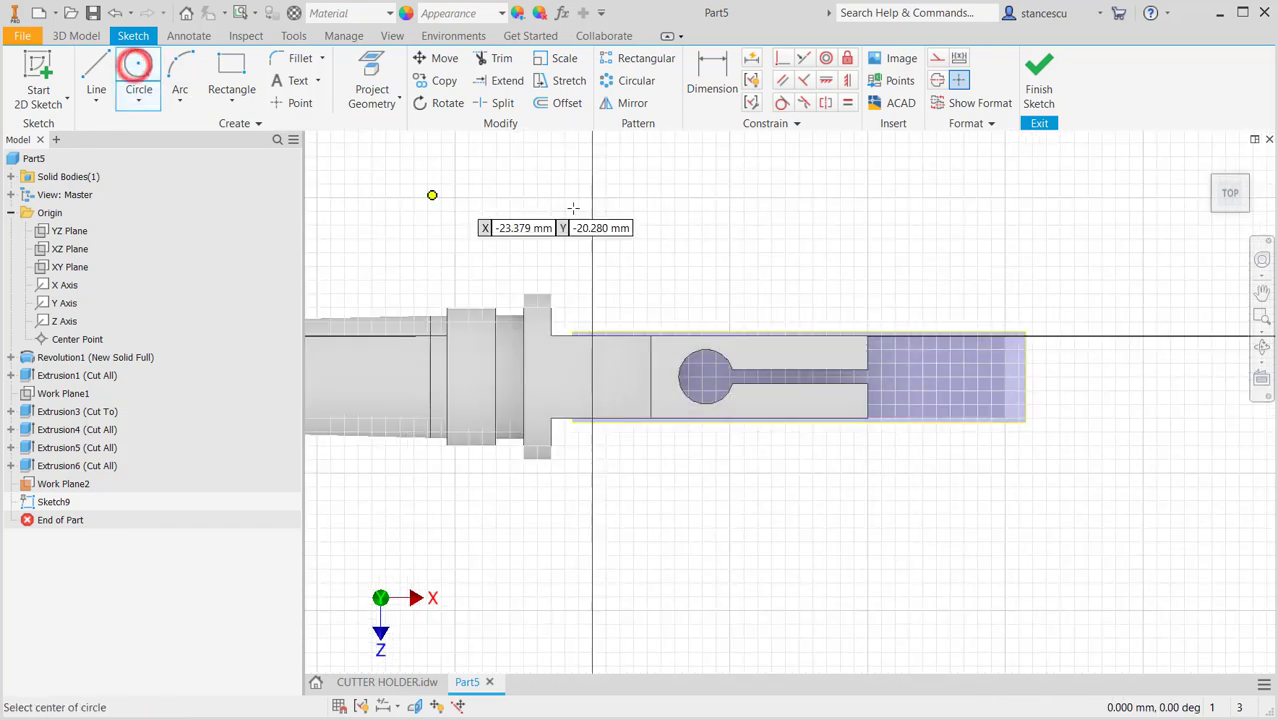
left_click(907, 262)
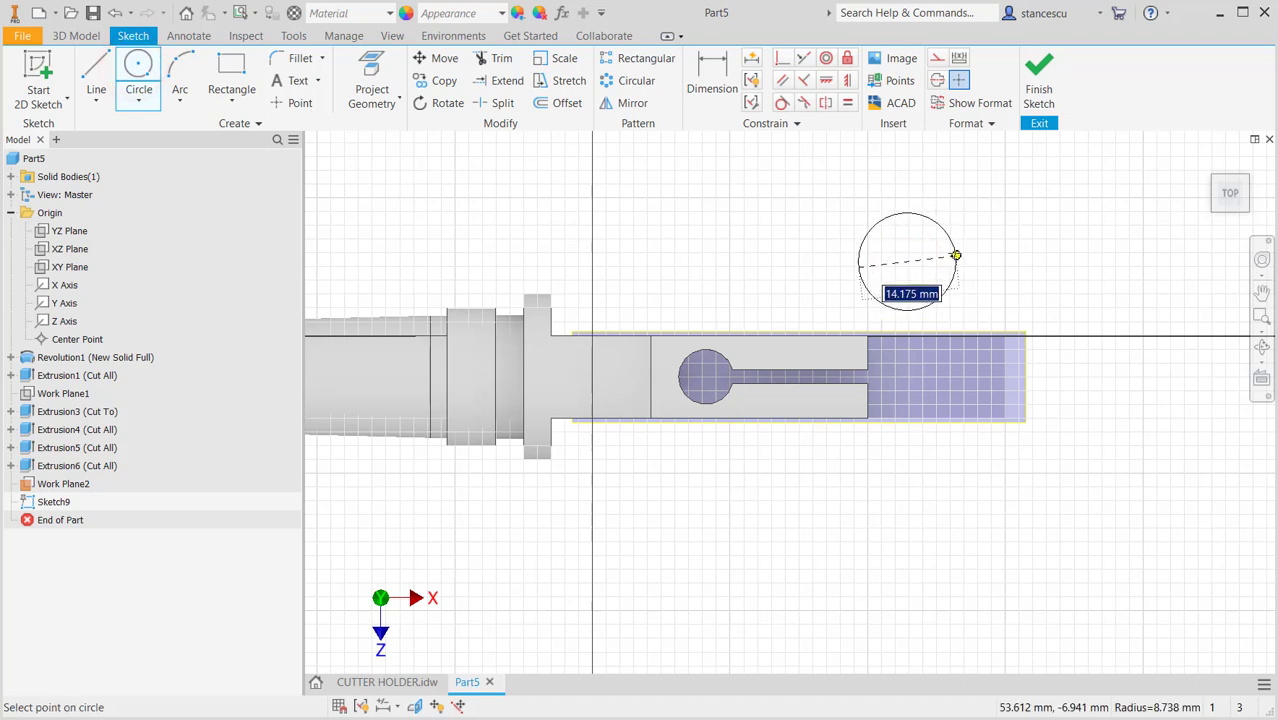
right_click(955, 252)
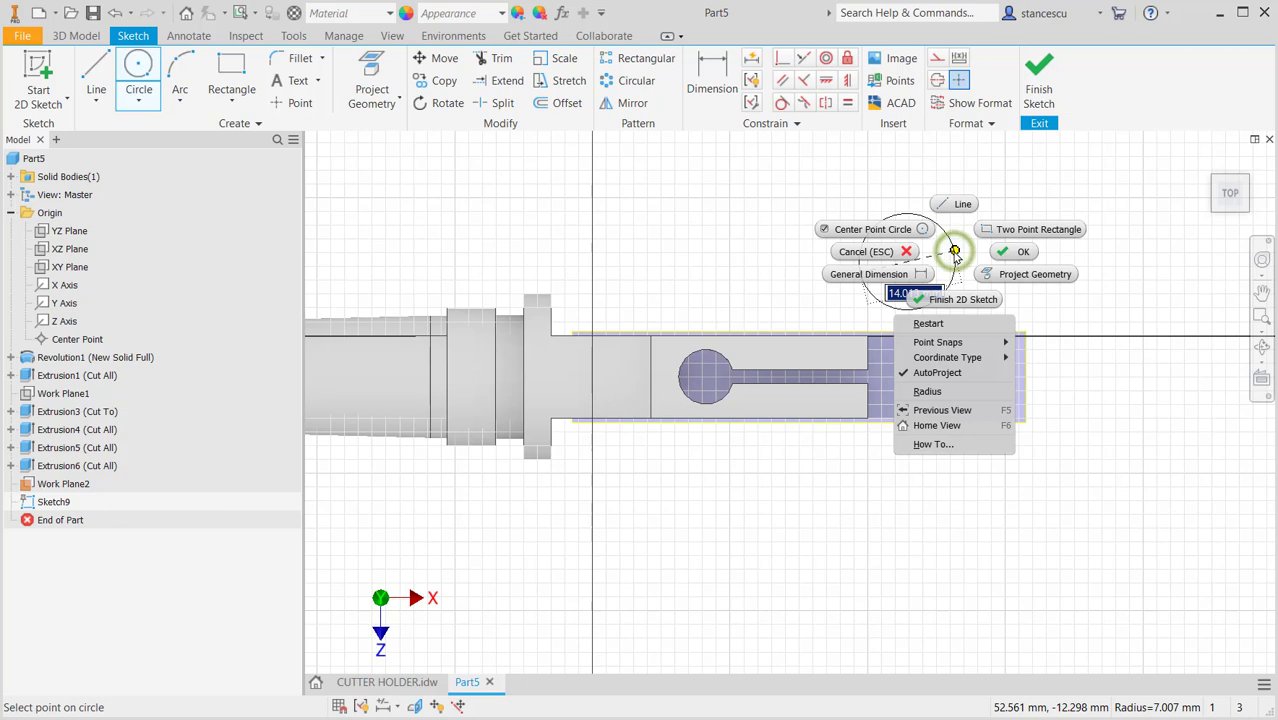
left_click(940, 386)
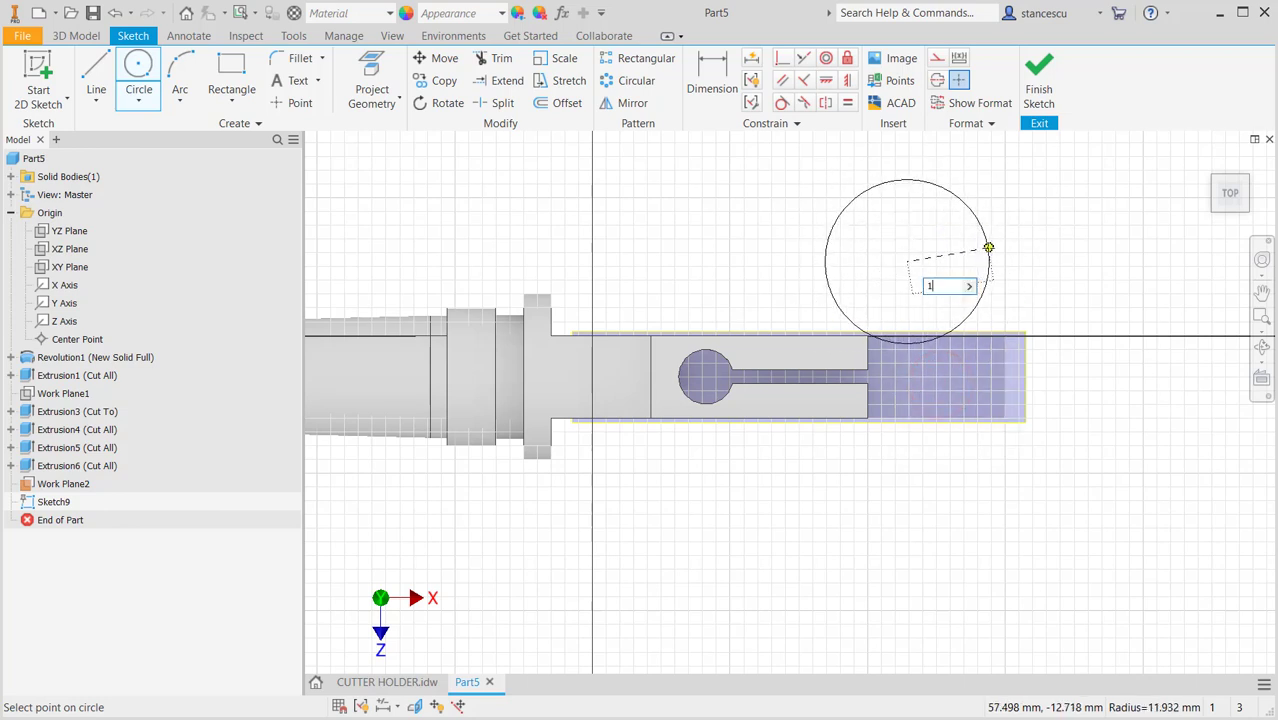
type("11")
key("Return")
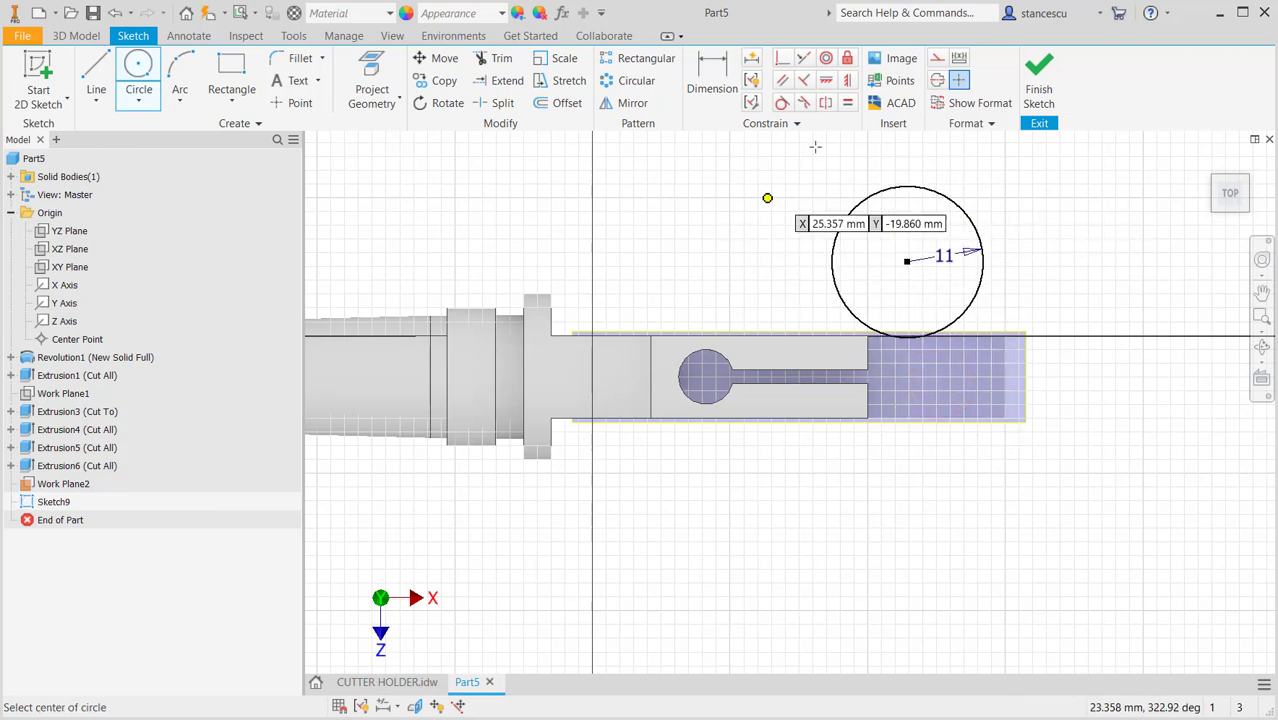
Slice the graphics at the sketch plane and constrain the R11 circle's centre horizontally to the projected origin point.
key("F7")
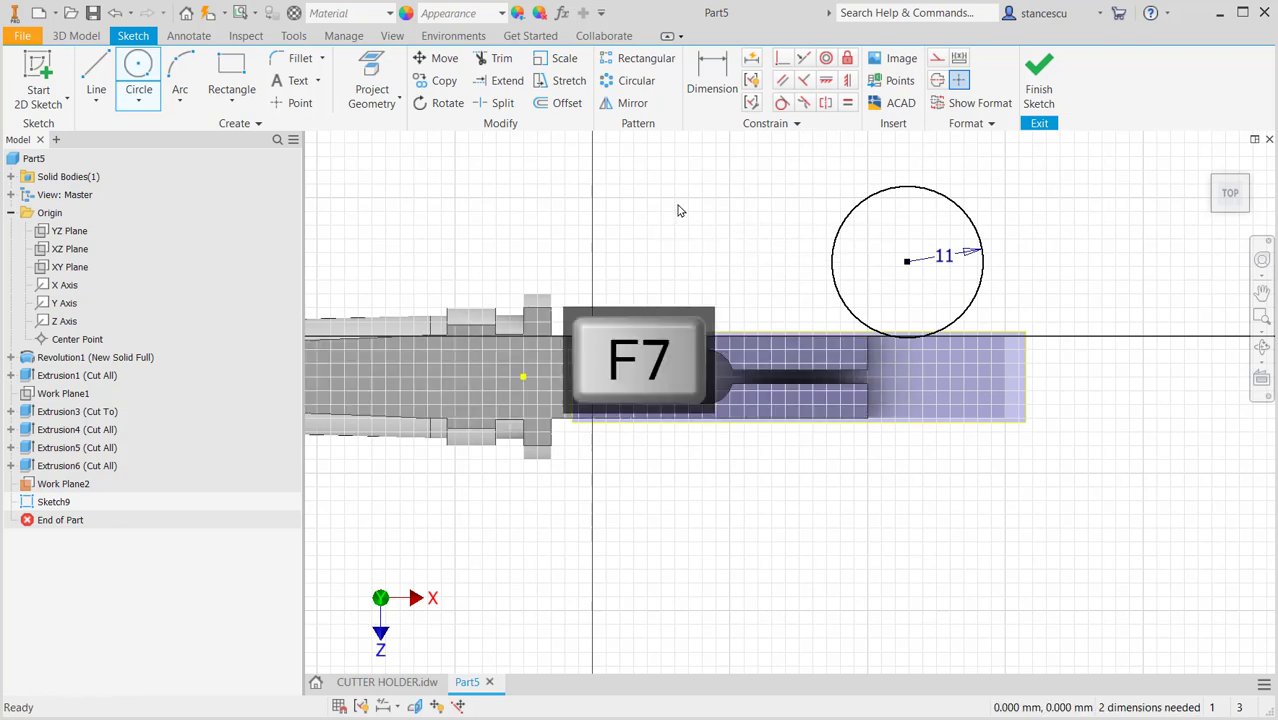
left_click(832, 82)
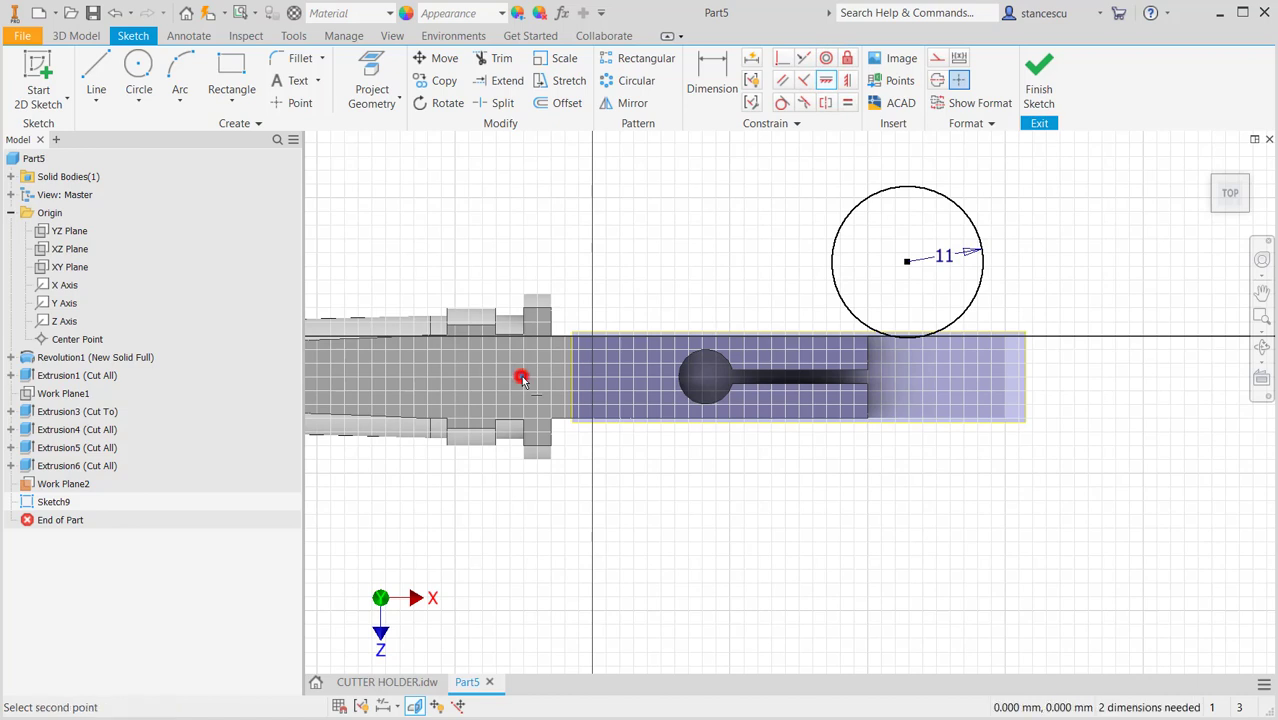
left_click(907, 263)
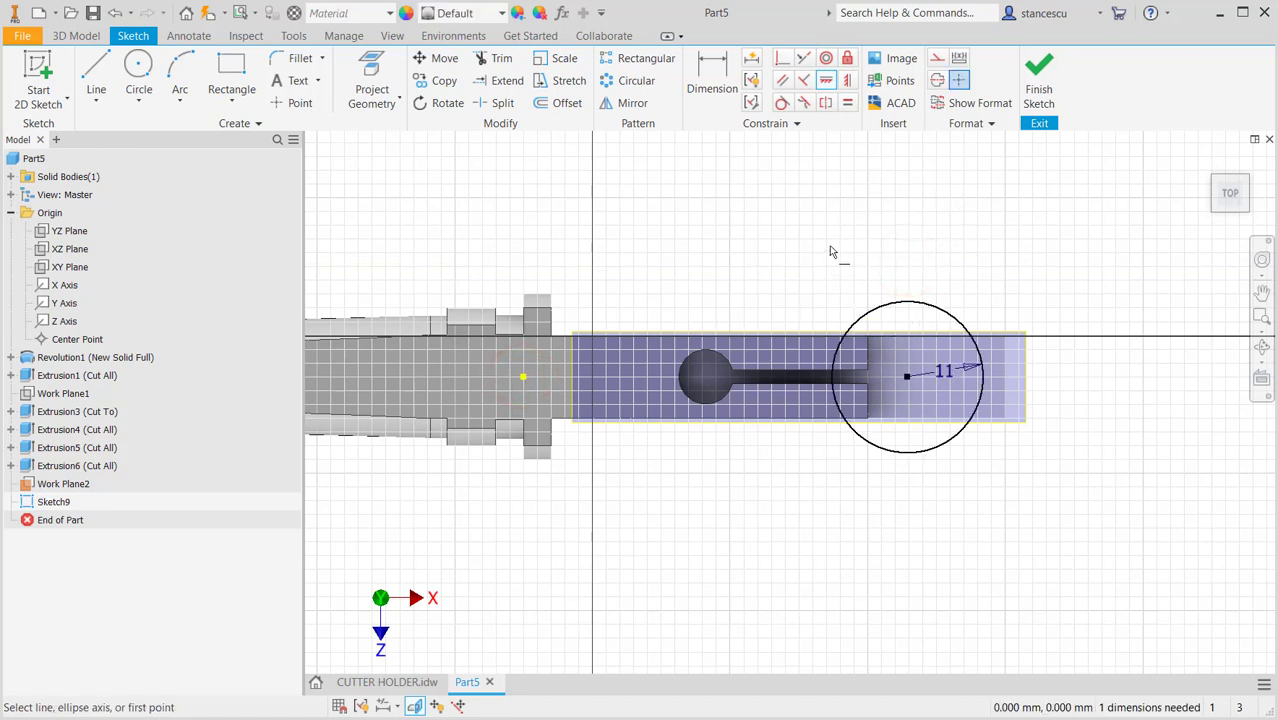
Dimension the R11 circle's centre 15 mm from the lower jaw's free end and finish the sketch.
left_click(711, 68)
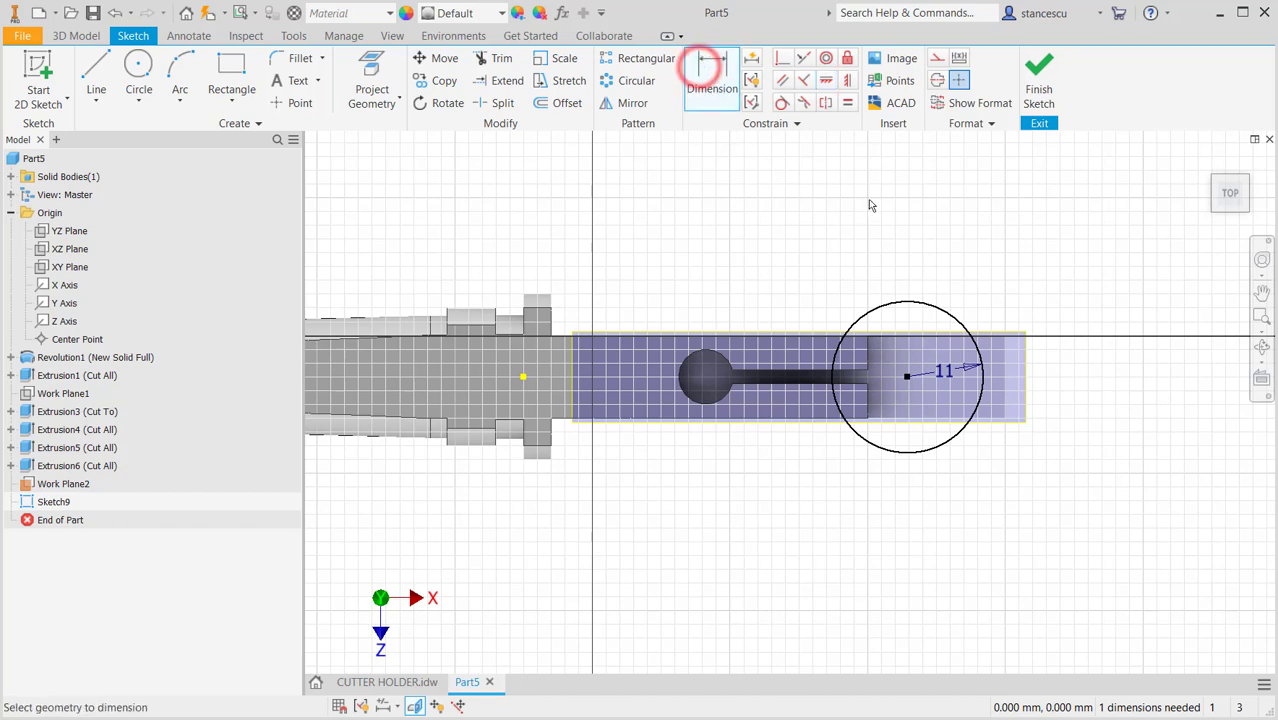
left_click(930, 304)
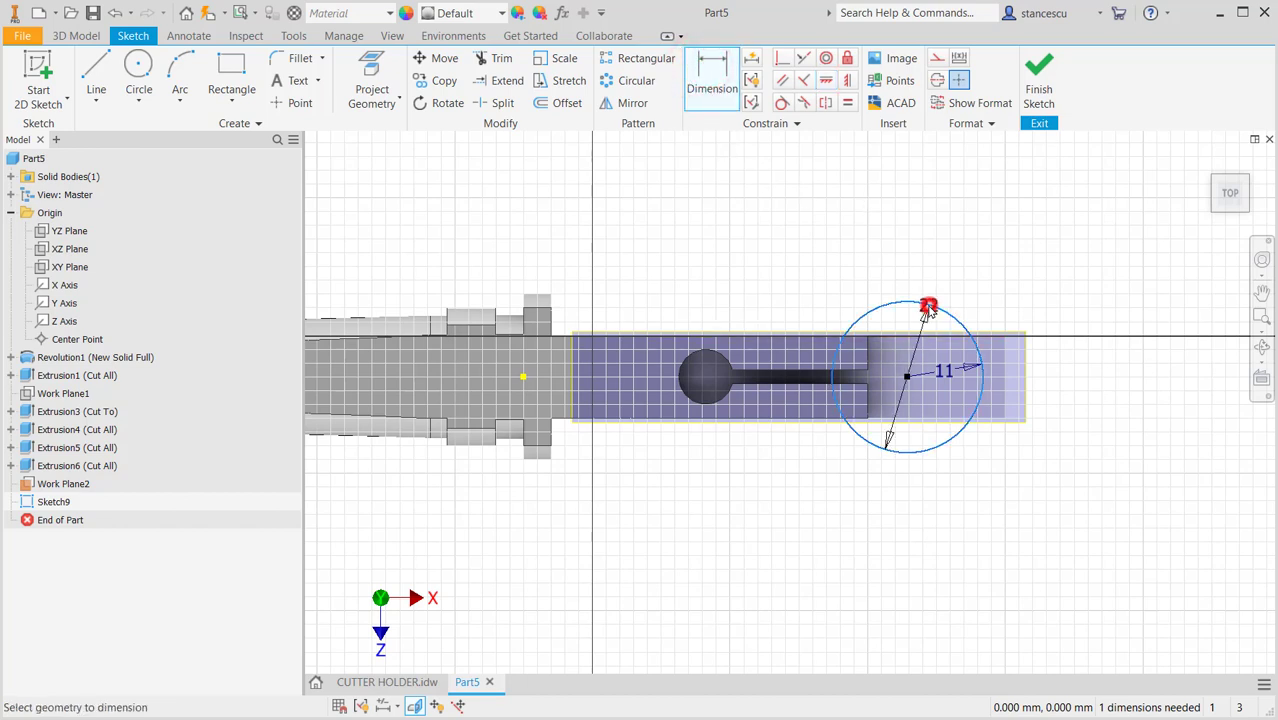
left_click(1002, 370)
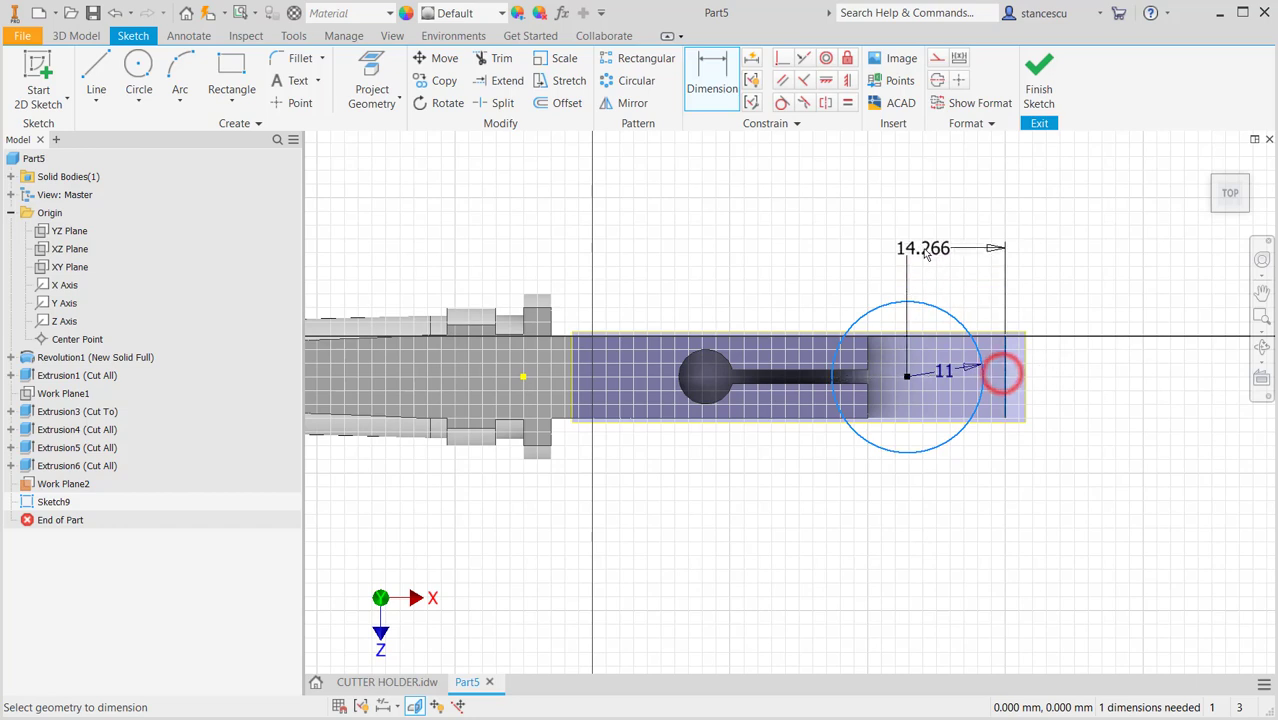
left_click(952, 256)
type("15")
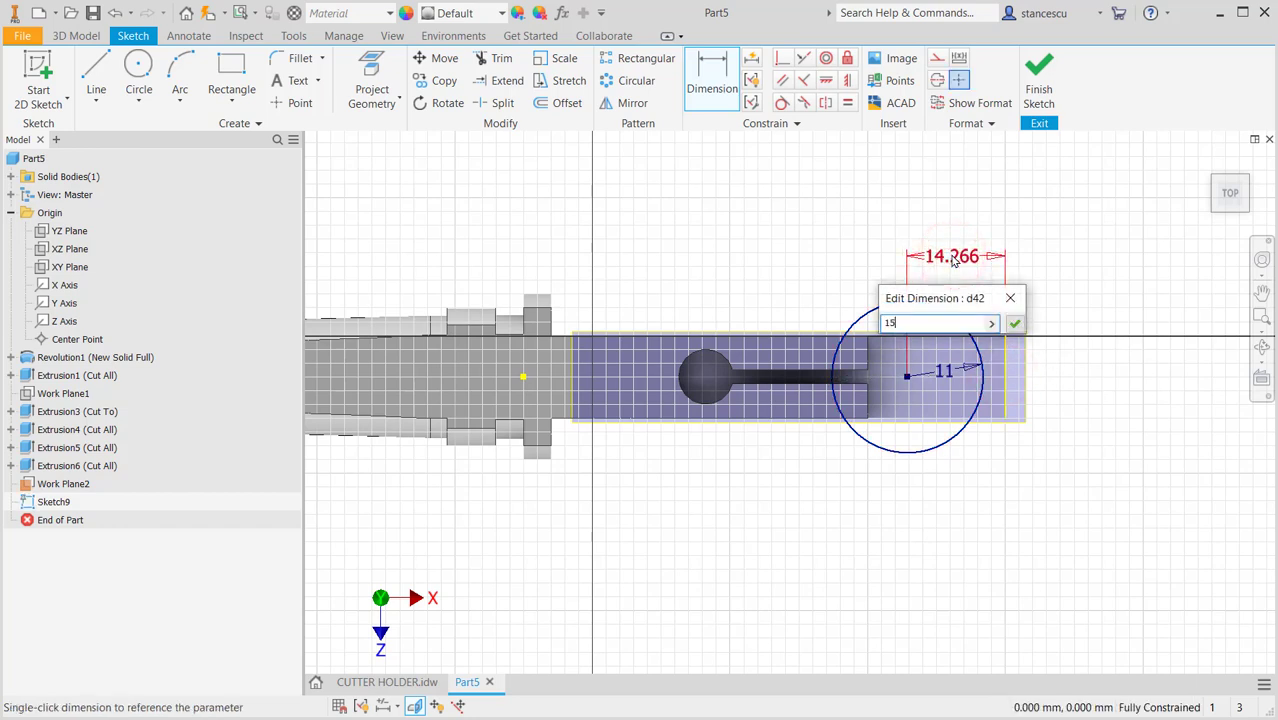
key("Return")
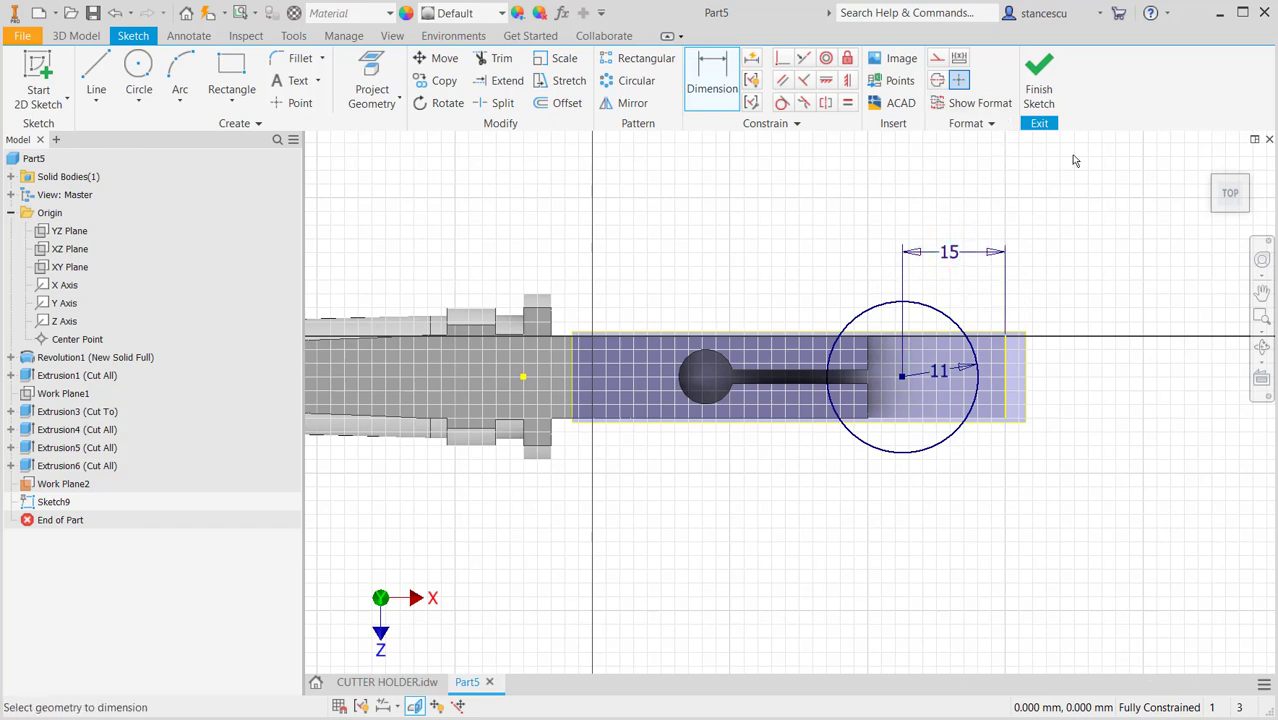
left_click(1042, 78)
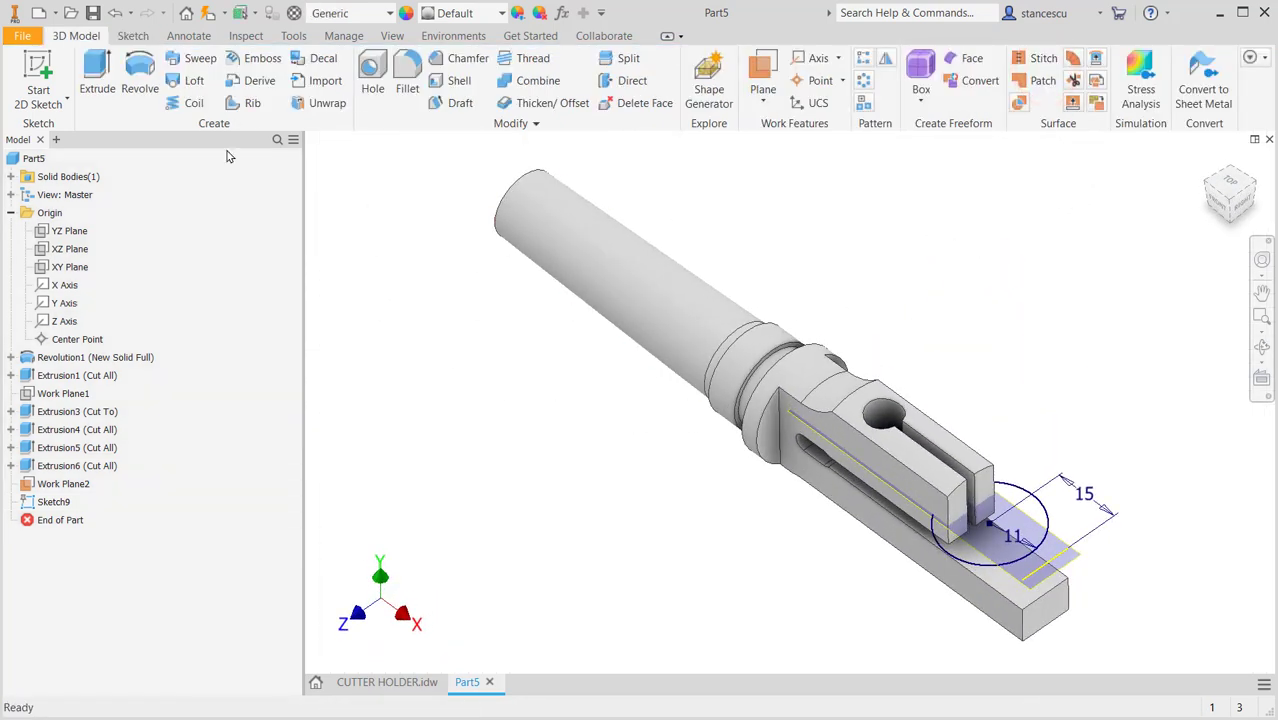
Extrude the R11 circle as a cut upward from the sketch plane, through all of the upper jaw's end.
left_click(104, 77)
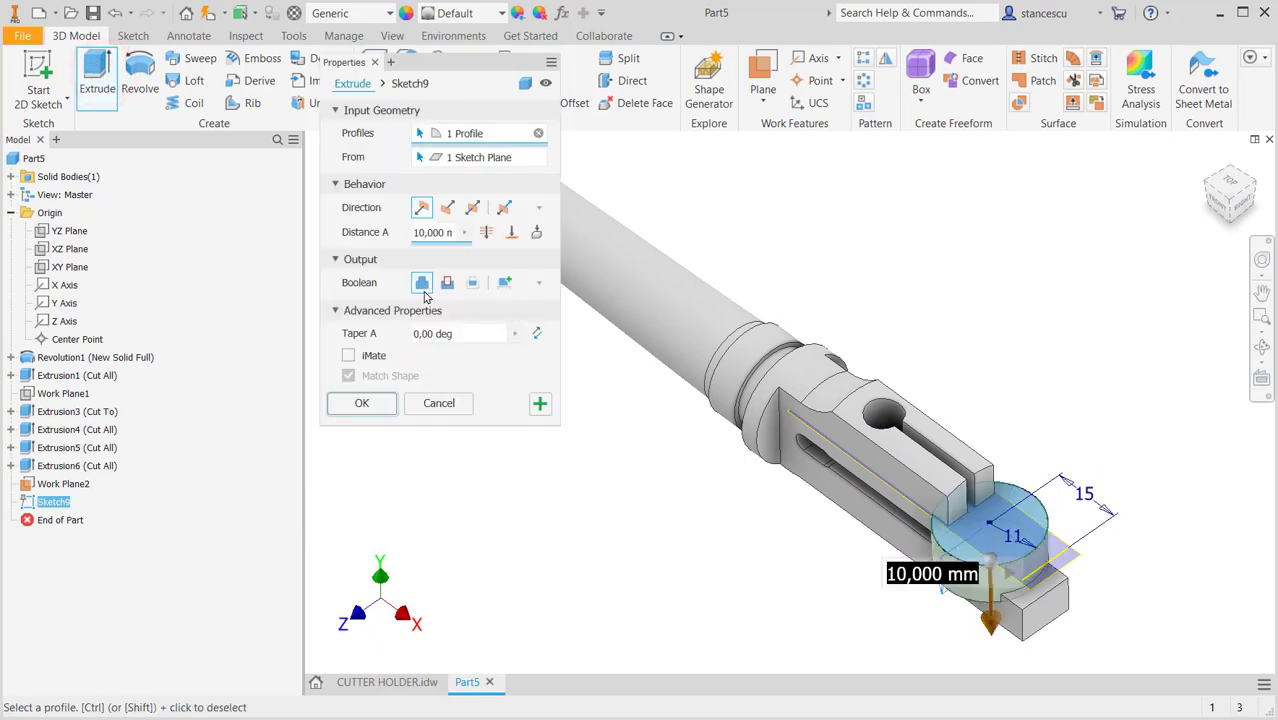
left_click(446, 284)
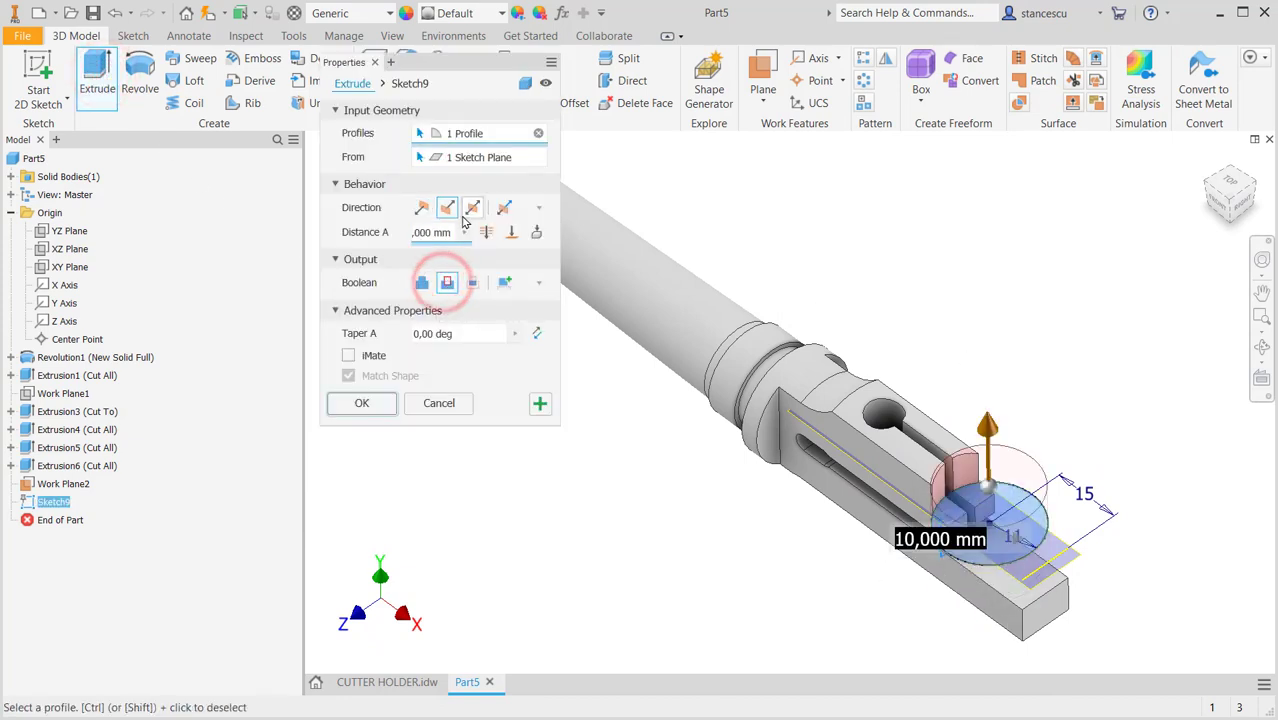
left_click(487, 232)
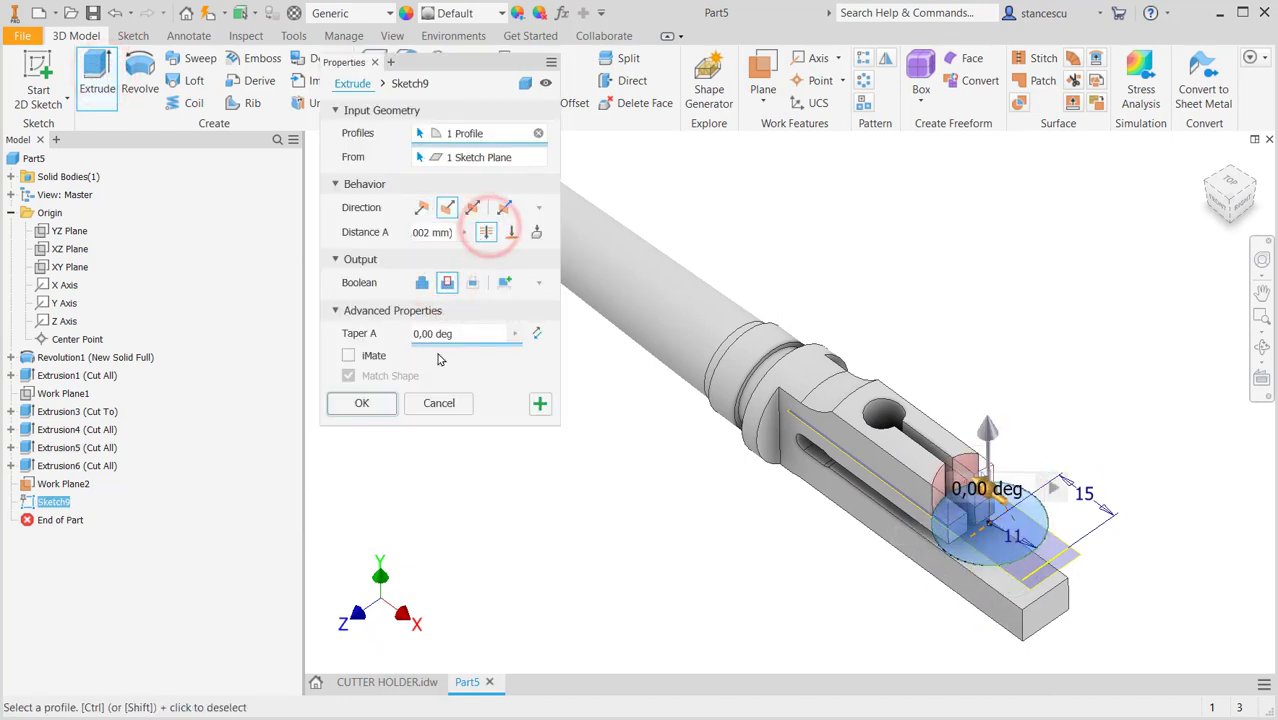
left_click(366, 408)
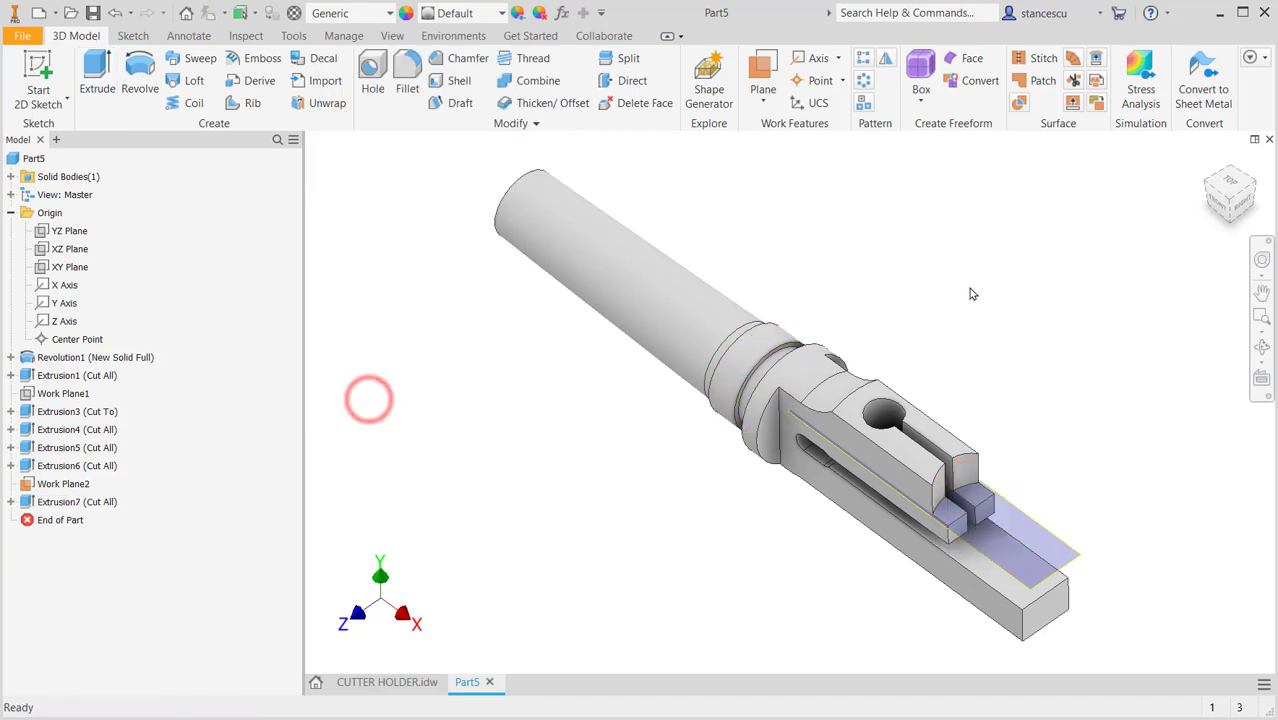
Hide the work plane used for the step cut and return to the home view.
left_click(1060, 553)
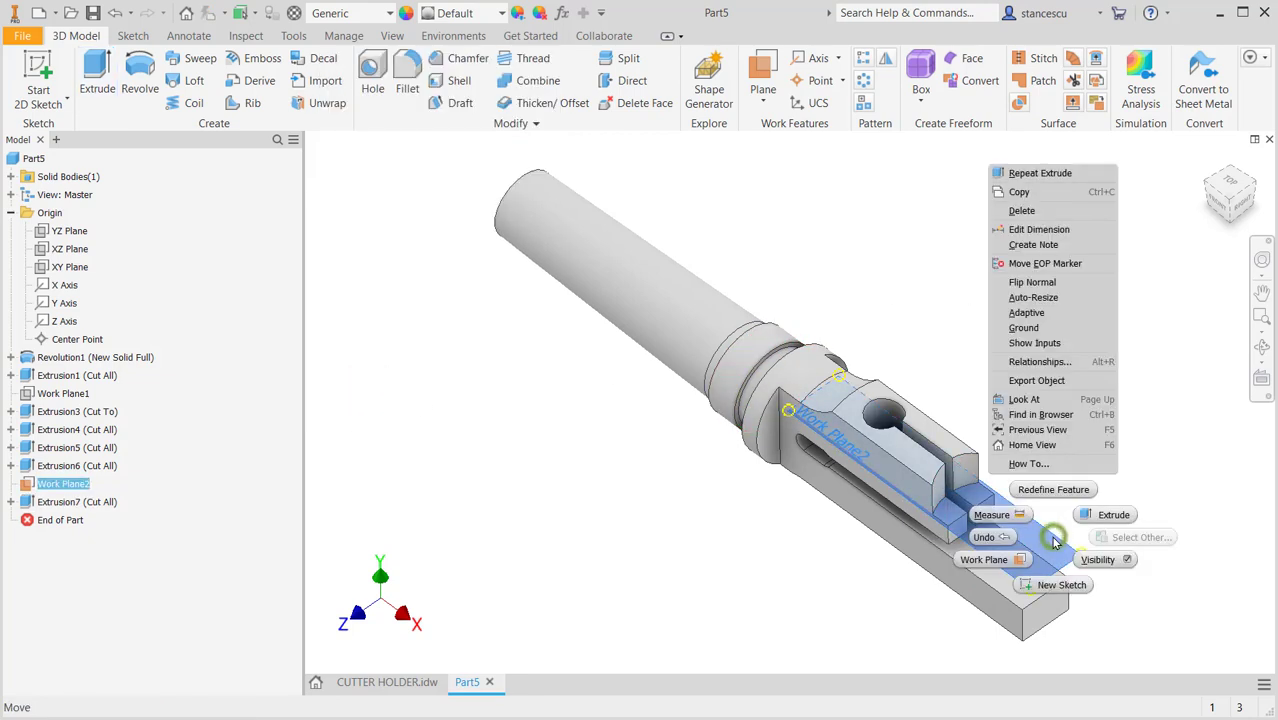
right_click(1060, 550)
left_click(1095, 560)
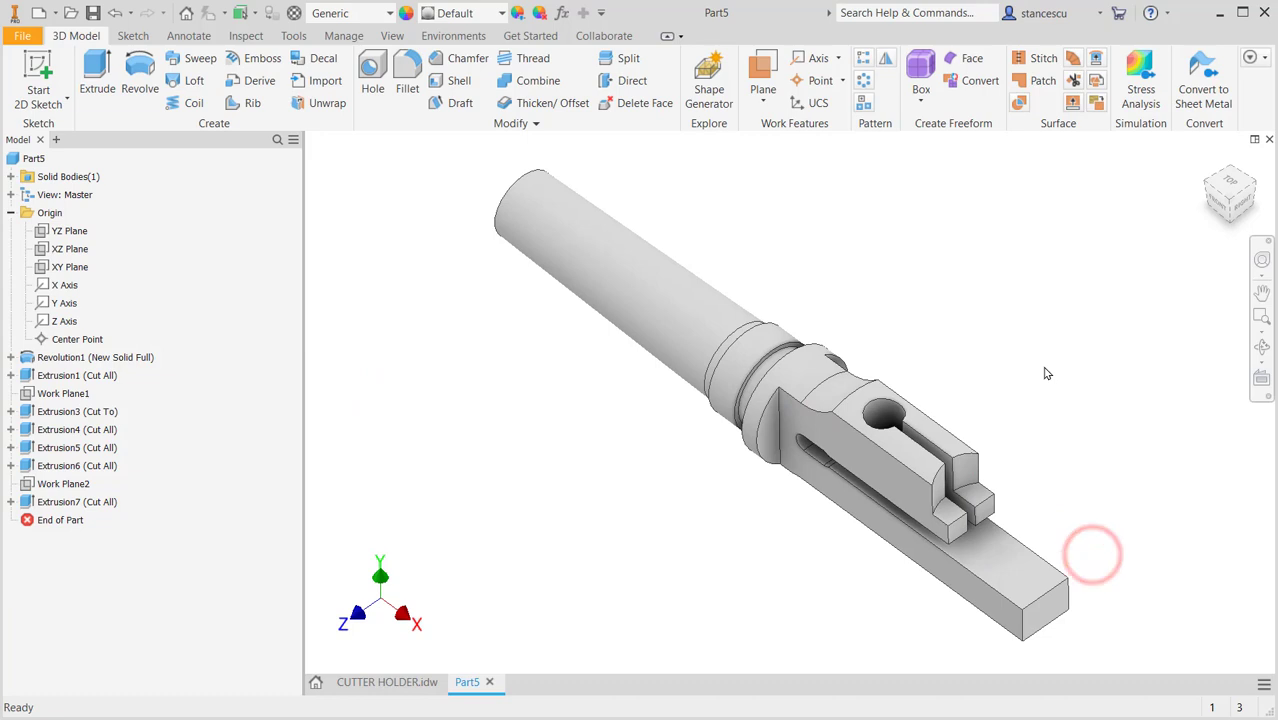
key("F6")
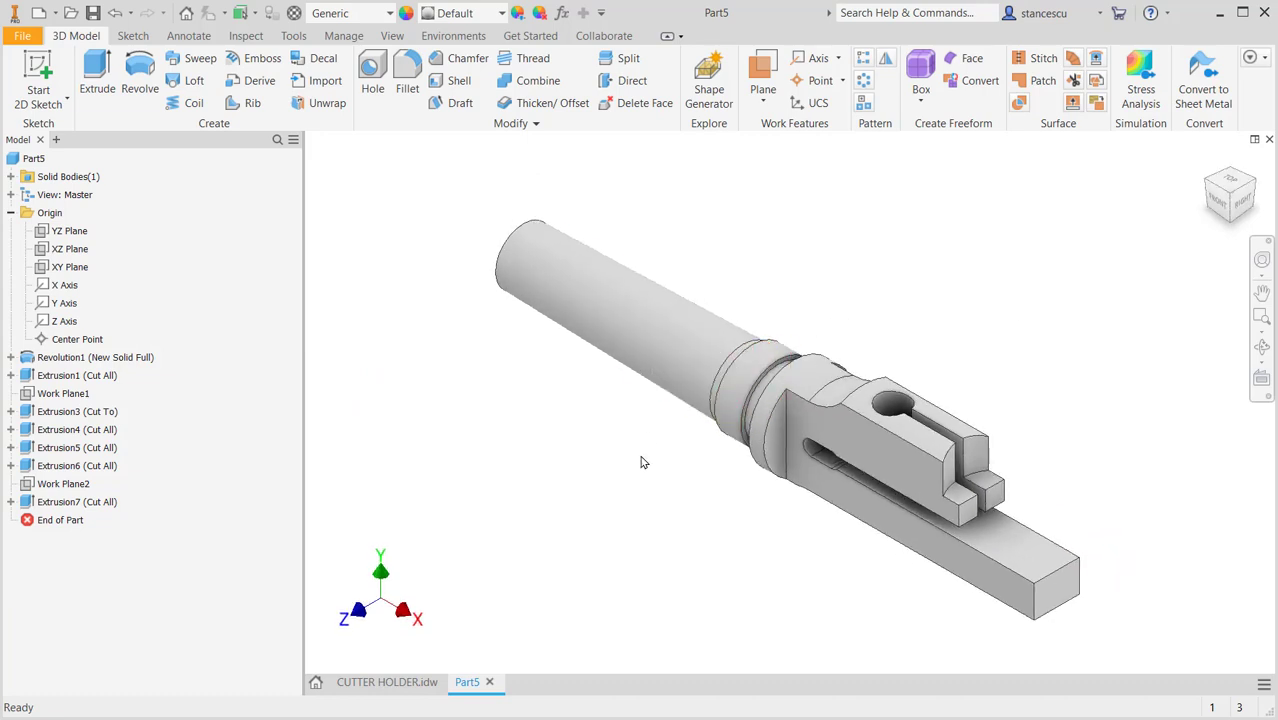
Check the hole callouts in the CUTTER HOLDER drawing and add a full-depth M8x1.25 through-all hole to Part5's lower jaw, concentric with the R11 arc.
left_click(380, 682)
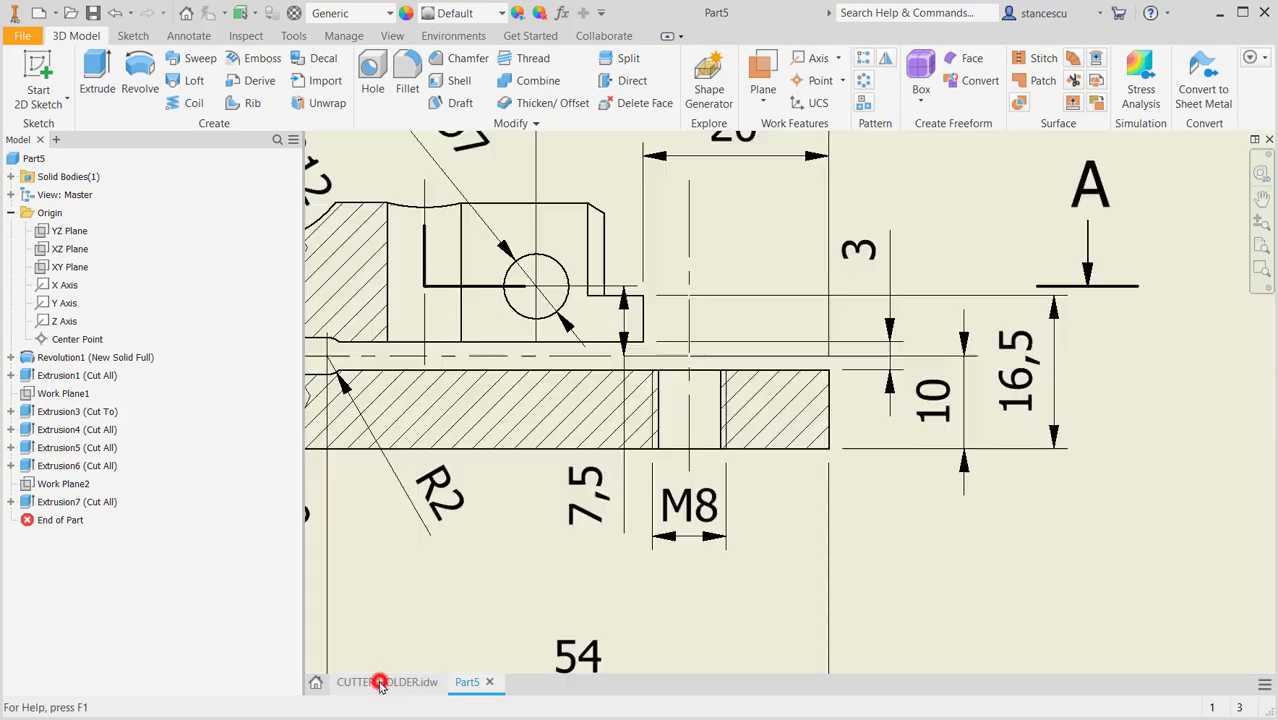
middle_click_drag(787, 532, 1067, 516)
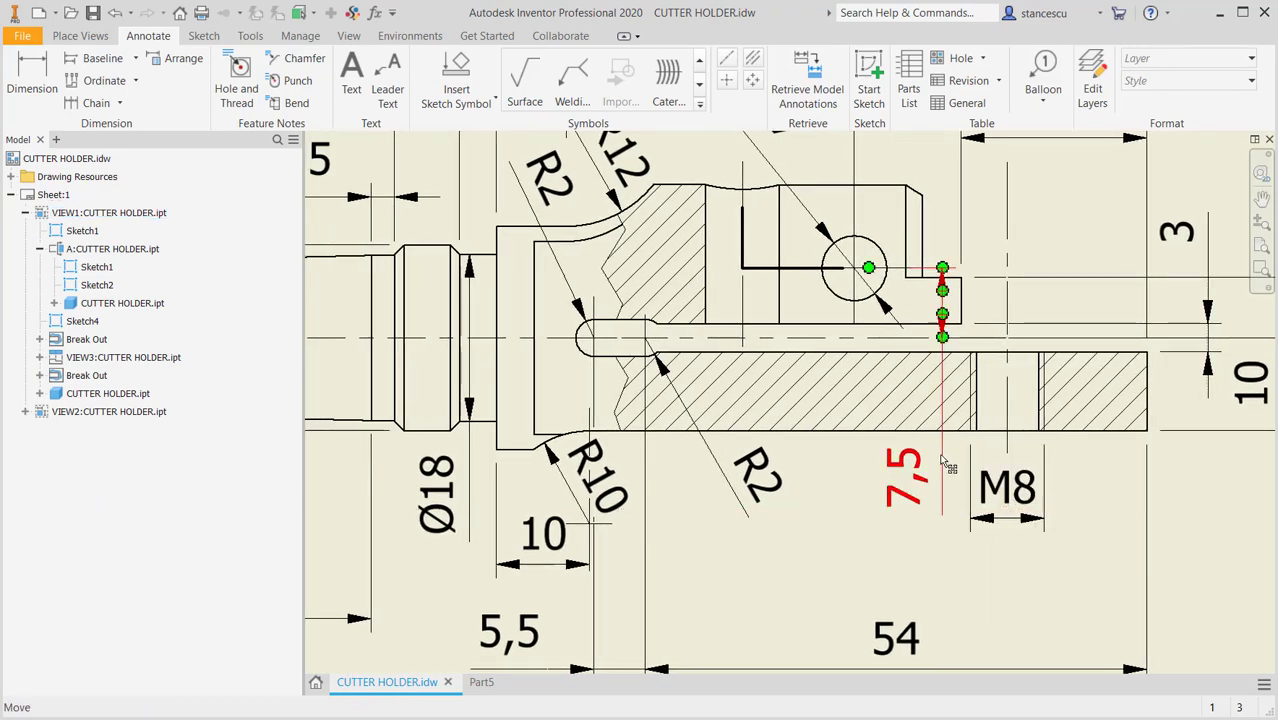
middle_click_drag(950, 462, 1006, 511)
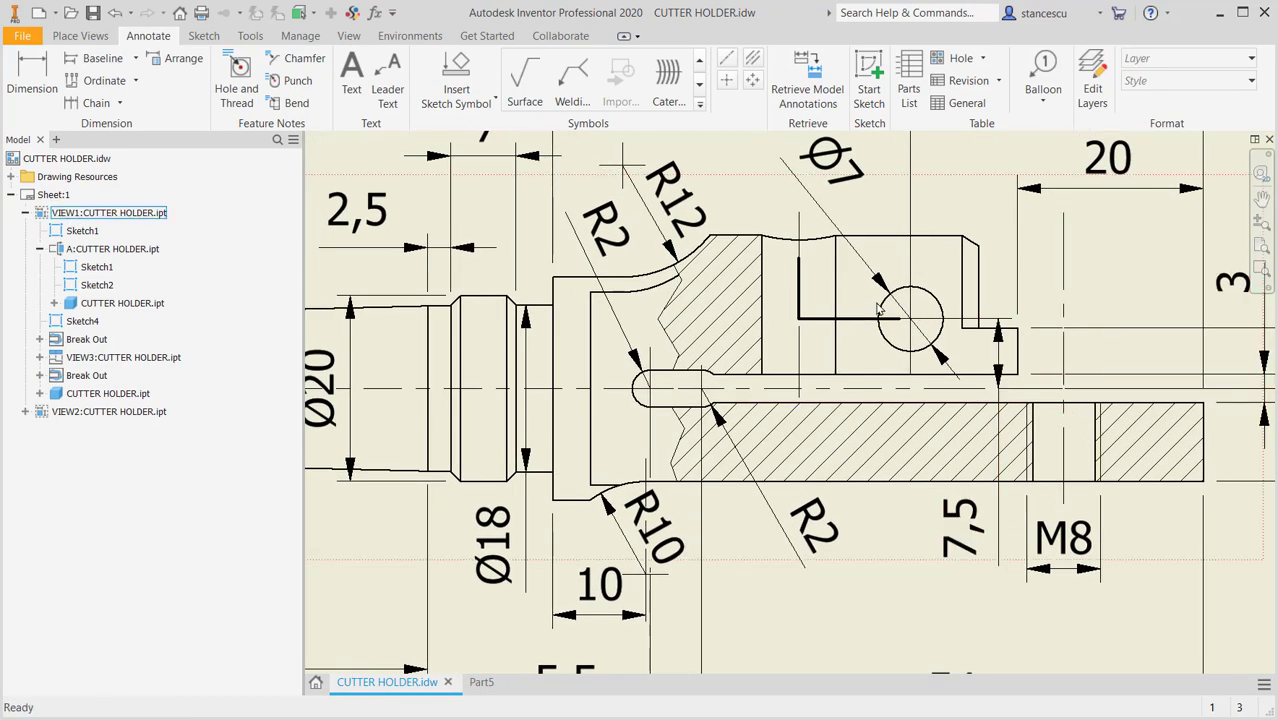
scroll(900, 418, "down", 2)
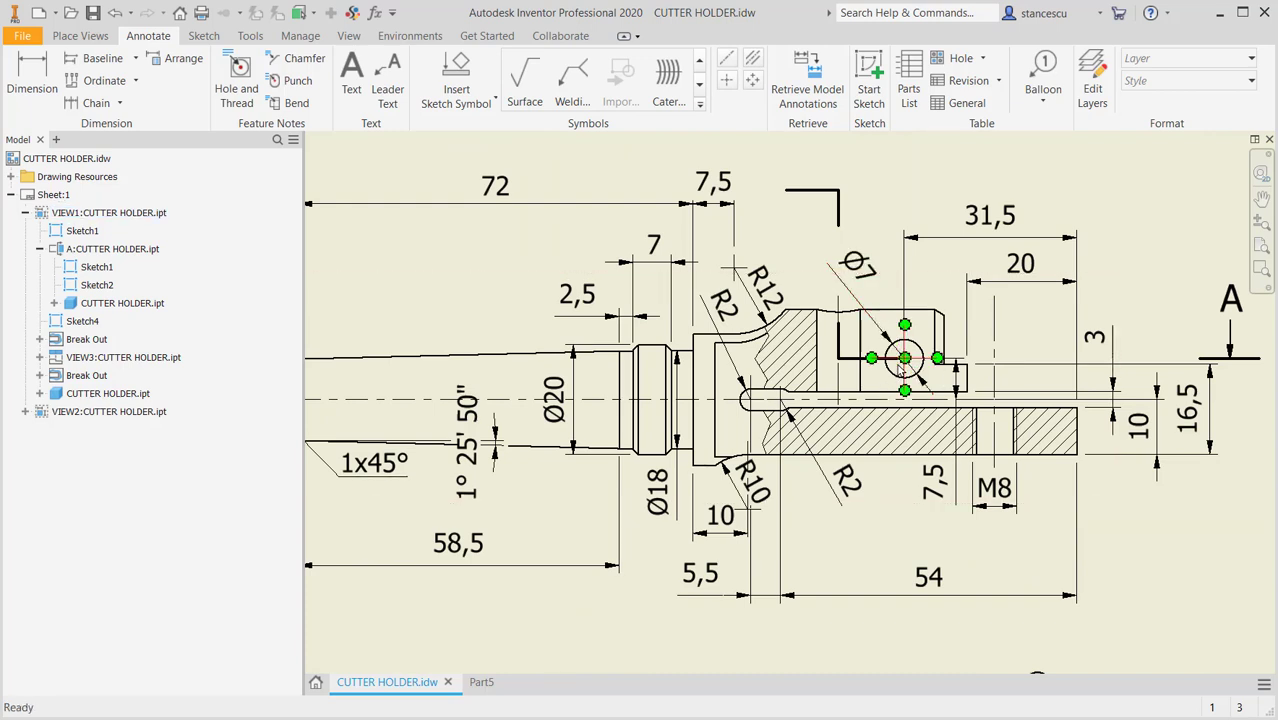
left_click(478, 683)
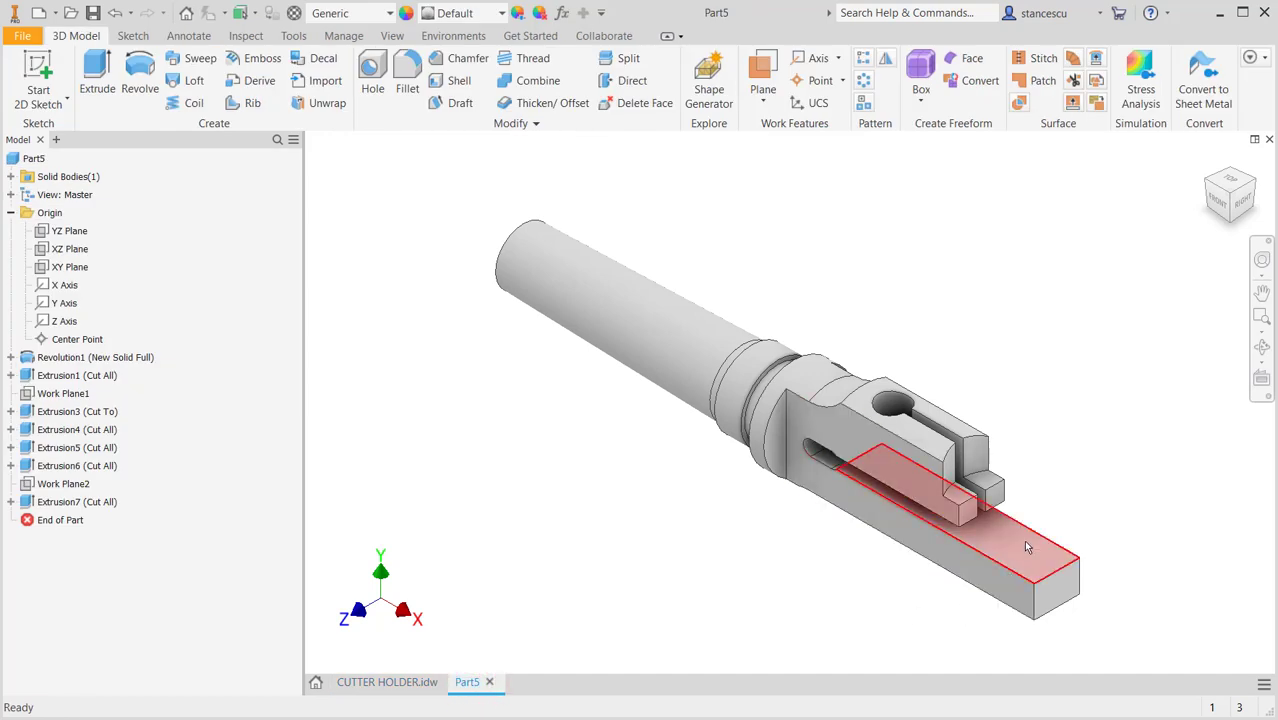
left_click(374, 70)
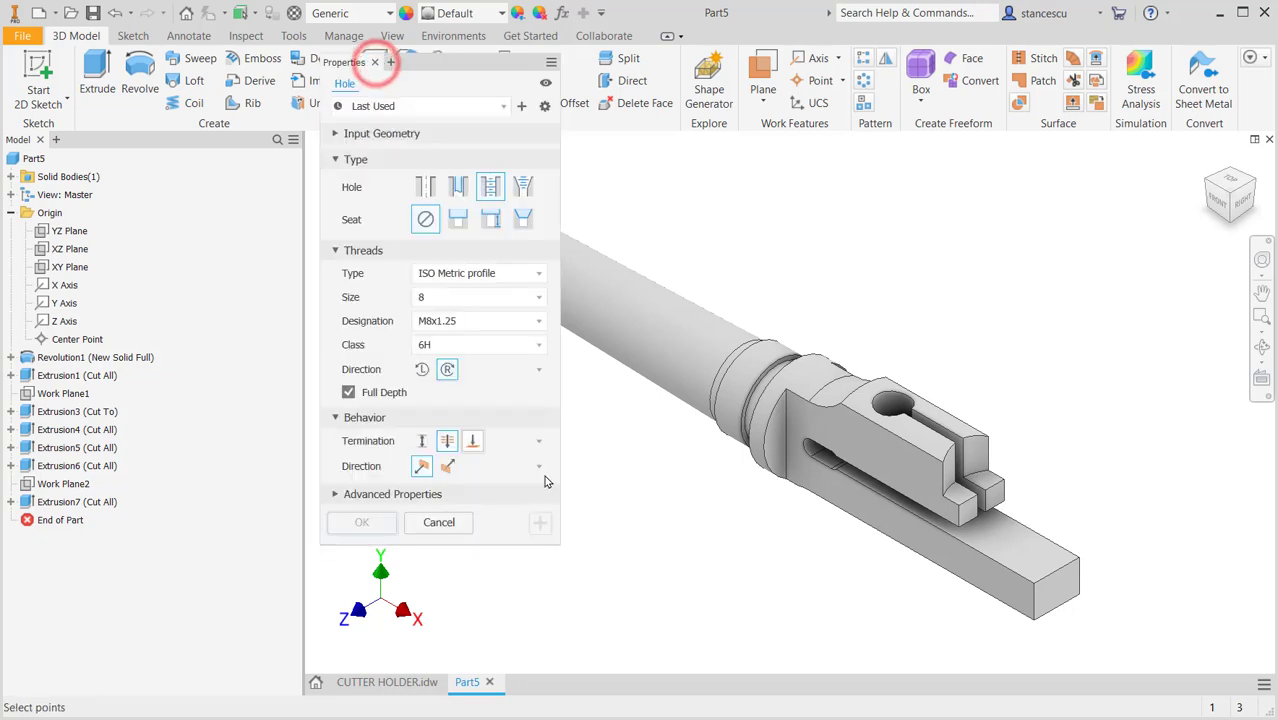
left_click(1021, 557)
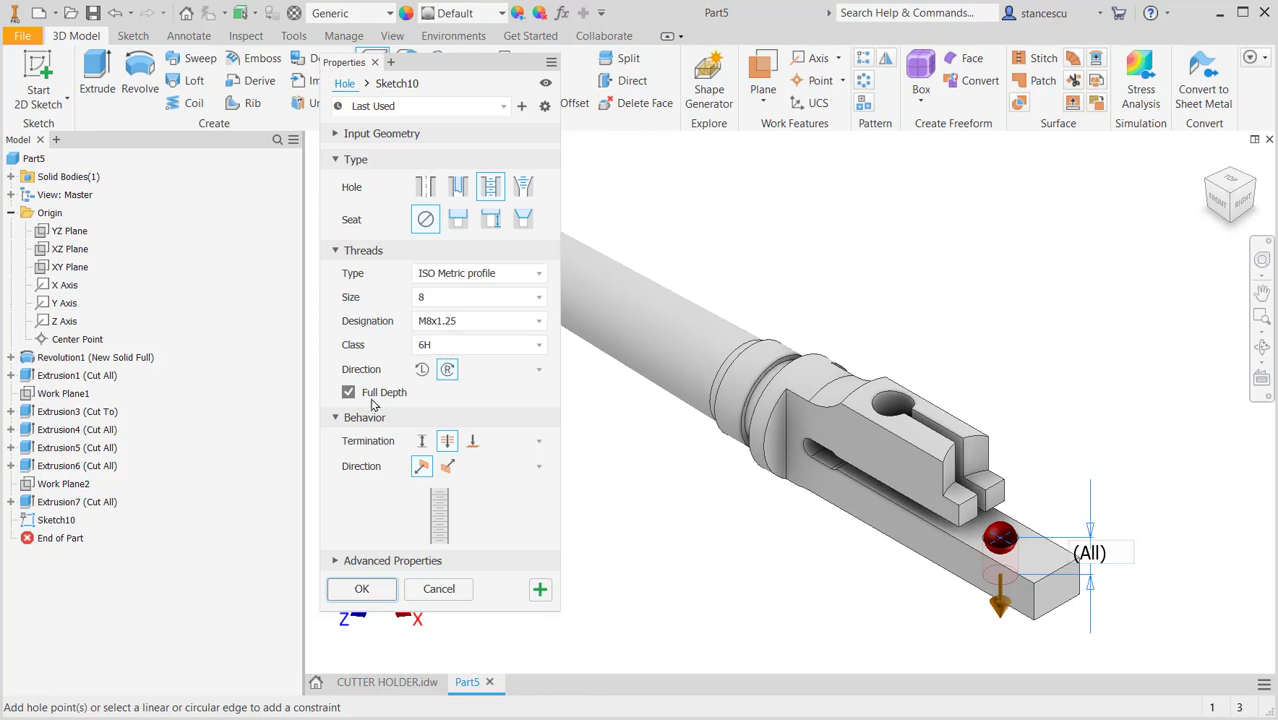
left_click(362, 589)
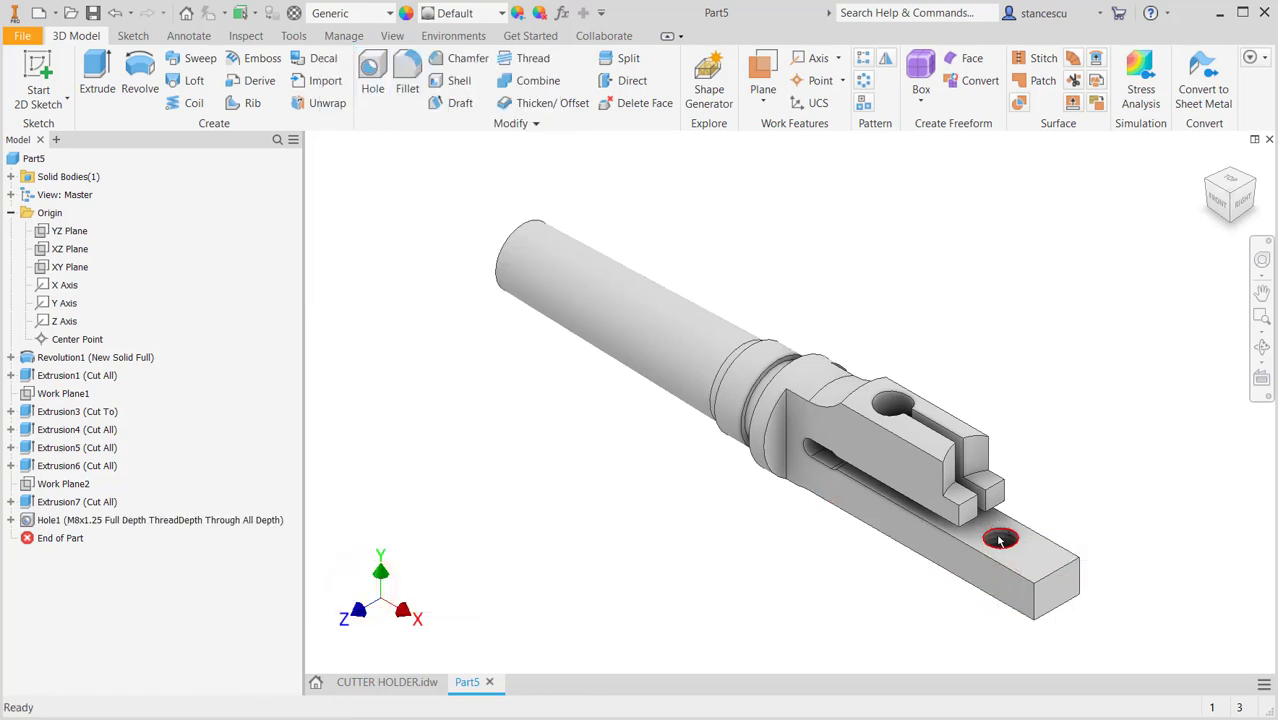
Start a sketch on the jaws' flat front side face and place a point in the upper jaw, about 7.4 mm above the axis.
middle_click_drag(987, 531, 995, 586, "shift")
scroll(996, 555, "up", 10)
scroll(996, 528, "down", 7)
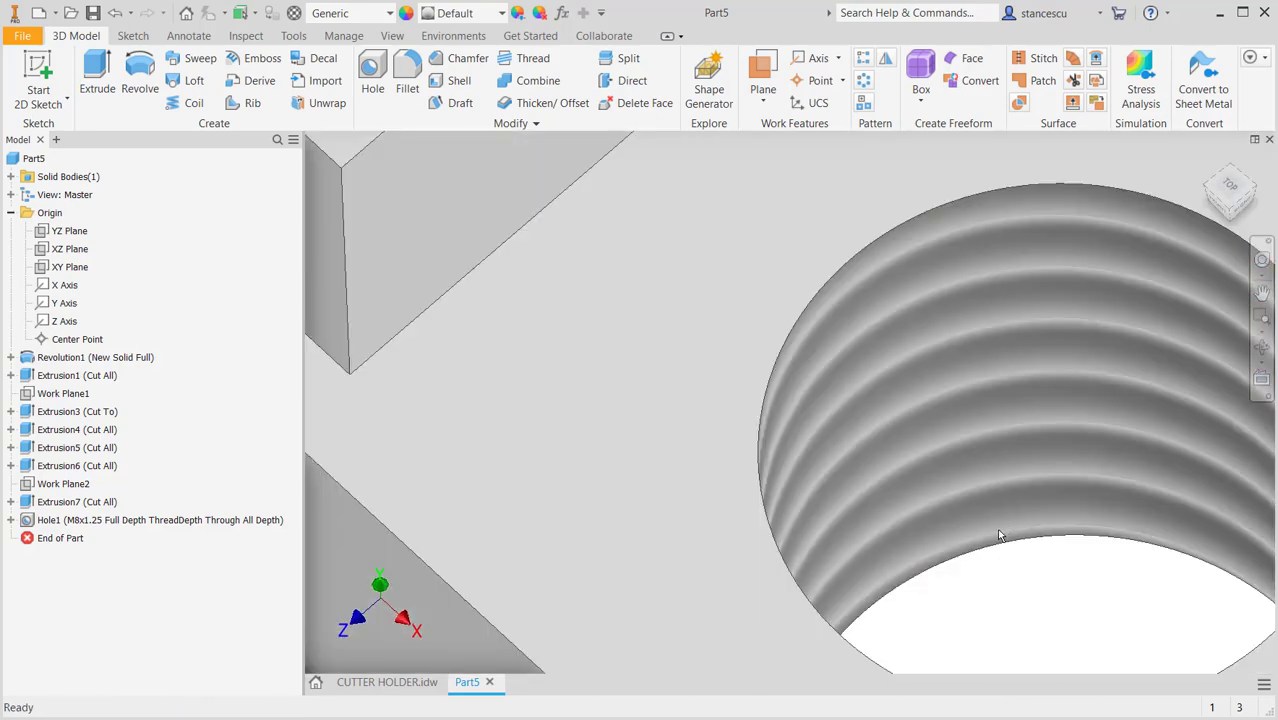
middle_click_drag(738, 535, 736, 499, "shift")
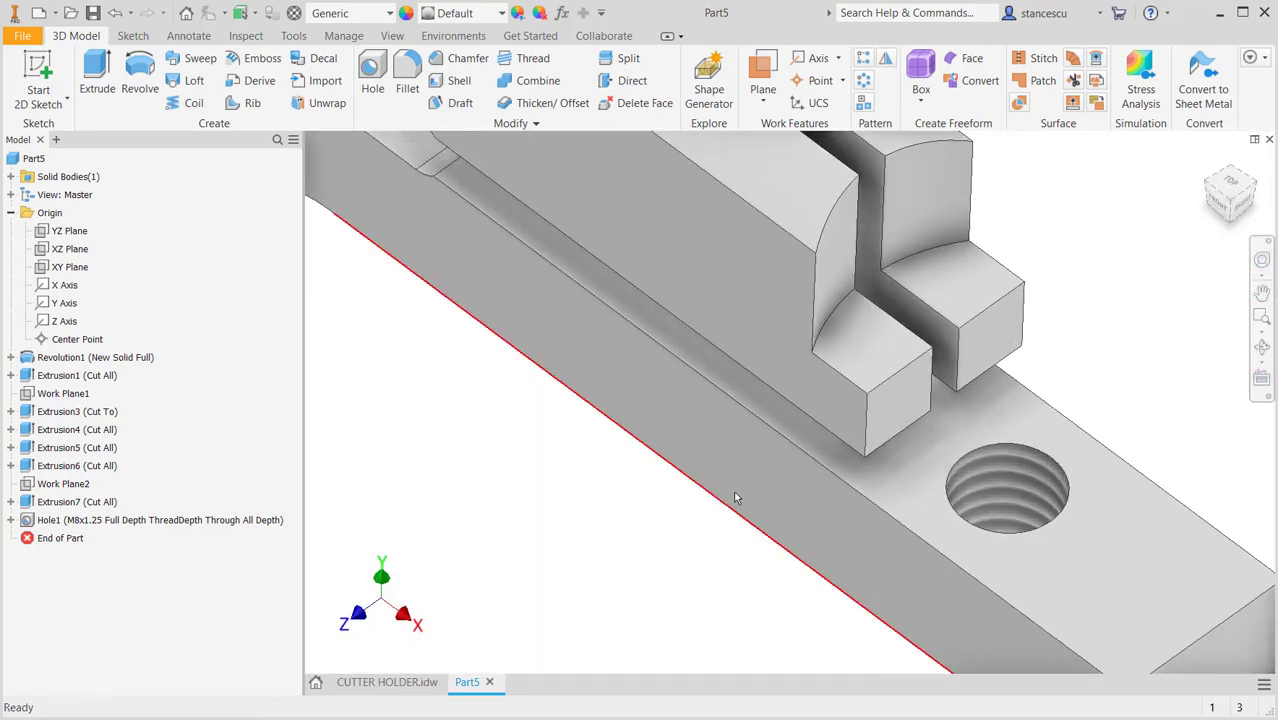
scroll(730, 470, "down", 3)
scroll(690, 452, "up", 2)
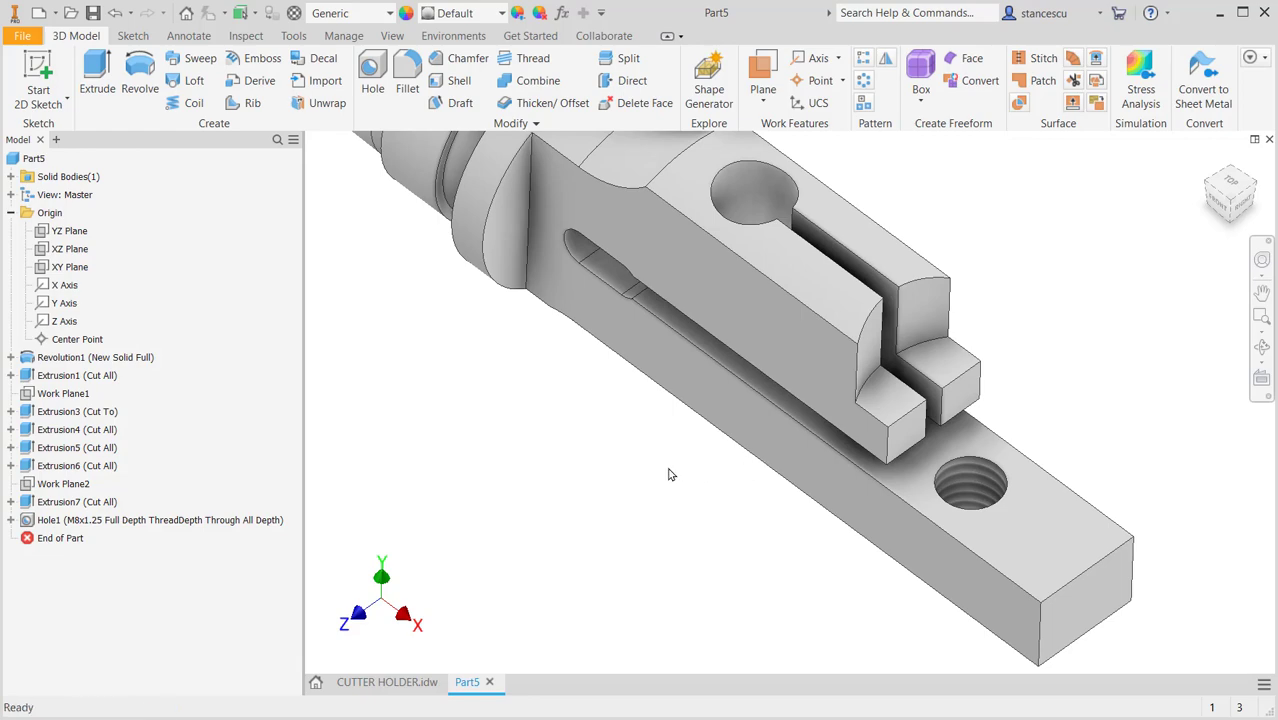
left_click(810, 356)
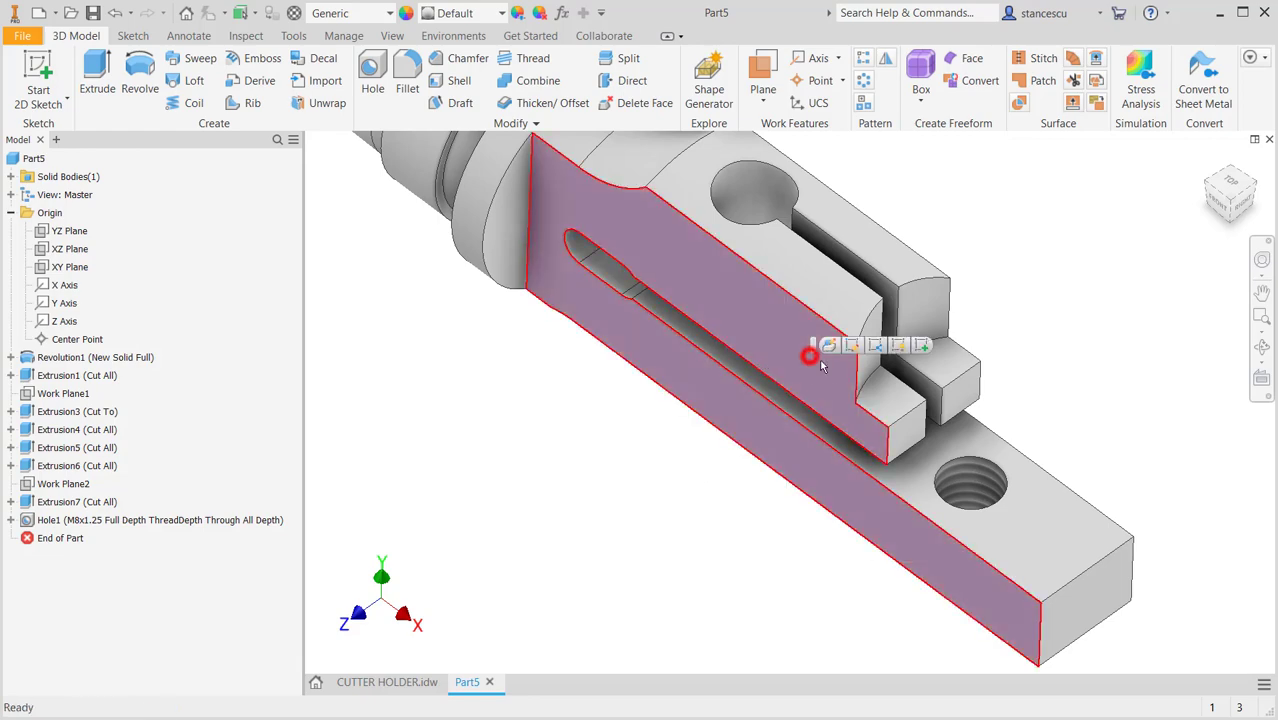
left_click(918, 350)
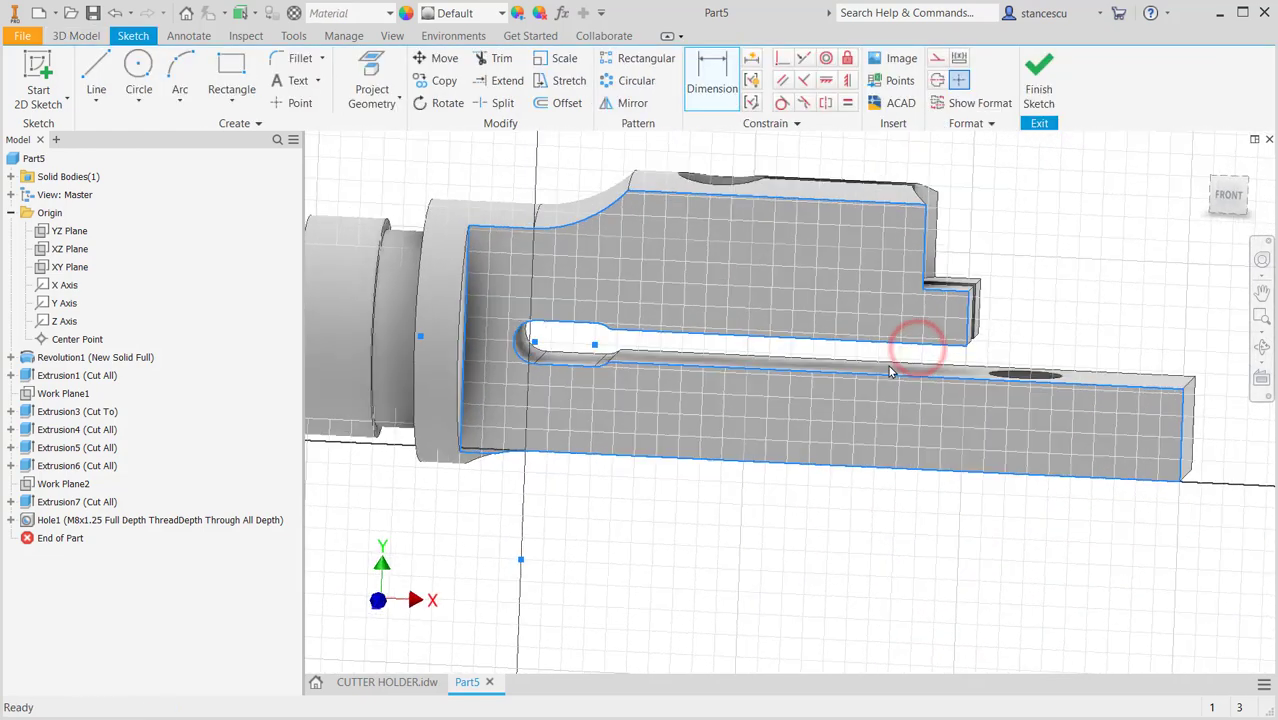
left_click(298, 103)
left_click(788, 343)
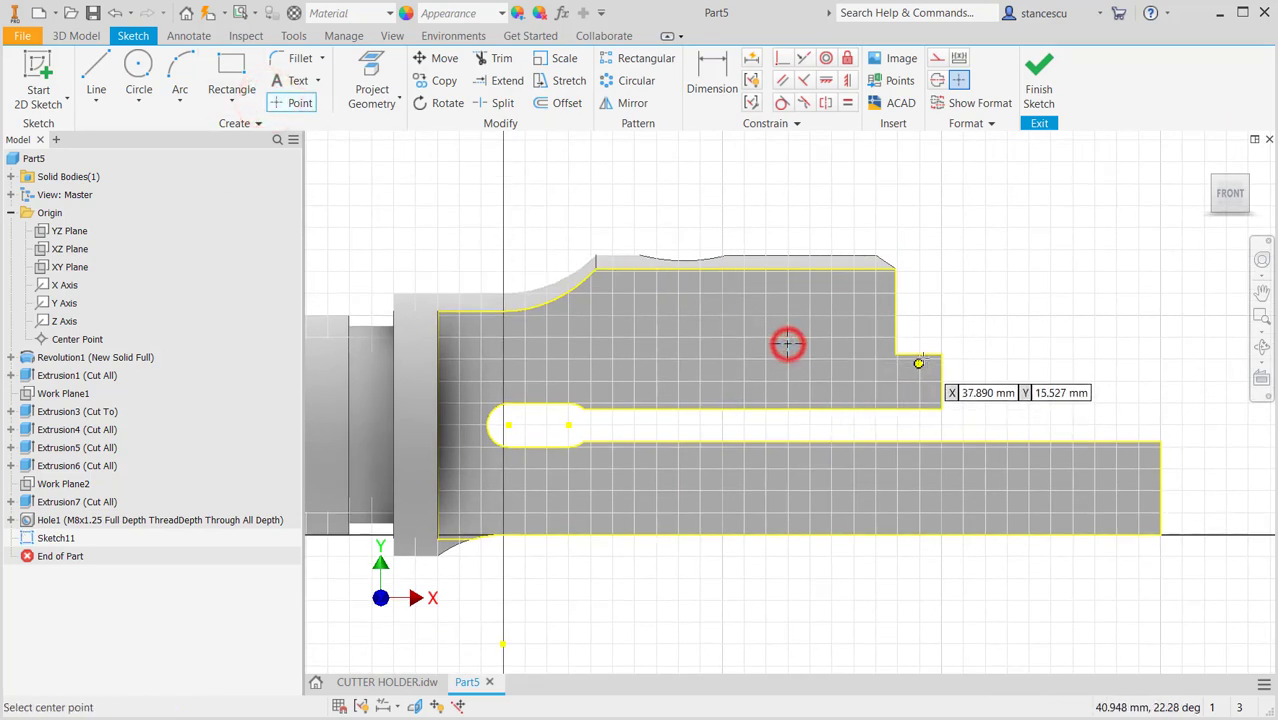
Slice the graphics at the sketch plane and dimension the point 7.5 mm vertically above the projected origin point.
left_click(712, 78)
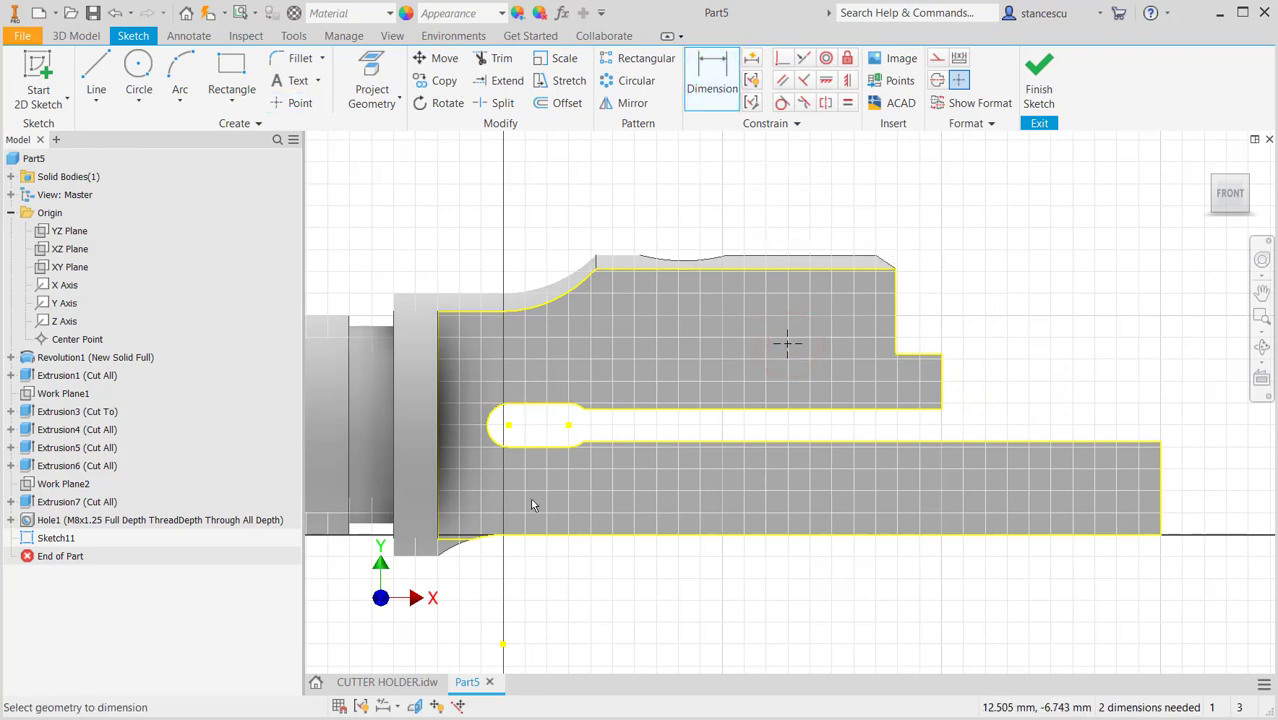
key("F7")
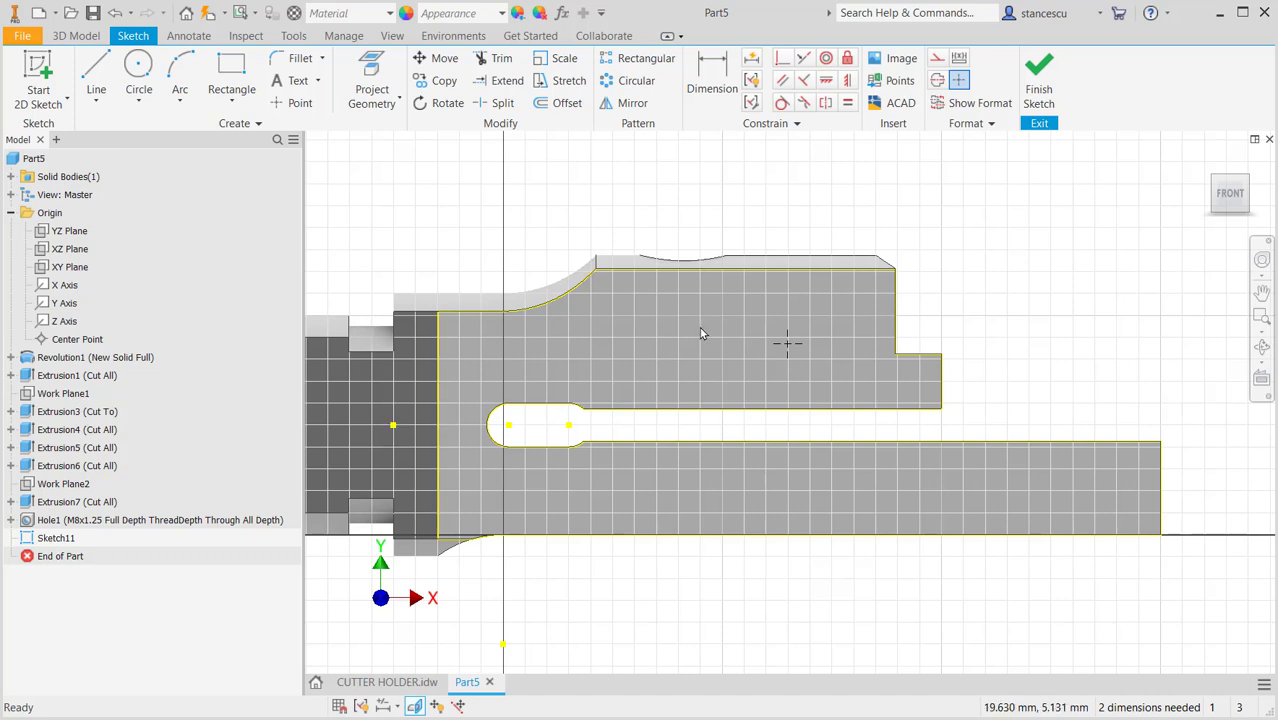
left_click(712, 80)
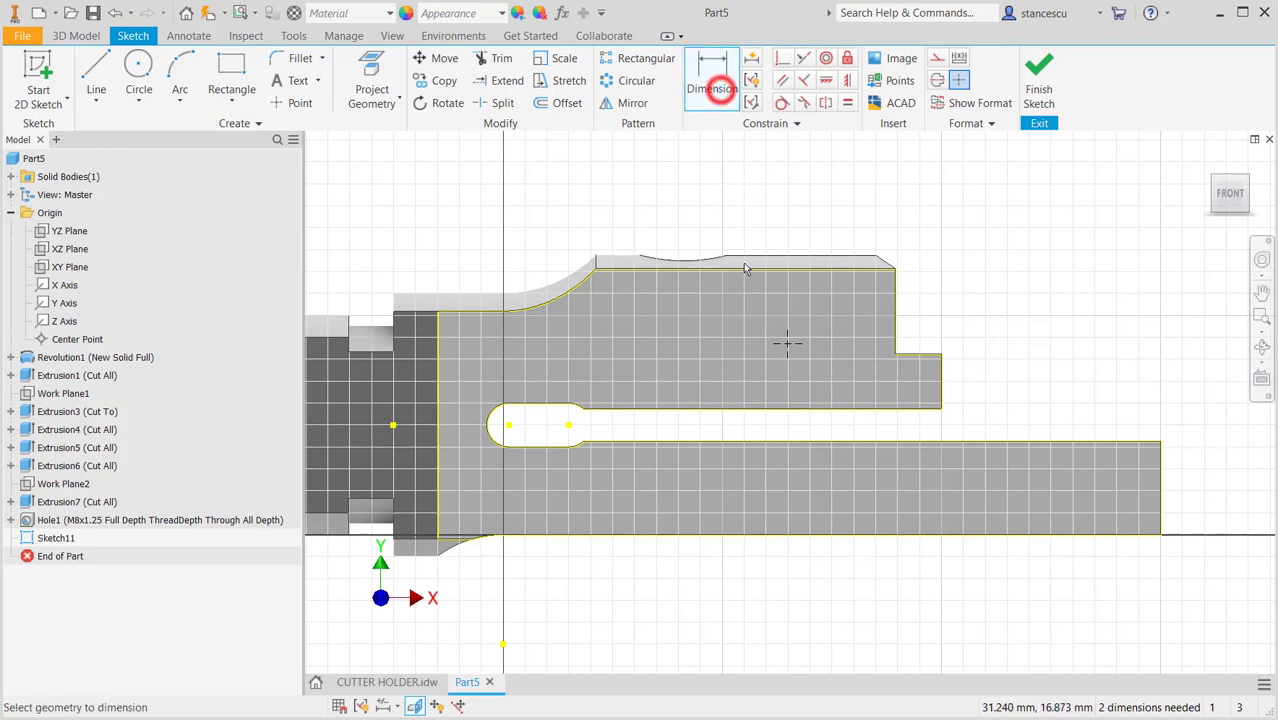
left_click(784, 345)
left_click(394, 426)
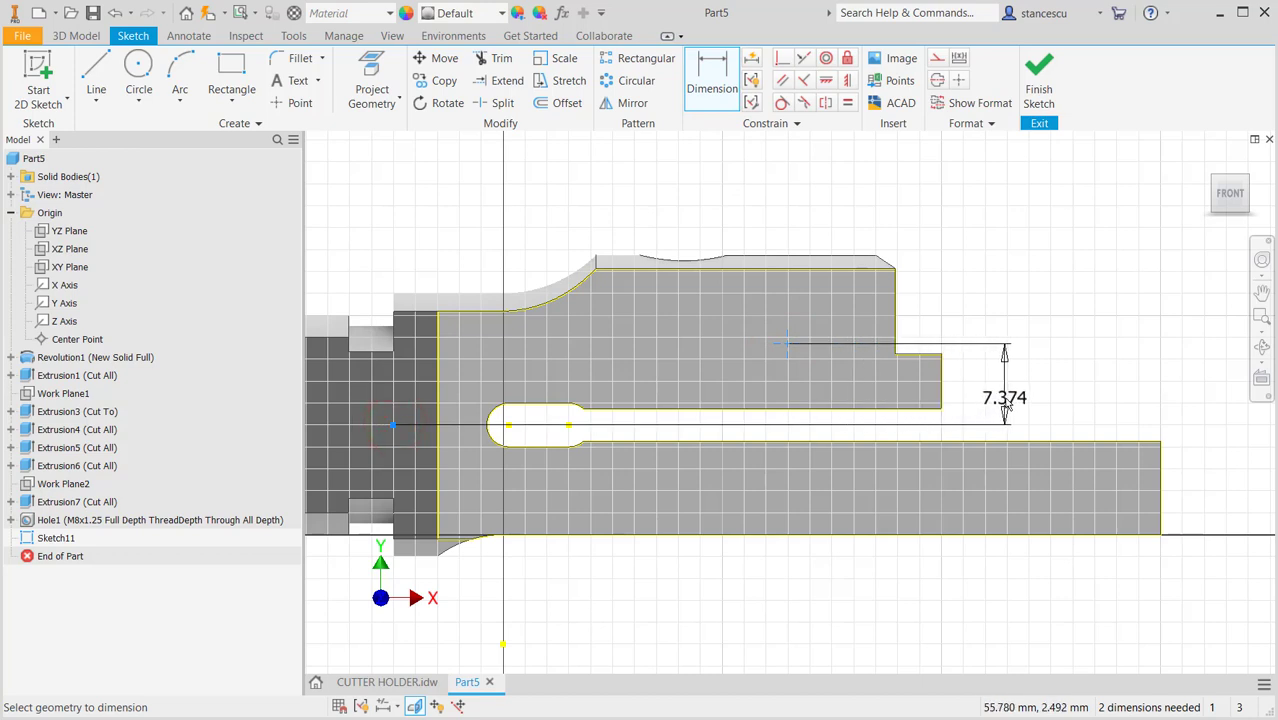
left_click(1005, 405)
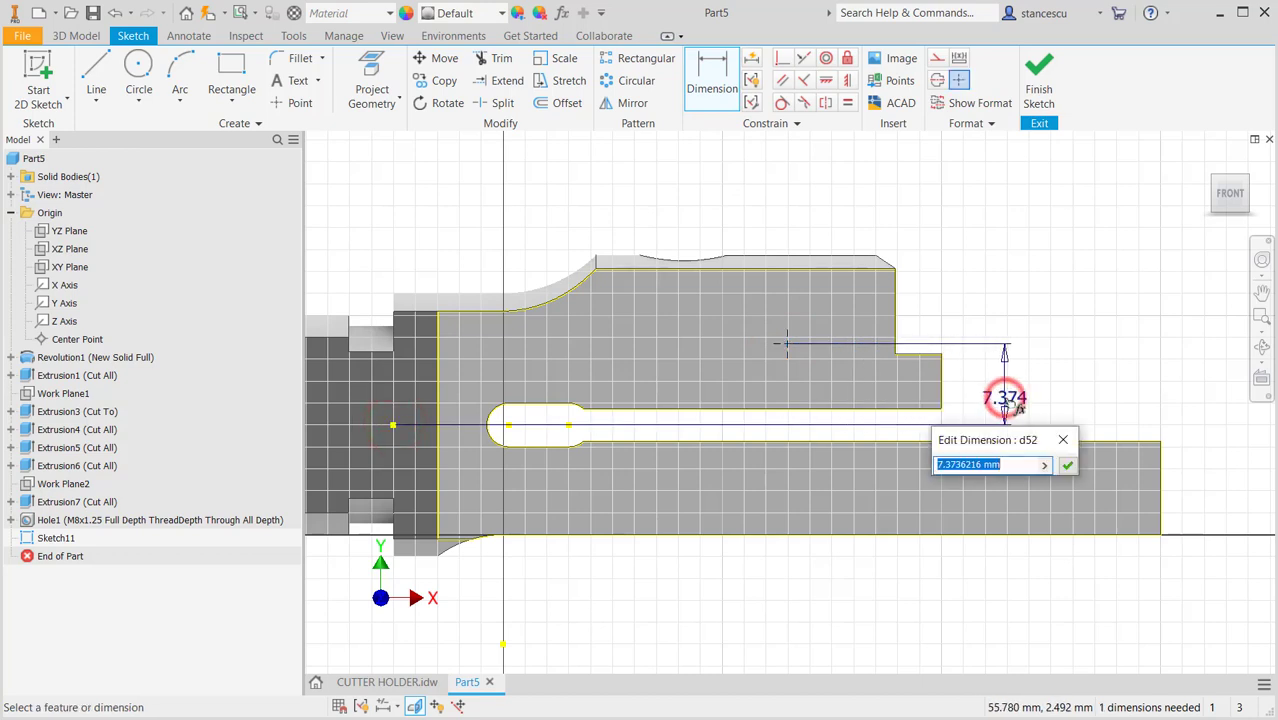
type("7.5")
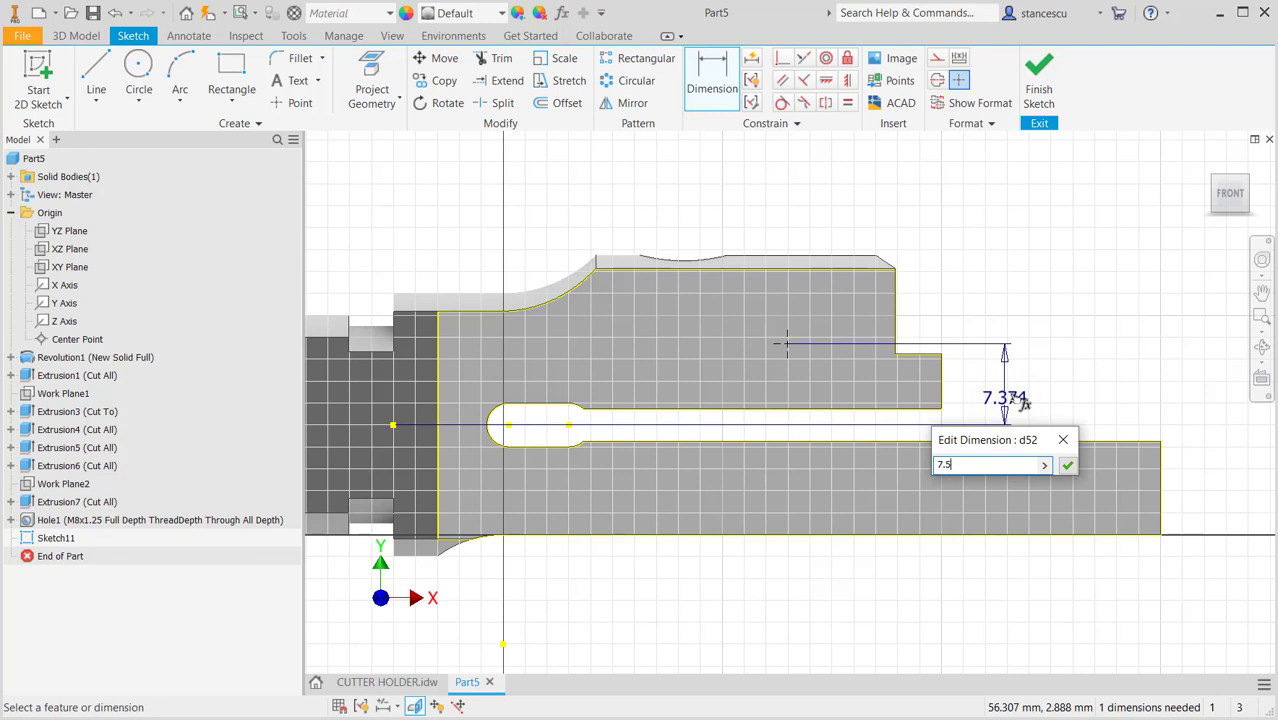
key("Return")
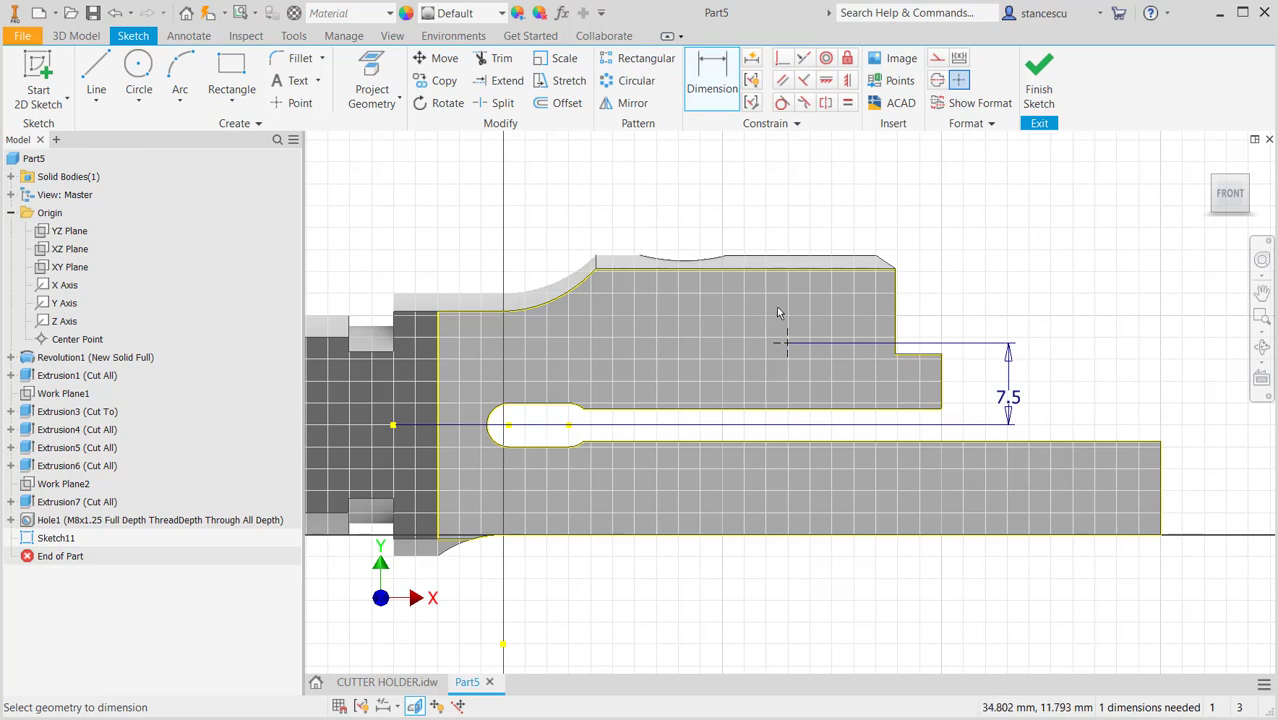
Dimension the point 31.5 mm horizontally from the lower jaw's end edge and finish the sketch.
left_click(785, 347)
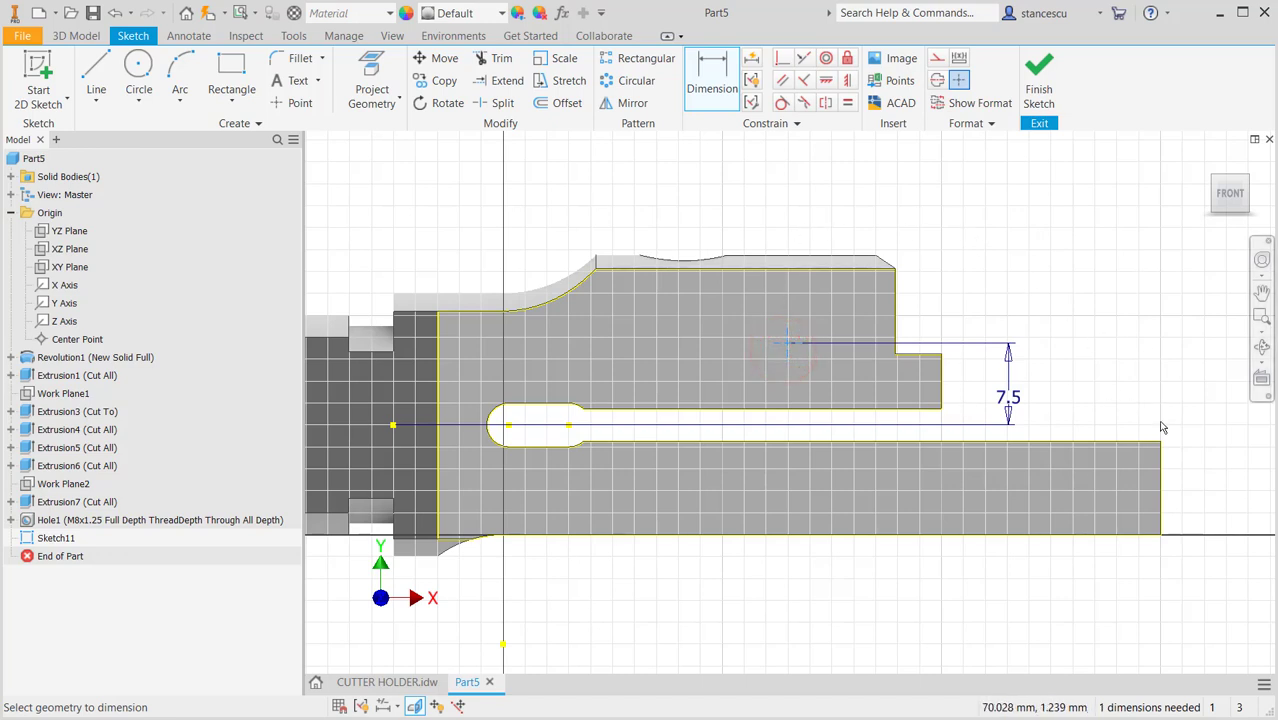
left_click(1159, 460)
left_click(960, 190)
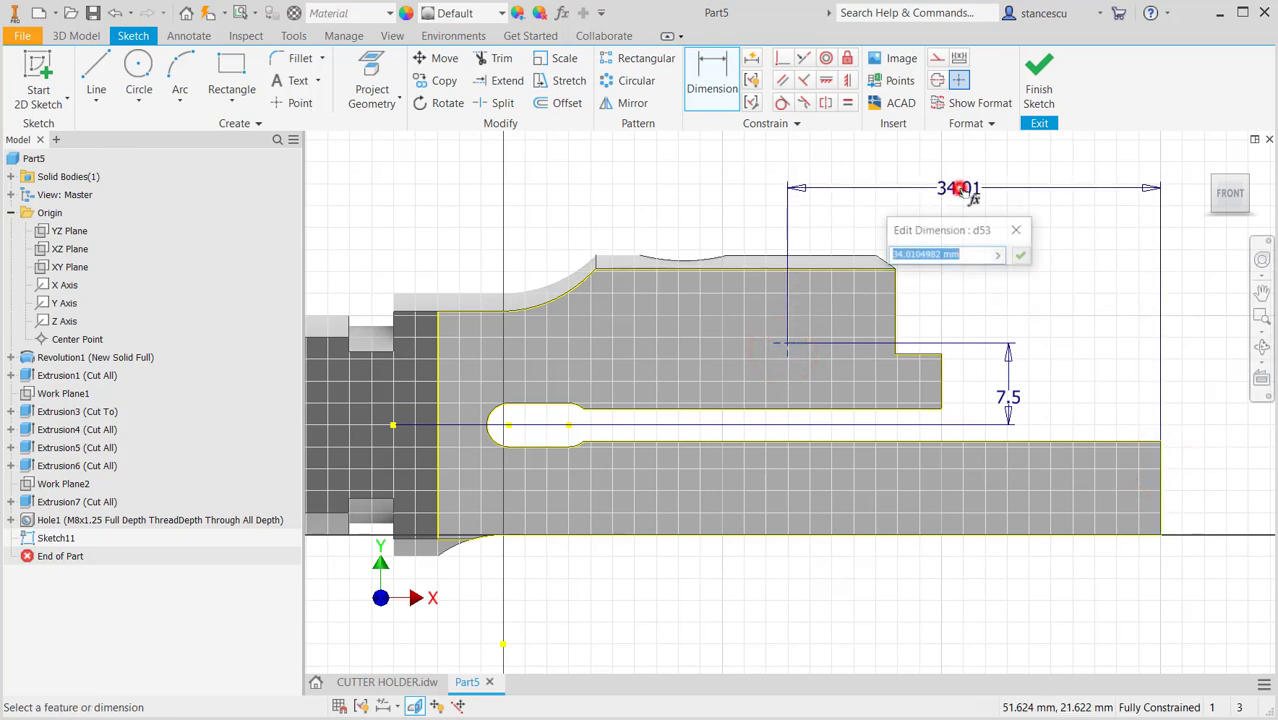
type("31.5")
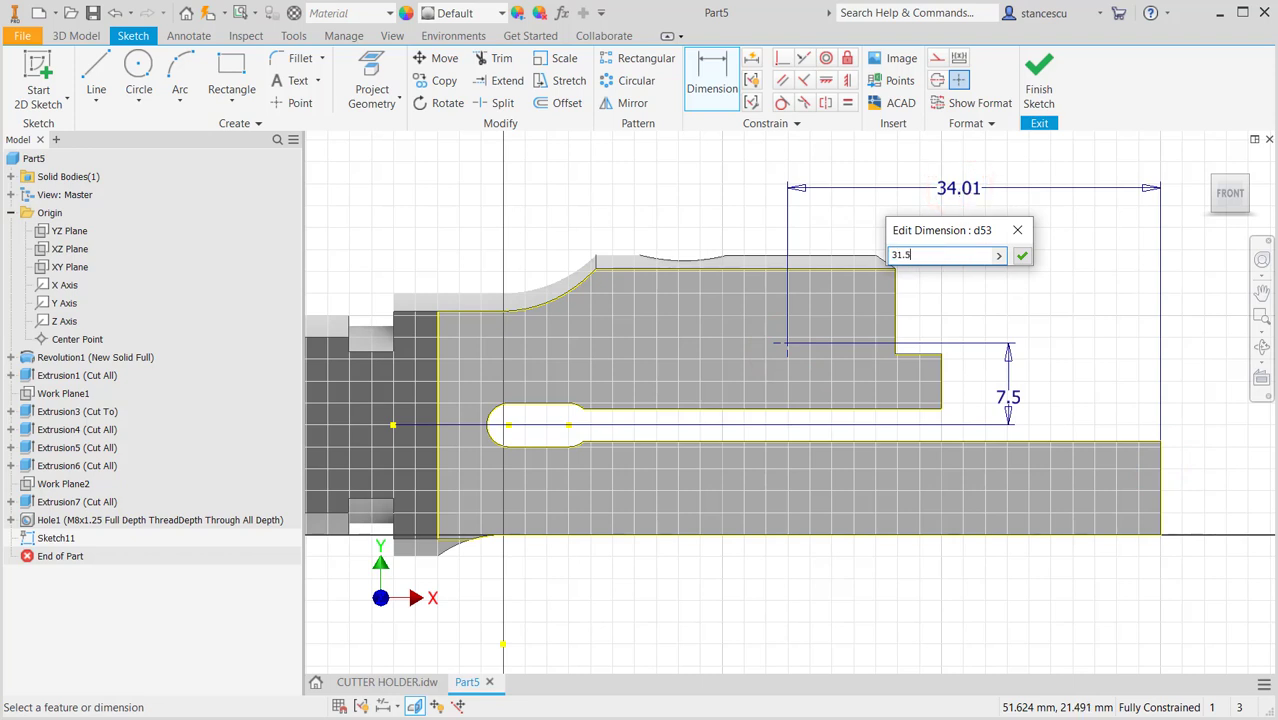
key("Return")
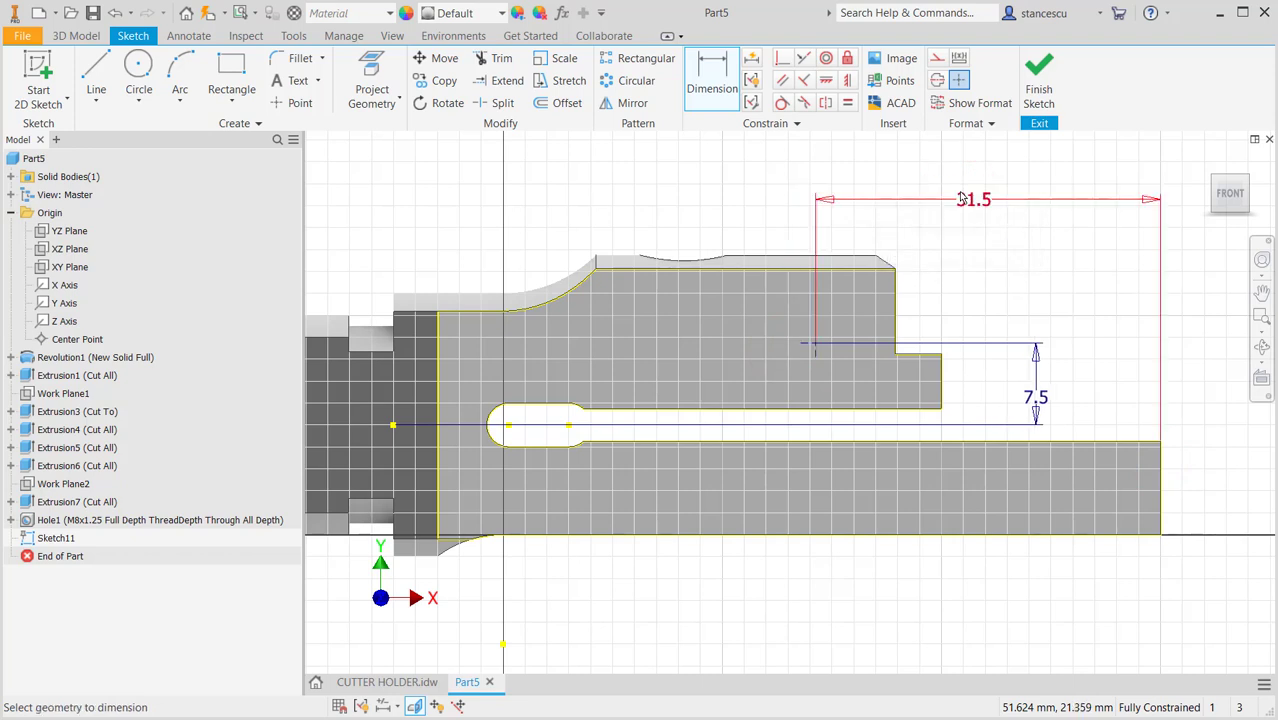
left_click(1040, 95)
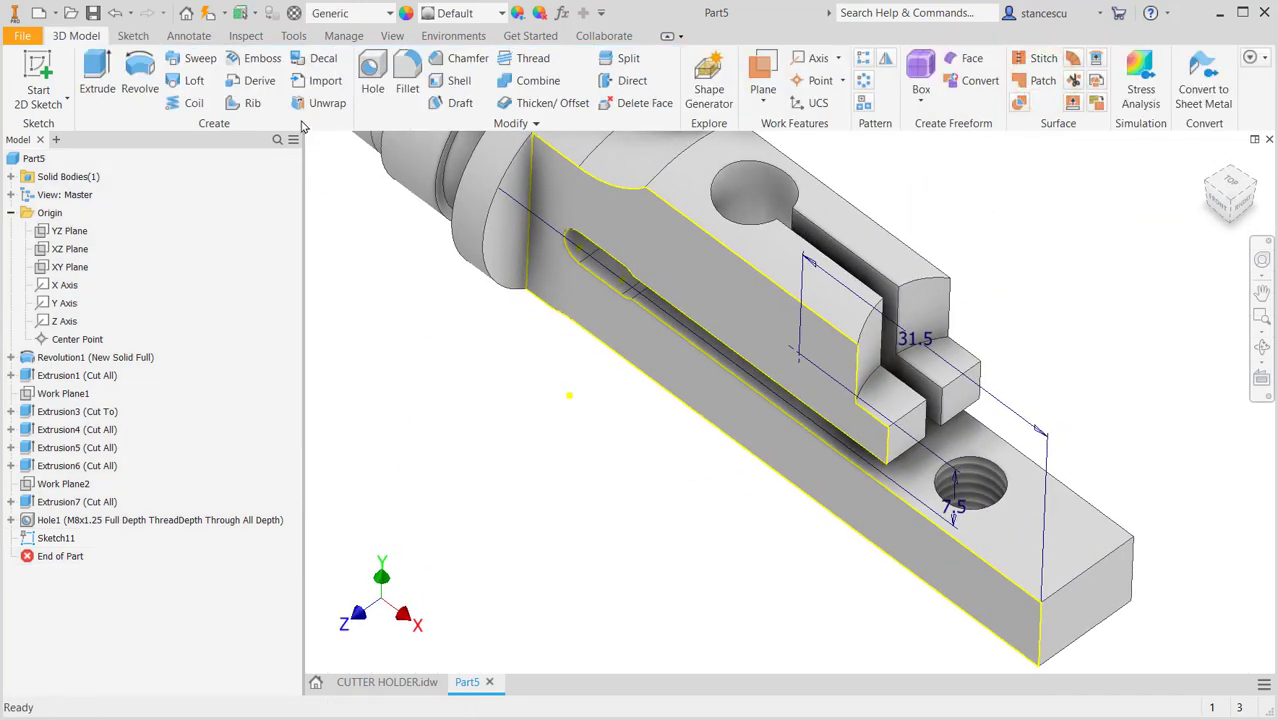
Add a simple 7 mm through-all hole at the sketched point in the upper jaw and return to the home view.
left_click(371, 75)
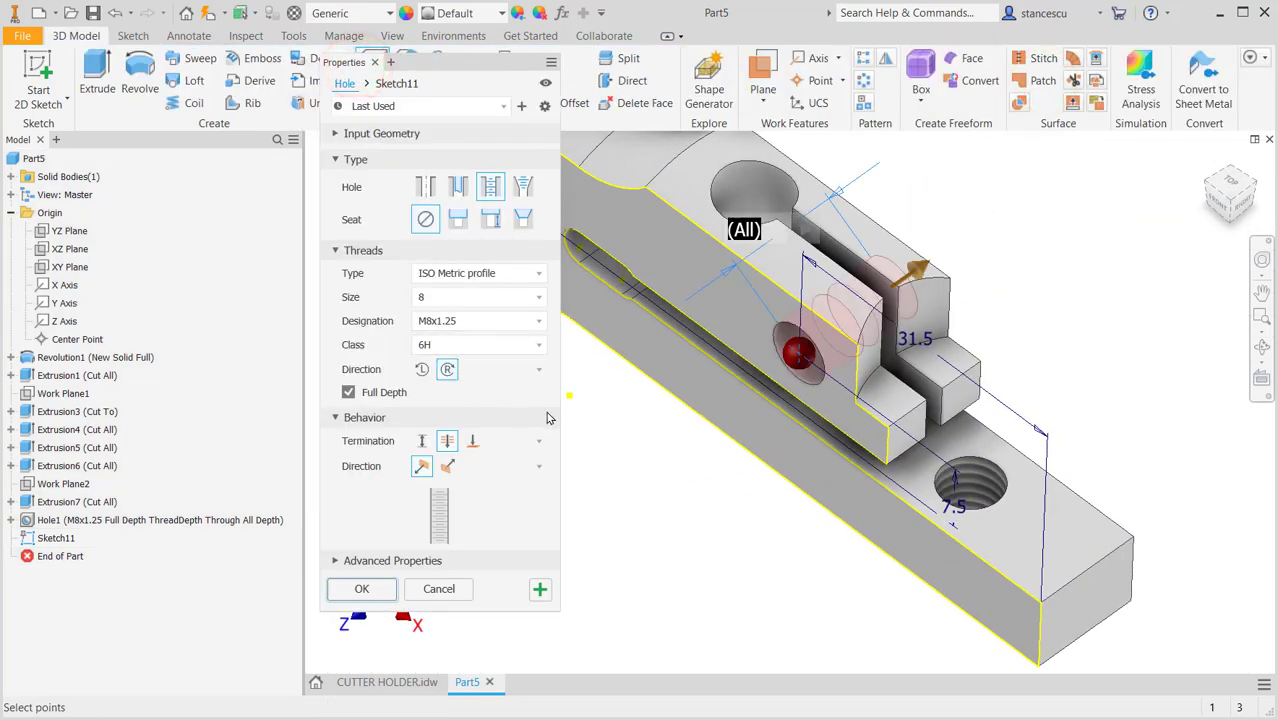
left_click(425, 186)
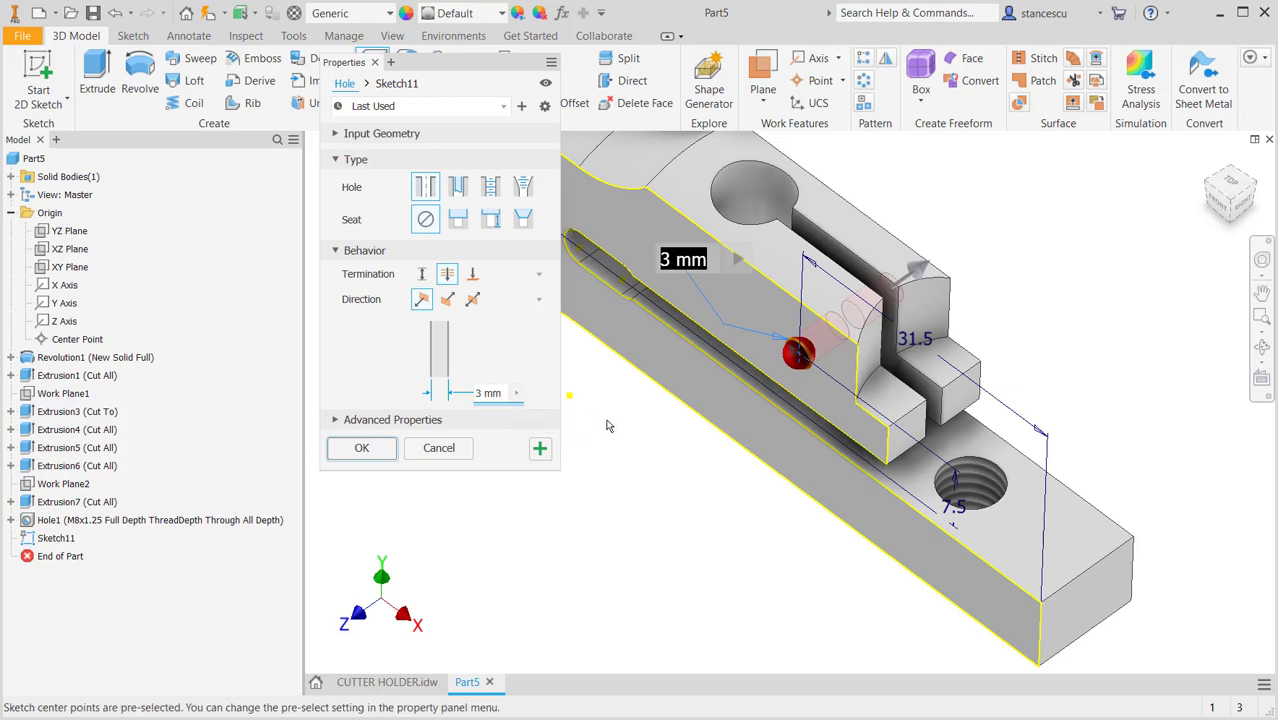
type("7")
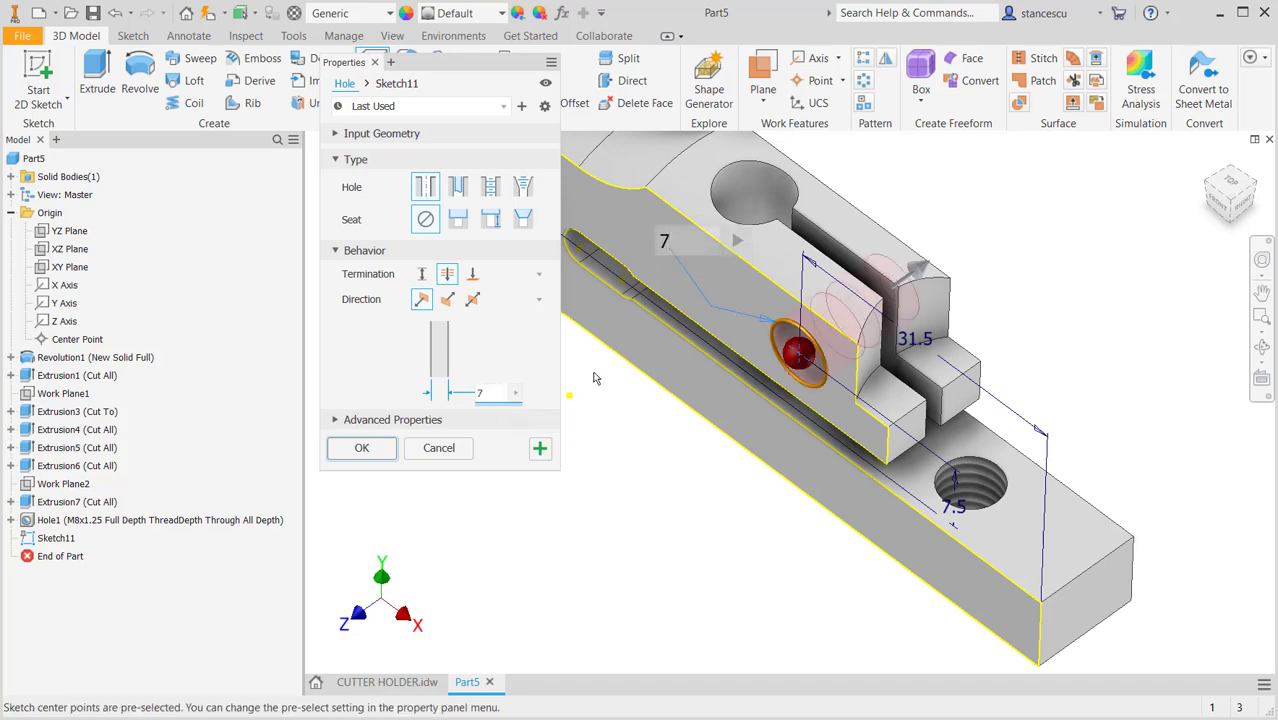
left_click(361, 449)
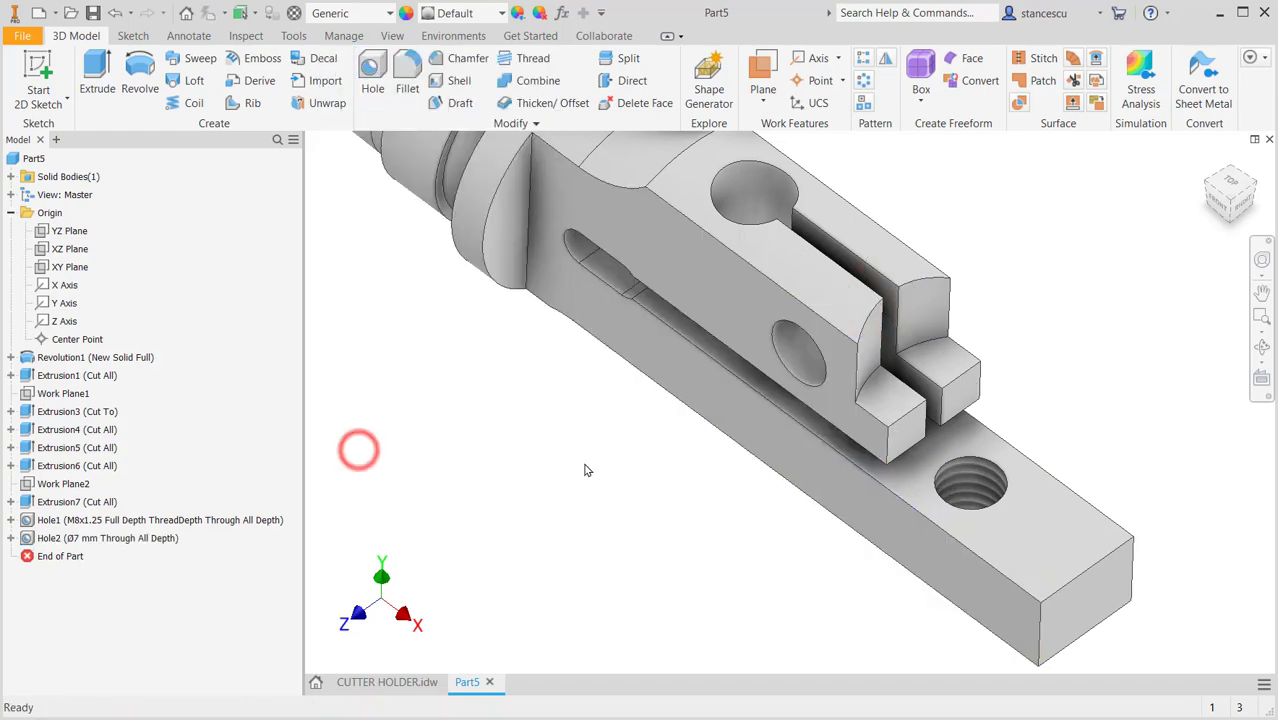
middle_click_drag(590, 463, 625, 468, "shift")
middle_click_drag(652, 402, 882, 542)
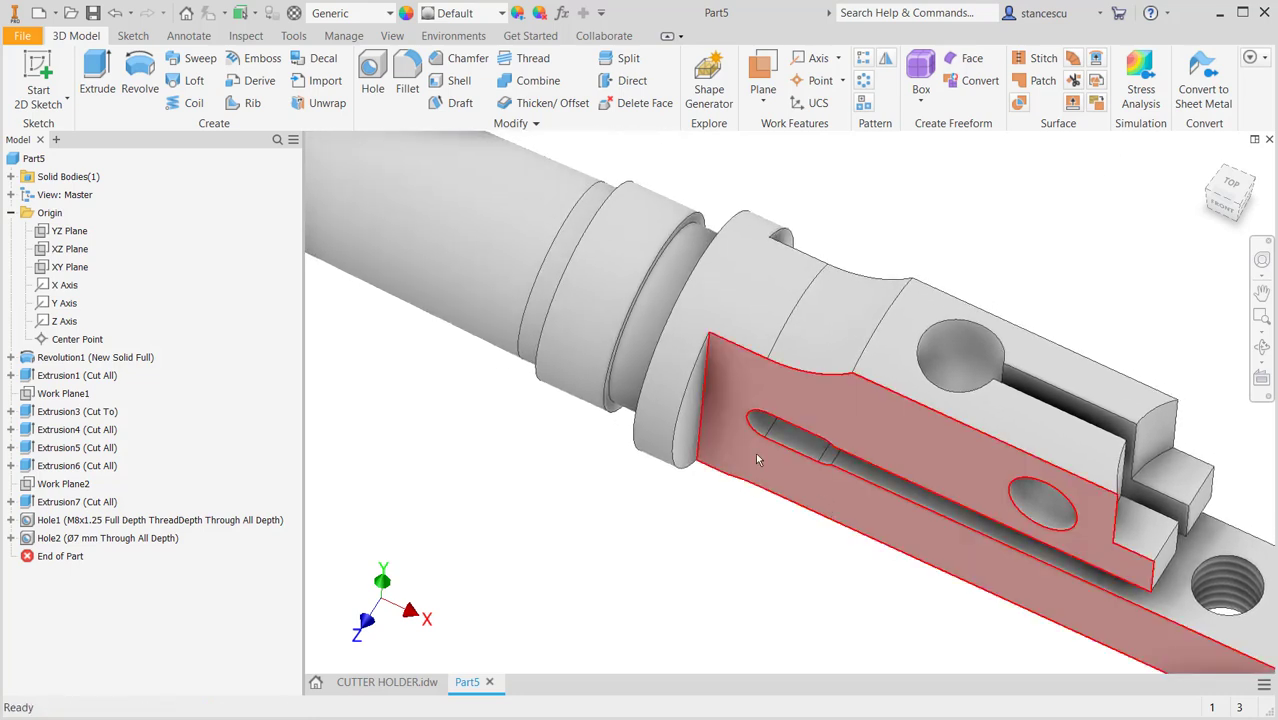
key("F7")
key("F6")
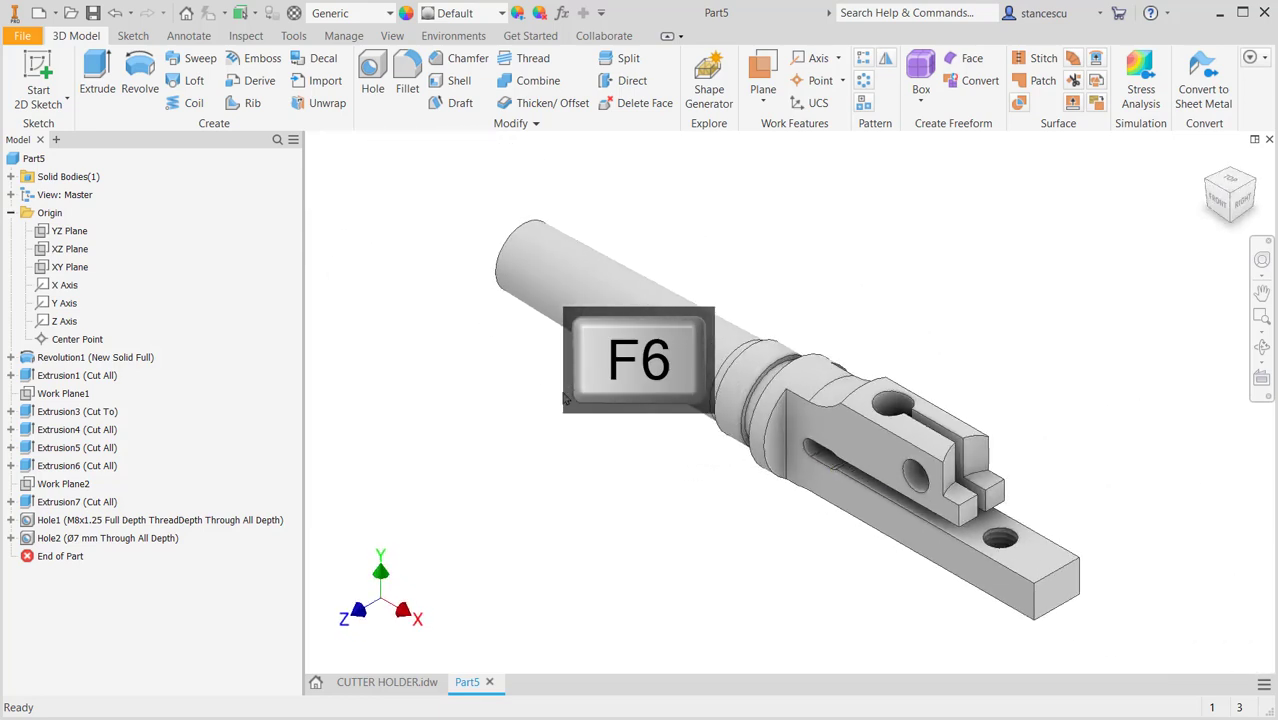
Examine the front view and section A-A of the CUTTER HOLDER drawing for the chamfer callouts on the shaft, collar and jaw end.
left_click(415, 686)
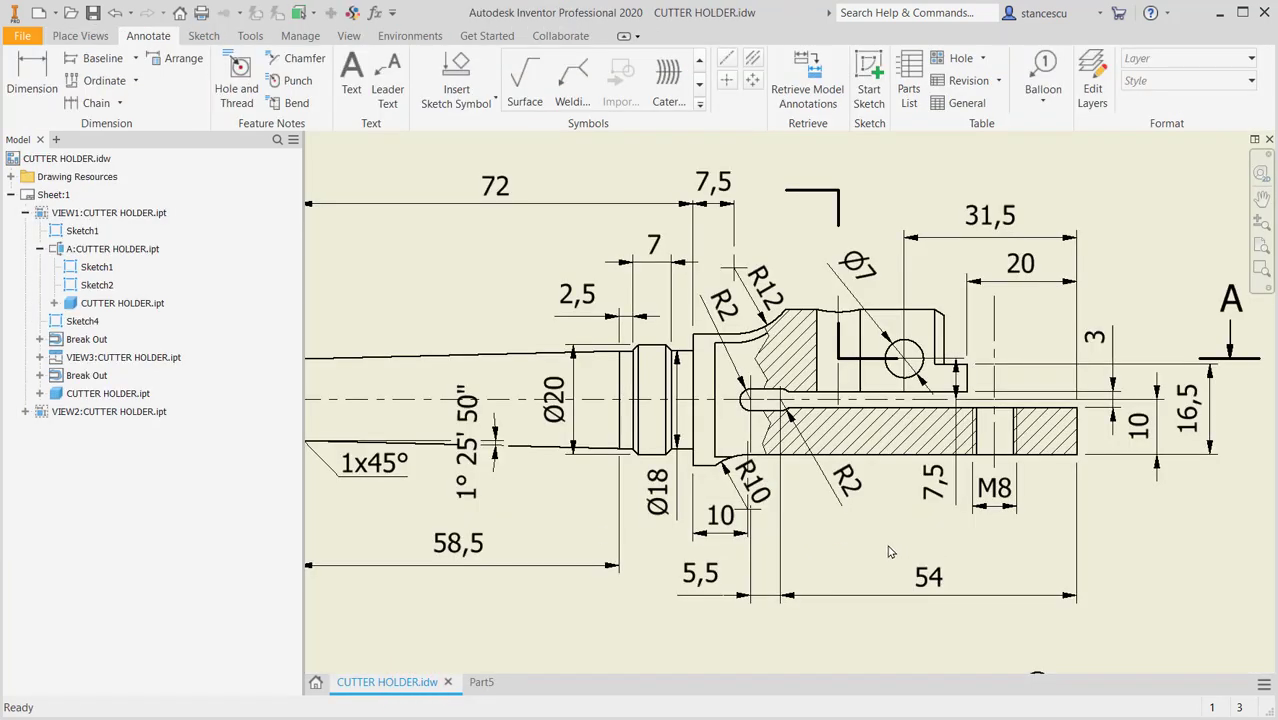
scroll(813, 518, "up", 2)
middle_click_drag(716, 531, 733, 465)
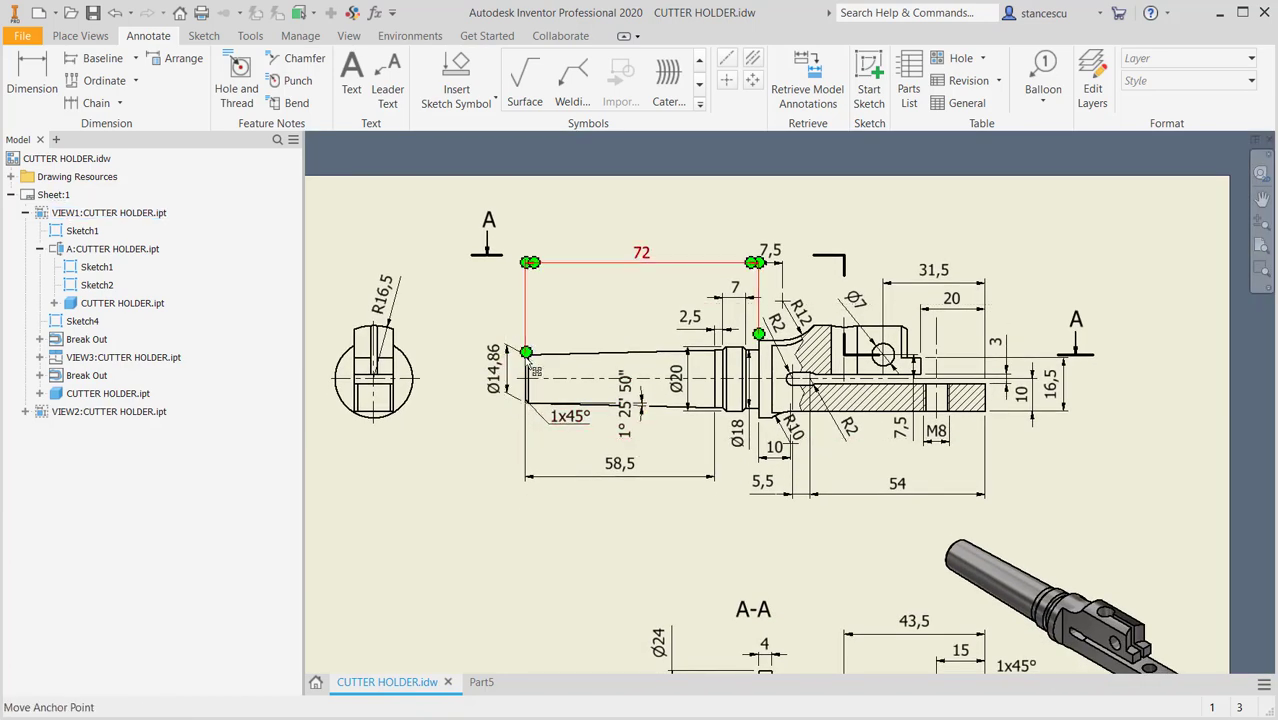
scroll(541, 418, "down", 3)
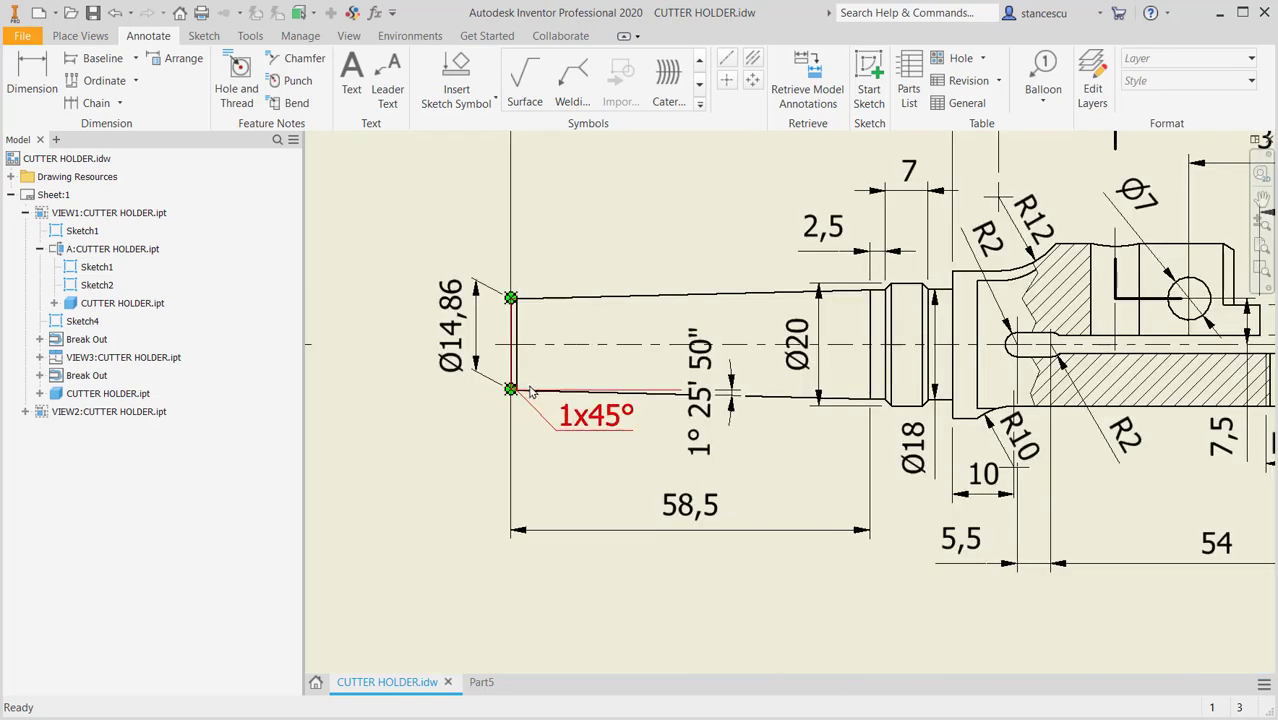
middle_click_drag(645, 494, 493, 338)
scroll(663, 421, "up", 3)
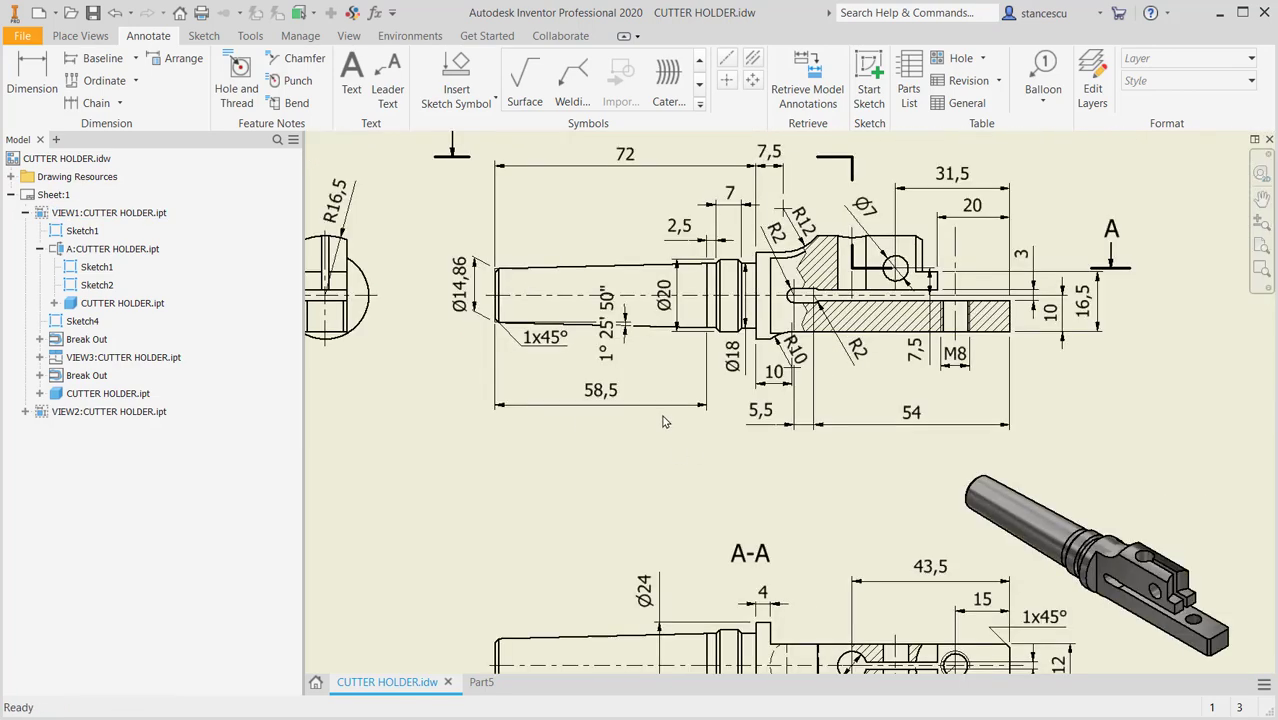
middle_click_drag(800, 461, 672, 268)
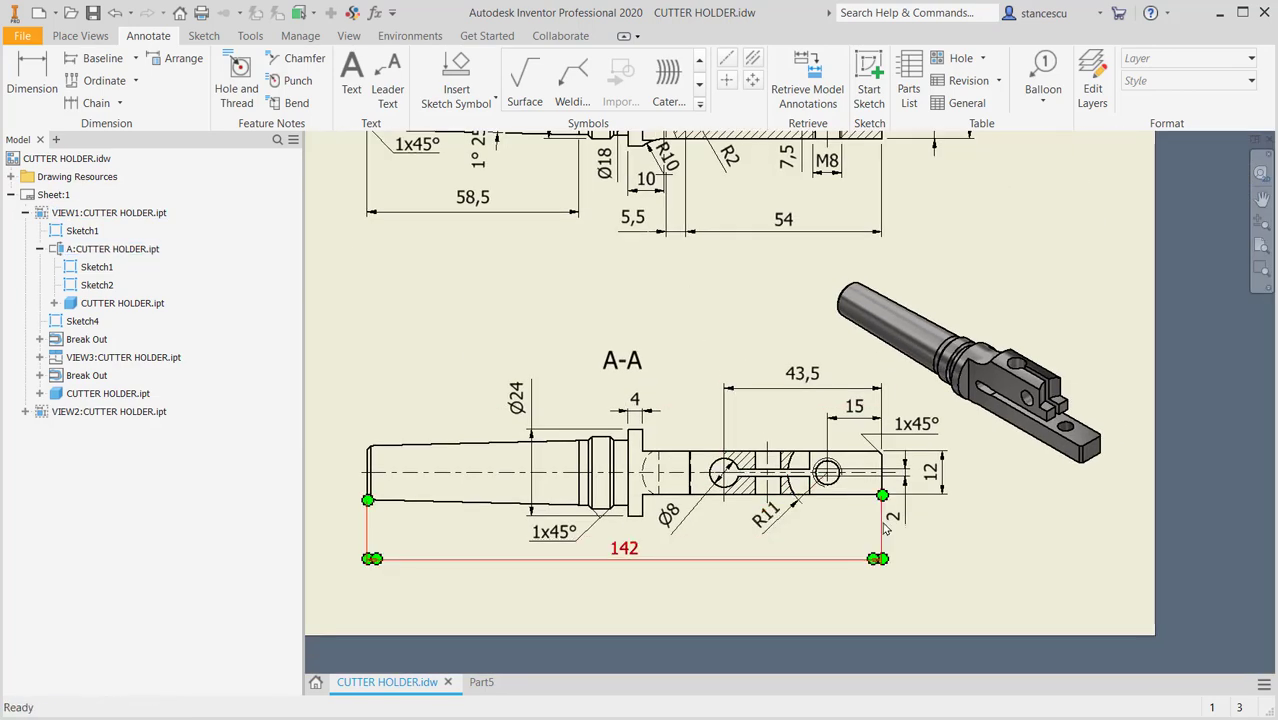
scroll(628, 484, "down", 3)
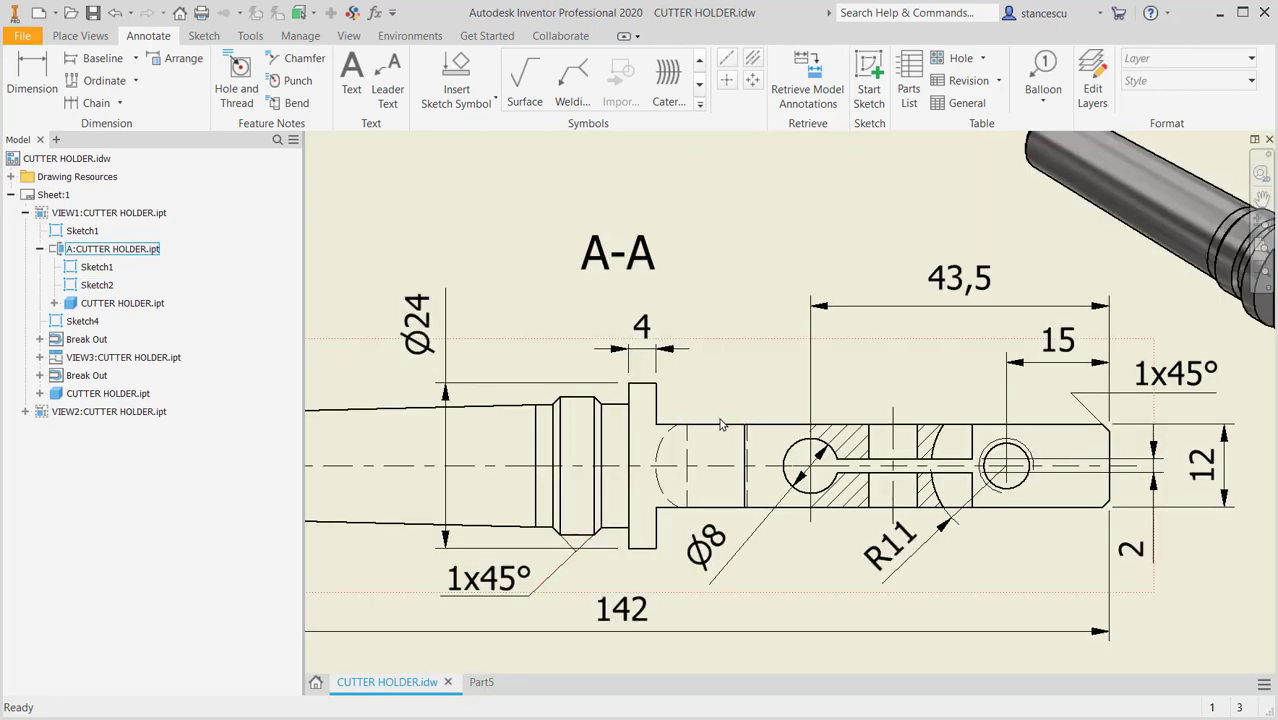
scroll(722, 440, "up", 3)
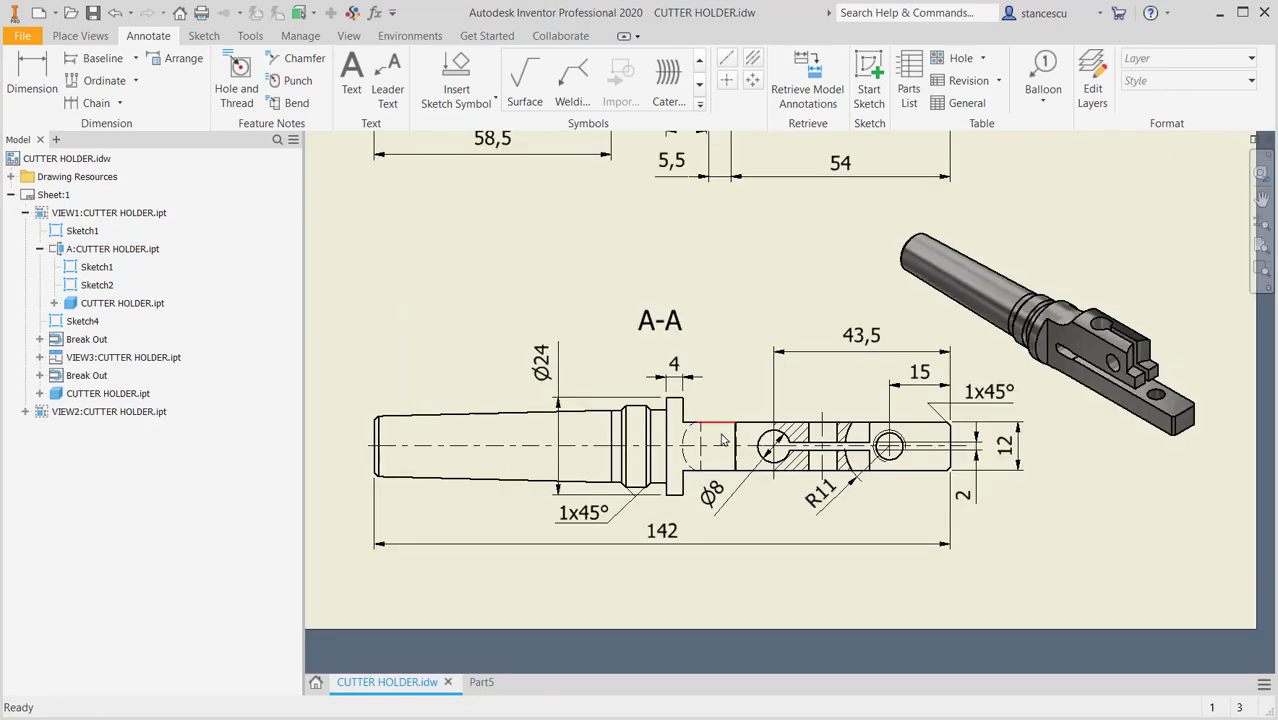
Chamfer Part5's shaft end edge, both edges of the Ø20 collar and the lower jaw's vertical end edges by 1 mm.
left_click(481, 682)
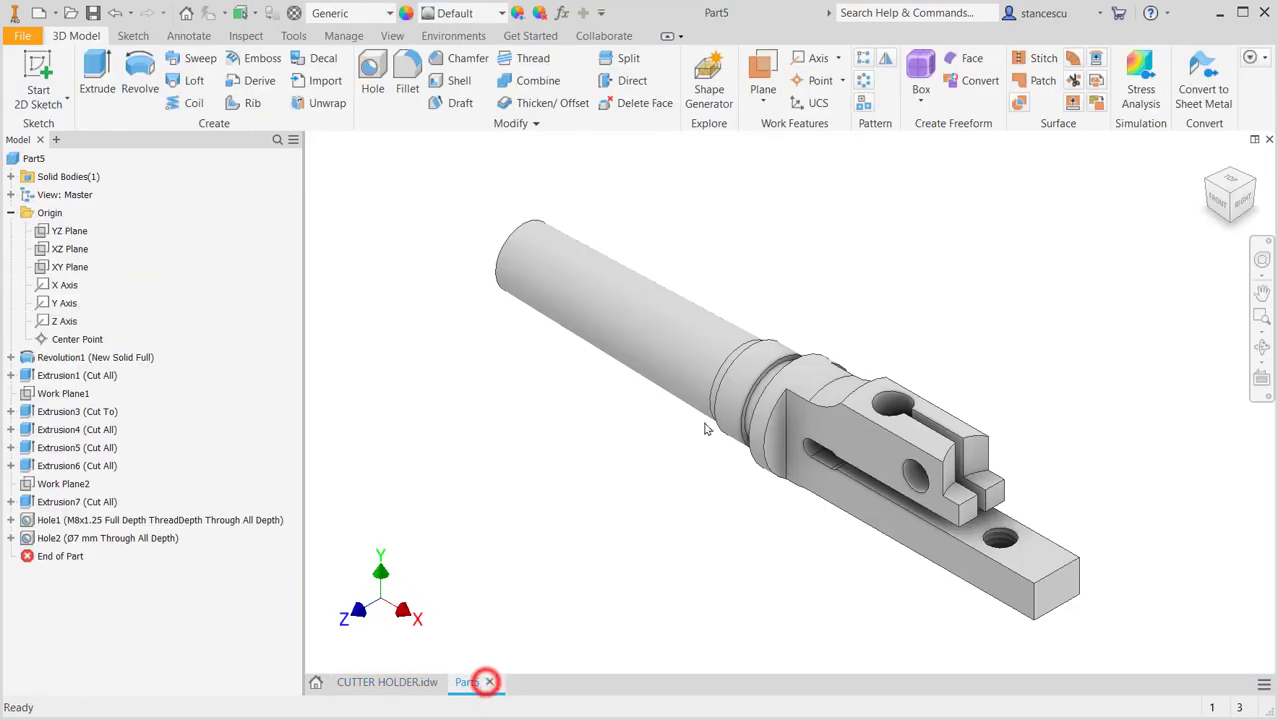
left_click(506, 232)
left_click(546, 231)
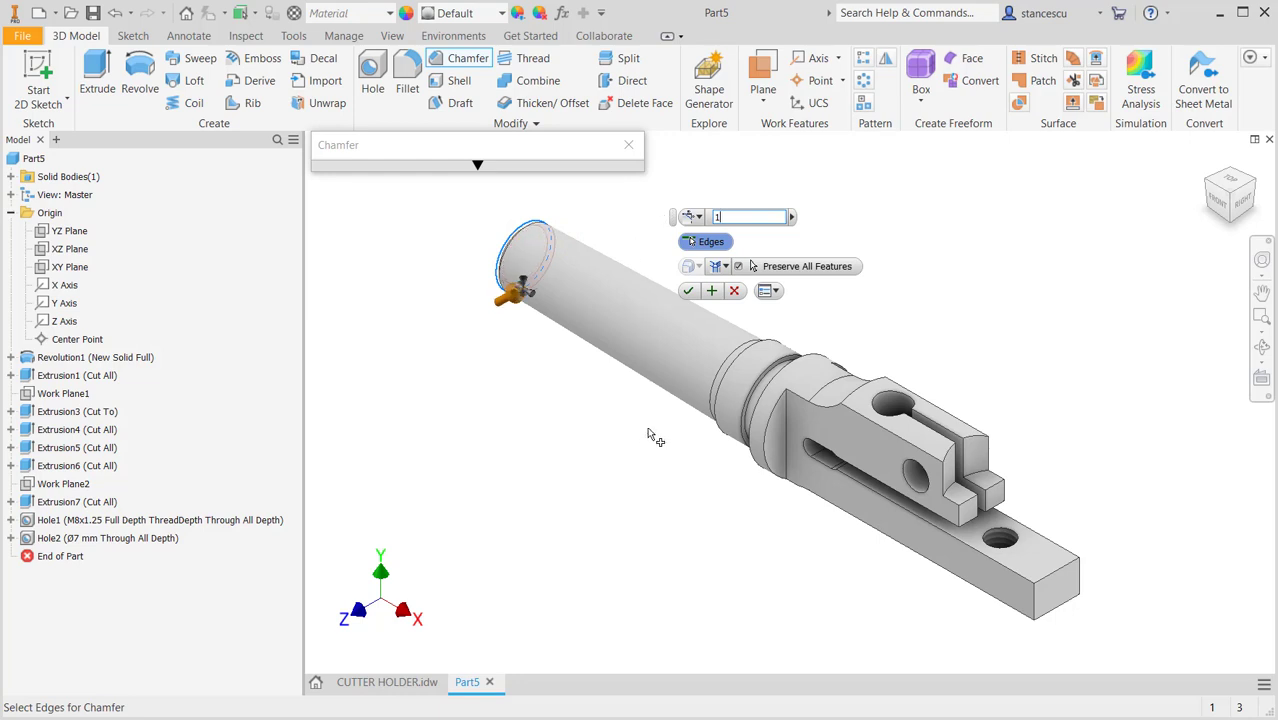
left_click(749, 365)
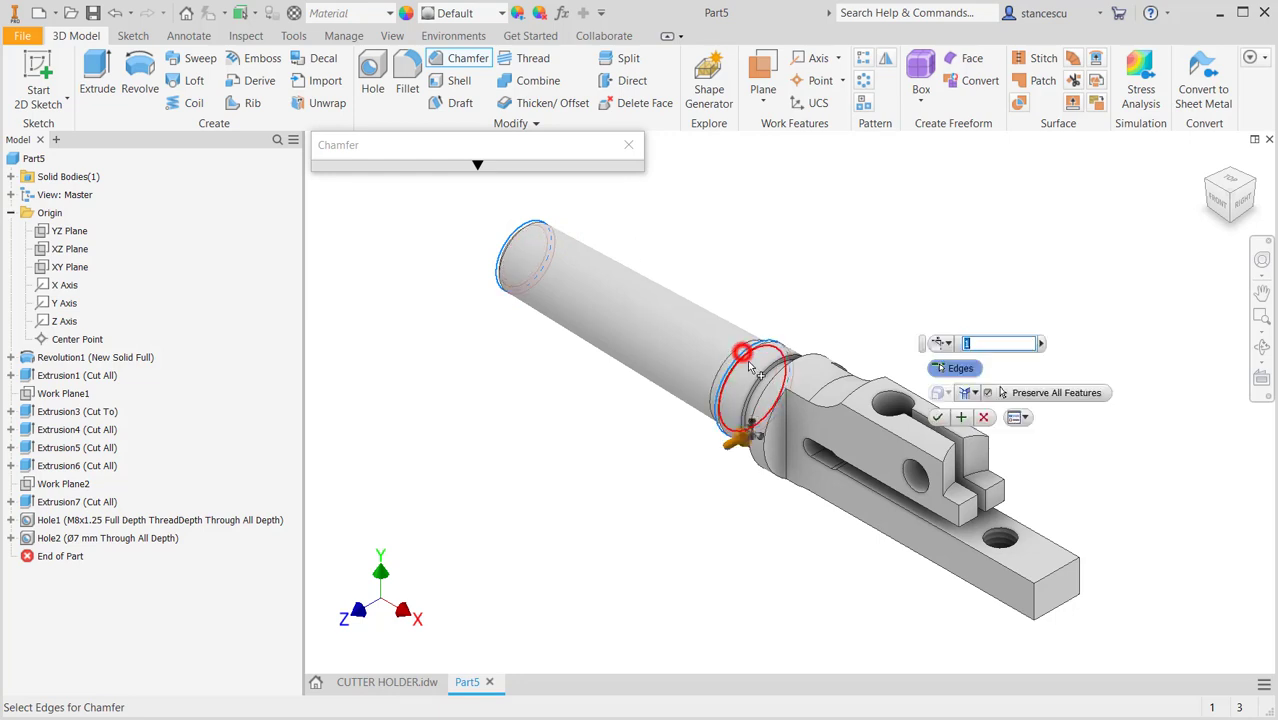
left_click(757, 374)
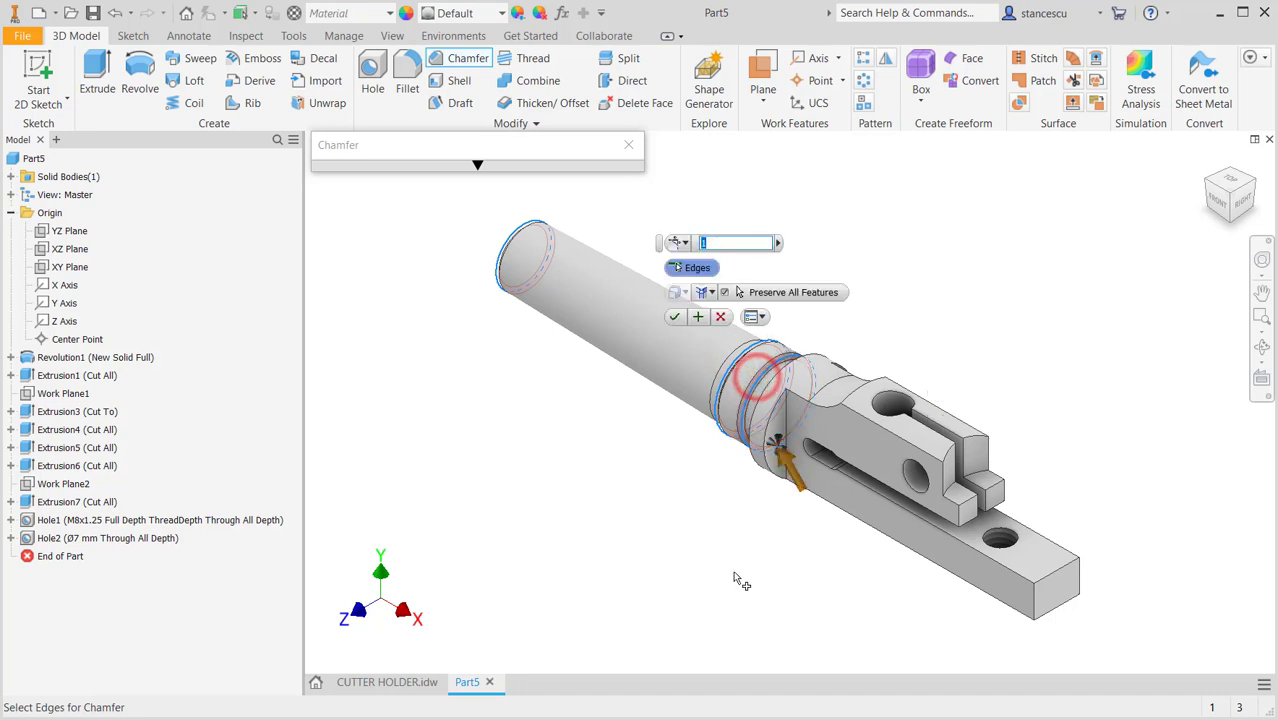
left_click(1040, 616)
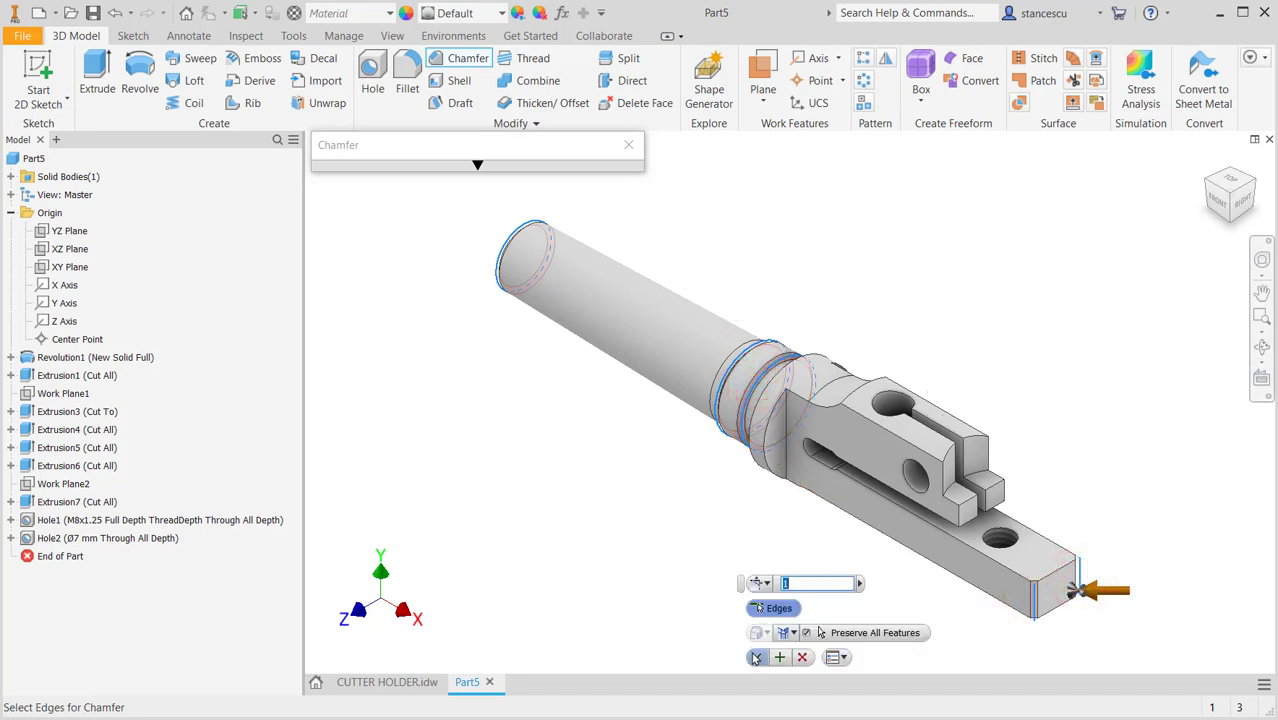
left_click(756, 660)
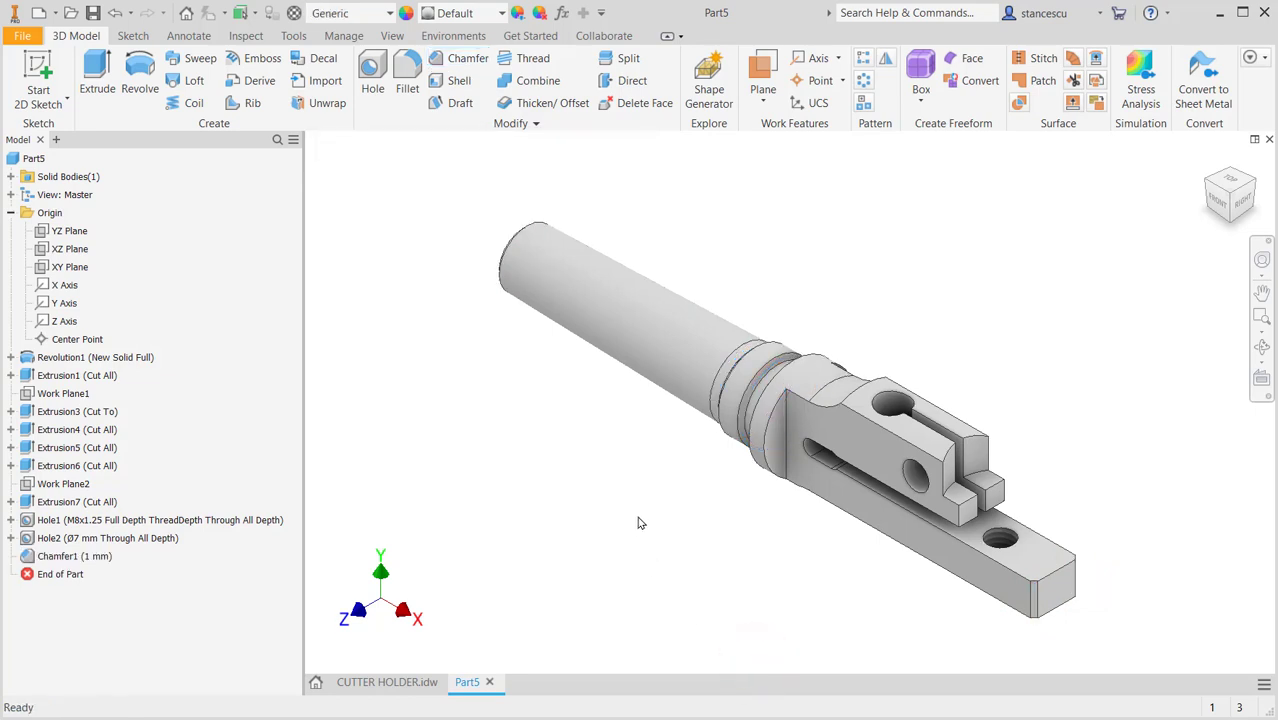
Assign the Steel, Alloy material to the part.
key("F6")
left_click(377, 16)
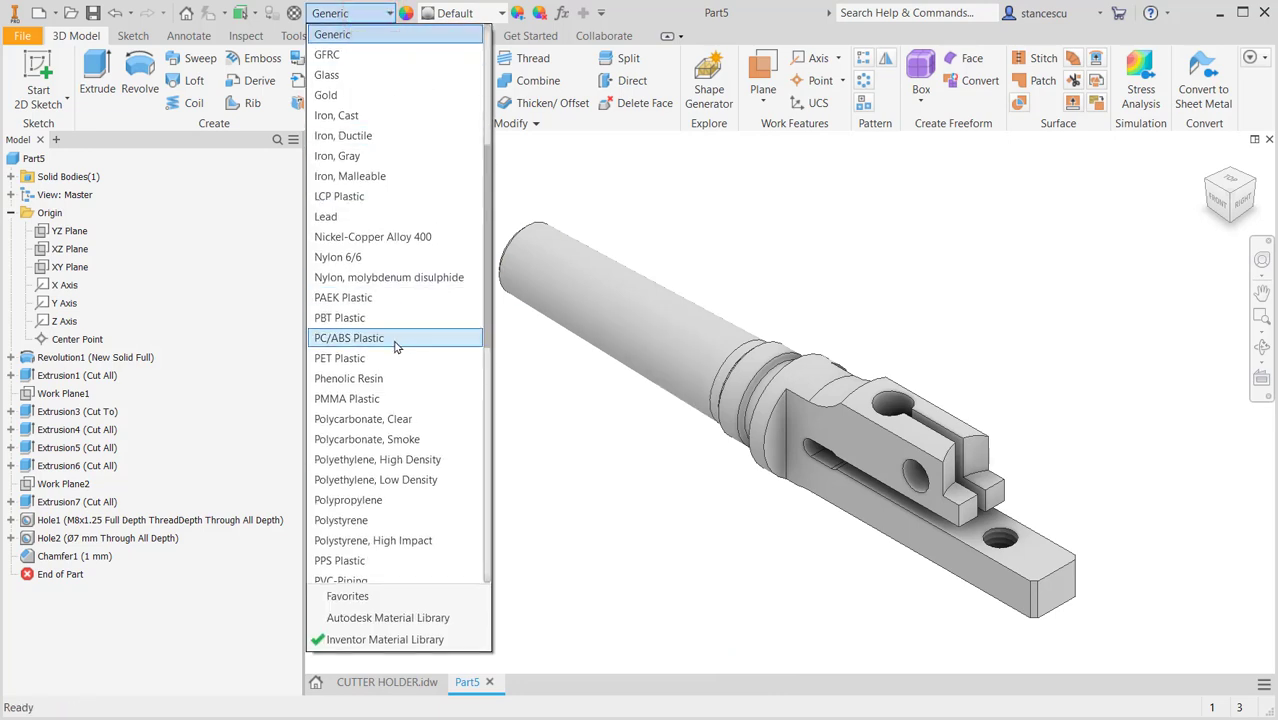
scroll(390, 450, "down", 7)
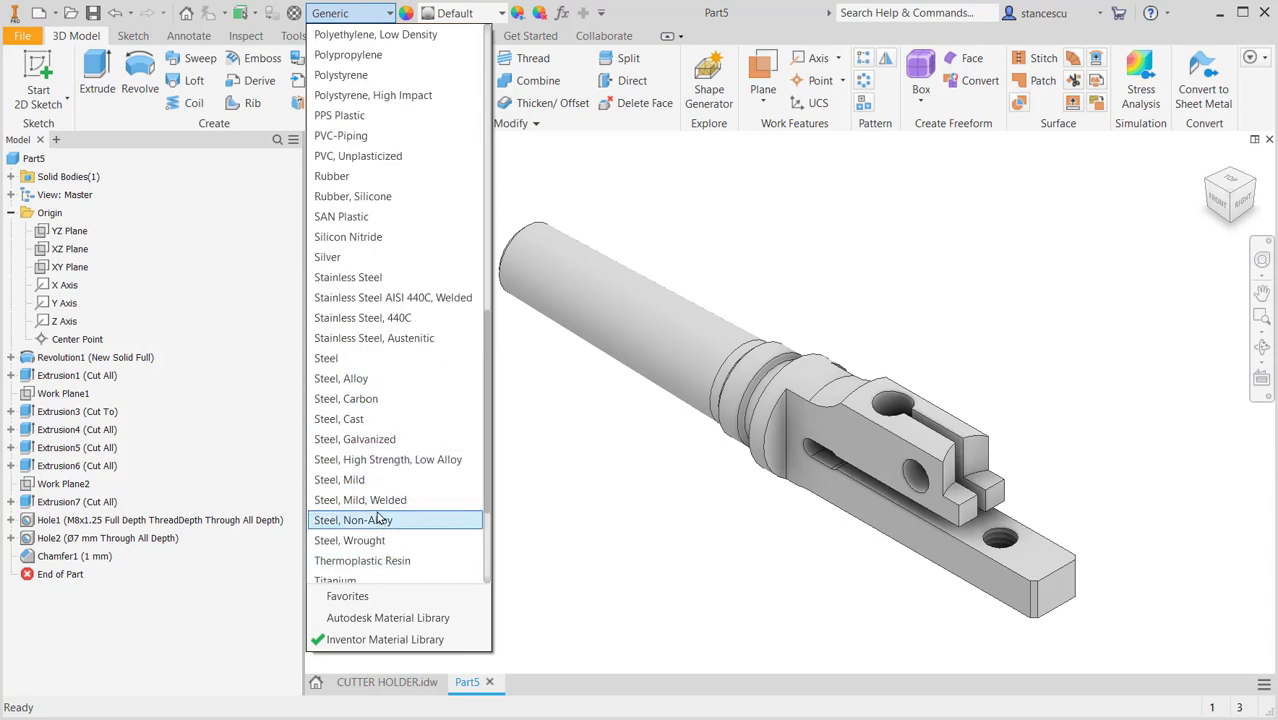
left_click(364, 381)
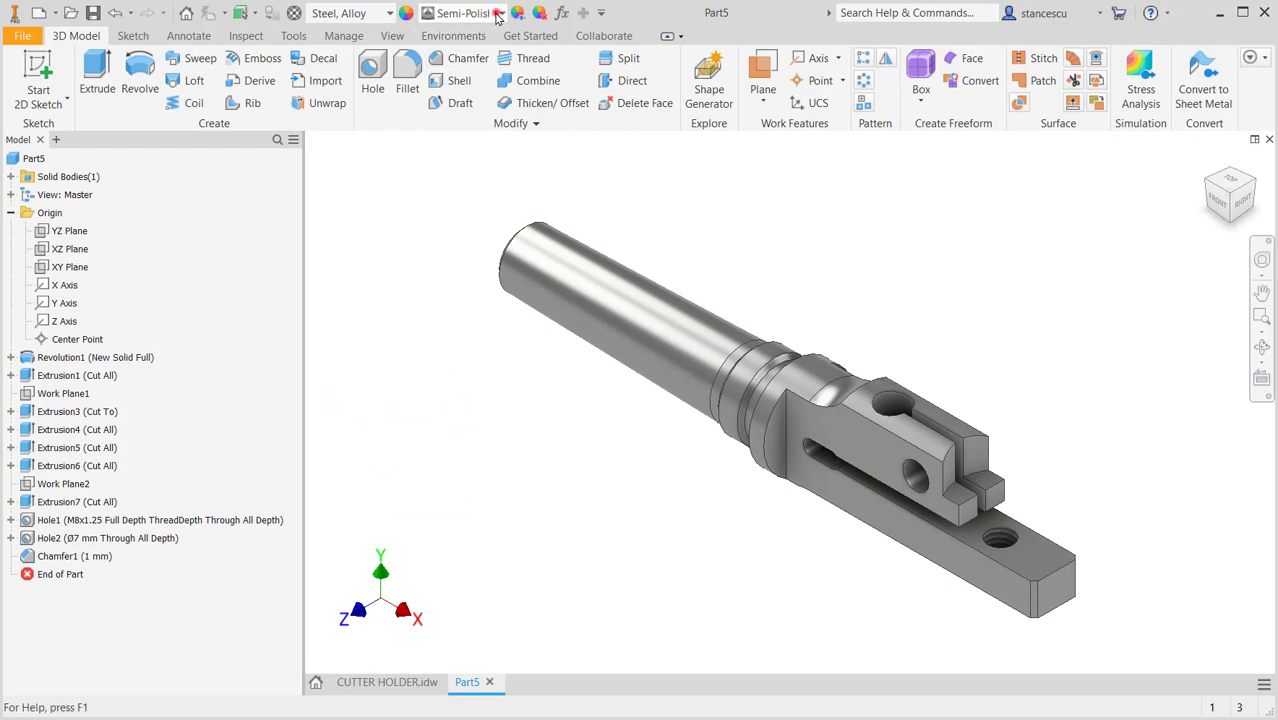
Set the part's appearance to Steel - Polished and inspect the finished model before returning to the home view.
left_click(497, 13)
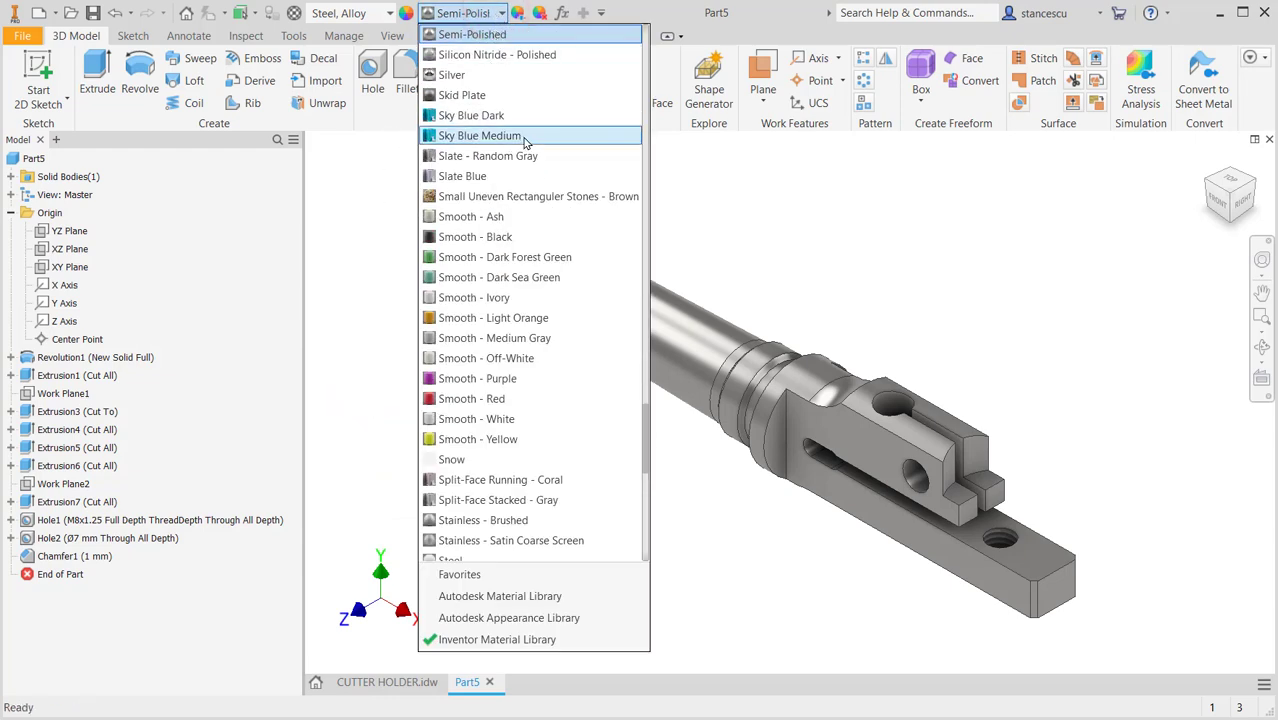
scroll(495, 320, "down", 2)
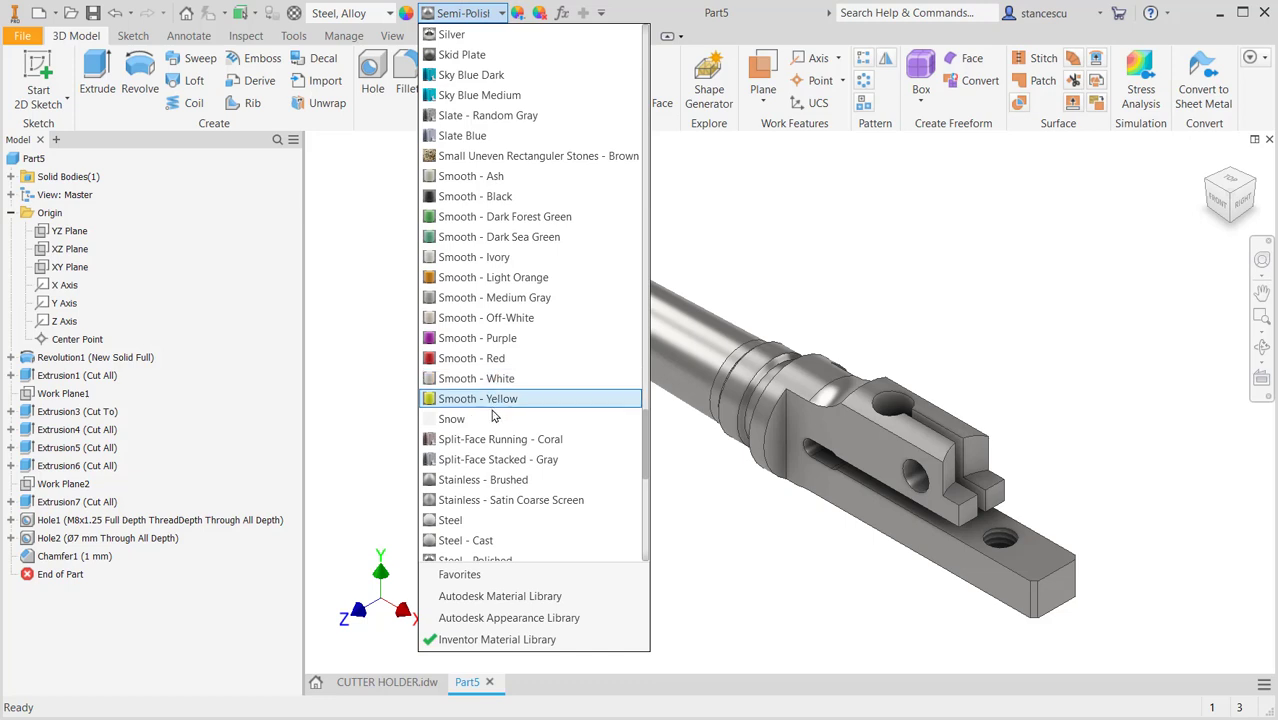
scroll(493, 415, "down", 1)
left_click(472, 537)
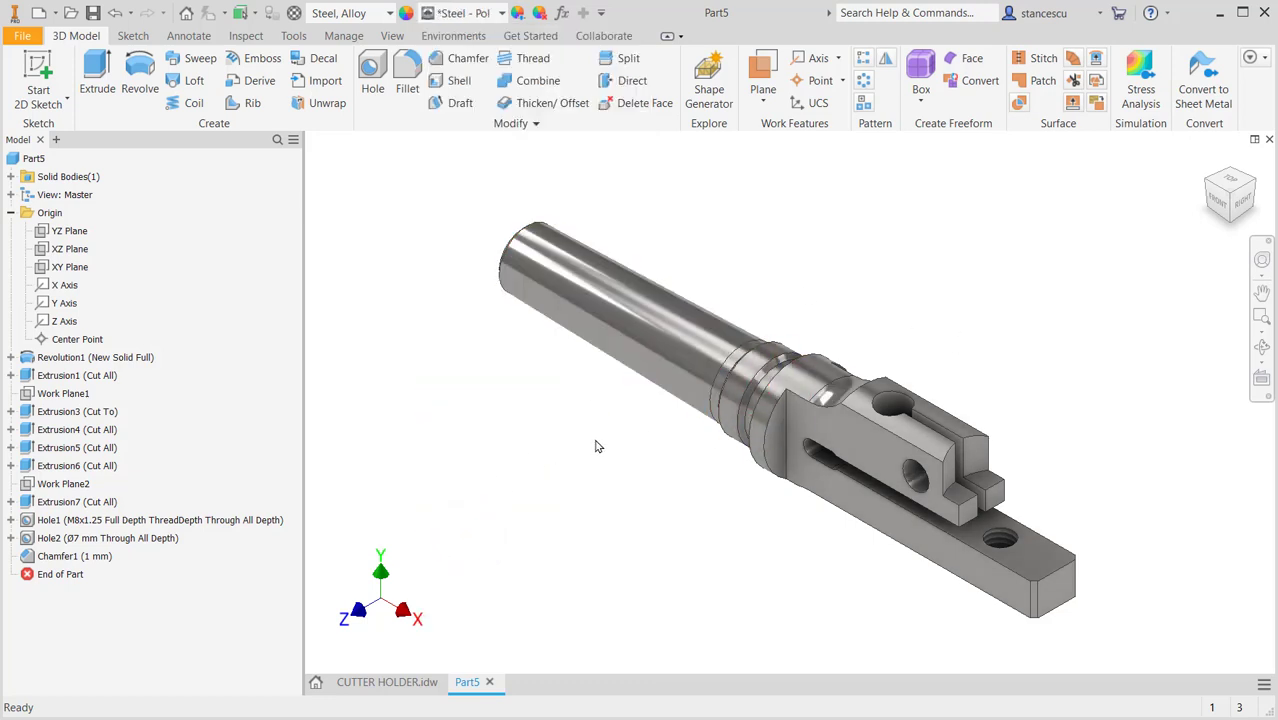
middle_click_drag(596, 447, 626, 444, "shift")
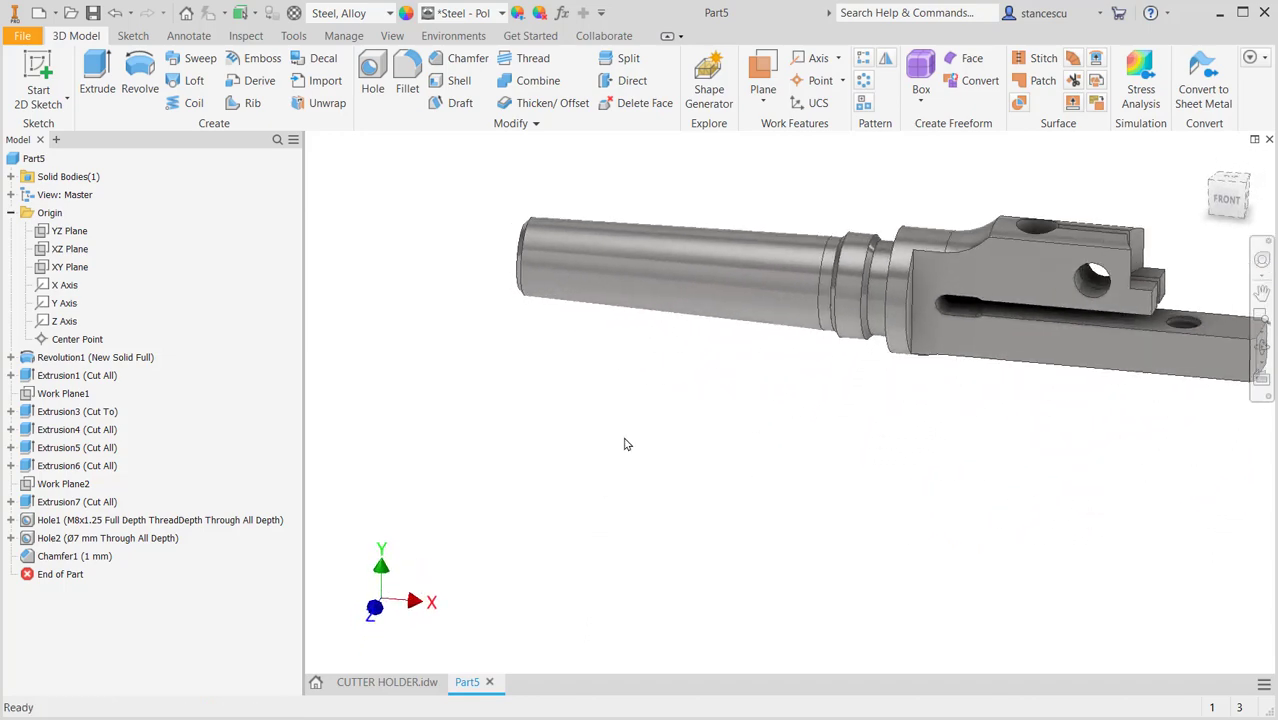
key("F6")
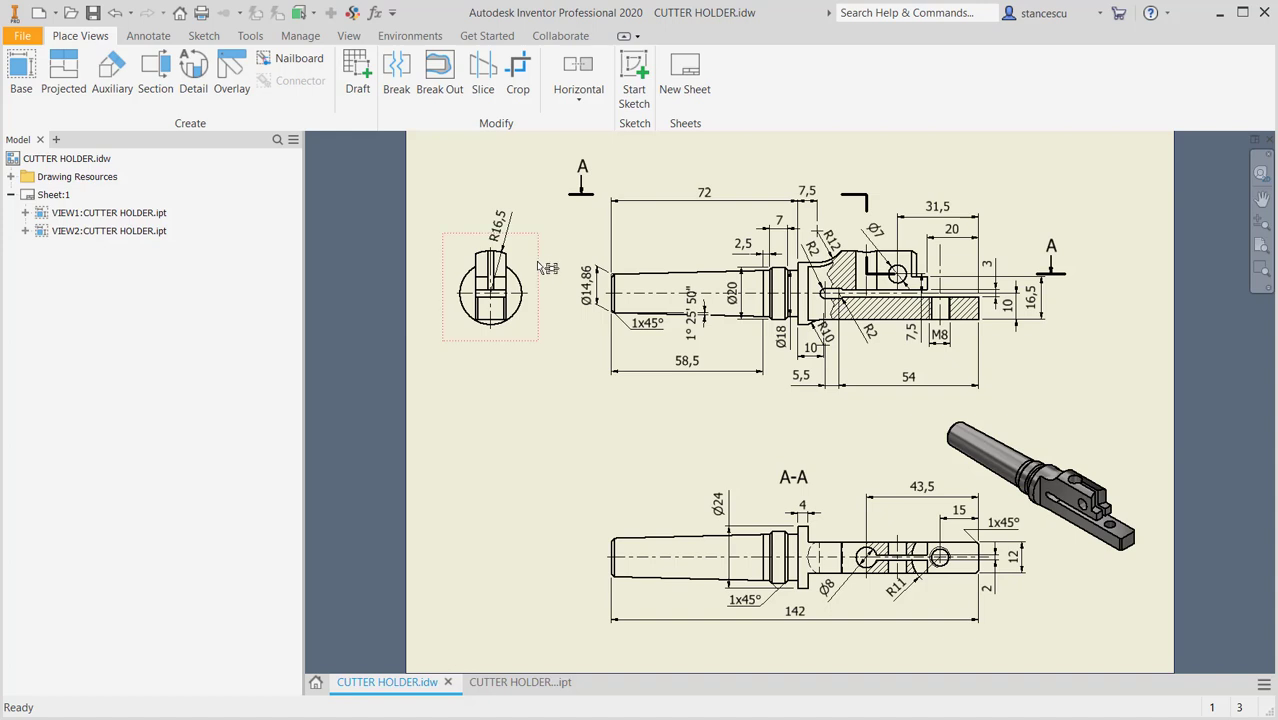
Set the 15.5 mm jaw-end radius in Revolution1's sketch to 16.5 mm, matching the drawing's side view, and finish the sketch.
scroll(535, 279, "up", 3)
scroll(531, 283, "up", 2)
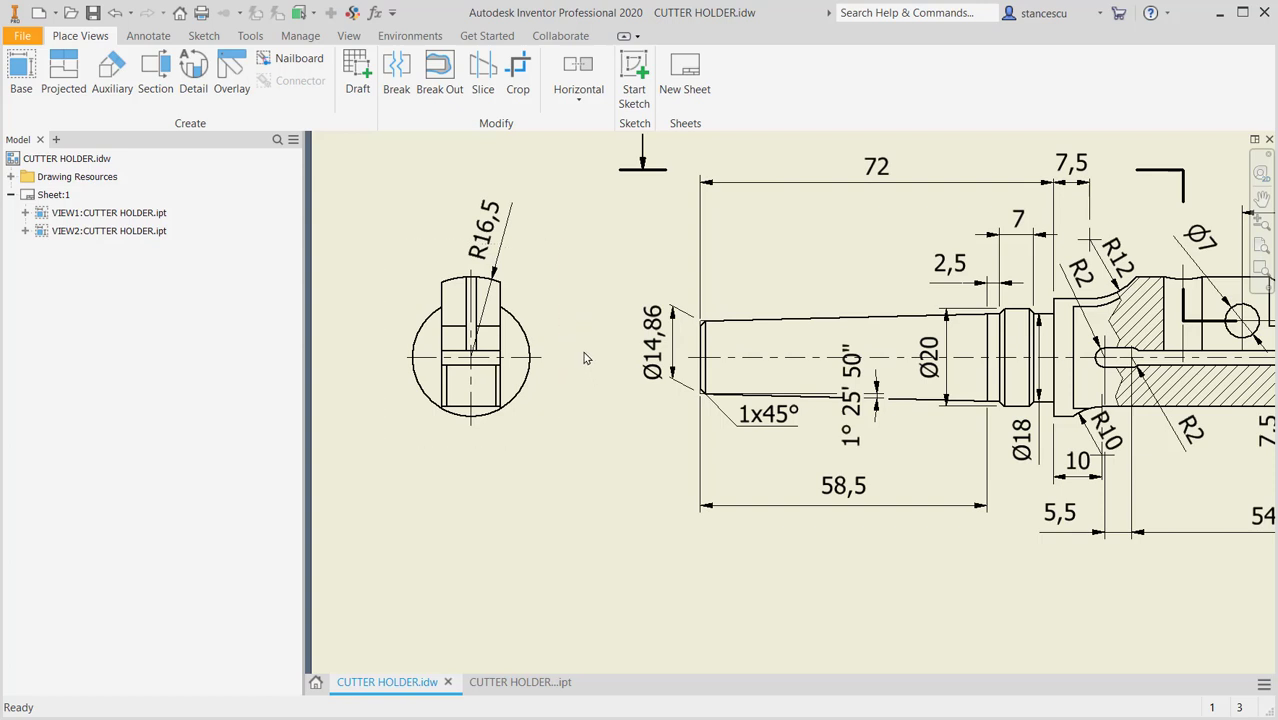
left_click(522, 682)
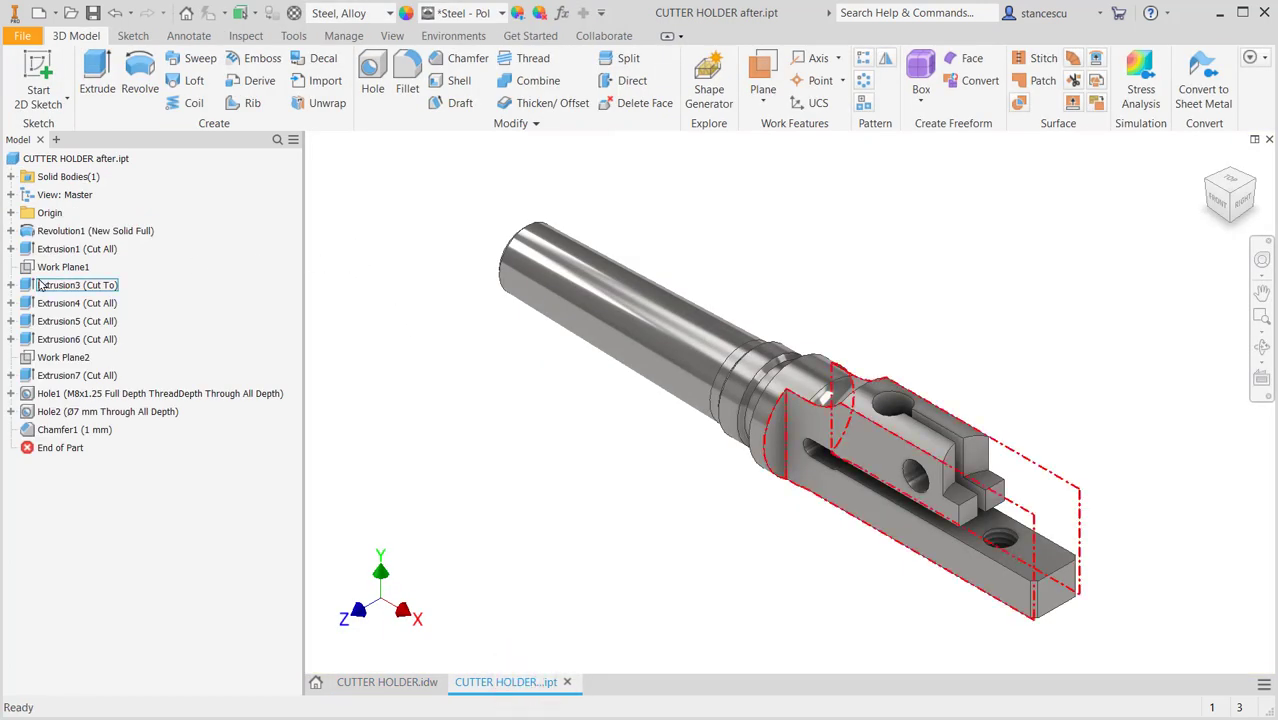
left_click(11, 231)
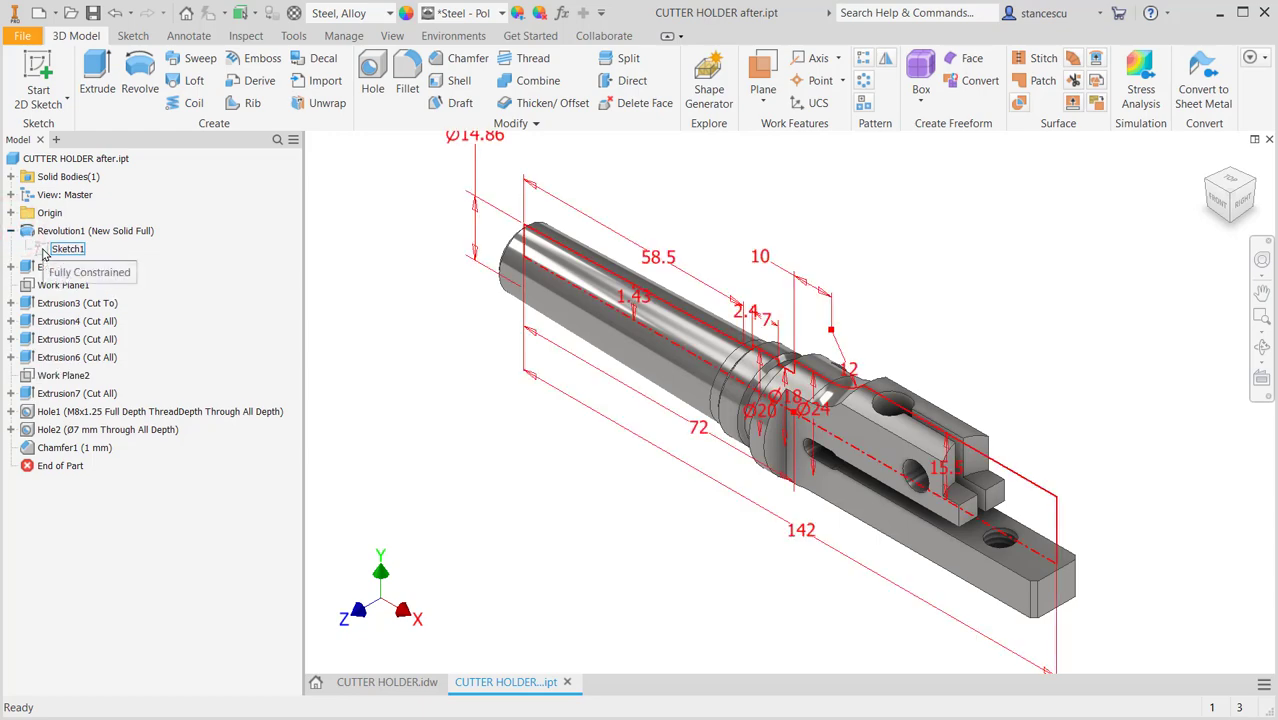
double_click(45, 250)
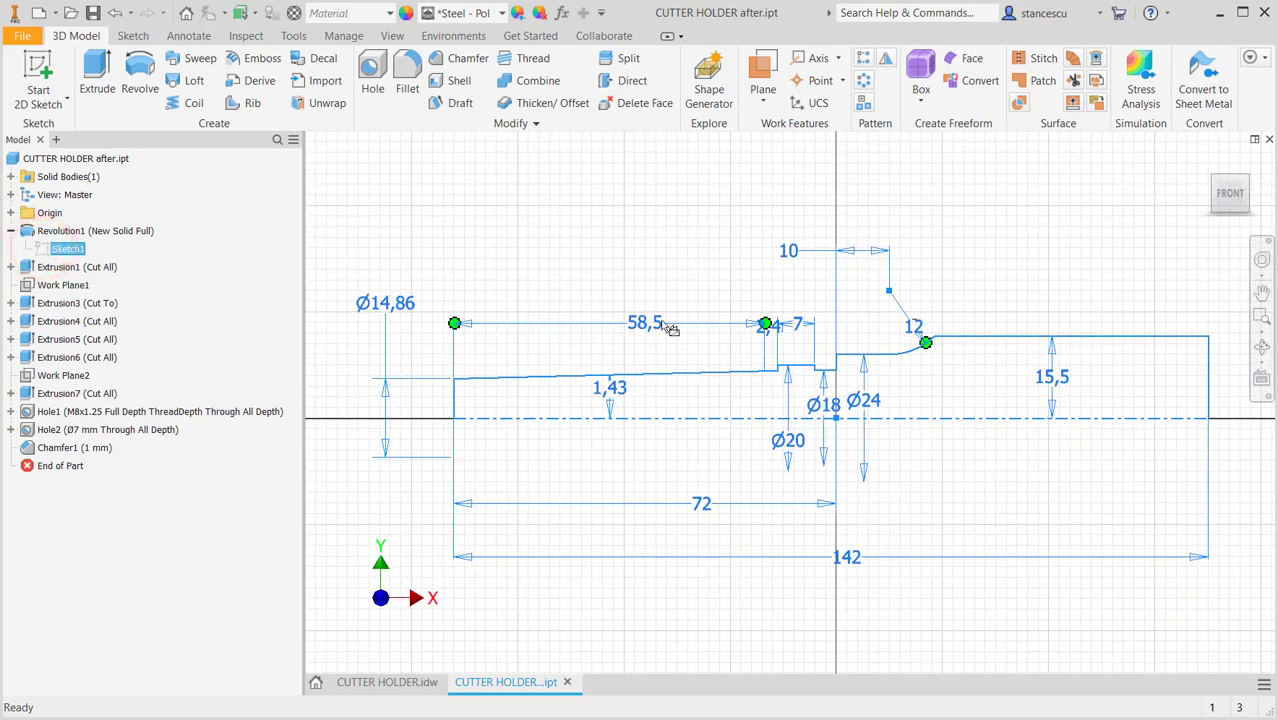
double_click(1050, 380)
type("16.5")
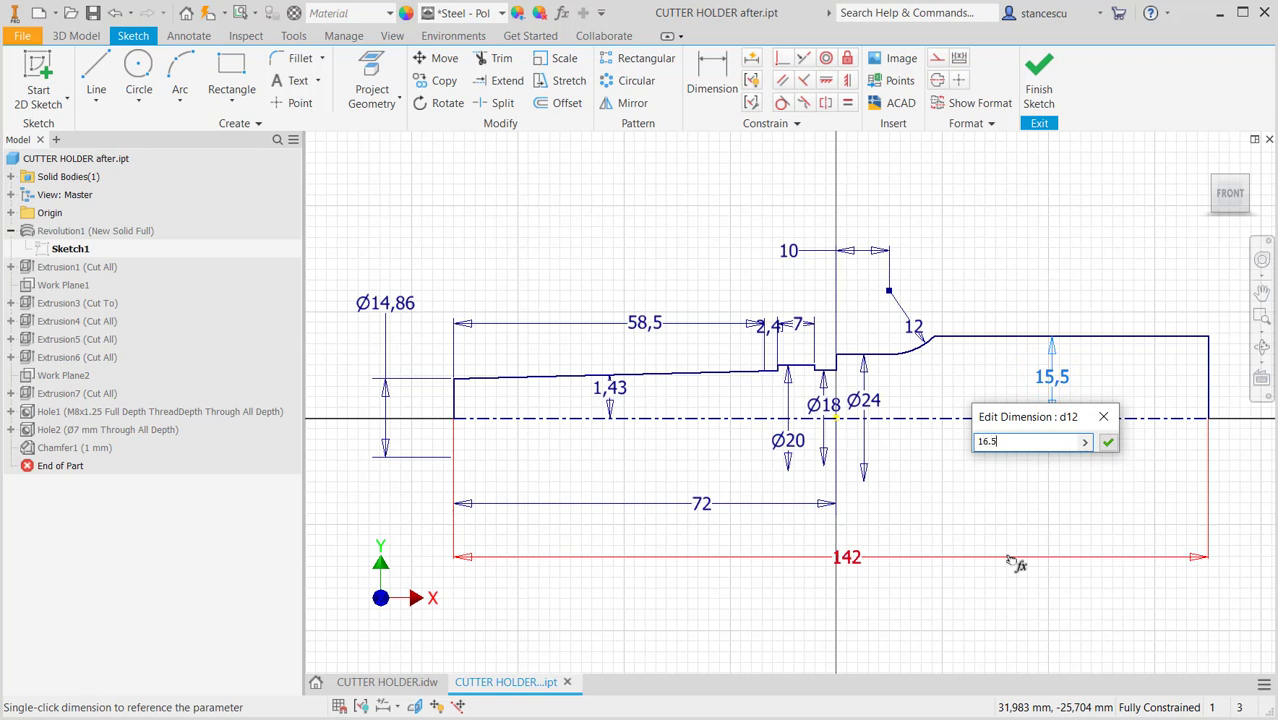
key("Return")
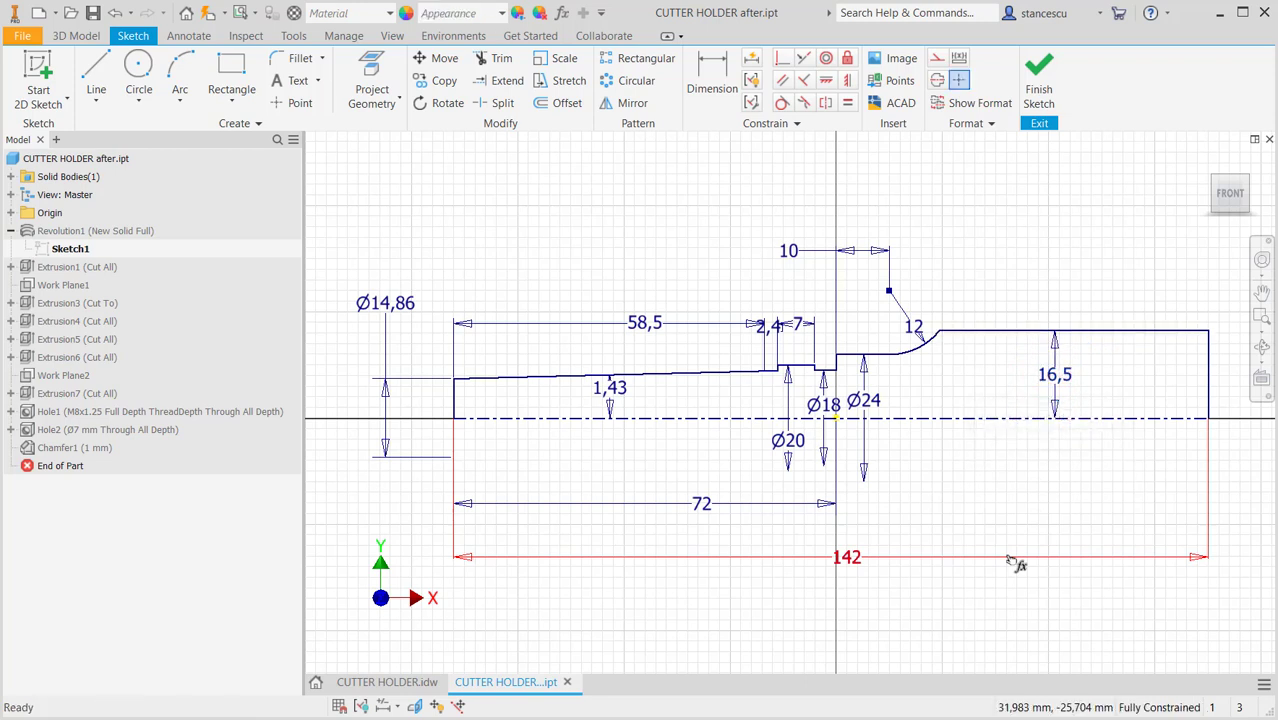
left_click(1033, 85)
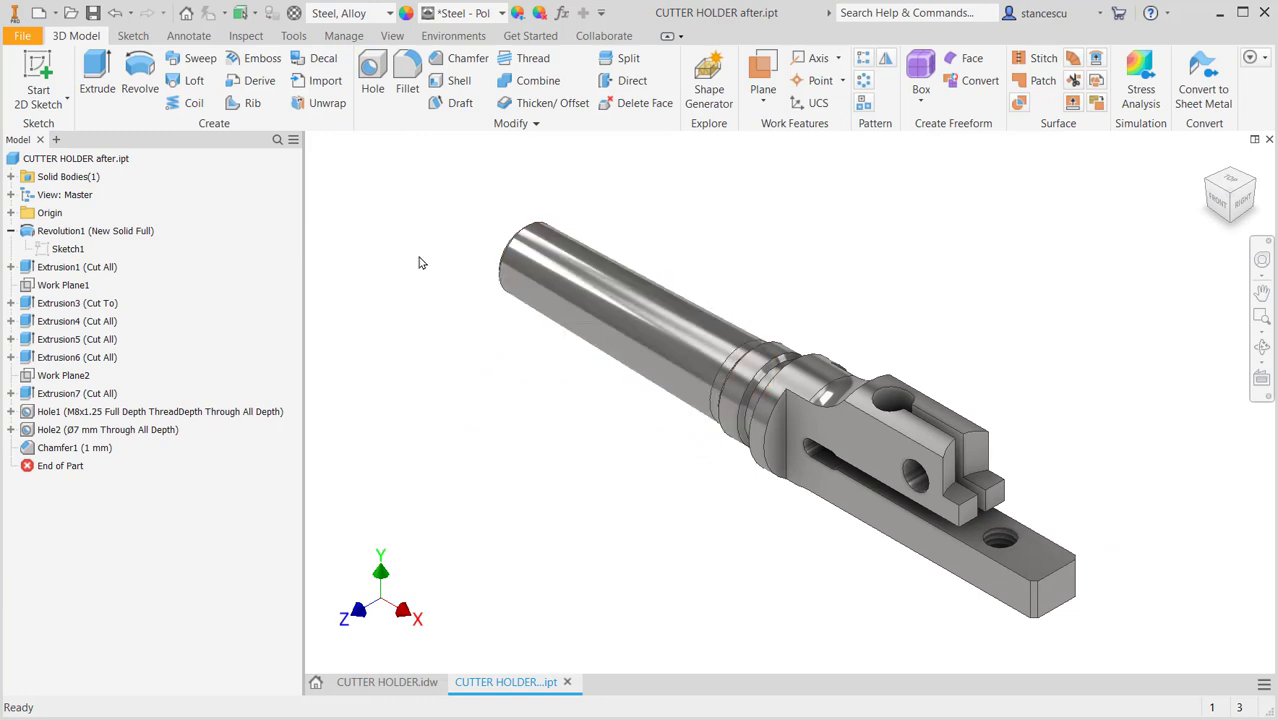
Update the part's physical iProperties, check its mass, area and volume, and close the properties.
left_click(36, 160)
right_click(36, 162)
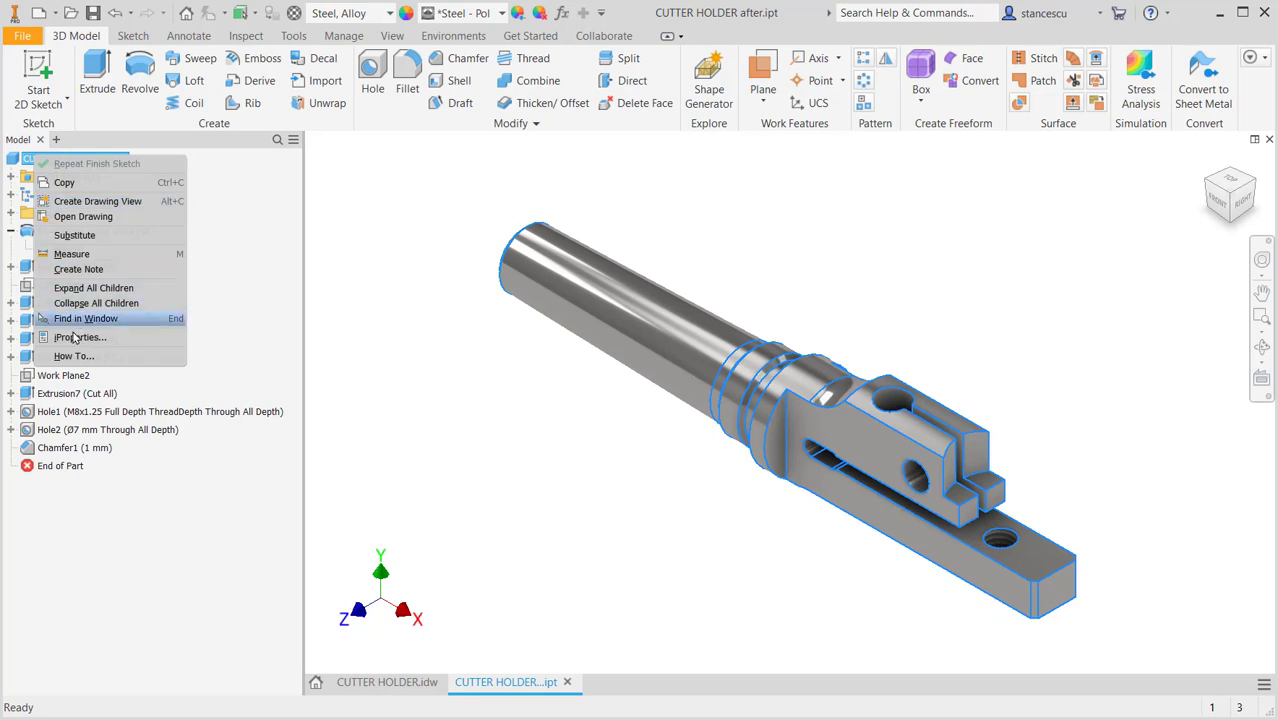
left_click(80, 337)
left_click(684, 114)
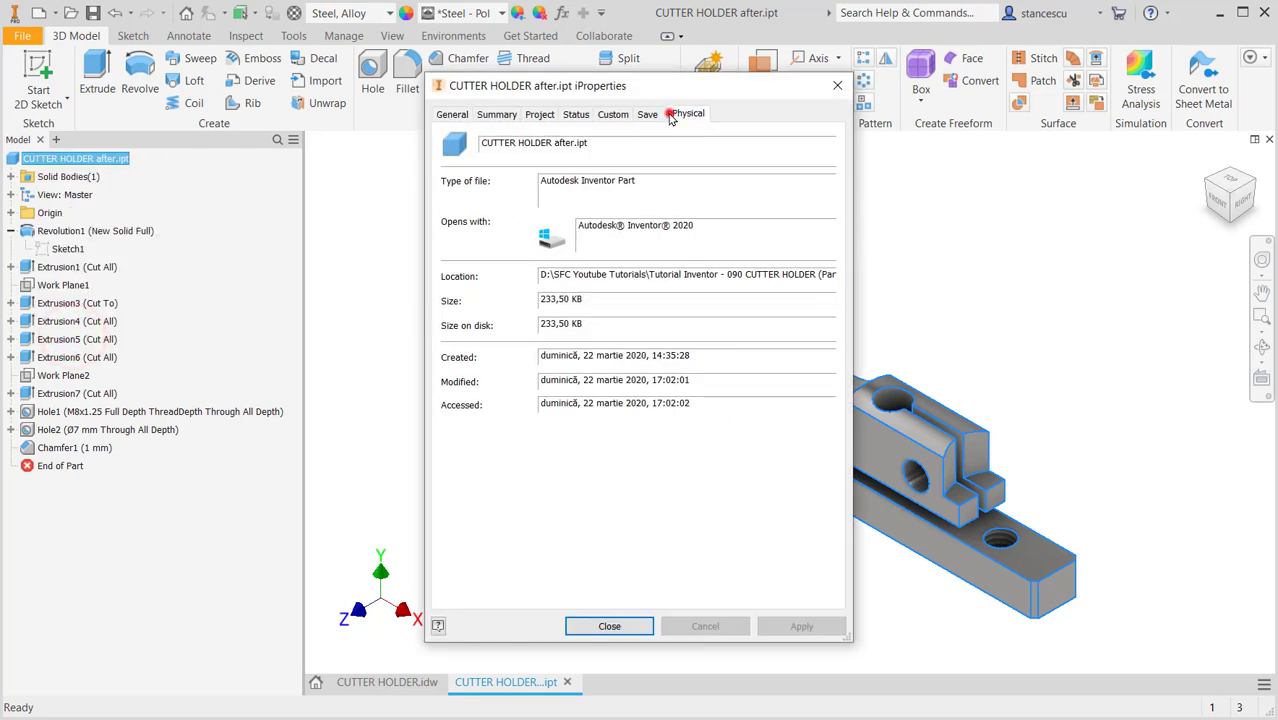
left_click(780, 157)
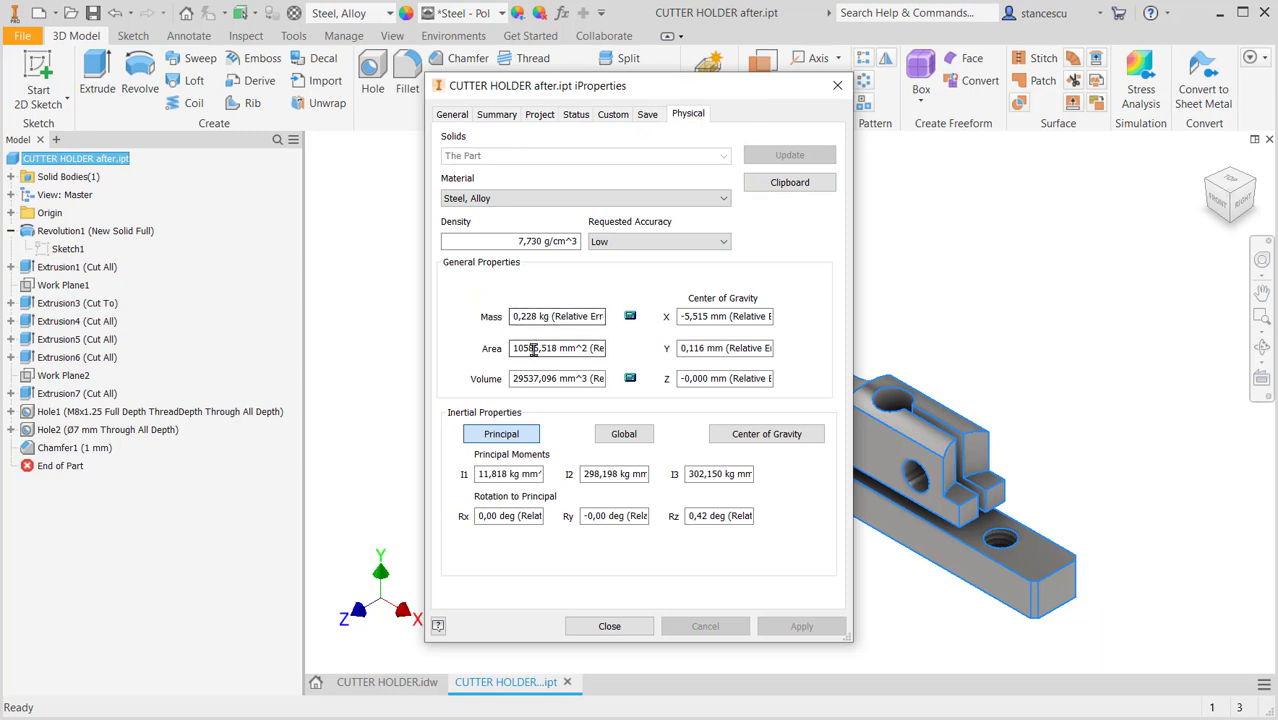
left_click(612, 626)
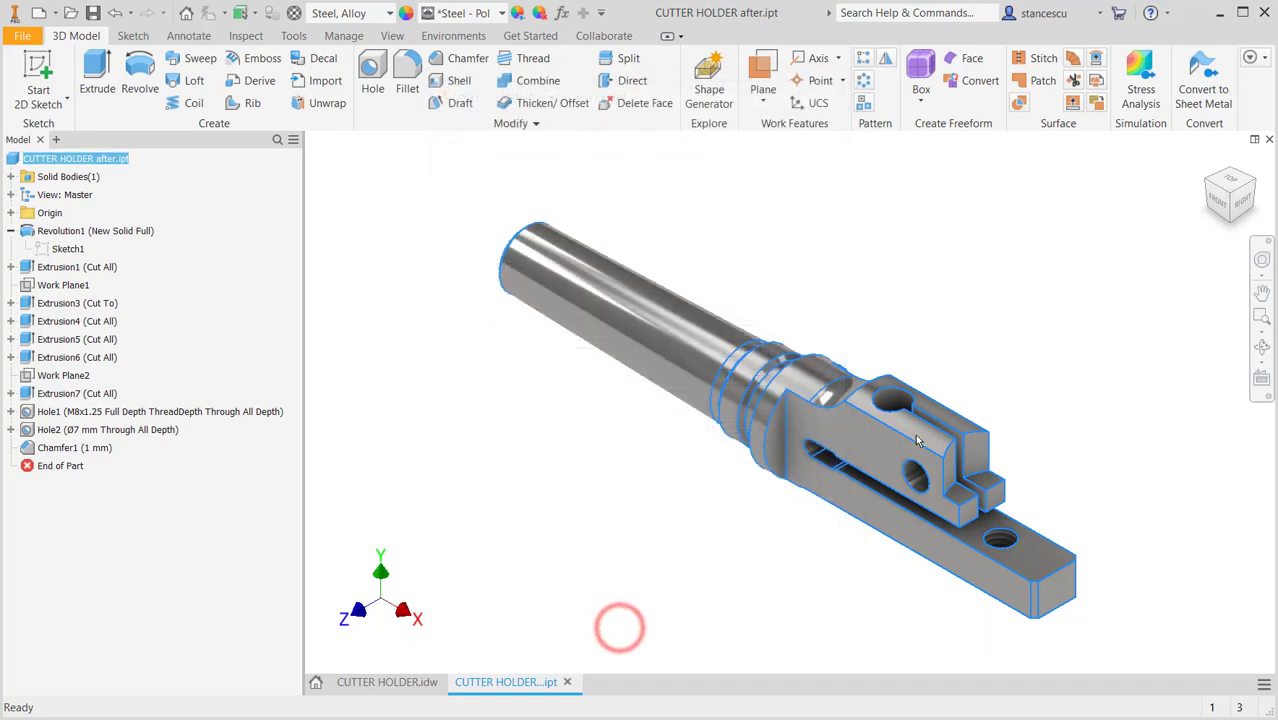
left_click(1005, 288)
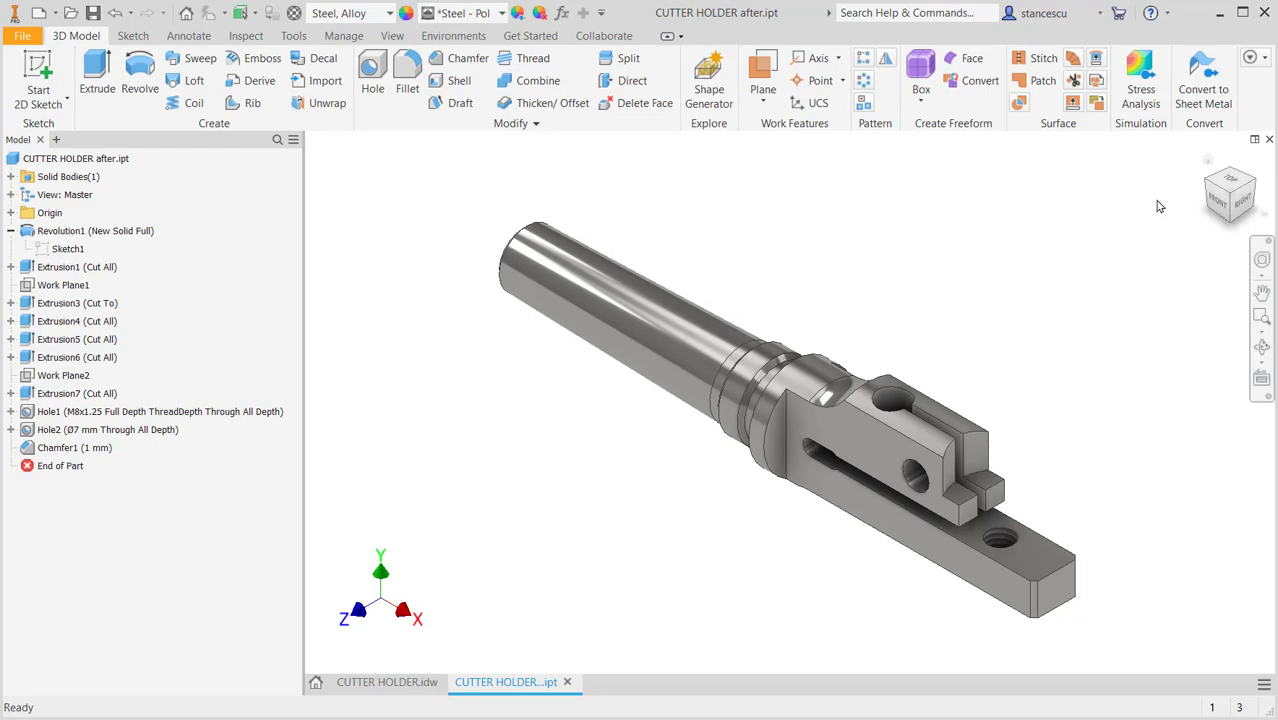